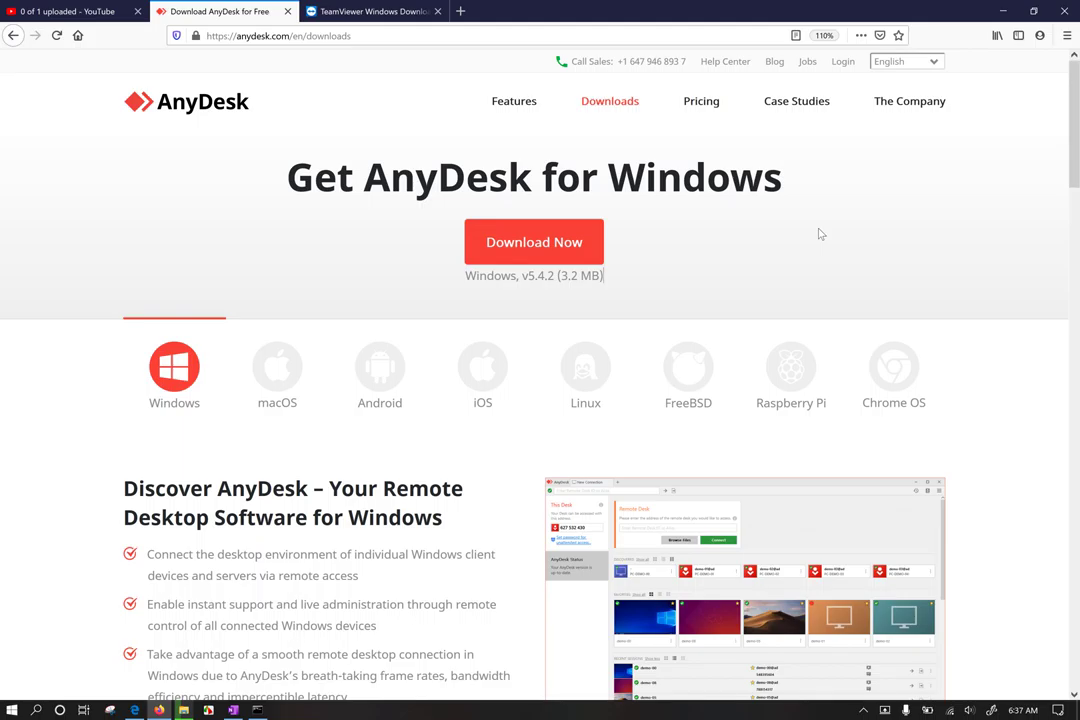
Look over the Get AnyDesk for Windows page and minimize the file copy progress window.
key("Tab")
triple_click(707, 190)
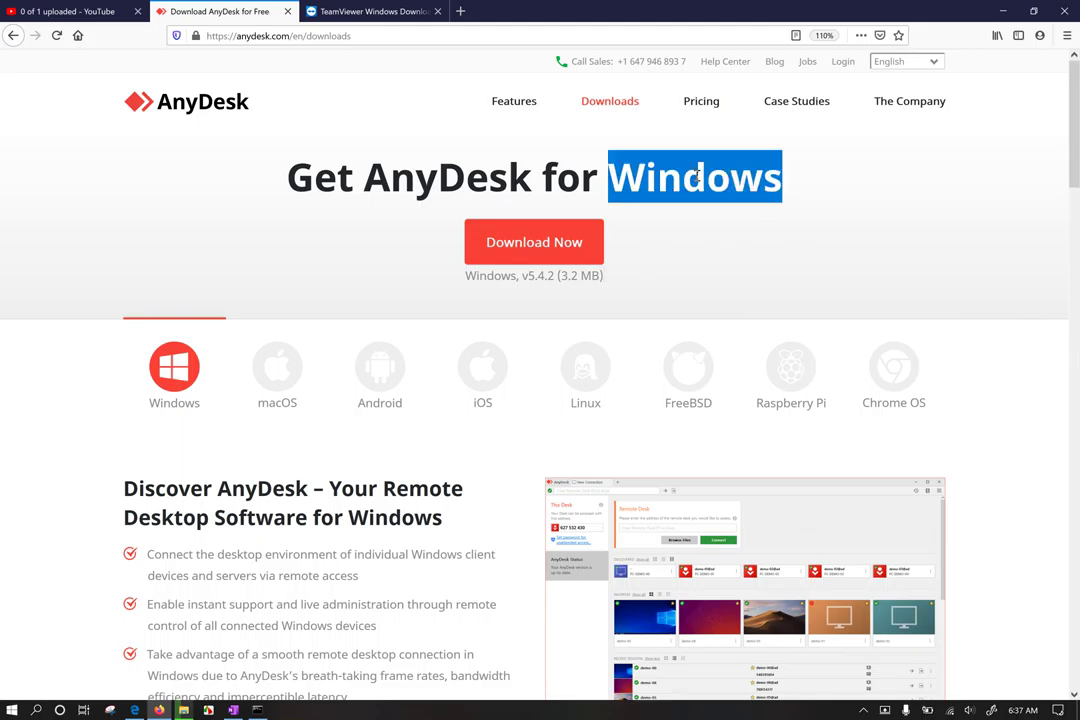
left_click(798, 265)
scroll(798, 265, "down", 1)
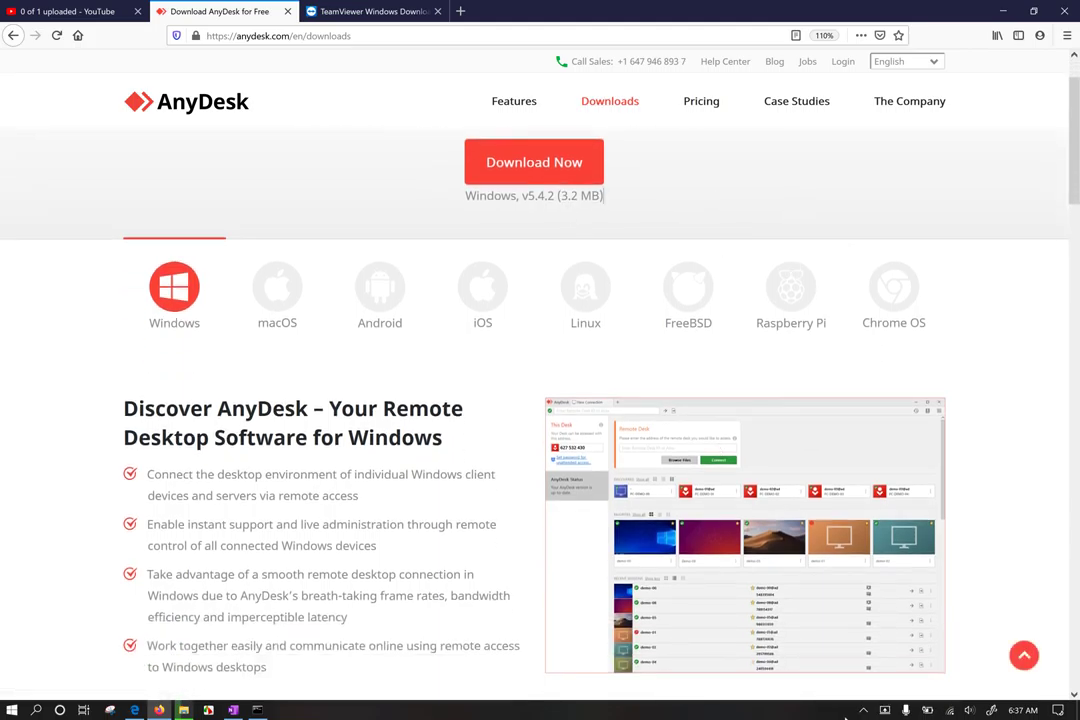
left_click(861, 712)
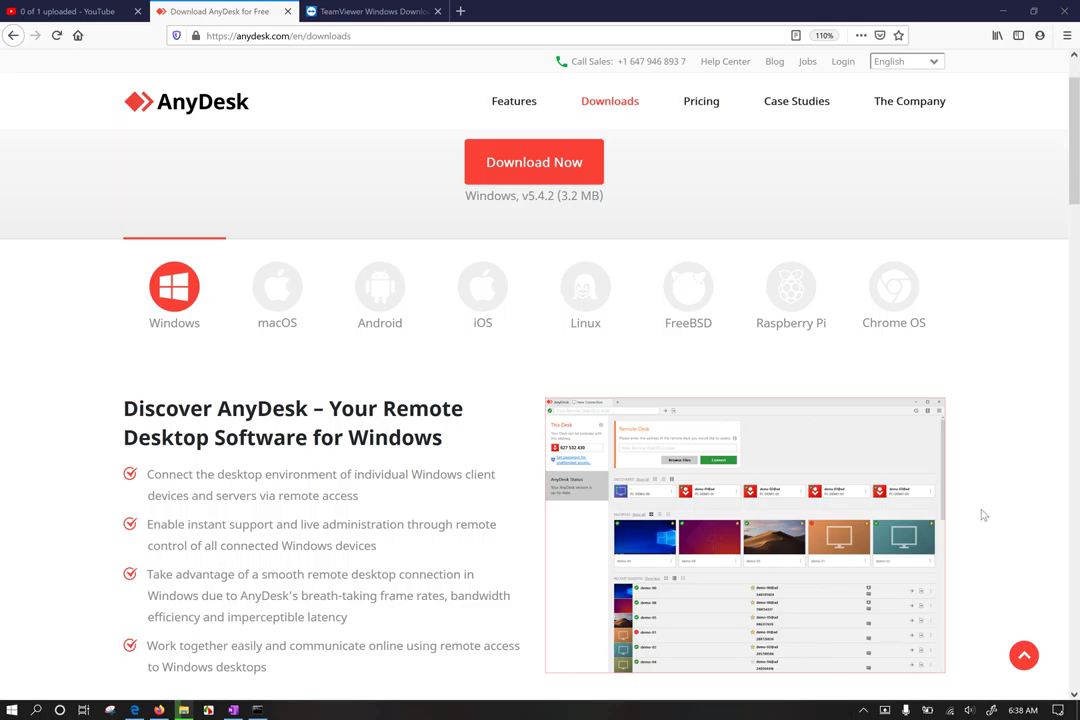
left_click(185, 712)
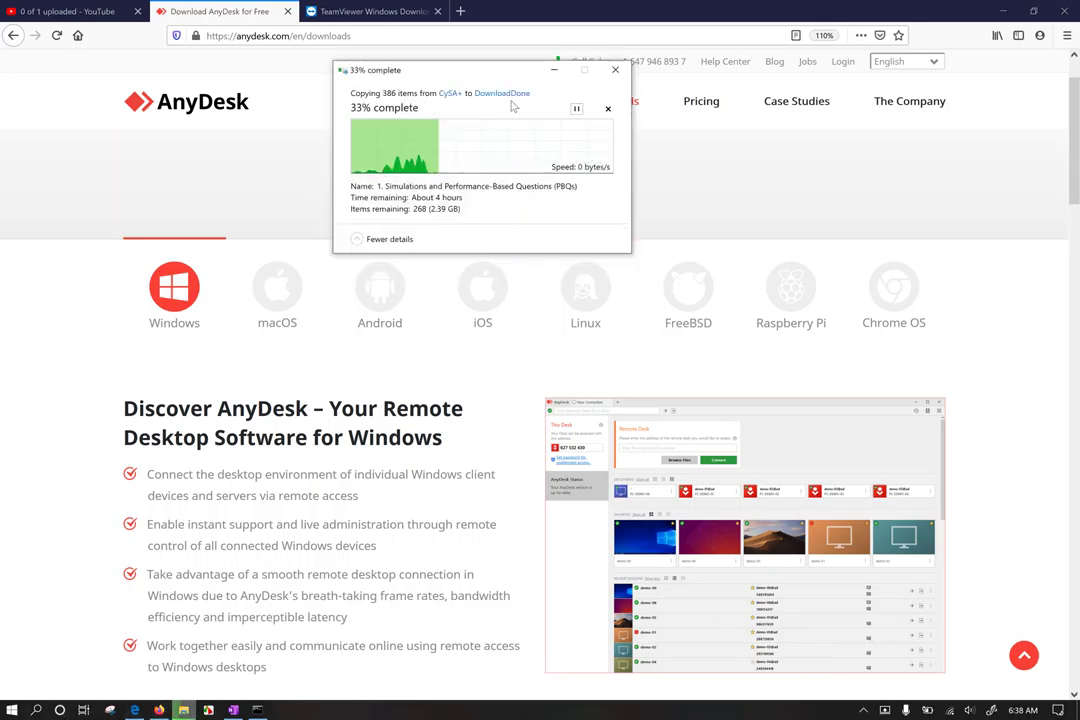
left_click(554, 70)
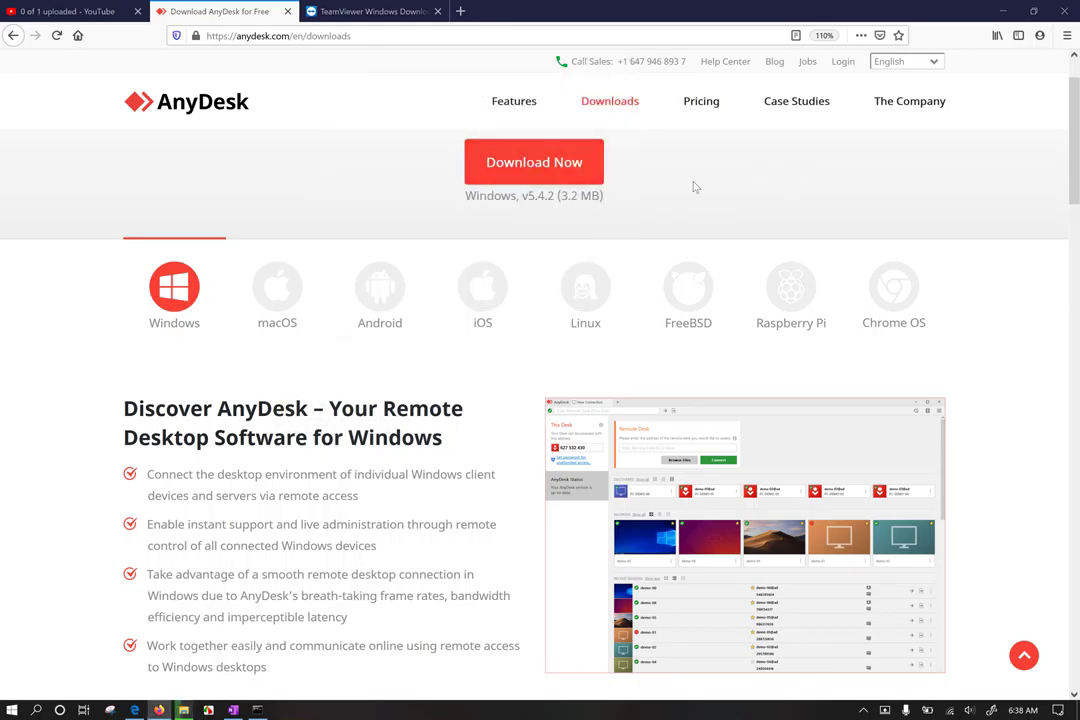
Open a new File Explorer window at Quick access and maximize it.
key("super+e")
left_click_drag(405, 9, 749, 116)
left_click(790, 117)
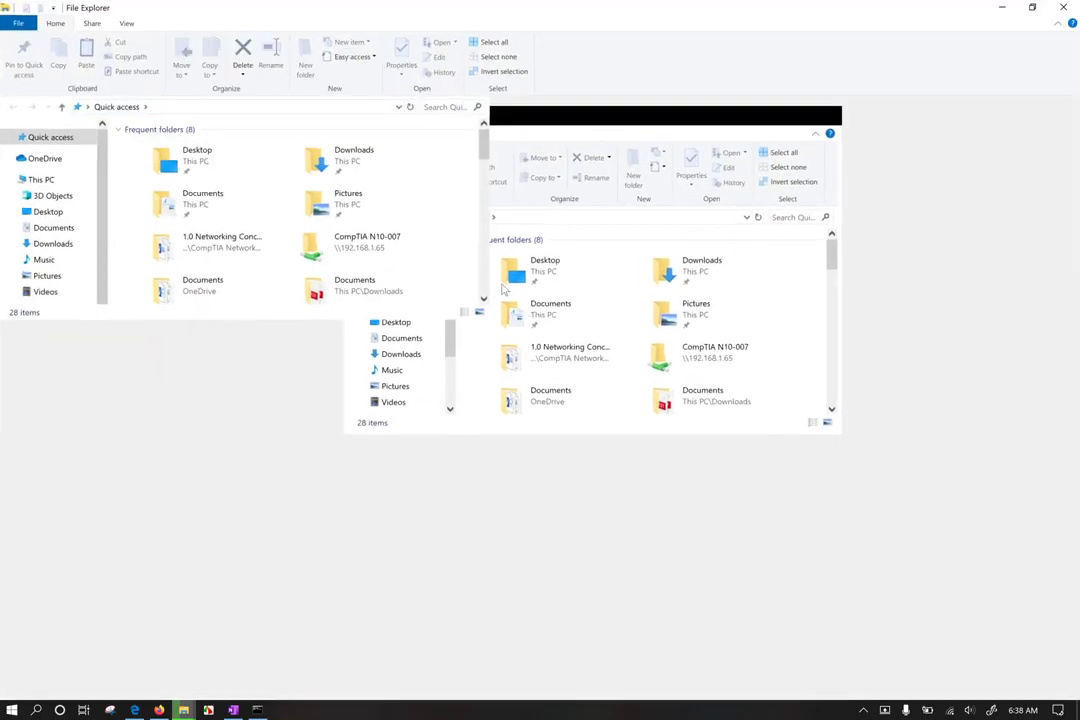
Go to Downloads > Programs, restore the Explorer window, and run the AnyDesk program.
left_click(53, 243)
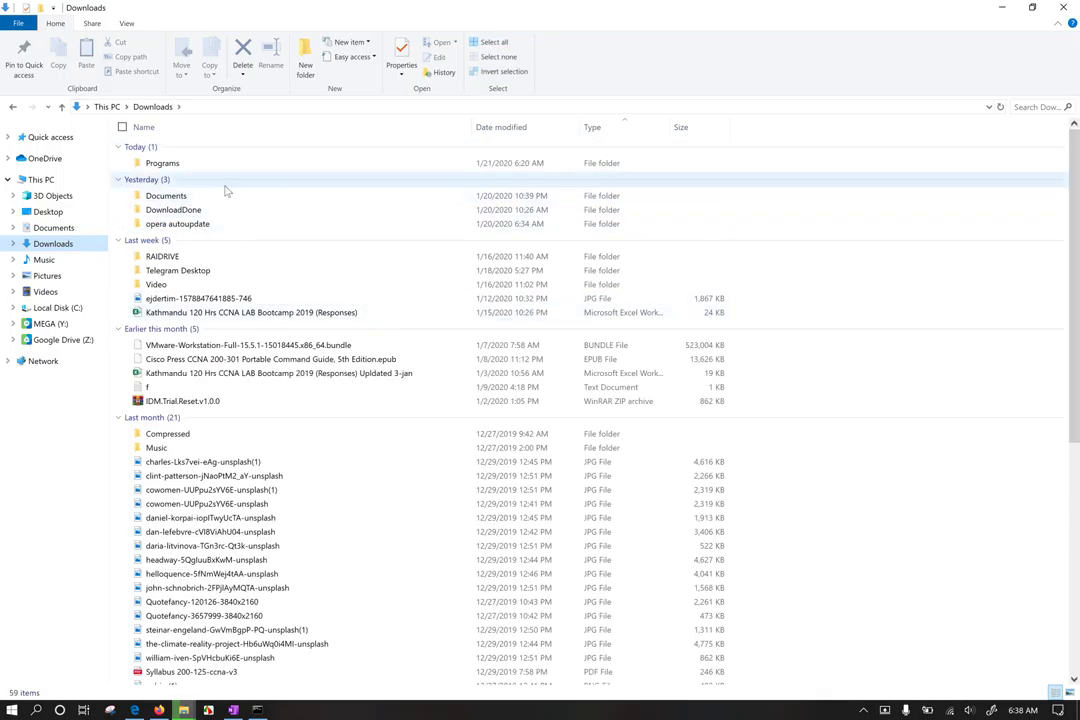
double_click(222, 164)
left_click_drag(545, 8, 1078, 70)
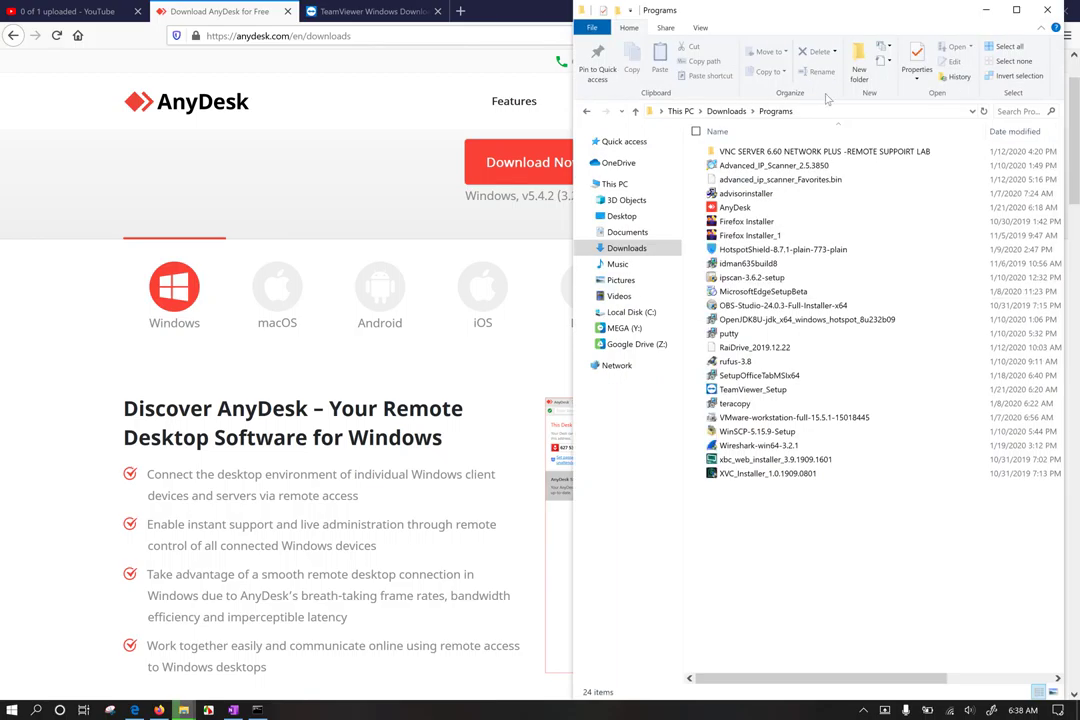
left_click(748, 208)
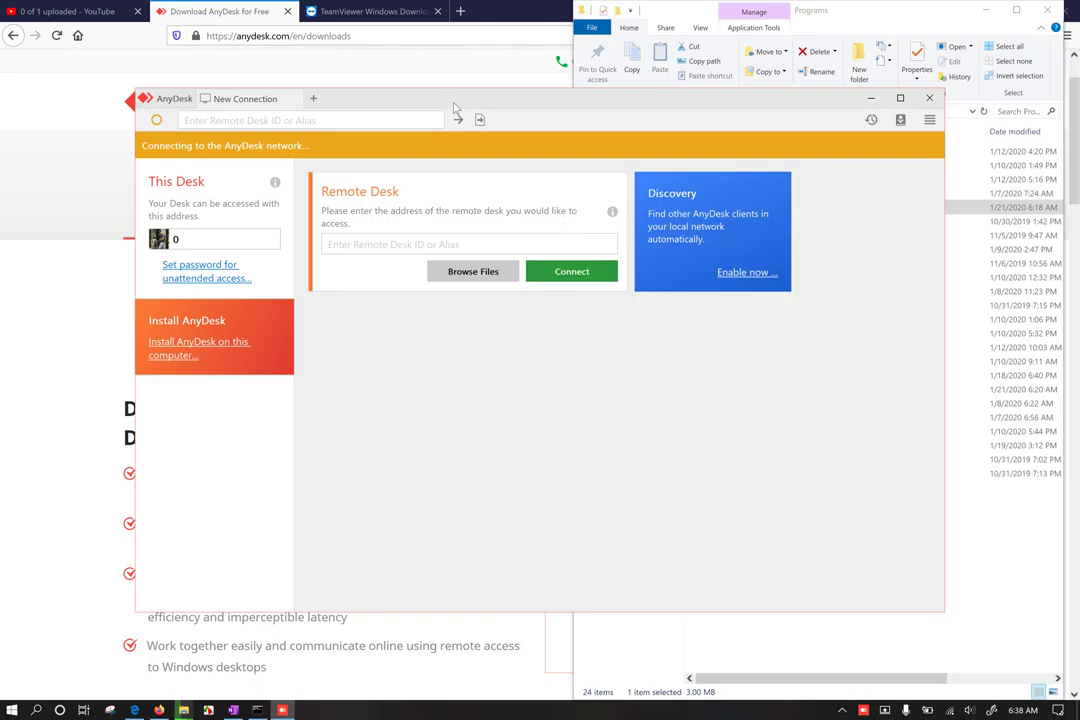
Check the Wi-Fi network list to confirm the computer's connection.
left_click_drag(454, 105, 447, 130)
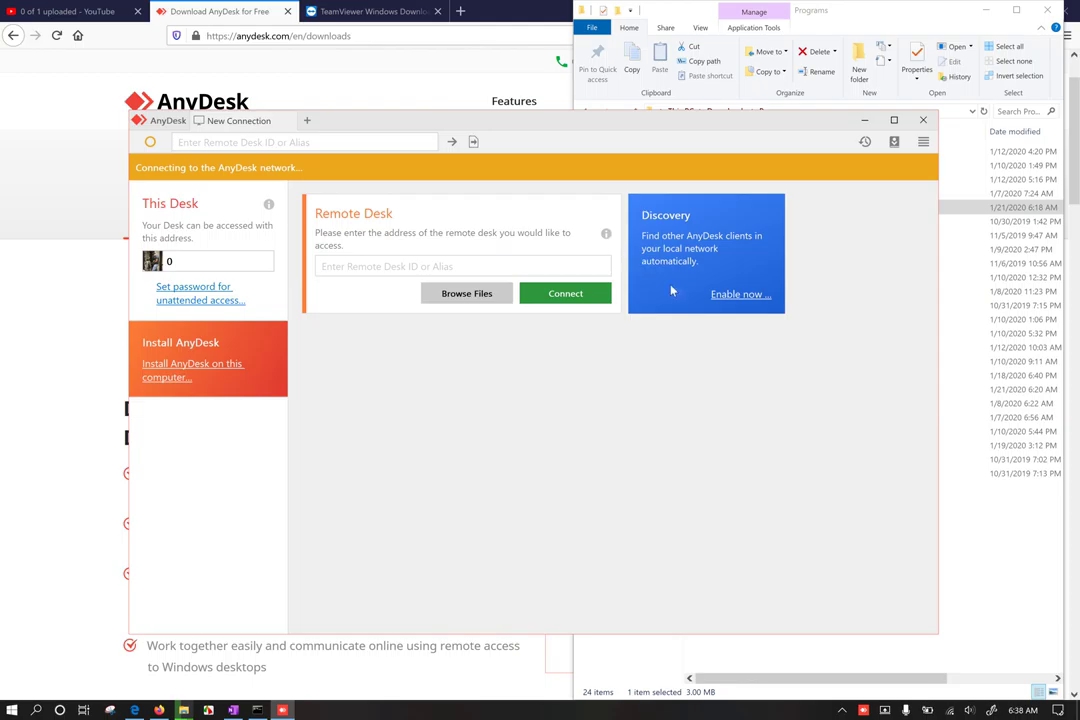
left_click(949, 710)
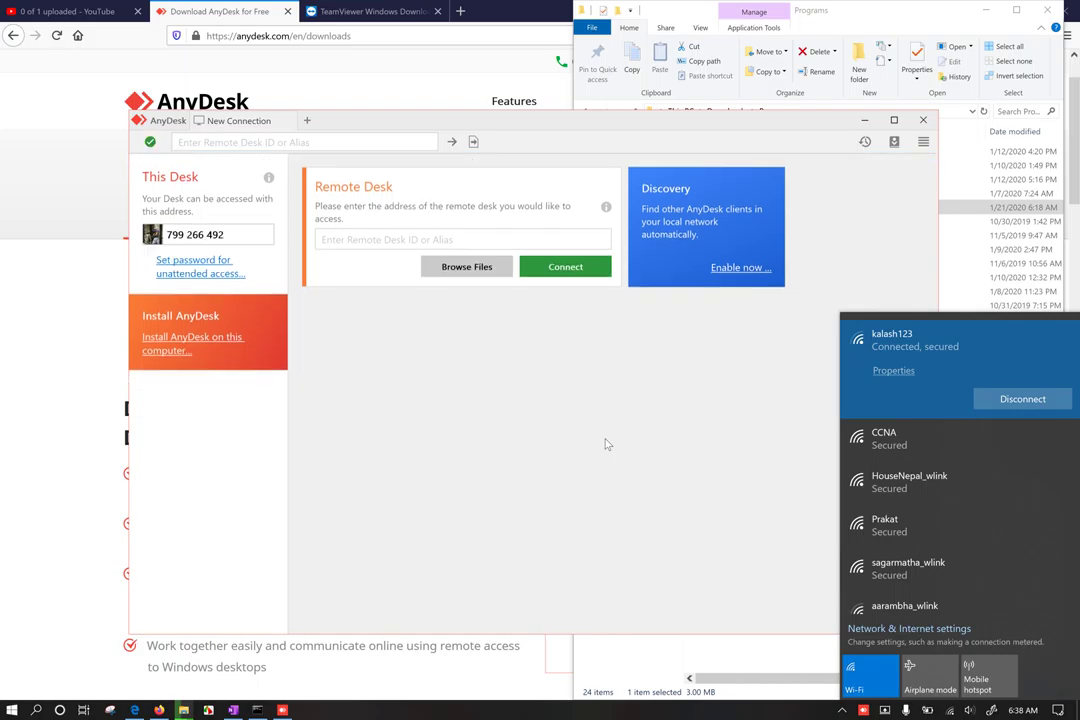
left_click(550, 408)
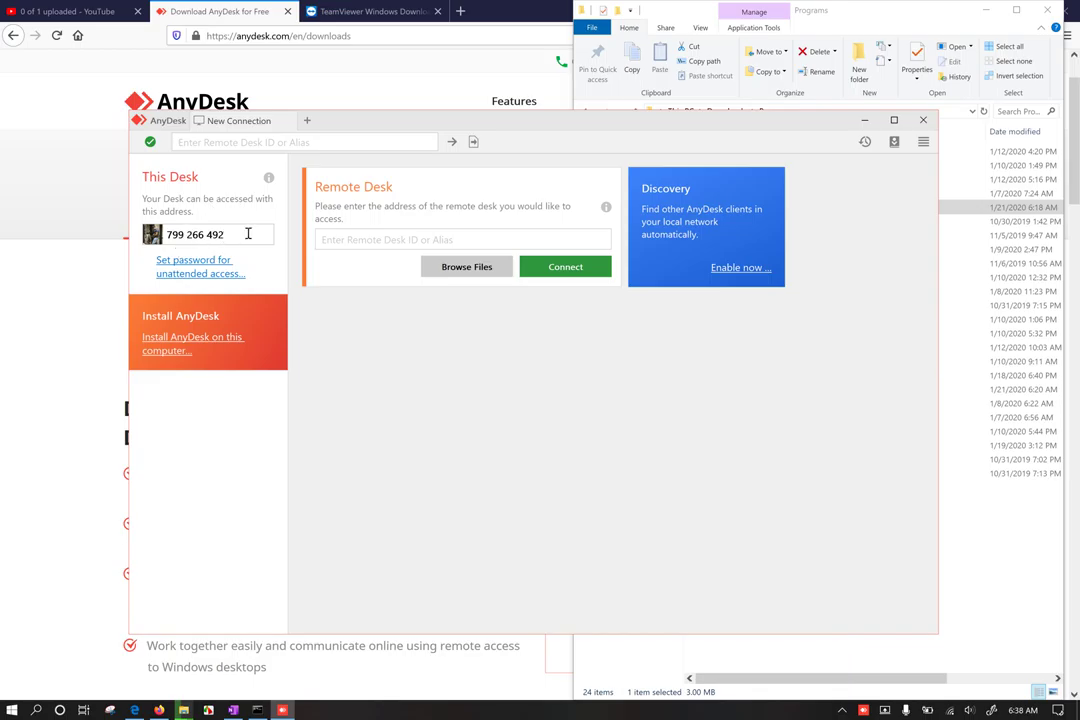
Select this desk's address number to read it, then reposition the AnyDesk window.
left_click_drag(240, 234, 128, 231)
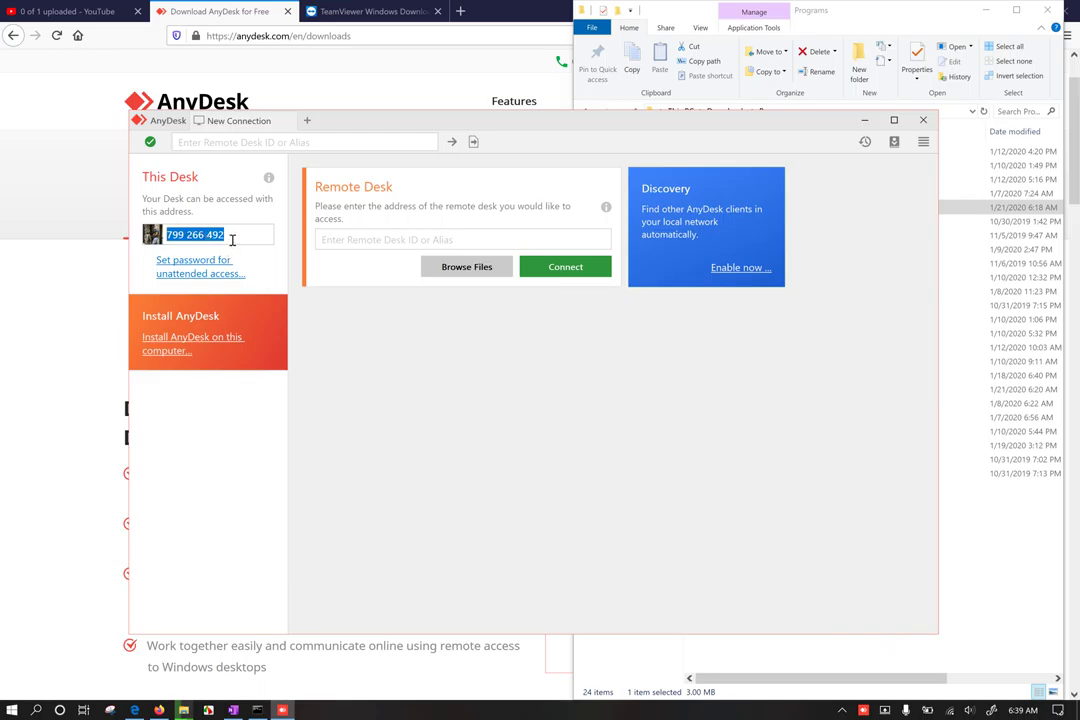
left_click(234, 238)
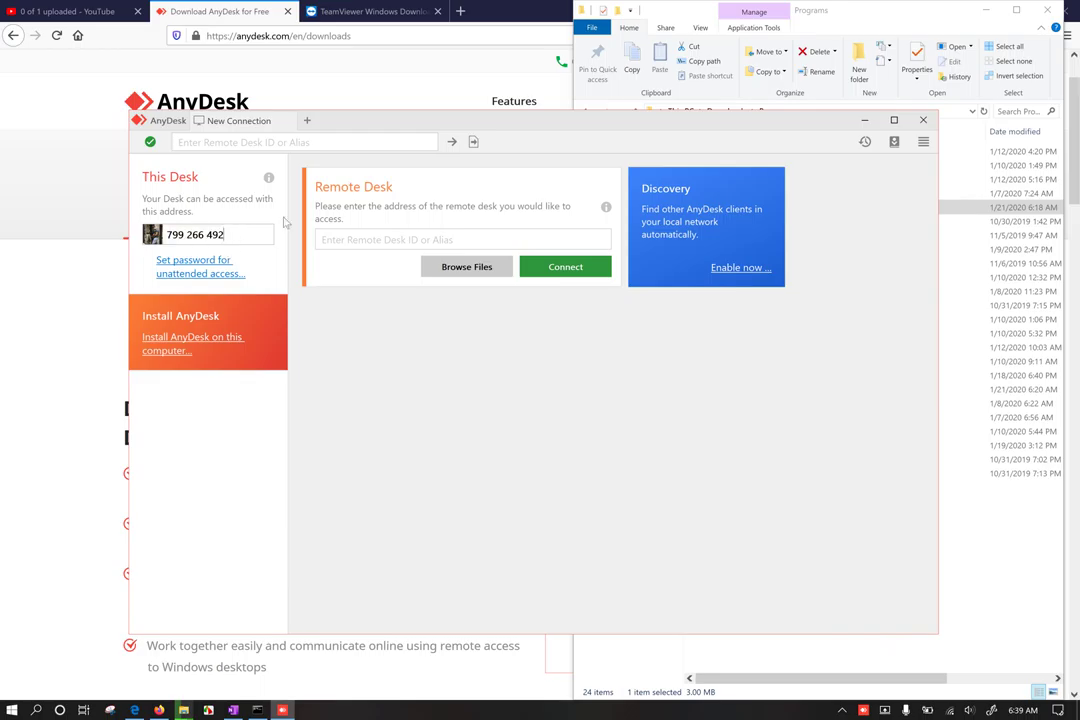
left_click_drag(456, 126, 446, 88)
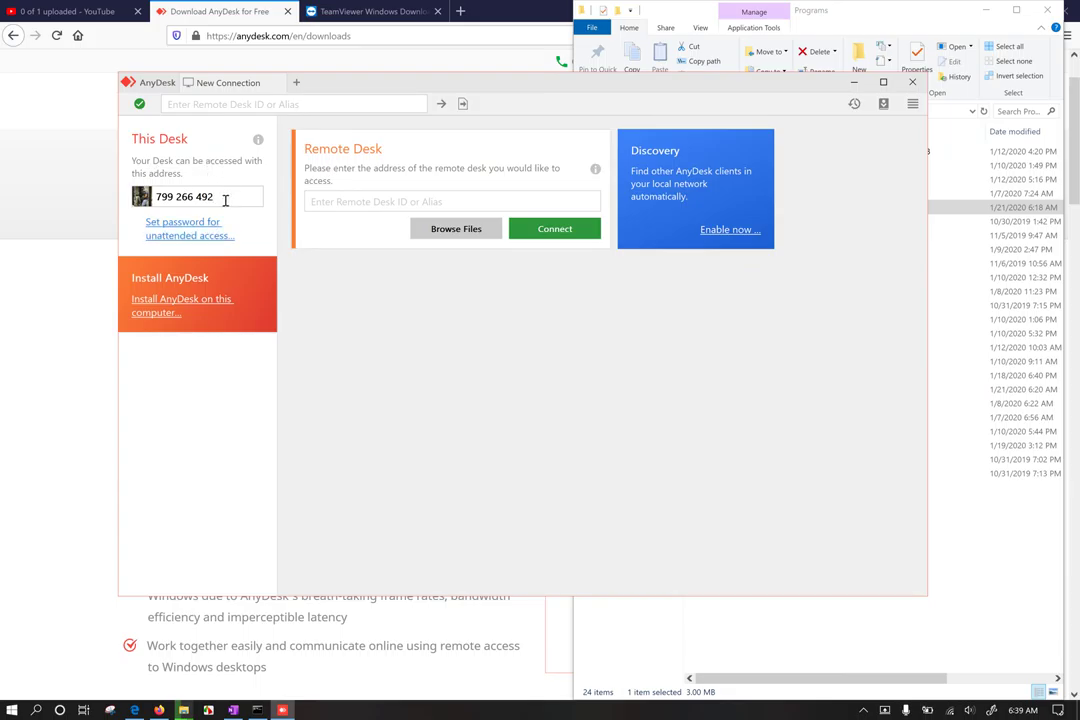
Check the Remote Desk address suggestions, then shift the AnyDesk window around.
left_click(340, 204)
left_click(420, 300)
mouse_move(530, 86)
left_mouse_down()
mouse_move(612, 92)
mouse_move(594, 92)
mouse_move(536, 50)
mouse_move(540, 67)
left_mouse_up()
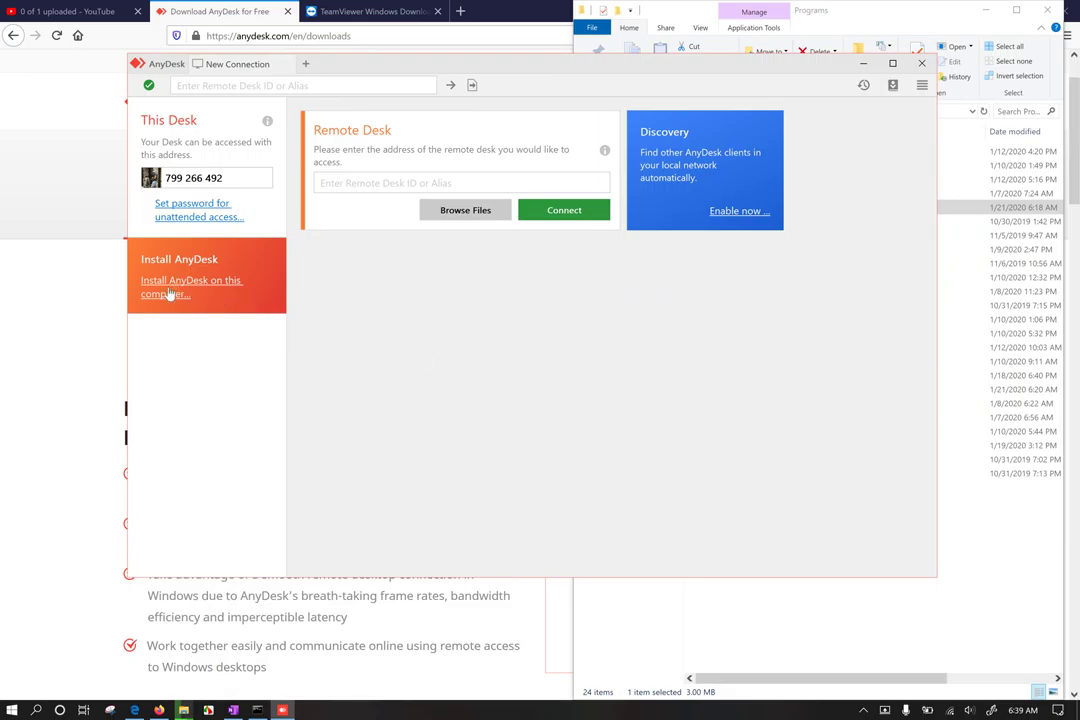
left_click_drag(310, 64, 343, 109)
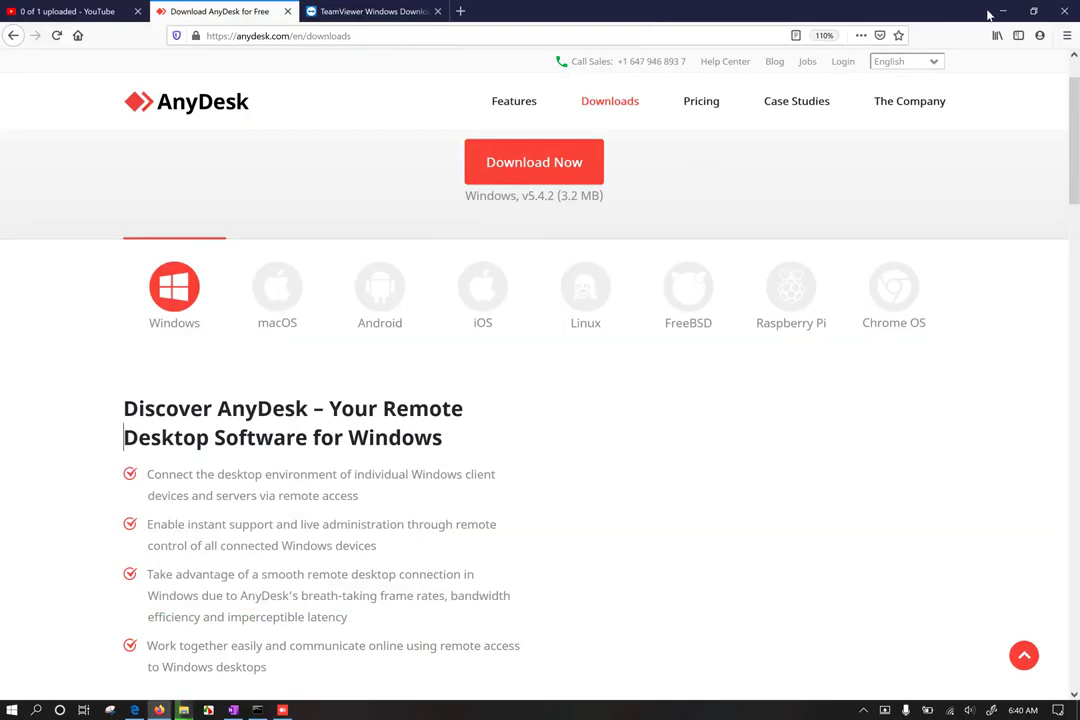
Select the AnyDesk and TeamViewer_Setup installers in Programs and copy them.
left_click(993, 12)
left_click(788, 18)
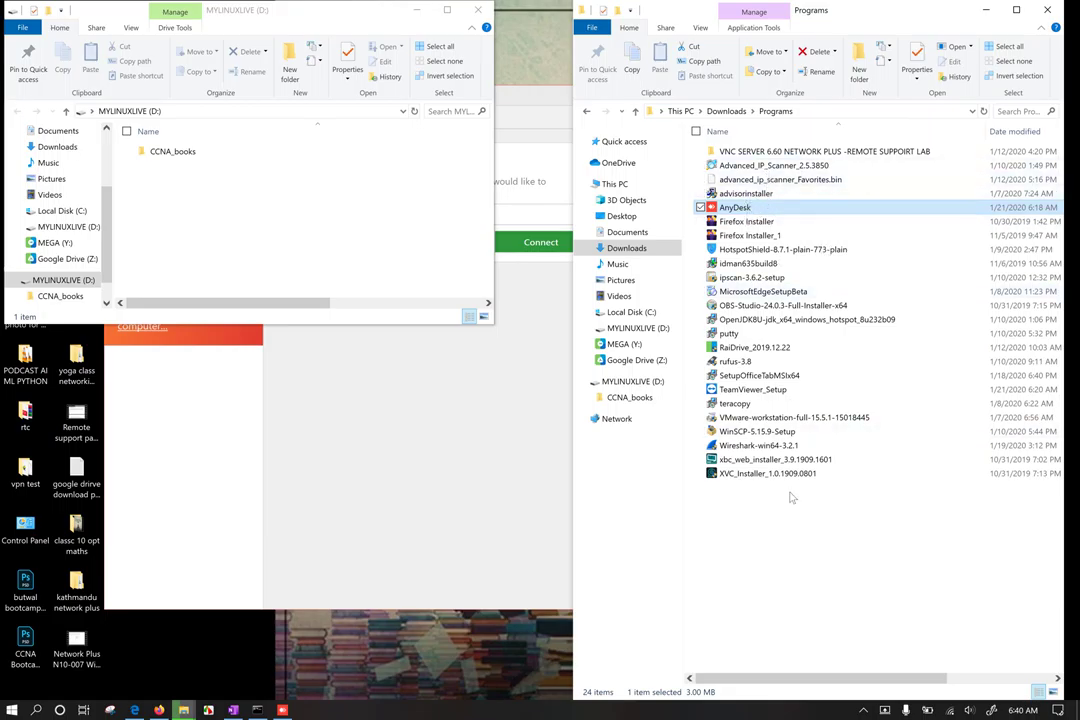
left_click(758, 524)
left_click(752, 389)
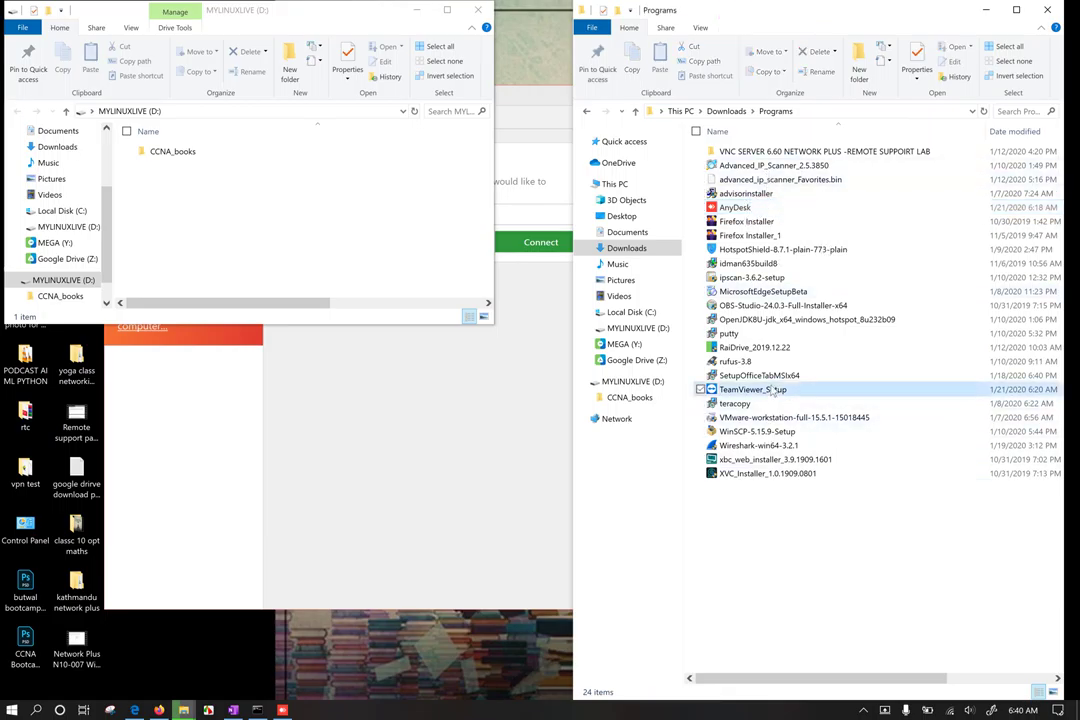
left_click(752, 208, "ctrl")
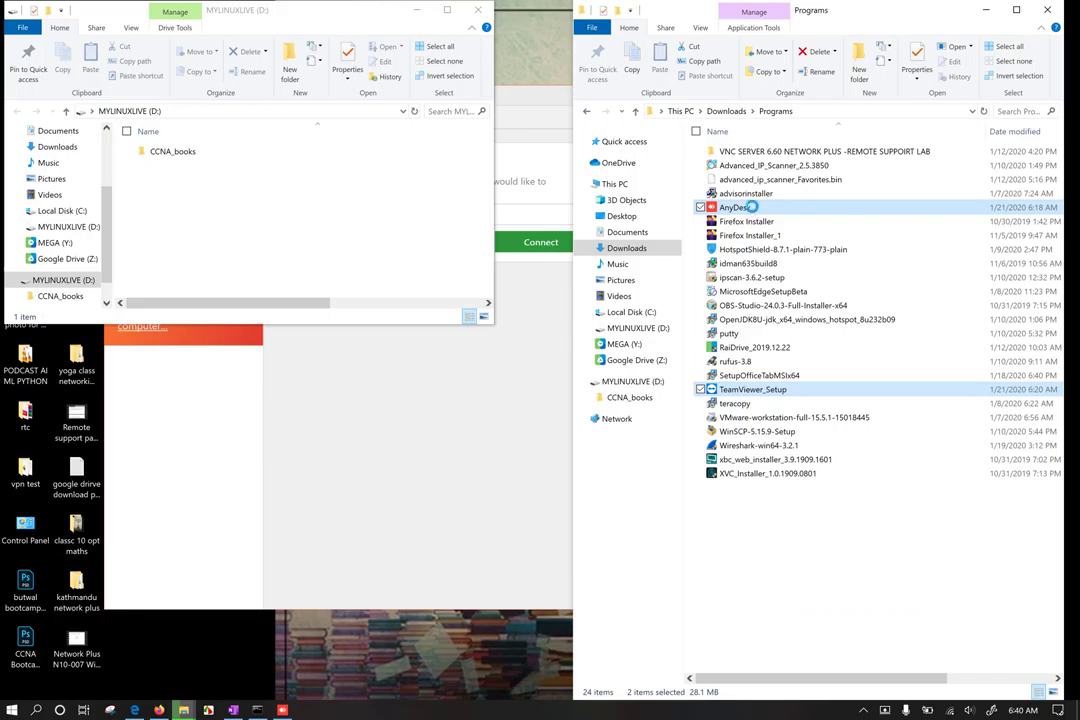
key("shift+F10")
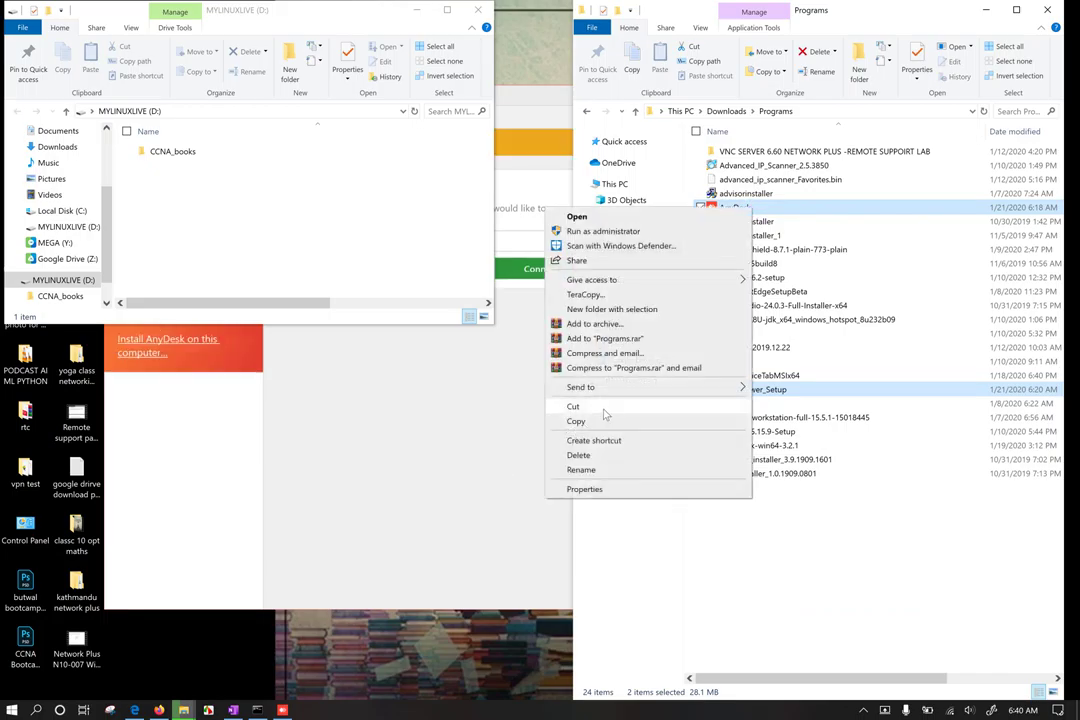
mouse_move(700, 387)
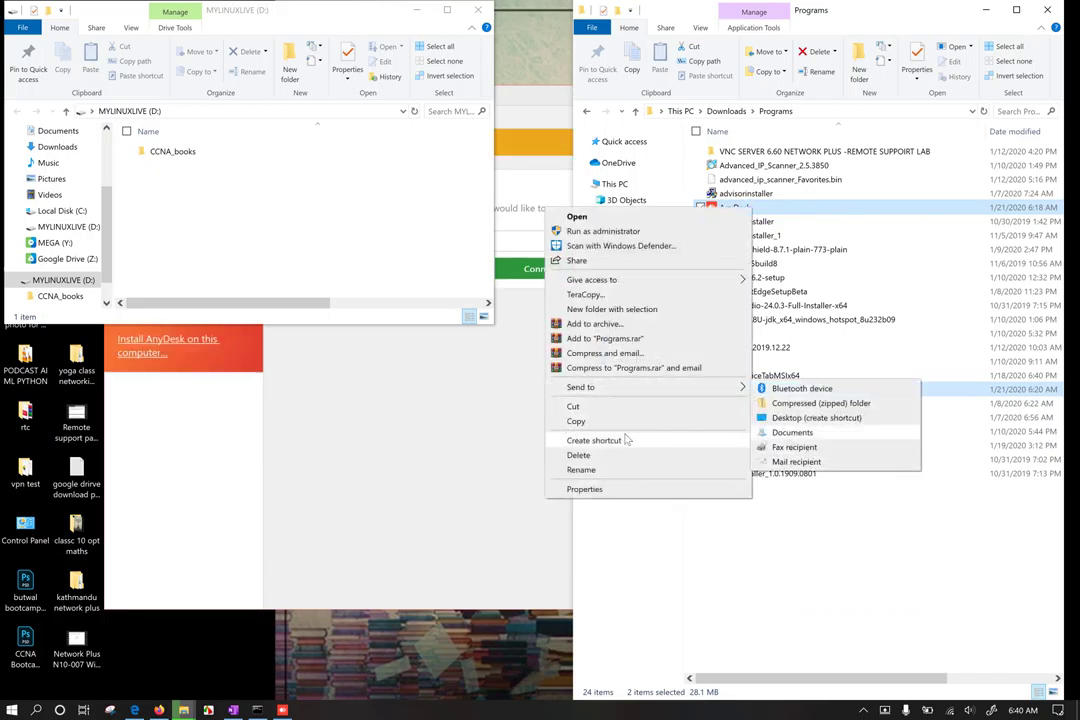
left_click(641, 421)
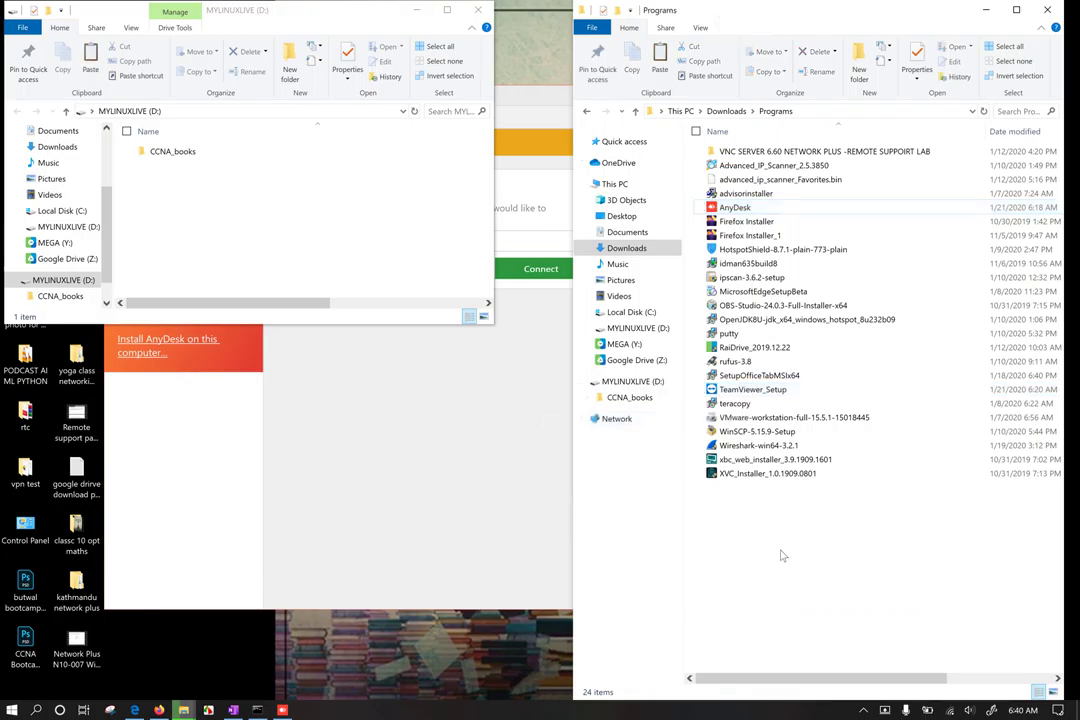
Paste both installers onto MYLINUXLIVE (D:) and dismiss the finished copy window.
left_click(645, 386)
right_click(771, 376)
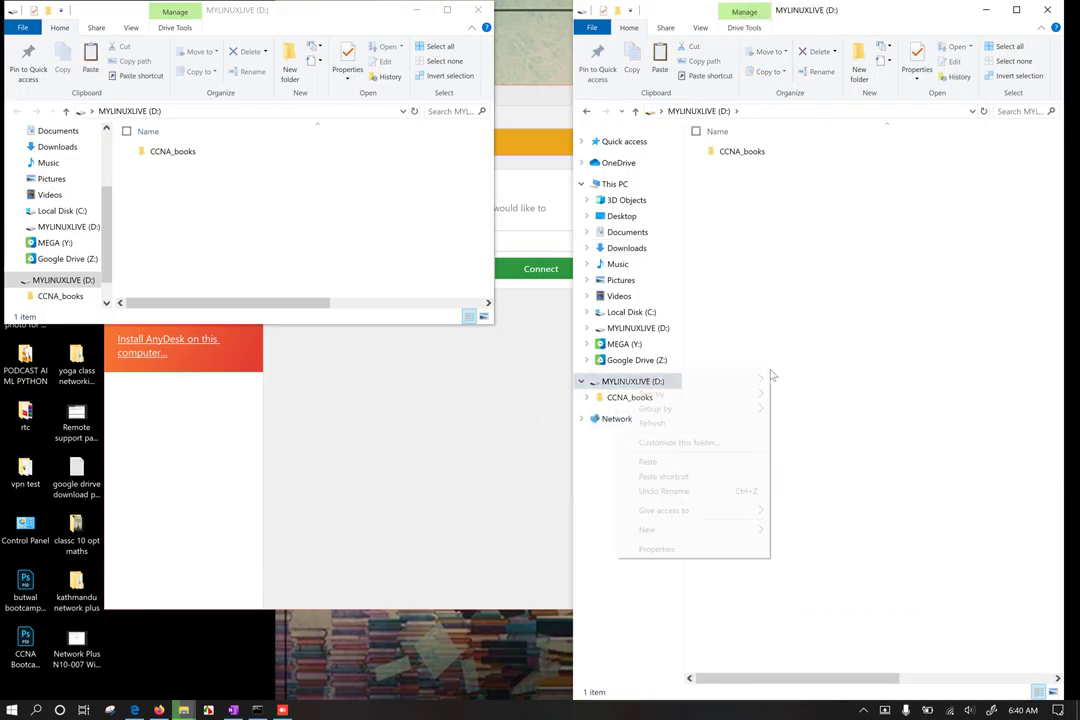
left_click(712, 464)
left_click(780, 508)
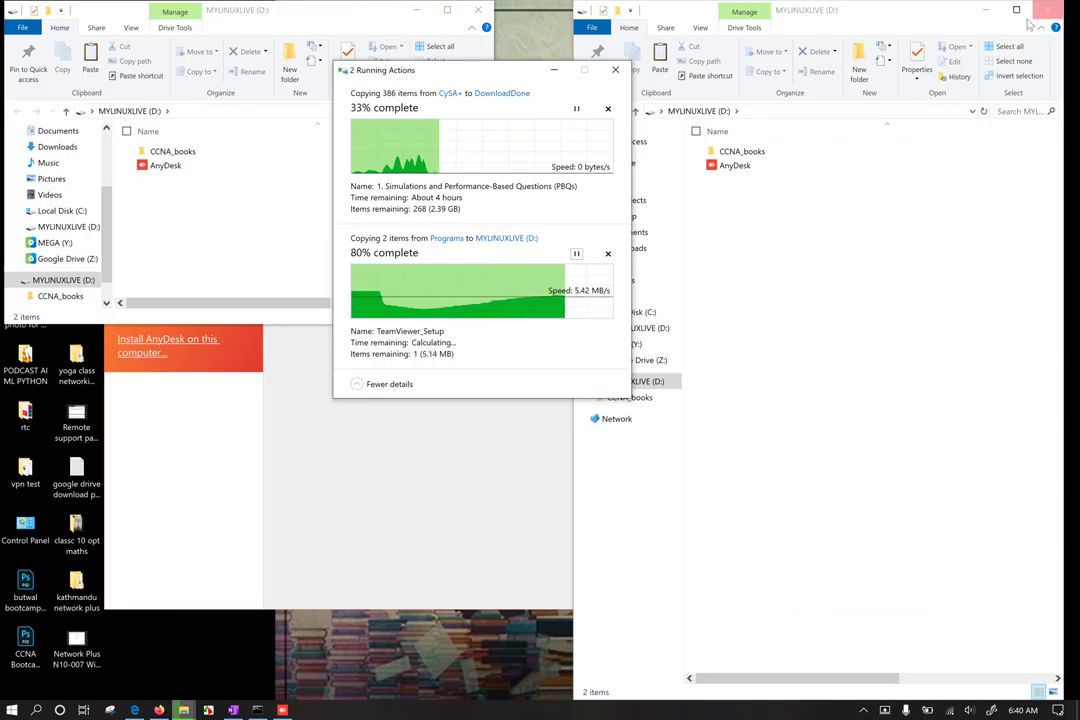
left_click(556, 70)
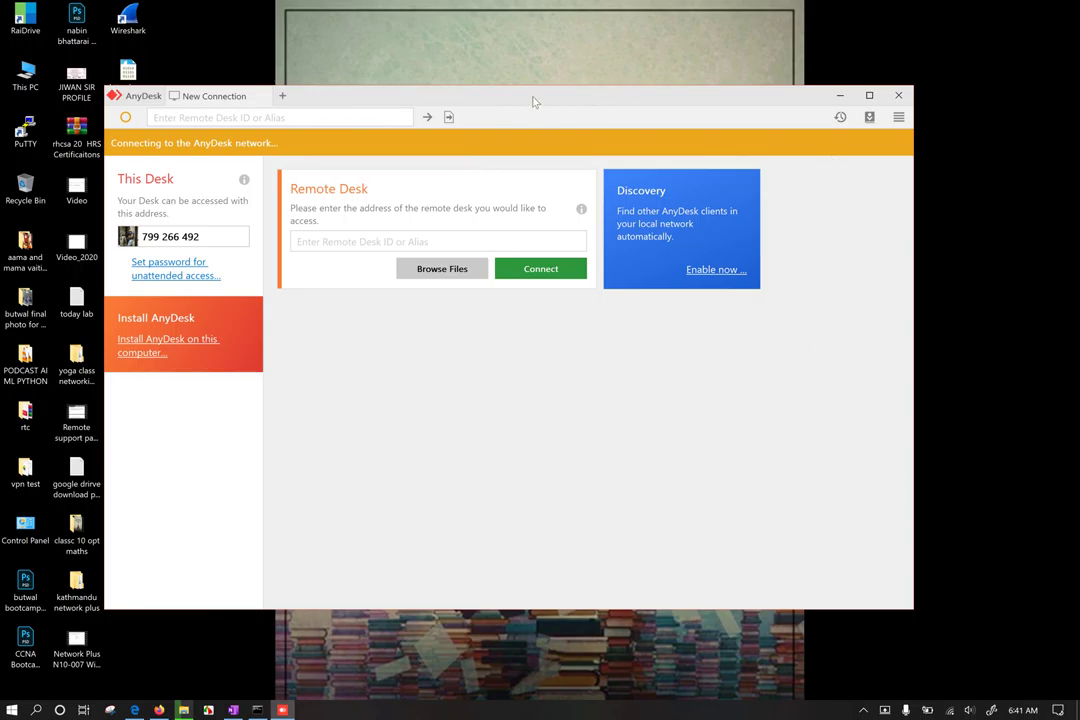
Move the AnyDesk window slightly up while it reconnects to the AnyDesk network.
left_click_drag(535, 101, 554, 74)
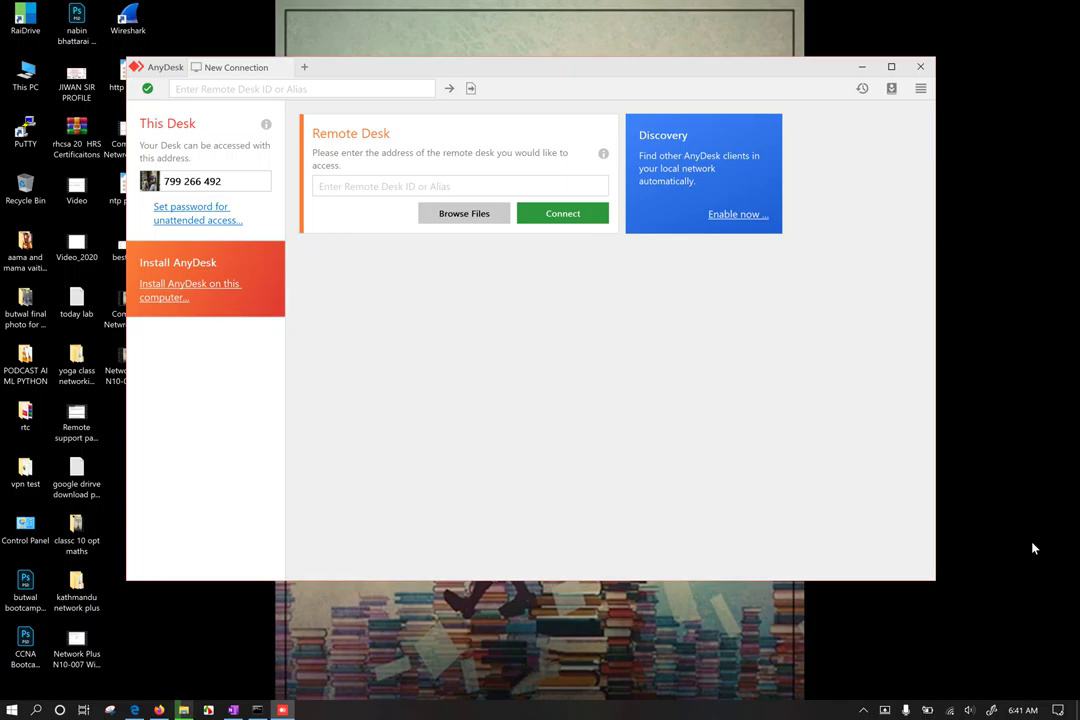
Connect the computer to the cciejiwan Wi-Fi network.
left_click(952, 712)
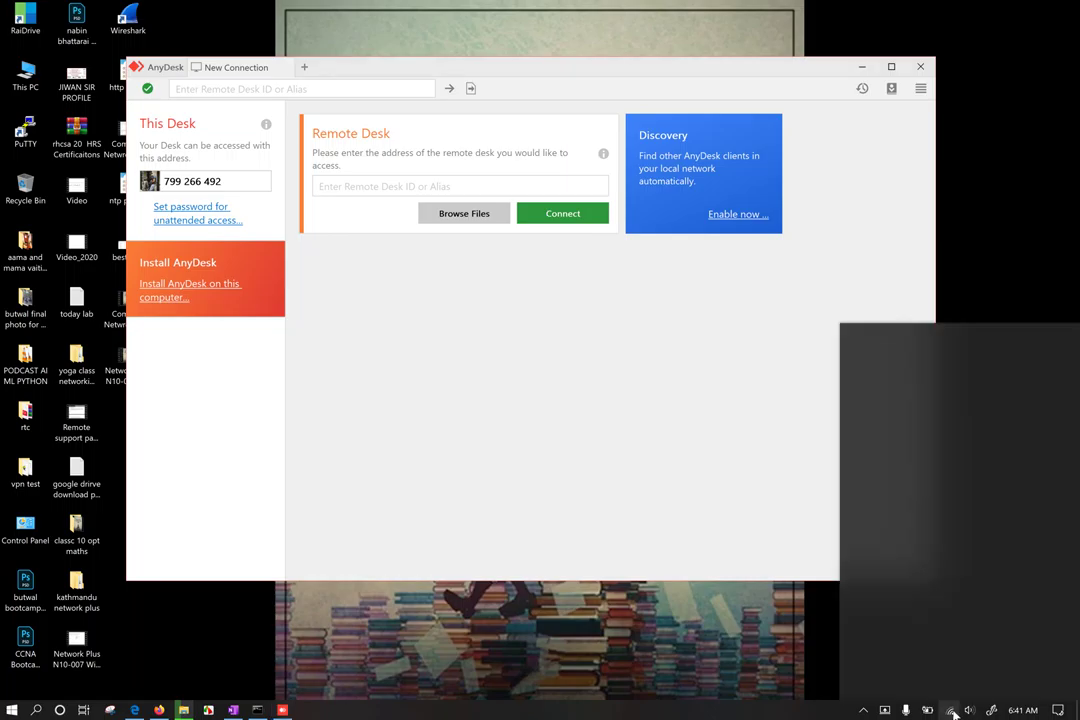
left_click(924, 445)
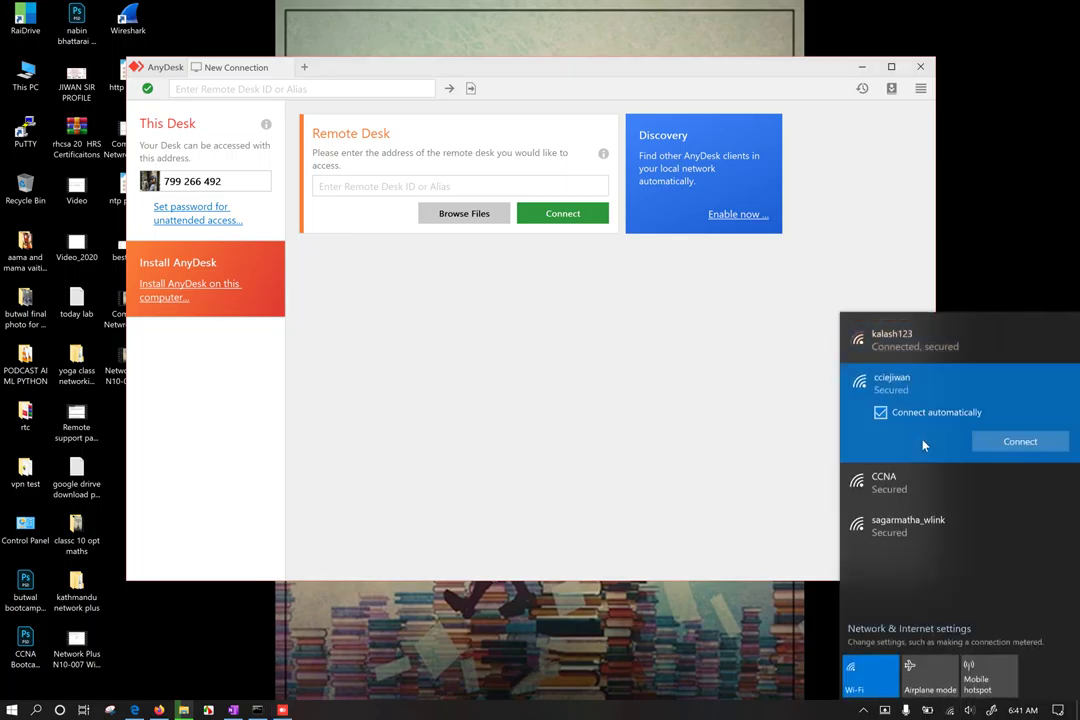
left_click(1022, 443)
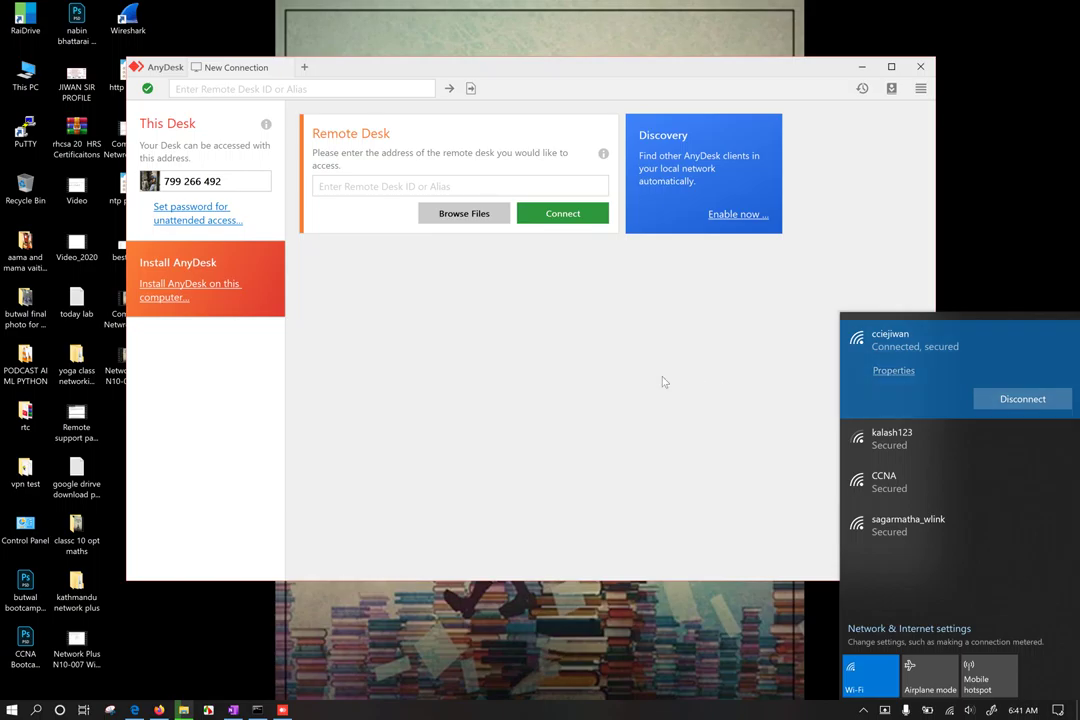
left_click(610, 420)
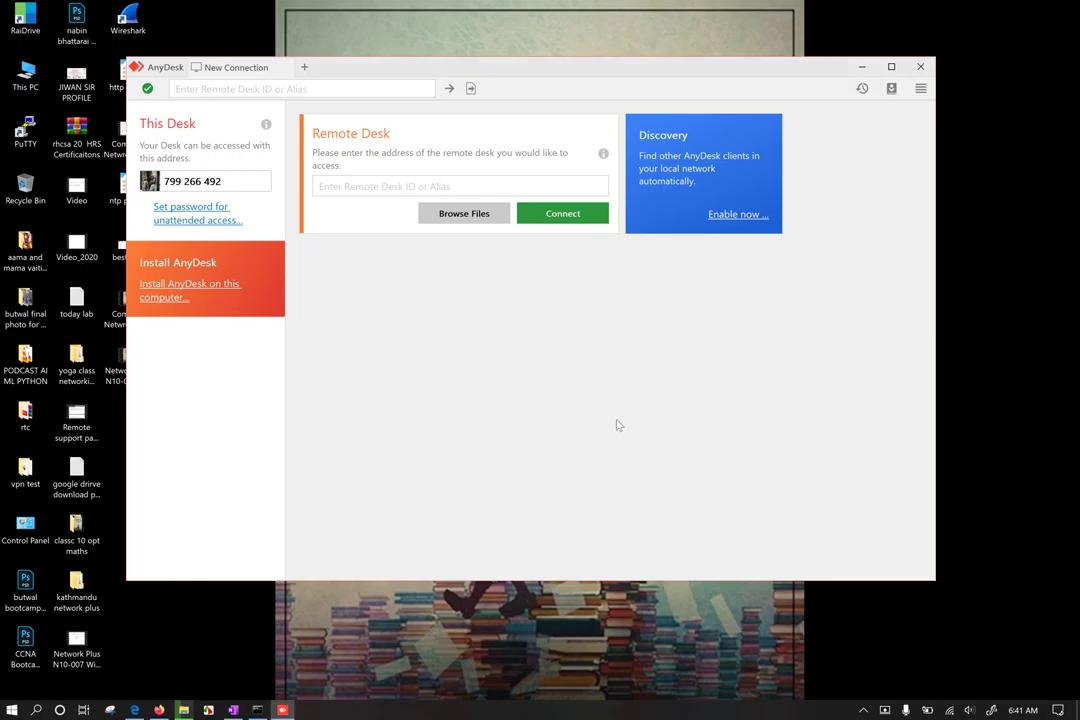
left_click(949, 710)
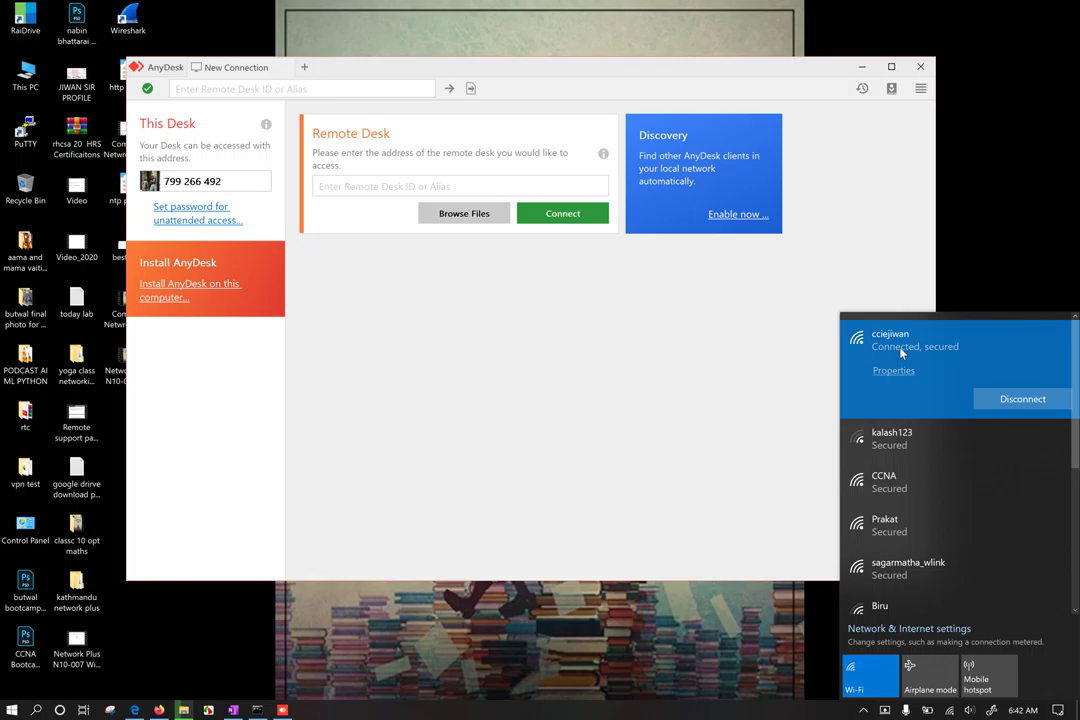
left_click(723, 352)
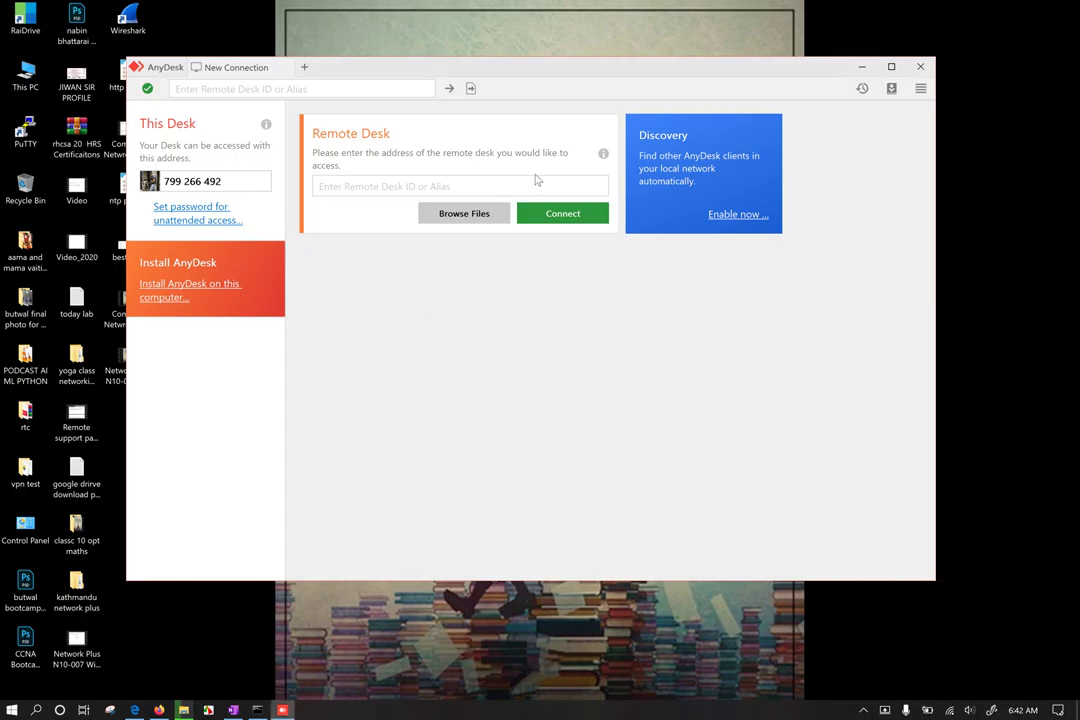
Check the Remote Desk address field and its address book suggestions.
left_click(355, 188)
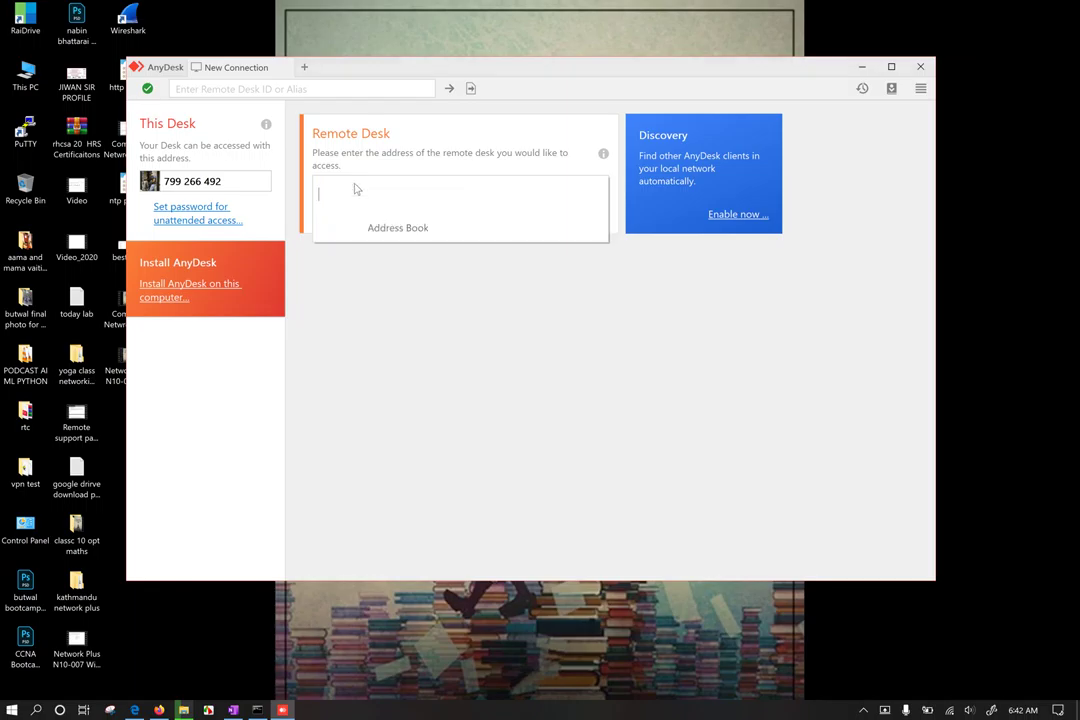
left_click(542, 342)
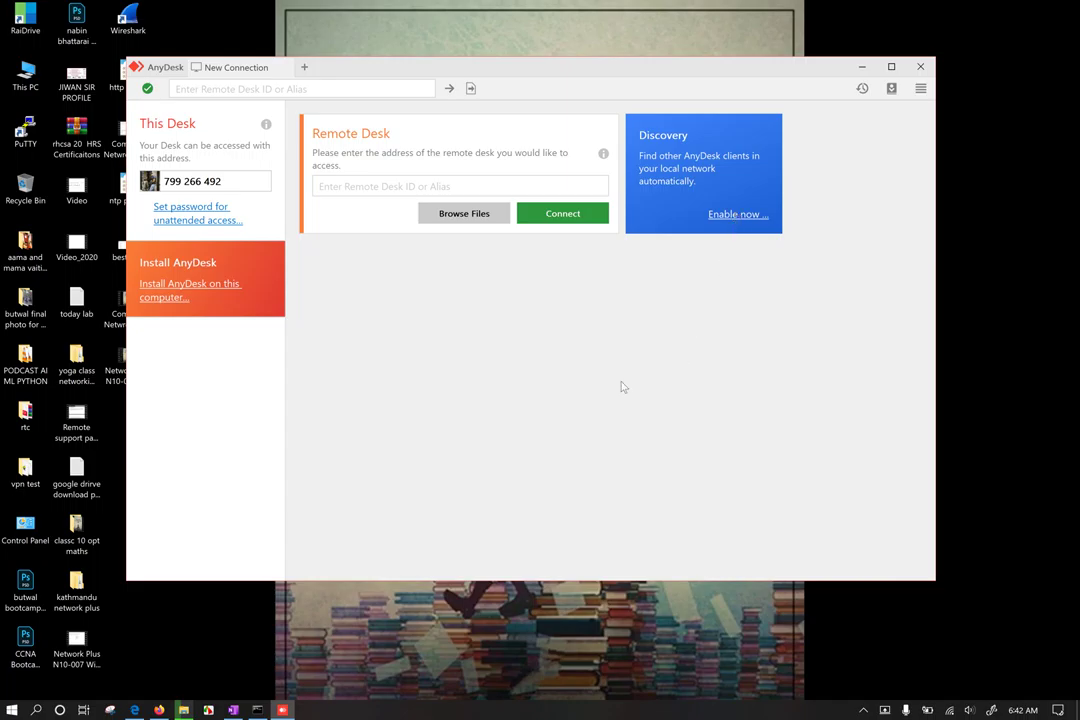
left_click(362, 190)
Launch VMware Workstation Pro with a 'vmw' Start search.
left_click(950, 710)
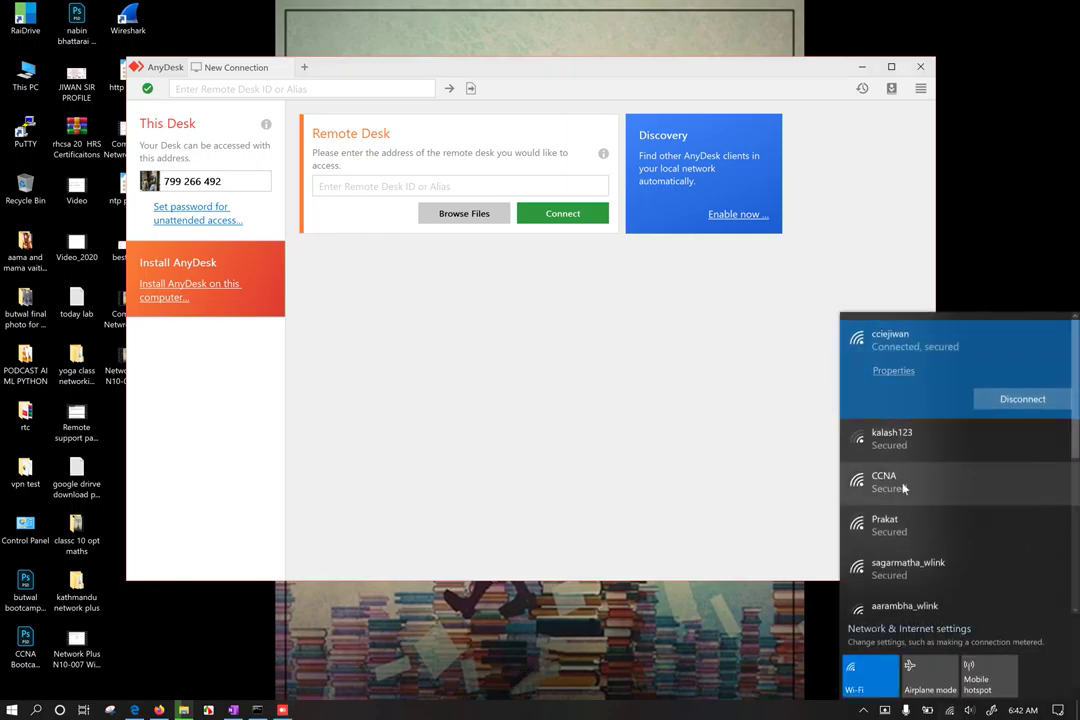
left_click(542, 436)
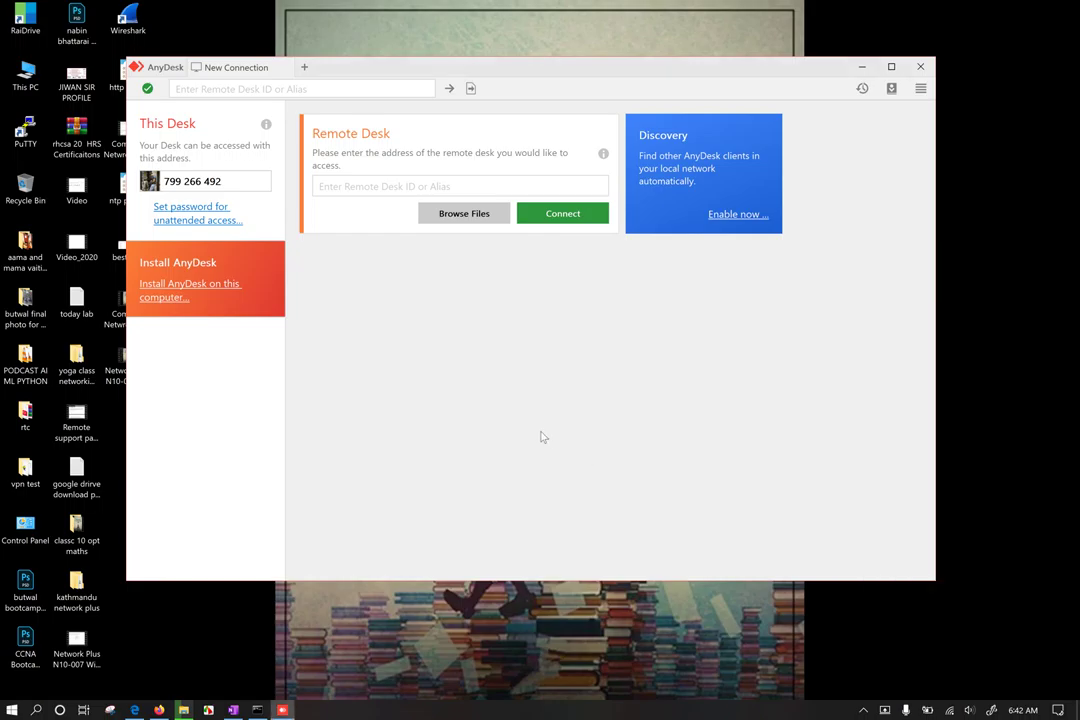
type("vmw")
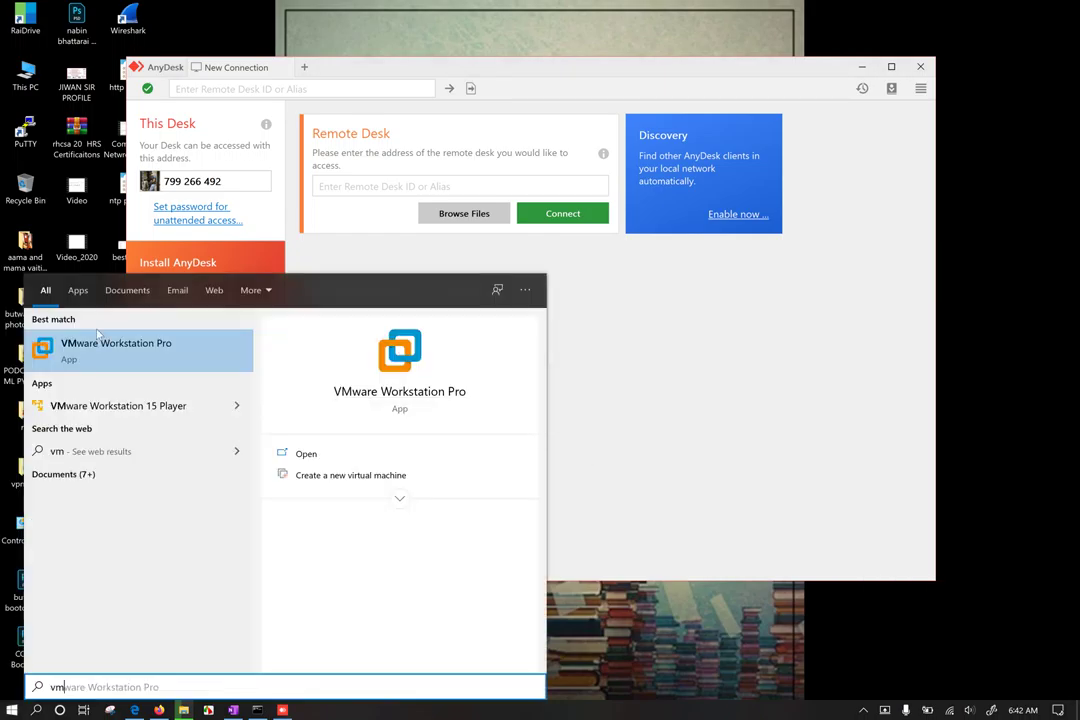
key("Return")
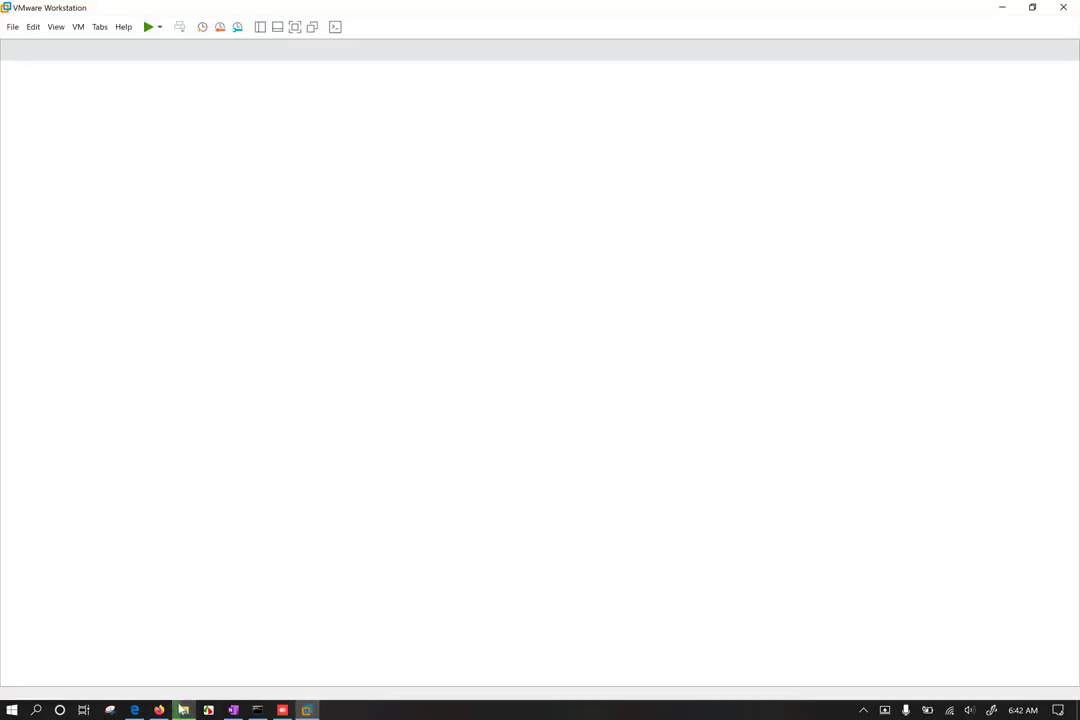
Resume the suspended Windows 10 x64 VM and bring up its sign-in prompt.
left_click(183, 709)
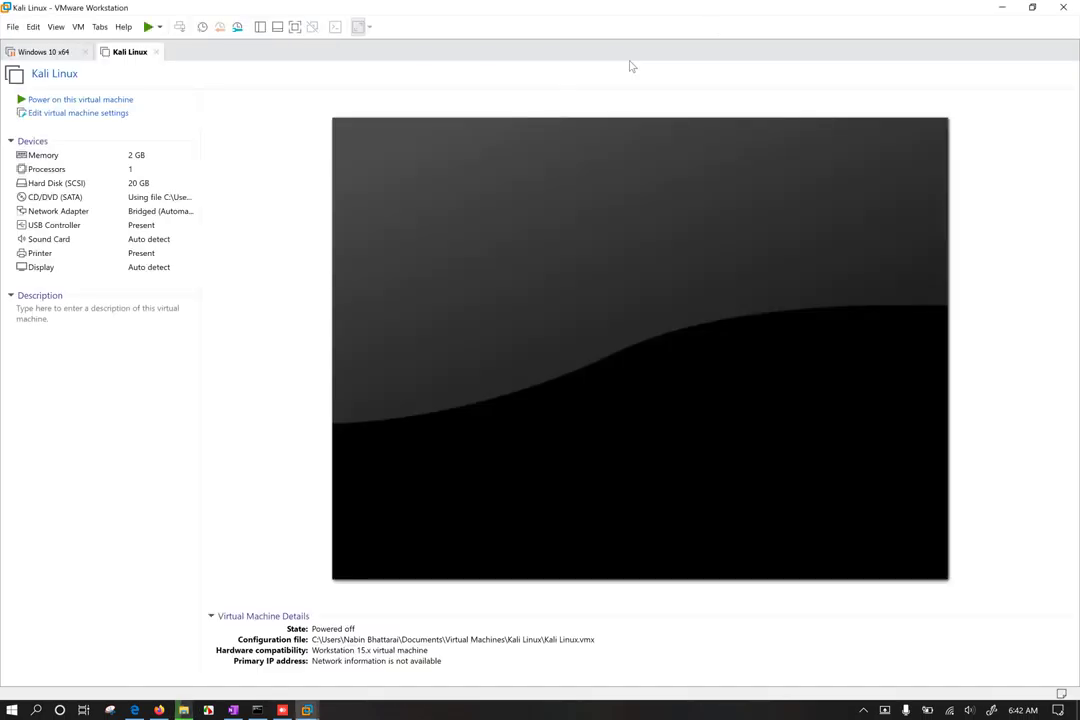
left_click(41, 54)
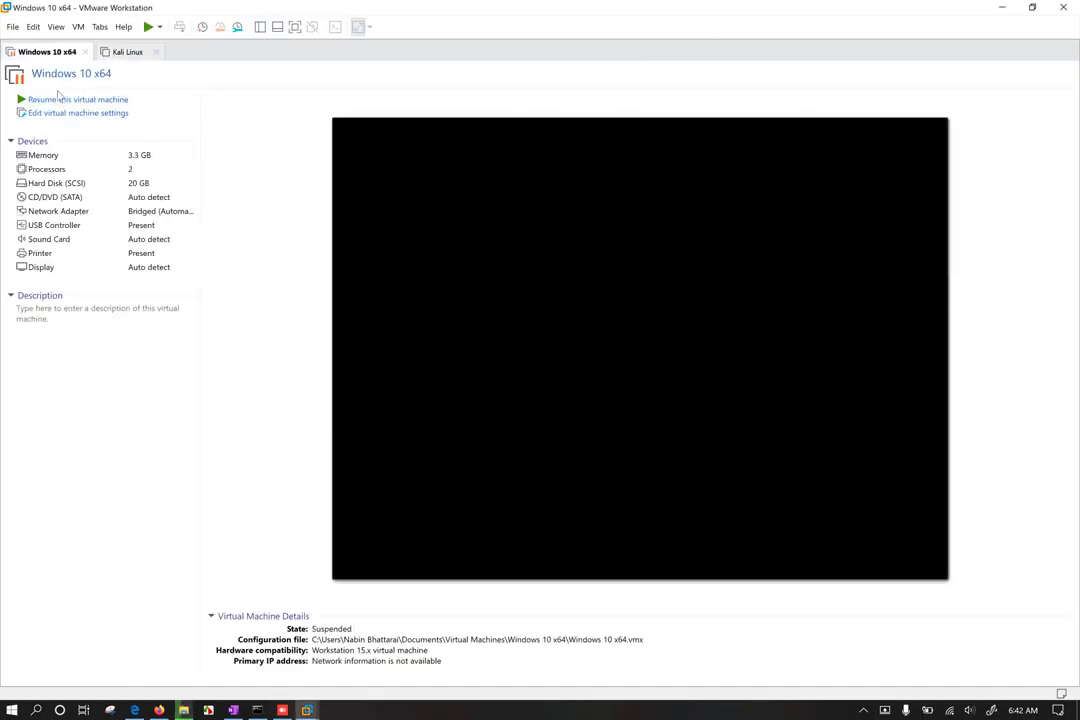
left_click(78, 100)
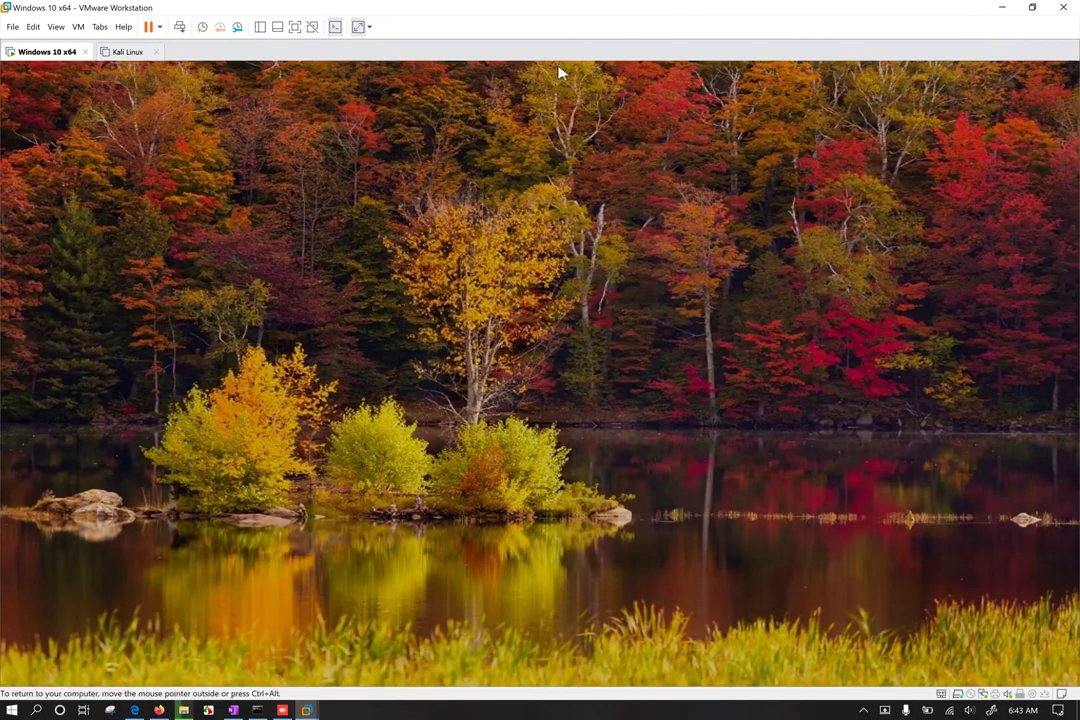
left_click(559, 72)
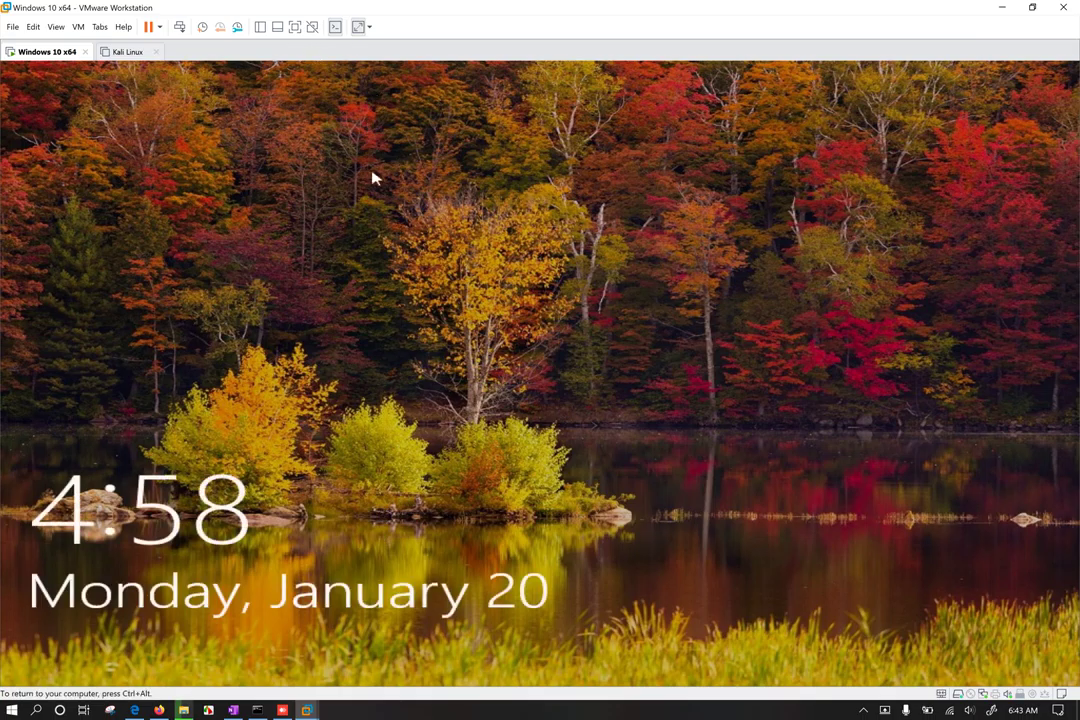
left_click(561, 401)
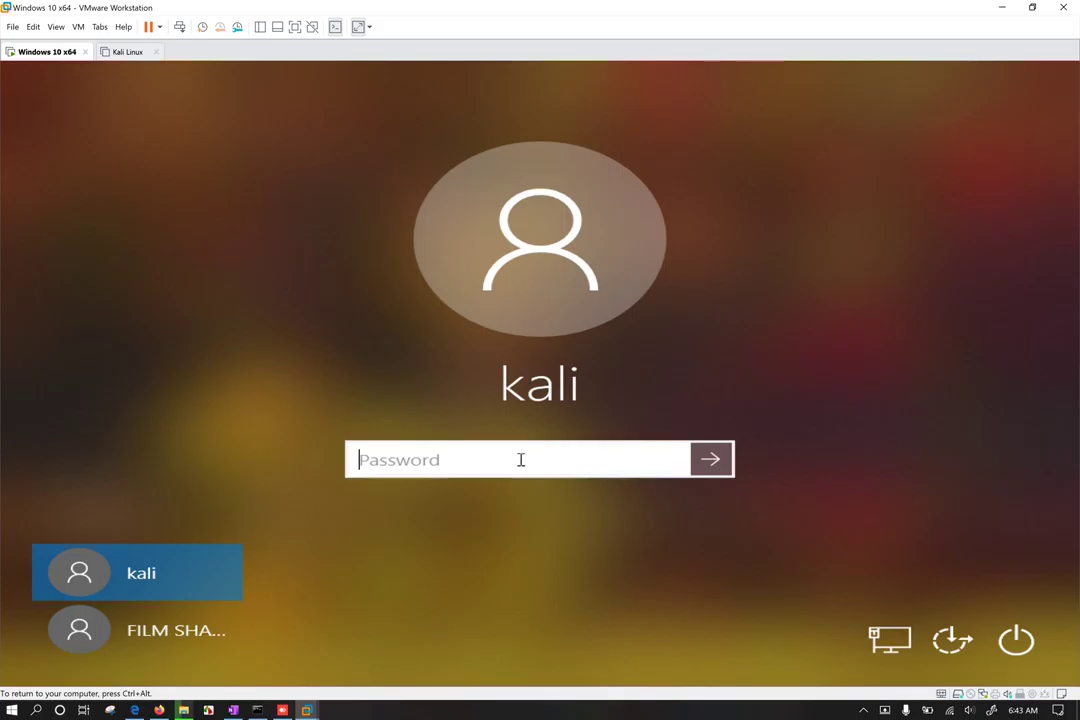
Enter the guest account password, retrying after the incorrect-password message until signed in.
type("******")
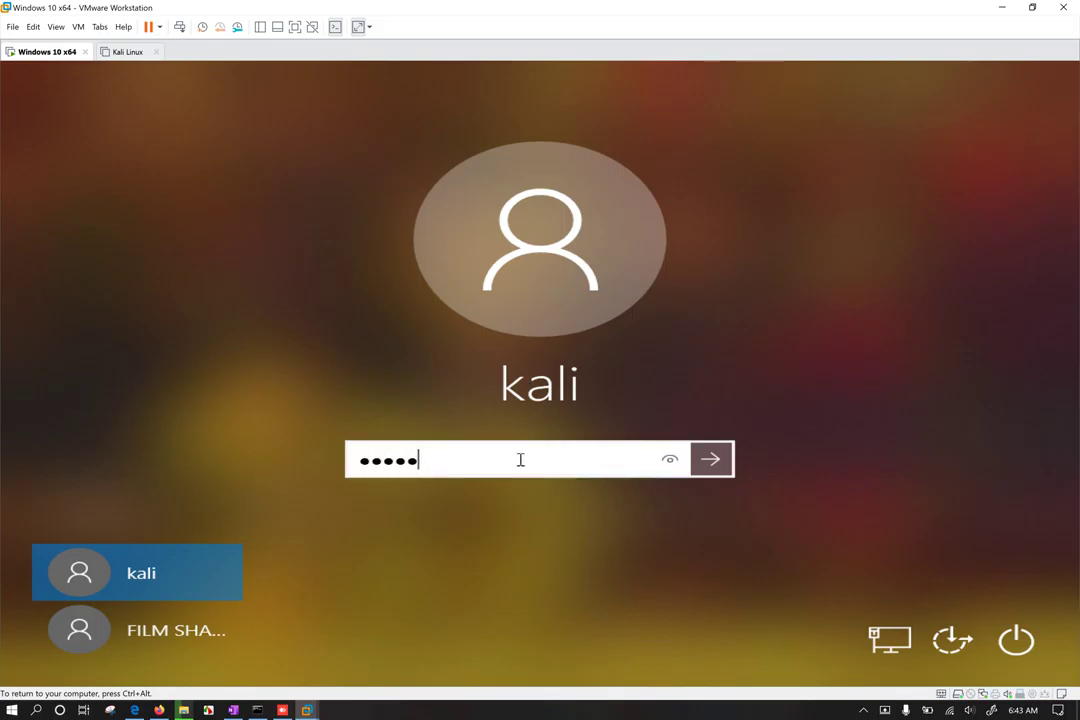
key("Return")
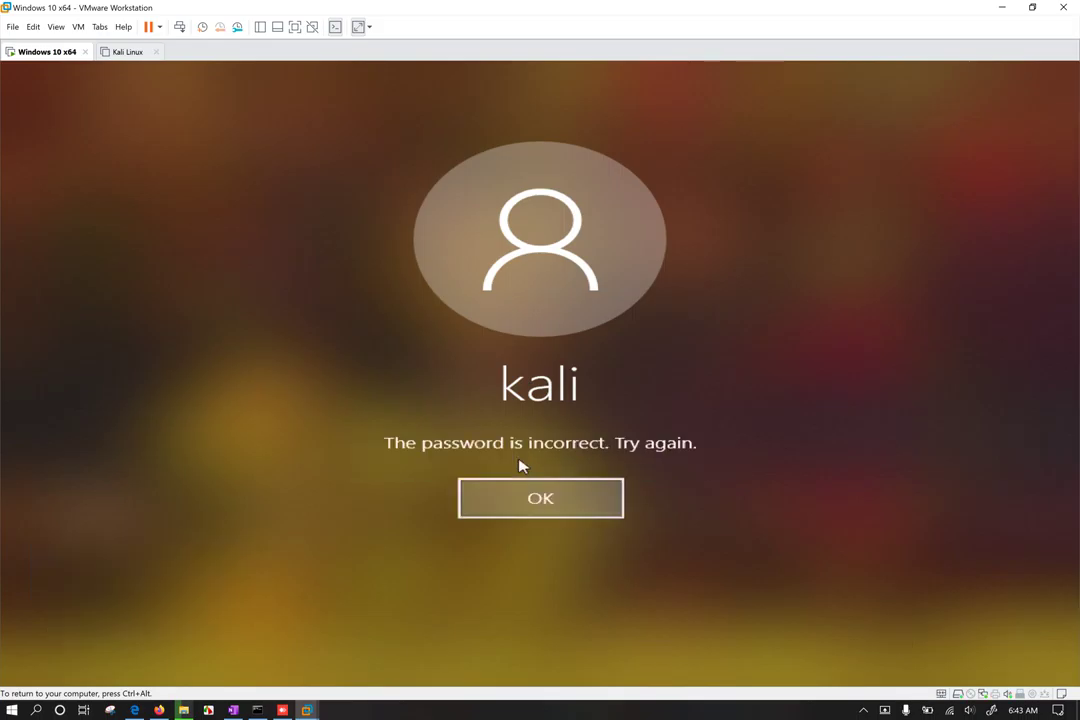
key("Return")
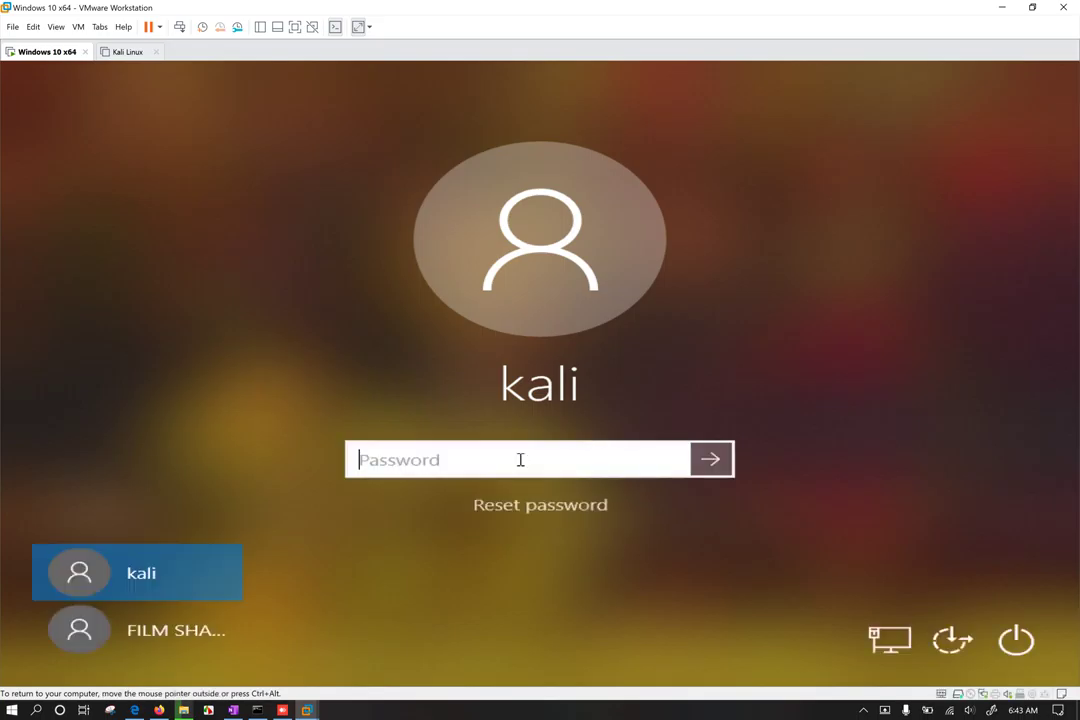
type("****")
key("Return")
key("Return")
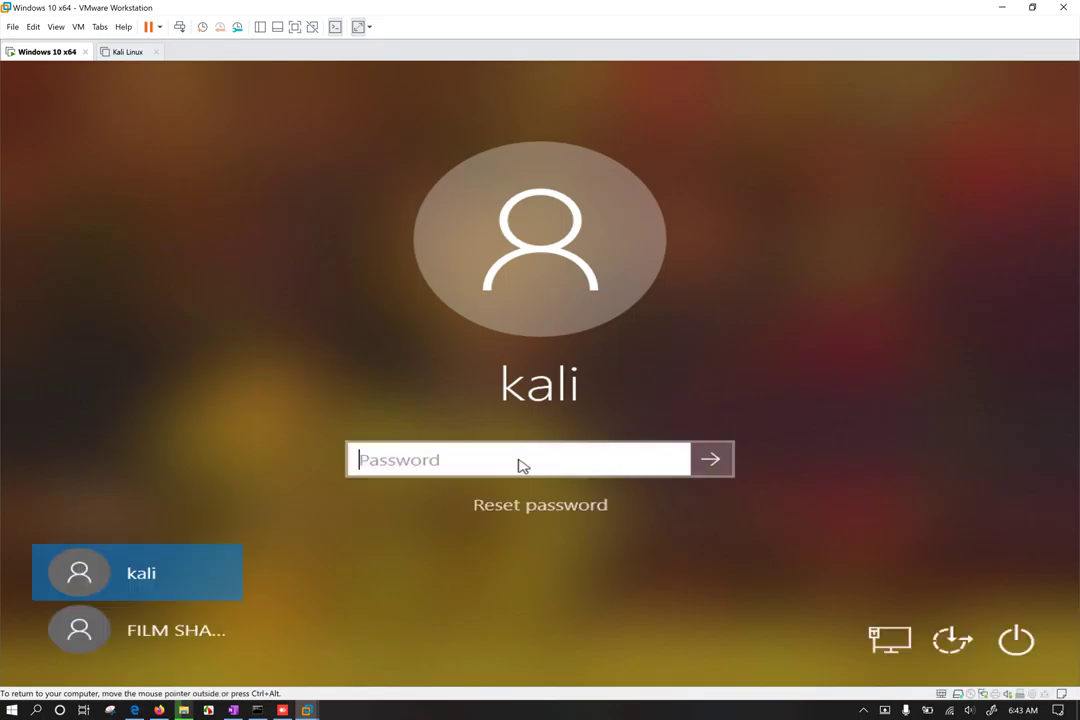
type("•••")
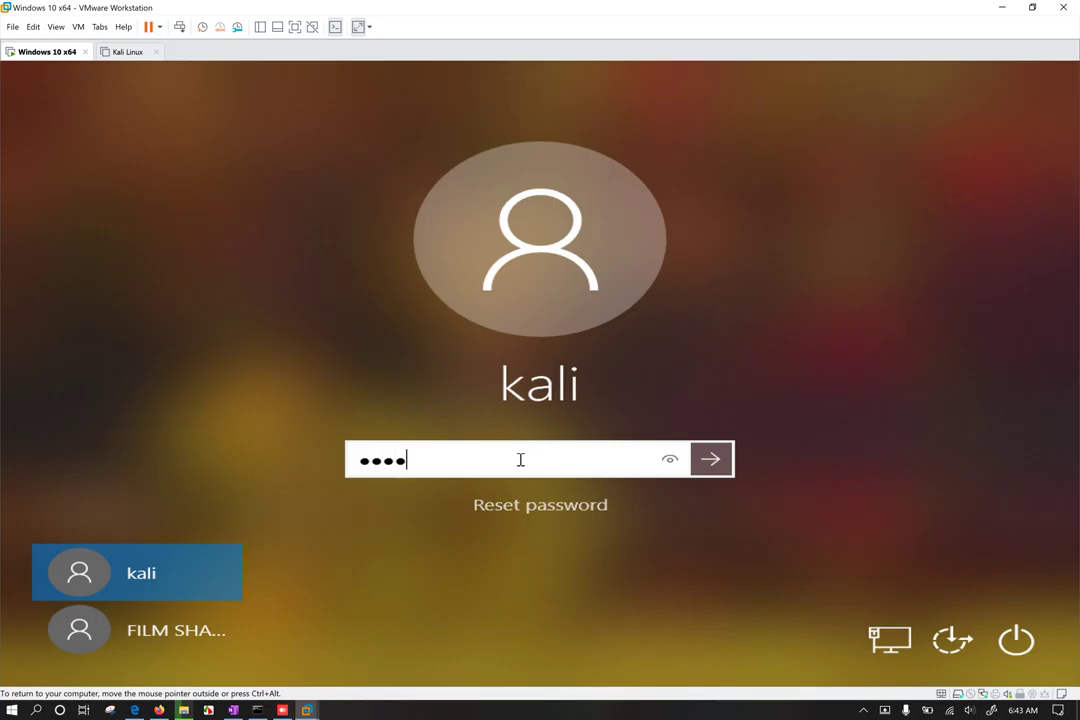
type("•••")
key("Return")
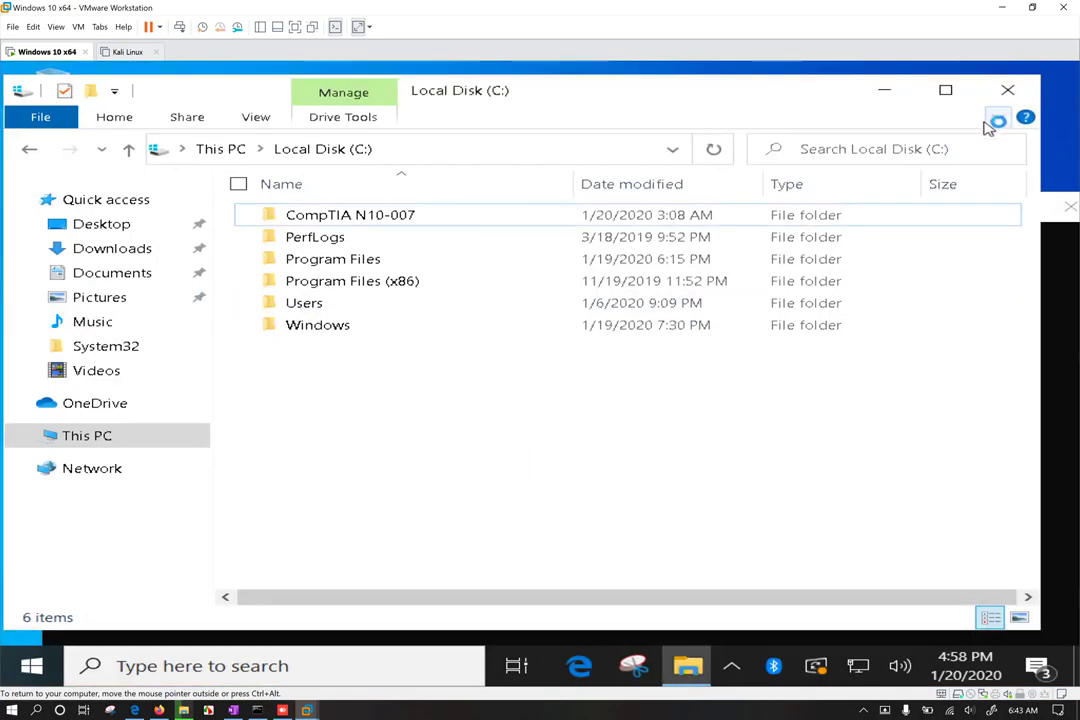
Close the guest's Explorer and command prompt windows, restore VMware, and minimize the copy dialog.
left_click(1007, 90)
left_click(1068, 206)
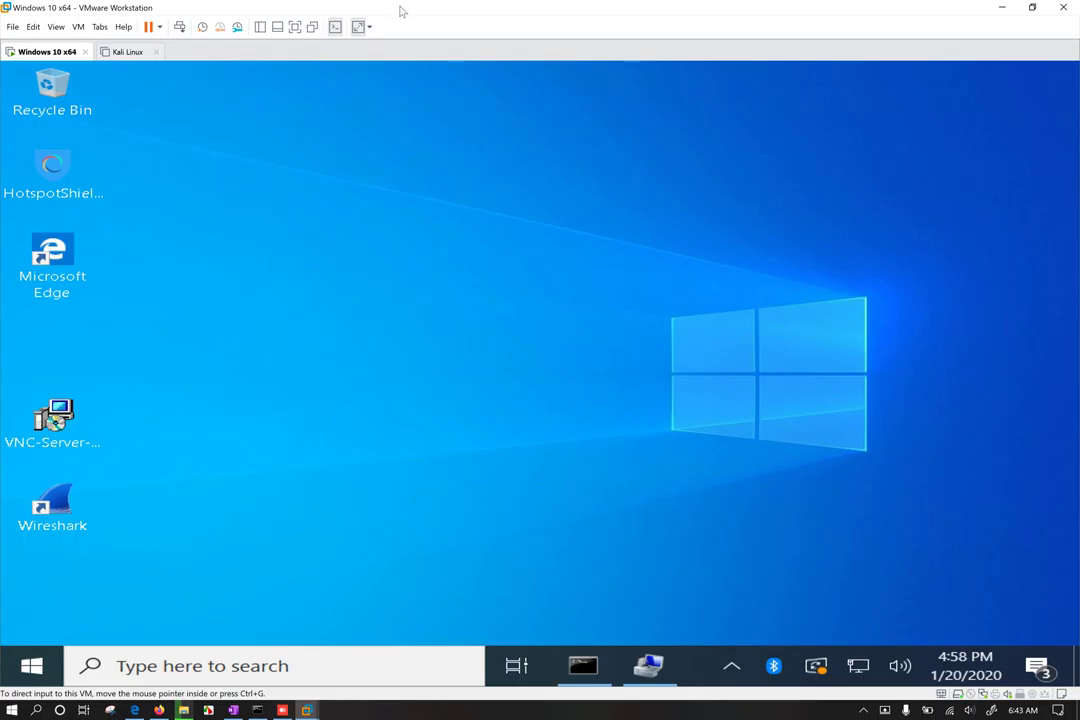
left_click_drag(400, 12, 838, 150)
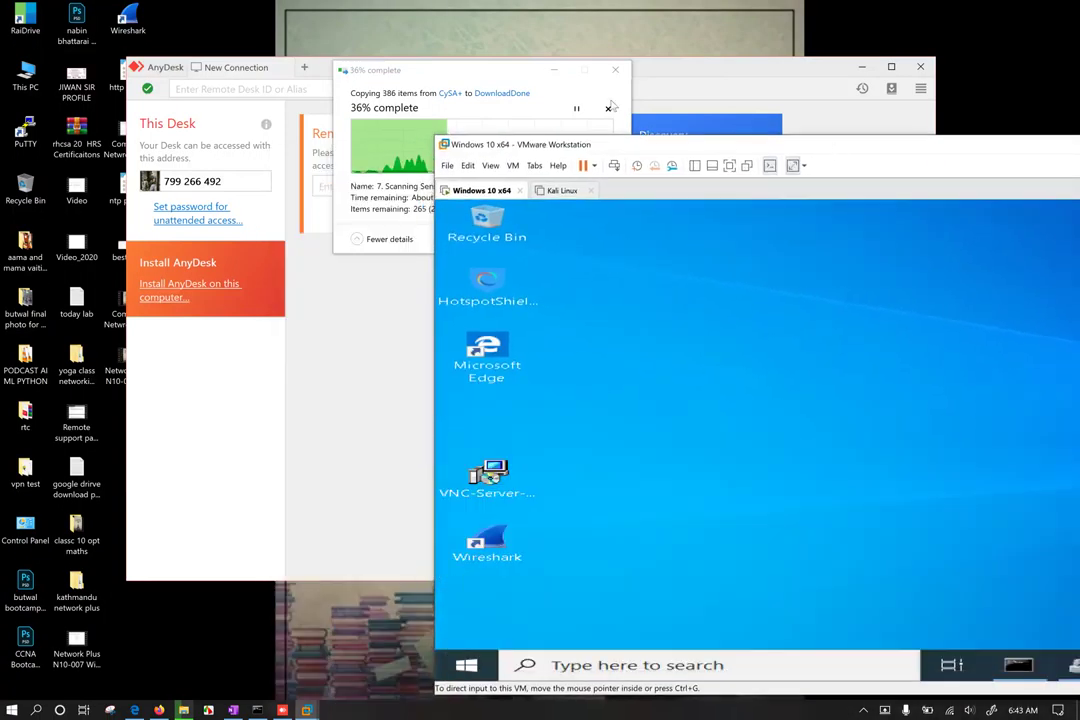
left_click(554, 70)
left_click_drag(494, 66, 534, 59)
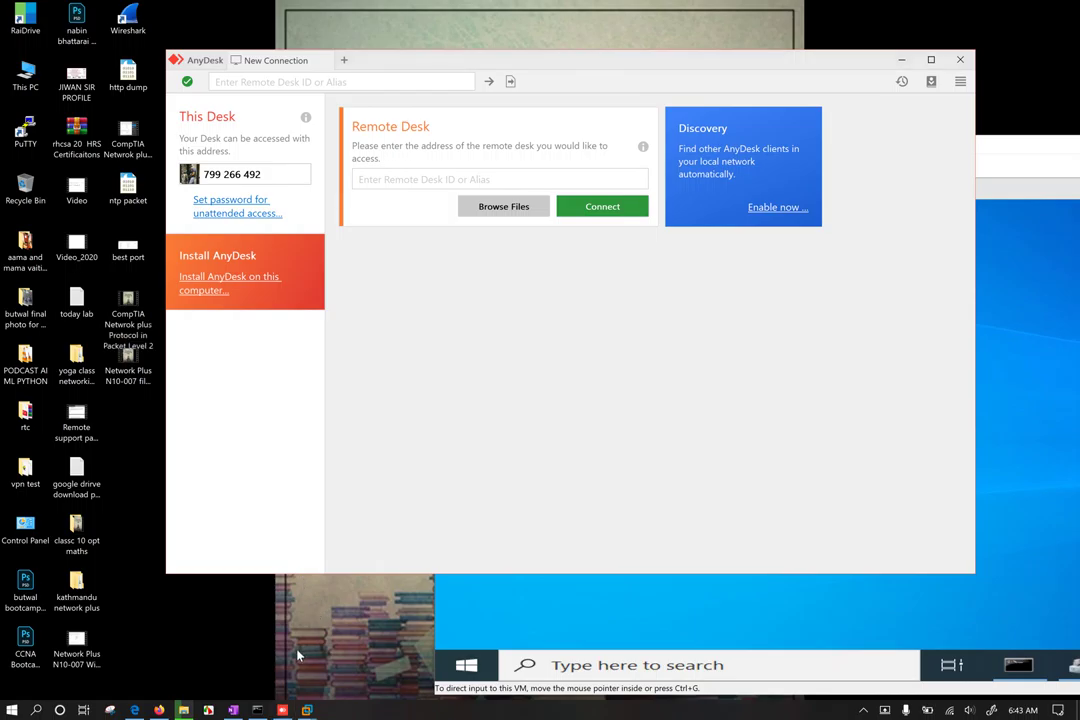
Select AnyDesk and TeamViewer_Setup in Downloads\Programs, then return to the Windows 10 VM.
key("super+e")
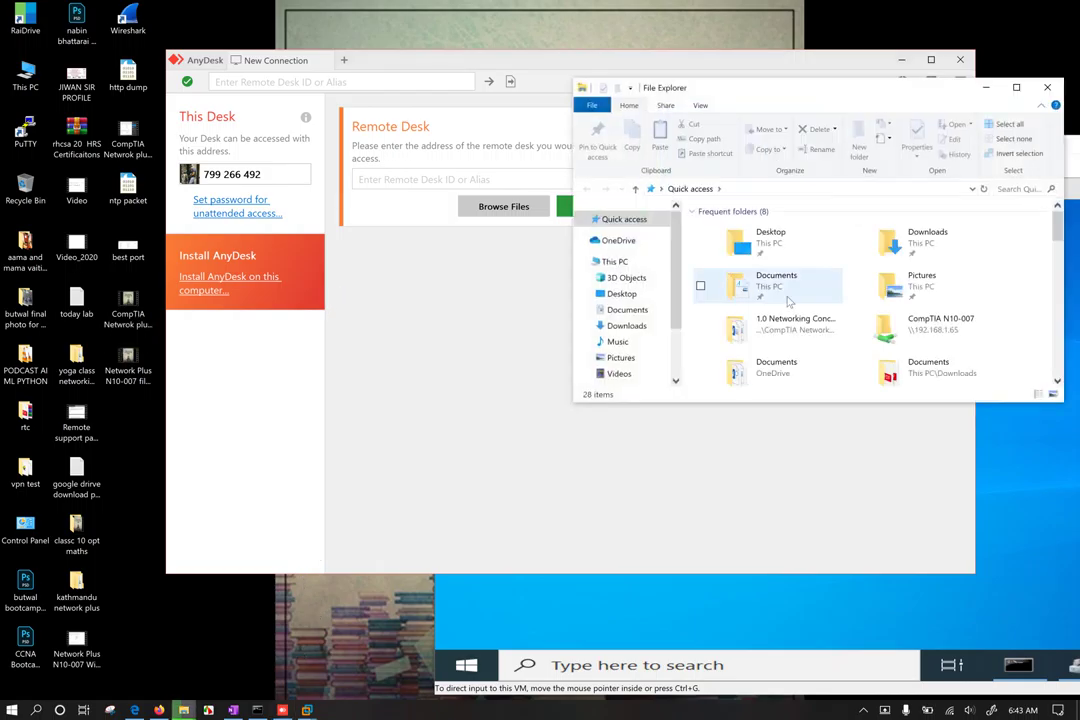
double_click(925, 240)
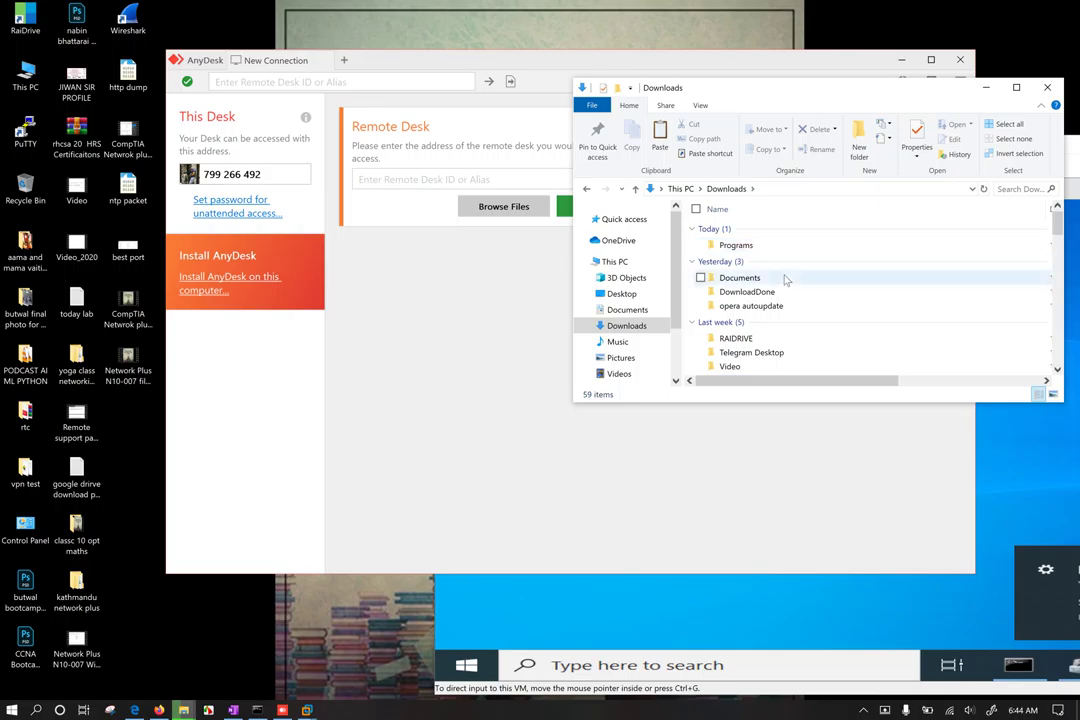
double_click(786, 279)
left_click(725, 189)
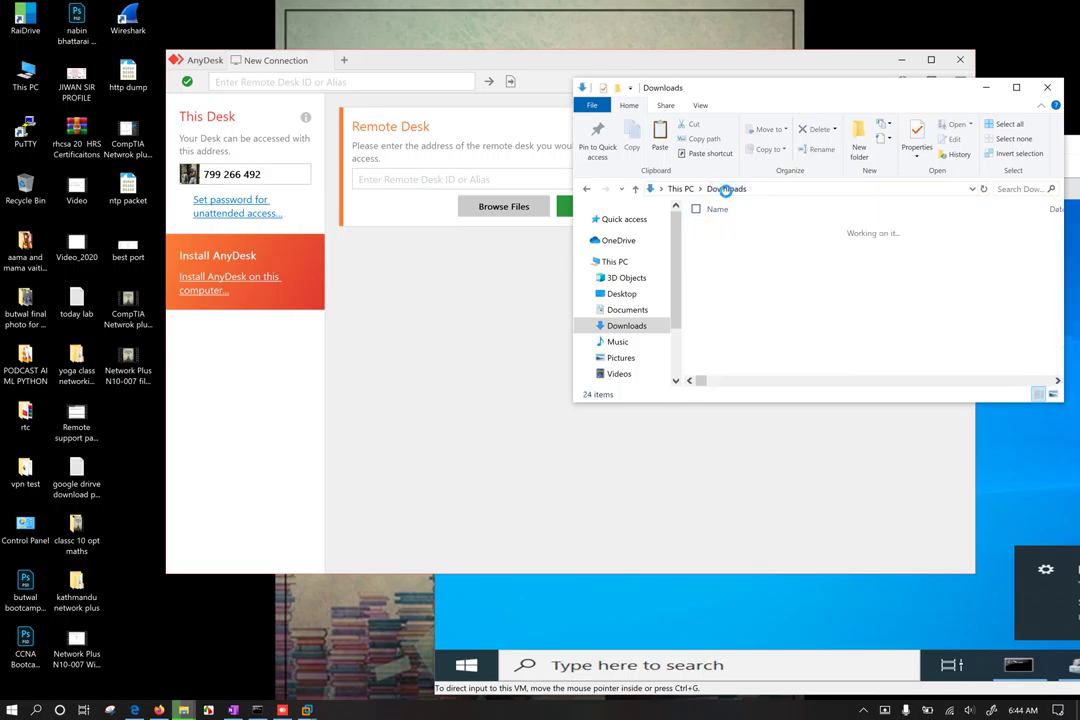
double_click(766, 245)
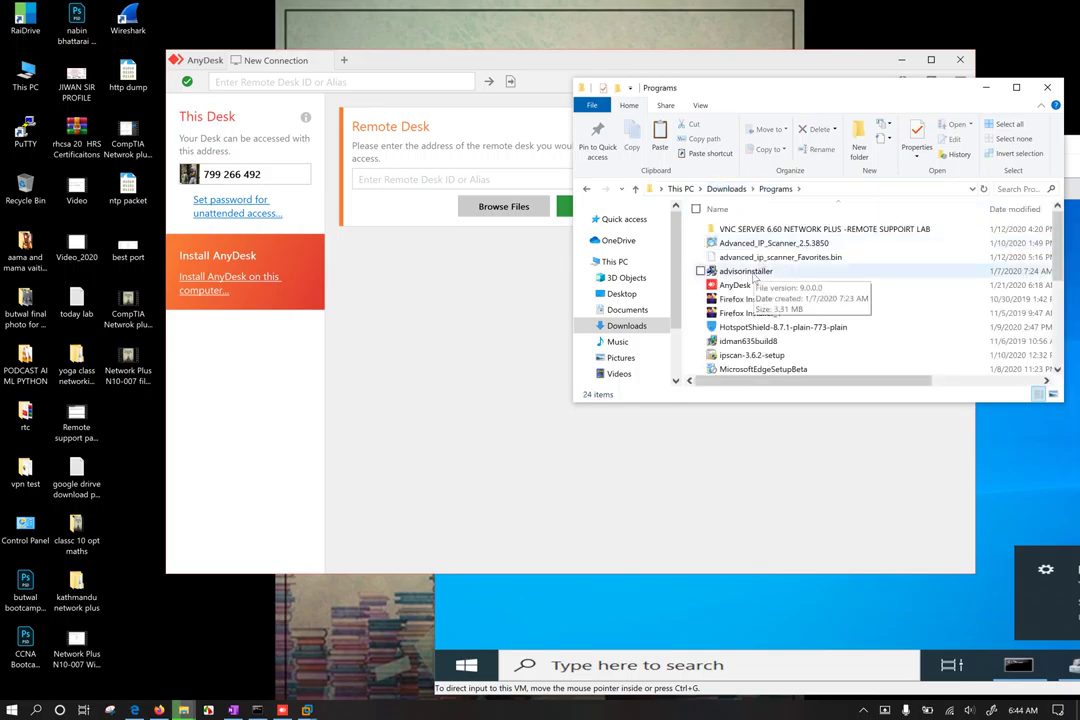
left_click(752, 287)
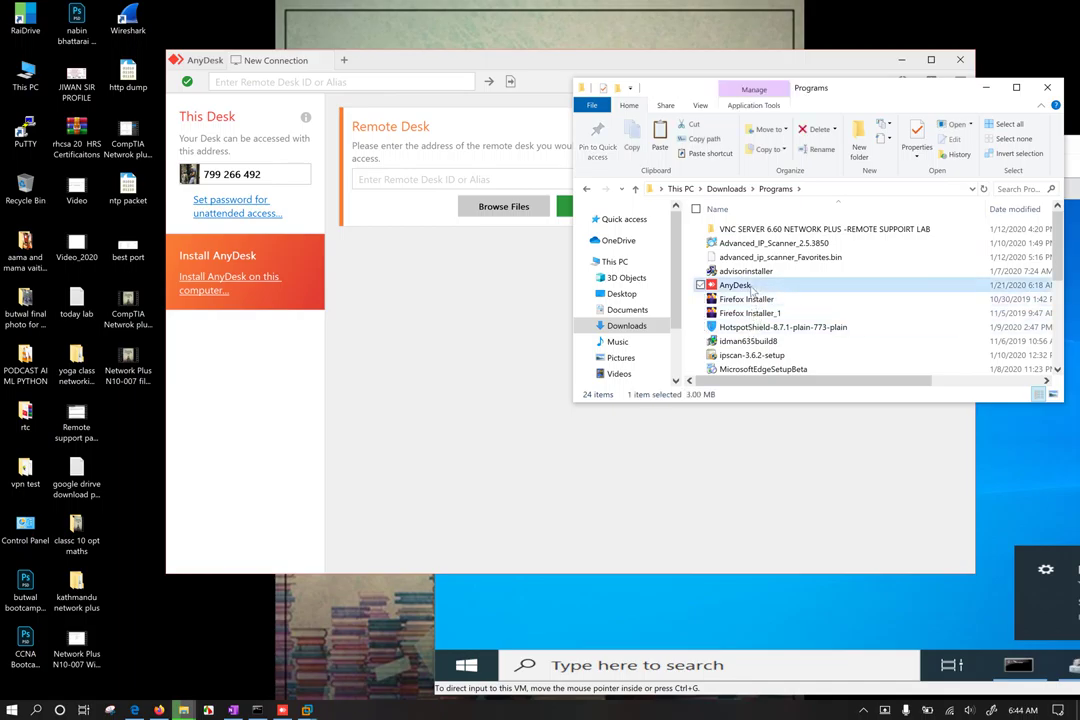
scroll(752, 287, "down", 1)
scroll(749, 360, "down", 2)
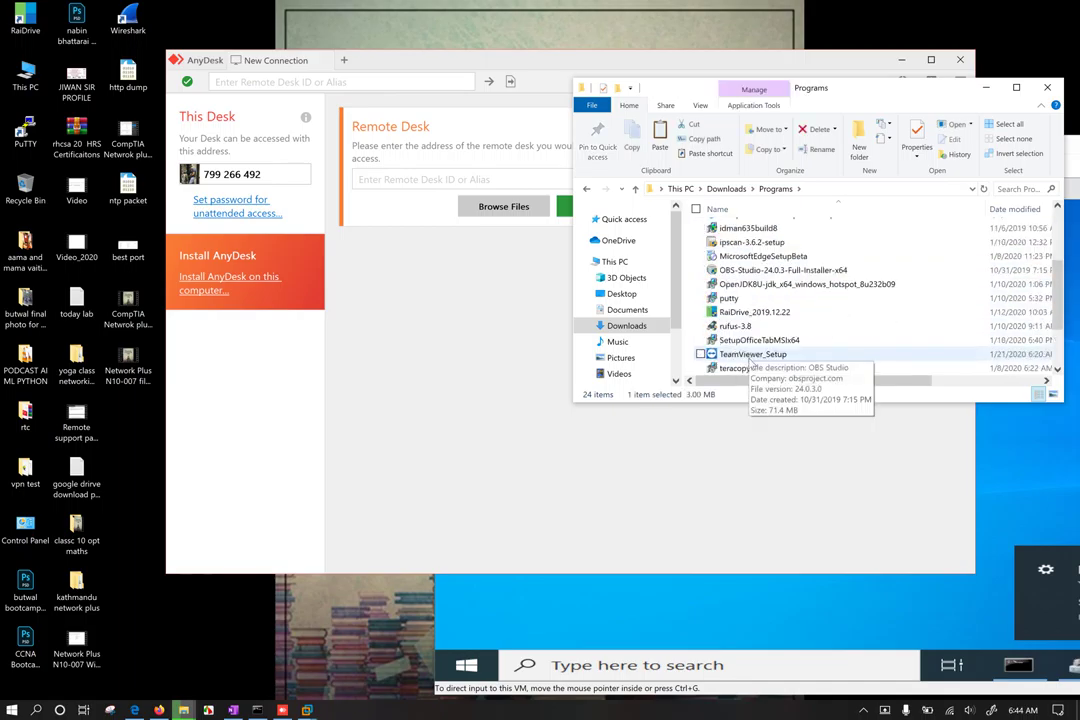
left_click(700, 354)
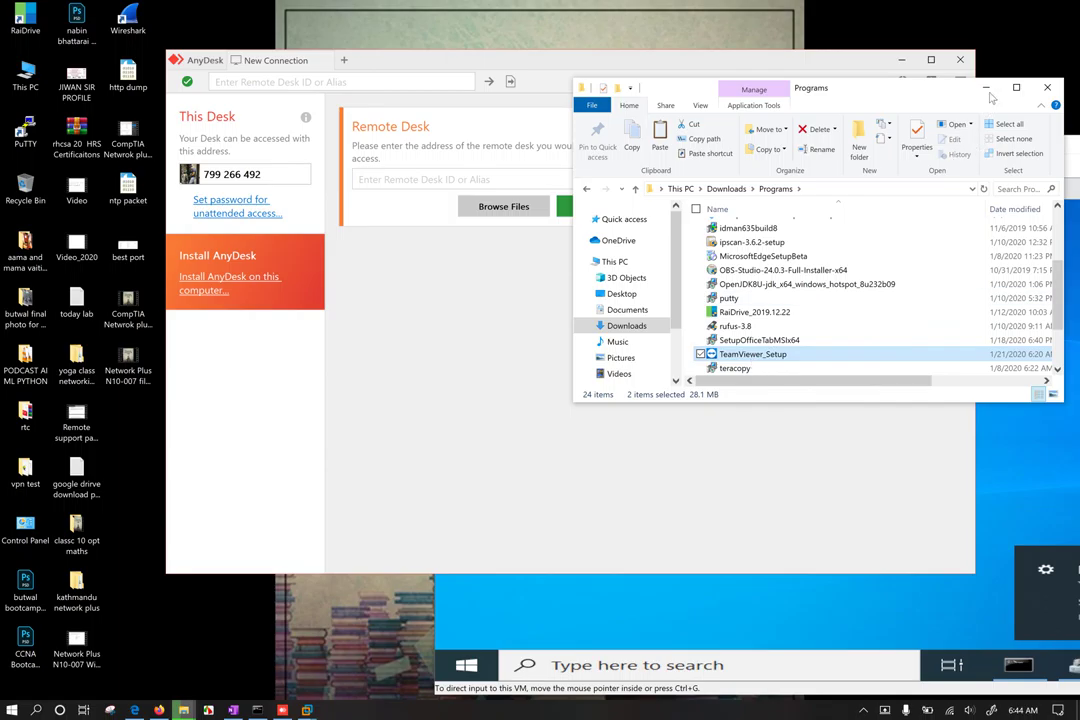
left_click(987, 89)
left_click(1000, 157)
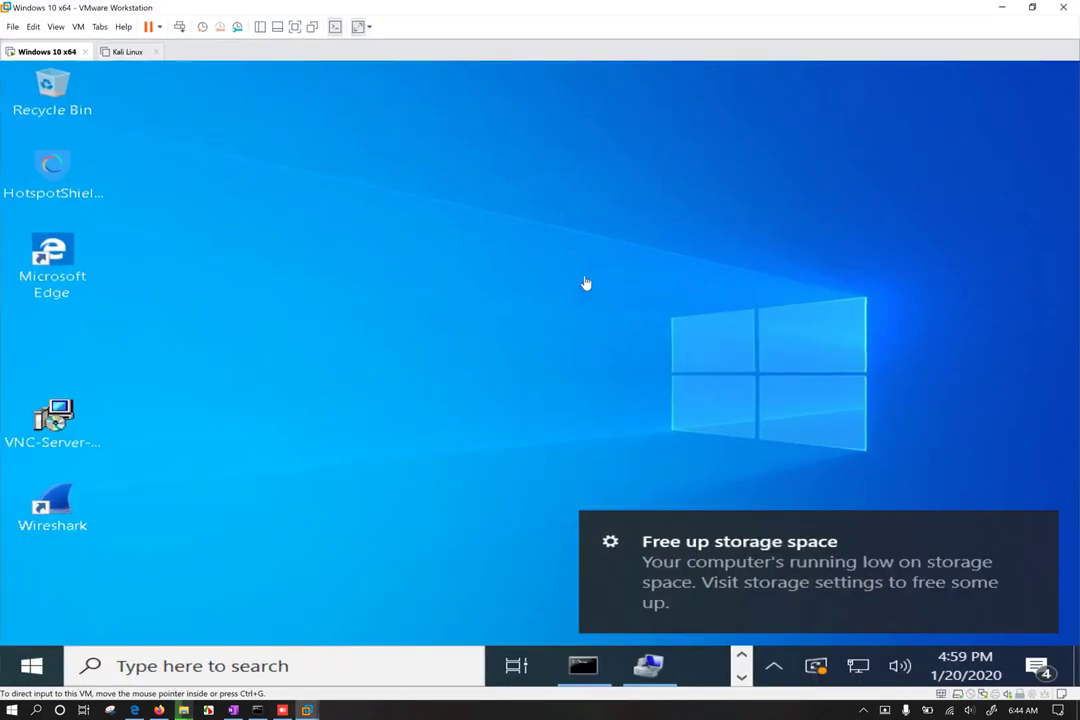
Paste the AnyDesk and TeamViewer installers onto the Windows 10 VM desktop and launch AnyDesk there.
right_click(412, 263)
left_click(278, 346)
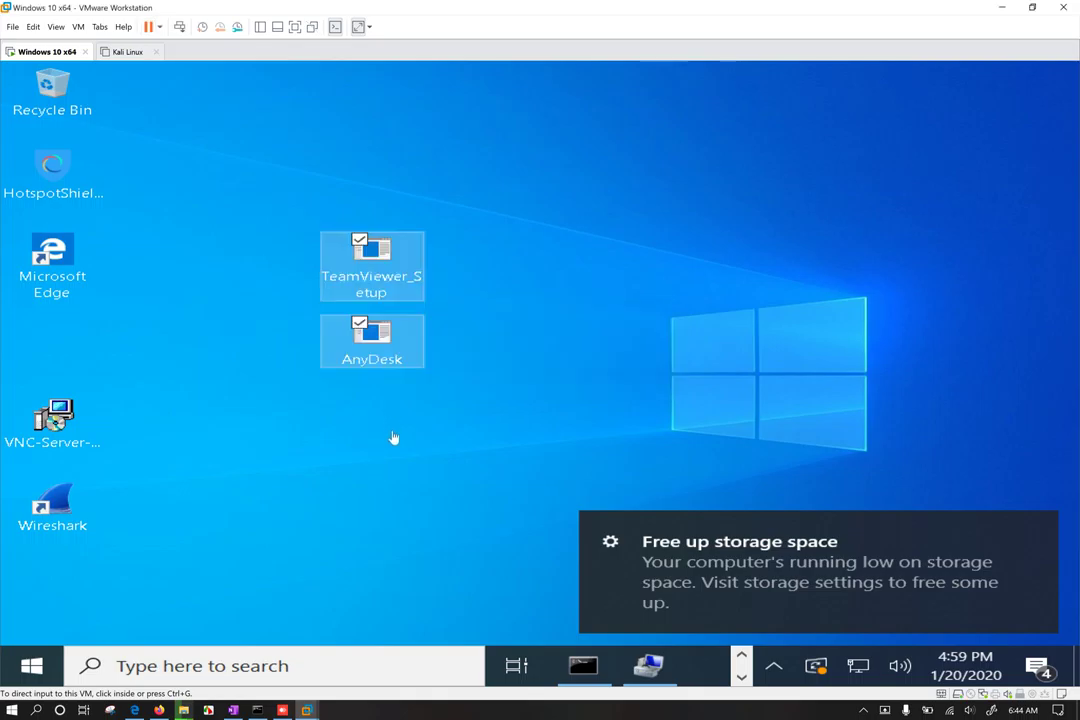
left_click(412, 468)
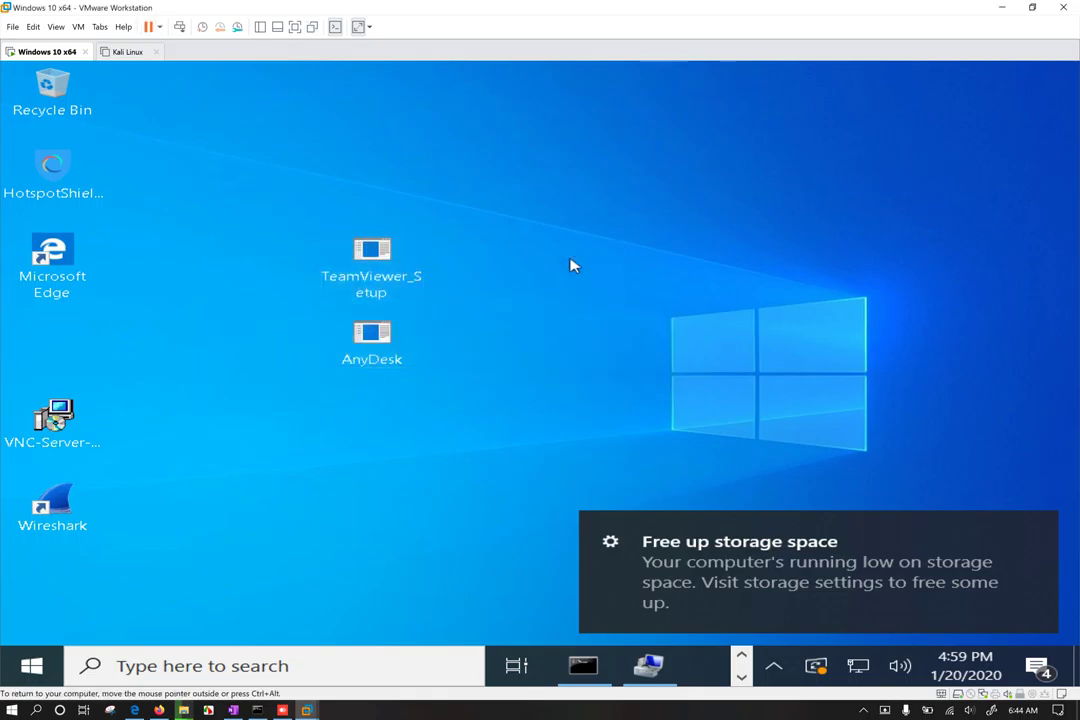
left_click(383, 357)
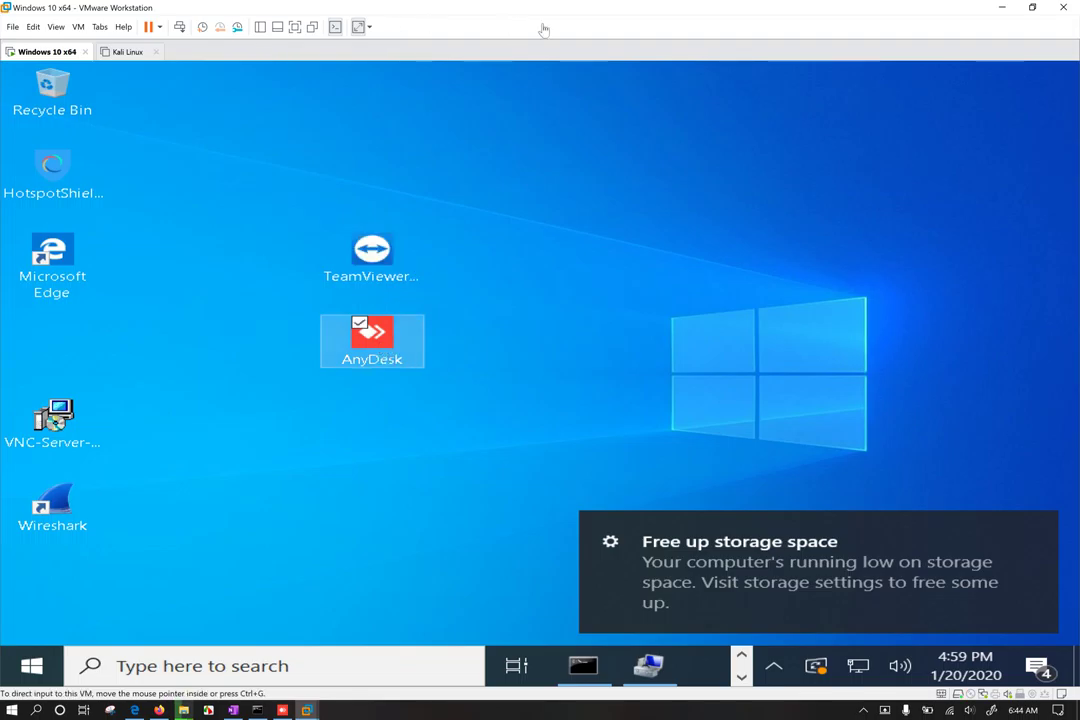
left_click_drag(545, 22, 562, 102)
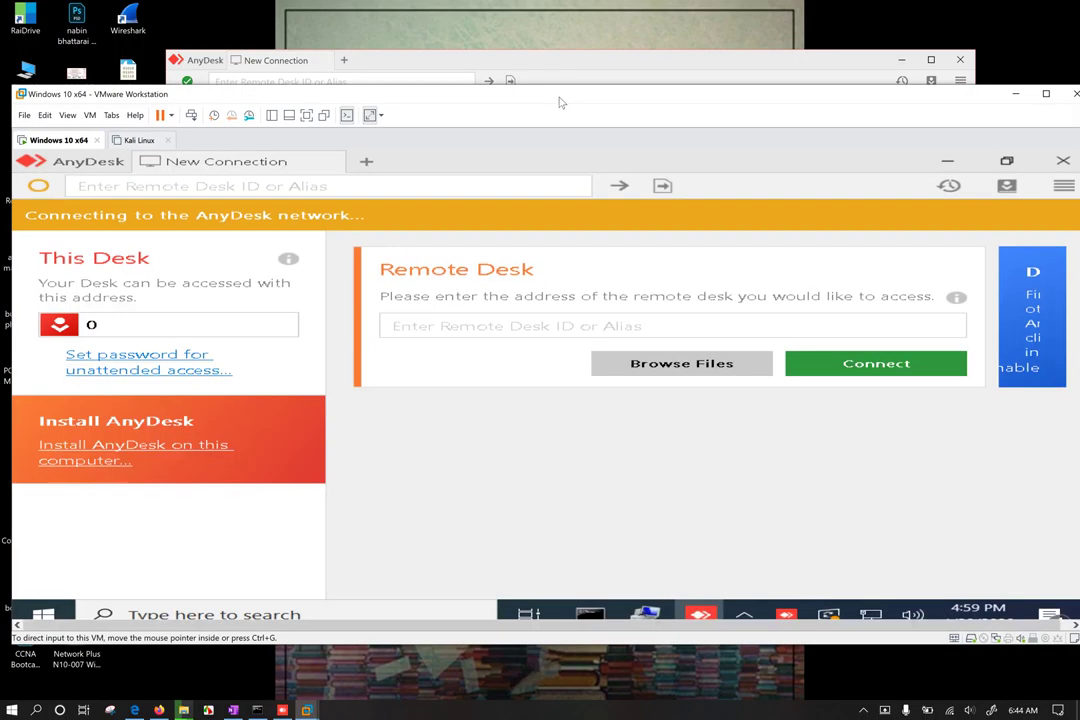
Leave the VM's full-screen view and move the VMware window to the right.
left_click(309, 118)
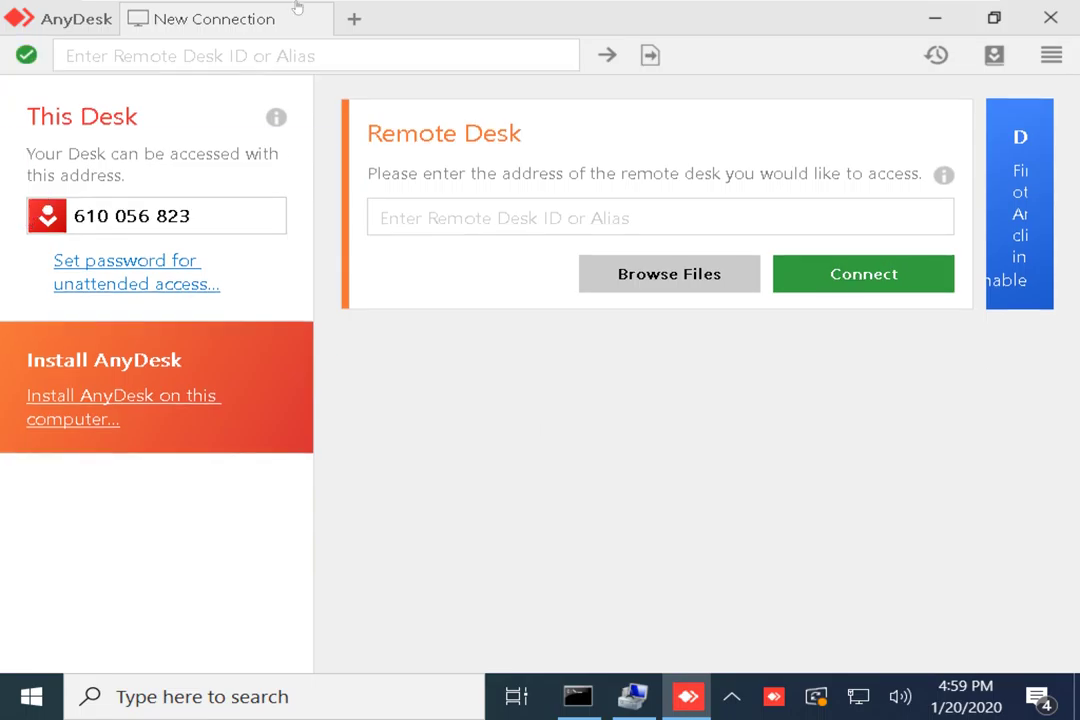
mouse_move(445, 5)
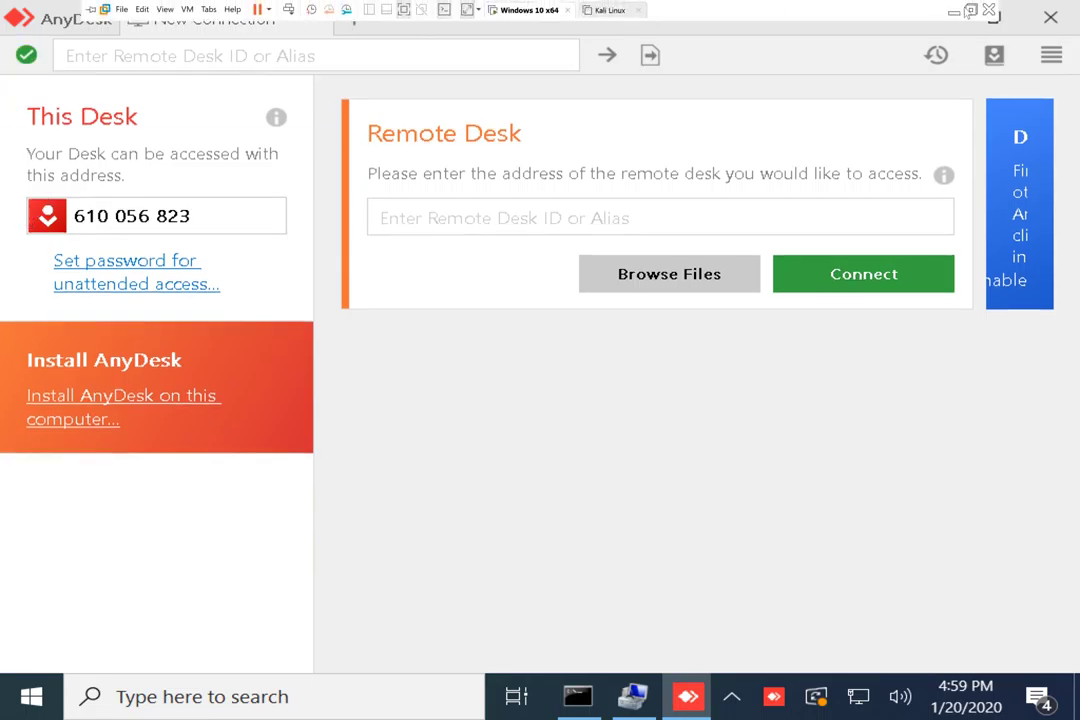
key("ctrl+alt+Return")
left_click_drag(598, 101, 978, 85)
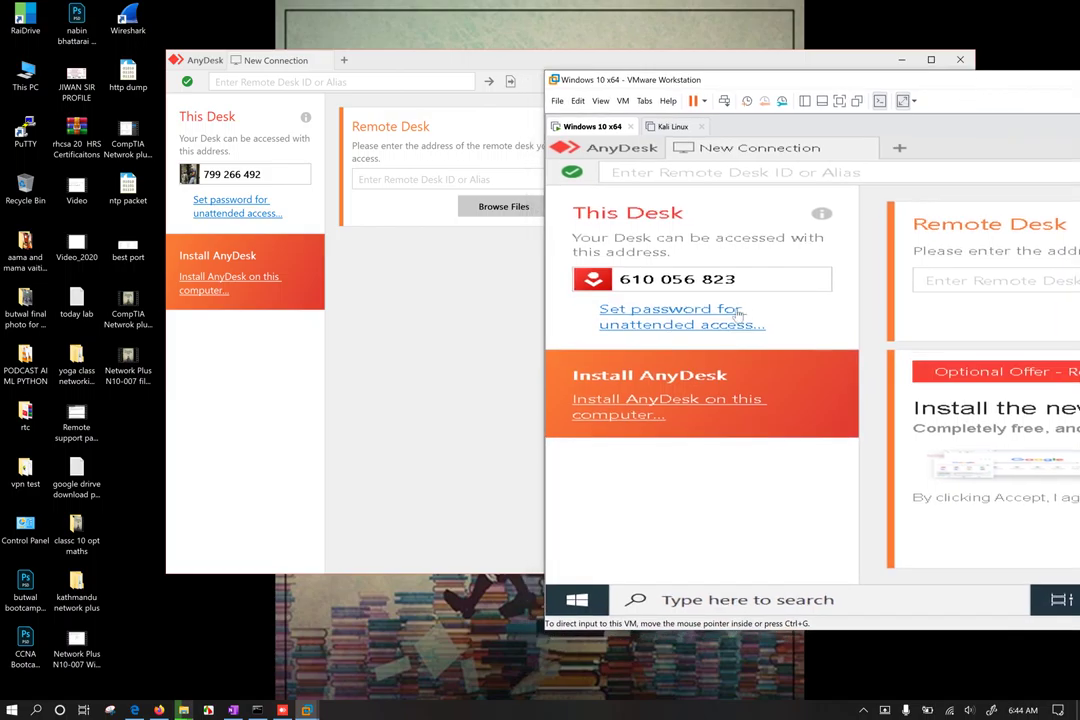
Select the guest's AnyDesk address and place a narrower host AnyDesk window beside the VM.
left_click(747, 280)
left_click_drag(747, 280, 620, 279)
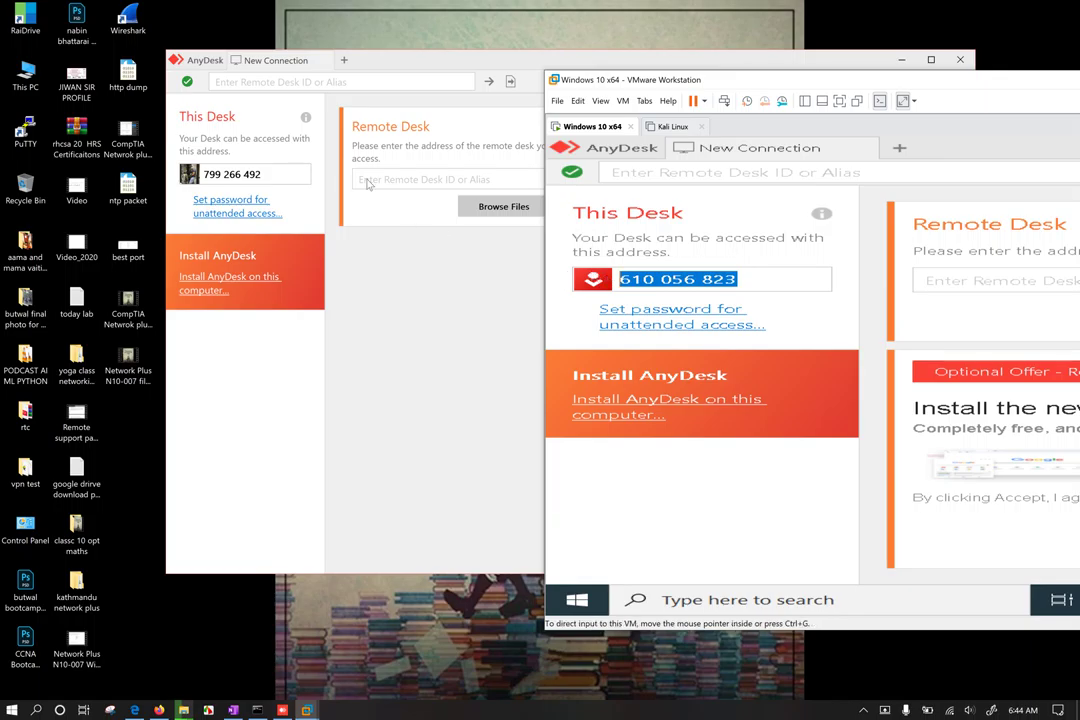
left_click_drag(342, 62, 258, 41)
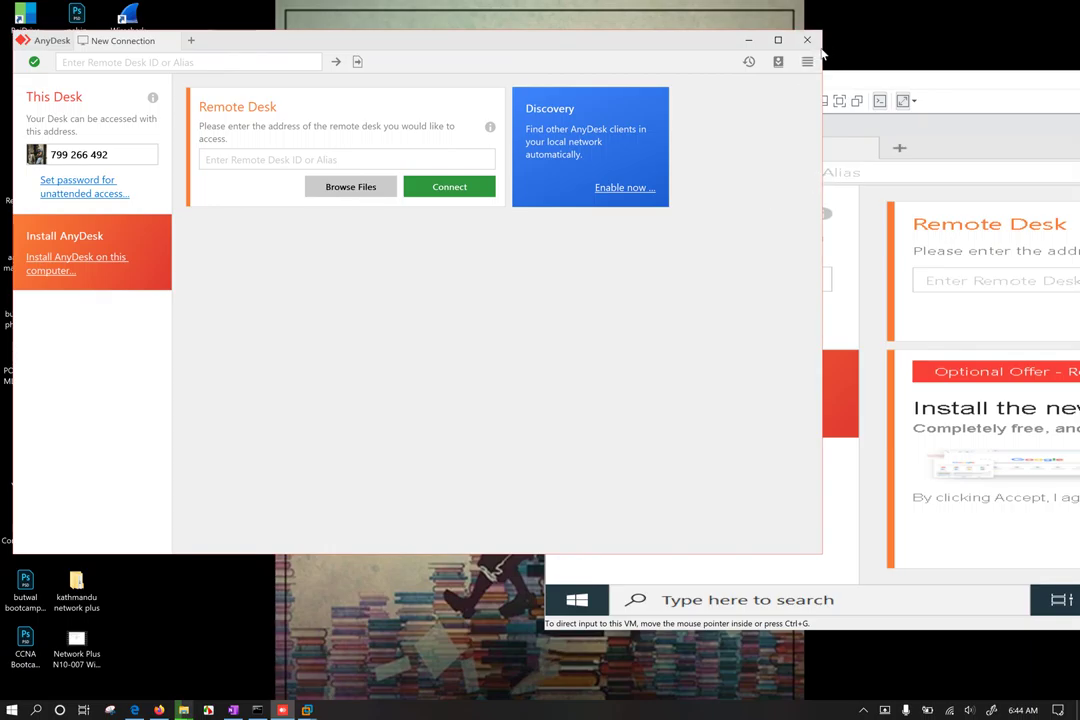
left_click_drag(824, 53, 556, 72)
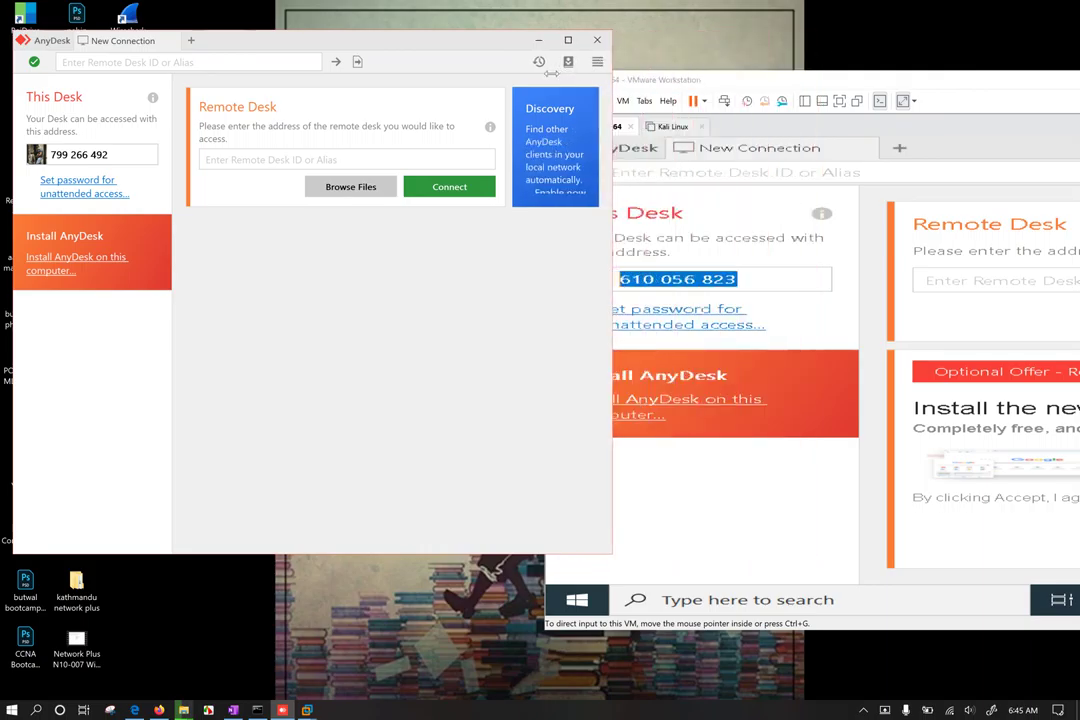
Enter the VM's AnyDesk address in the host's Remote Desk field and connect.
left_click(243, 167)
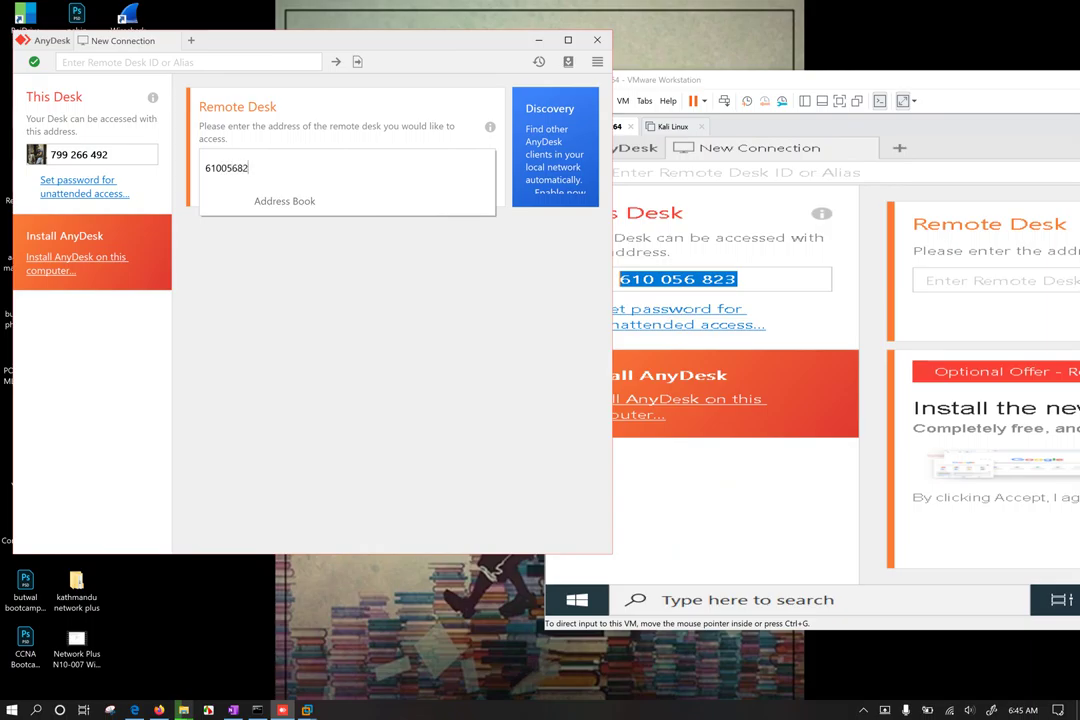
type("3")
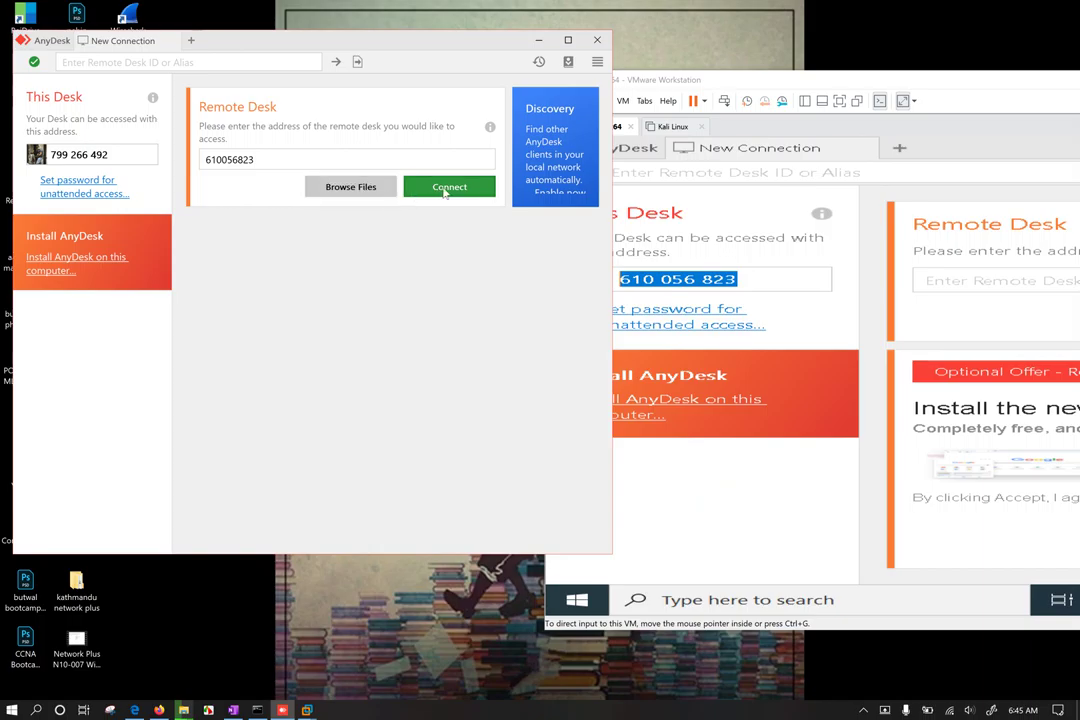
left_click(444, 188)
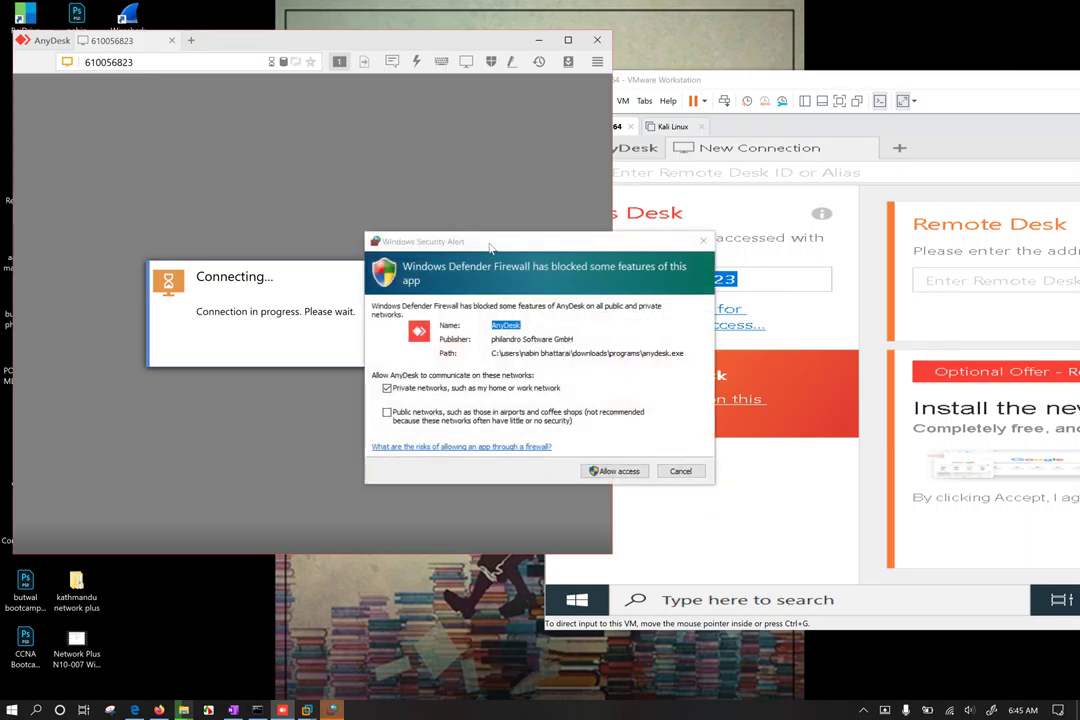
Allow AnyDesk through Windows Defender Firewall, then bring the VM window forward maximized.
left_click_drag(494, 242, 265, 188)
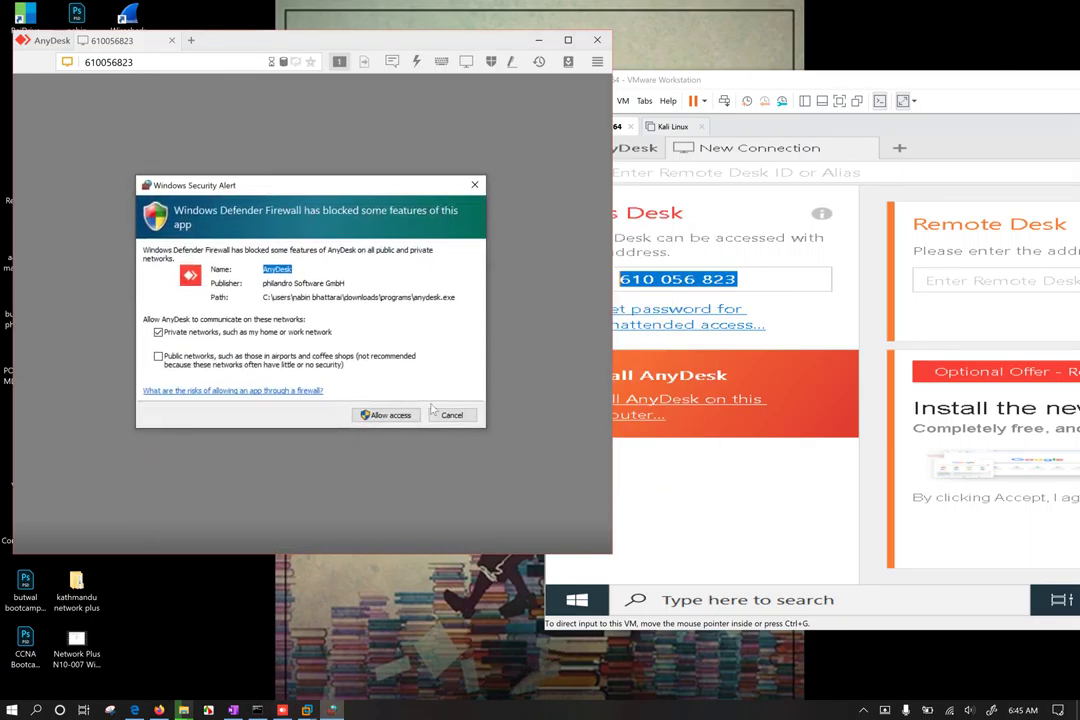
left_click(380, 418)
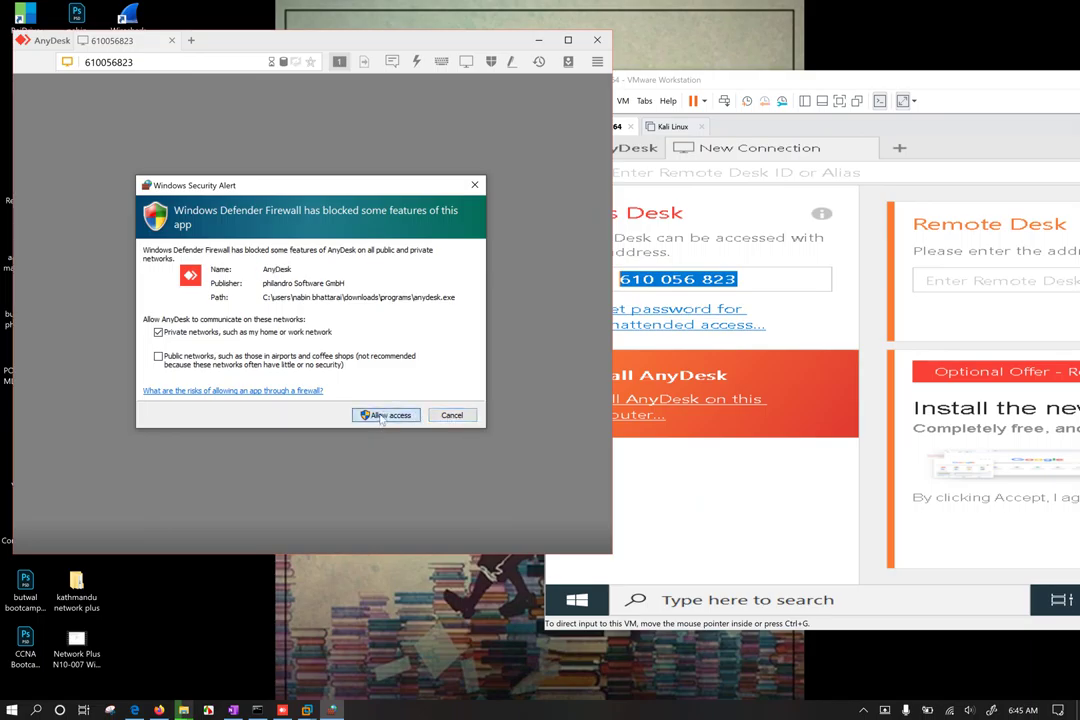
left_click(380, 418)
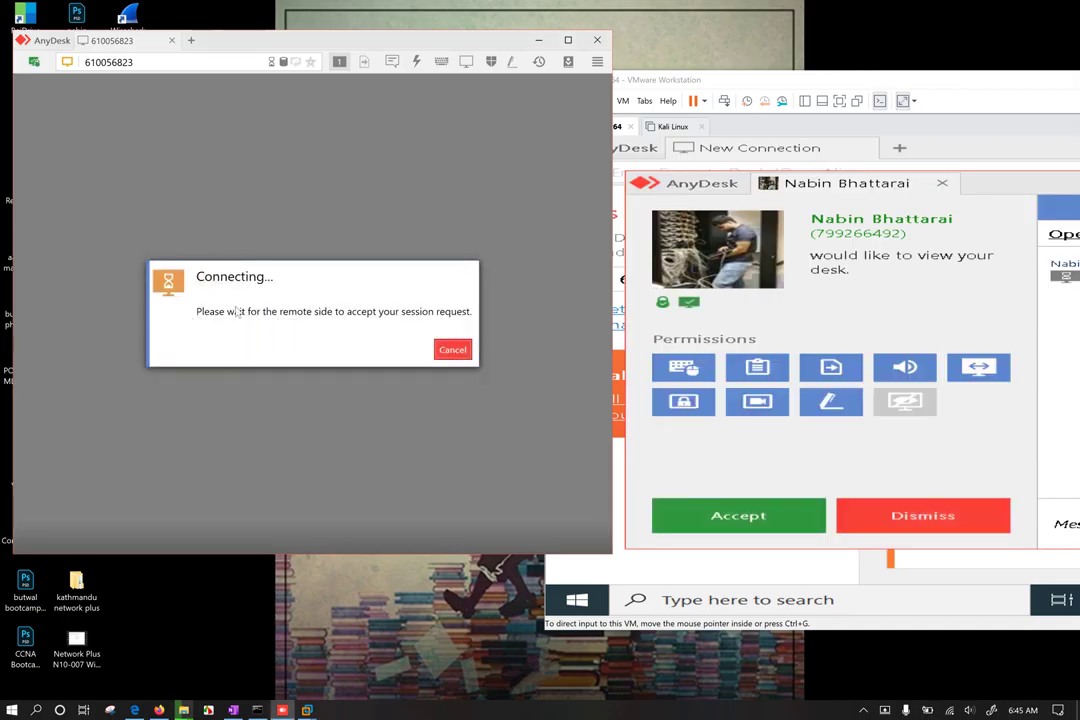
left_click(806, 76)
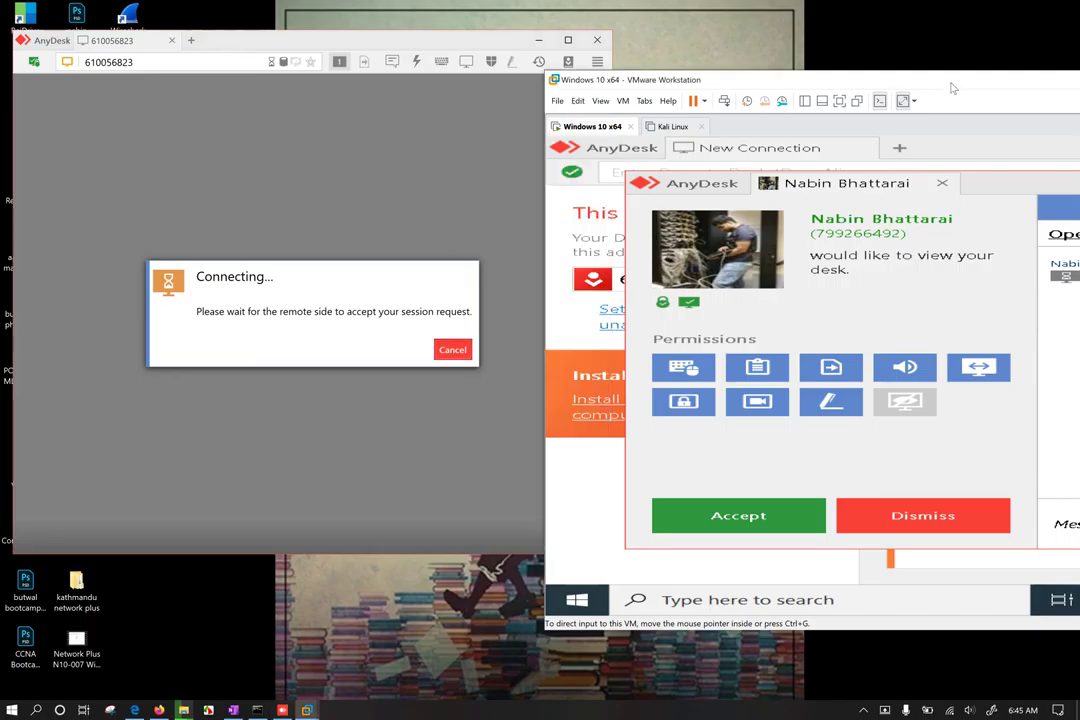
double_click(952, 84)
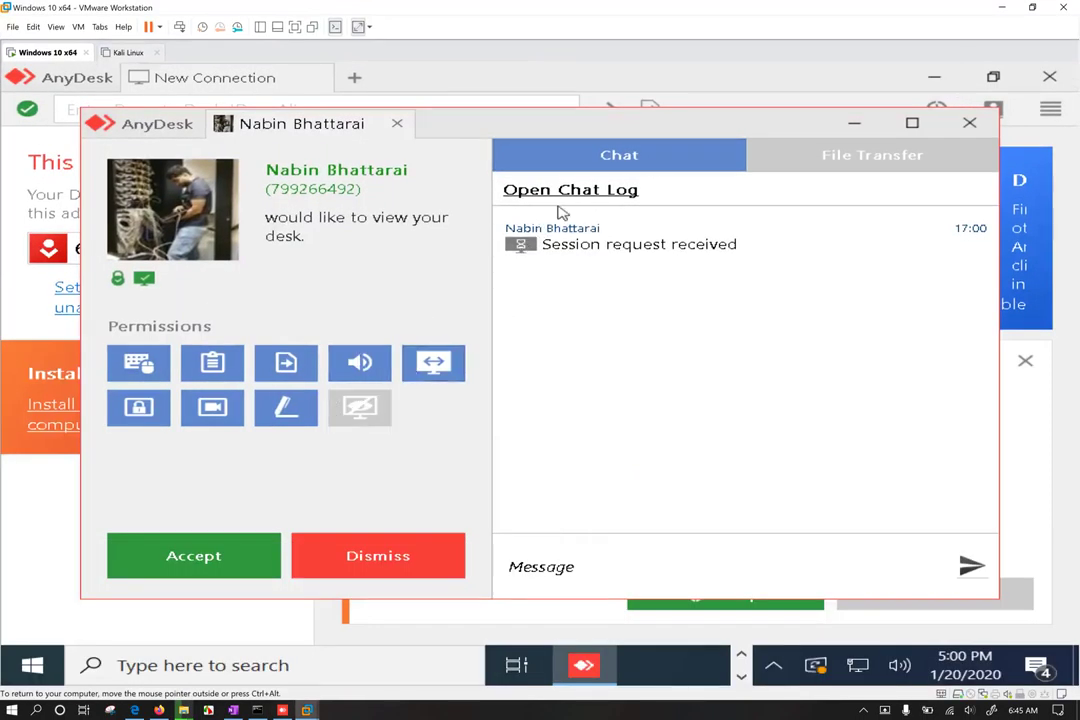
Send the chat messages 'hyy' and 'who are u' from the VM's incoming request window.
left_click(557, 566)
type("hyy")
key("Return")
type("wh")
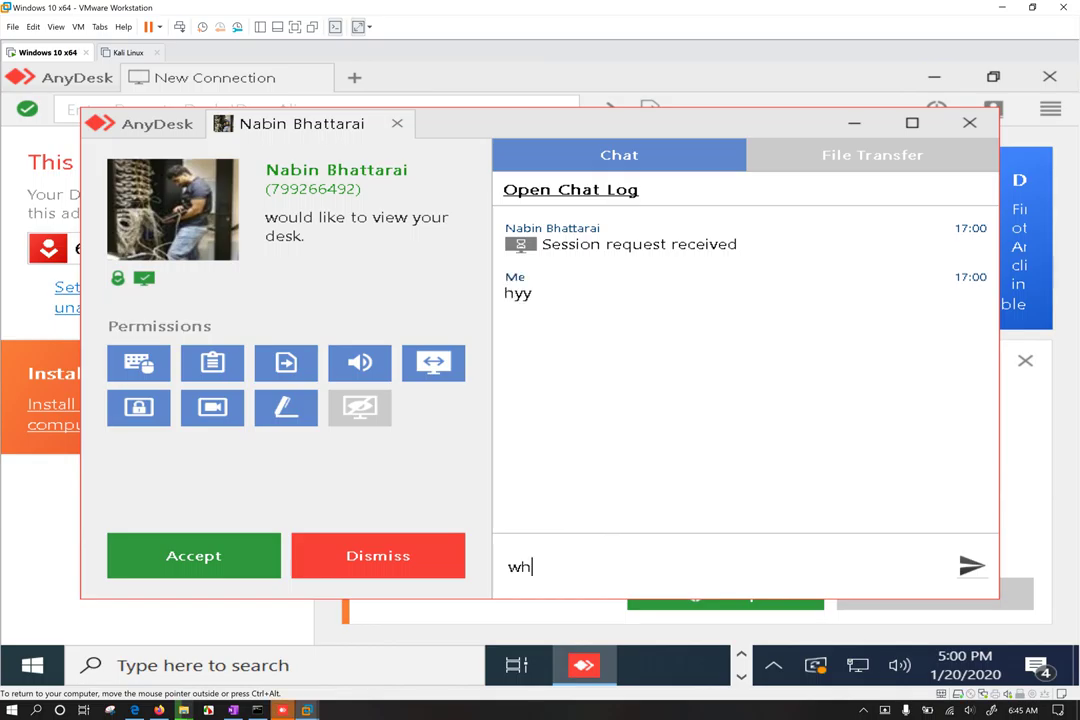
type("o are u")
key("Return")
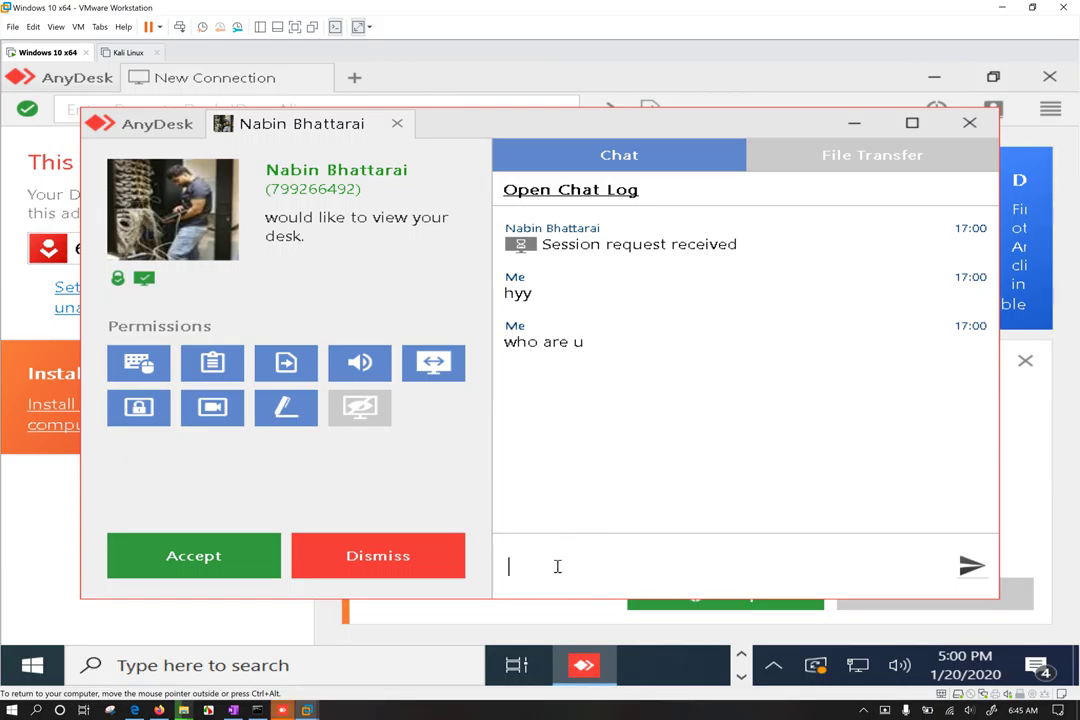
left_click_drag(490, 7, 595, 75)
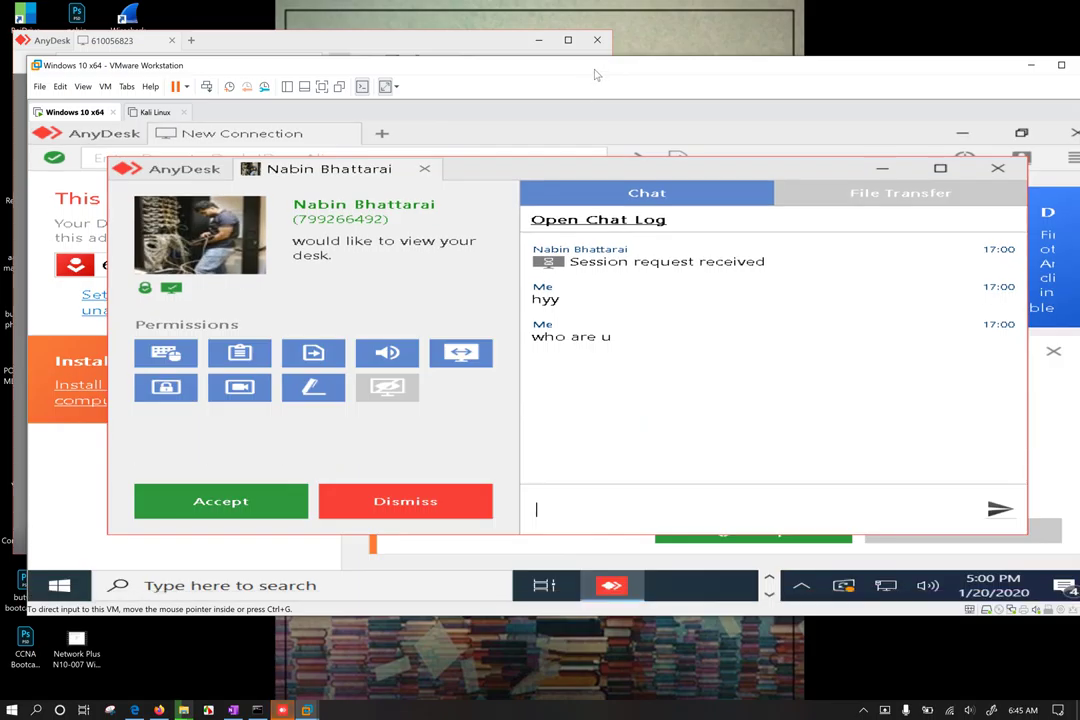
double_click(595, 75)
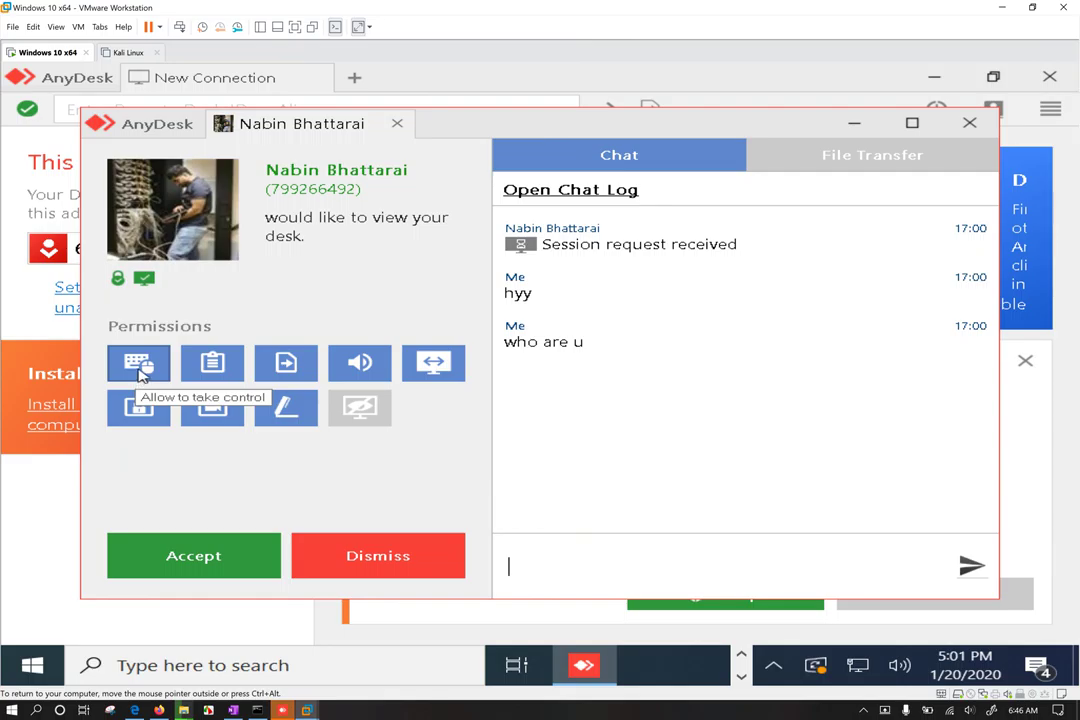
Allow clipboard, file manager, sound and privacy-mode permissions, denying keyboard and mouse control.
left_click(141, 371)
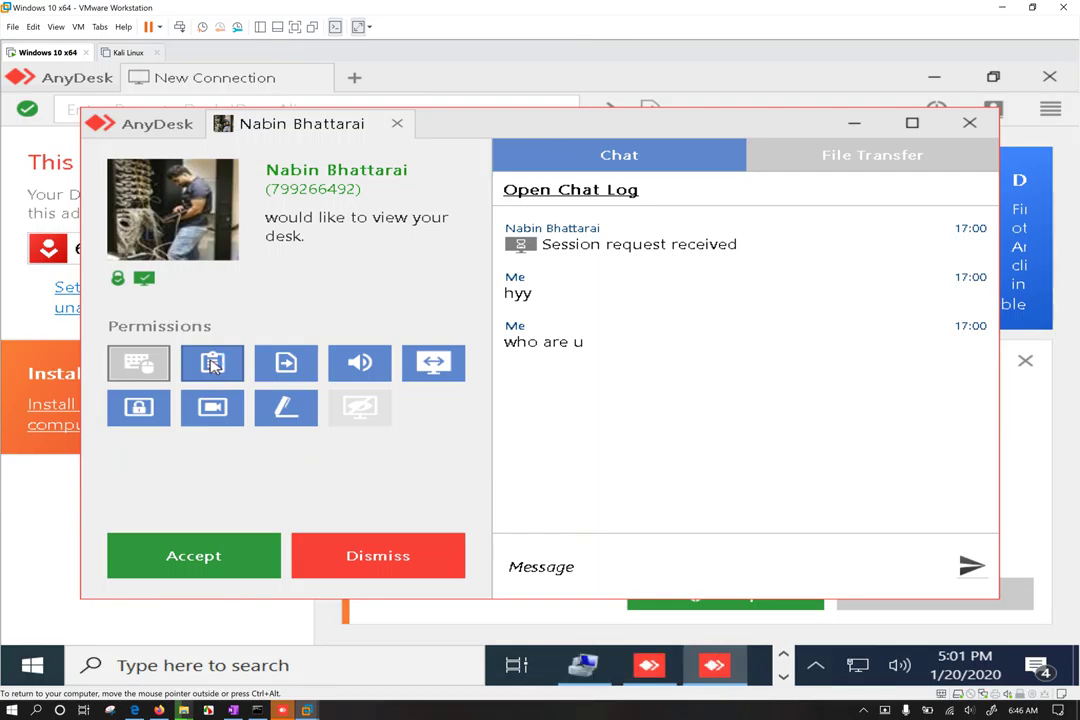
left_click(219, 366)
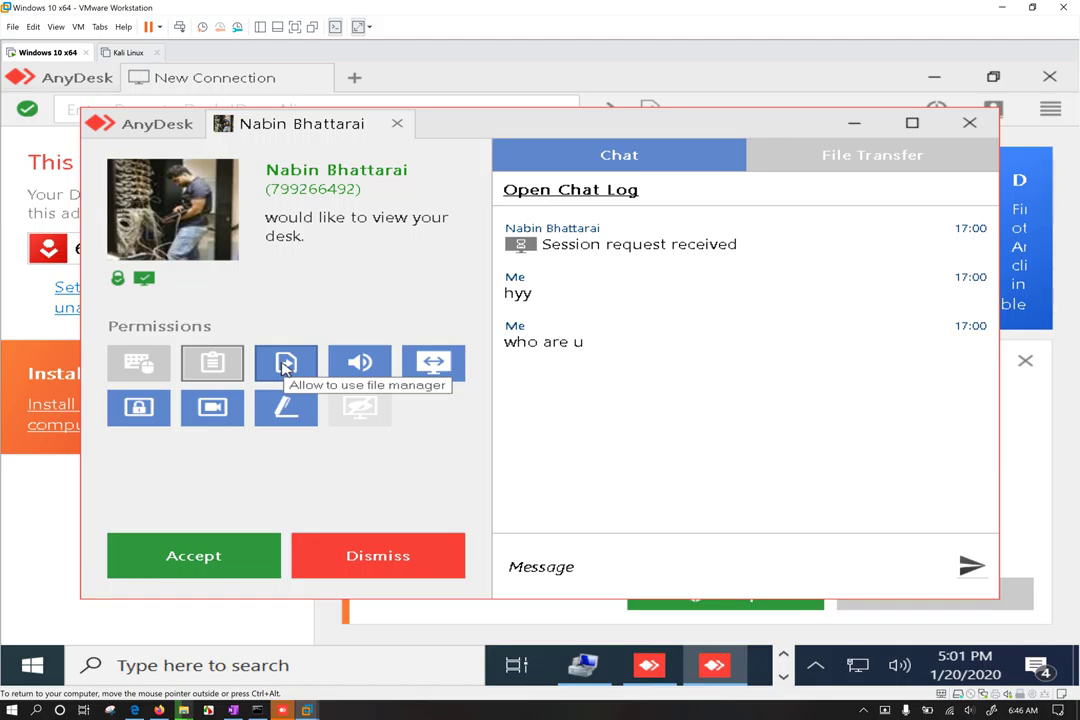
left_click(285, 367)
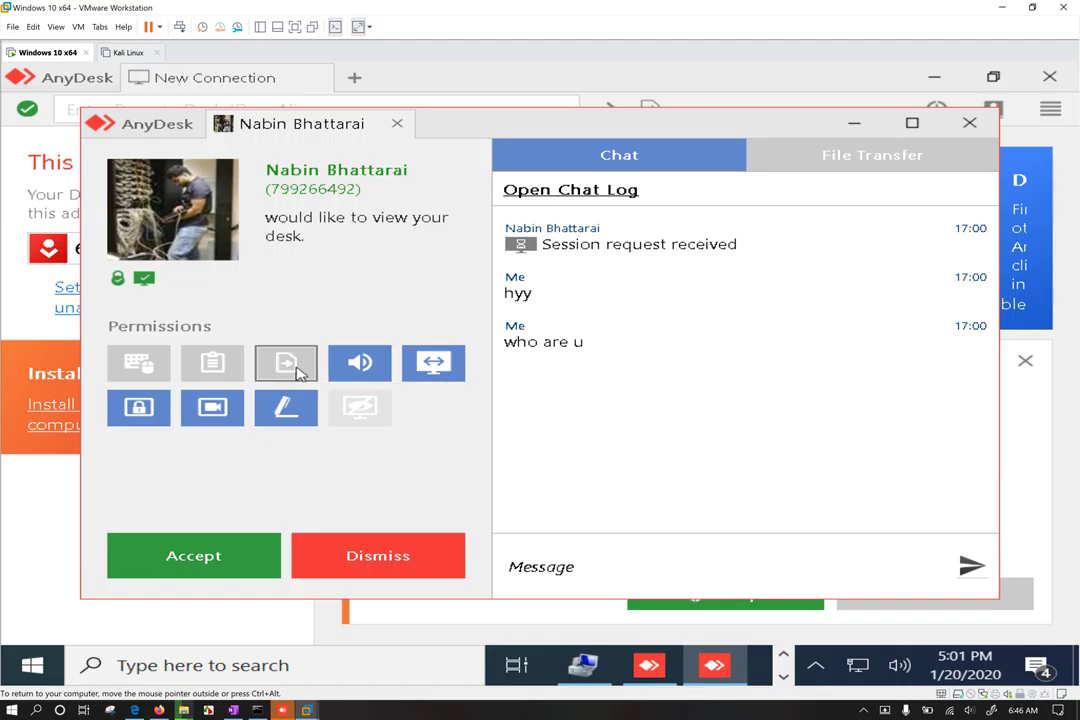
left_click(362, 365)
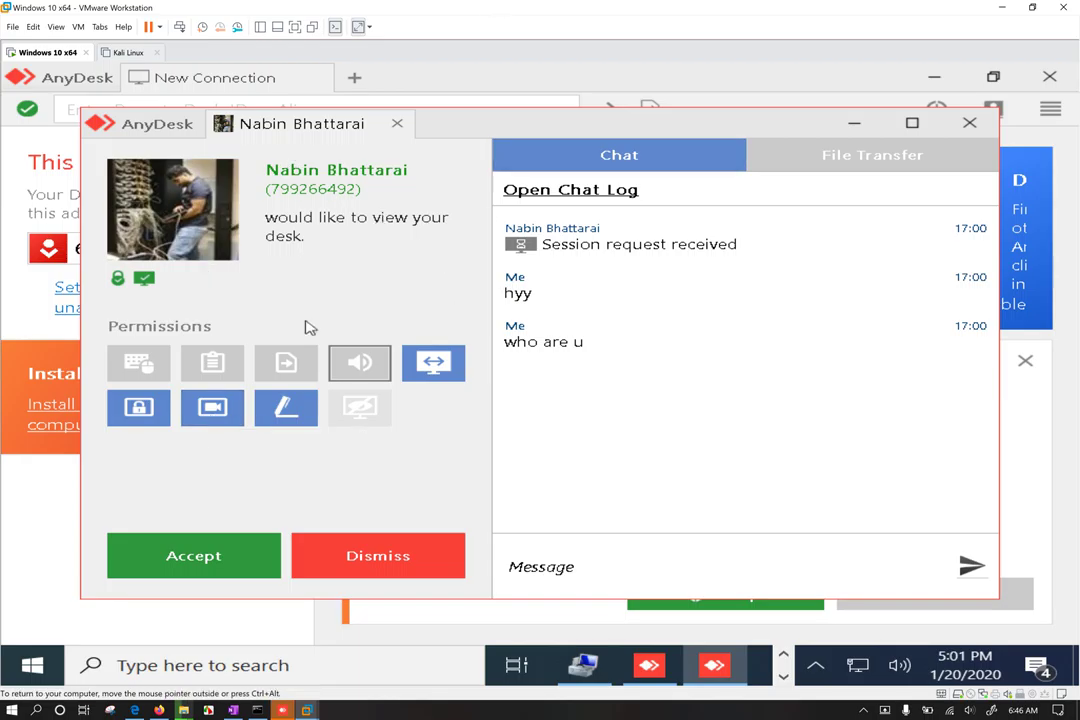
left_click(138, 362)
left_click(212, 362)
left_click(286, 362)
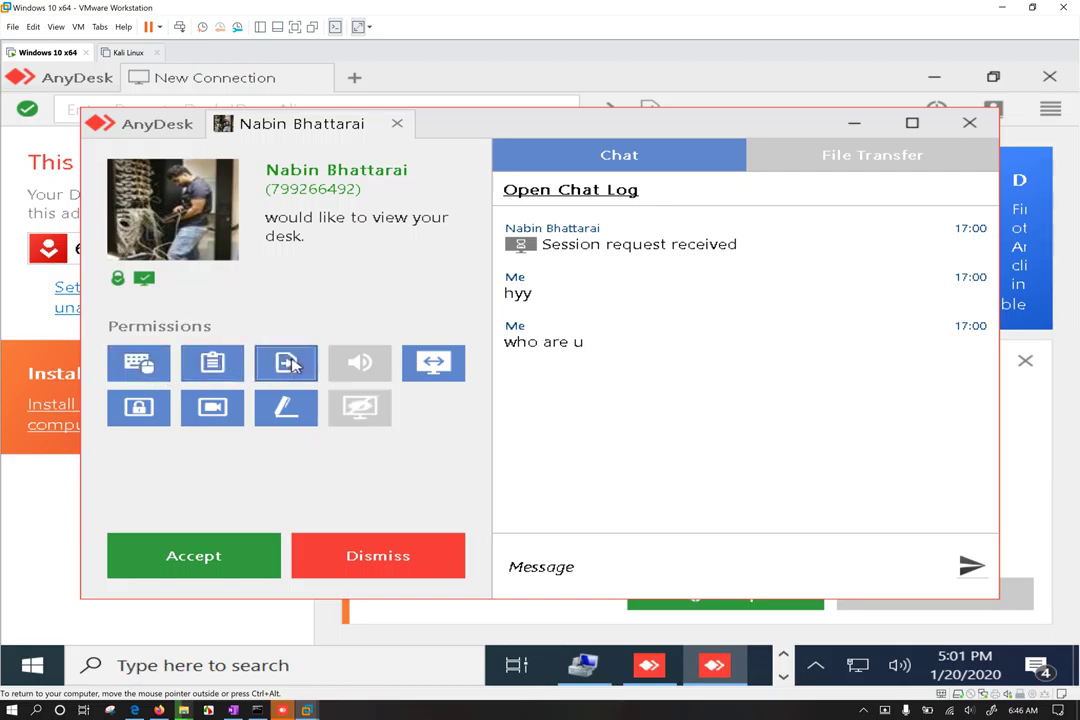
left_click(360, 362)
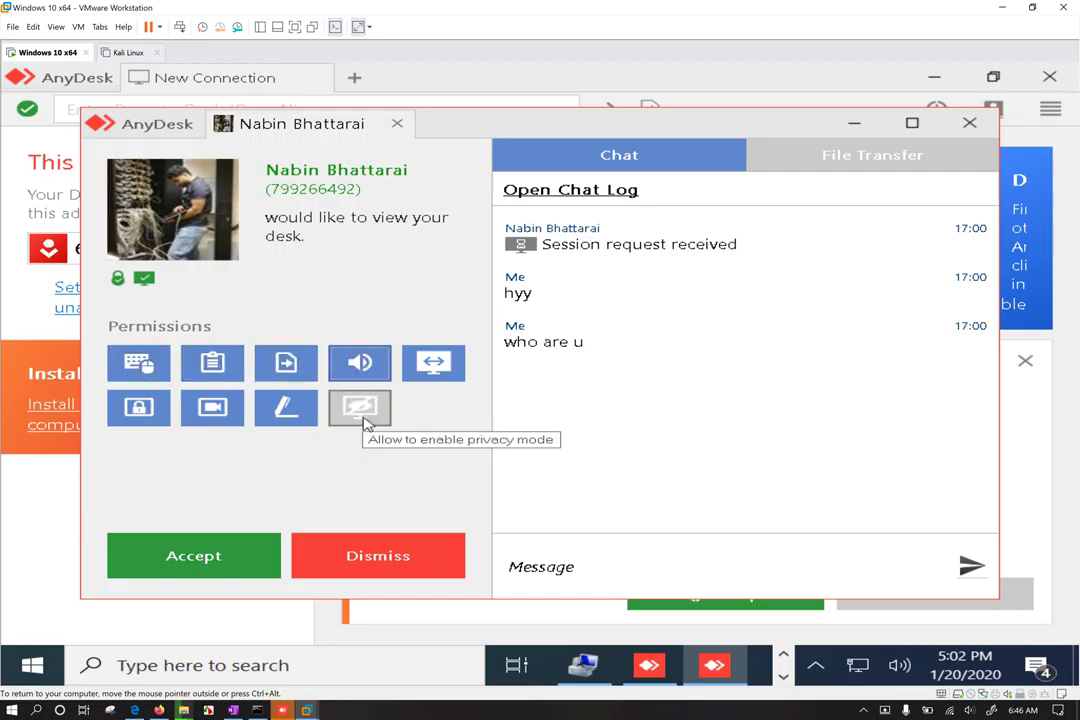
left_click(362, 408)
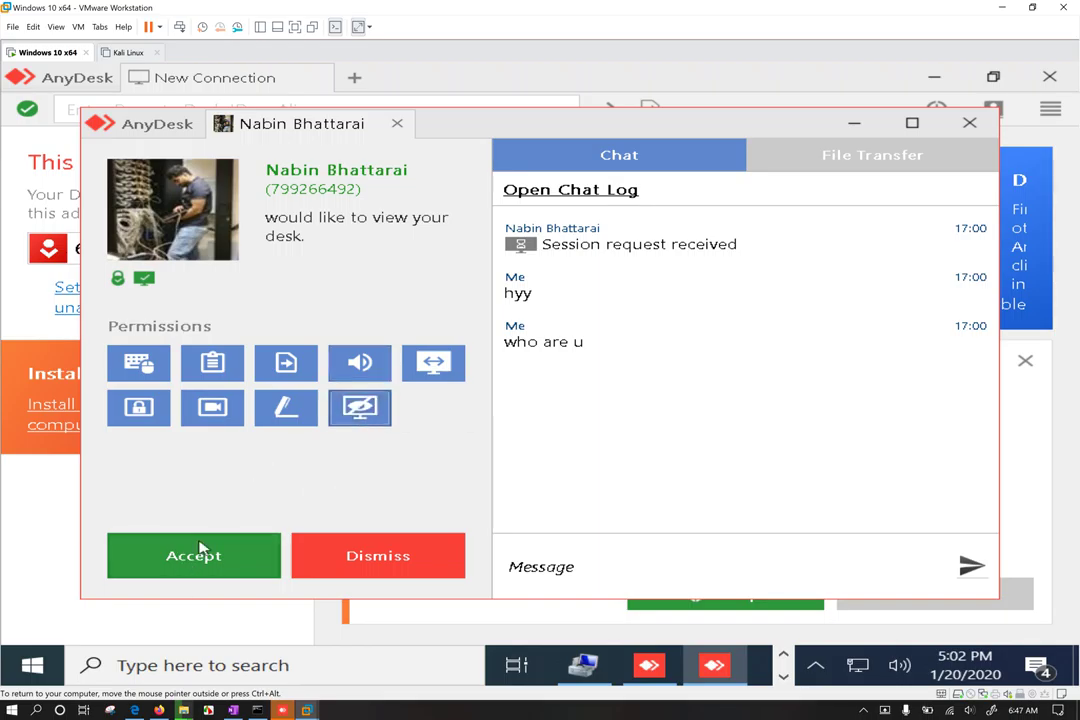
left_click(141, 370)
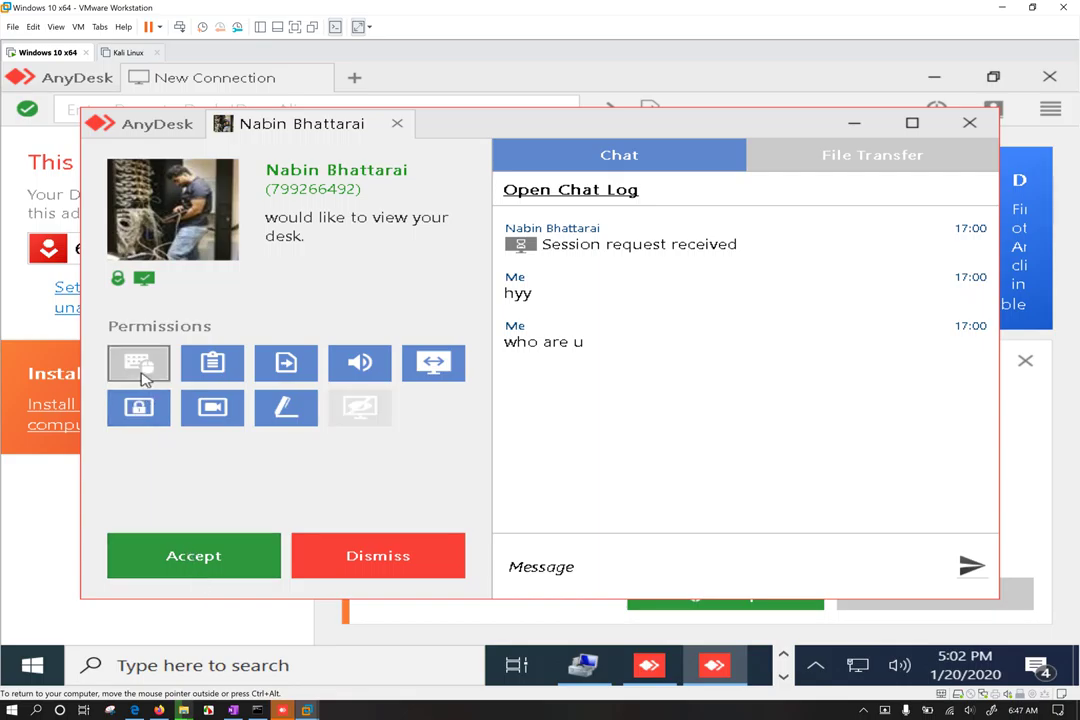
Accept the request and view the VM's screen in a maximized host AnyDesk window.
left_click(199, 566)
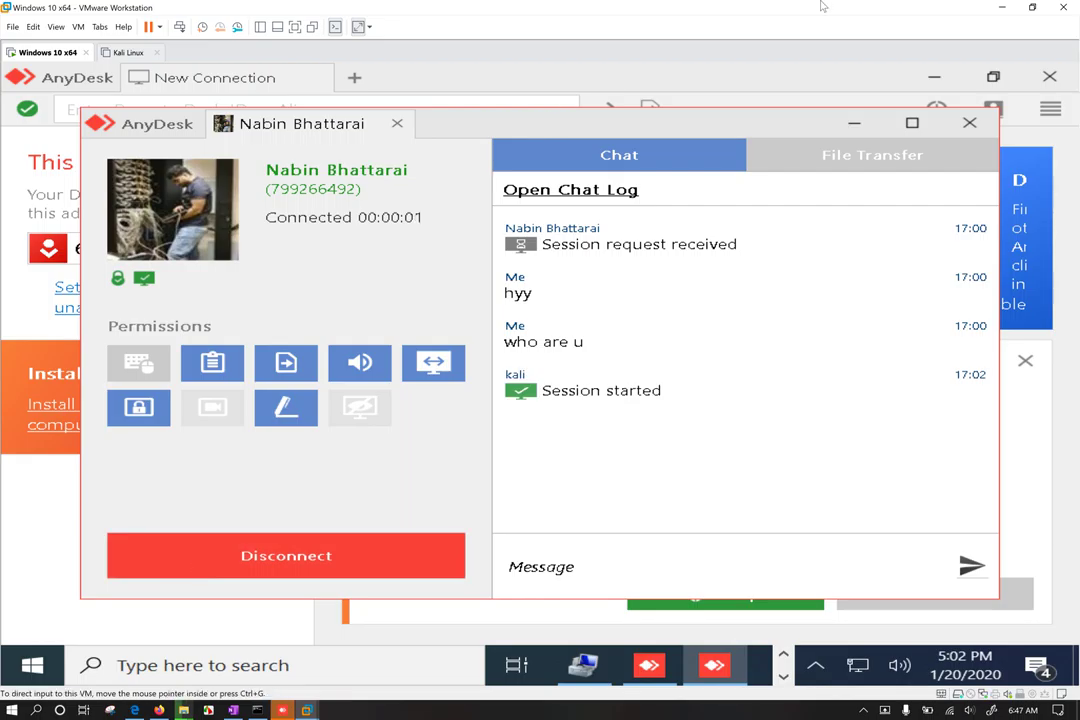
left_click(1001, 8)
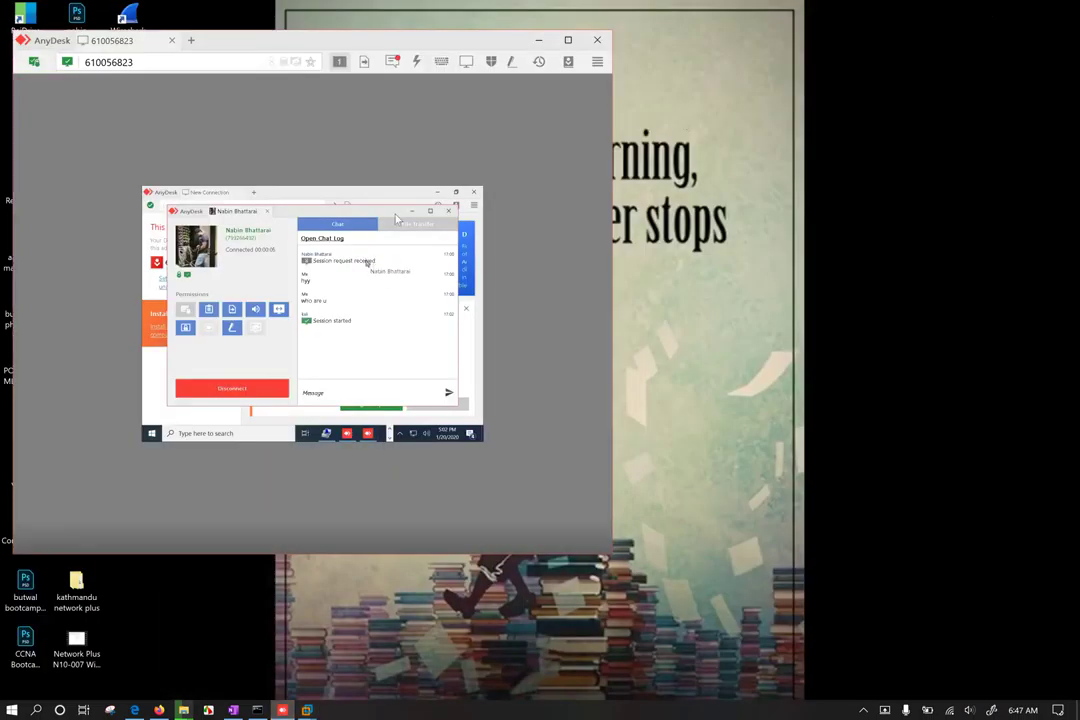
left_click(573, 43)
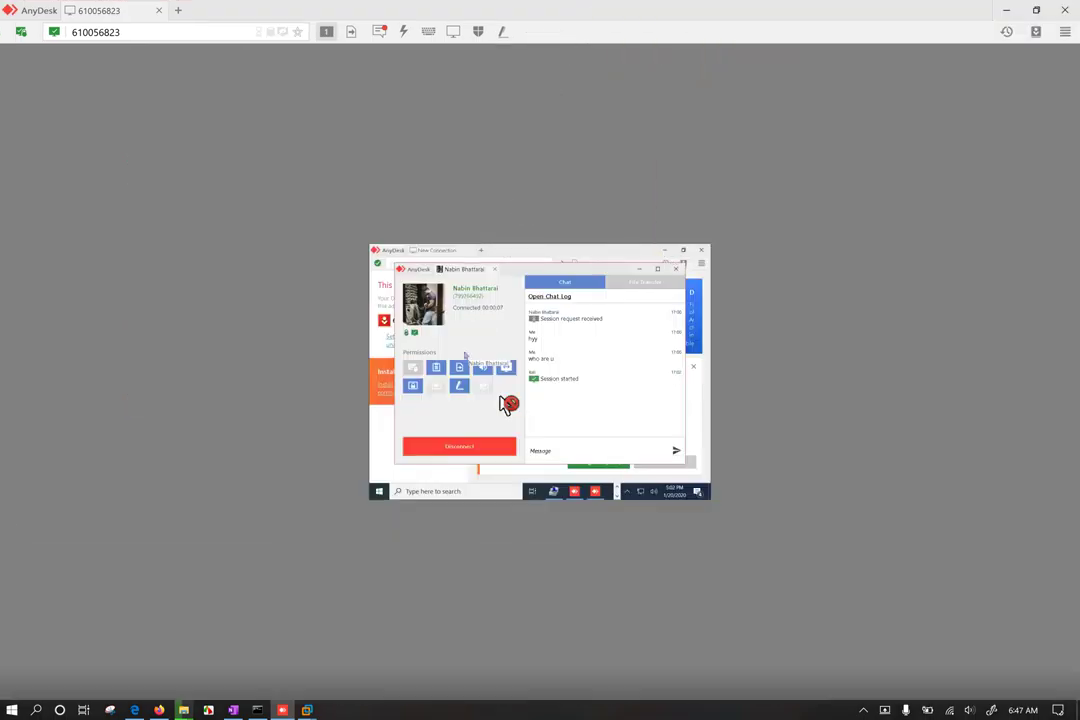
left_click(560, 457)
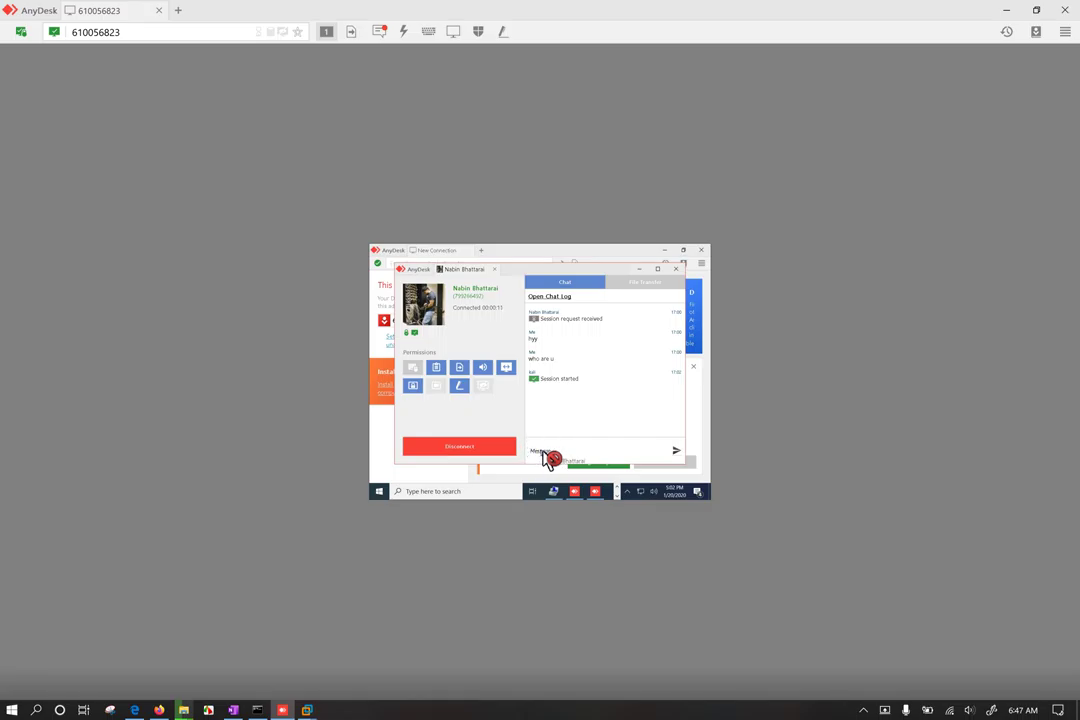
left_click(557, 277)
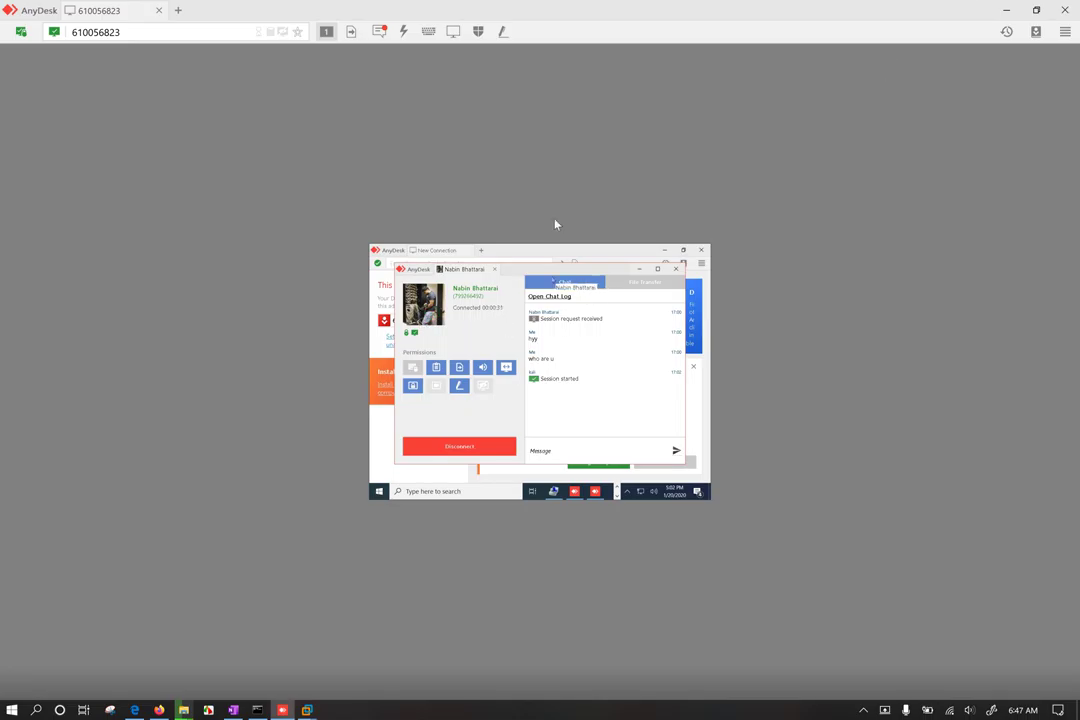
Switch the remote view to fullscreen mode and exit it again.
left_click(455, 33)
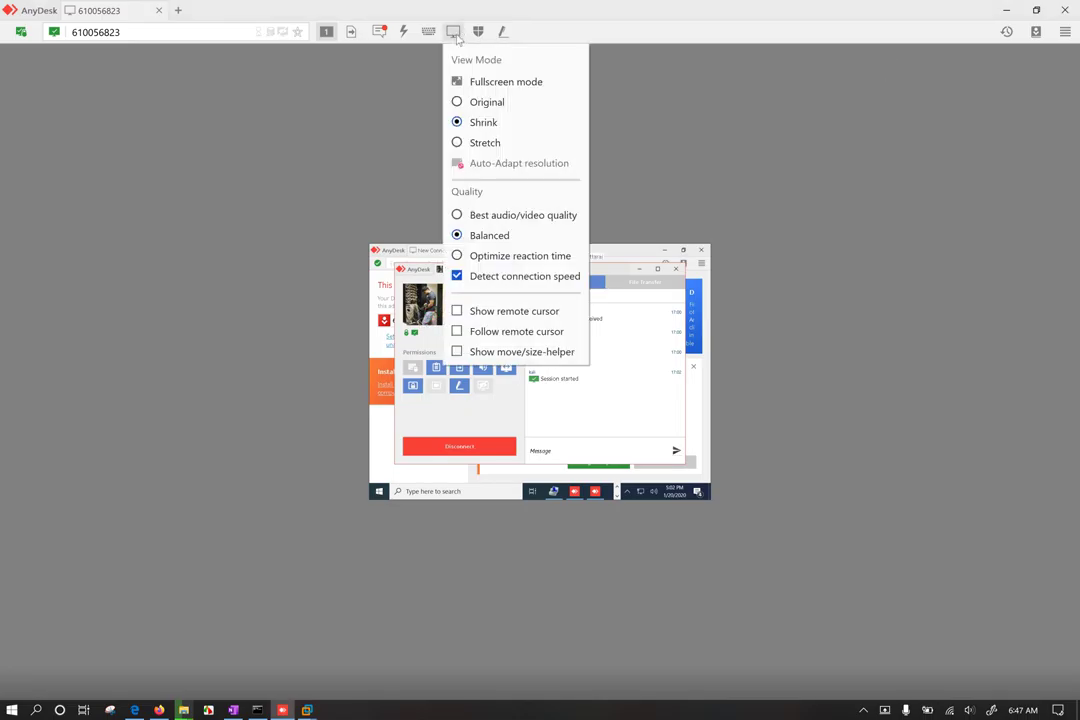
left_click(505, 82)
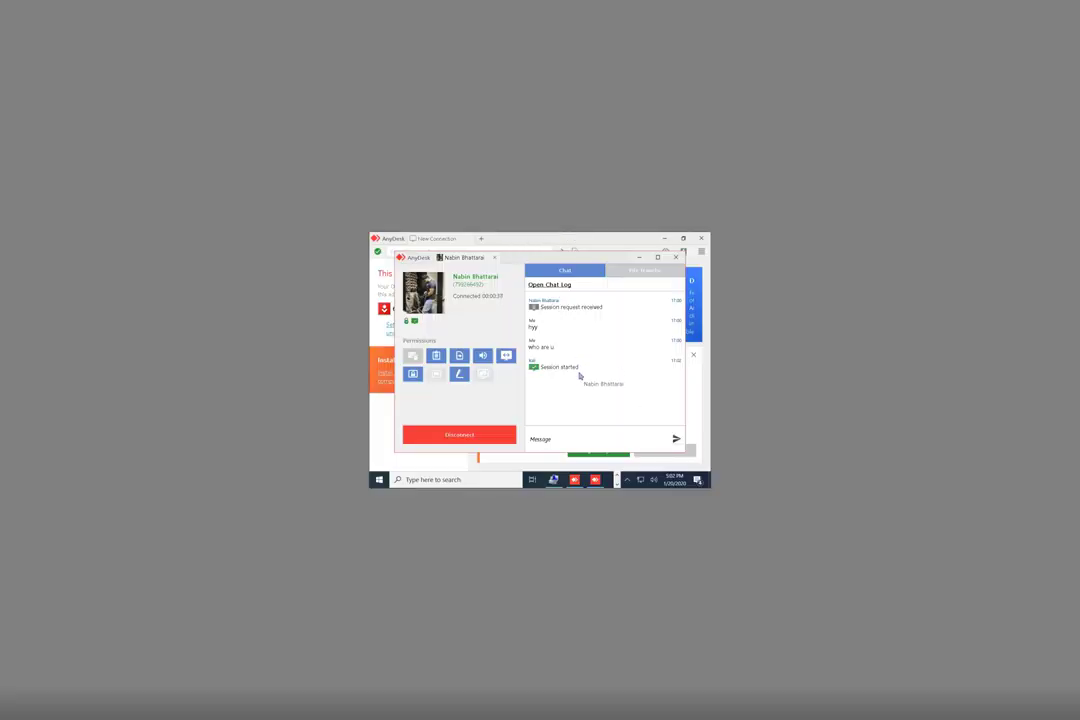
mouse_move(736, 6)
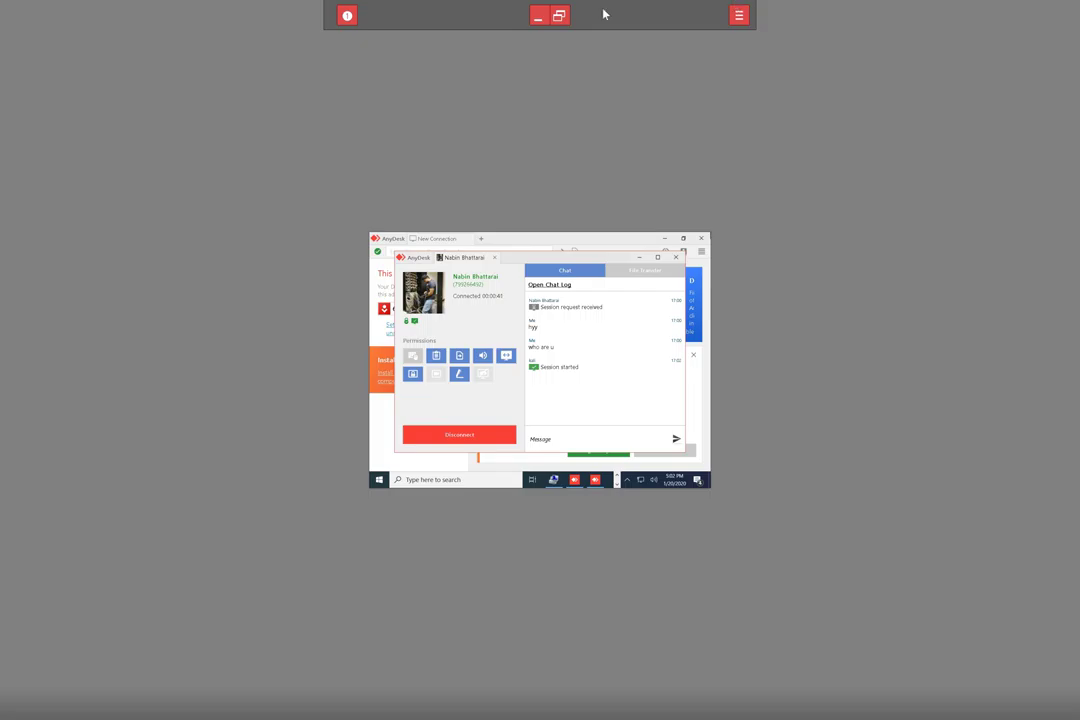
left_click(560, 17)
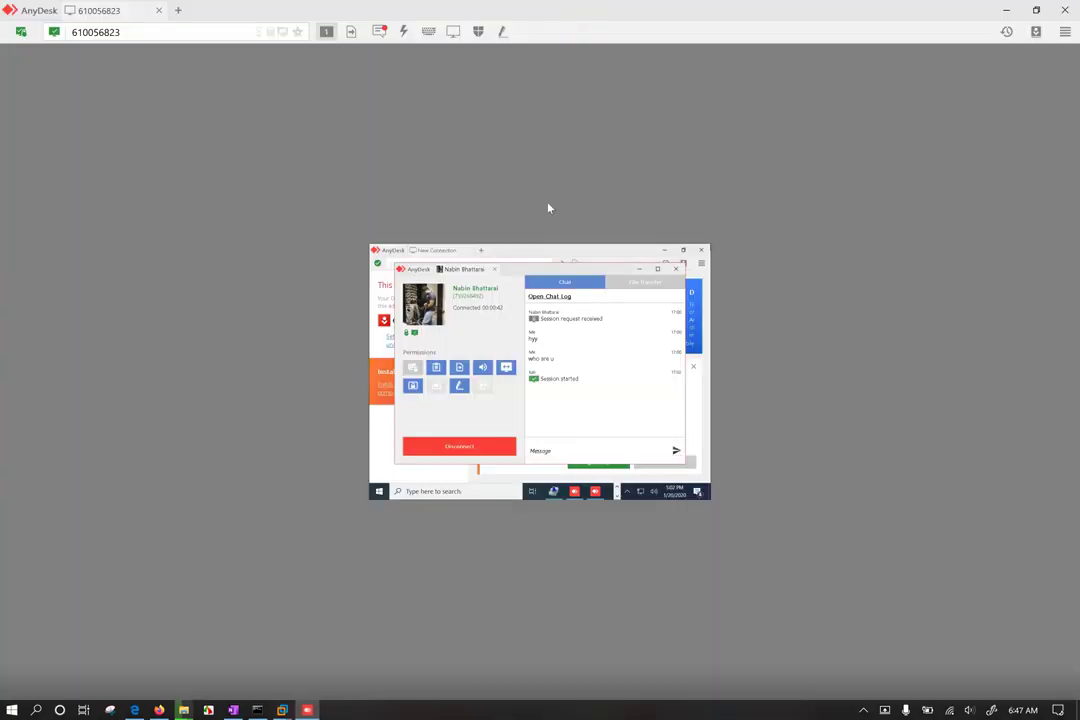
Open the whiteboard tools with their colour choices and restore the session window size.
left_click(503, 33)
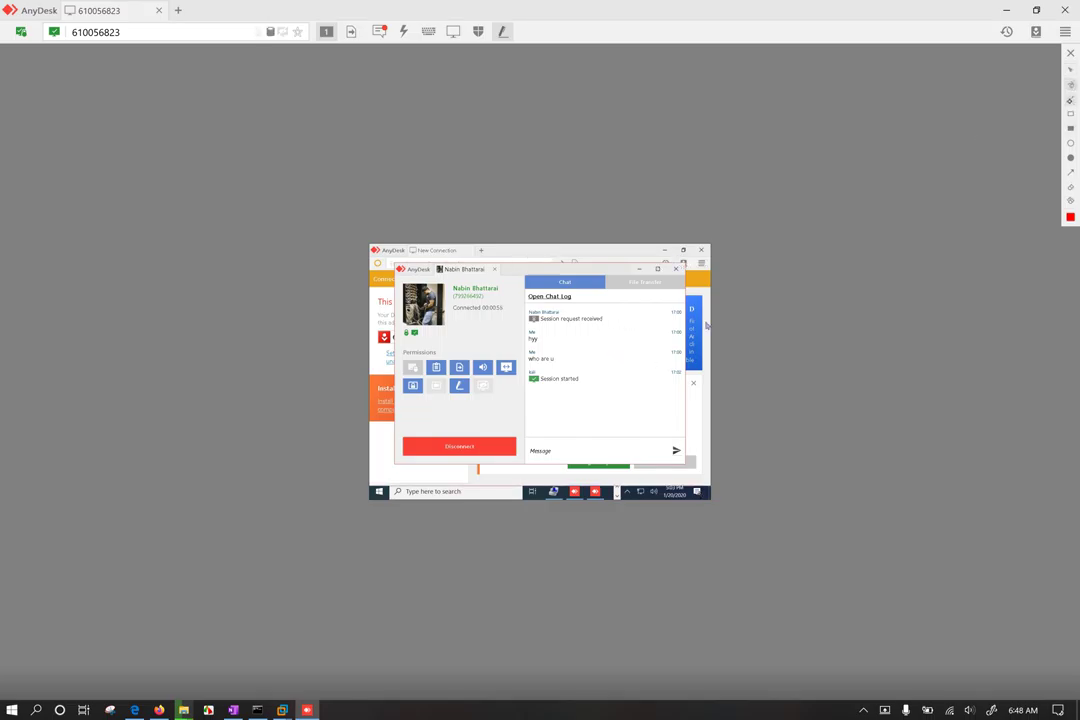
left_click(1070, 216)
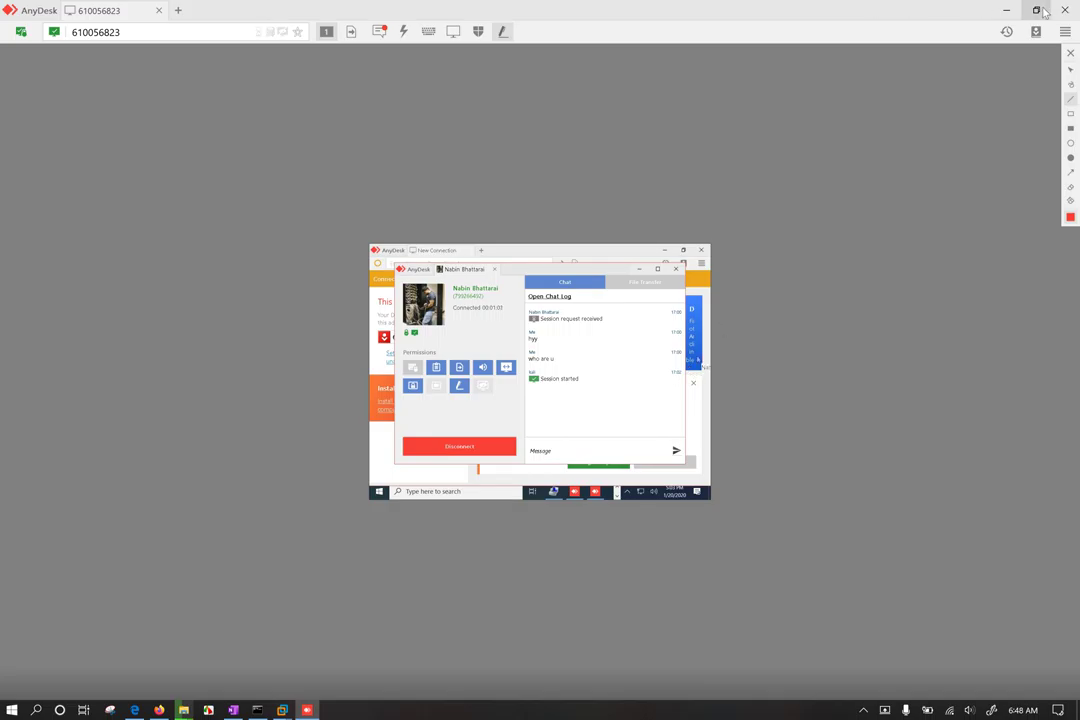
double_click(882, 10)
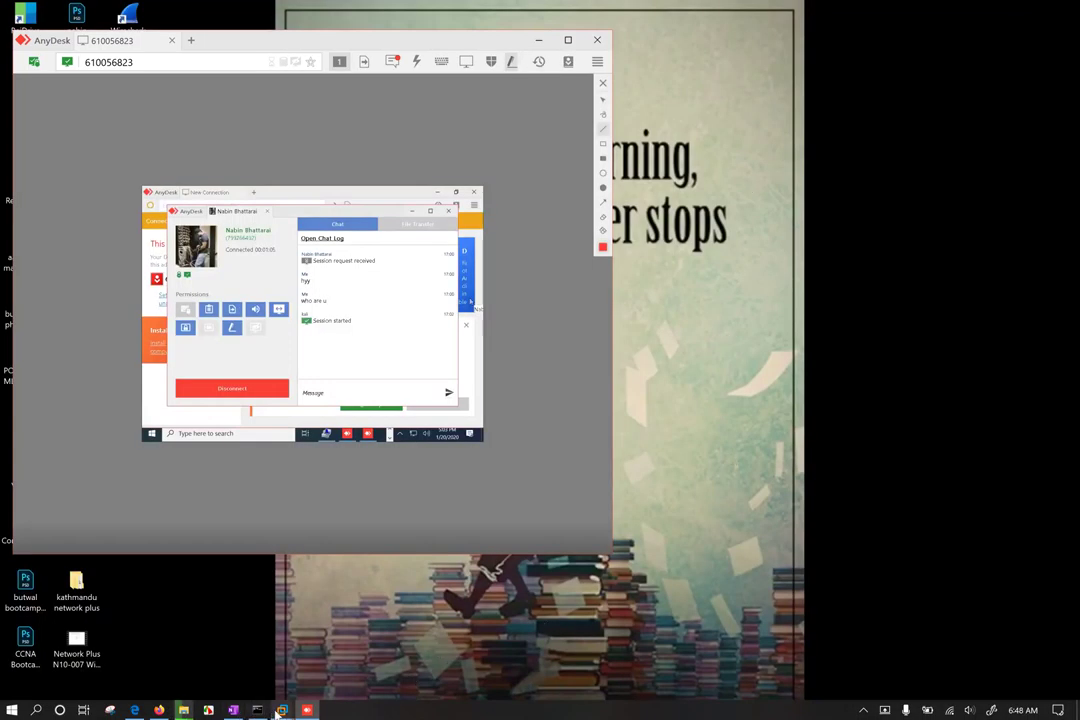
Bring the VM forward and re-allow keyboard and mouse control for the session.
mouse_move(282, 711)
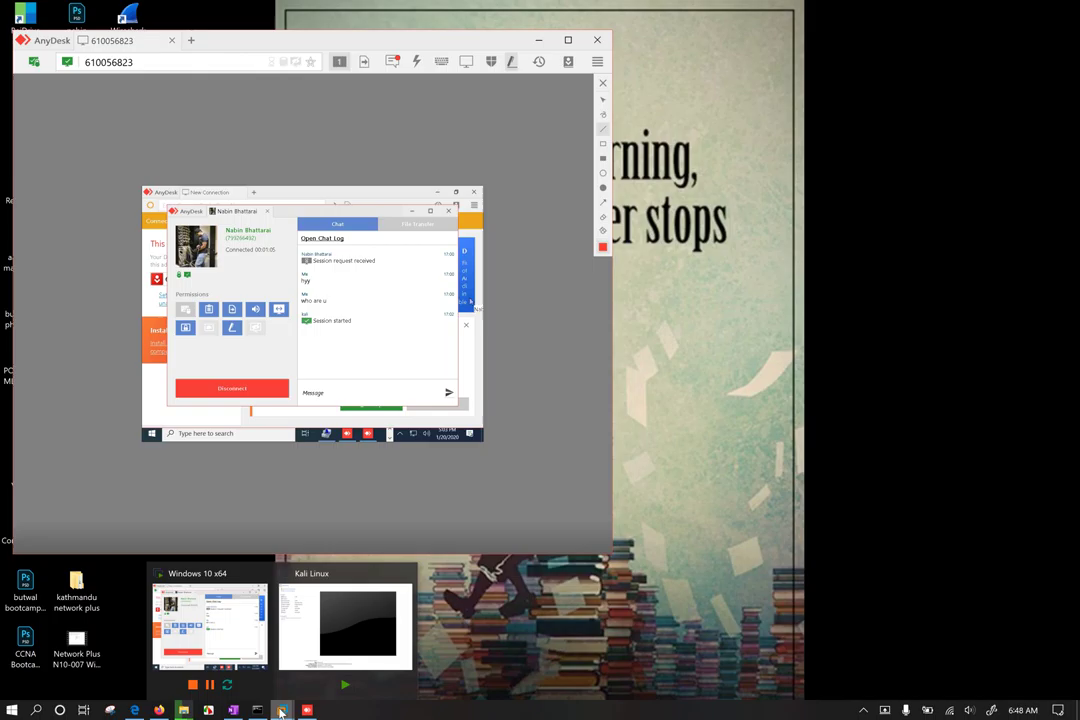
left_click(186, 625)
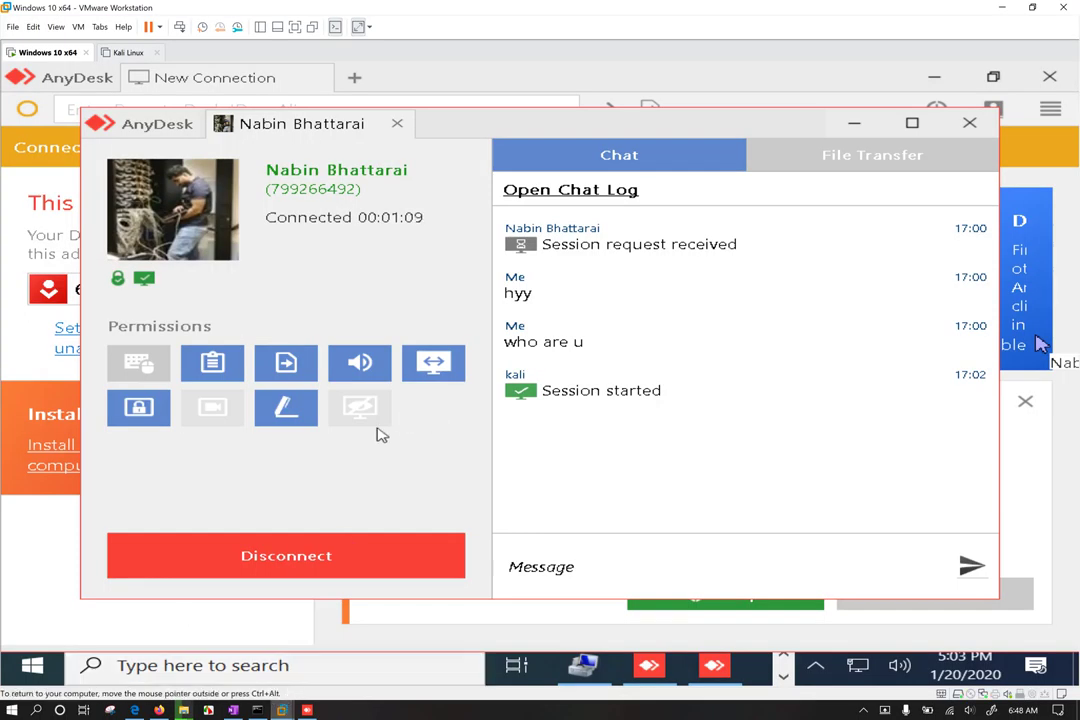
left_click(140, 365)
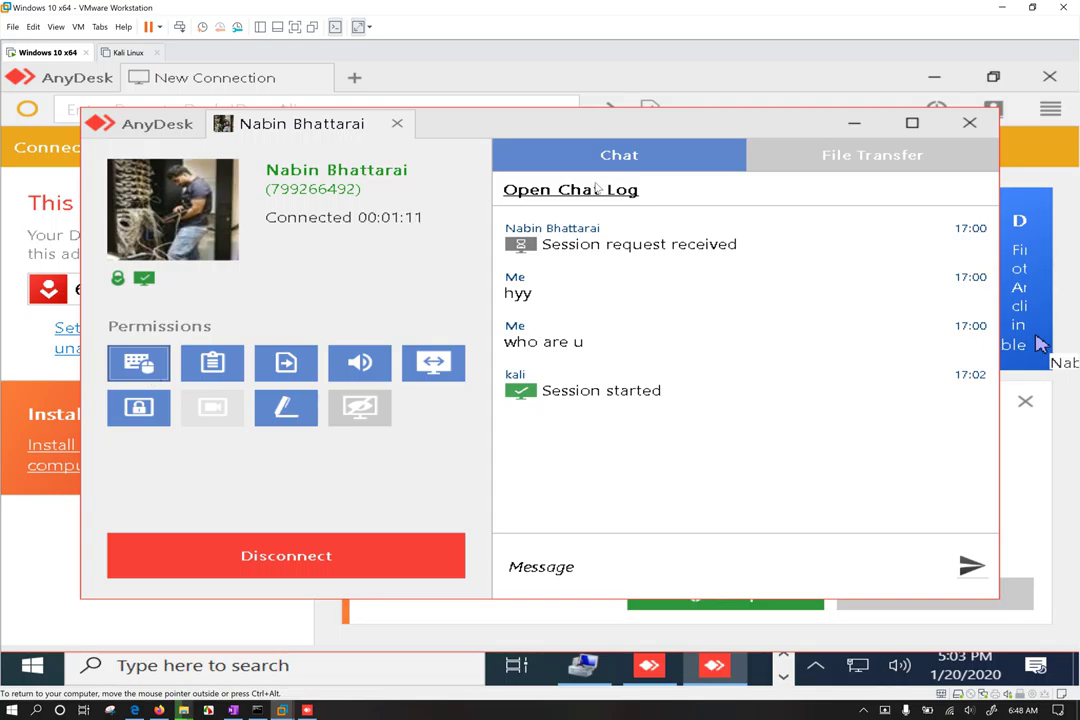
Rearrange the VM and AnyDesk windows, minimizing the session viewer so the VM's panel shows.
left_click(1032, 7)
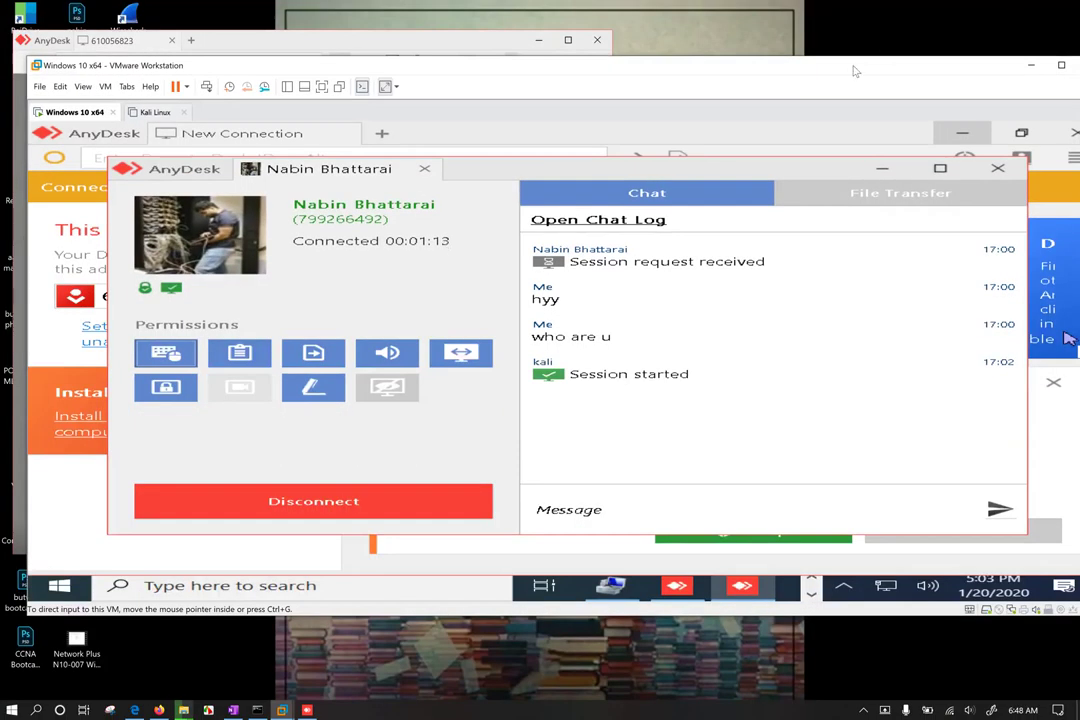
left_click_drag(400, 48, 606, 72)
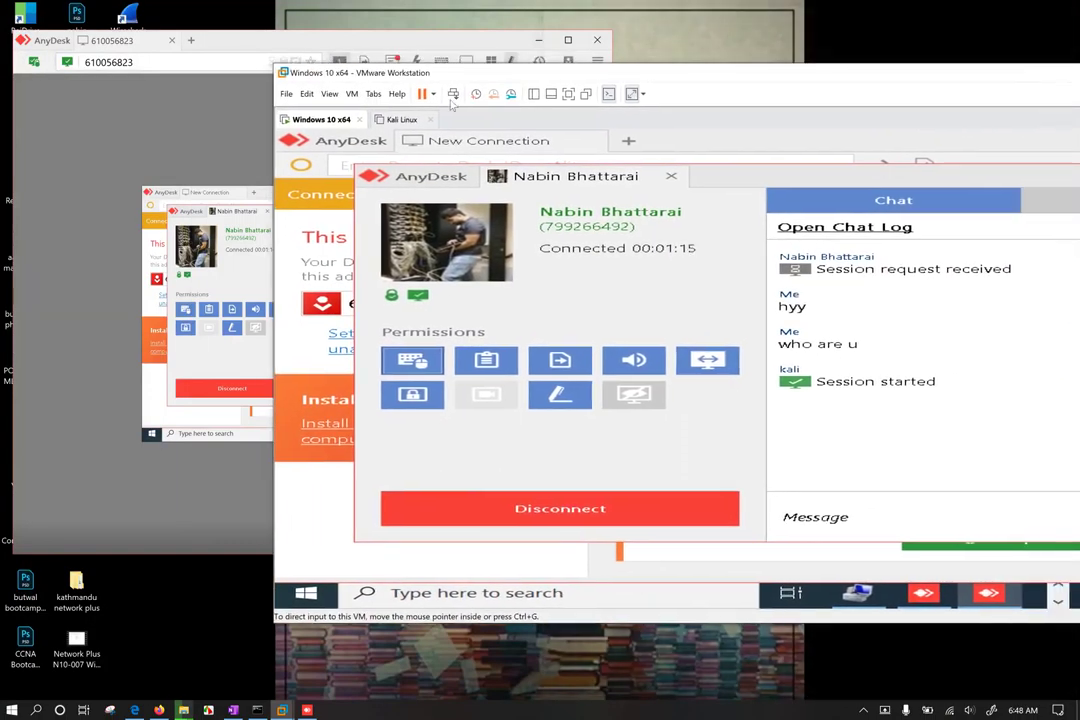
left_click_drag(271, 137, 701, 140)
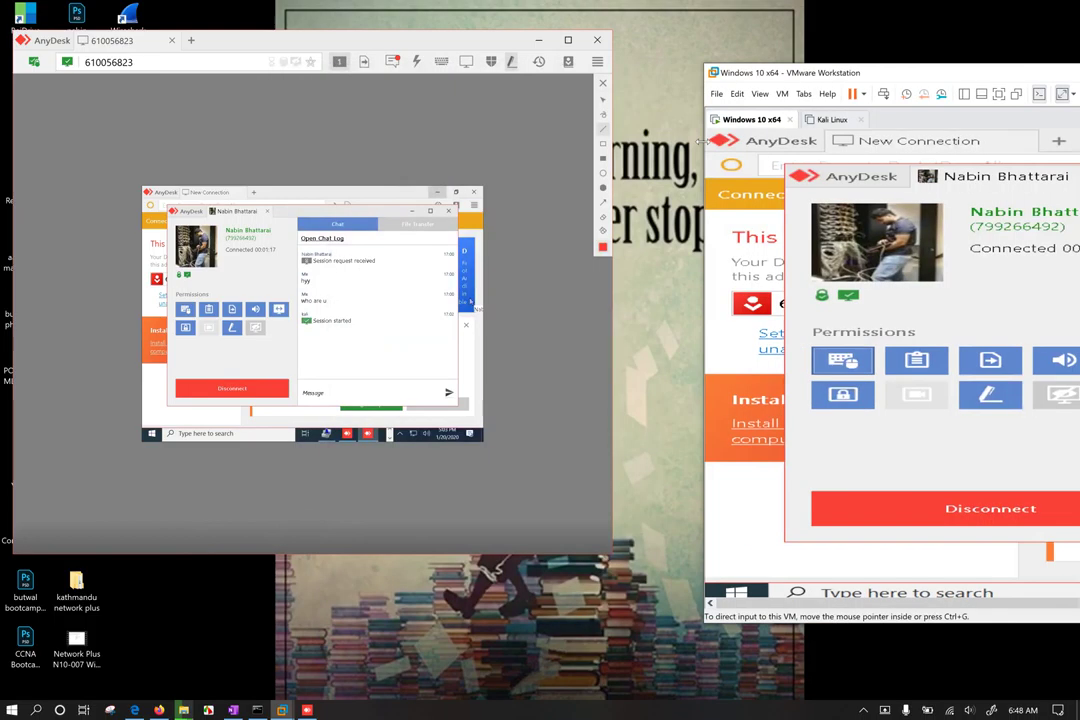
left_click_drag(900, 72, 789, 62)
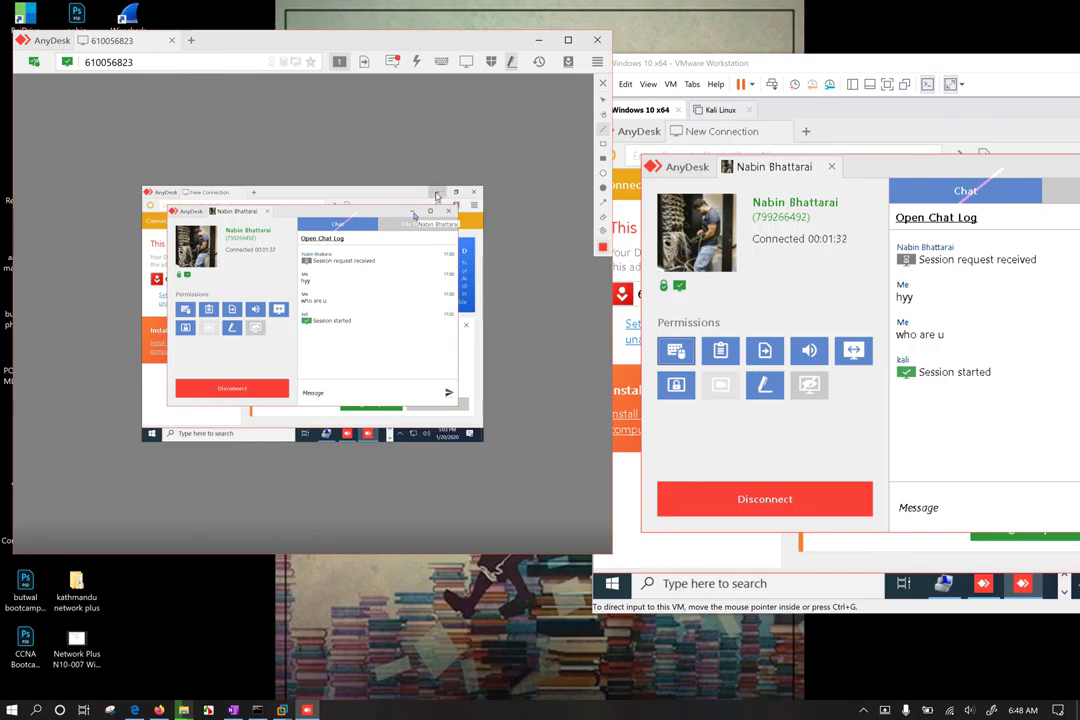
double_click(478, 38)
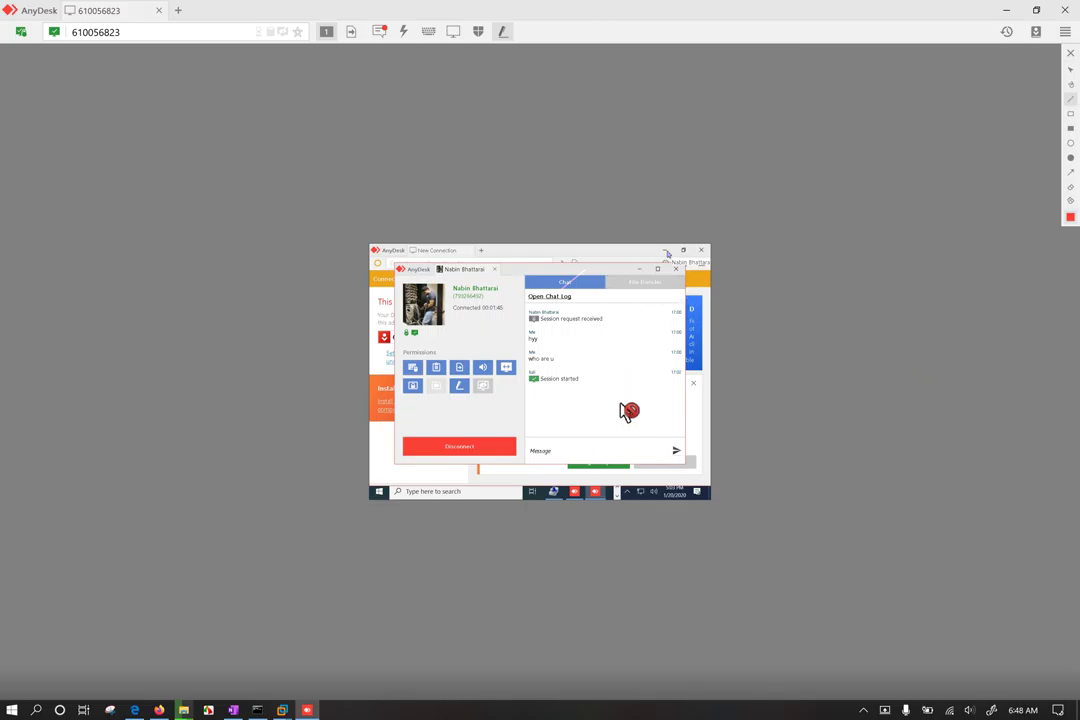
left_click(1006, 10)
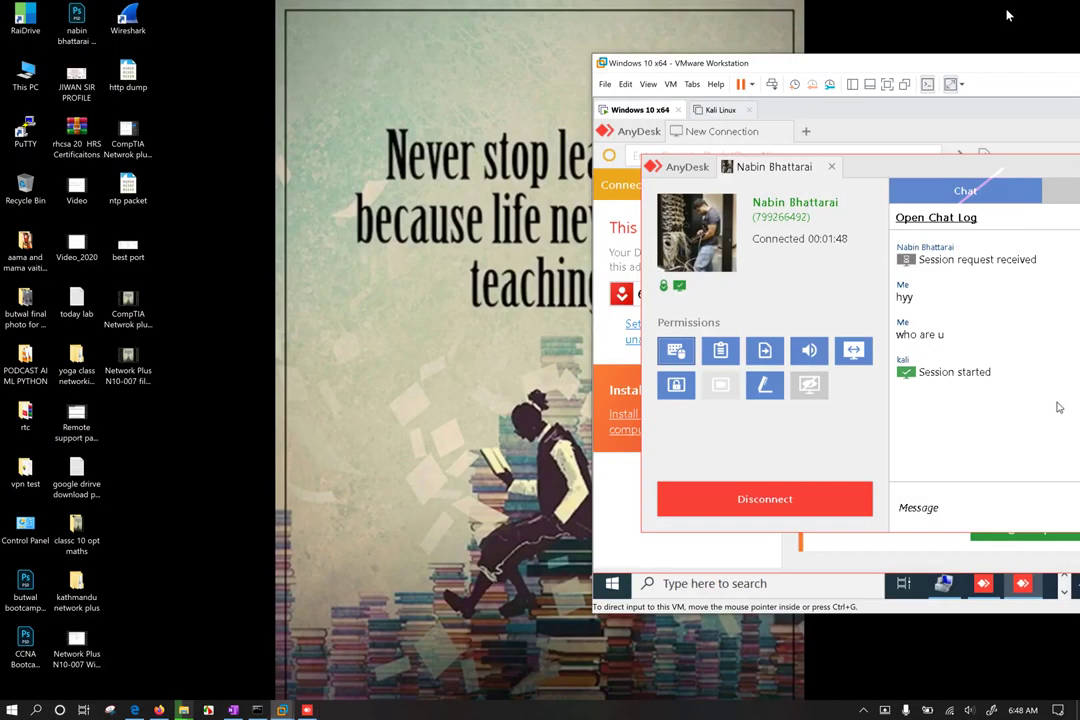
left_click_drag(743, 59, 633, 53)
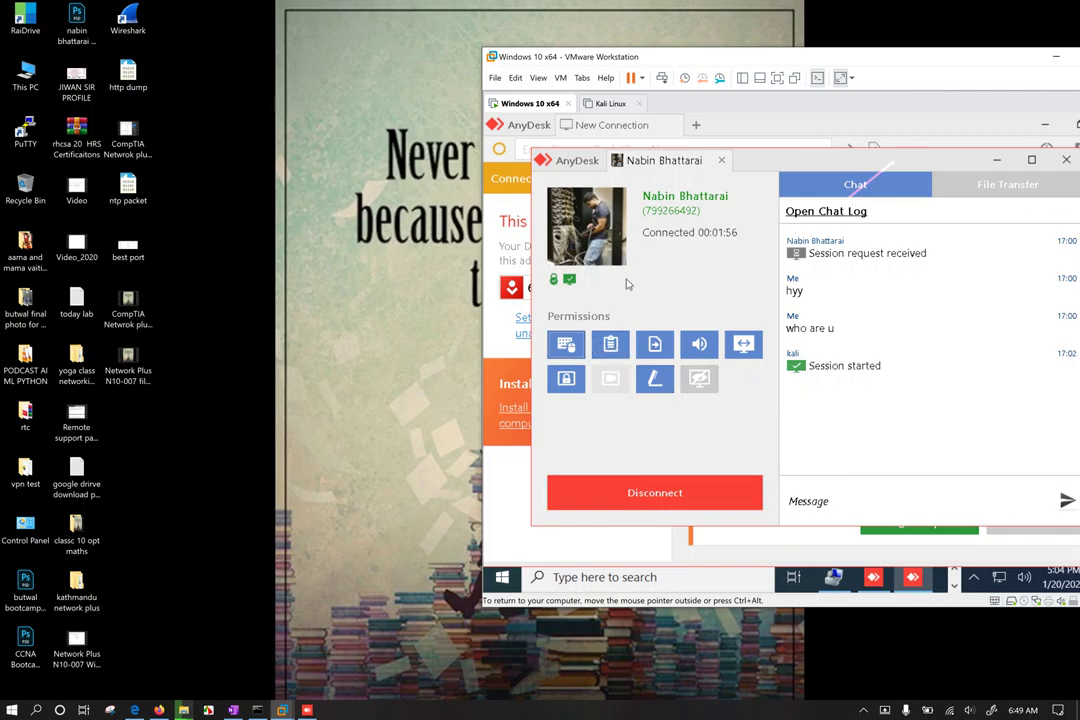
Disconnect the session from the VM and dismiss the Session Closed and Not Connected notices.
left_click(672, 508)
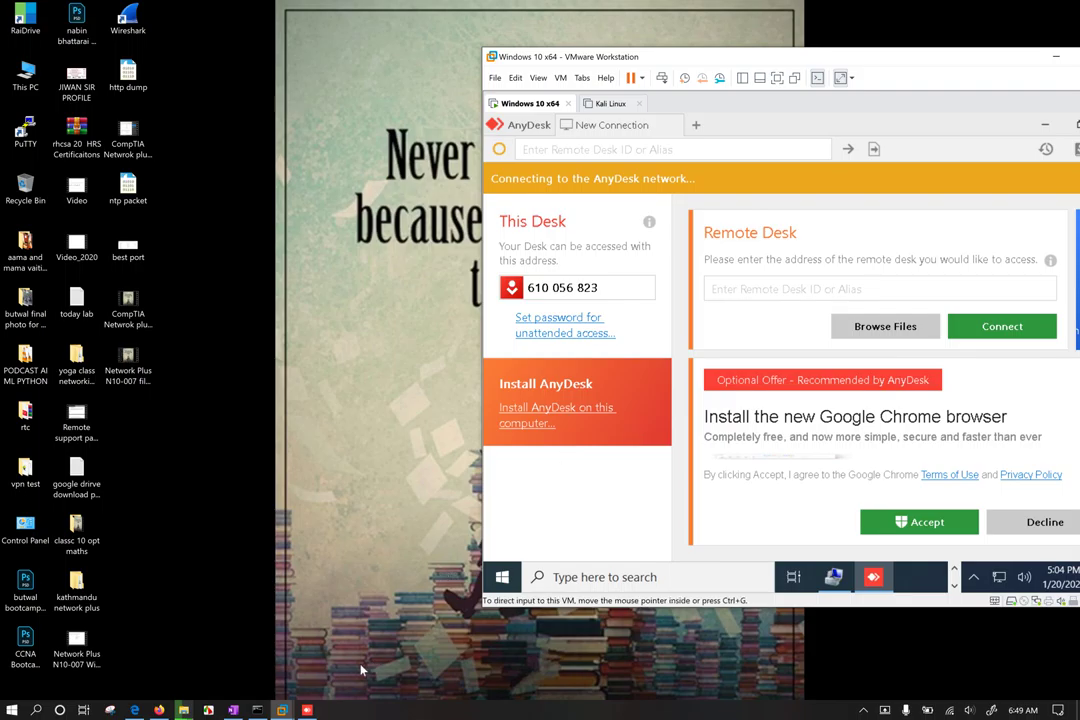
left_click(309, 710)
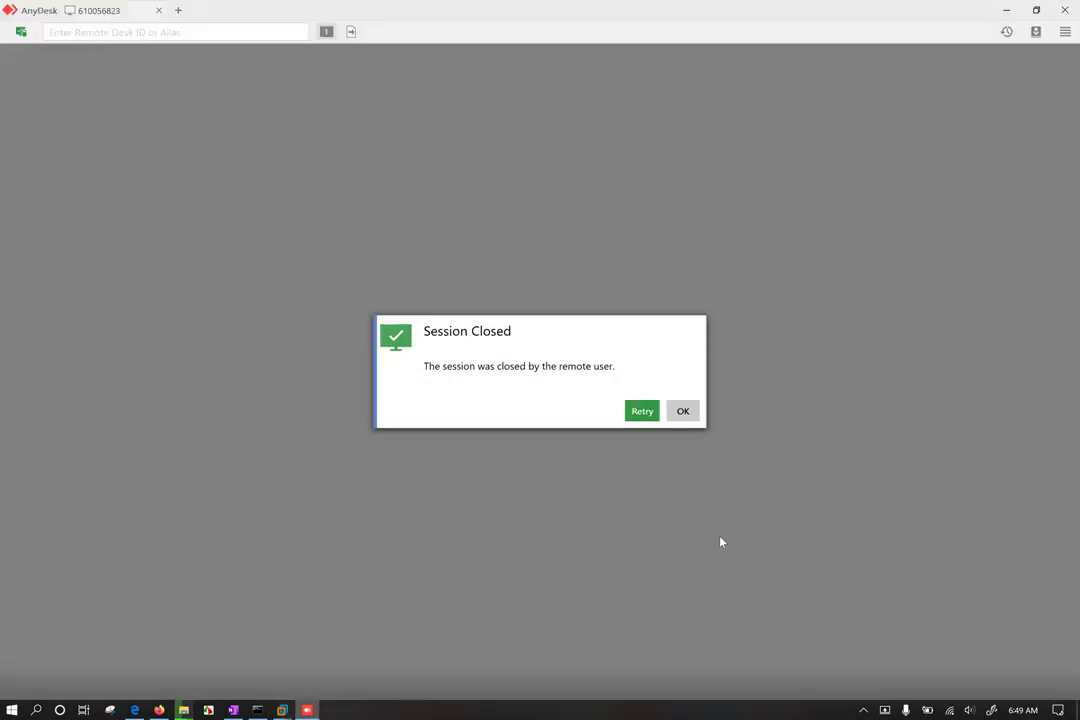
left_click(643, 414)
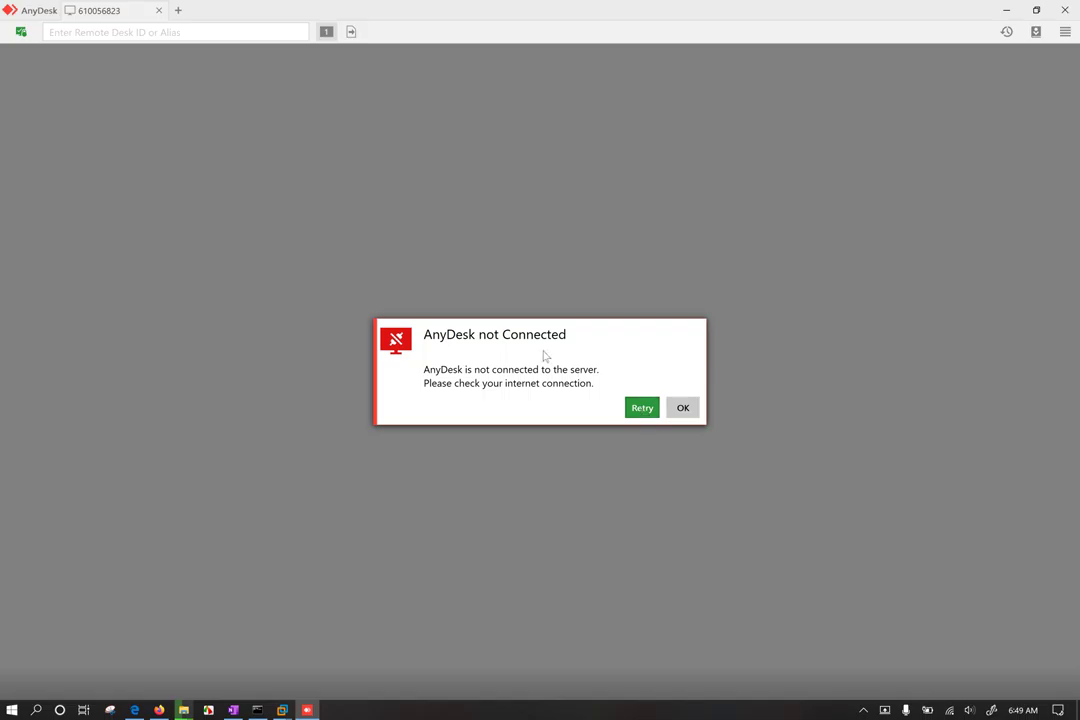
left_click(683, 409)
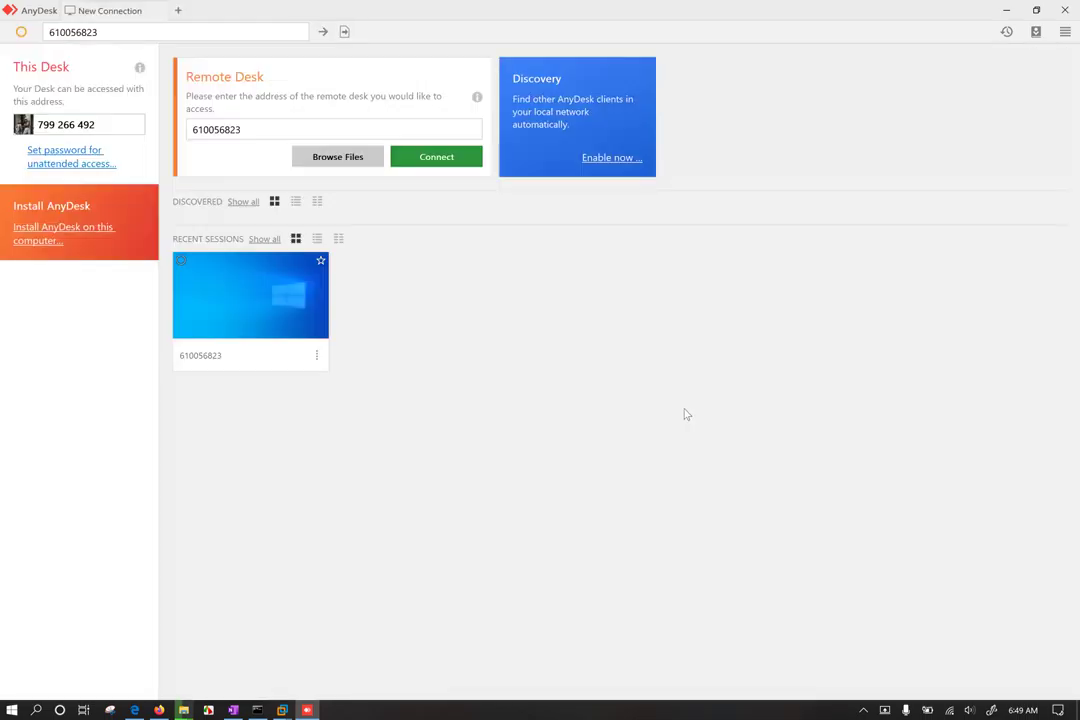
Retry the recent session, then place the Windows 10 x64 VM beside a shrunken AnyDesk window.
left_click(249, 312)
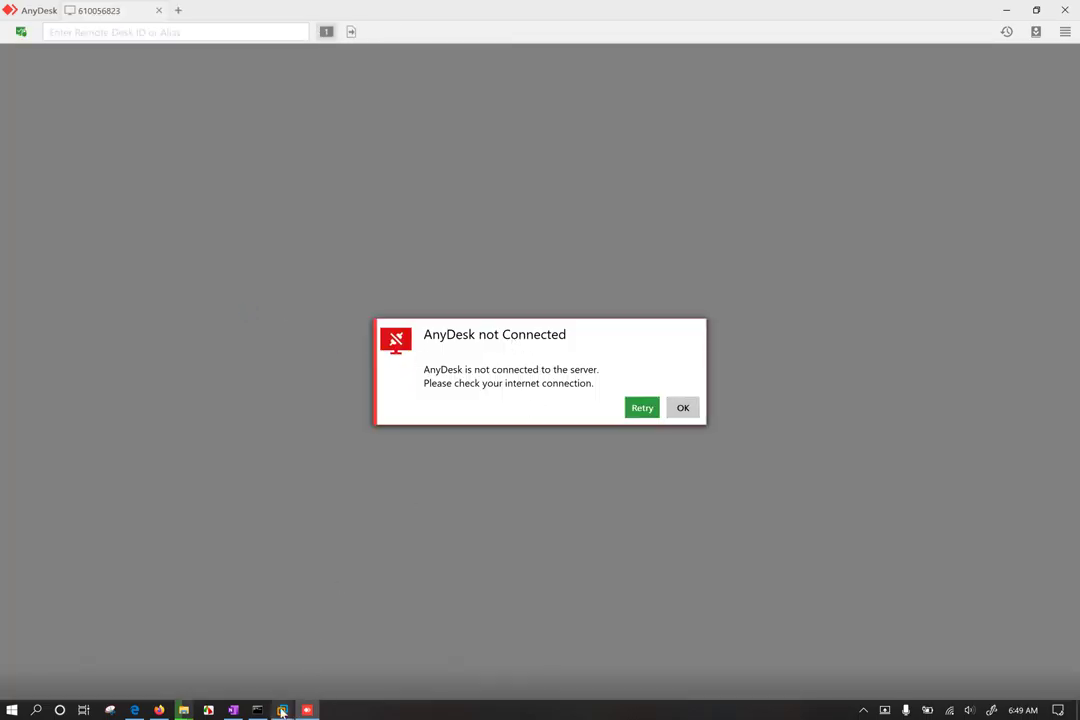
mouse_move(282, 709)
left_click(185, 625)
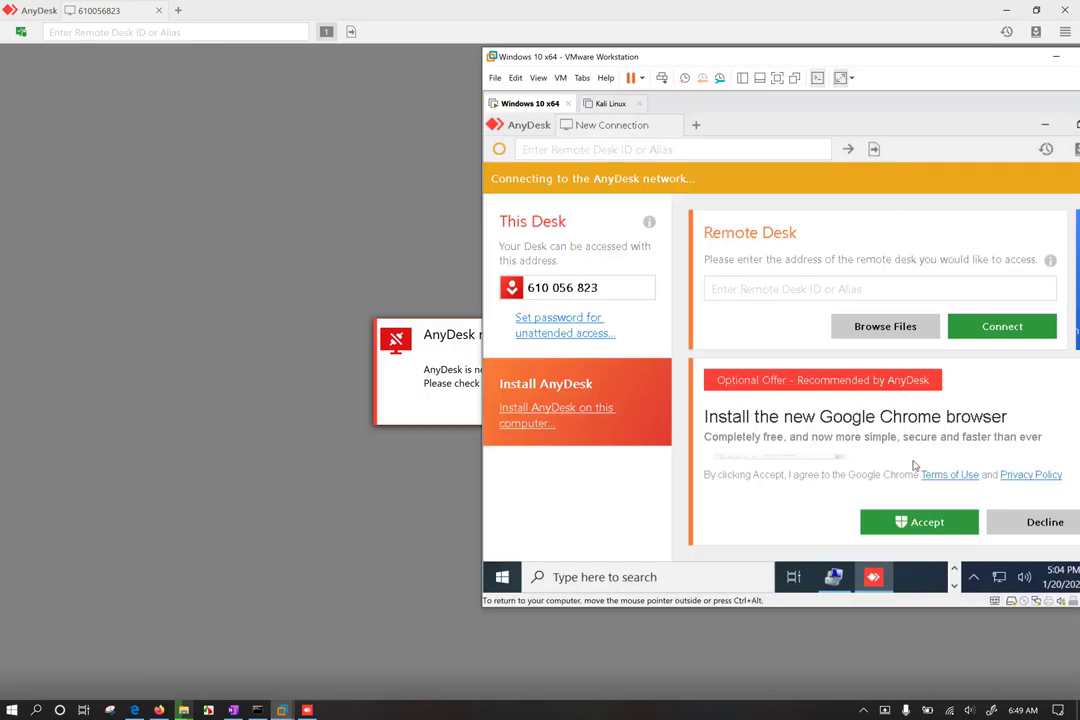
left_click_drag(471, 20, 240, 106)
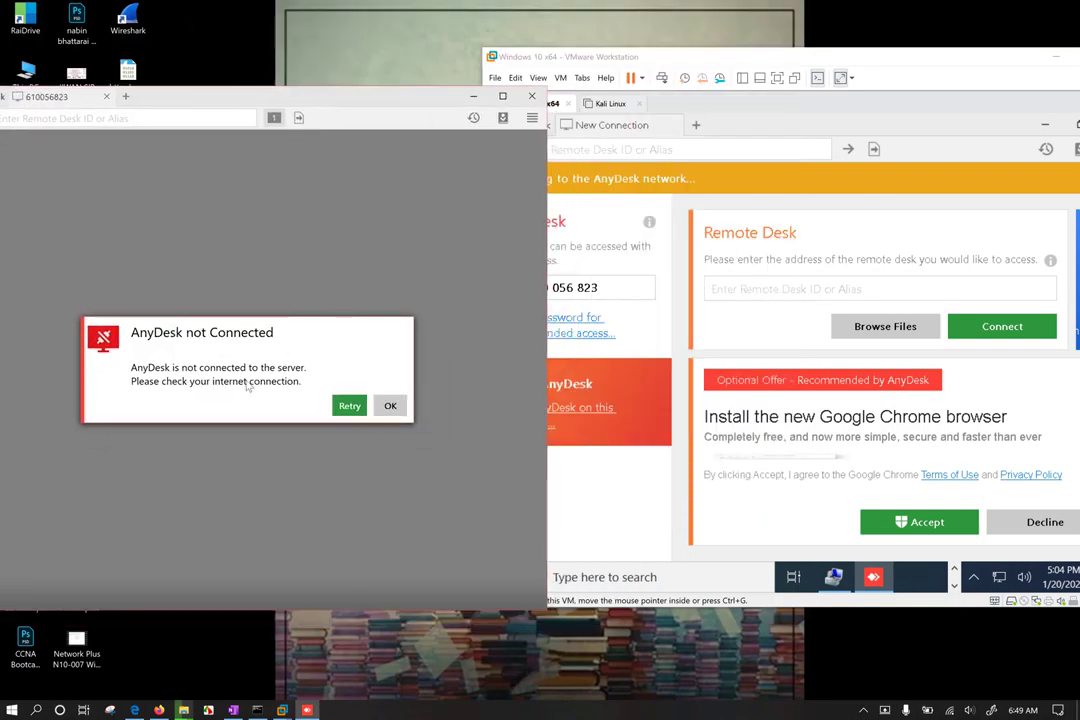
Dismiss the not-connected error and move the VM window to uncover its desk panel.
left_click(347, 408)
left_click(347, 408)
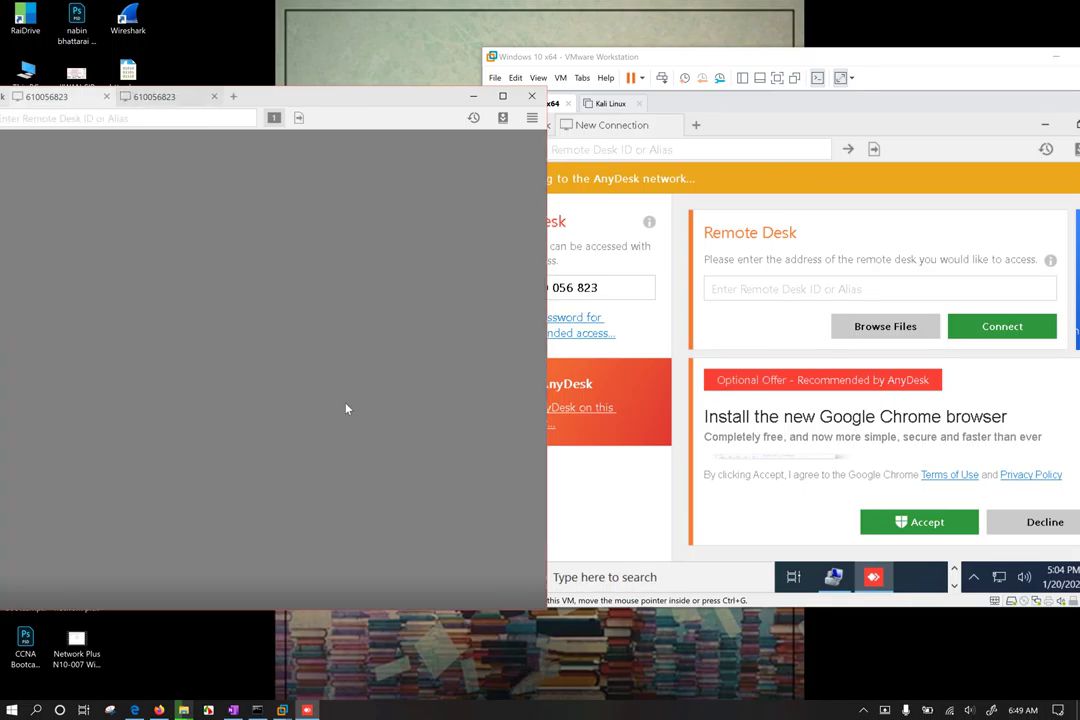
left_click(910, 383)
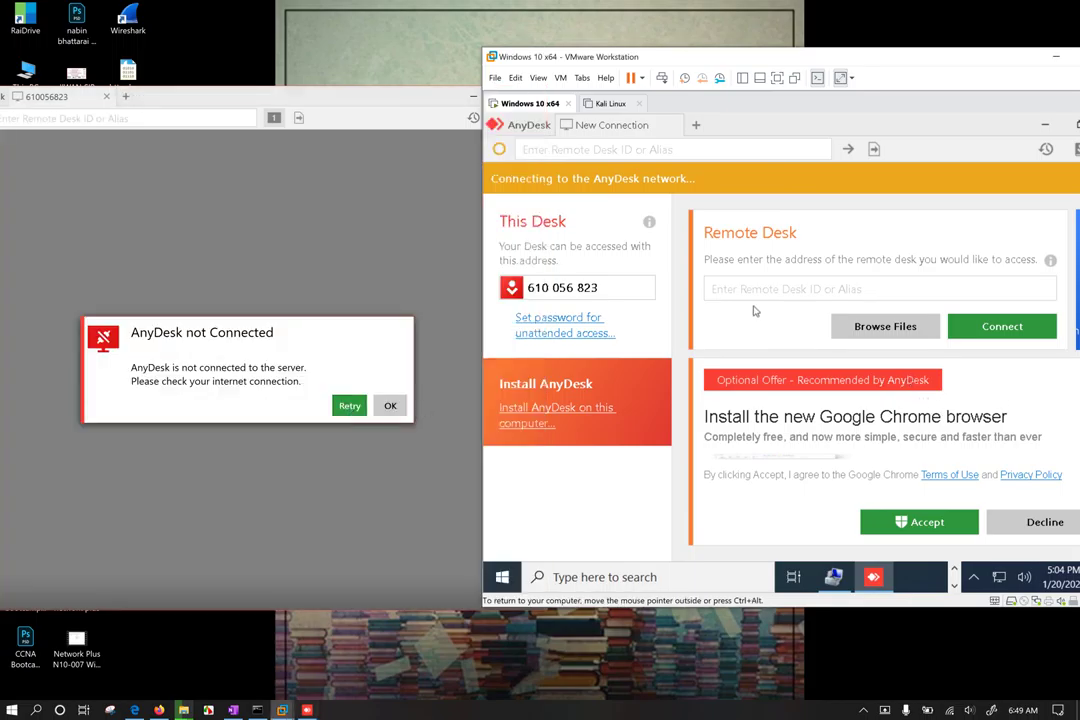
left_click(390, 405)
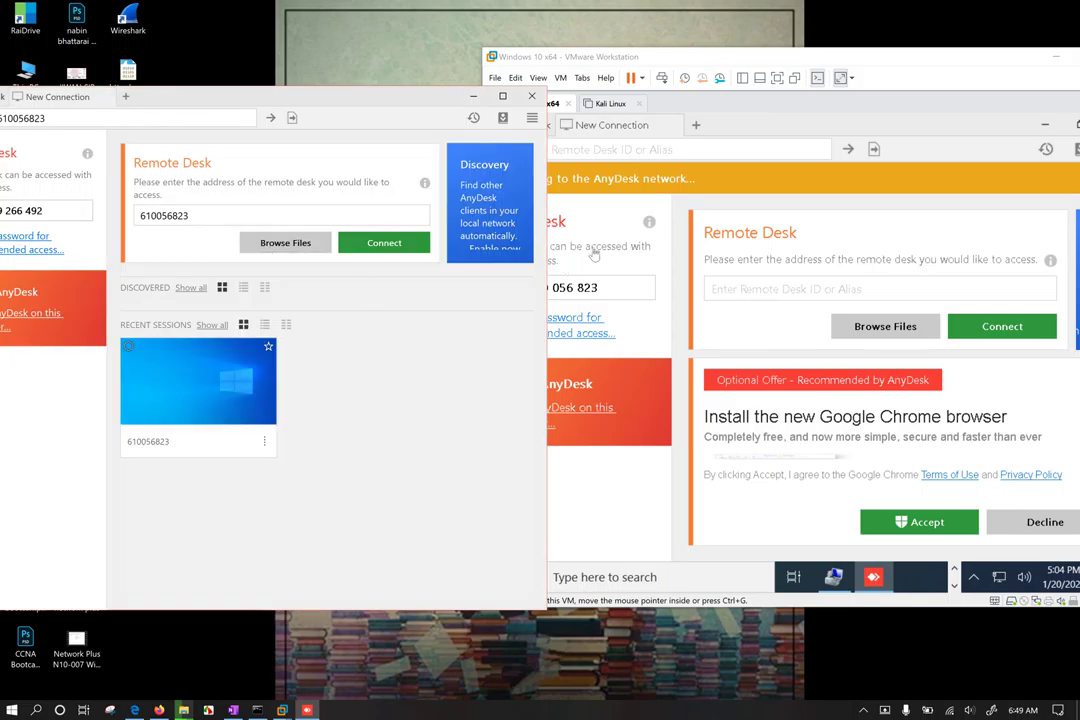
left_click_drag(540, 58, 598, 63)
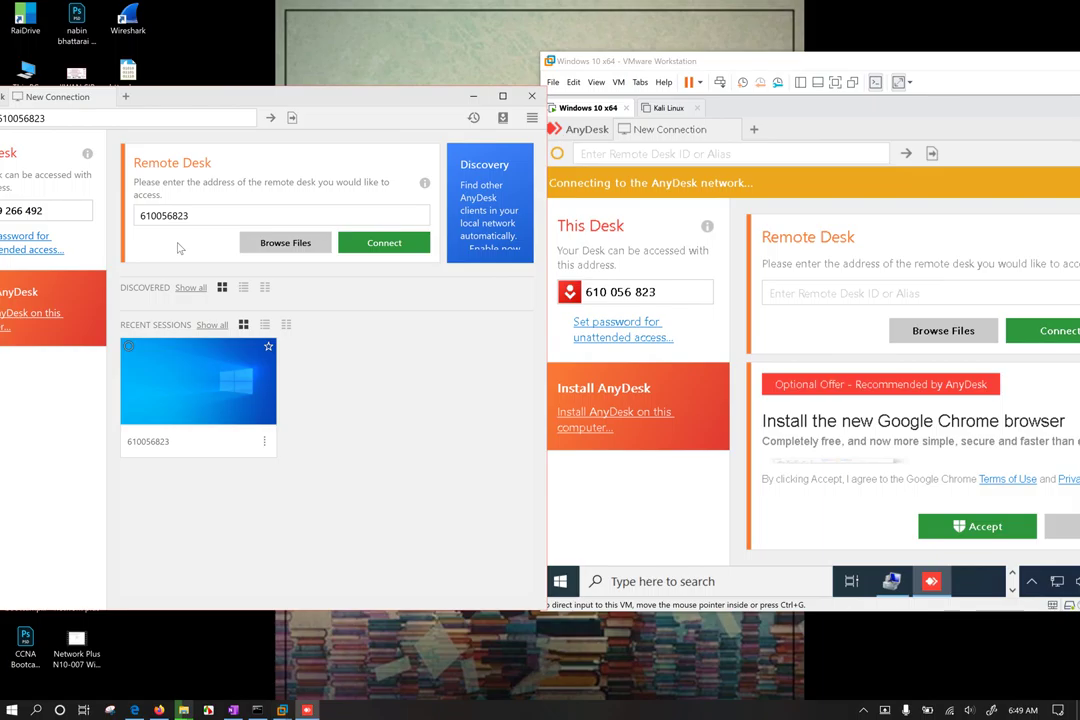
Replace the Remote Desk address with the VM's desk ID and connect again.
left_click(202, 222)
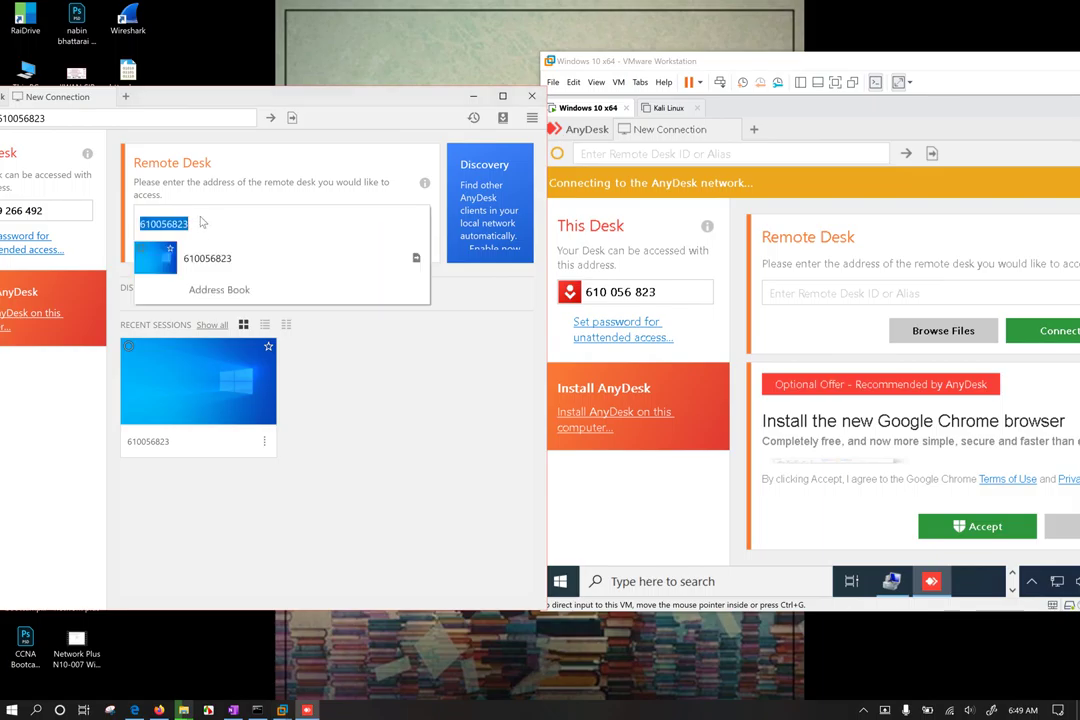
key("BackSpace")
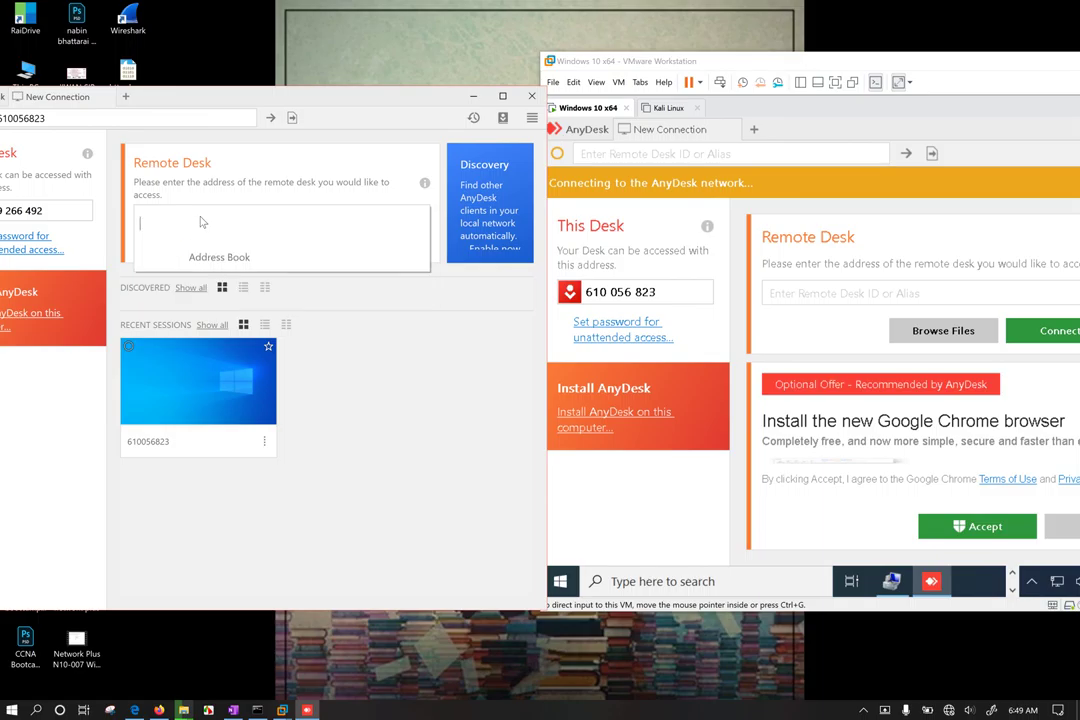
type("610056")
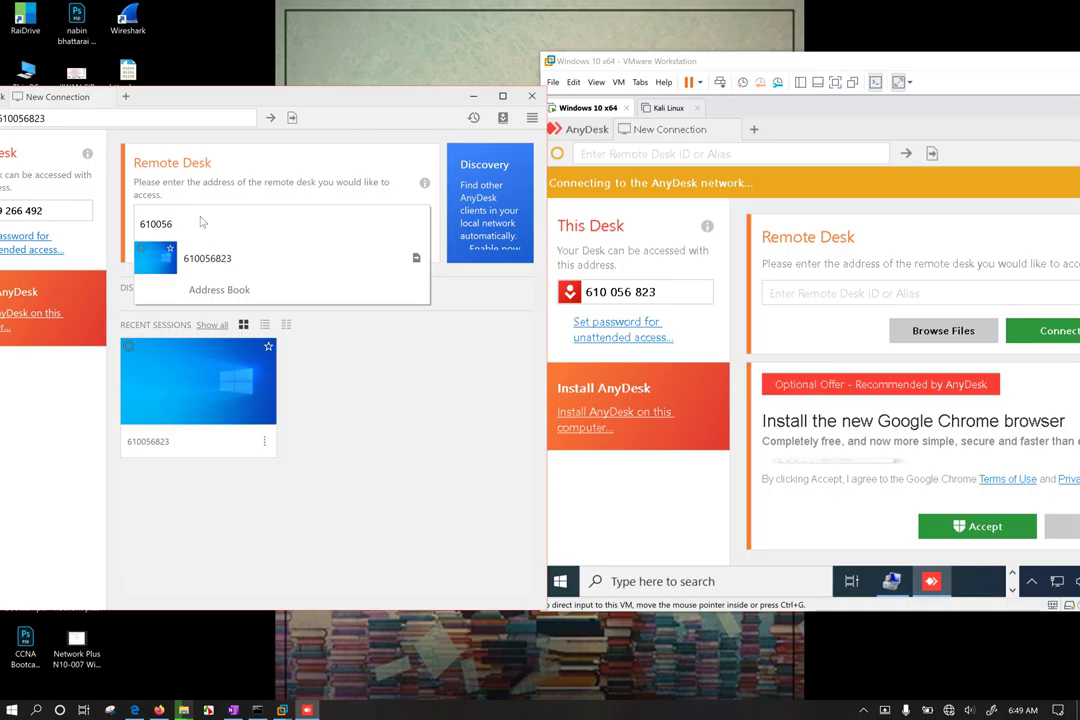
type("8")
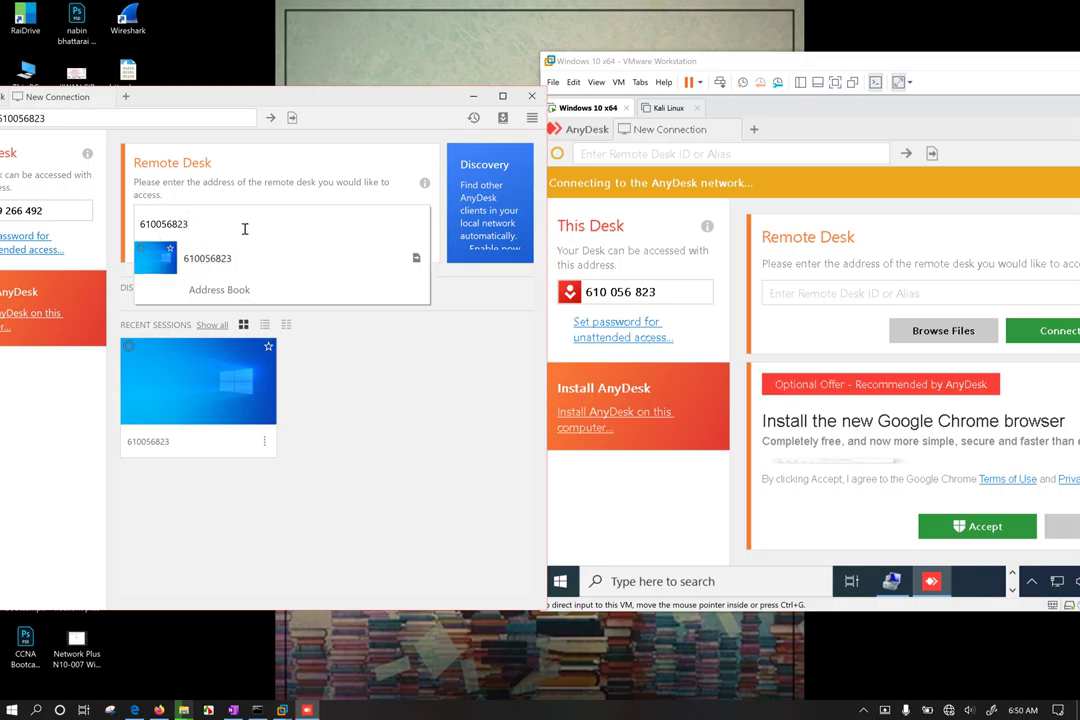
type("23")
key("Return")
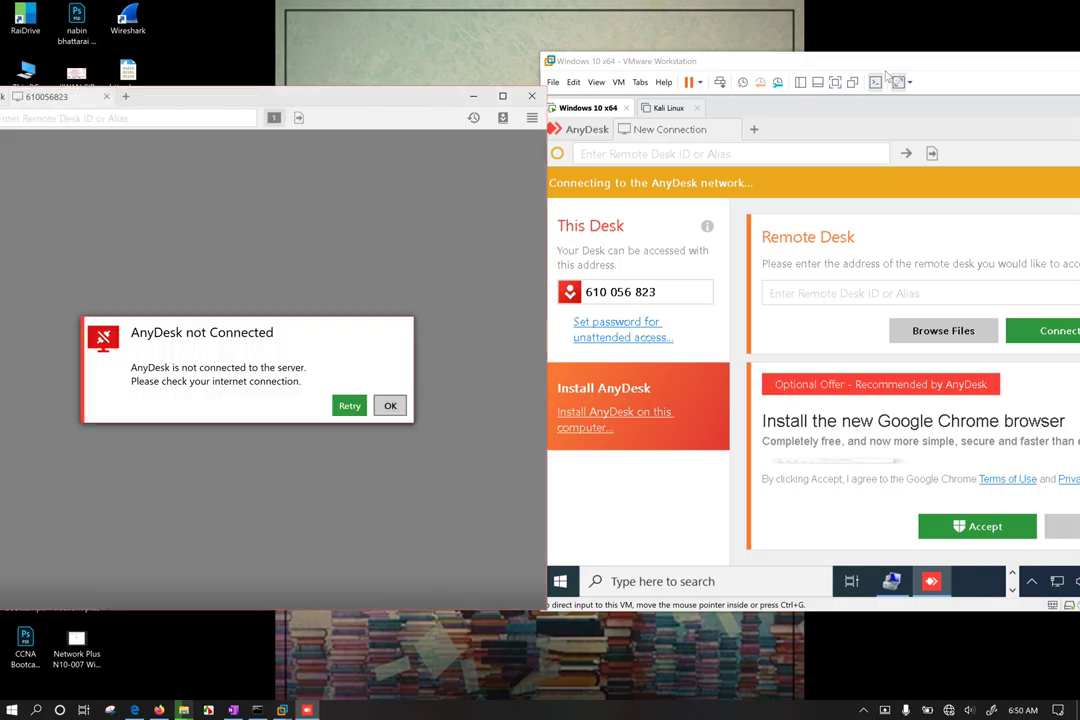
left_click_drag(749, 62, 564, 73)
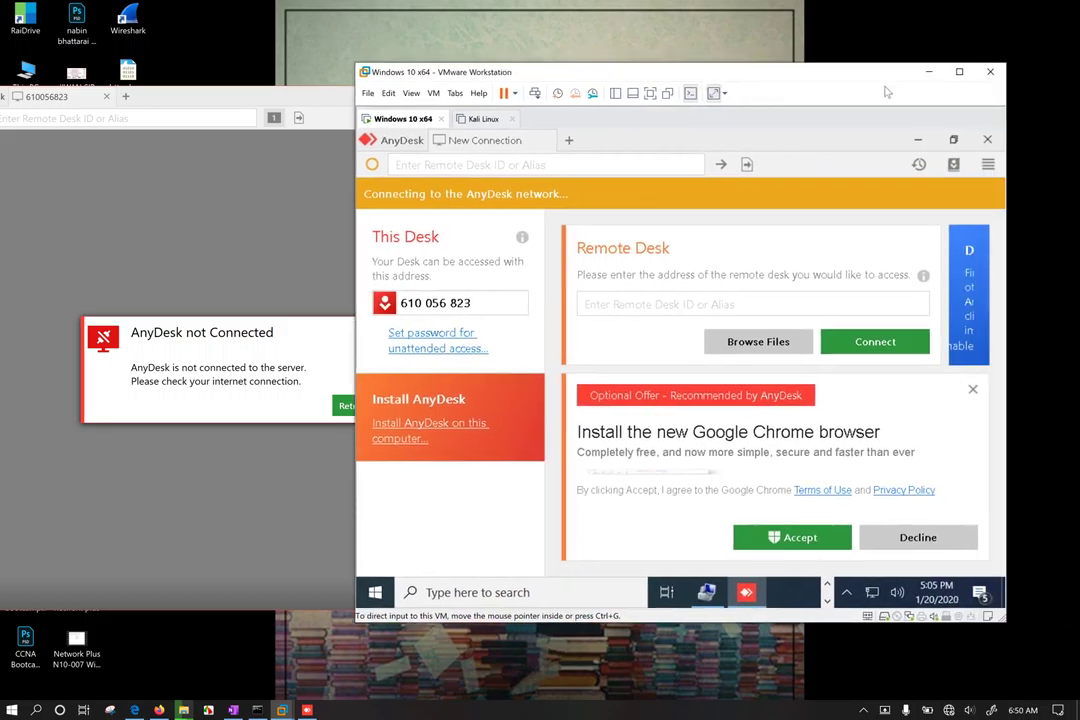
Check the host's Wi-Fi connection, then retry connecting to the VM.
left_click(950, 710)
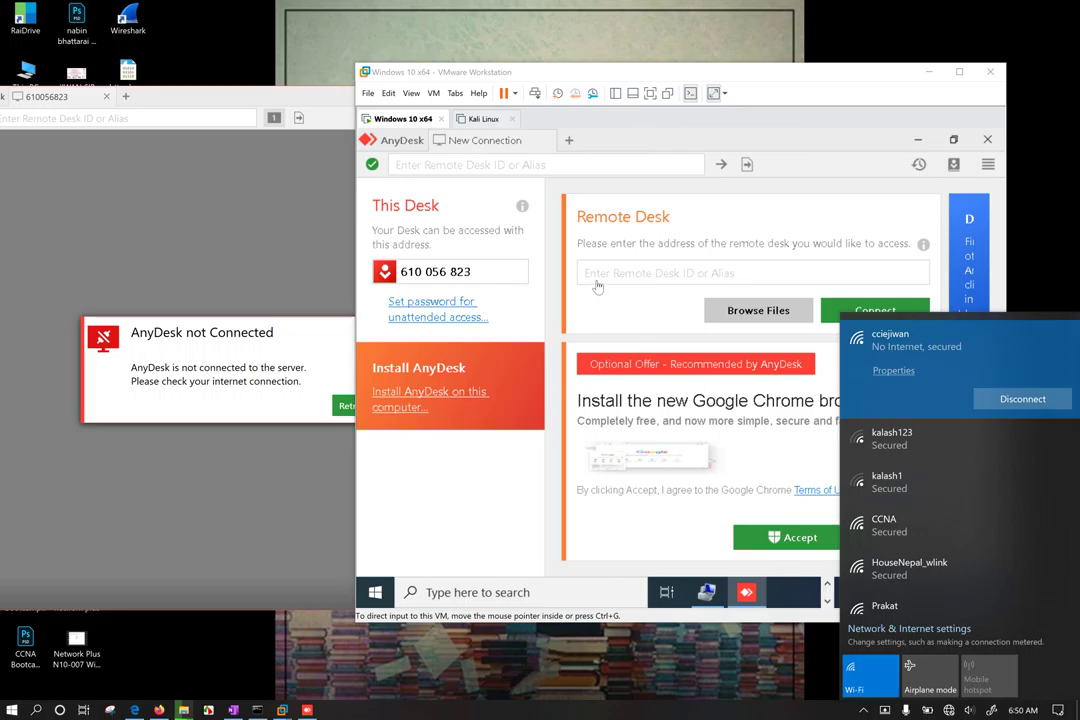
left_click(260, 373)
left_click(350, 405)
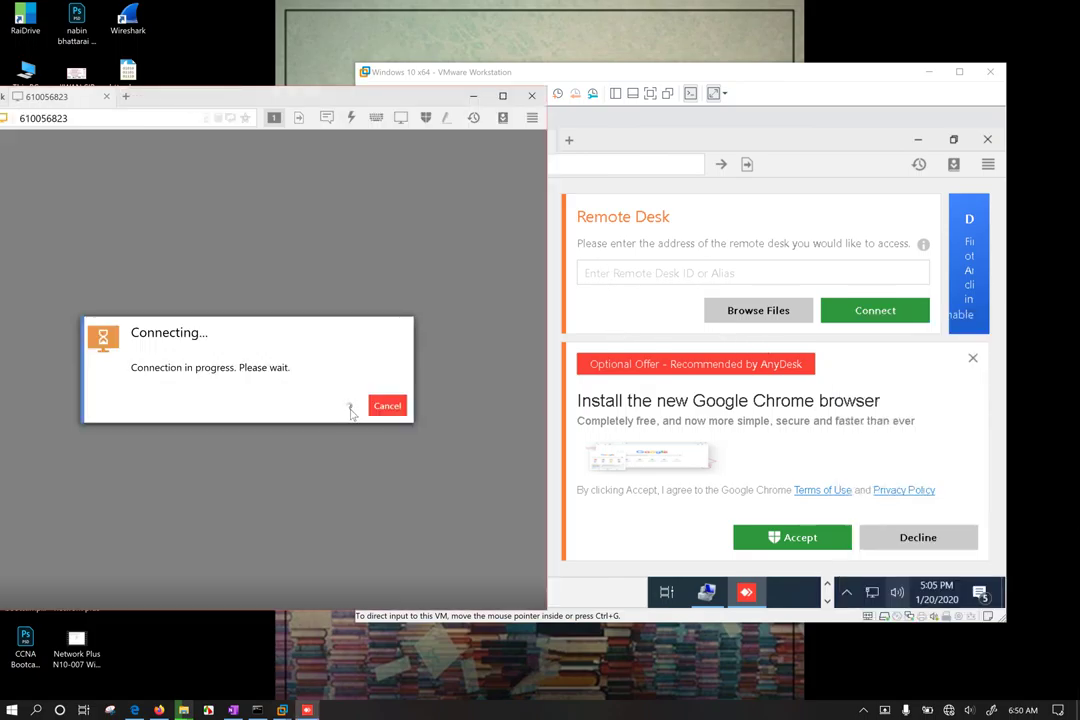
Reposition the VM window and accept the incoming AnyDesk session request.
left_click(603, 72)
left_click_drag(603, 72, 692, 62)
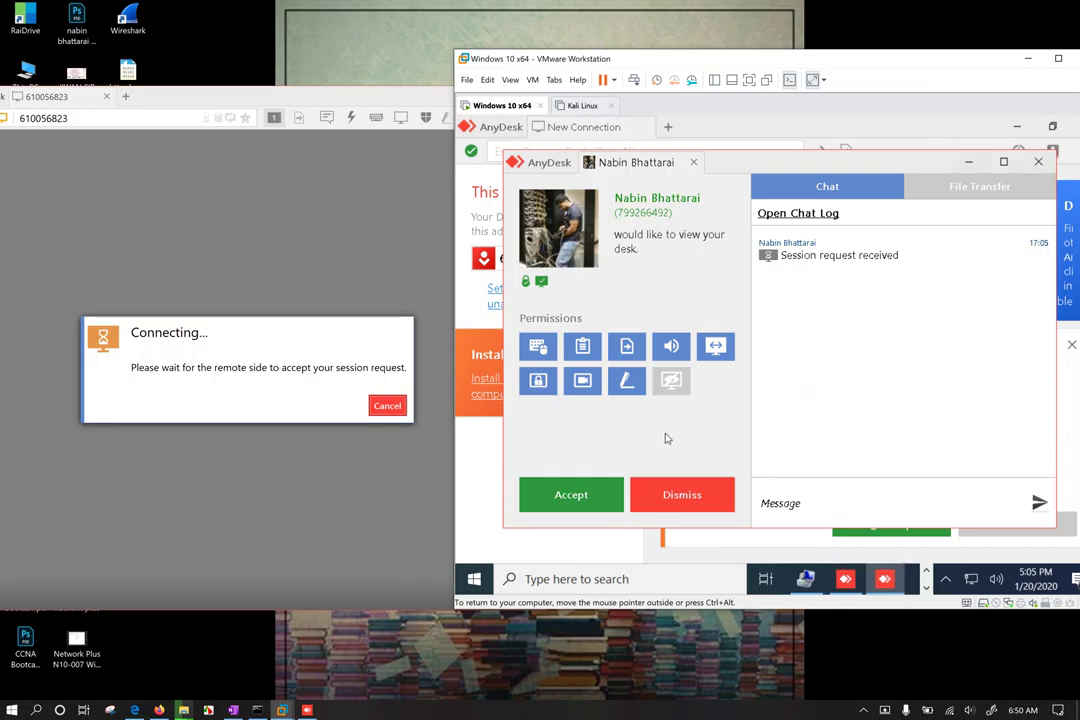
left_click(576, 502)
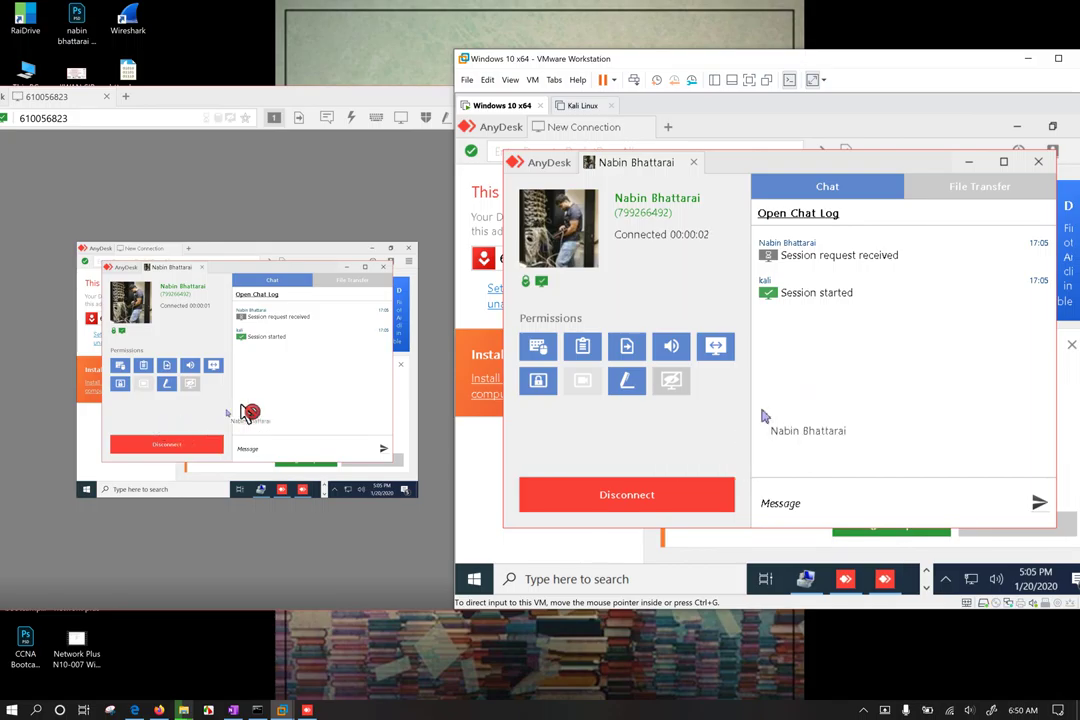
Send the chat message 'hello u there ?' and return to the host viewer.
left_click(783, 505)
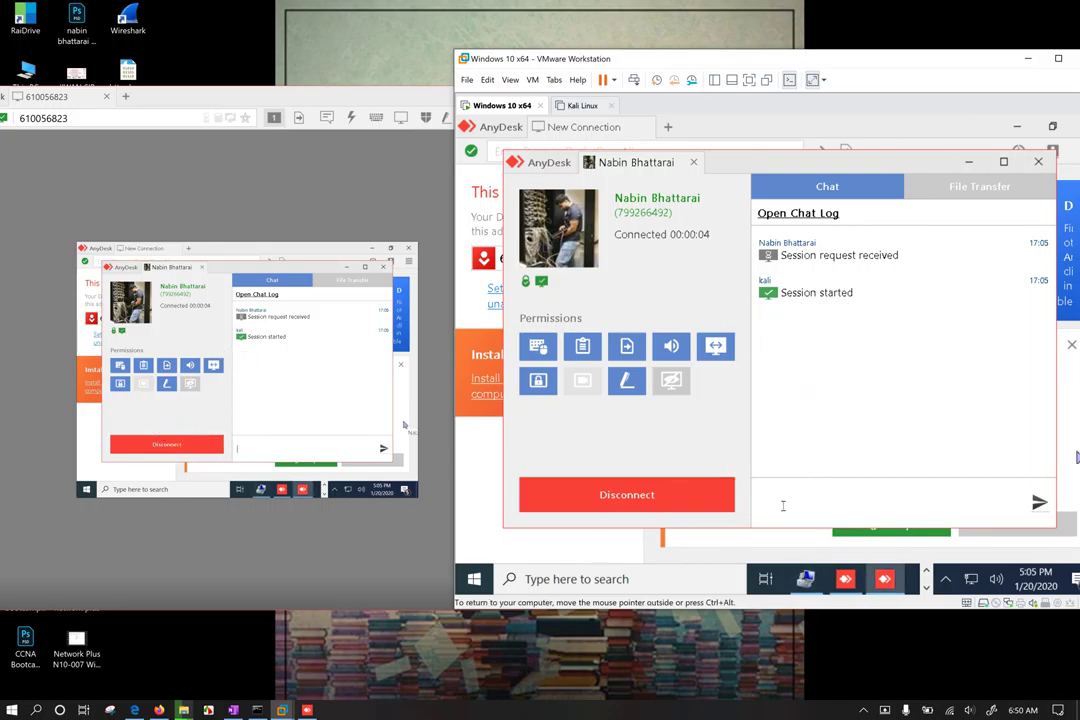
type("hello u there ?")
key("Return")
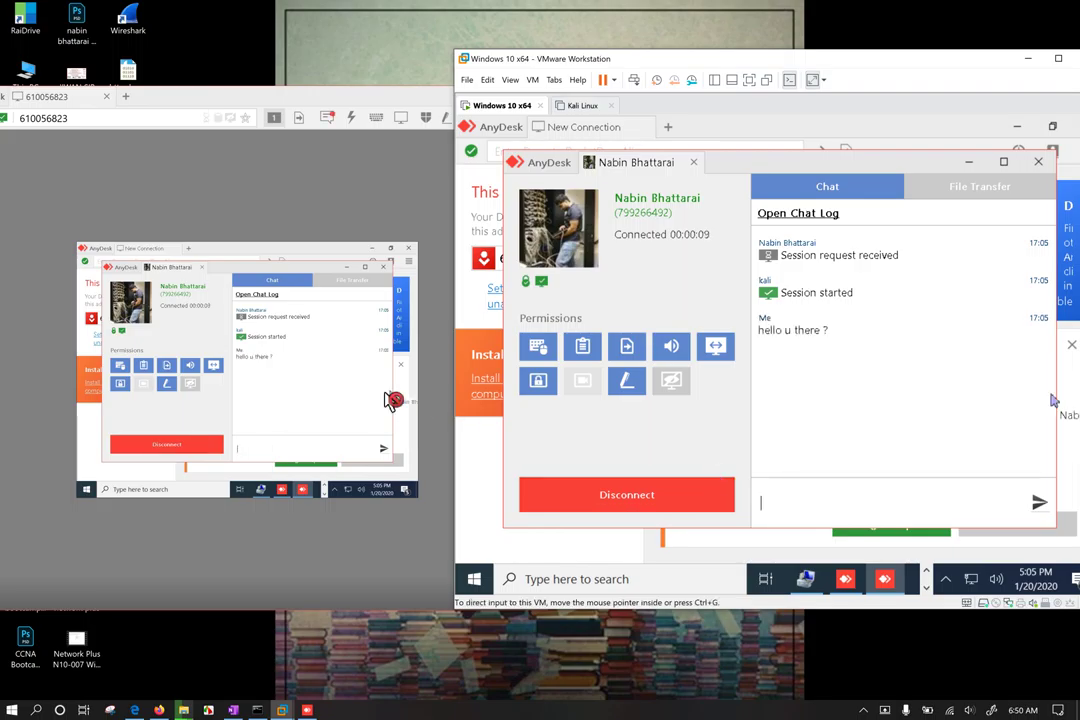
left_click(393, 400)
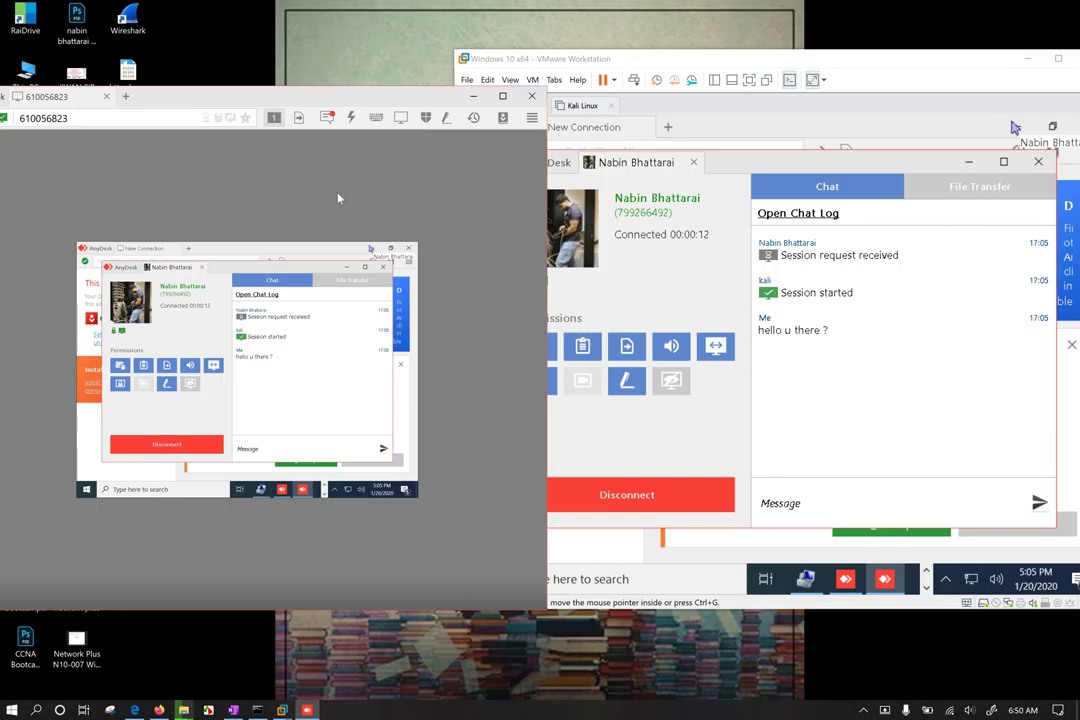
Look through the session chat, whiteboard tools, permissions list and main menu.
left_click(327, 118)
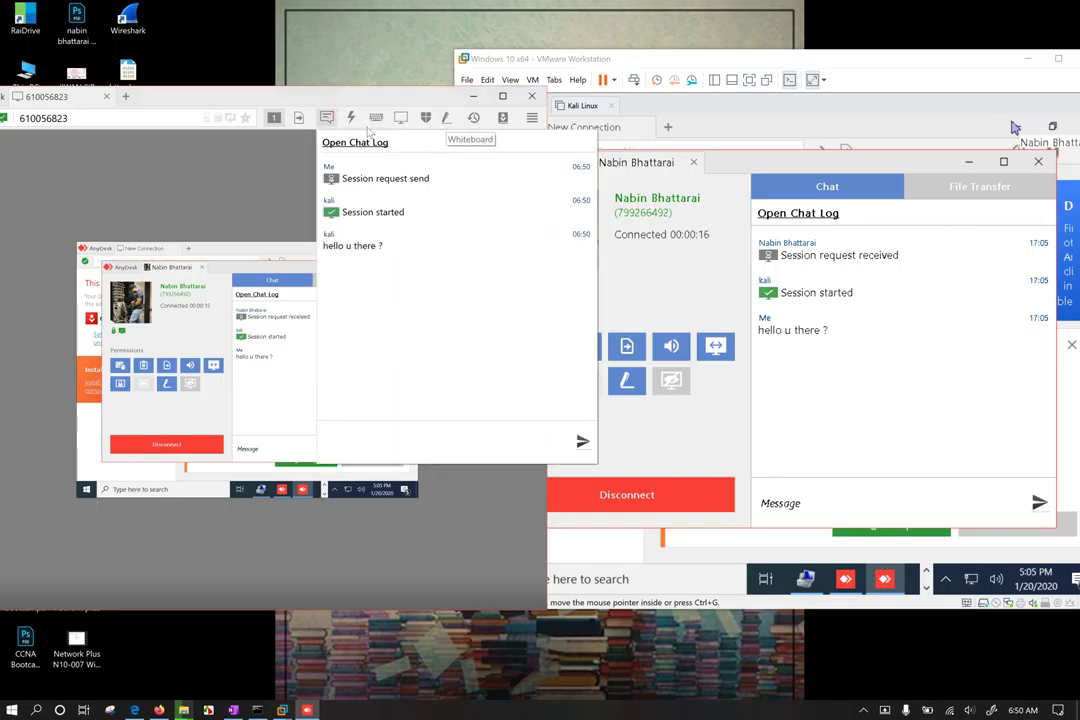
left_click(446, 117)
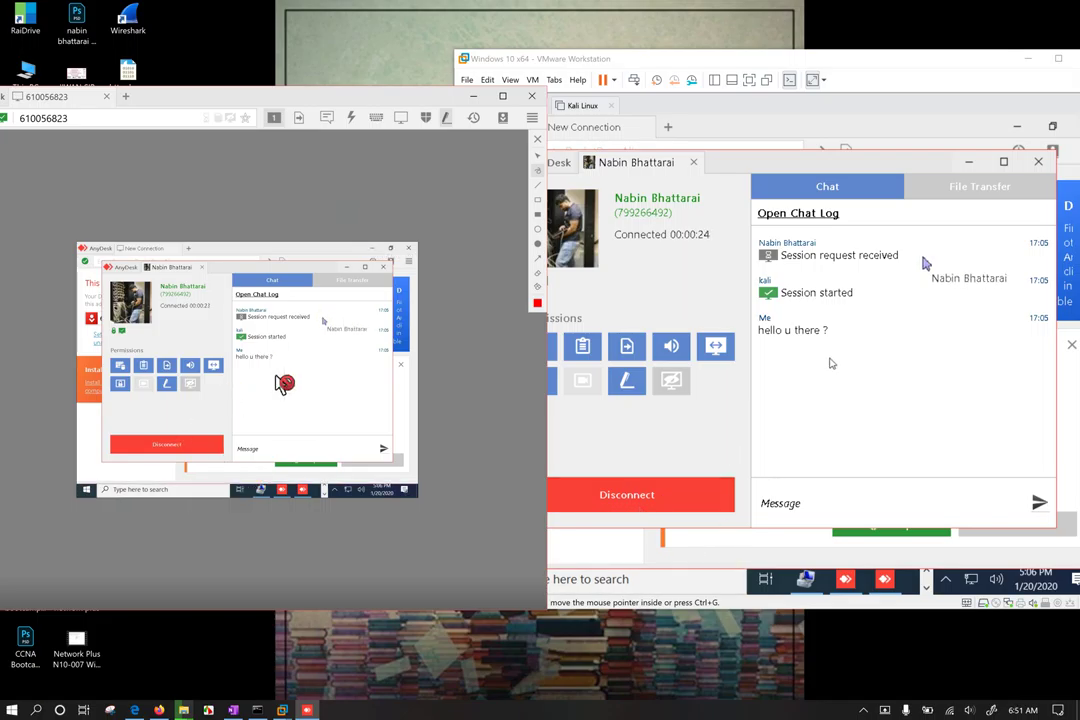
left_click(426, 118)
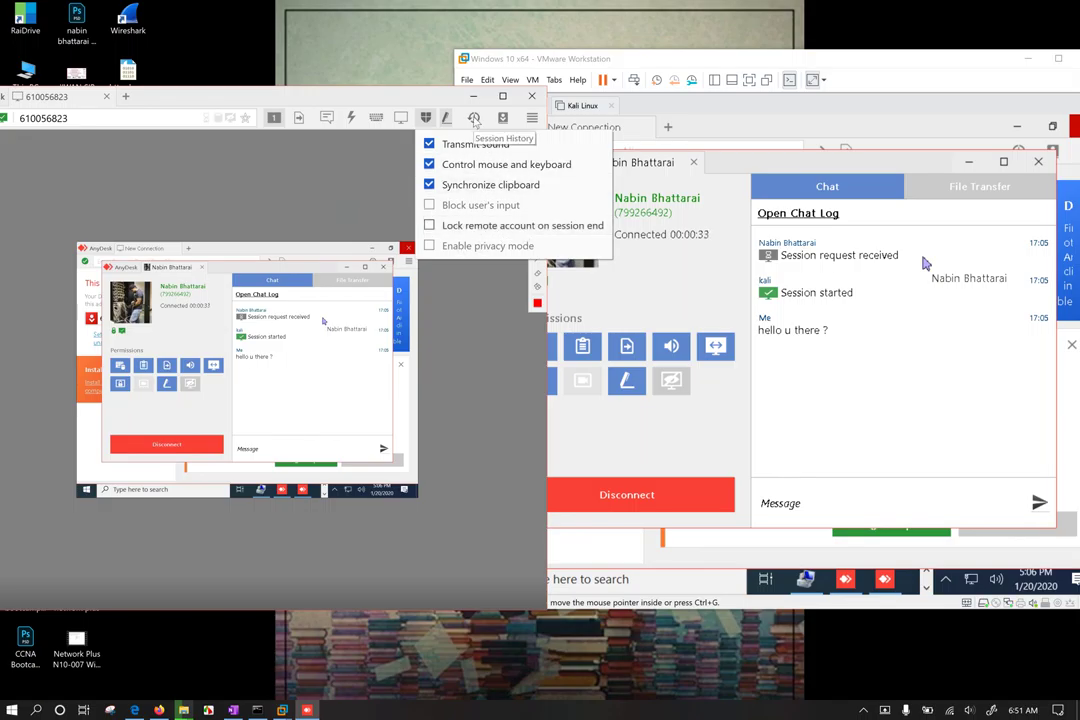
left_click(533, 118)
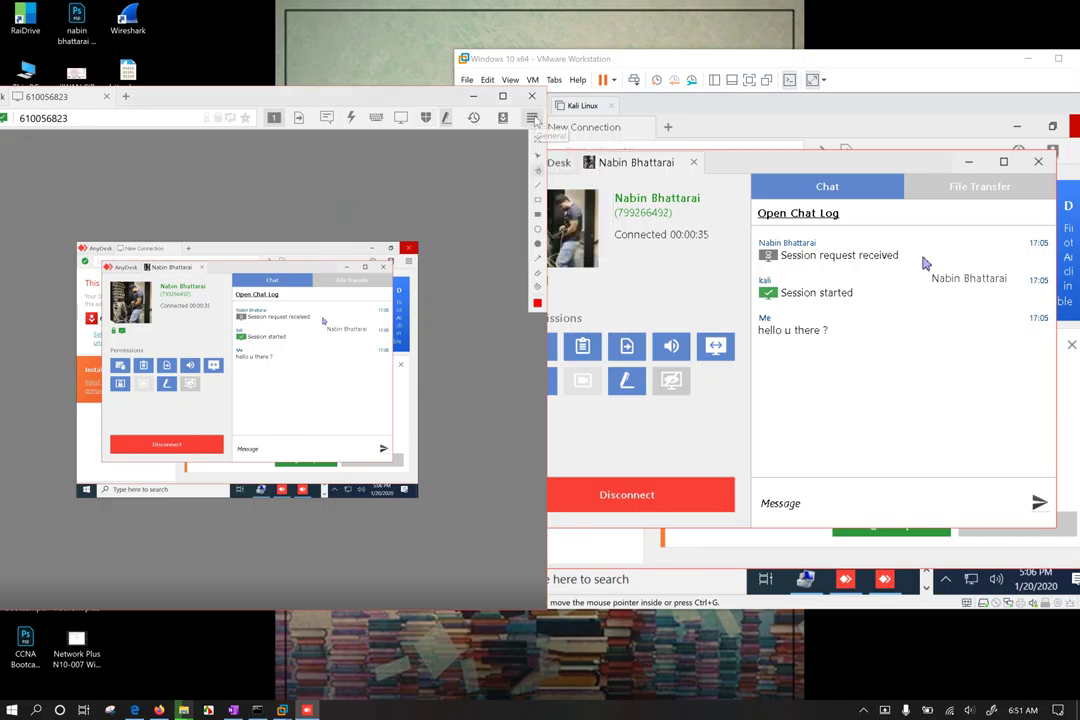
left_click(533, 118)
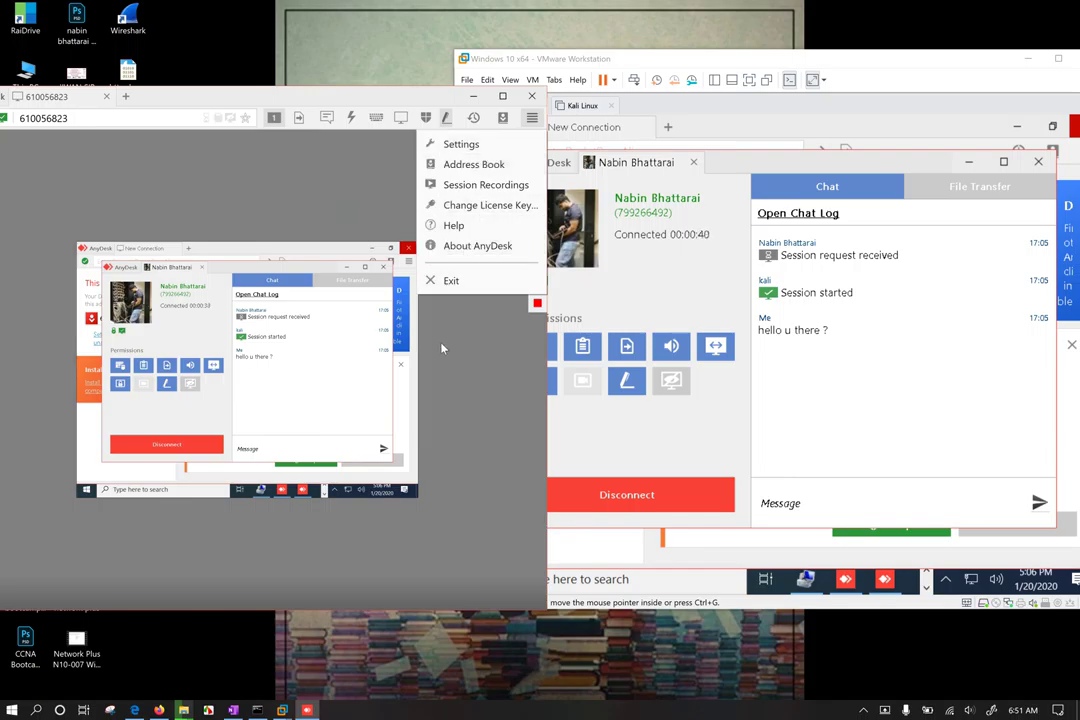
left_click(348, 119)
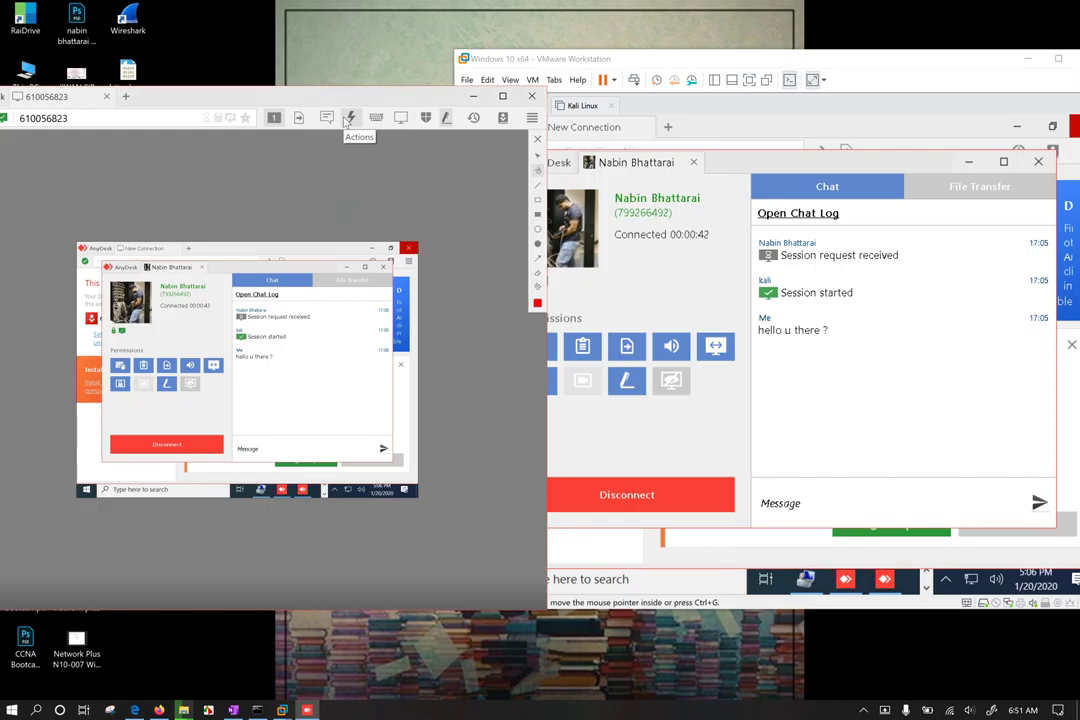
Cancel the Switch Sides request and maximize the session window.
left_click(348, 119)
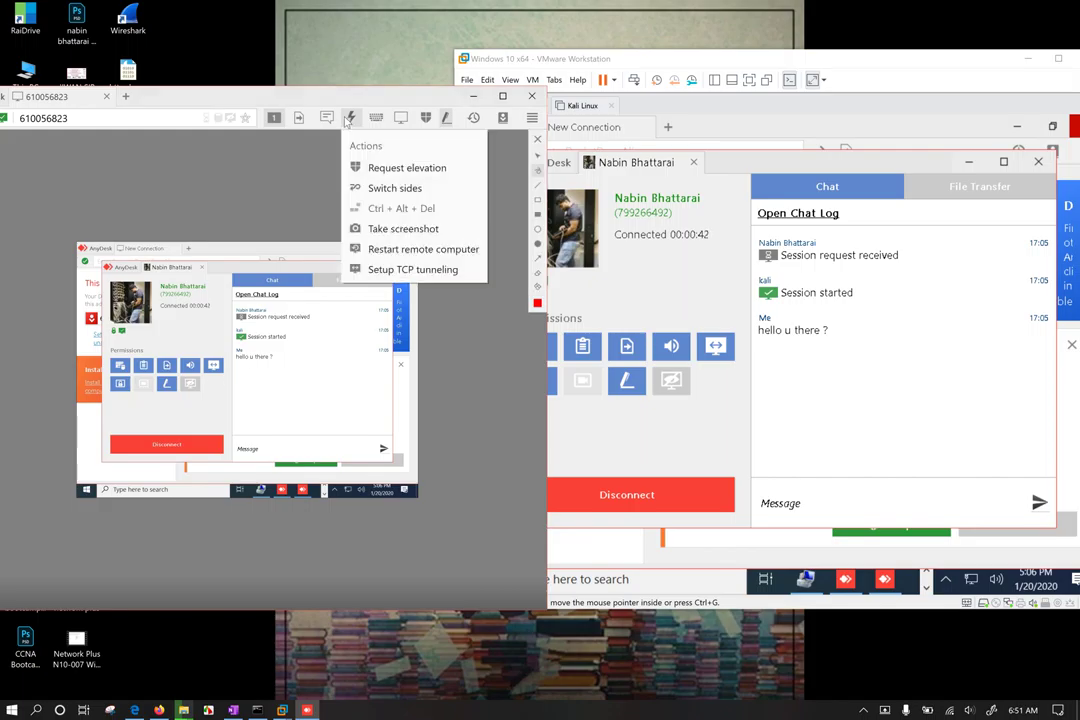
left_click(398, 189)
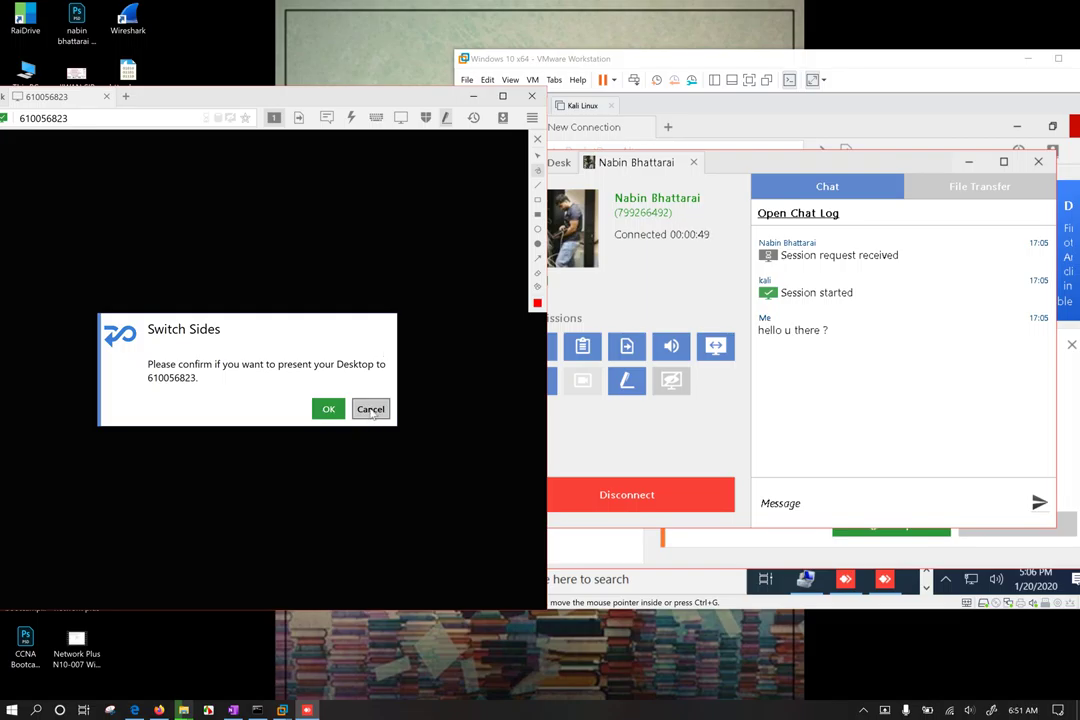
left_click(371, 410)
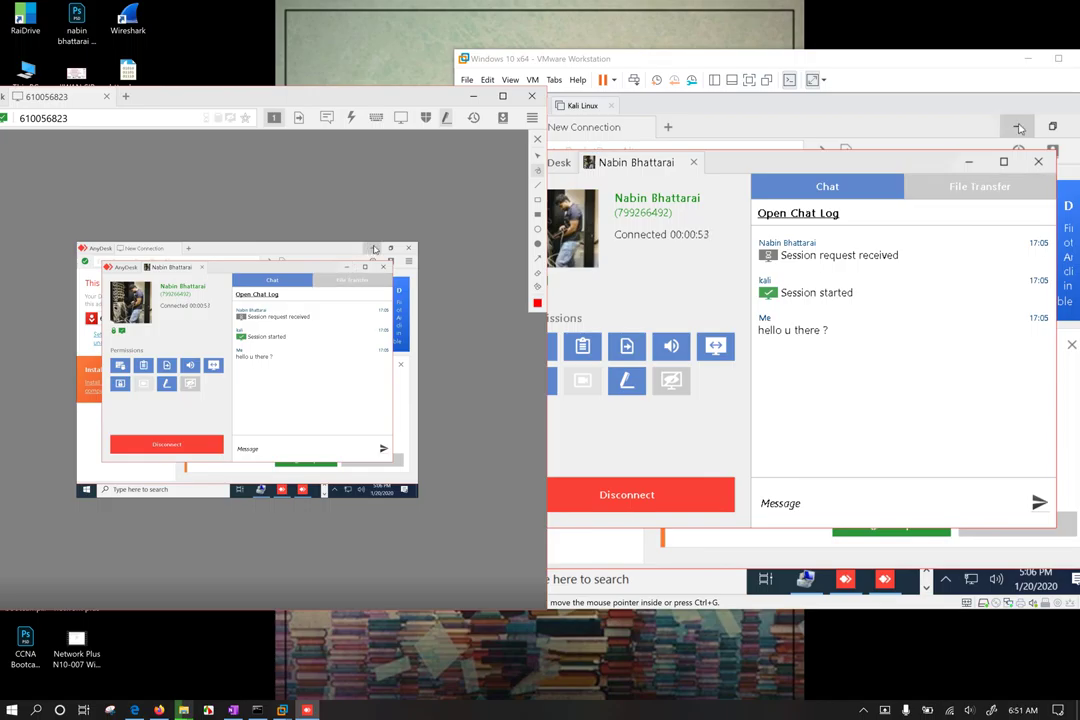
double_click(425, 96)
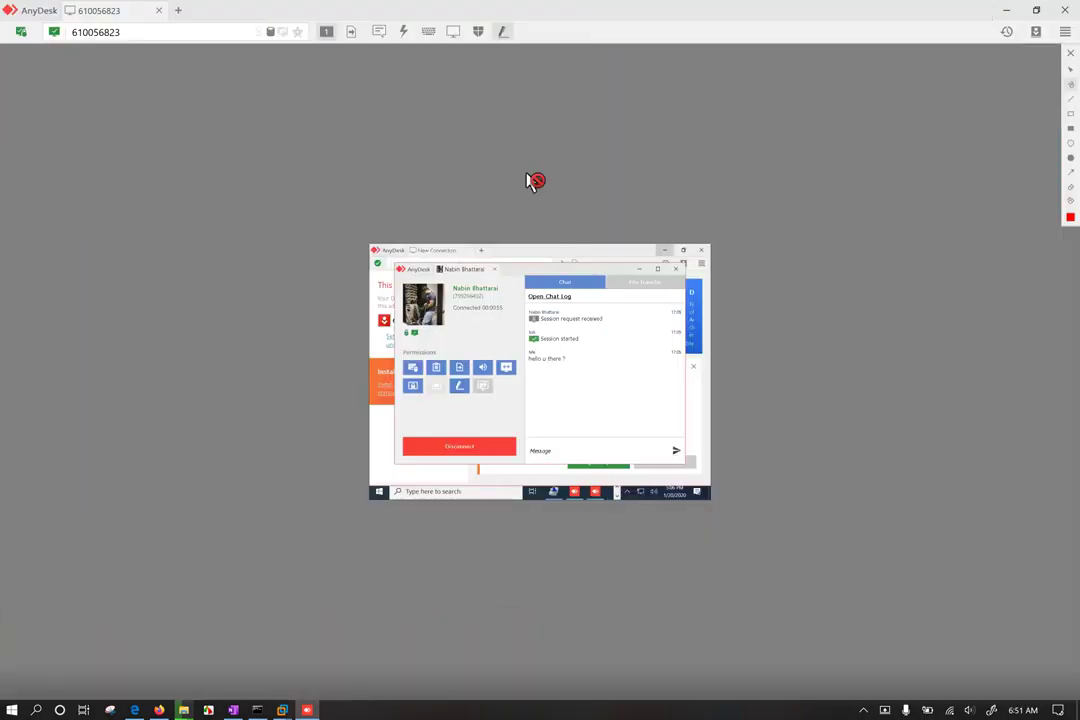
Set View Mode to Original, then let the remote resolution adapt to the window.
left_click(453, 31)
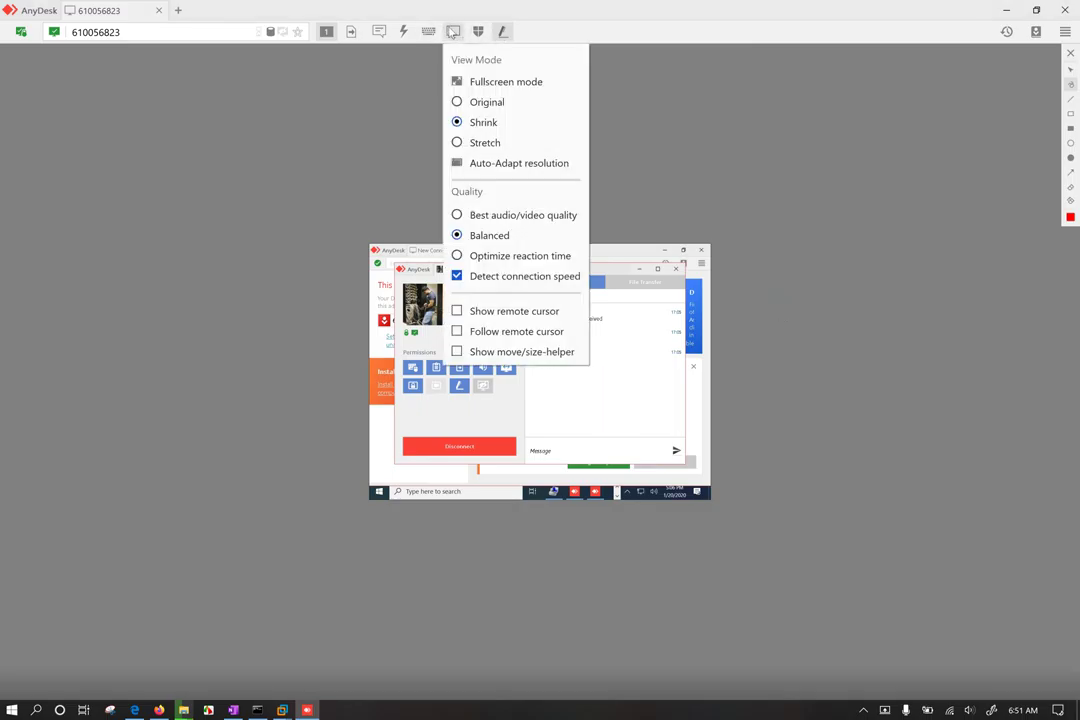
left_click(509, 104)
left_click(454, 33)
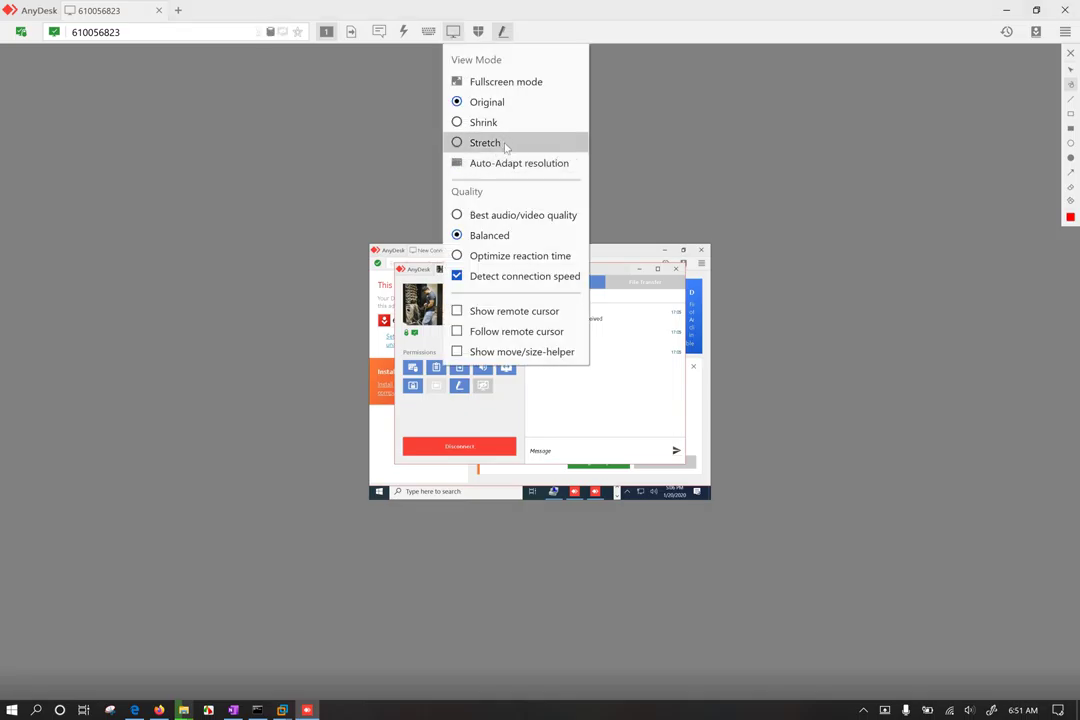
left_click(538, 168)
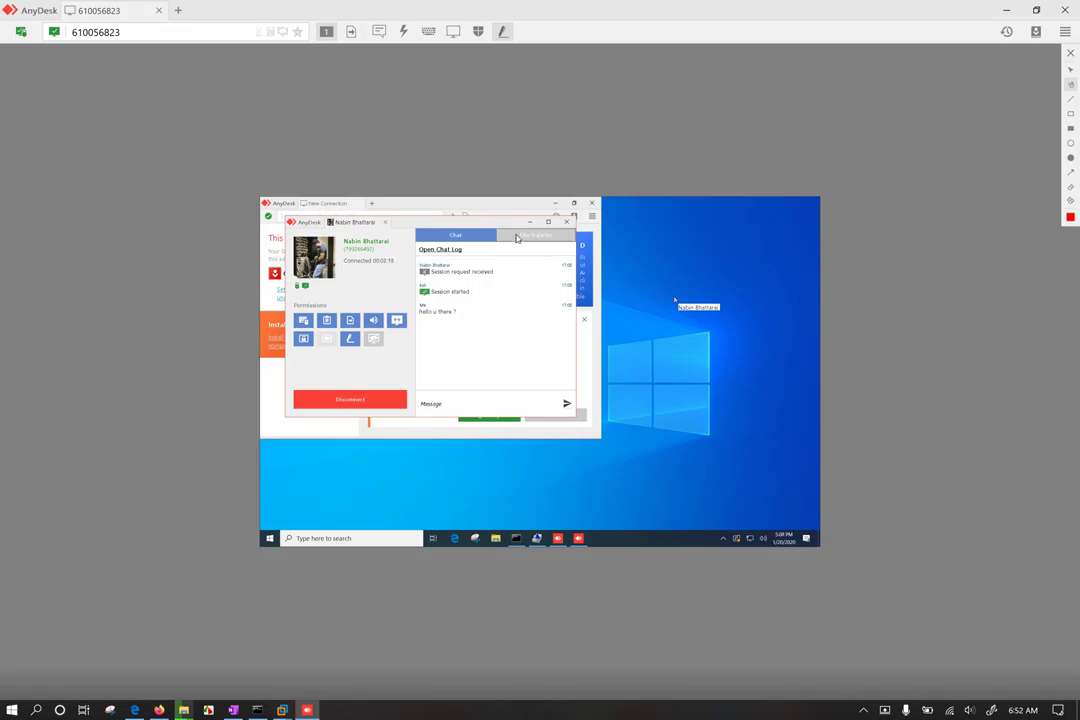
Try to open the remote File Transfer page in the session window.
left_click_drag(514, 236, 612, 232)
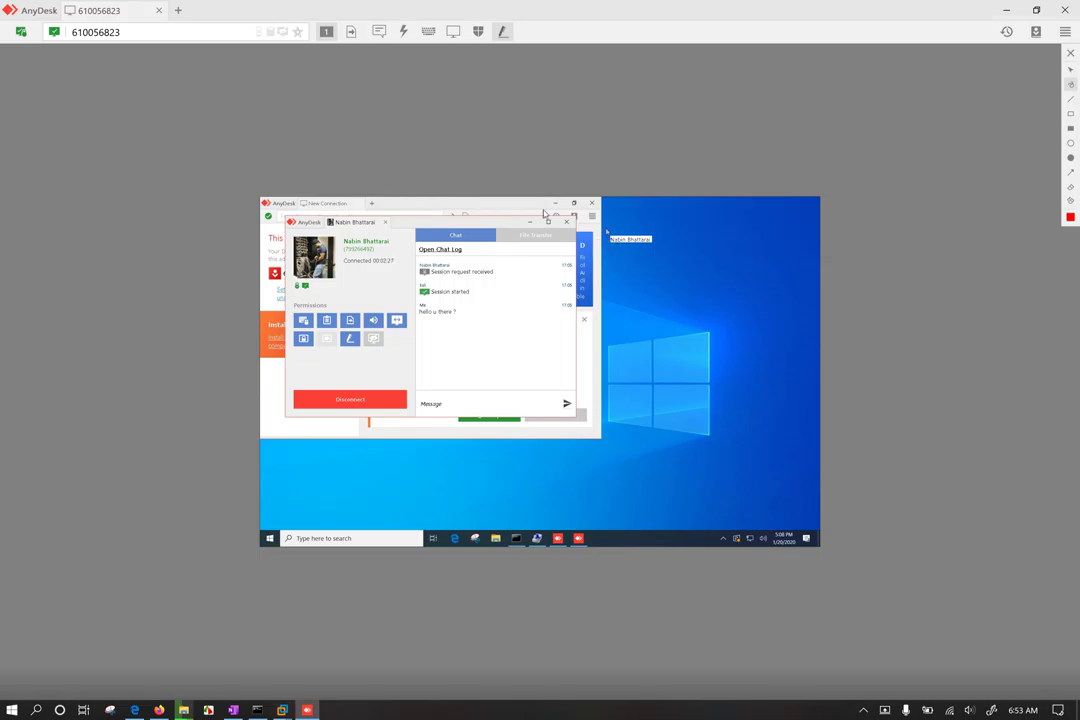
left_click(547, 296)
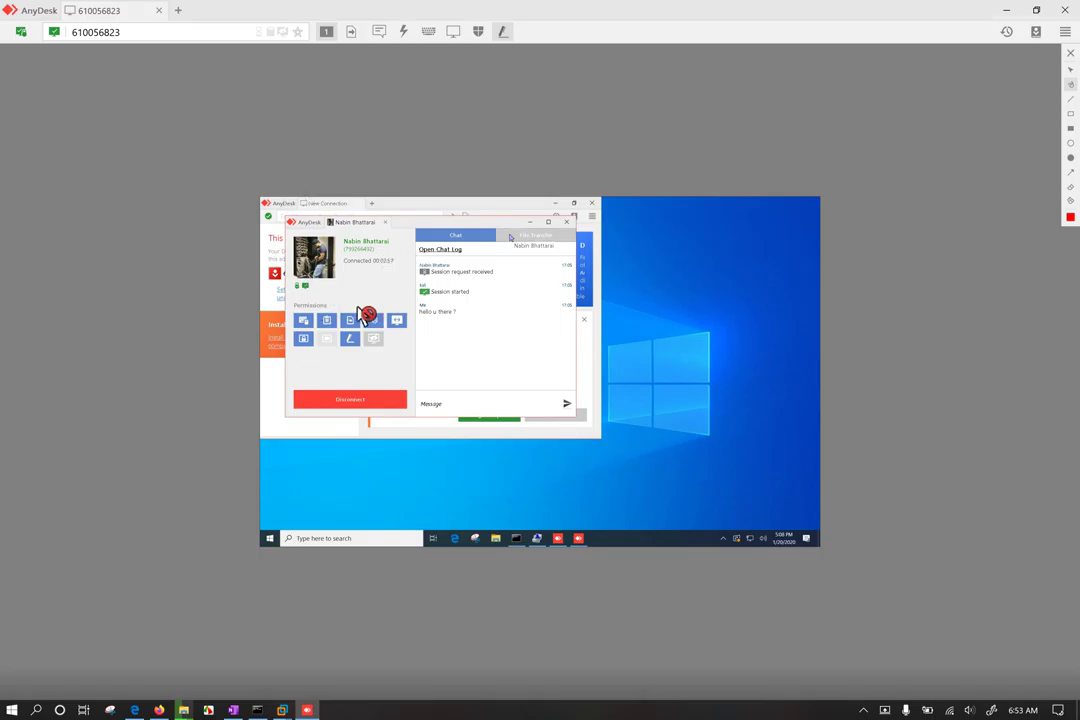
Minimize the session and choose Power Off for the Windows 10 x64 VM.
left_click(1006, 10)
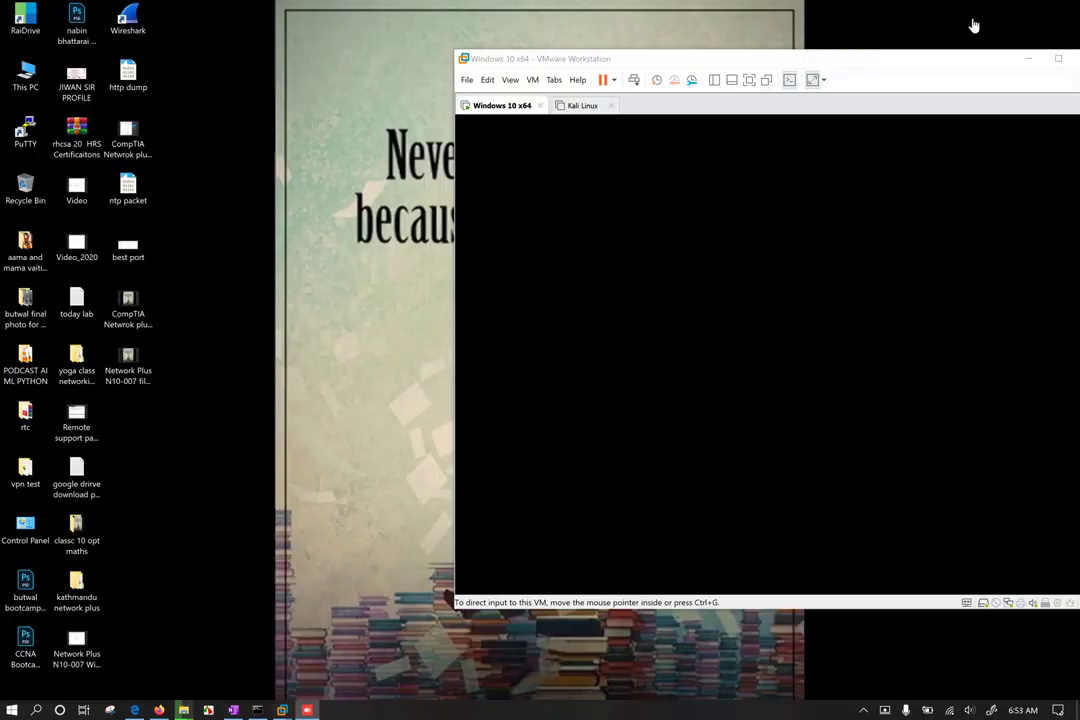
left_click(699, 303)
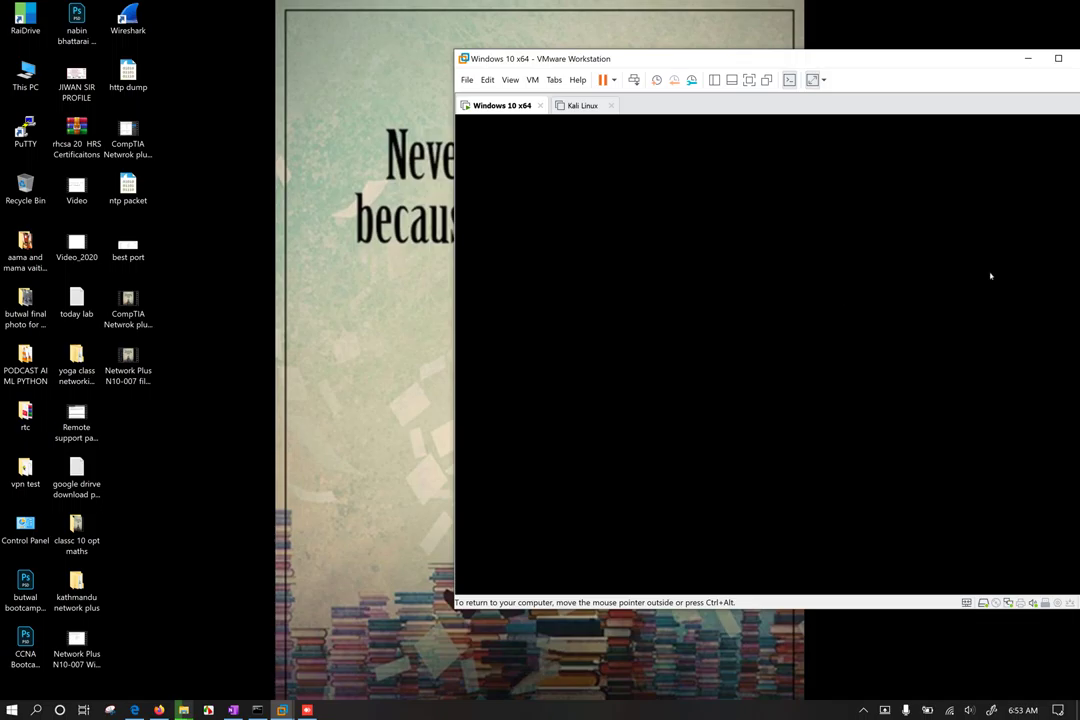
left_click_drag(911, 62, 807, 79)
left_click(510, 97)
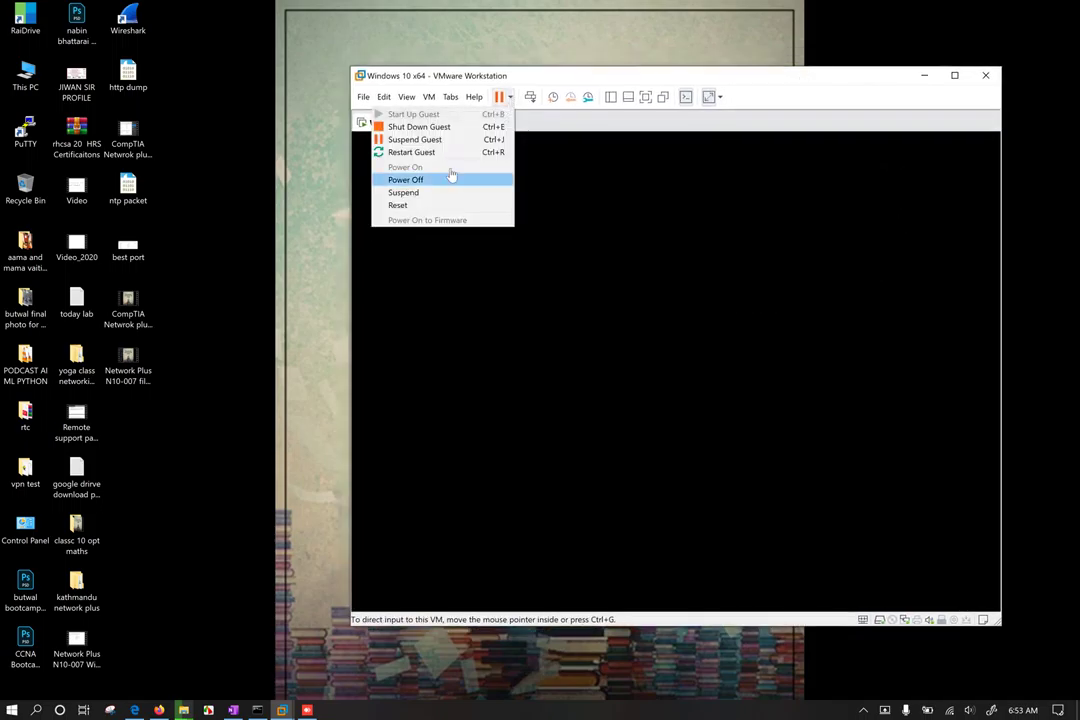
left_click(420, 183)
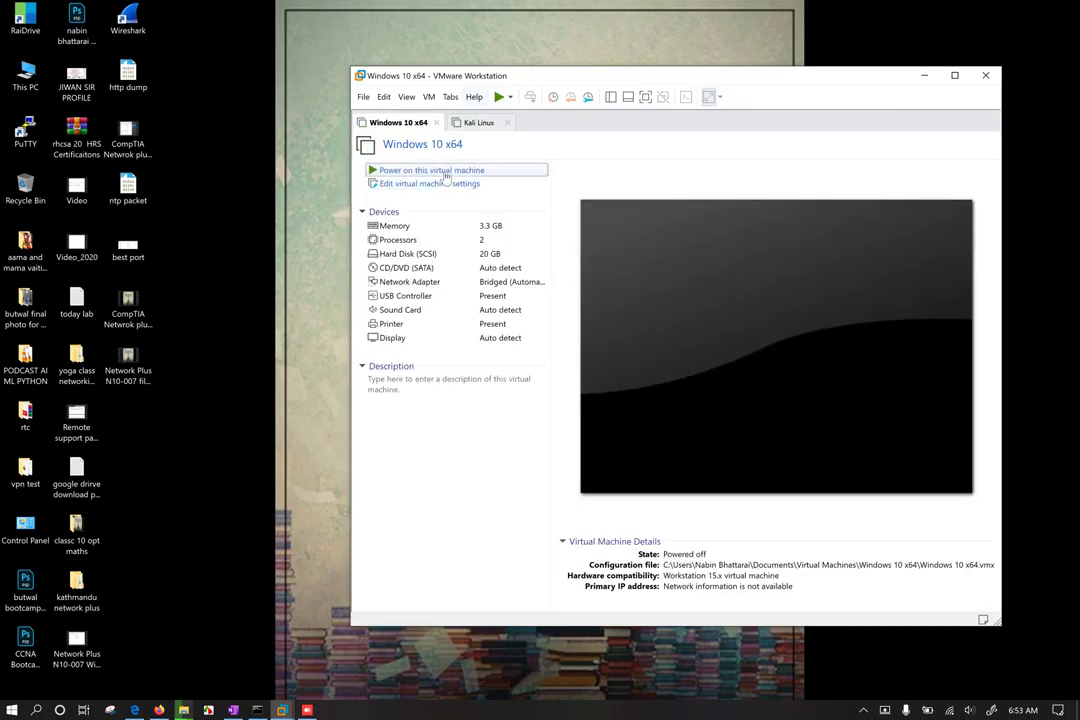
Power the VM back on, minimize VMware and dismiss the device connection warning.
left_click(378, 143)
left_click(924, 75)
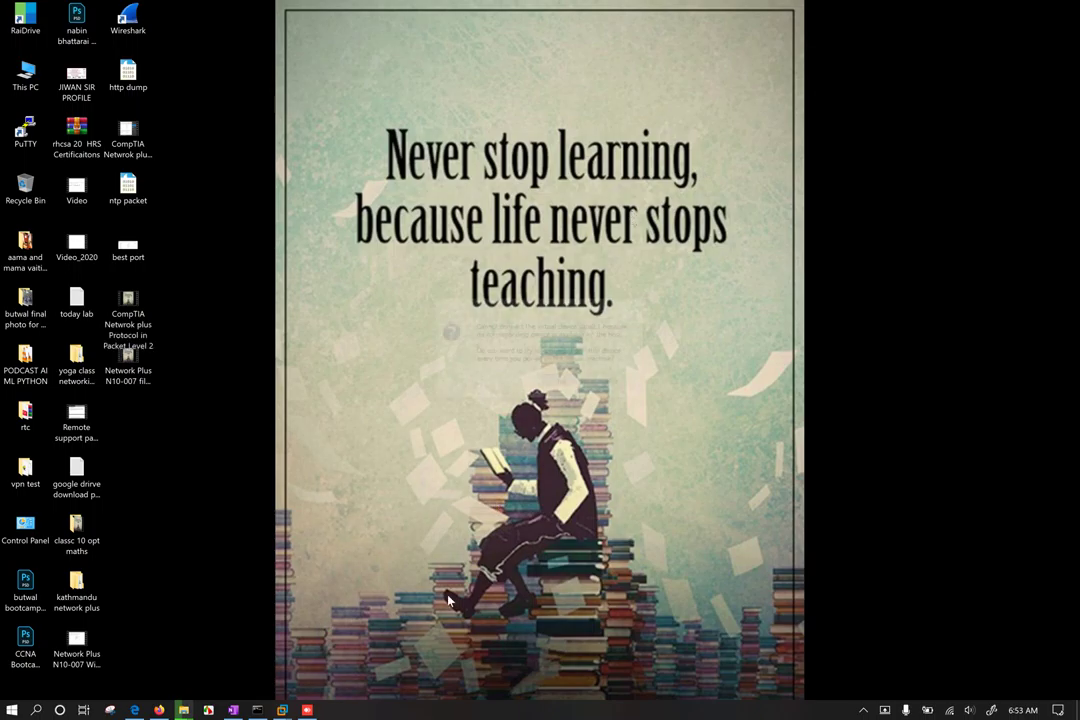
key("Return")
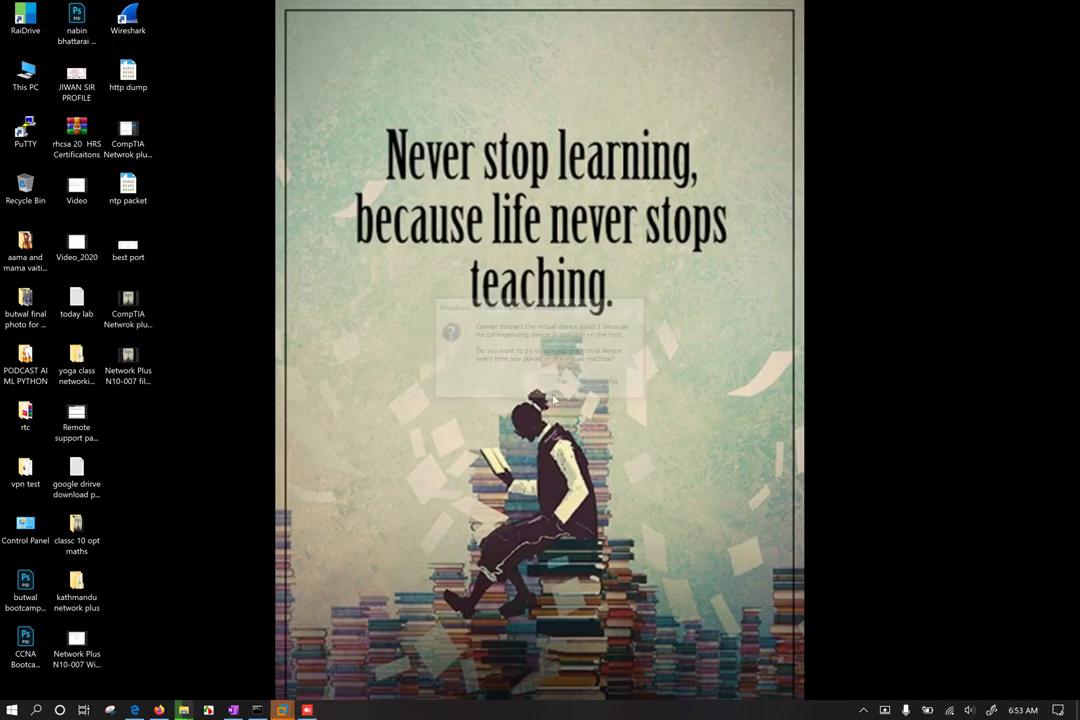
Bring AnyDesk back and acknowledge the Connection Closed notice.
left_click(307, 710)
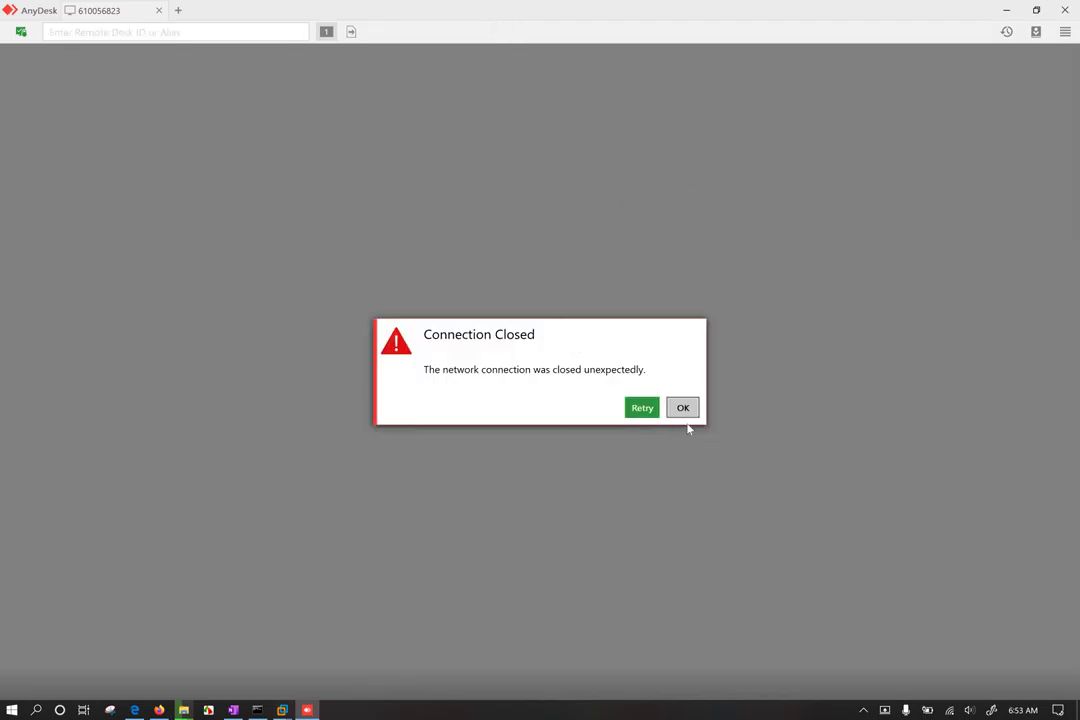
left_click(682, 407)
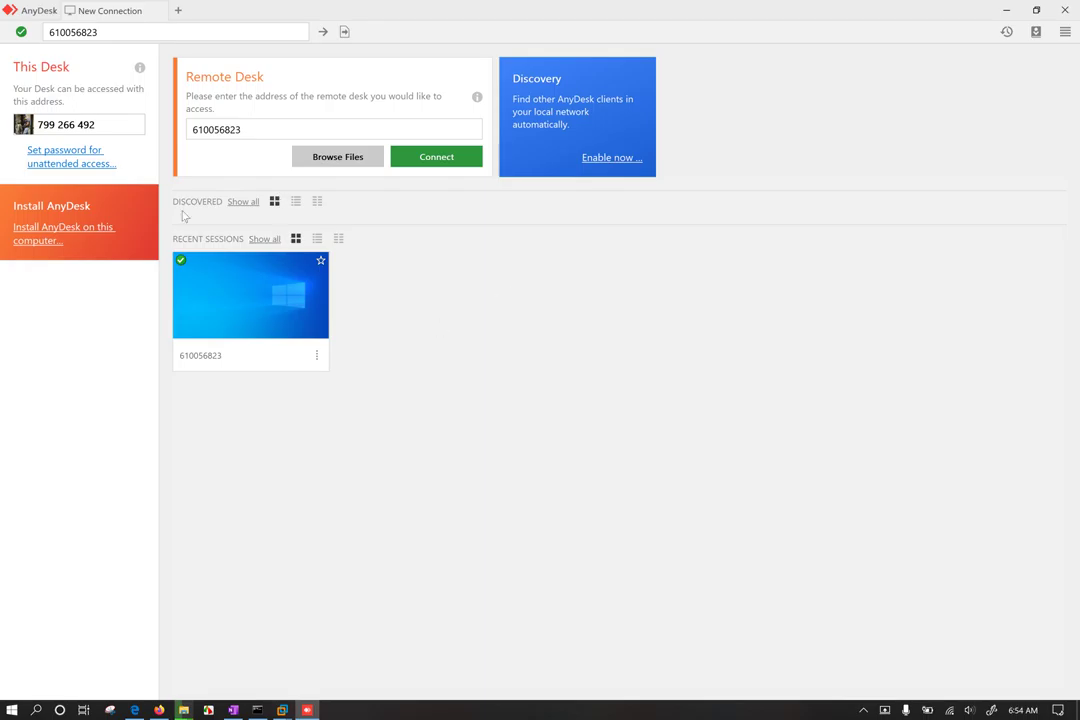
left_click(81, 165)
left_click(72, 160)
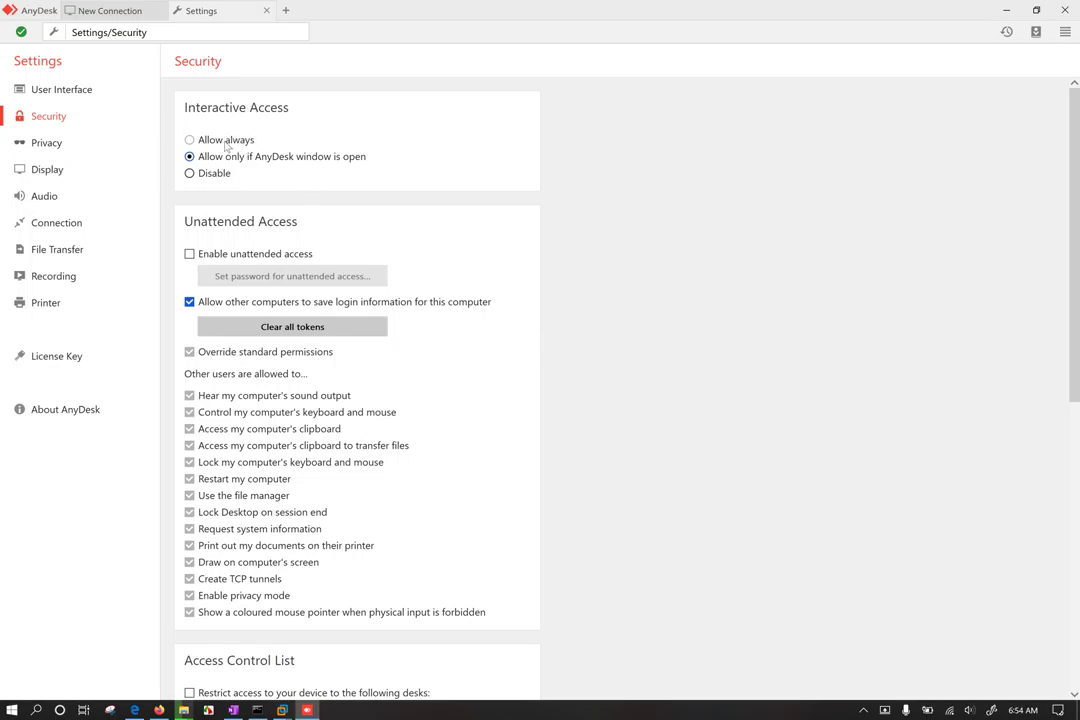
left_click(206, 260)
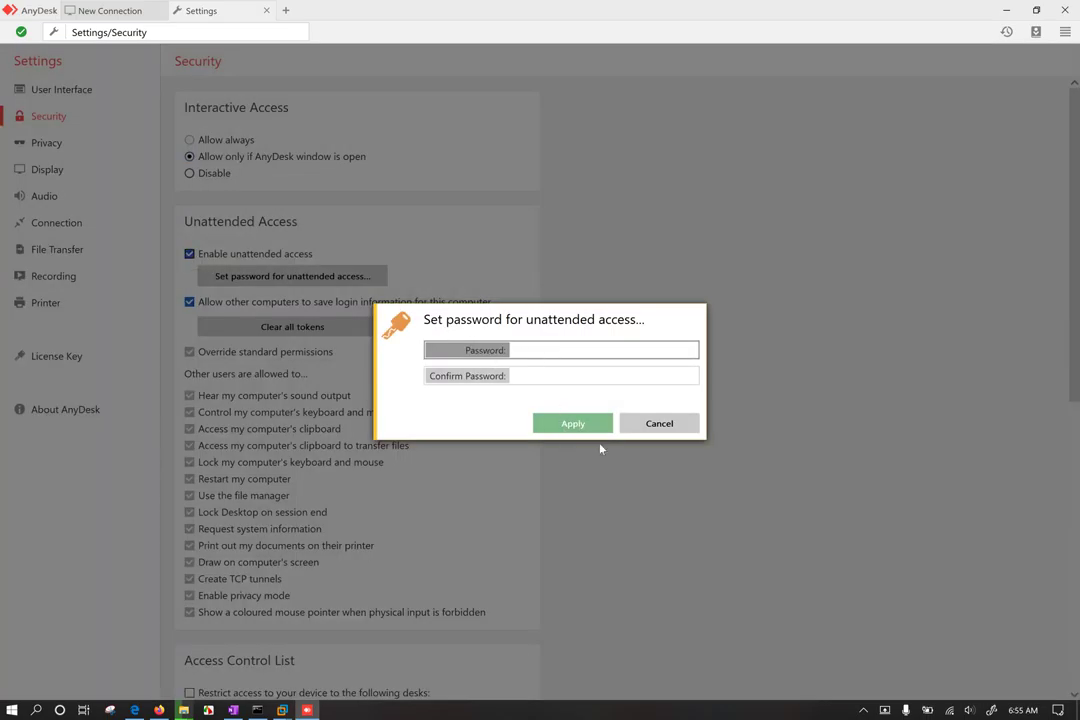
type("••••••••••")
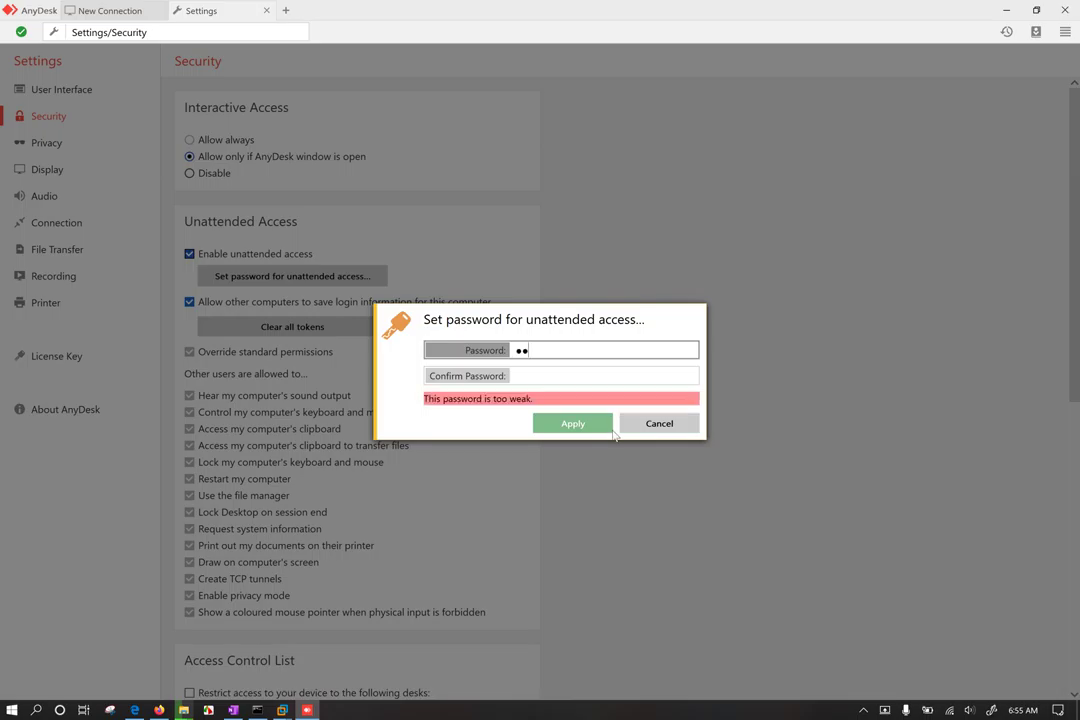
key("BackSpace")
key("BackSpace")
key("BackSpace")
key("BackSpace")
key("BackSpace")
key("BackSpace")
key("BackSpace")
key("BackSpace")
key("BackSpace")
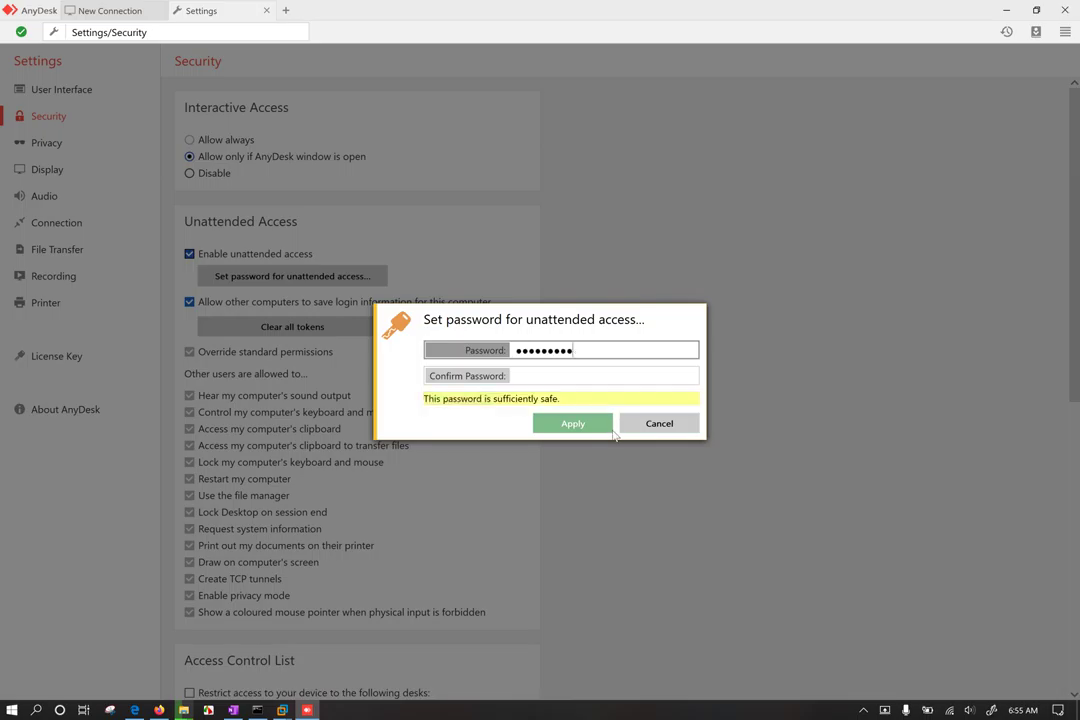
type("••••••••")
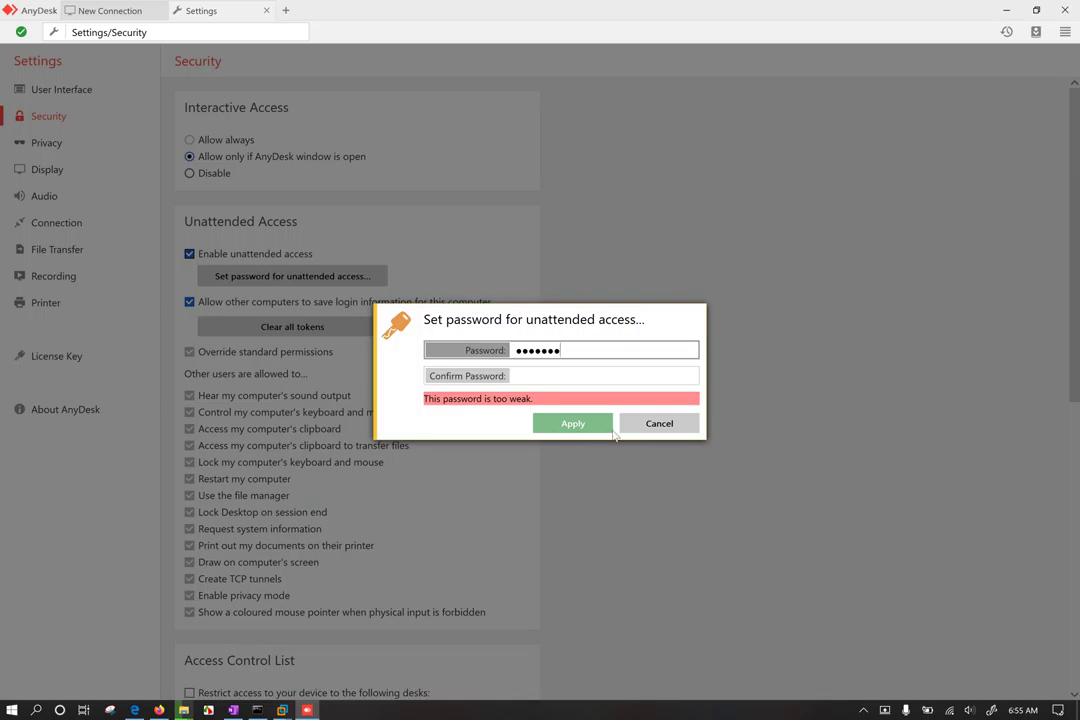
key("Tab")
type("•••••••••")
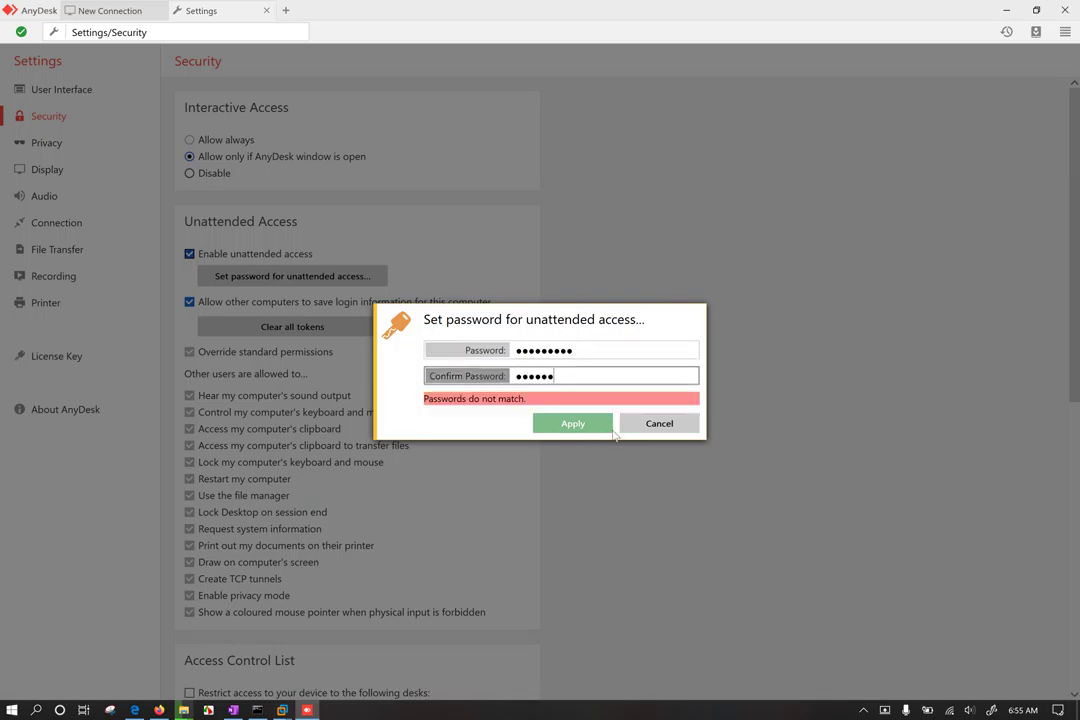
left_click(587, 428)
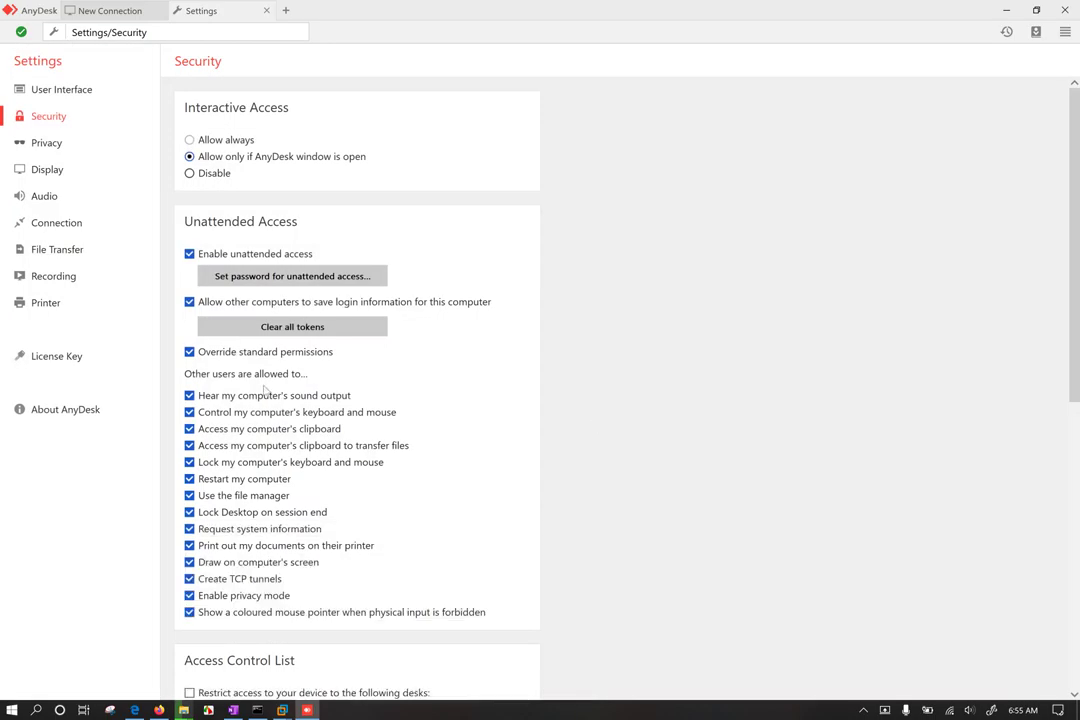
Tick then untick 'Restrict access to your device' in Security, leaving access unrestricted.
scroll(330, 465, "down", 3)
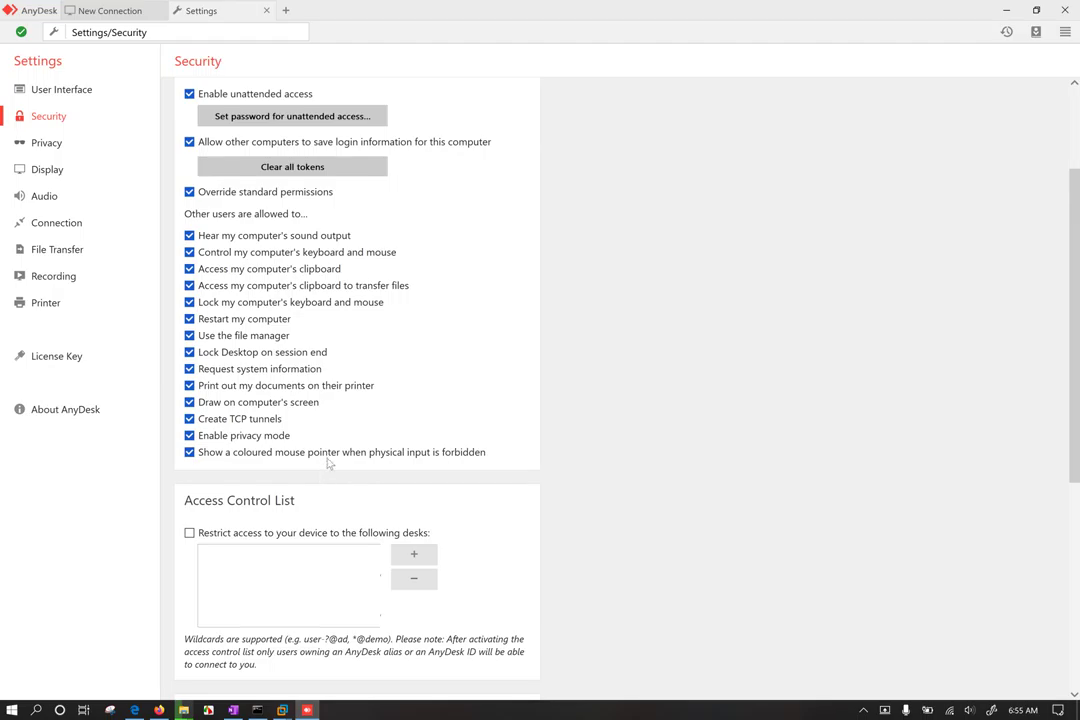
scroll(492, 479, "down", 3)
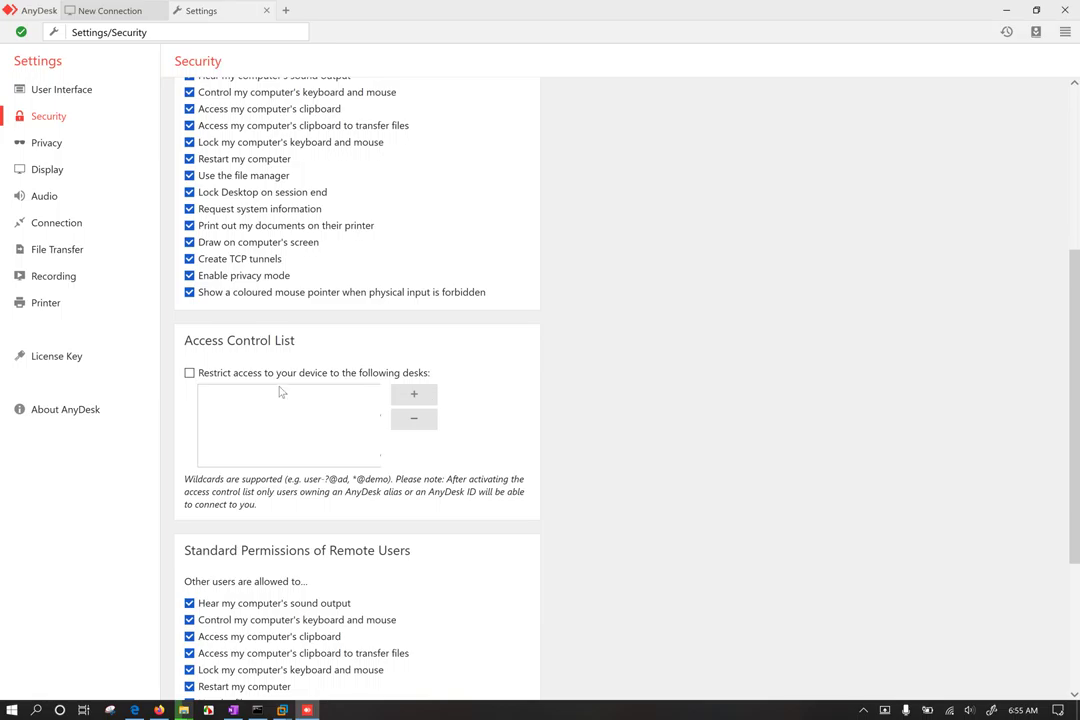
left_click(189, 373)
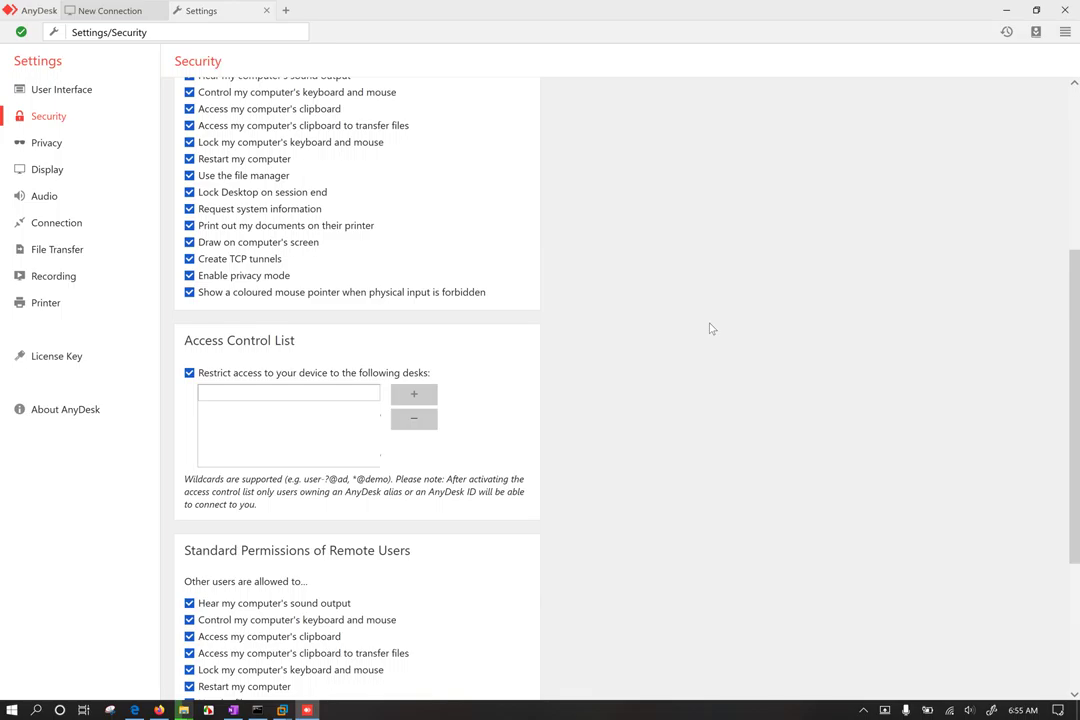
left_click(198, 375)
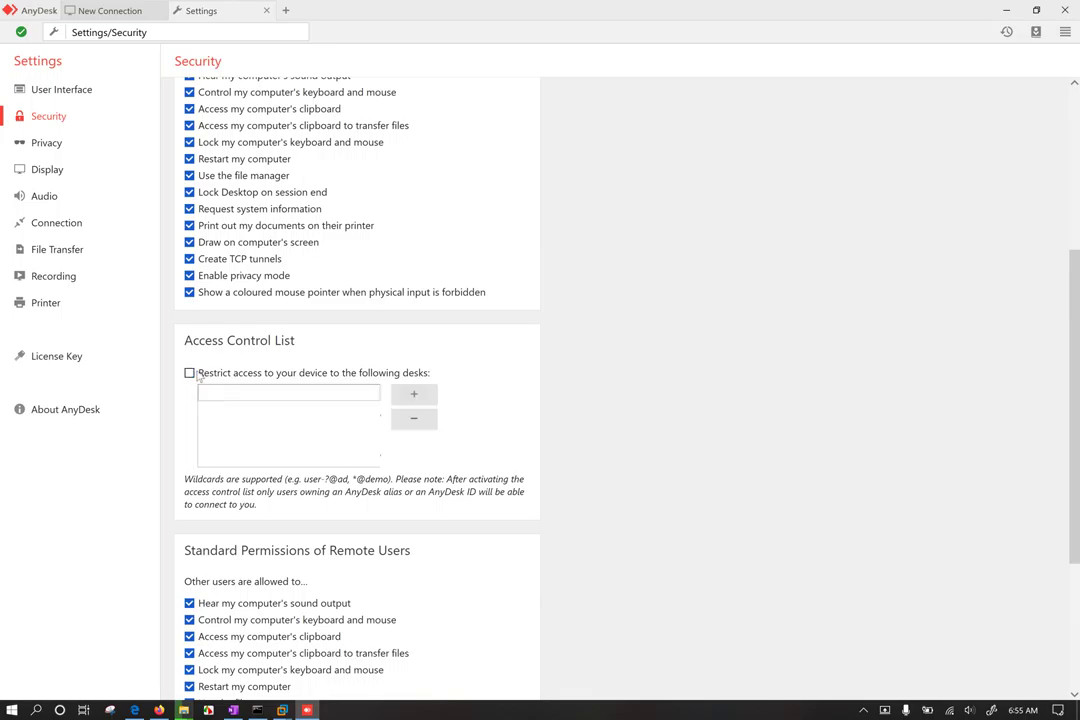
scroll(492, 441, "down", 3)
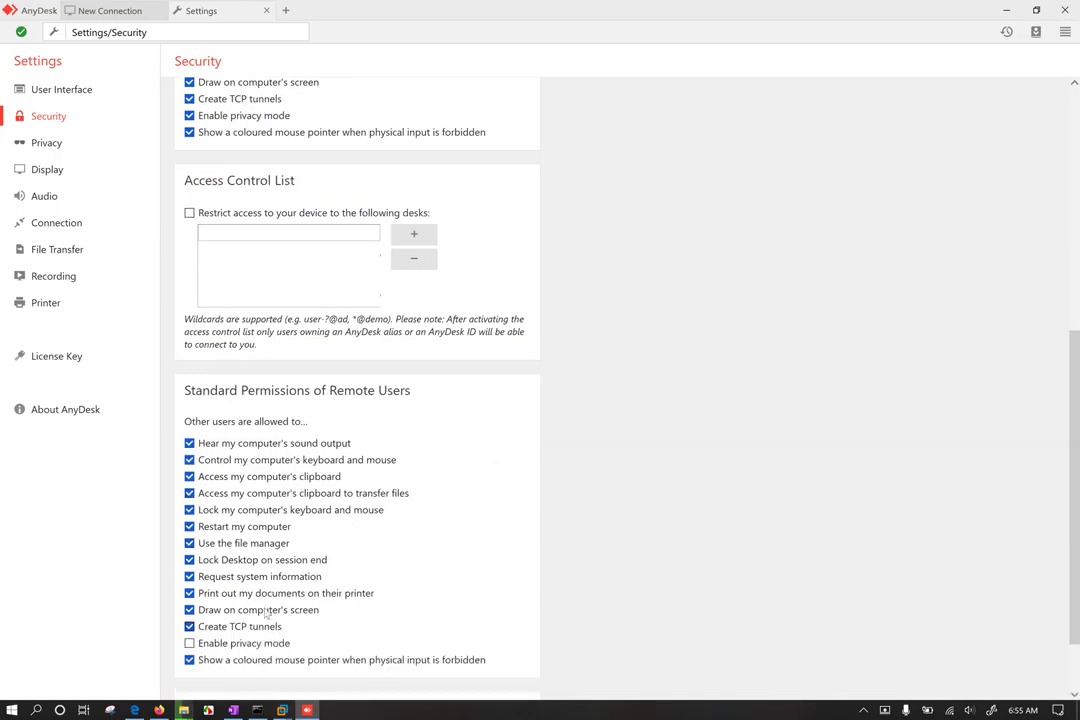
scroll(253, 600, "down", 2)
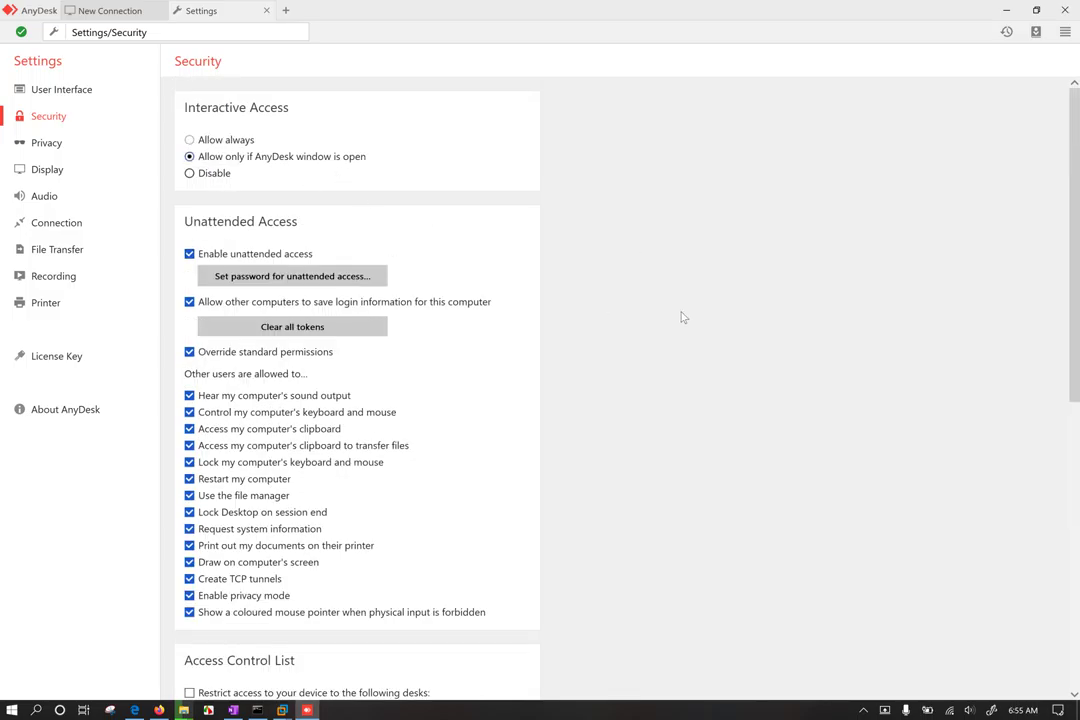
Review the Connection settings (local port 7070), toggling direct connections off and back on.
left_click(74, 197)
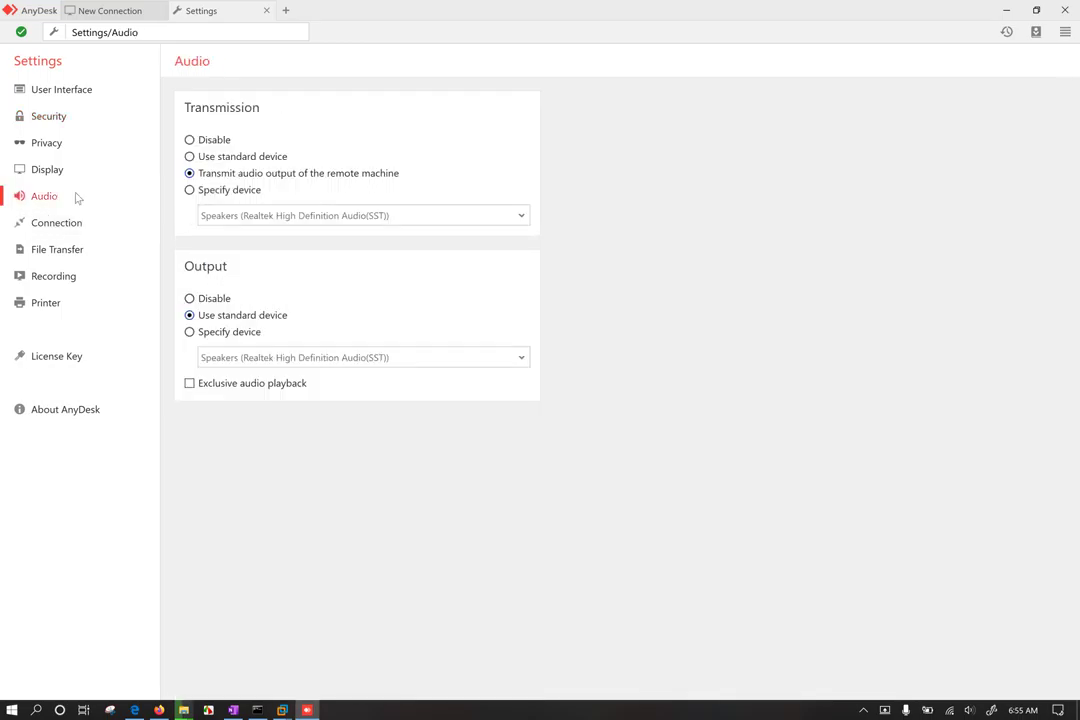
left_click(68, 230)
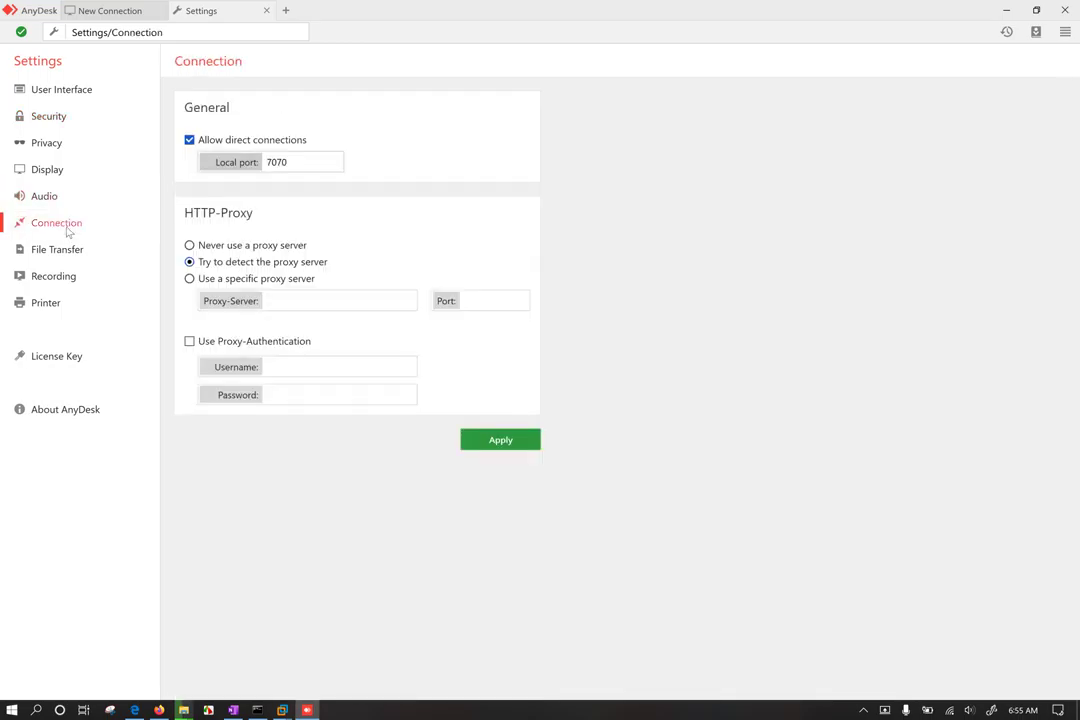
left_click_drag(309, 156, 210, 147)
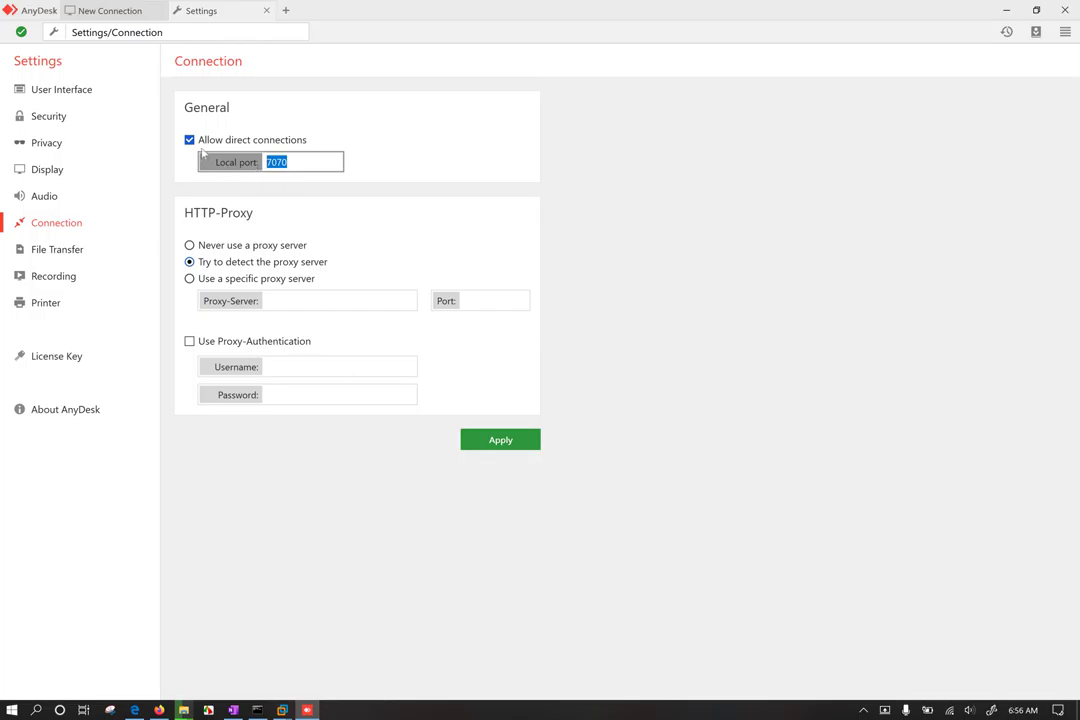
left_click(240, 140)
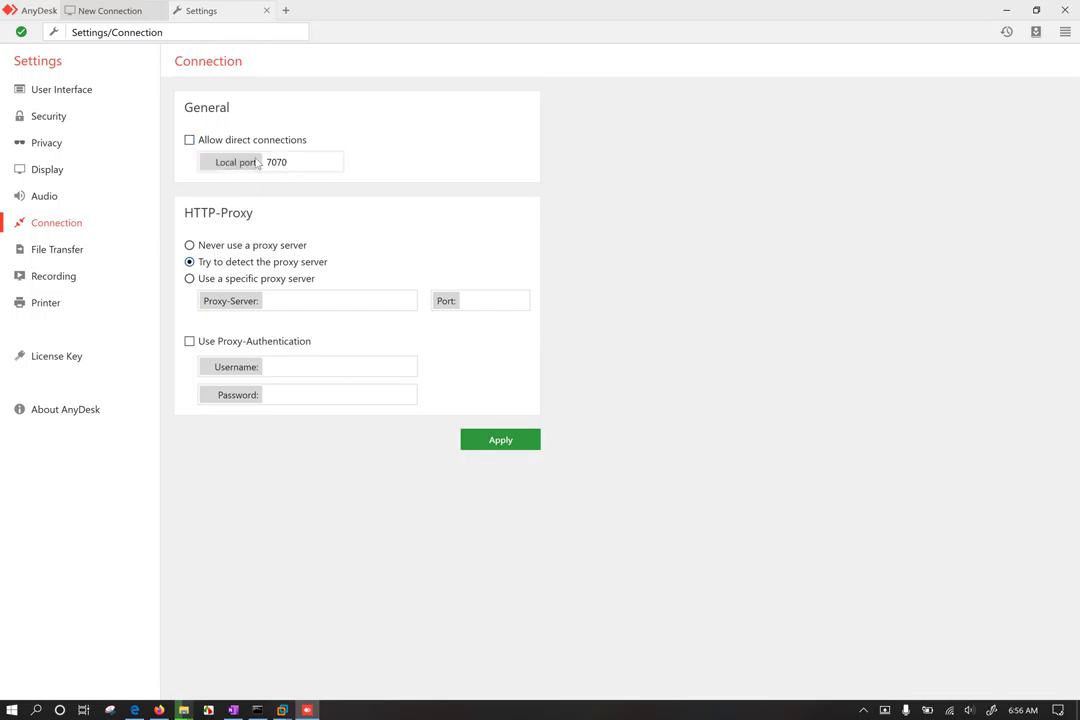
key("space")
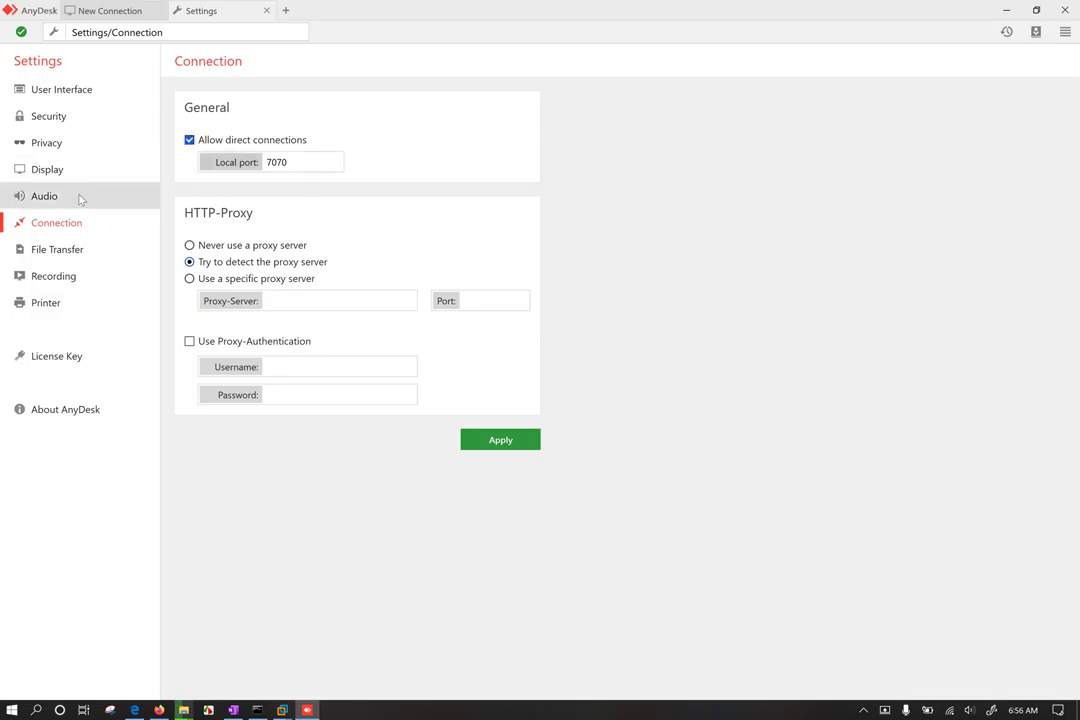
Look at Display, then enable 'Start session recording when a session starts' under Recording.
left_click(56, 178)
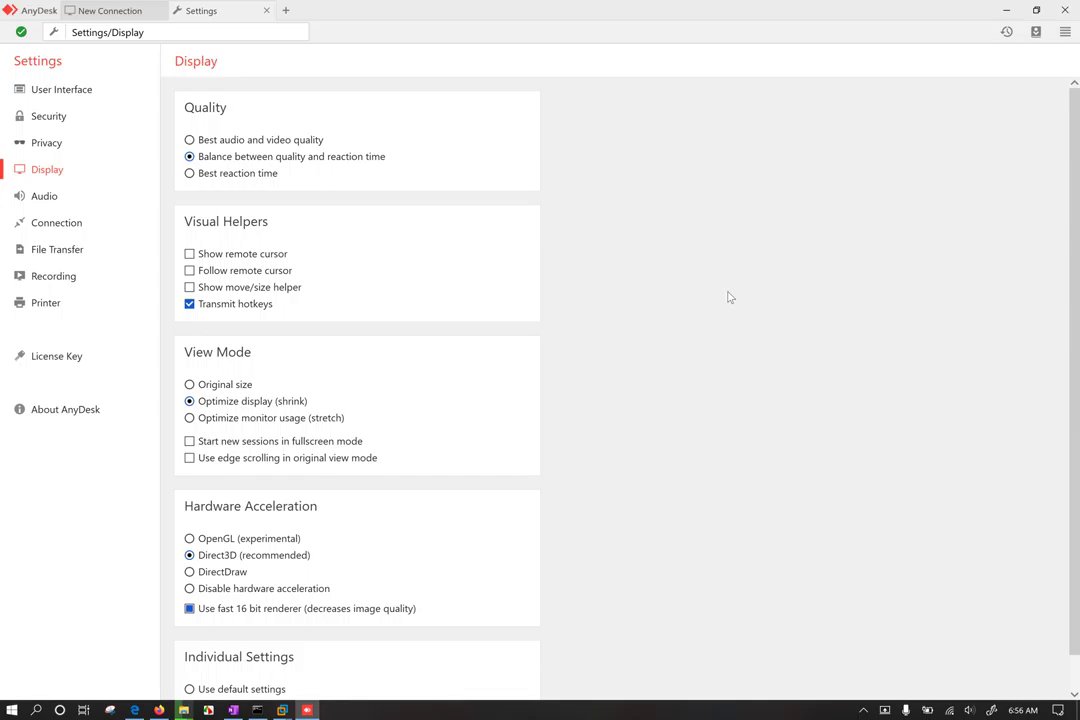
left_click(62, 276)
left_click(274, 145)
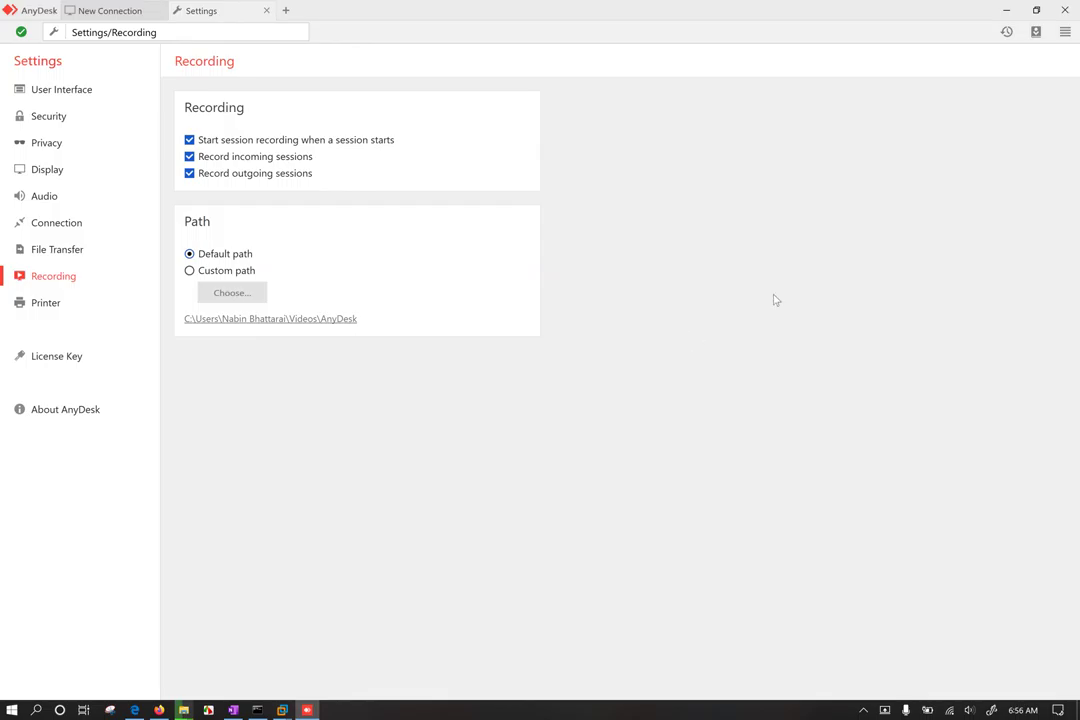
Review the Privacy, Printer and License Key settings pages.
left_click(60, 146)
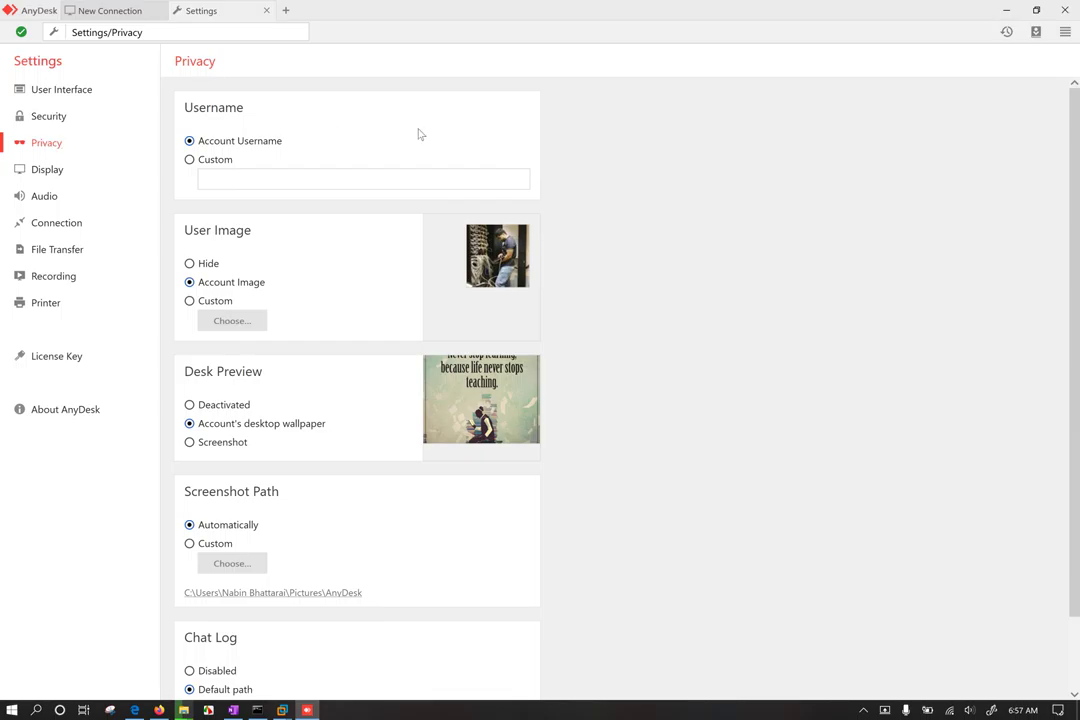
scroll(503, 384, "down", 2)
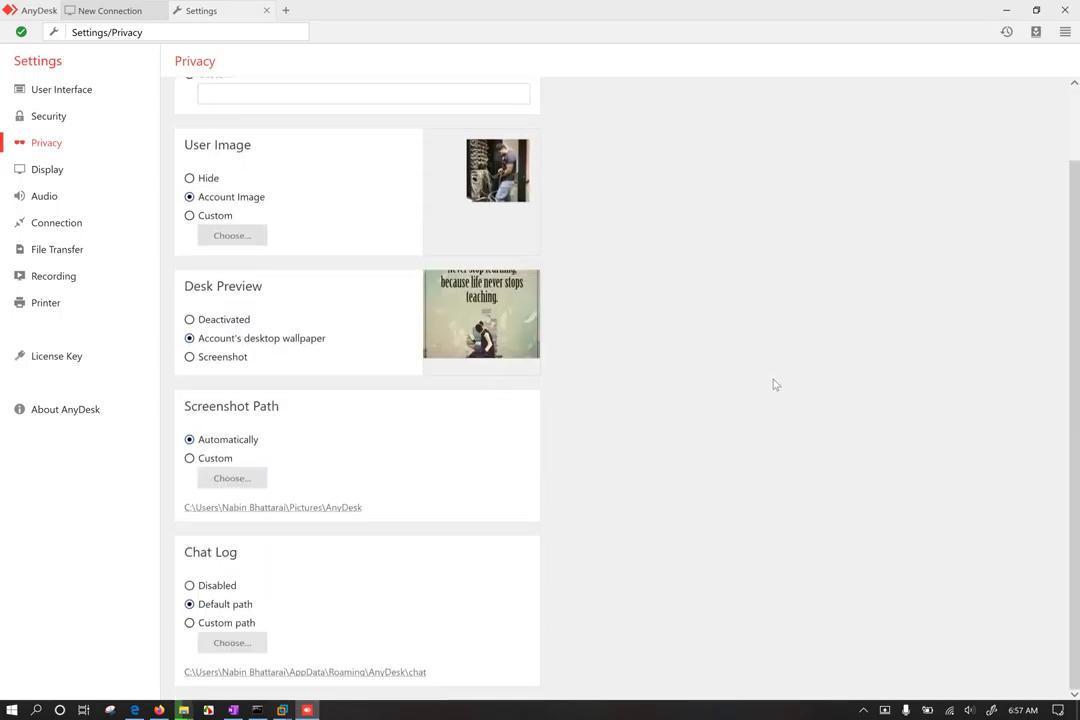
left_click(58, 310)
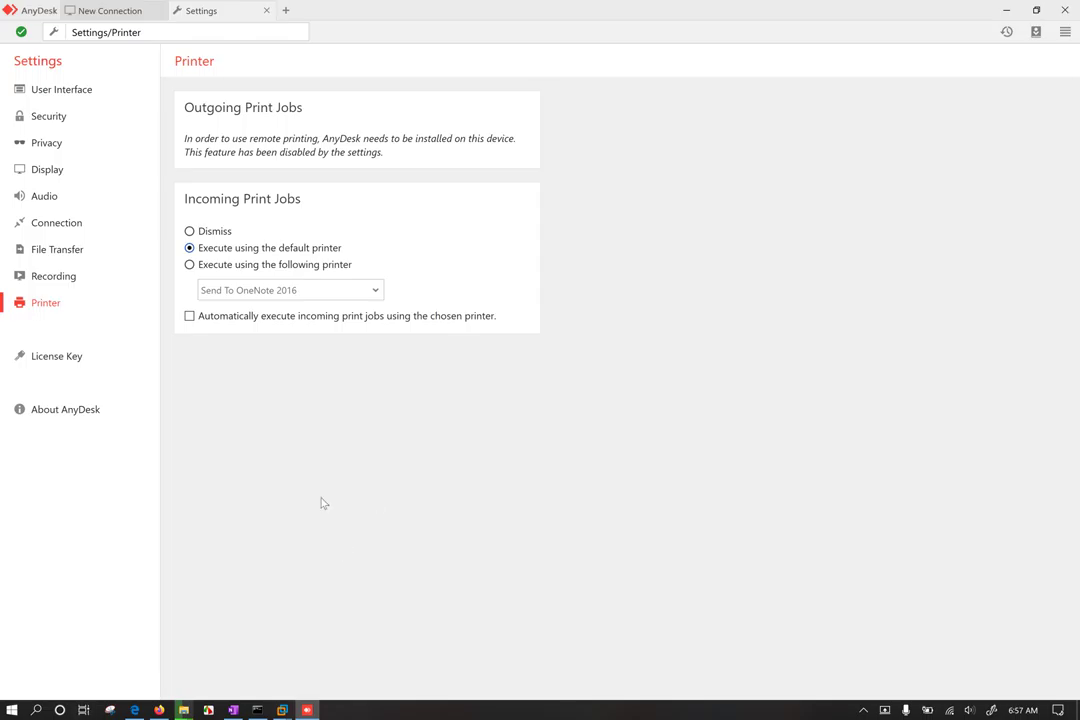
left_click(73, 357)
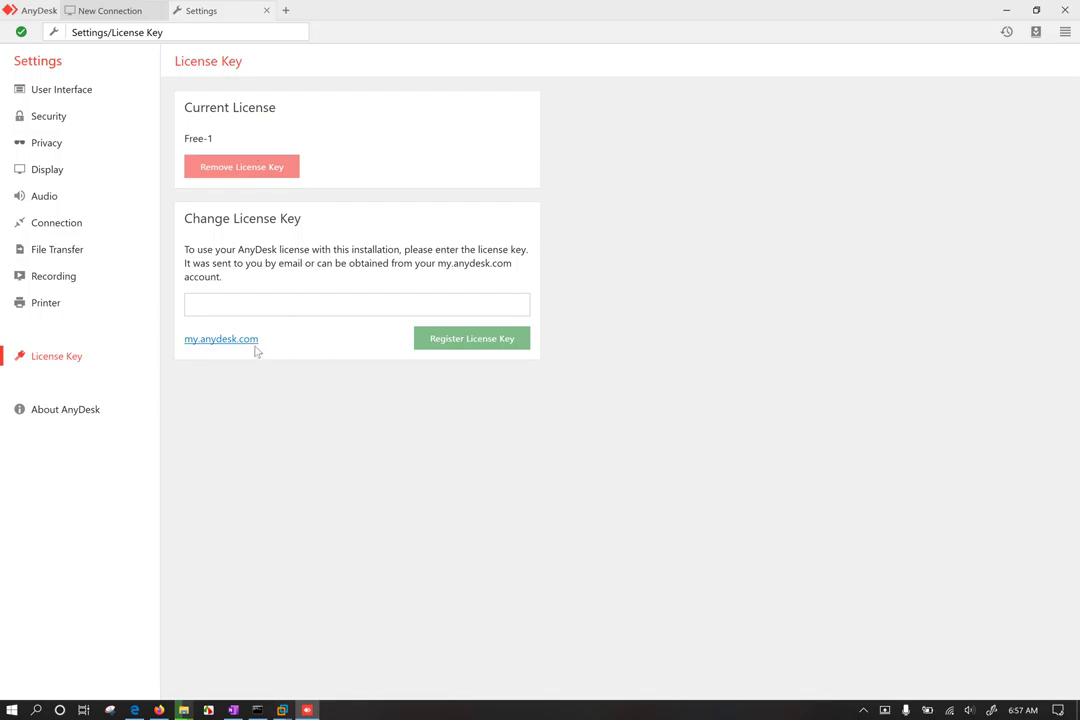
left_click(270, 306)
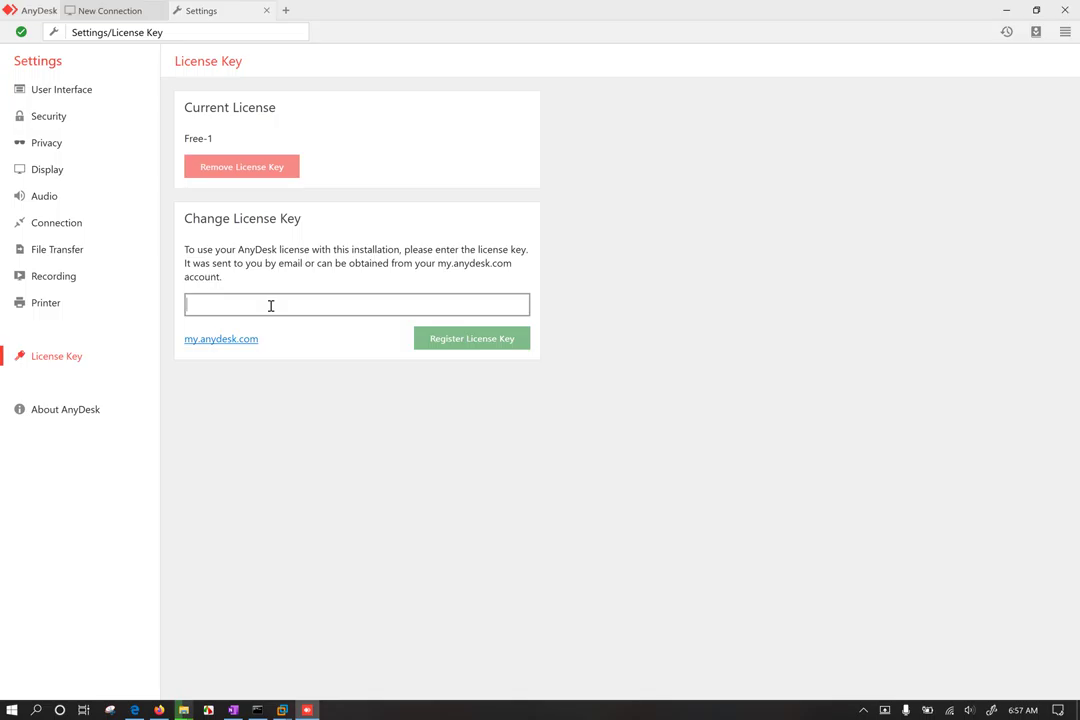
Look at User Interface and Security, then close the Settings tab.
left_click(72, 88)
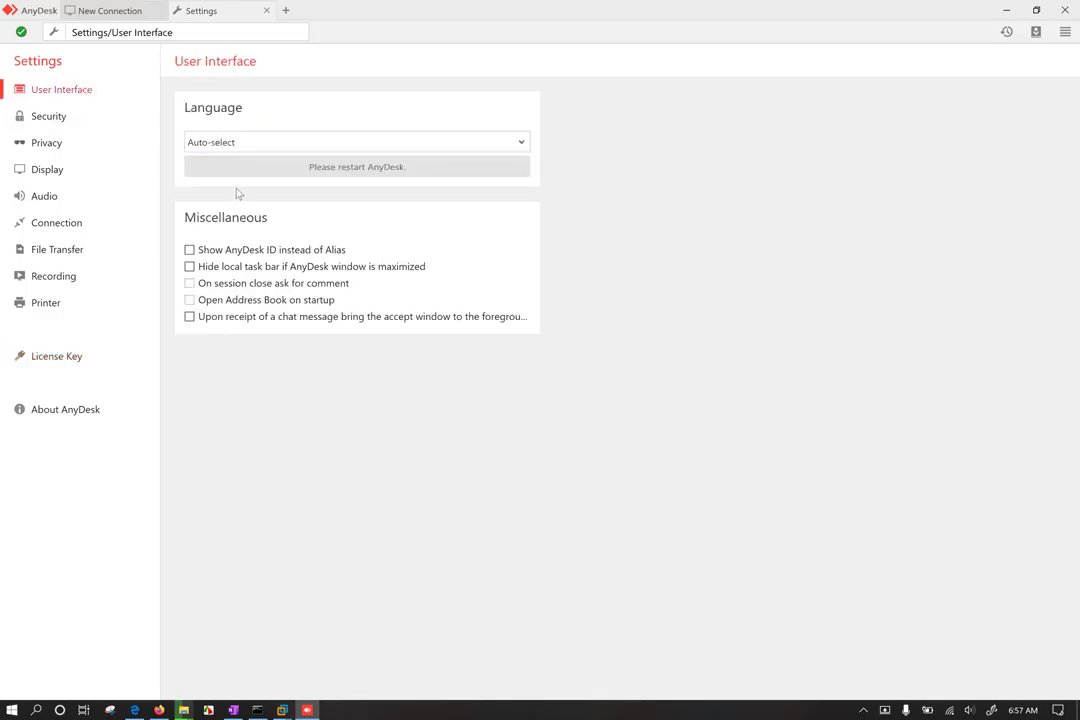
left_click(50, 115)
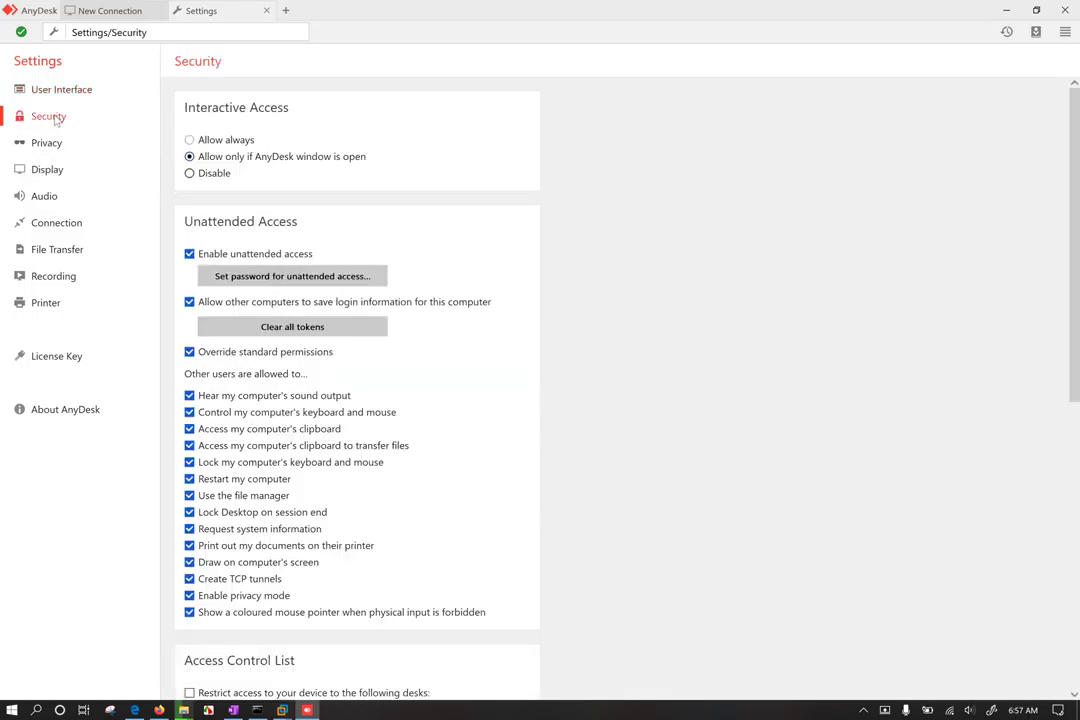
left_click(266, 10)
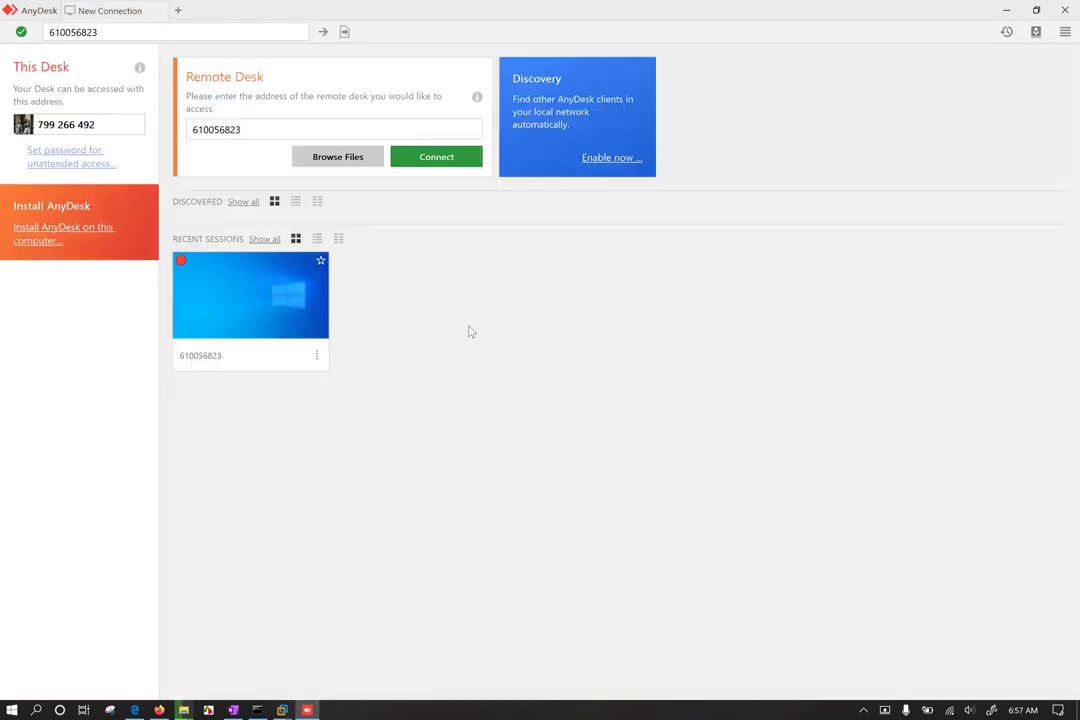
Try Browse Files on the recent desk, dismiss the Client Offline notice, and switch to the Windows 10 x64 VM.
left_click(350, 162)
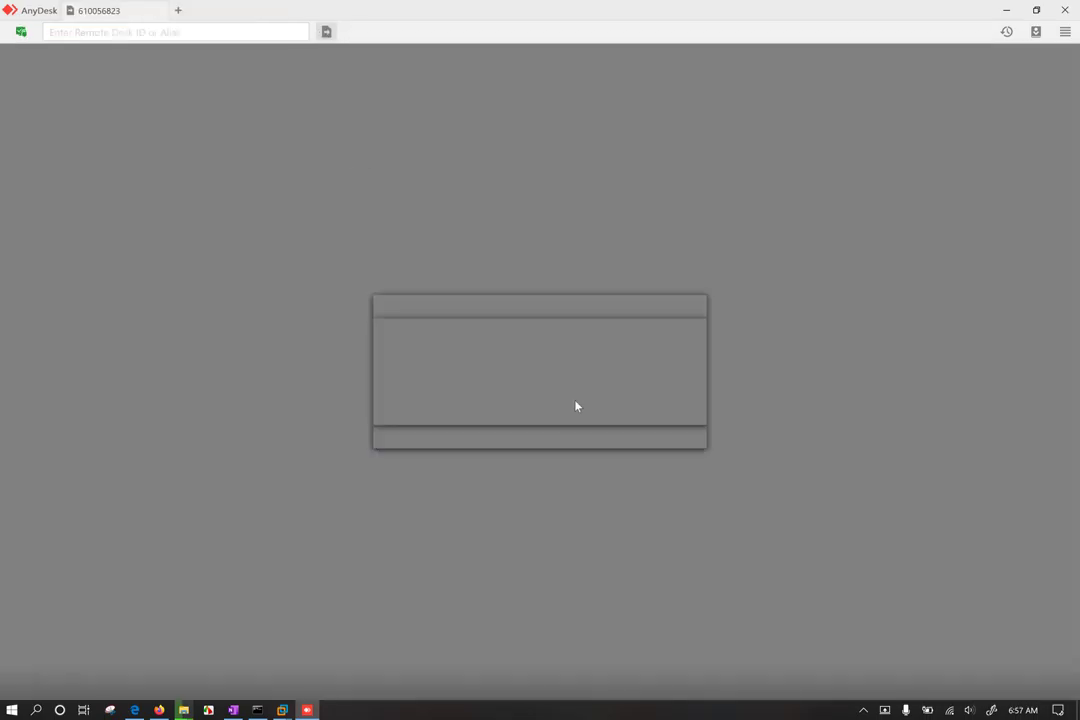
left_click(681, 431)
left_click(282, 710)
left_click(400, 122)
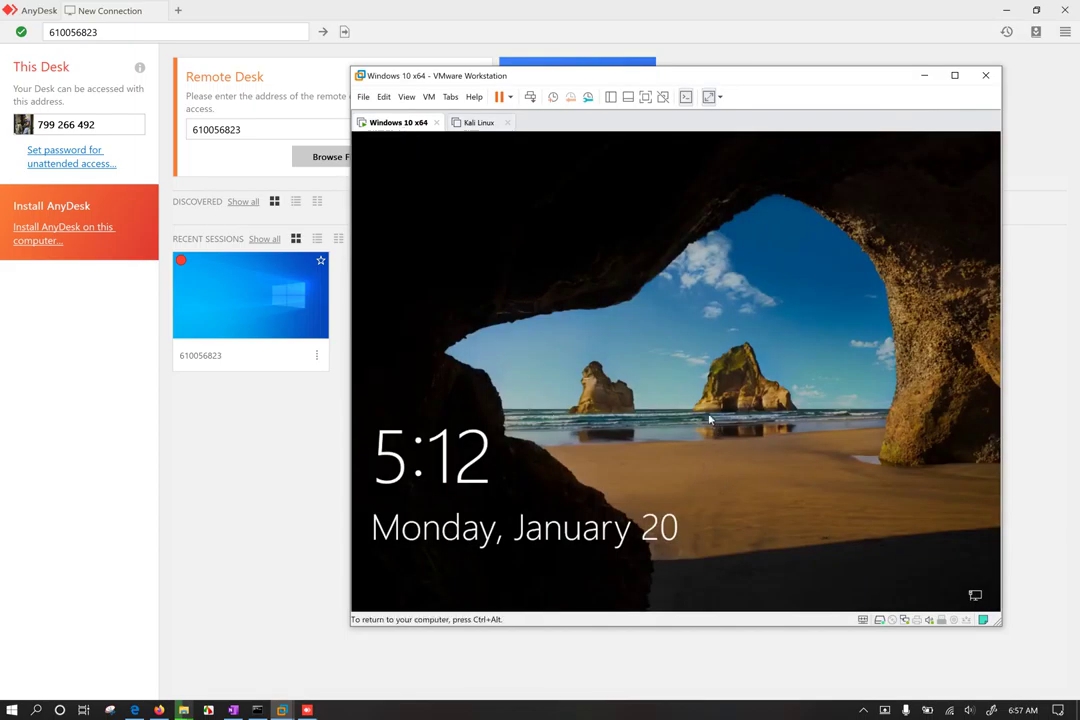
Sign in to the Windows 10 VM with the user's password, dismiss the incorrect-password error, and retype it.
left_click(703, 243)
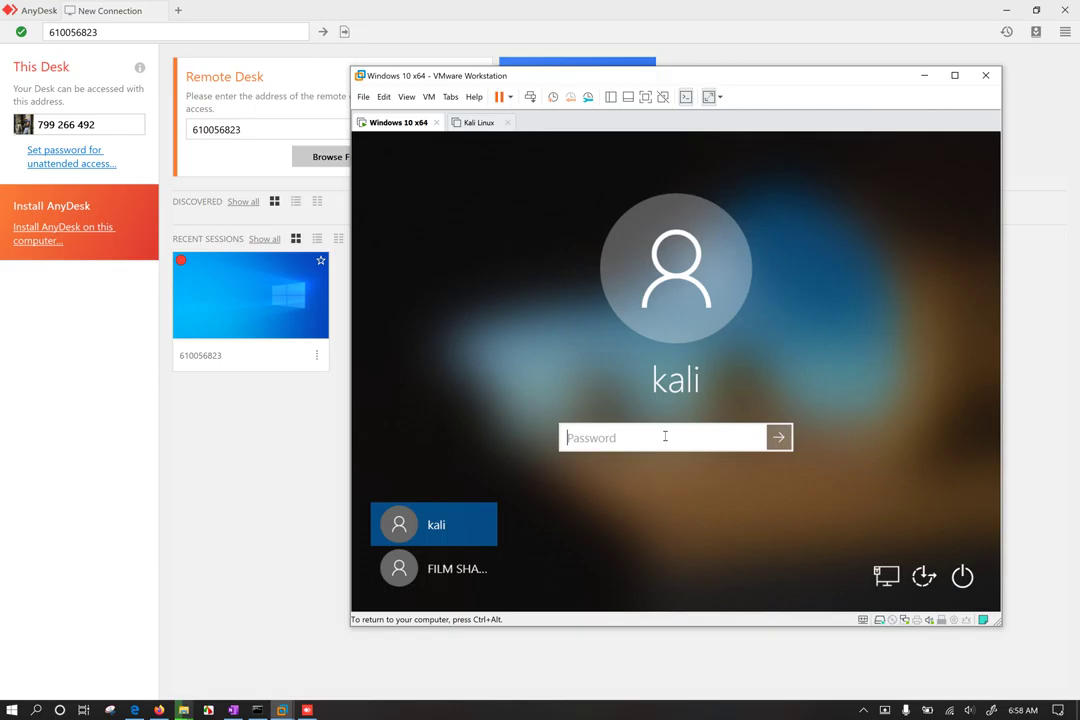
key("Return")
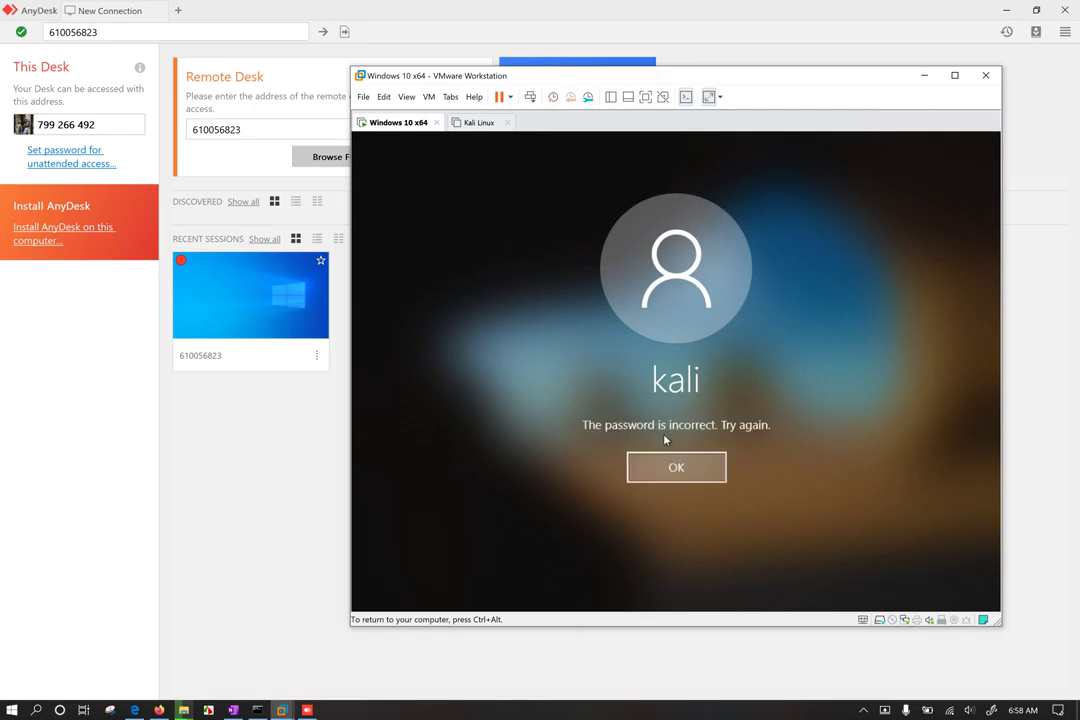
key("Return")
Enter the VM password to sign in to Windows 10, then bring host AnyDesk forward.
type("•••••")
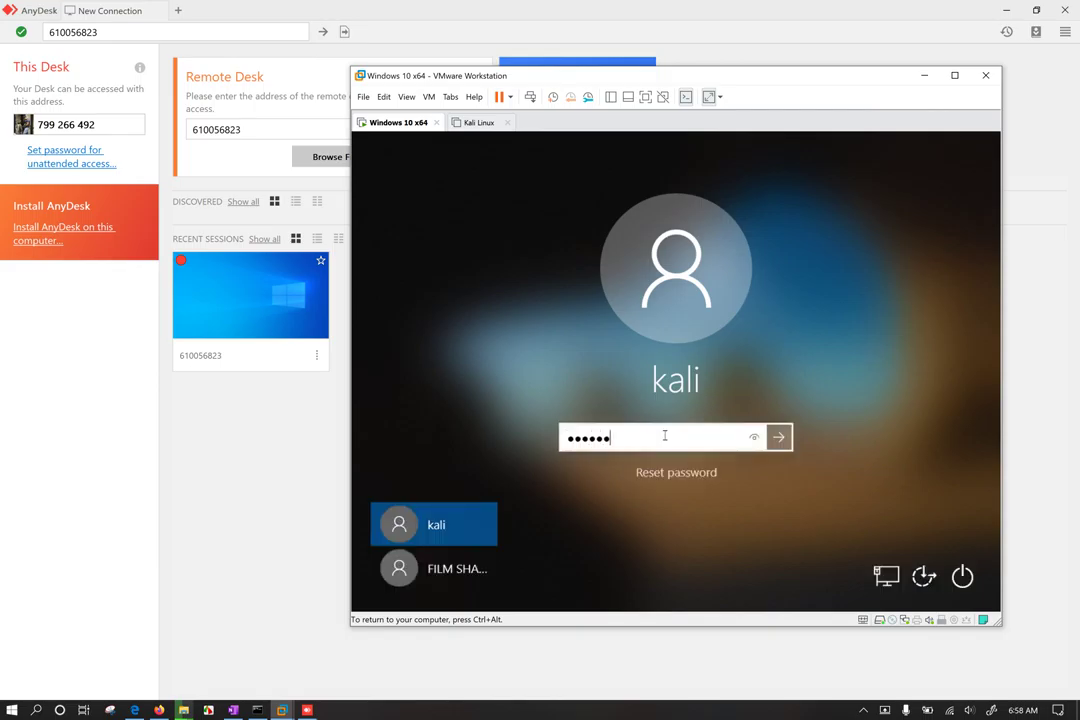
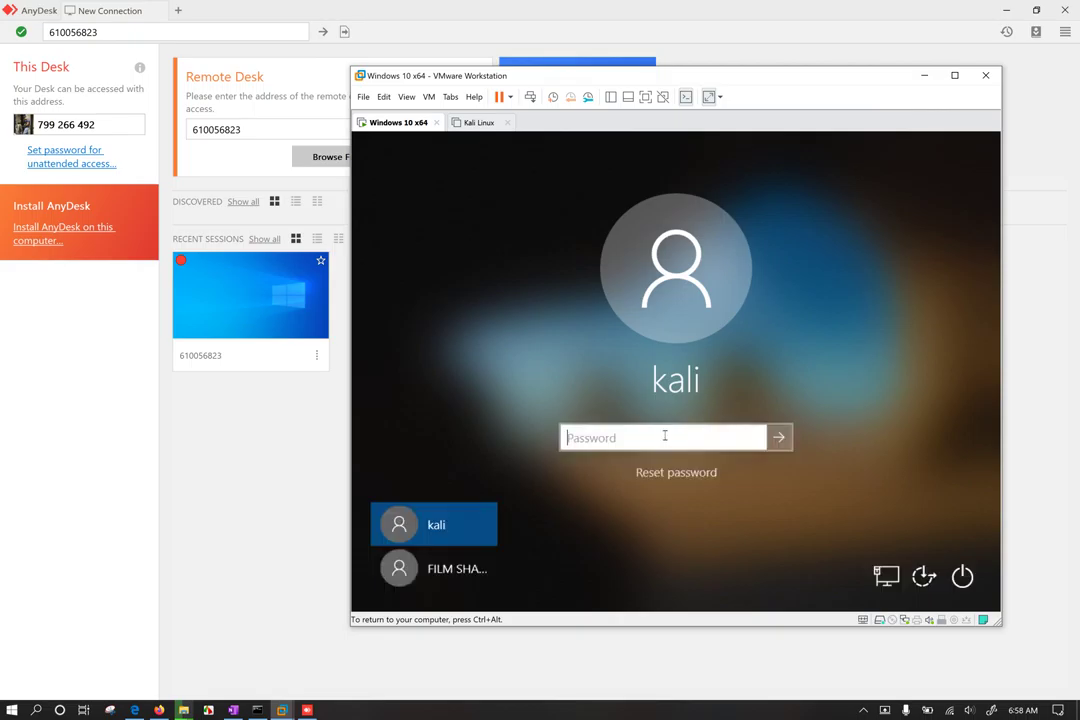
Enter the VM password to sign in to Windows 10, then bring host AnyDesk forward.
type("••••")
key("Return")
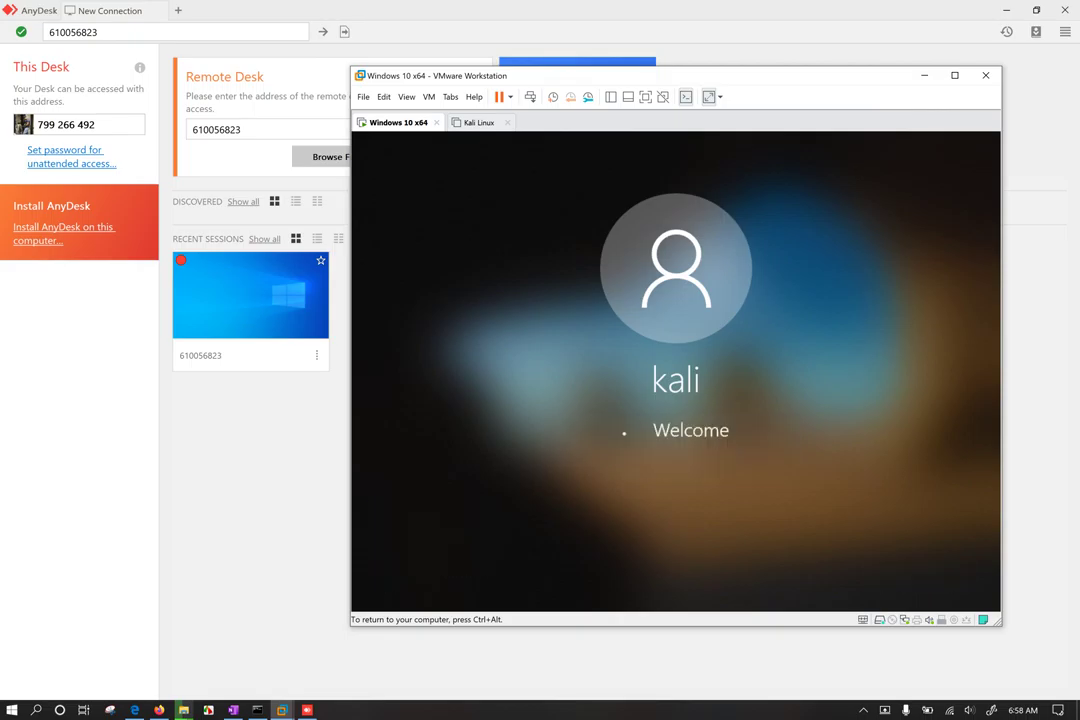
key("ctrl+alt")
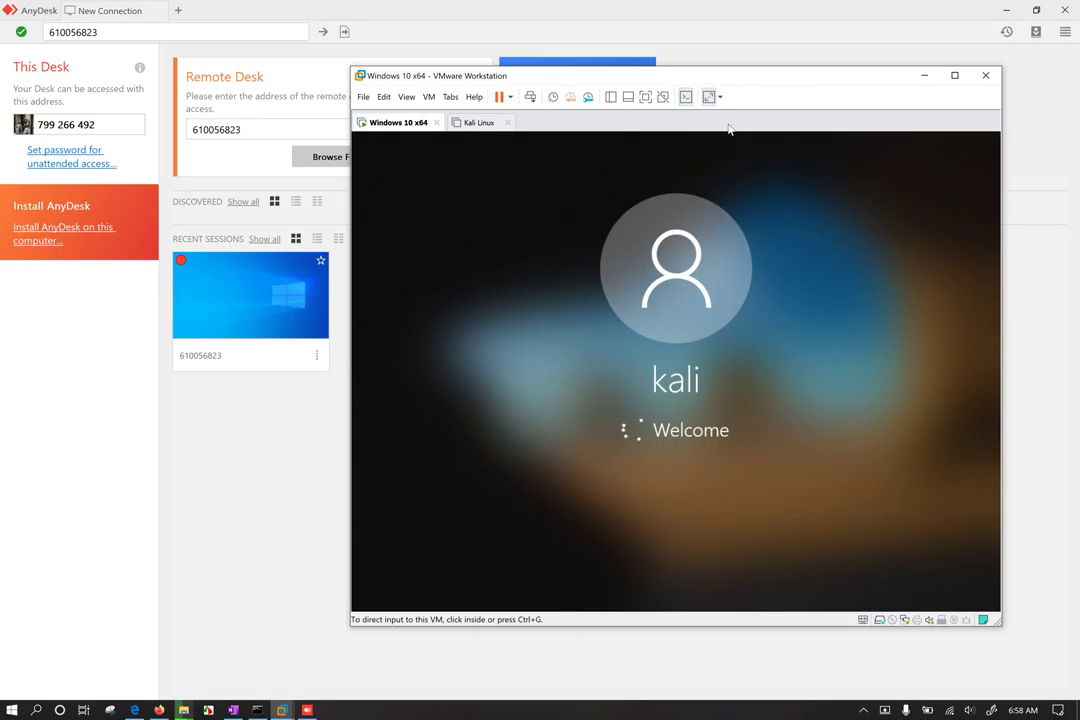
left_click_drag(756, 81, 810, 133)
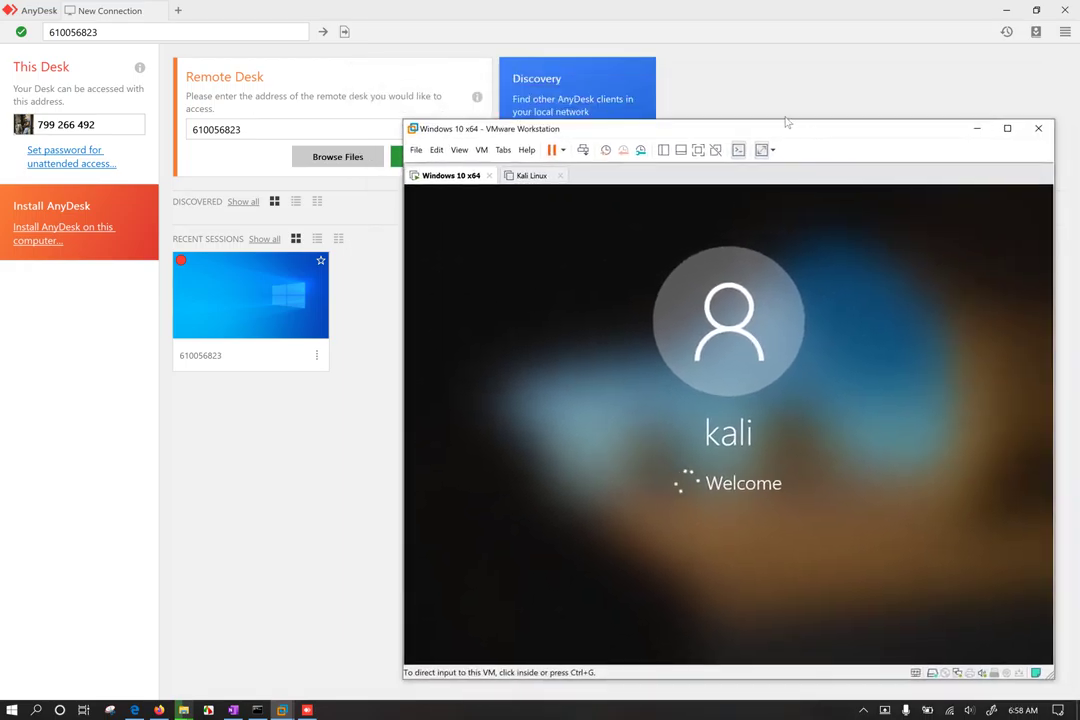
left_click(760, 71)
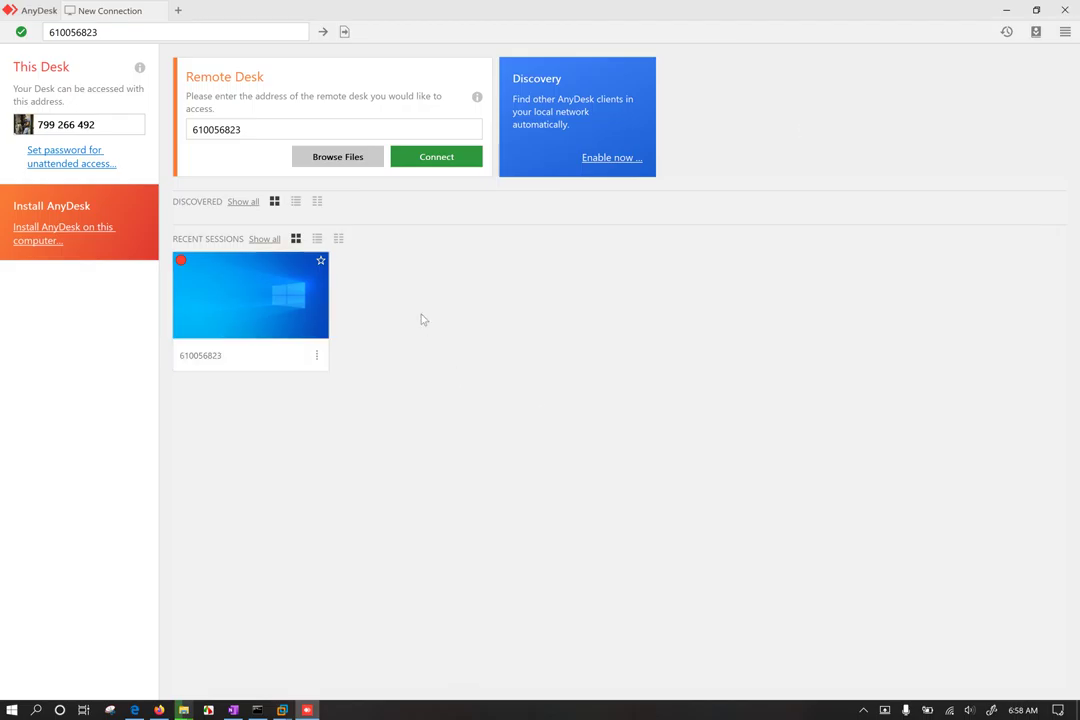
Dismiss the recent session's options menu and minimize AnyDesk to reveal the desktop.
left_click(316, 355)
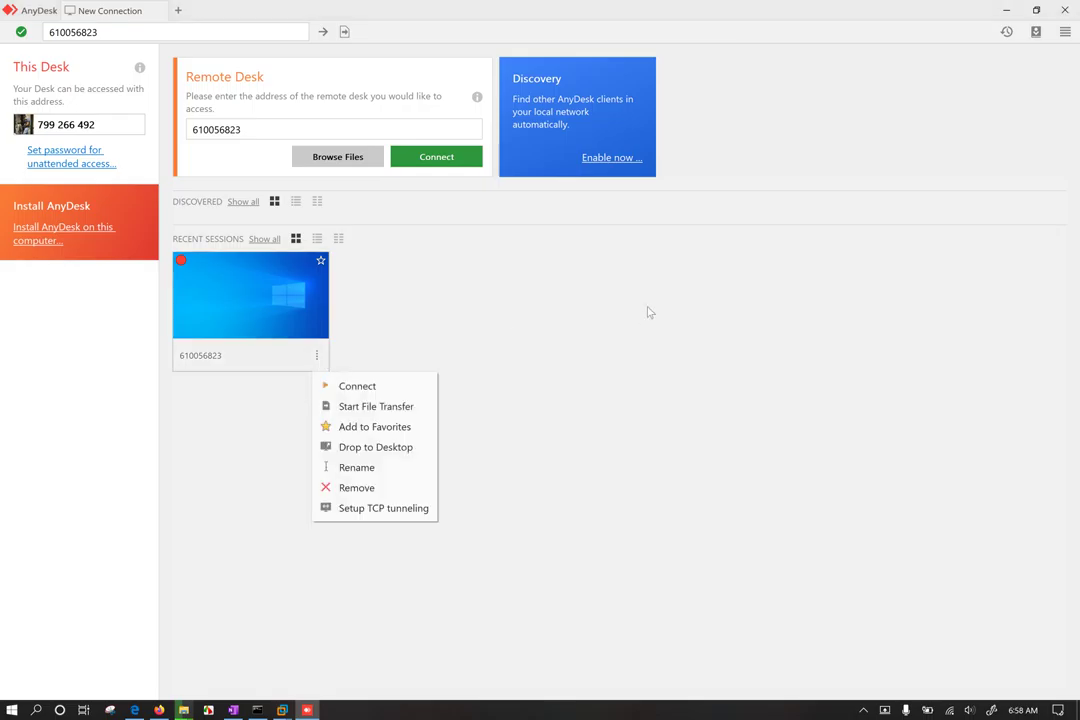
left_click(587, 330)
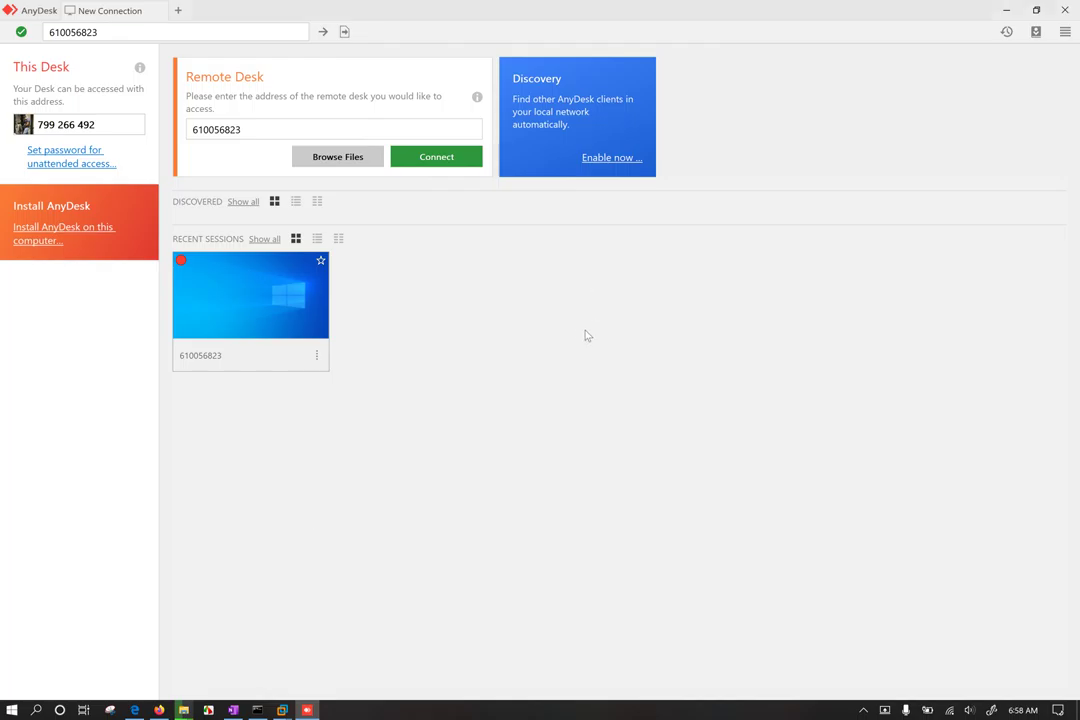
left_click(308, 708)
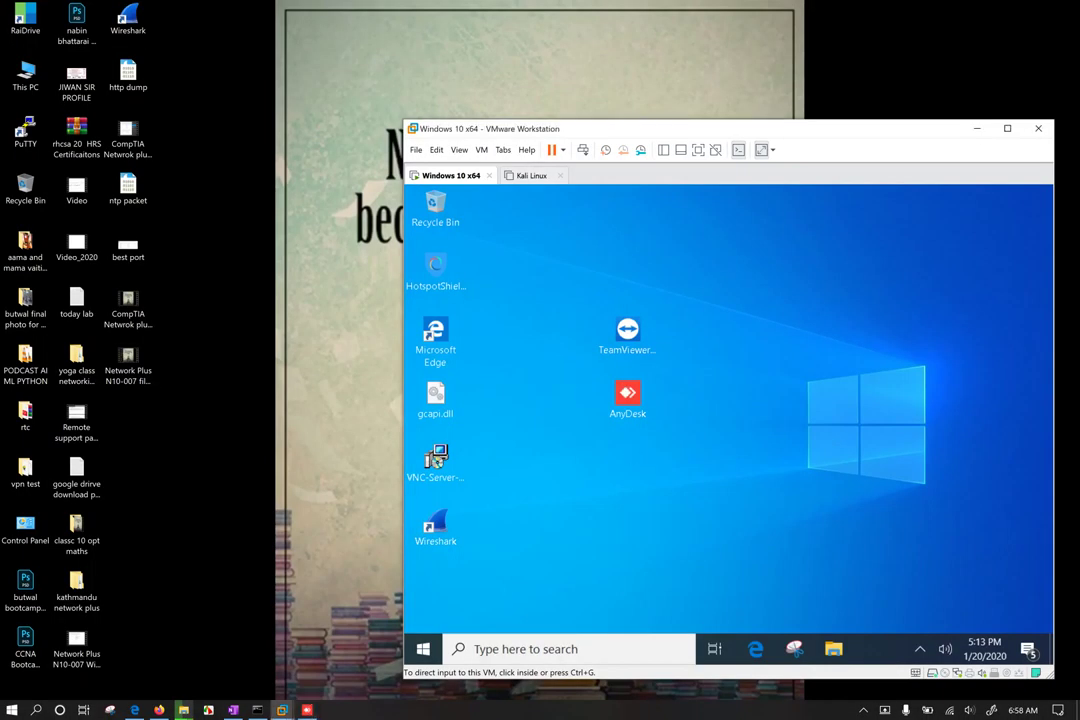
Launch AnyDesk inside the Windows 10 VM and move the VMware window up.
left_click(636, 397)
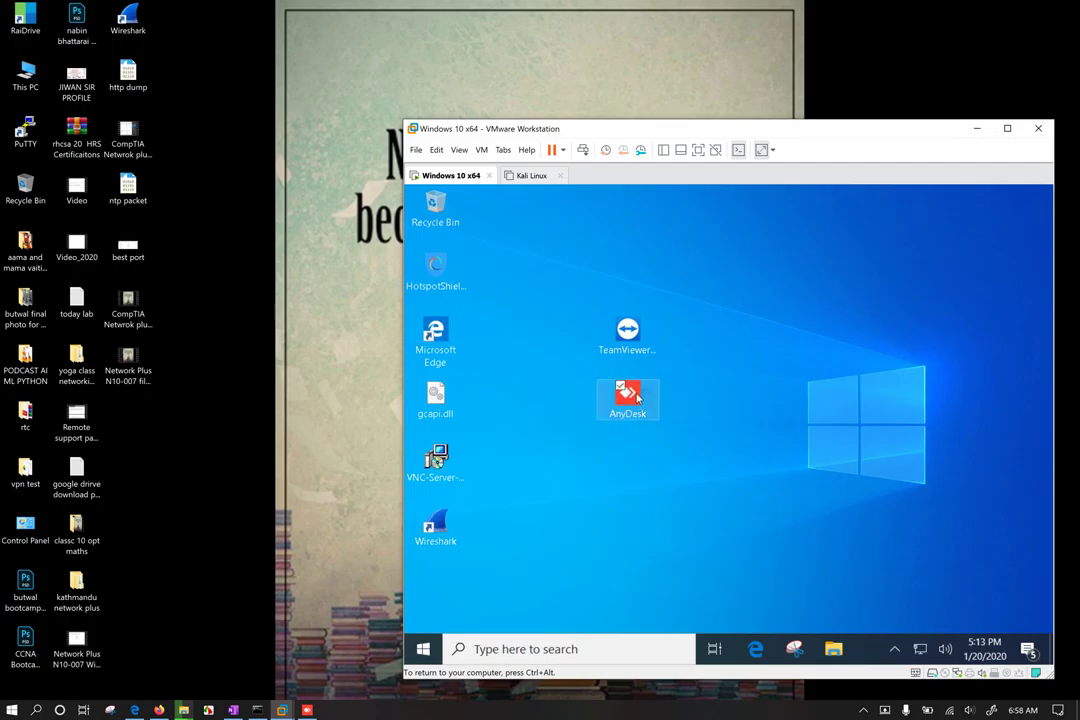
key("ctrl+alt")
left_click_drag(712, 130, 823, 71)
Restore host AnyDesk as a smaller window positioned beside the VMware window.
left_click(263, 456)
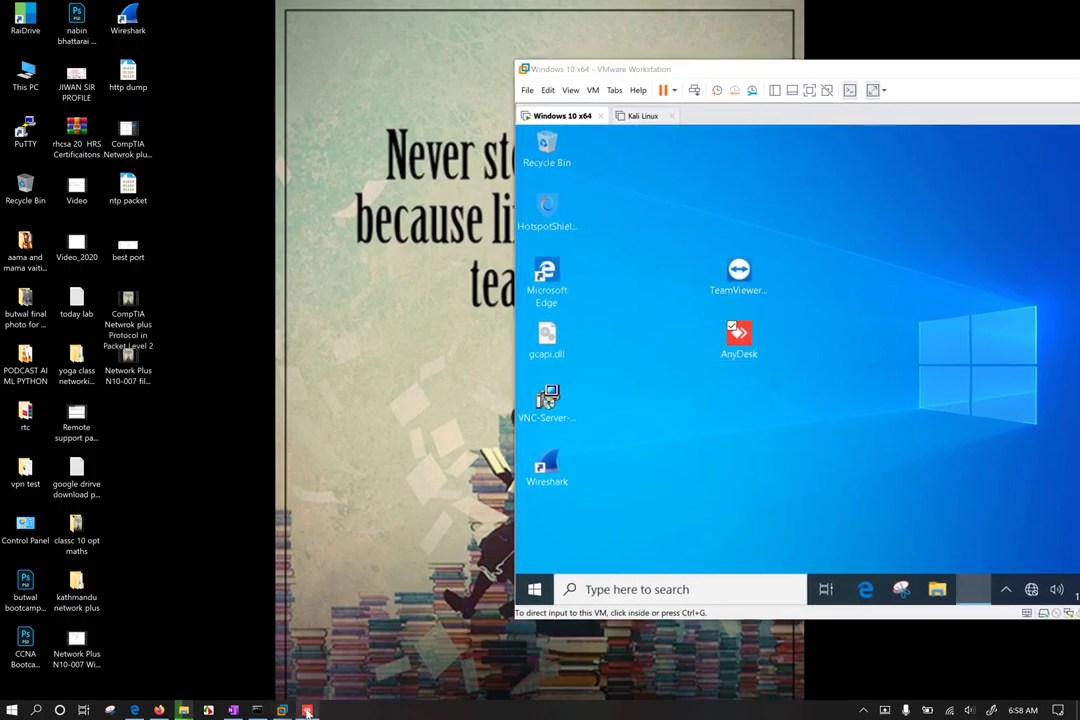
left_click(307, 710)
double_click(644, 5)
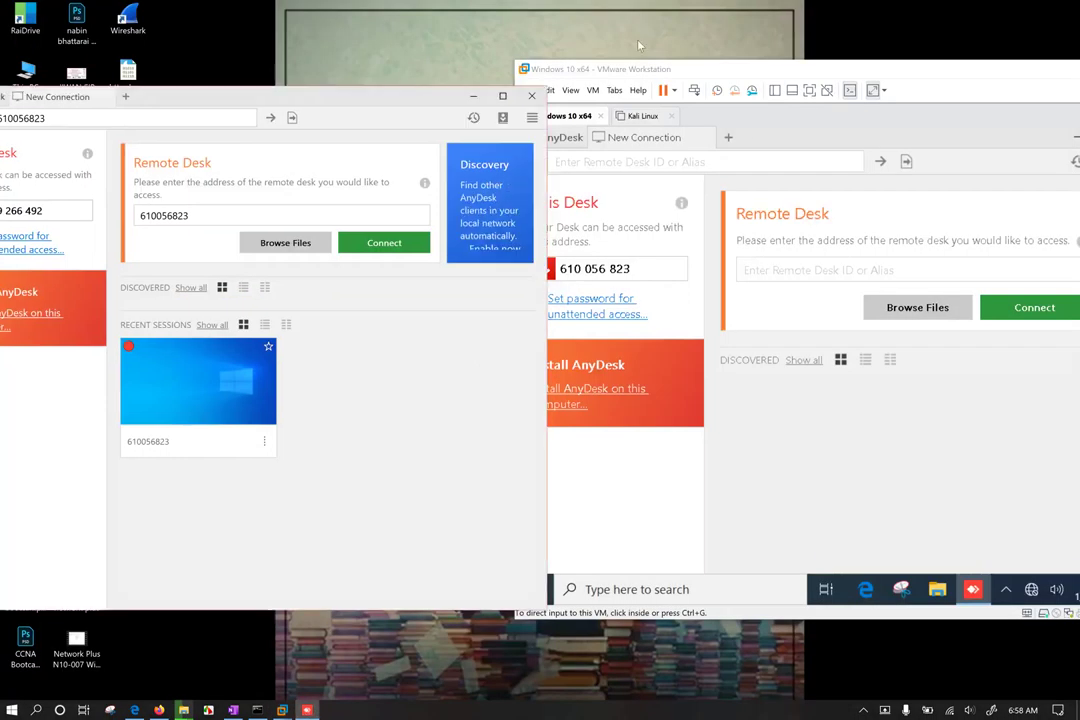
left_click_drag(406, 94, 464, 62)
left_click_drag(633, 68, 691, 64)
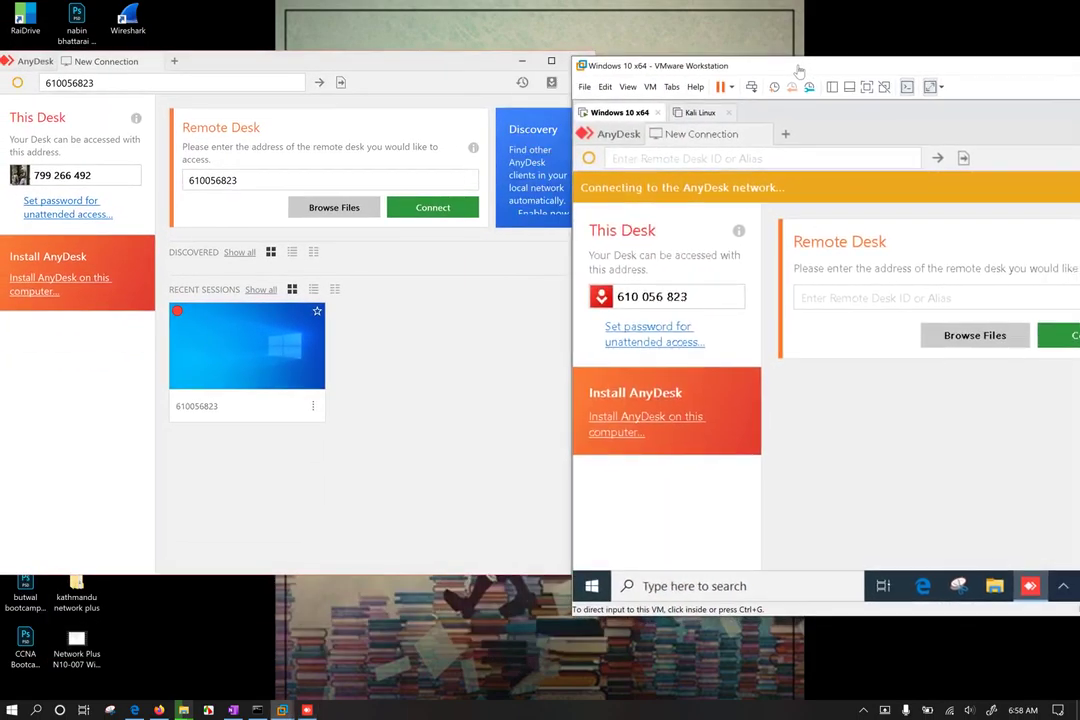
left_click_drag(800, 72, 803, 70)
left_click(410, 273)
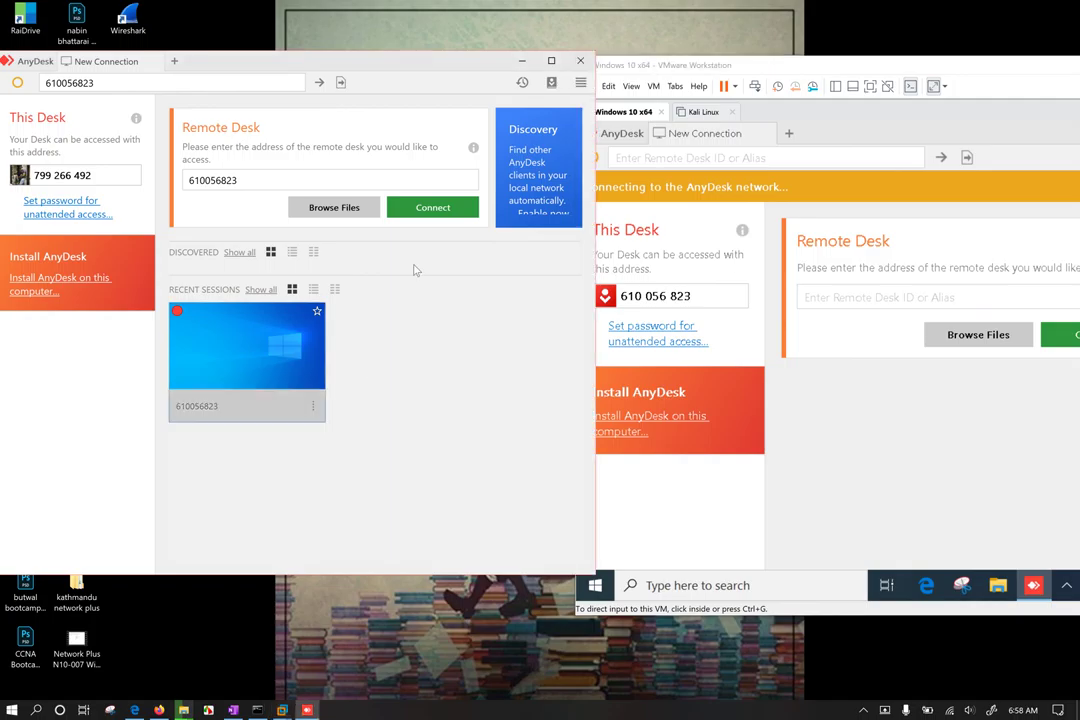
Move the VMware window left and check the VM's network connection status.
left_click(735, 200)
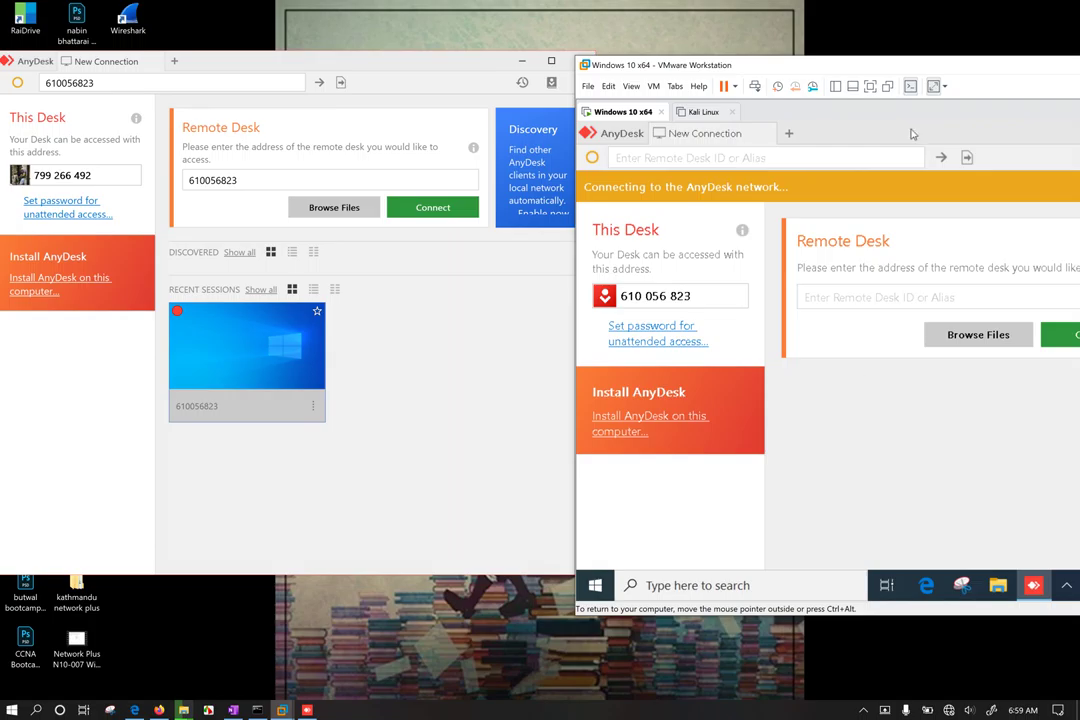
key("ctrl+alt")
left_click_drag(912, 68, 659, 85)
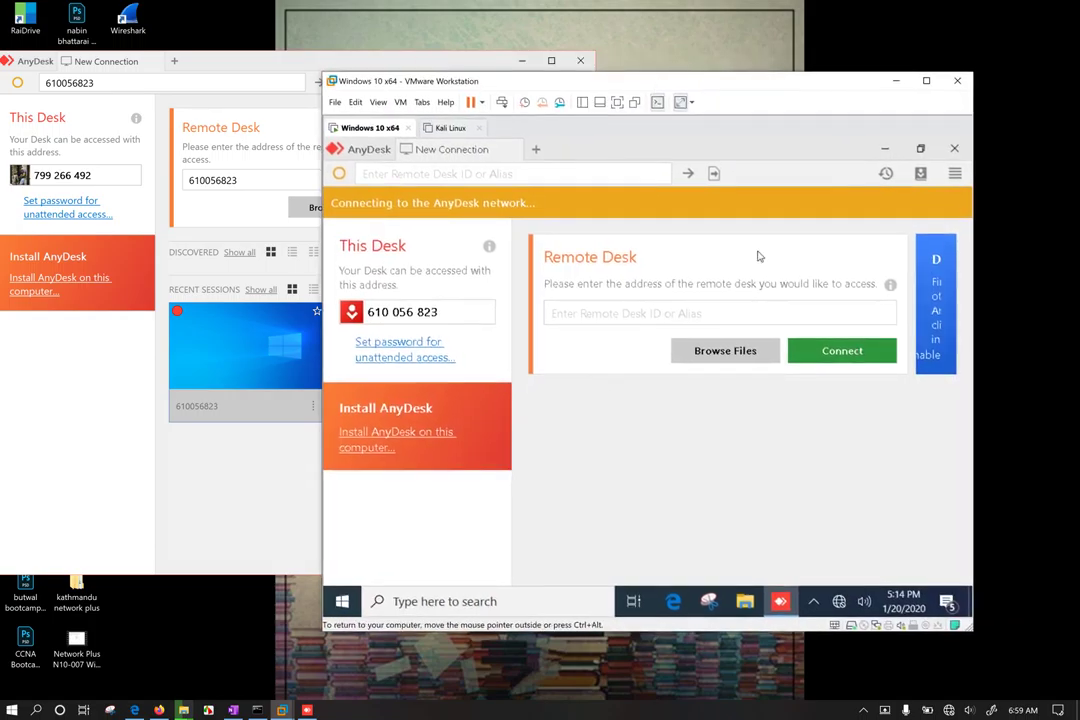
left_click(840, 602)
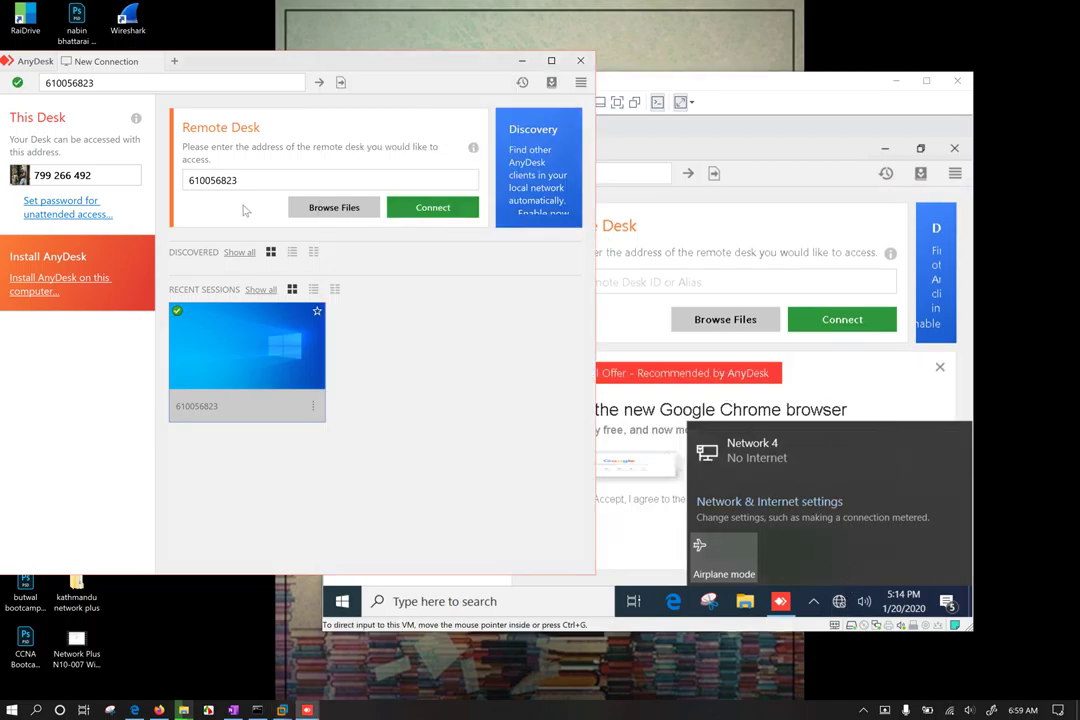
Request a Browse Files session from host AnyDesk and accept it in the VM's AnyDesk.
left_click(240, 208)
left_click(321, 209)
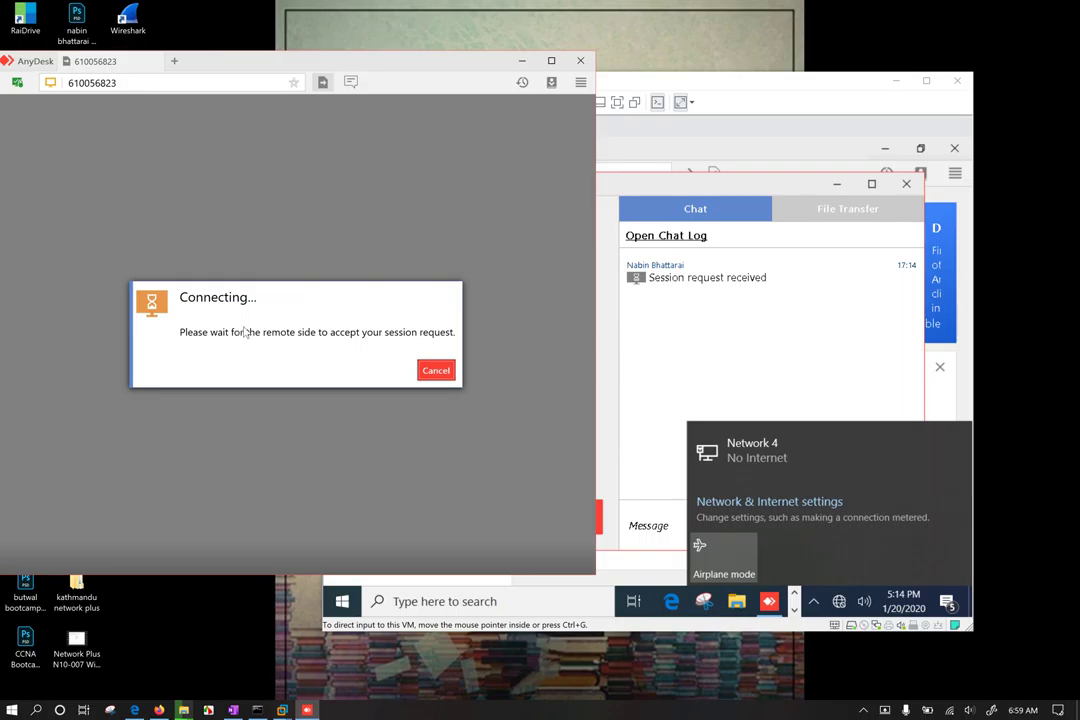
left_click(641, 122)
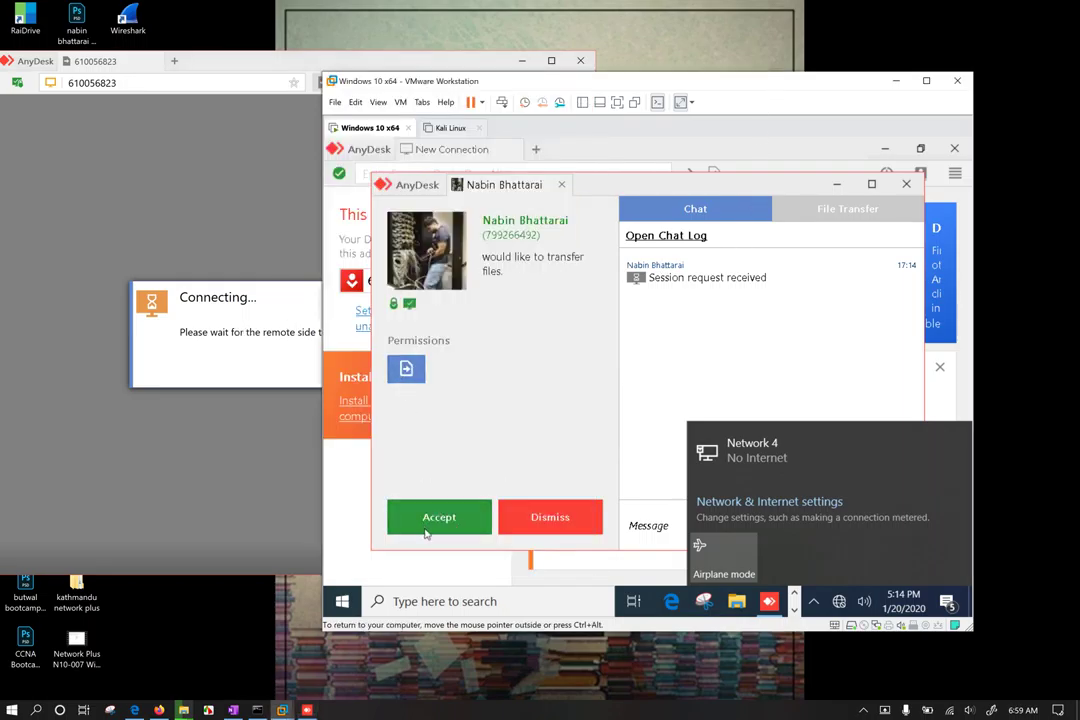
left_click(427, 531)
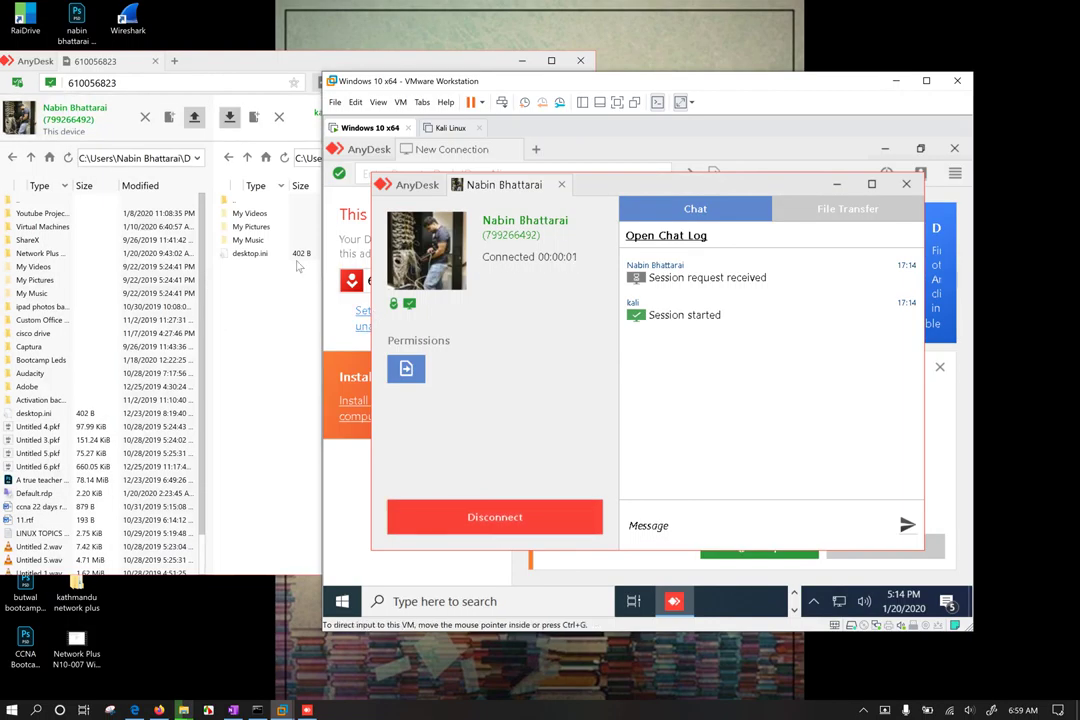
left_click(230, 65)
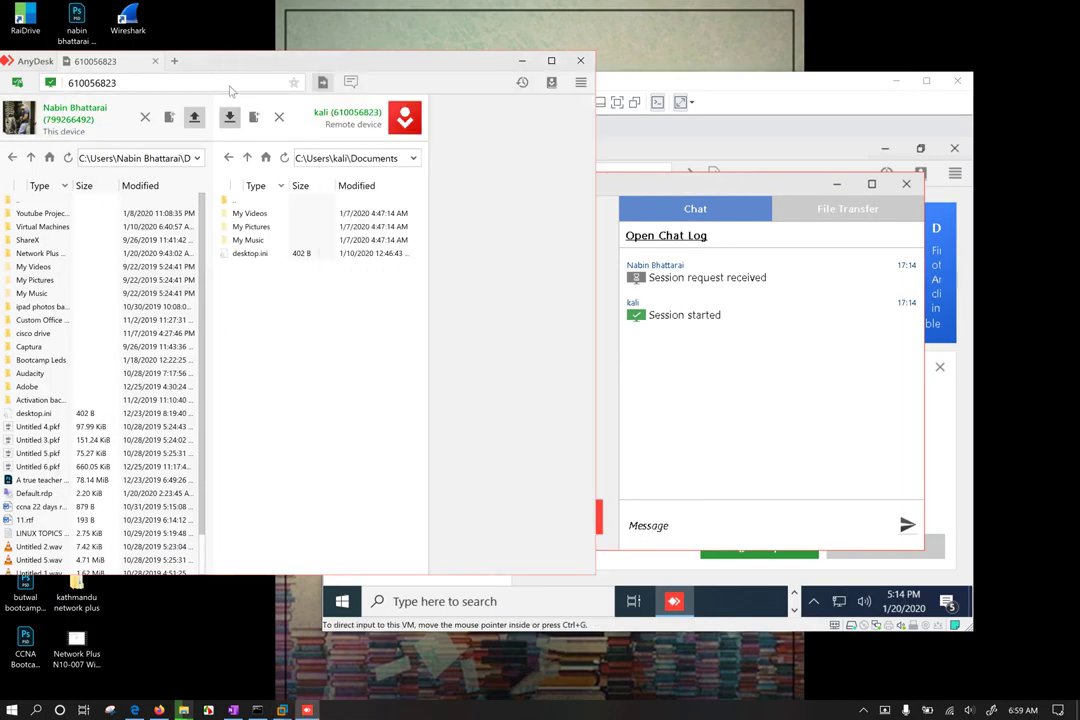
Maximize the file-transfer window and navigate the remote pane to the user's Desktop folder.
left_click(553, 61)
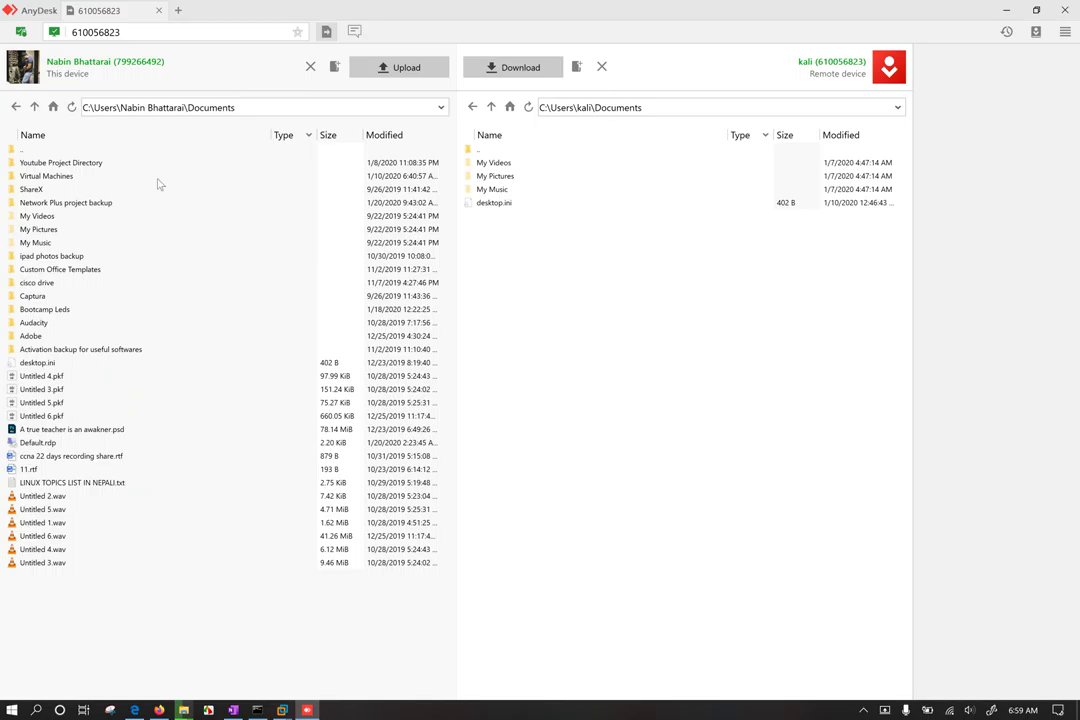
left_click(586, 320)
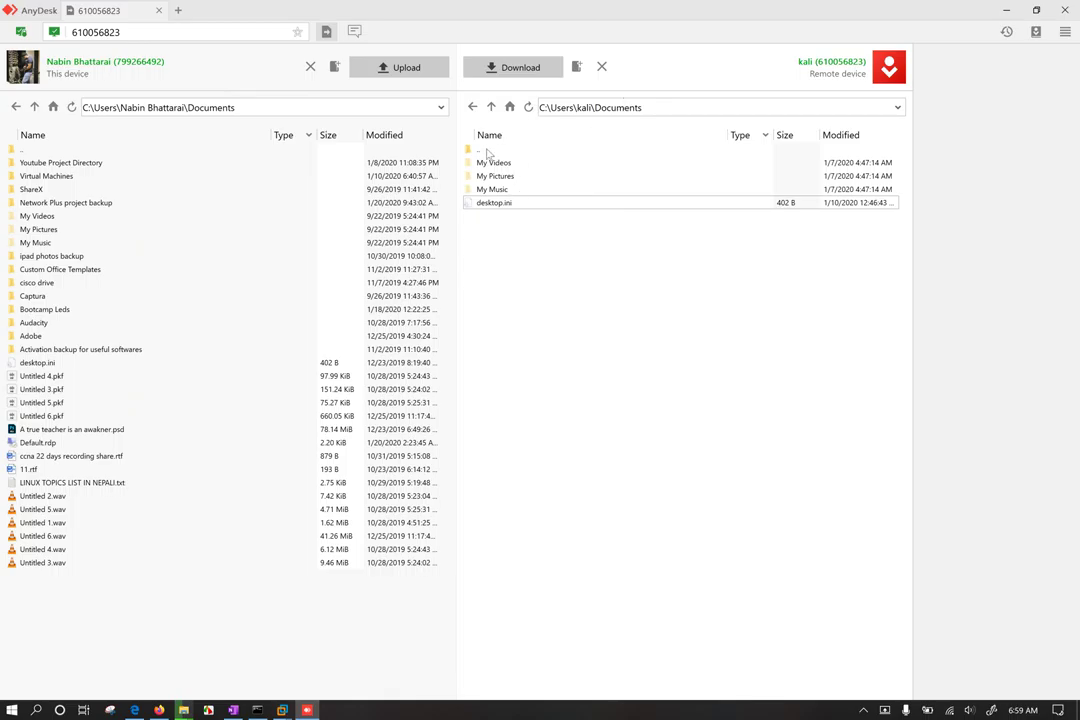
left_click(491, 107)
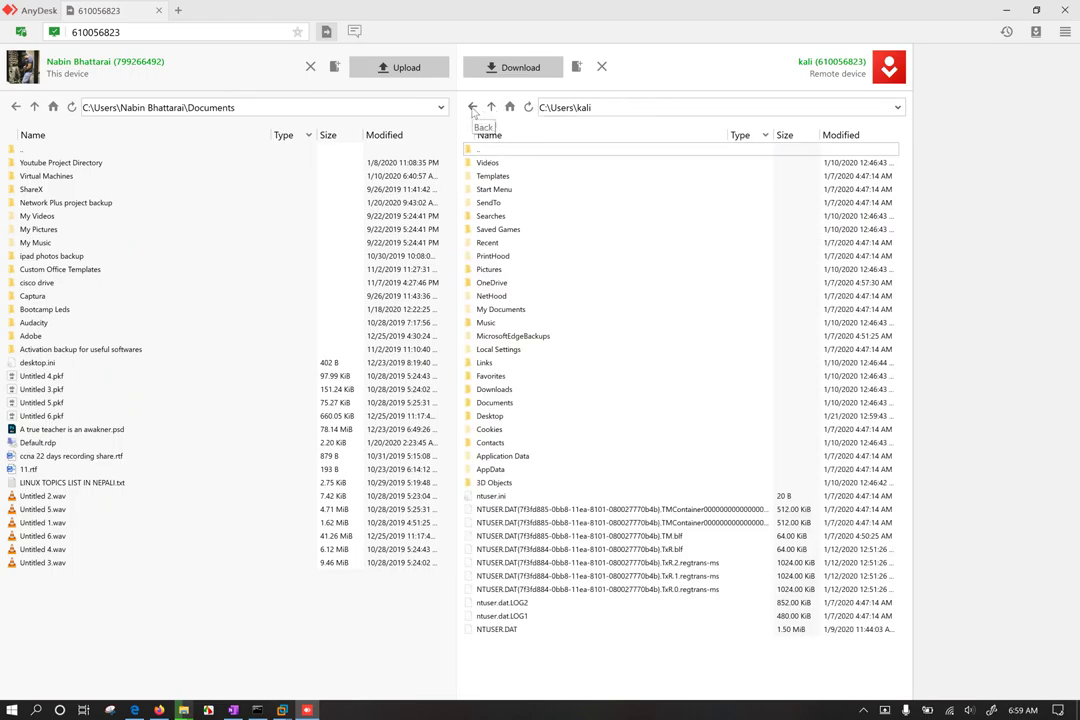
left_click(473, 107)
left_click(491, 107)
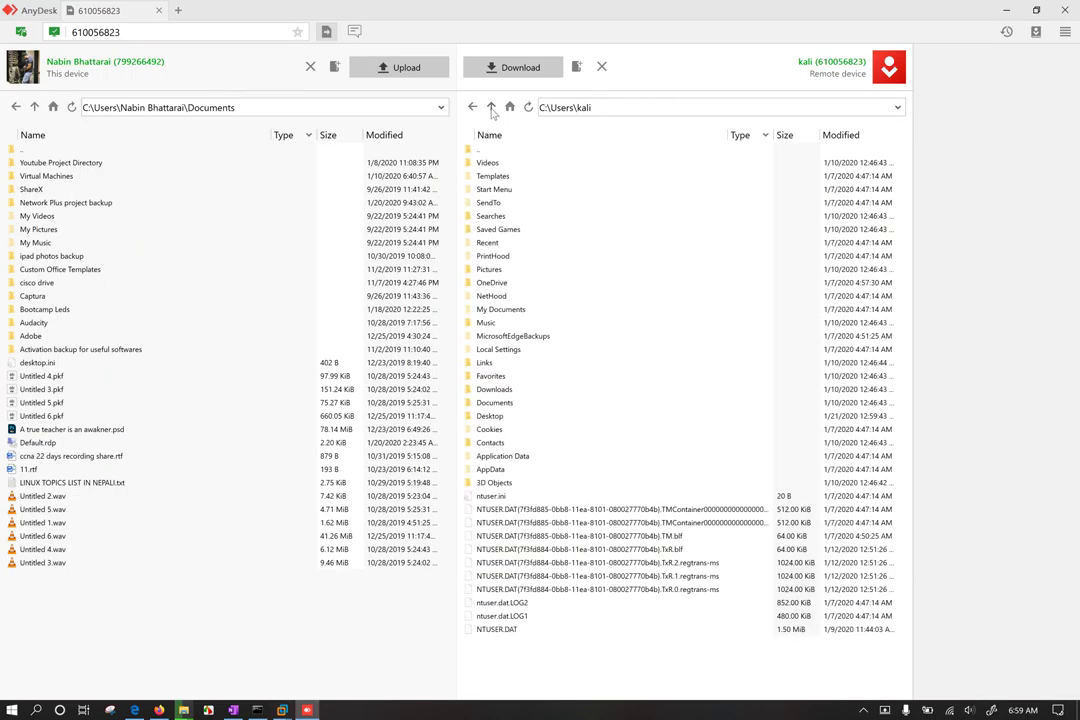
left_click(491, 107)
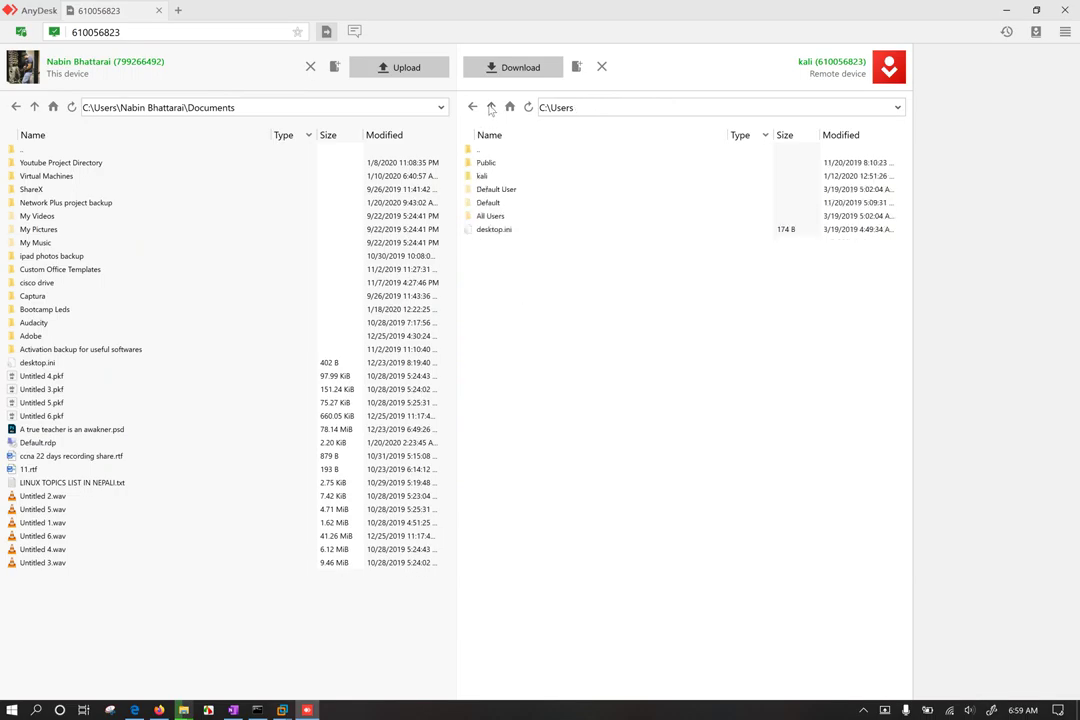
double_click(484, 175)
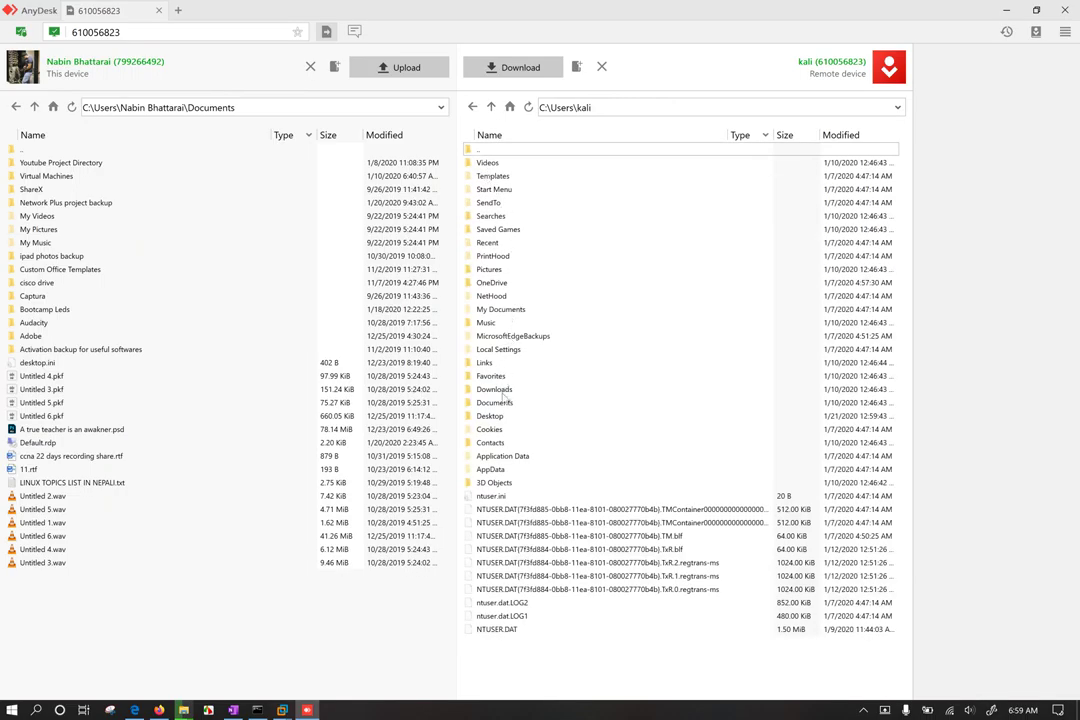
double_click(490, 416)
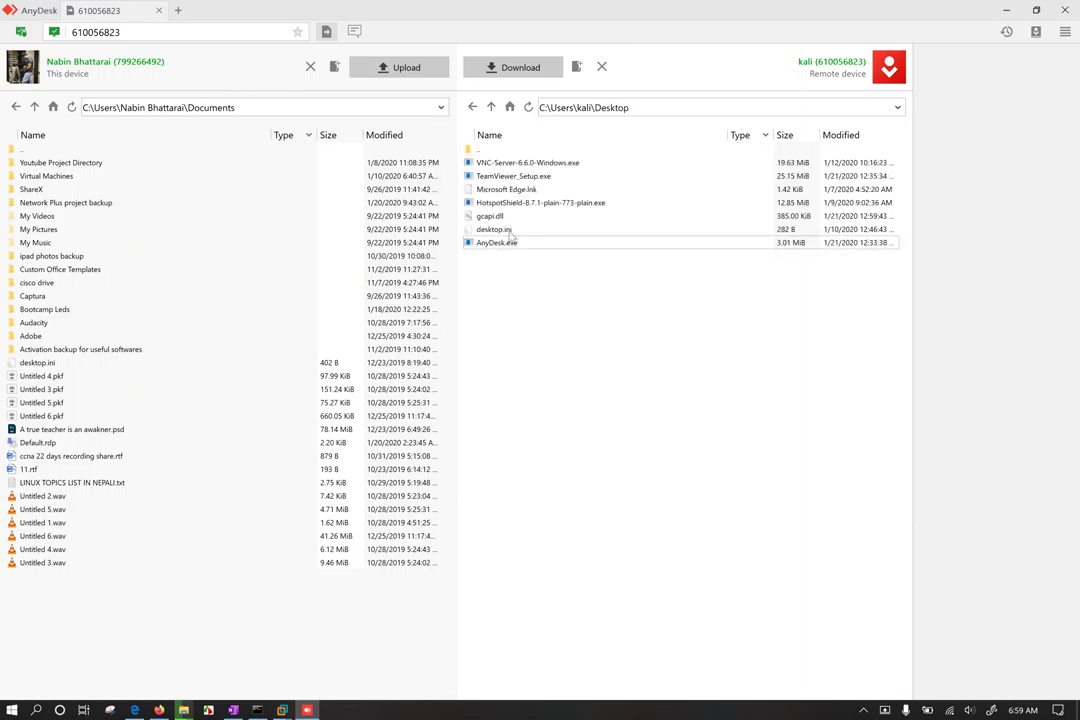
Select VNC-Server-6.6.0-Windows.exe and confirm its deletion, applying to all.
left_click(510, 218)
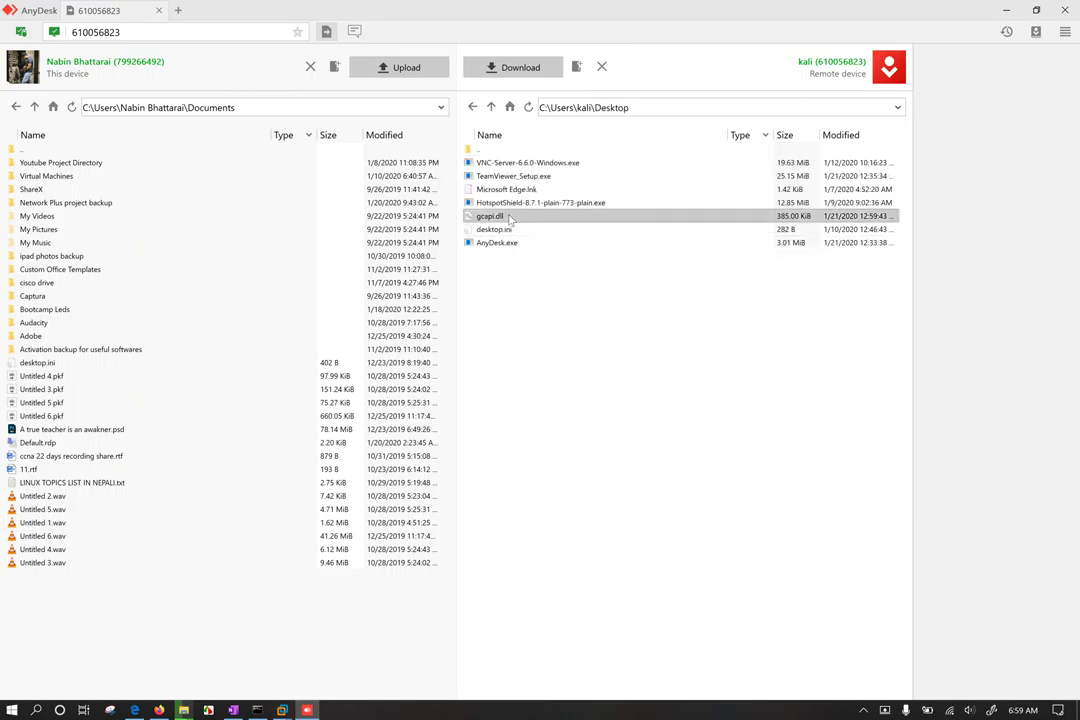
left_click(530, 165)
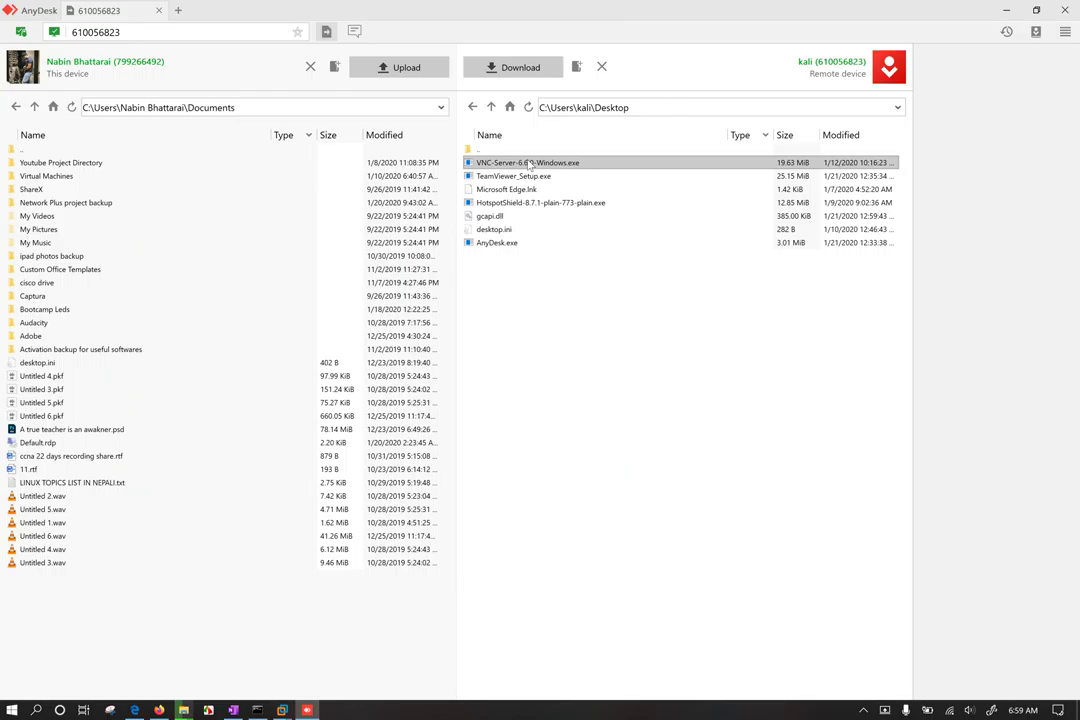
key("Delete")
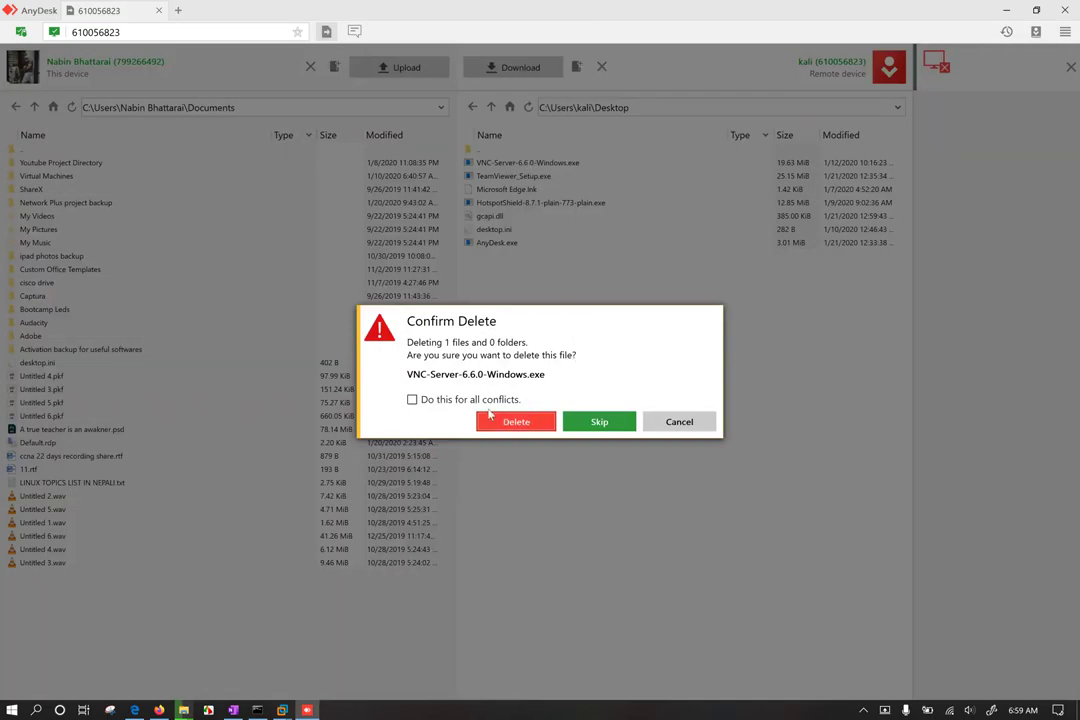
left_click(488, 402)
left_click(520, 424)
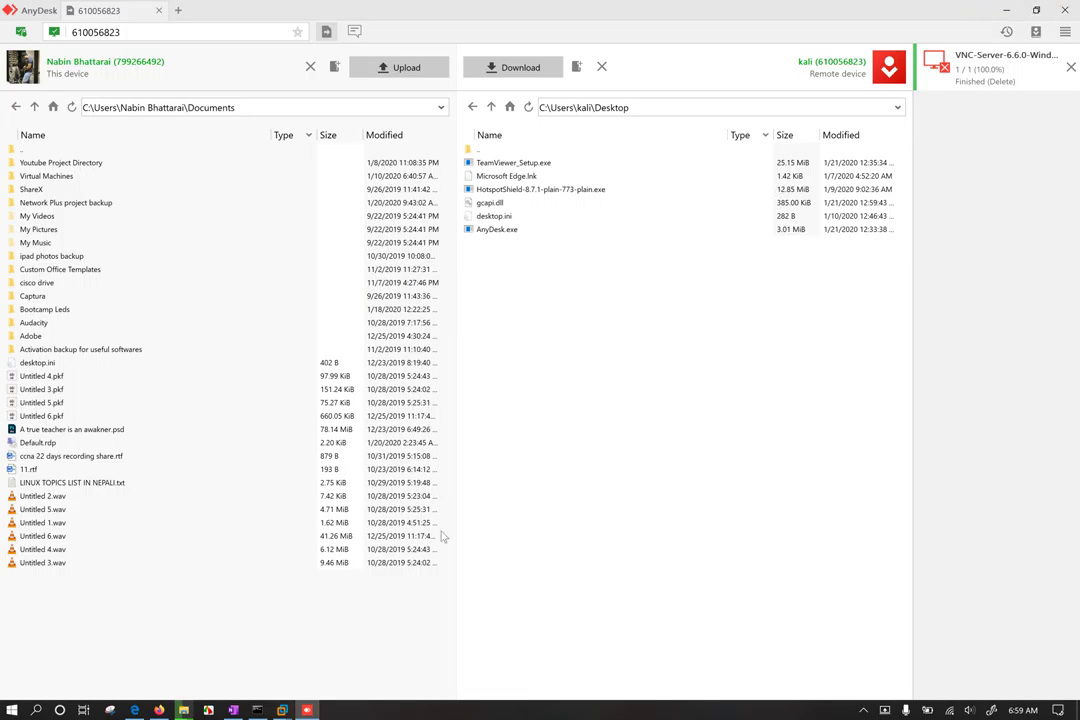
Minimize both AnyDesk windows inside the VM, move the VM right, and shrink host AnyDesk.
mouse_move(280, 712)
left_click(205, 635)
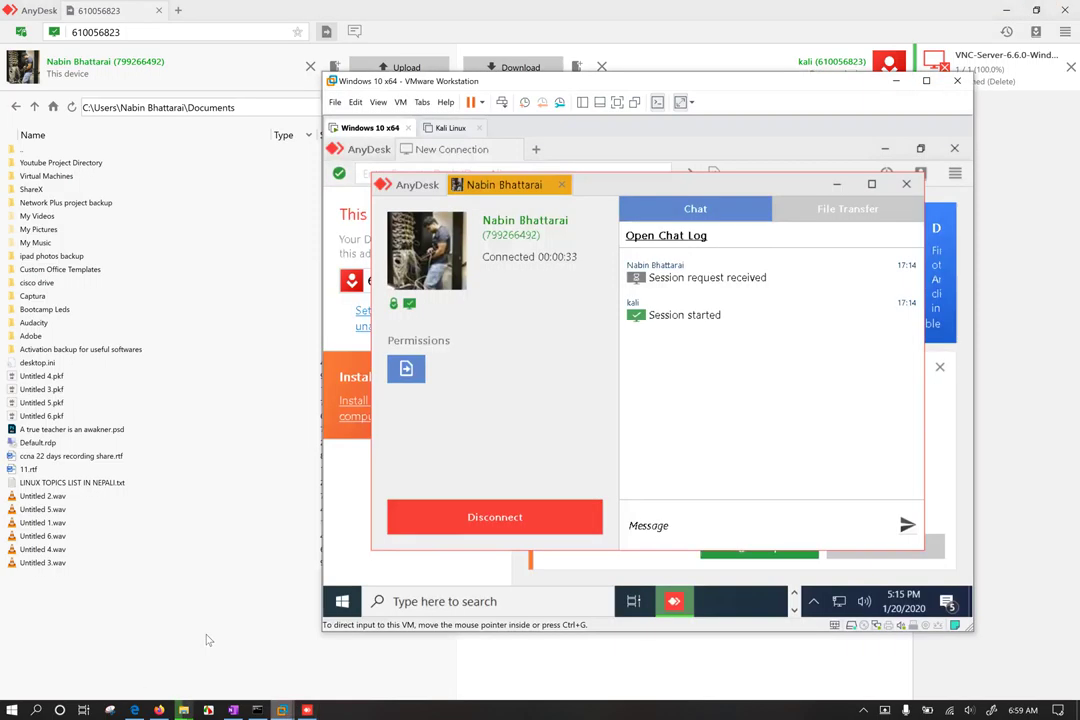
left_click(840, 184)
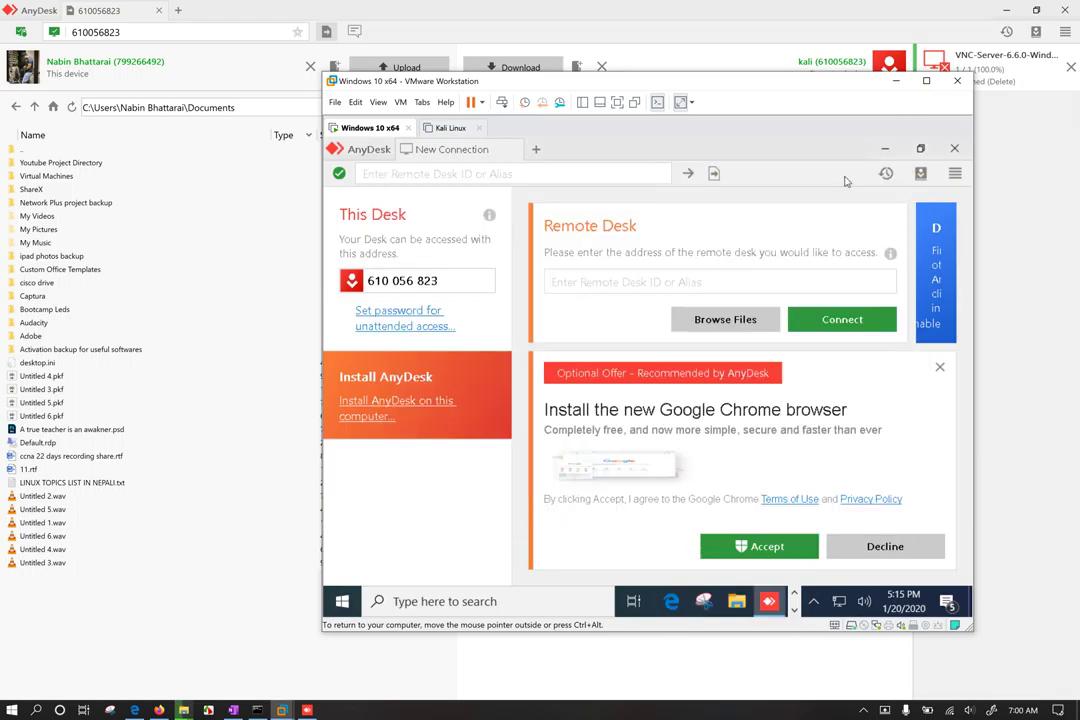
left_click(886, 150)
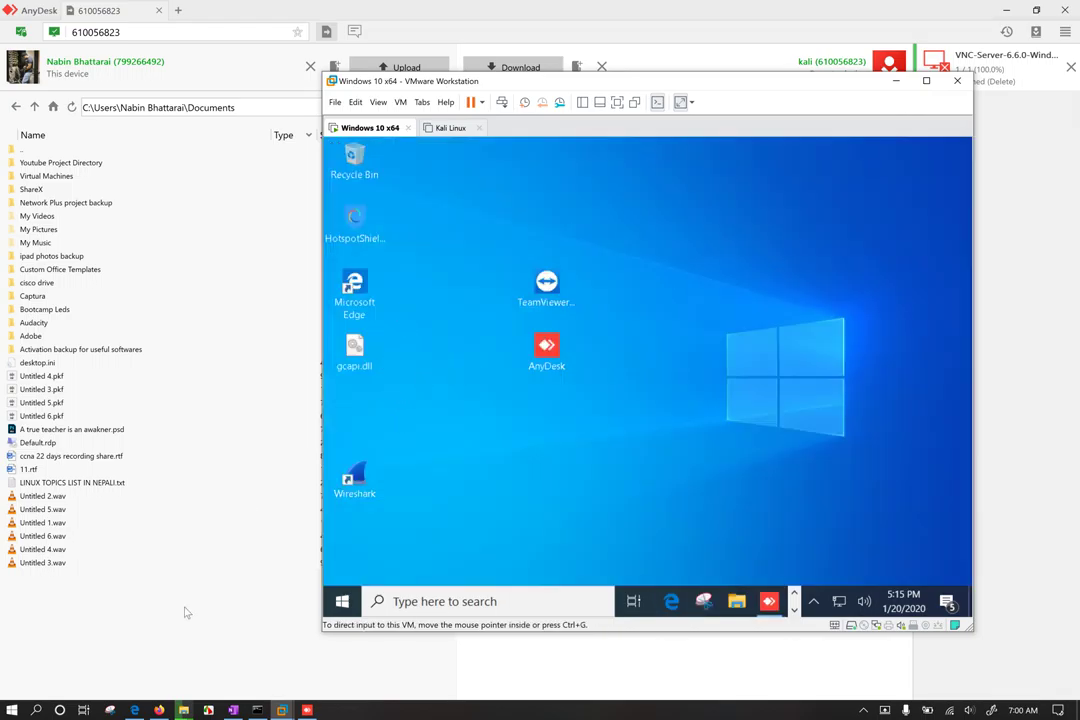
left_click_drag(594, 83, 978, 106)
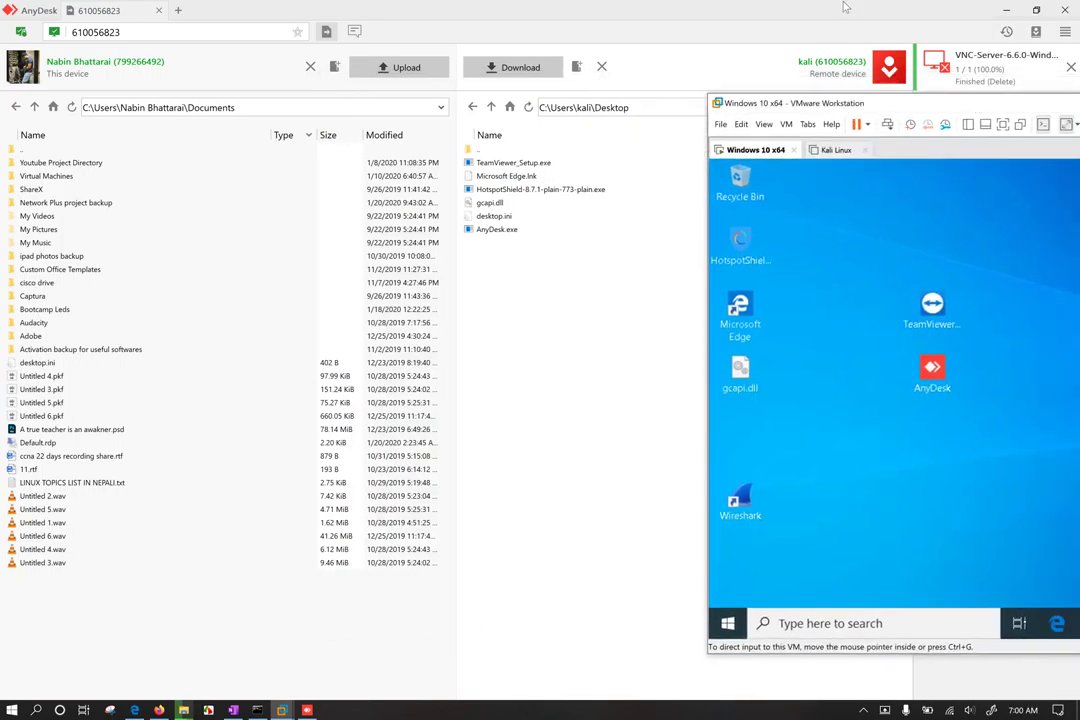
left_click_drag(674, 9, 330, 86)
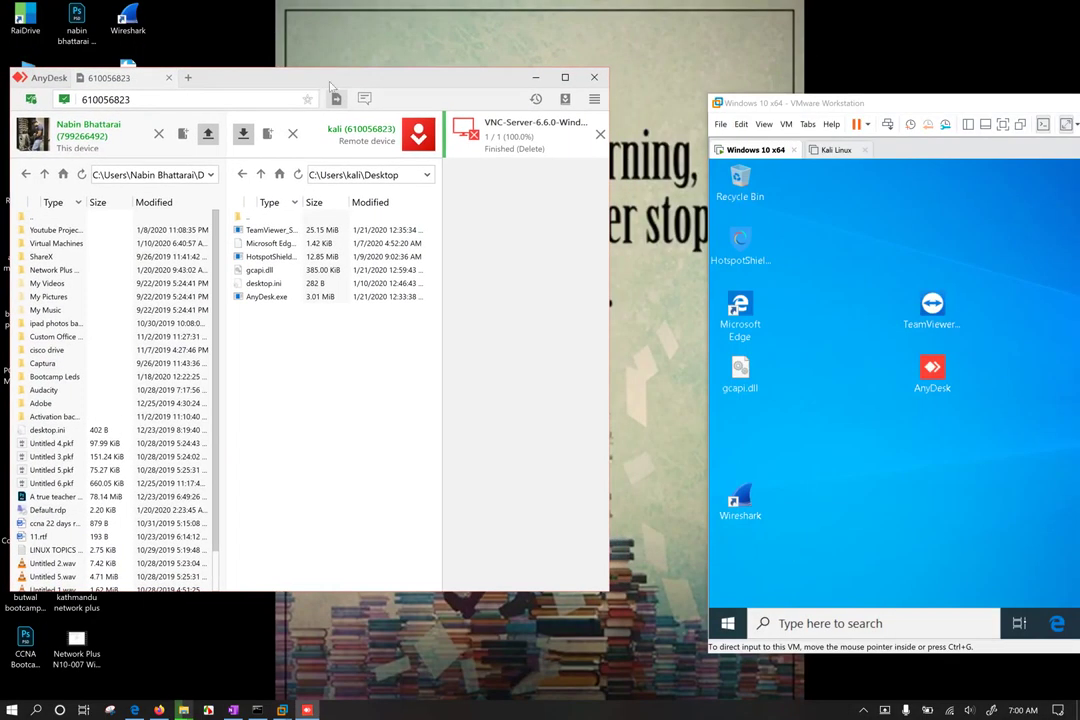
Delete gcapi.dll via its right-click menu, then enlarge the VM window and refocus AnyDesk.
right_click(261, 270)
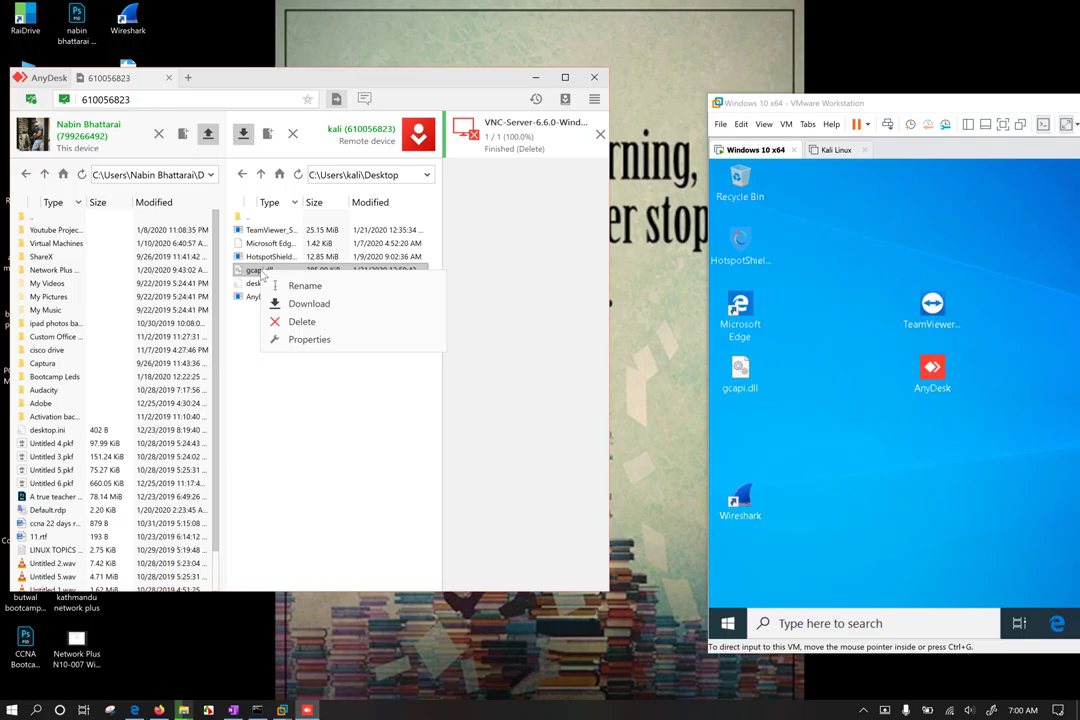
left_click(304, 323)
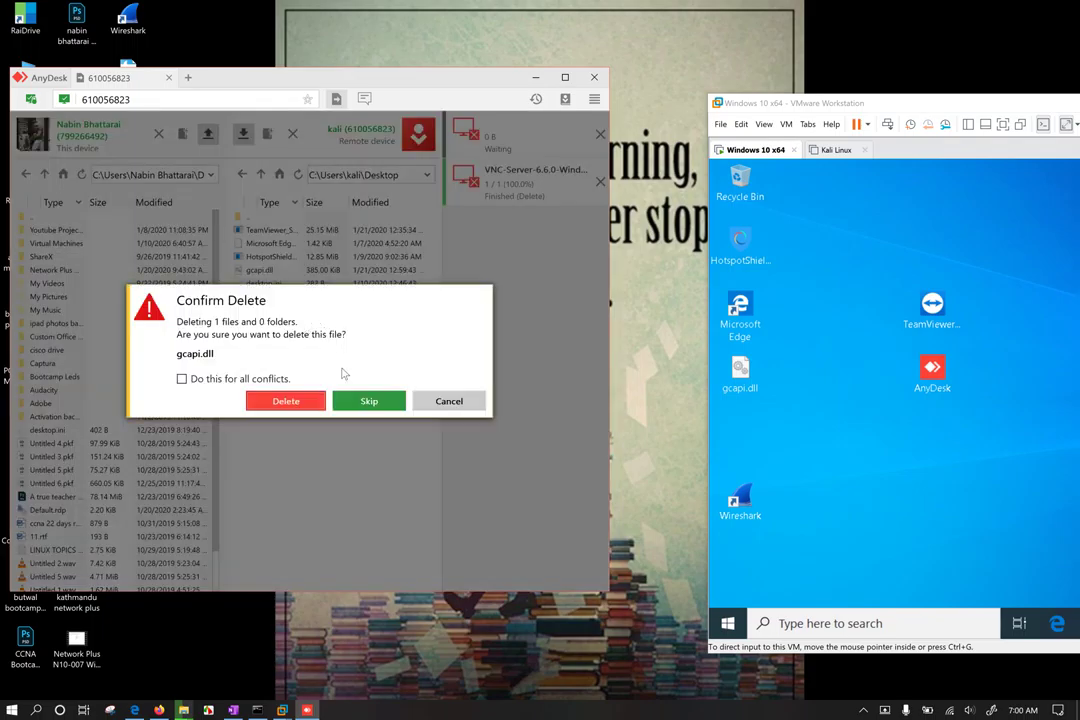
left_click(320, 401)
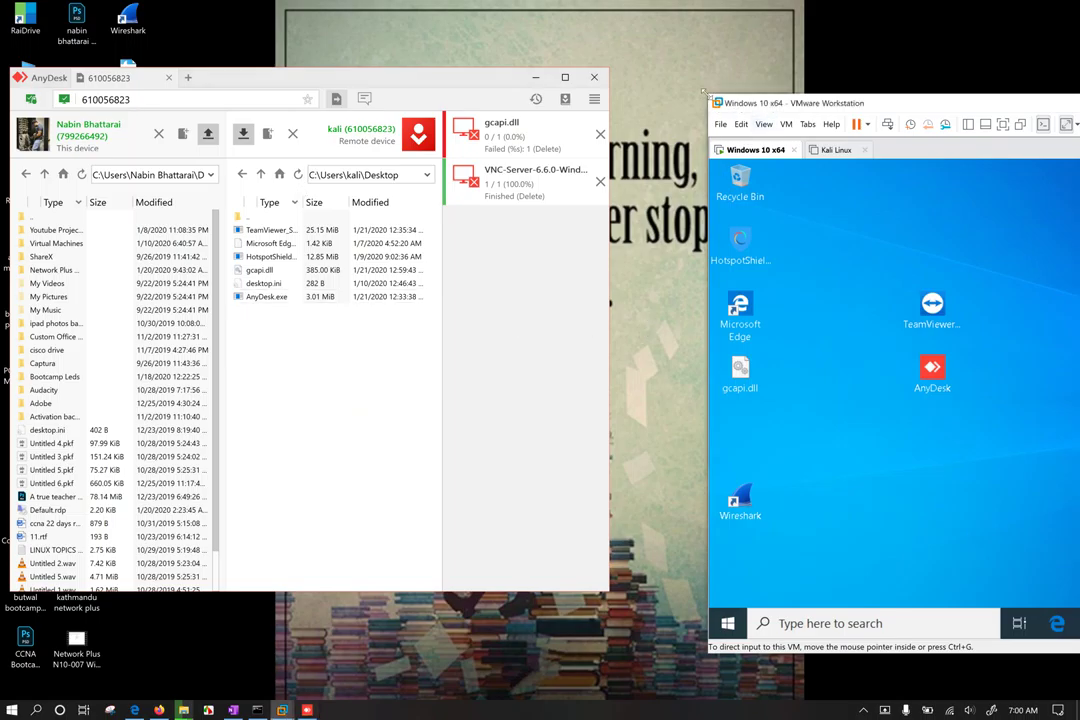
left_click_drag(704, 93, 540, 35)
left_click(515, 236)
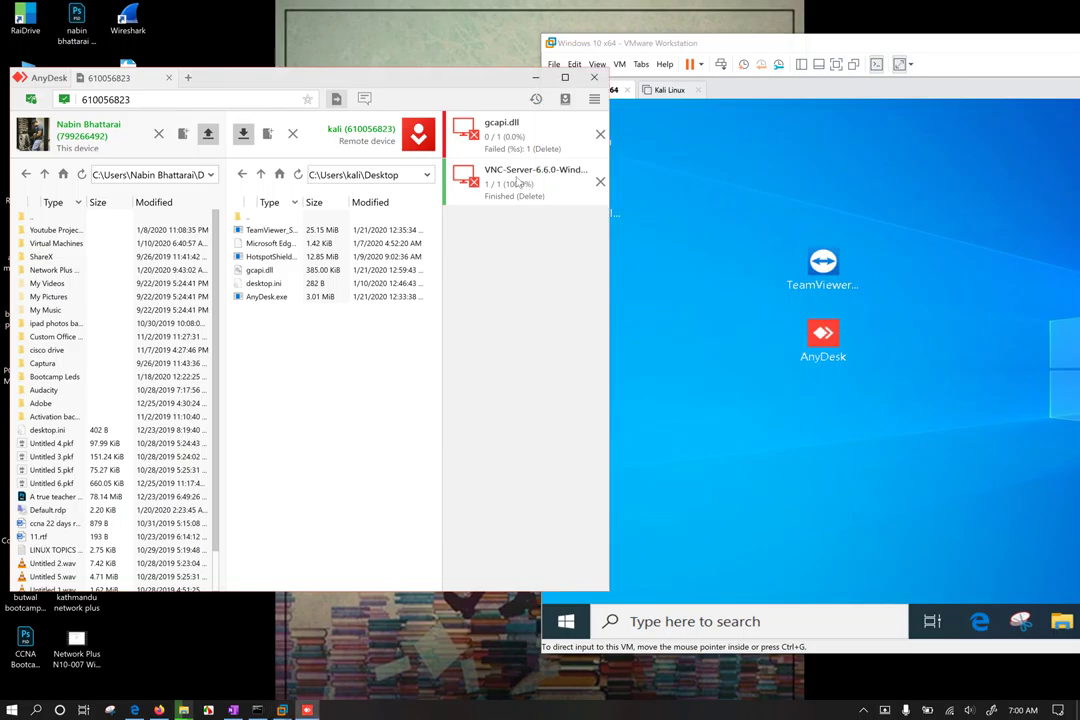
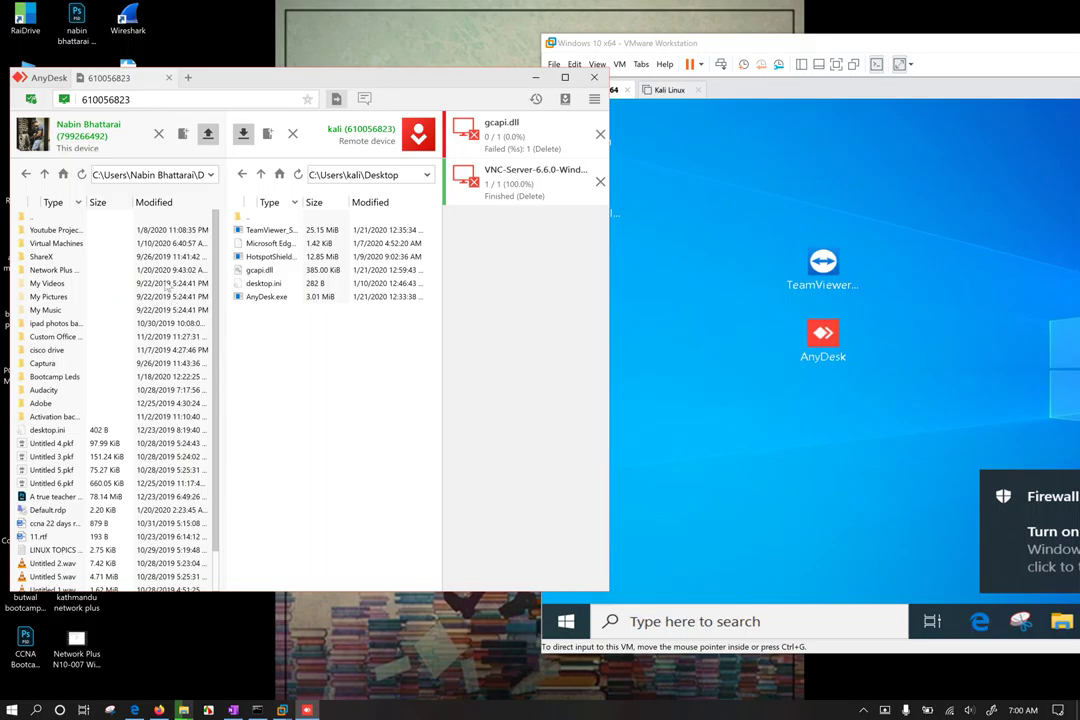
Clear the failed gcapi.dll and finished VNC transfer entries and open the session recordings list.
left_click(600, 134)
left_click(600, 134)
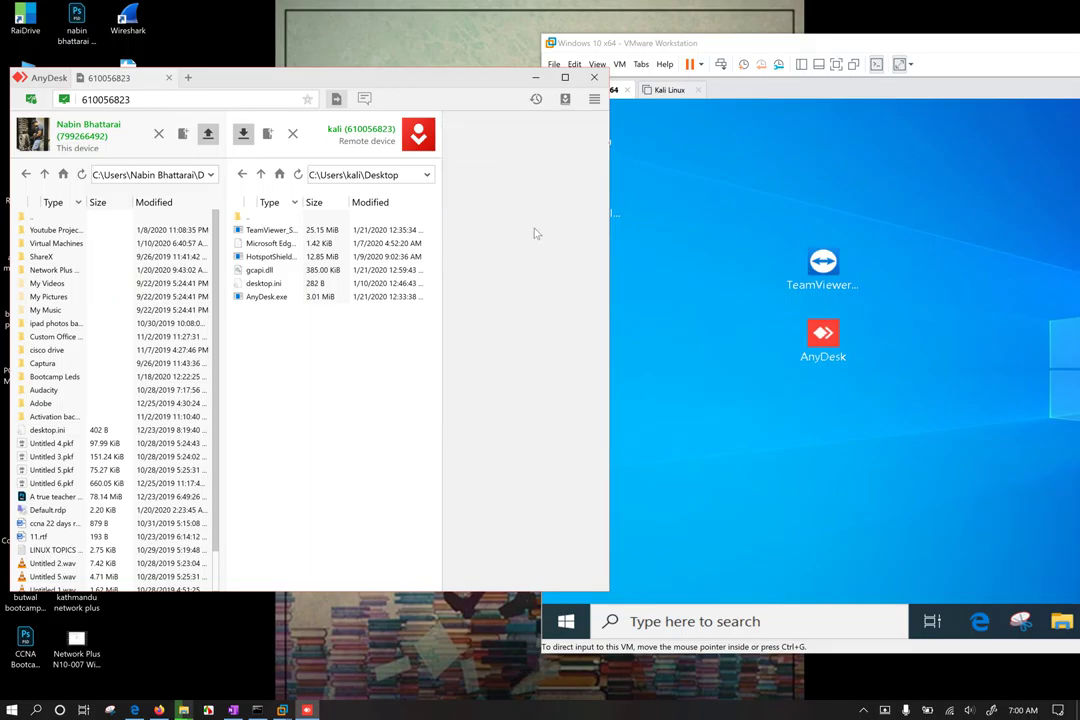
left_click(536, 99)
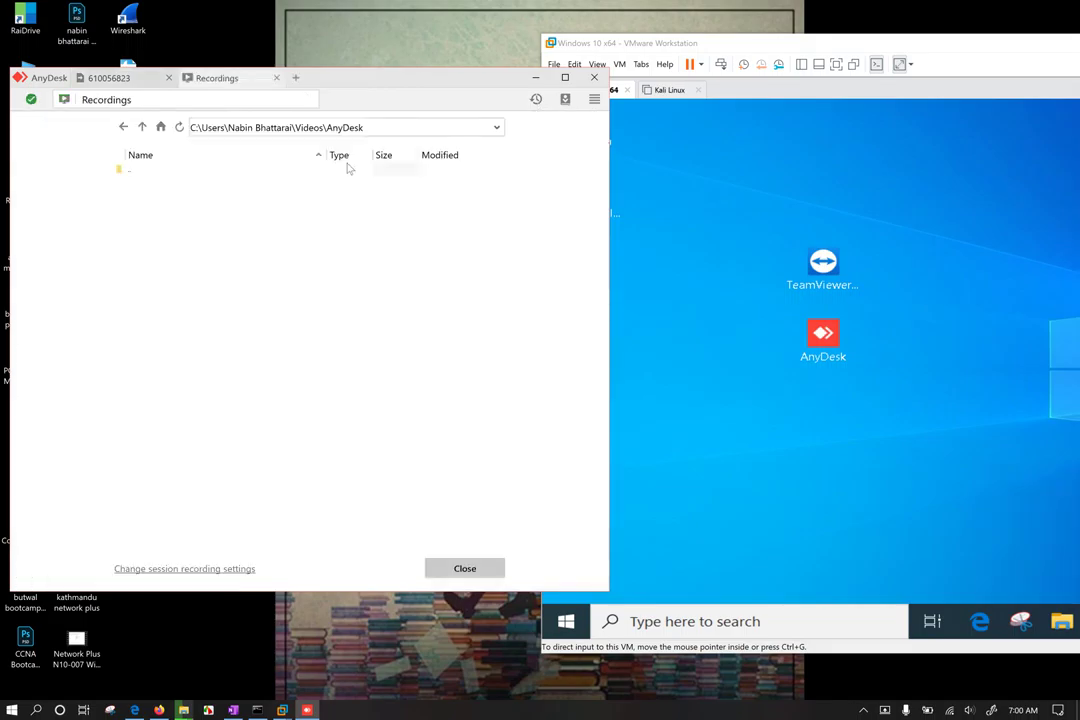
left_click(118, 79)
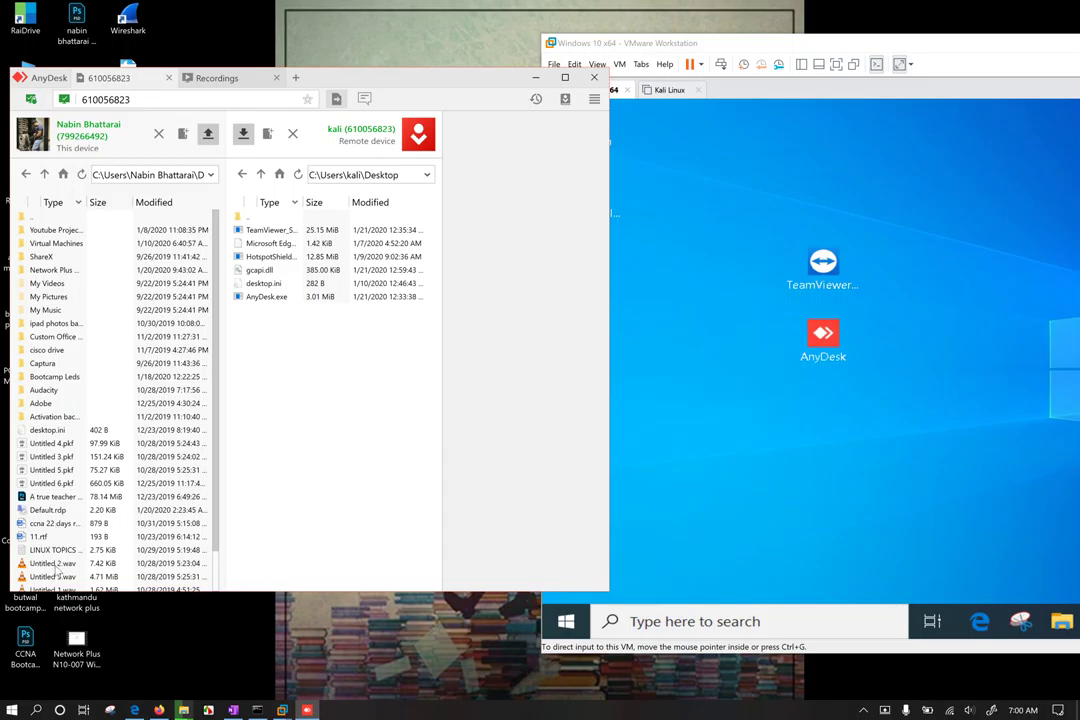
left_click(57, 566)
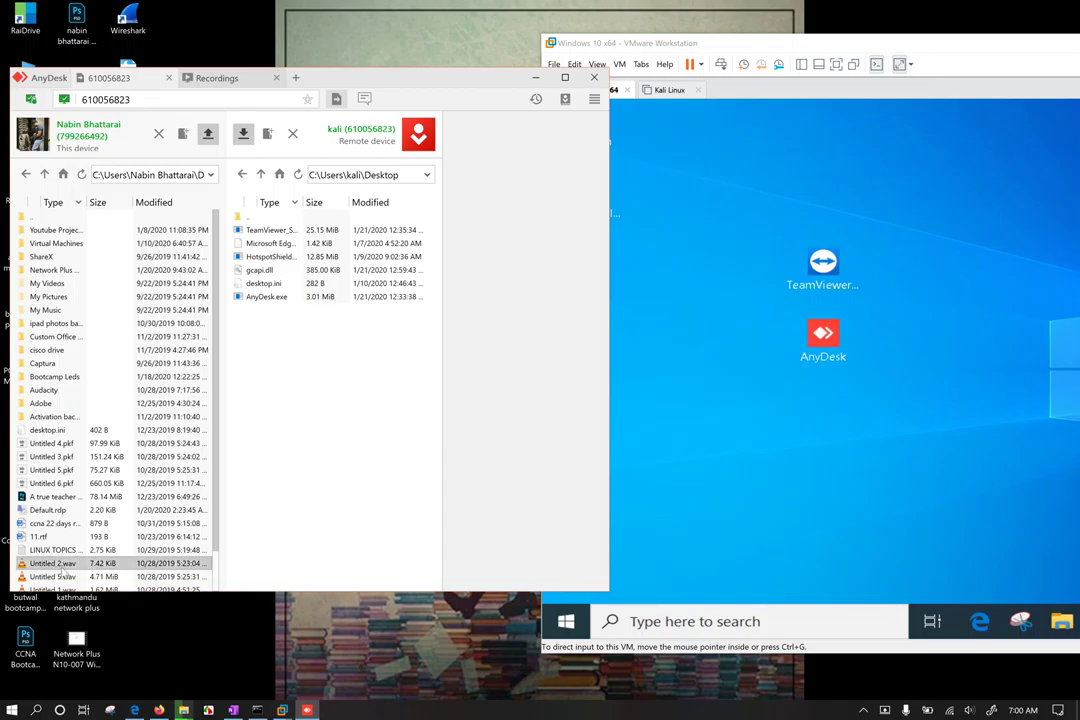
scroll(62, 569, "down", 1)
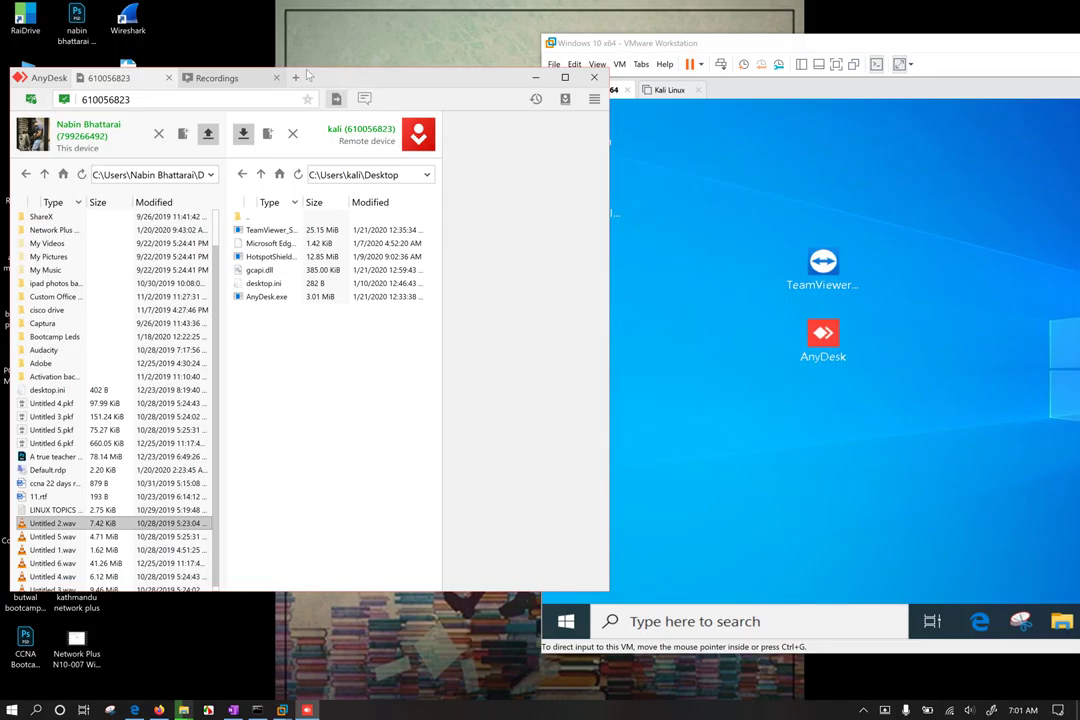
Maximize AnyDesk and upload the CCNA cert guide PDF from cisco drive to the remote Desktop.
double_click(347, 82)
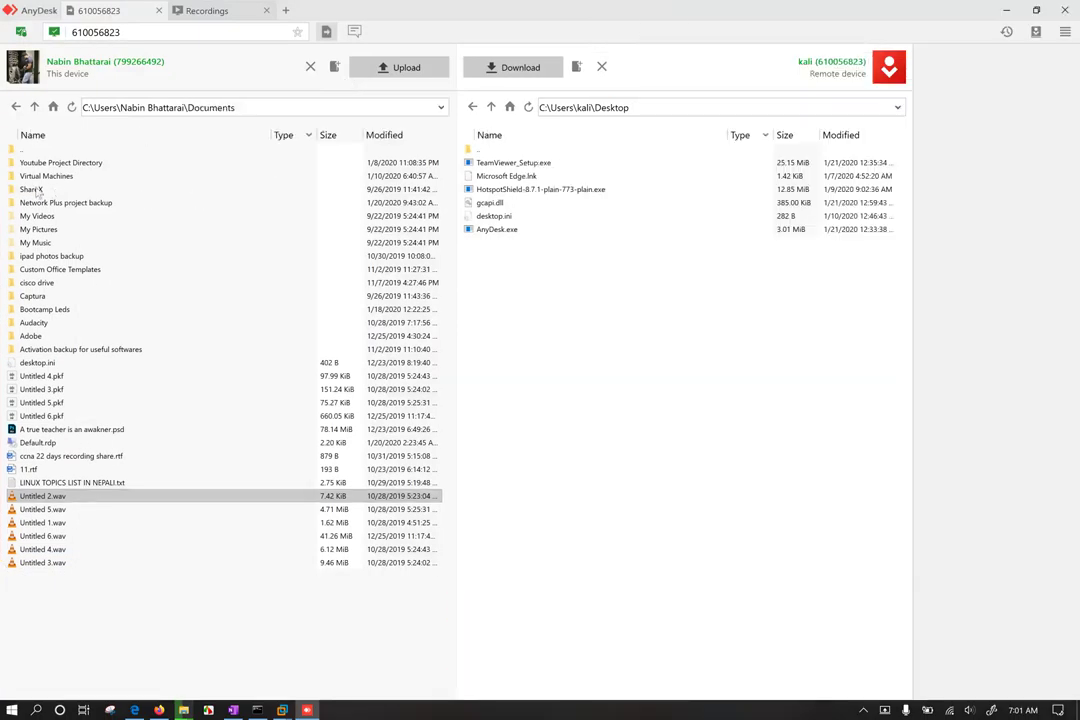
left_click(44, 285)
double_click(44, 285)
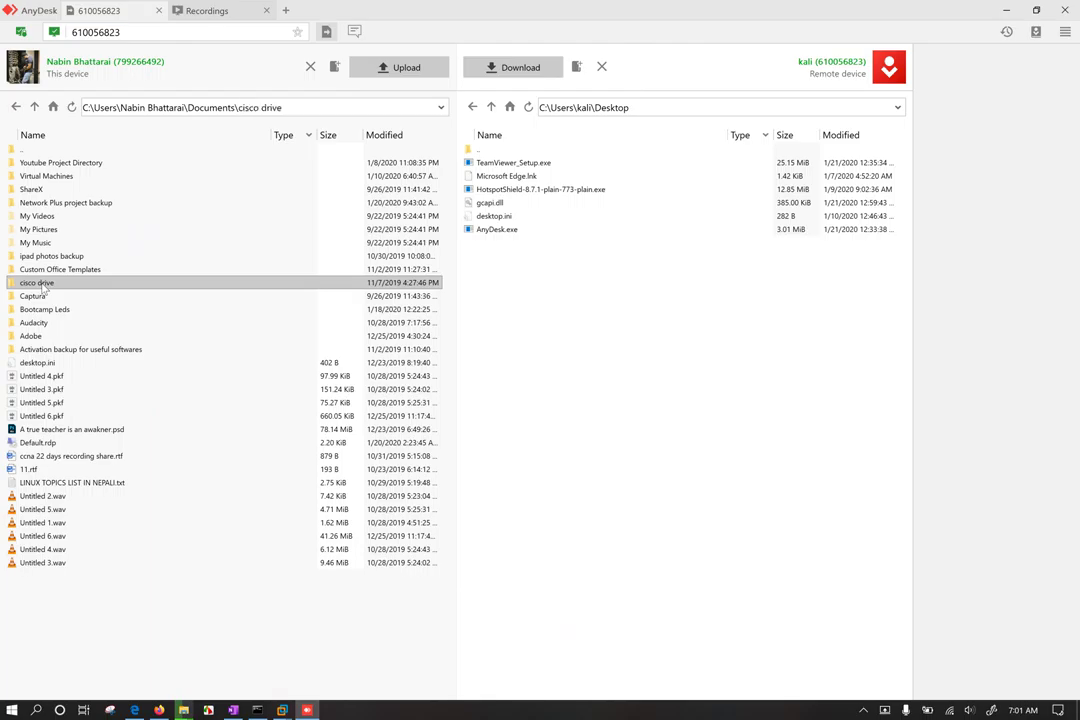
right_click(151, 230)
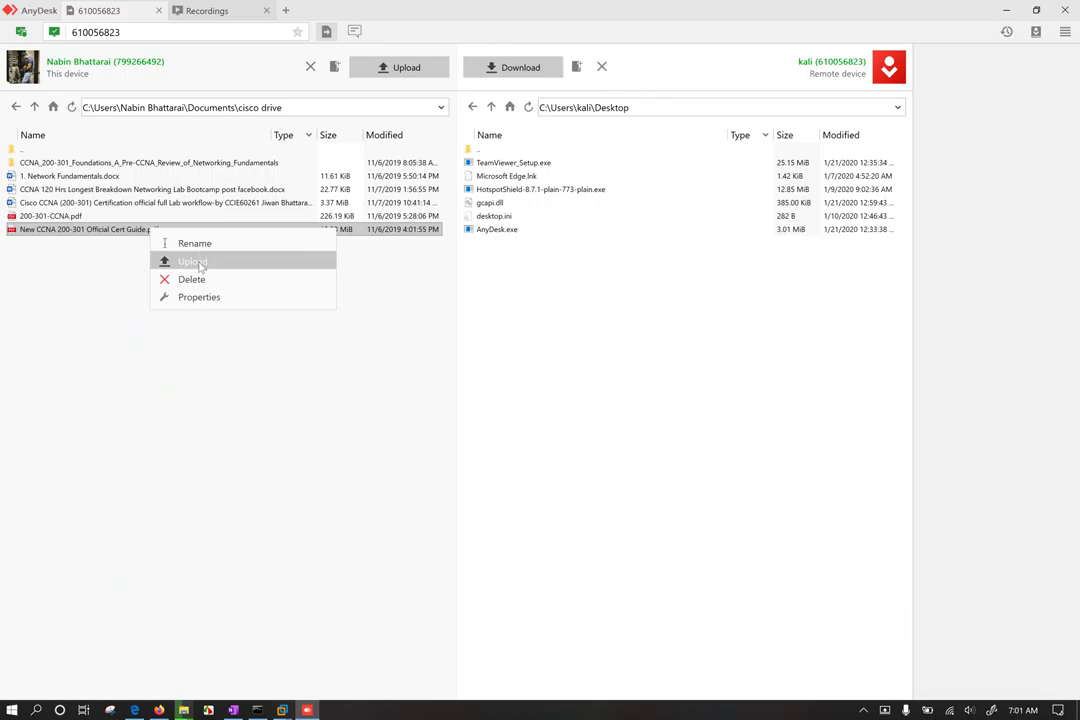
left_click(200, 263)
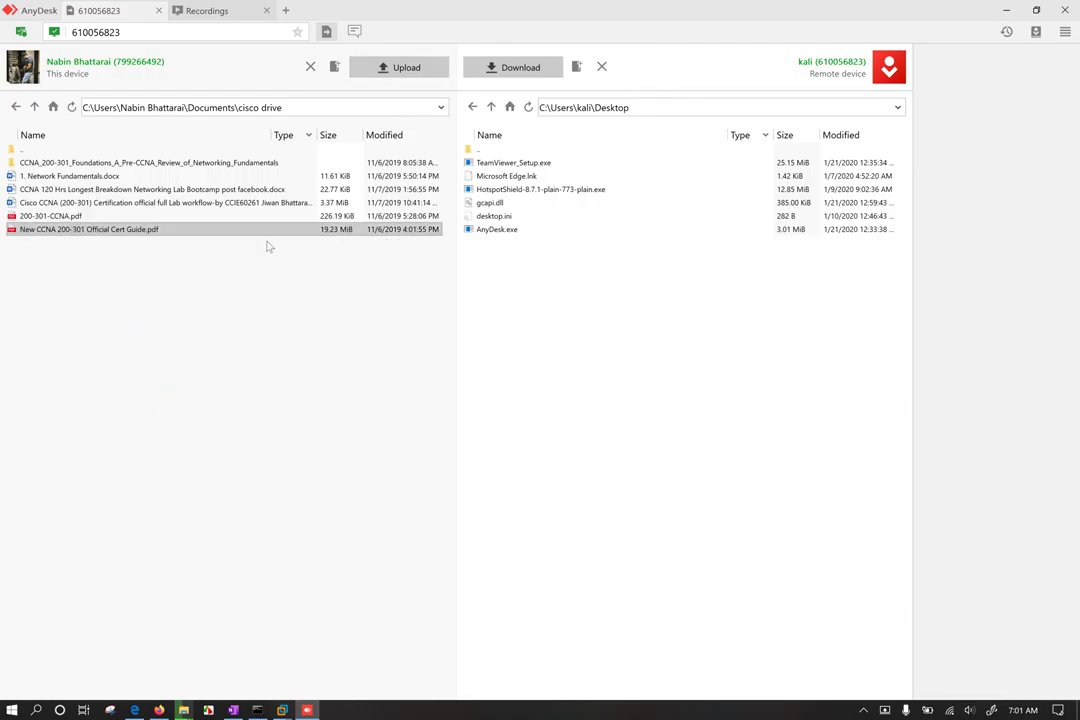
left_click(410, 68)
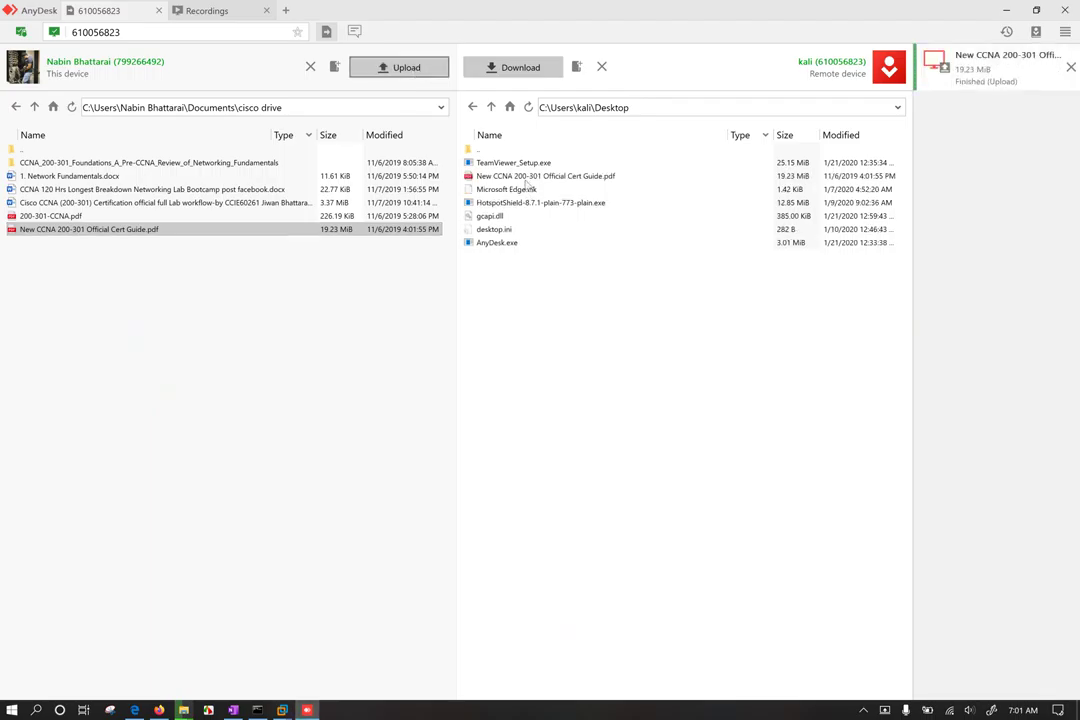
left_click(530, 177)
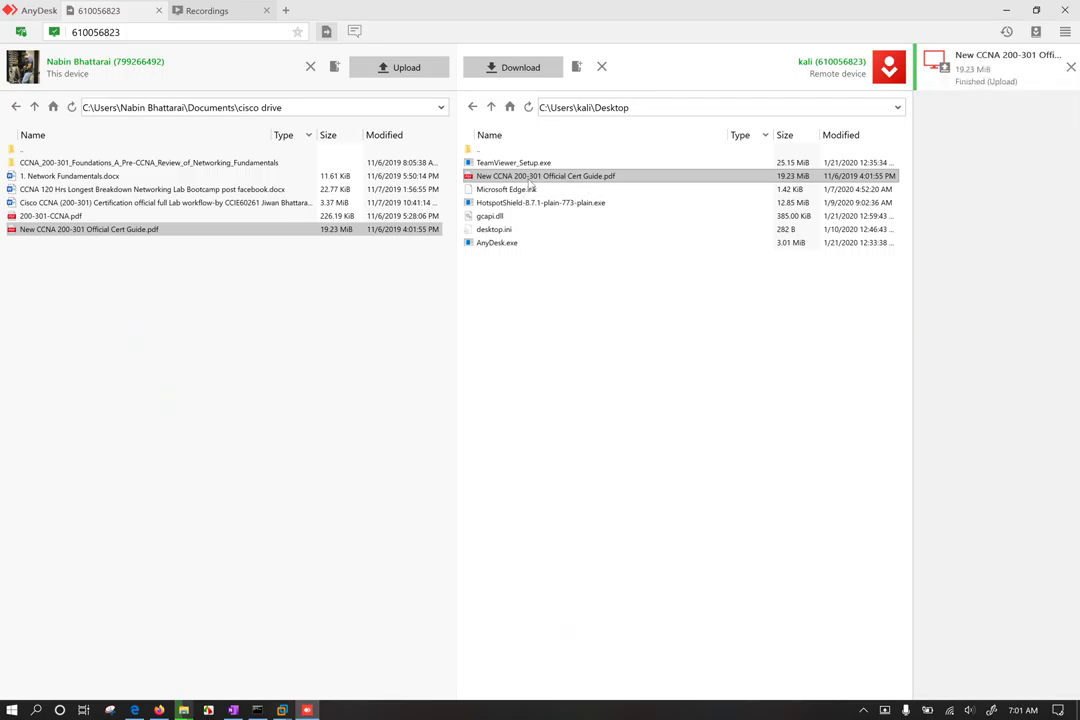
Upload Untitled 4.pkf from local Documents to the remote Desktop.
left_click(97, 330)
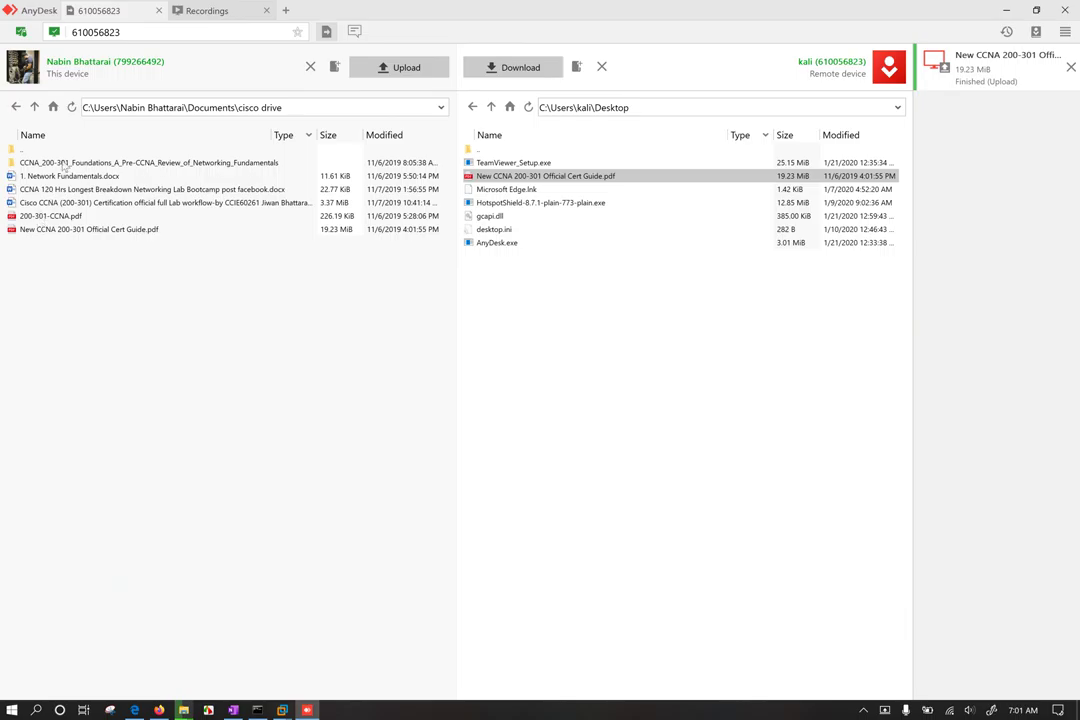
left_click(35, 109)
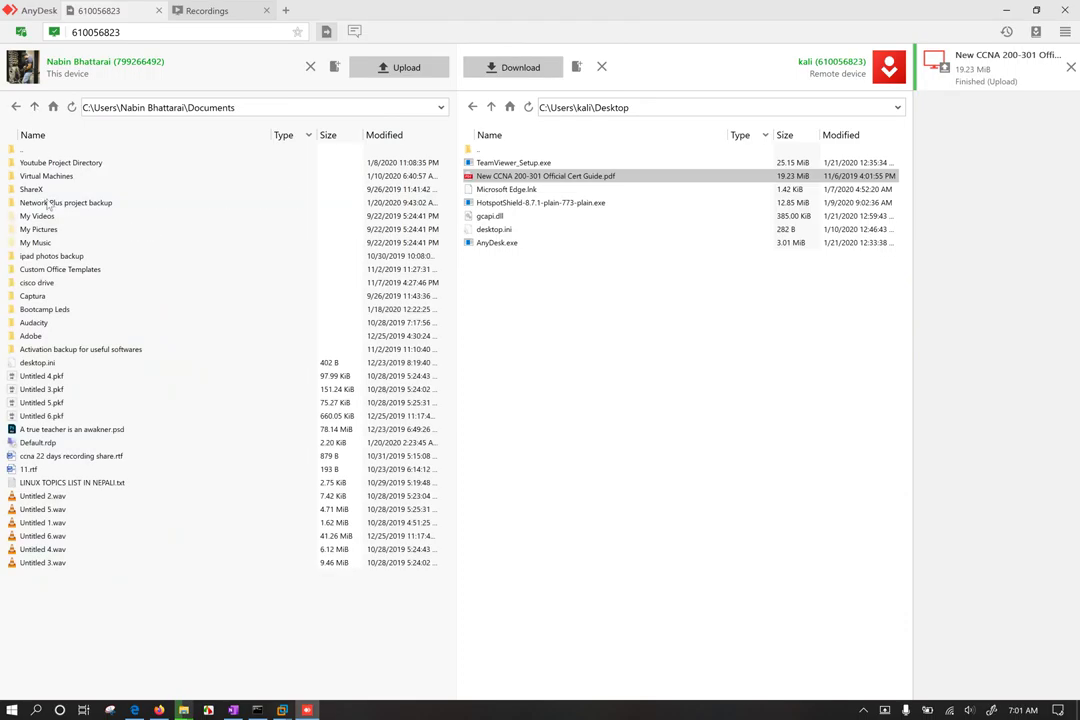
left_click(52, 377)
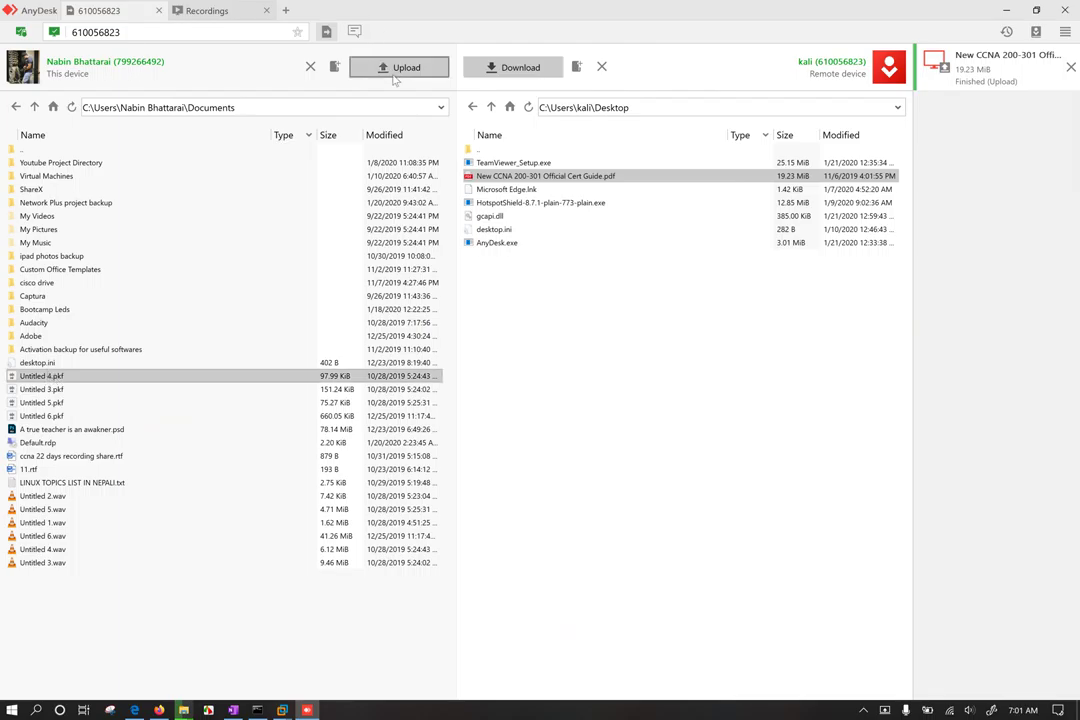
left_click(335, 68)
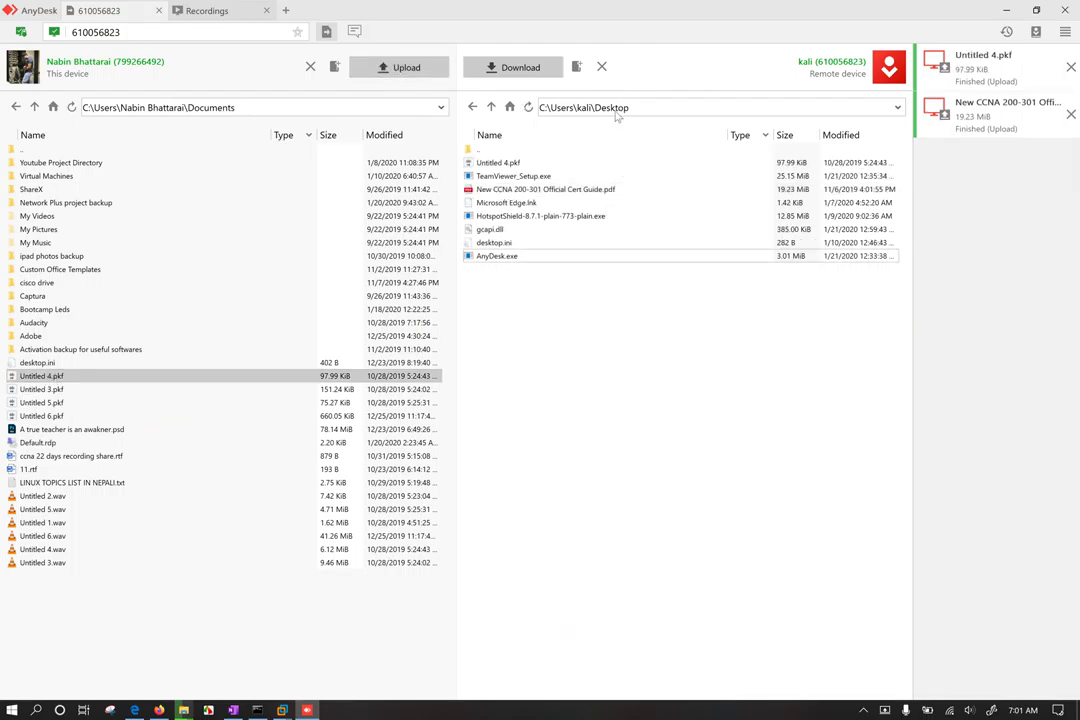
Upload Untitled 5.pkf into the remote Documents folder.
left_click(510, 107)
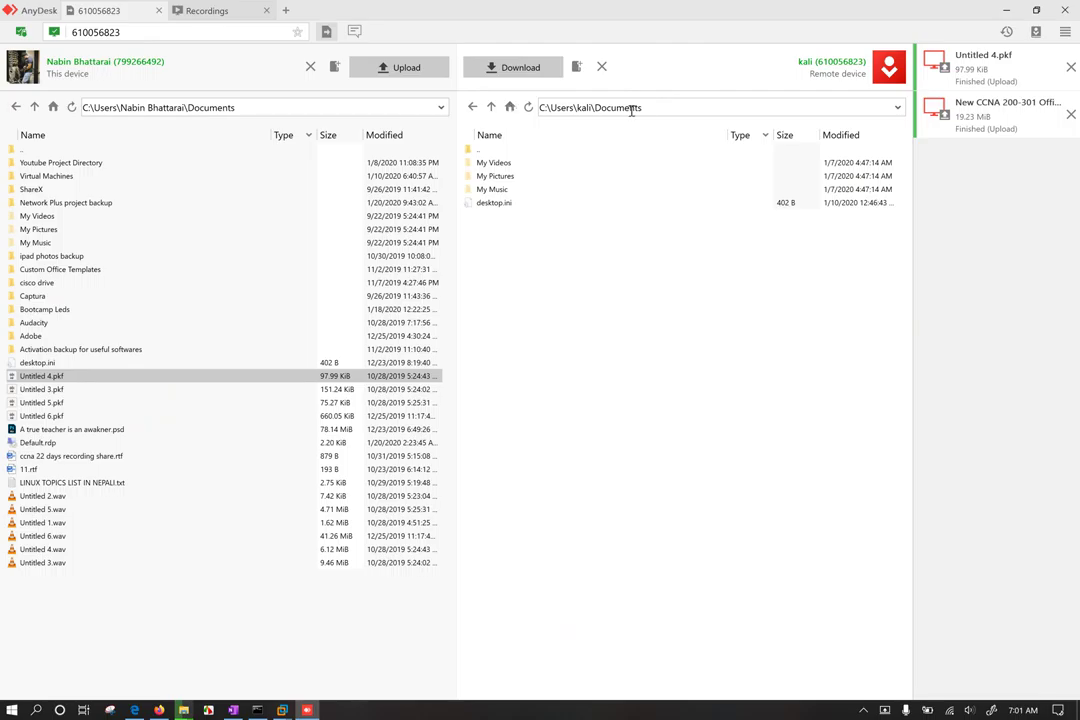
left_click(55, 403)
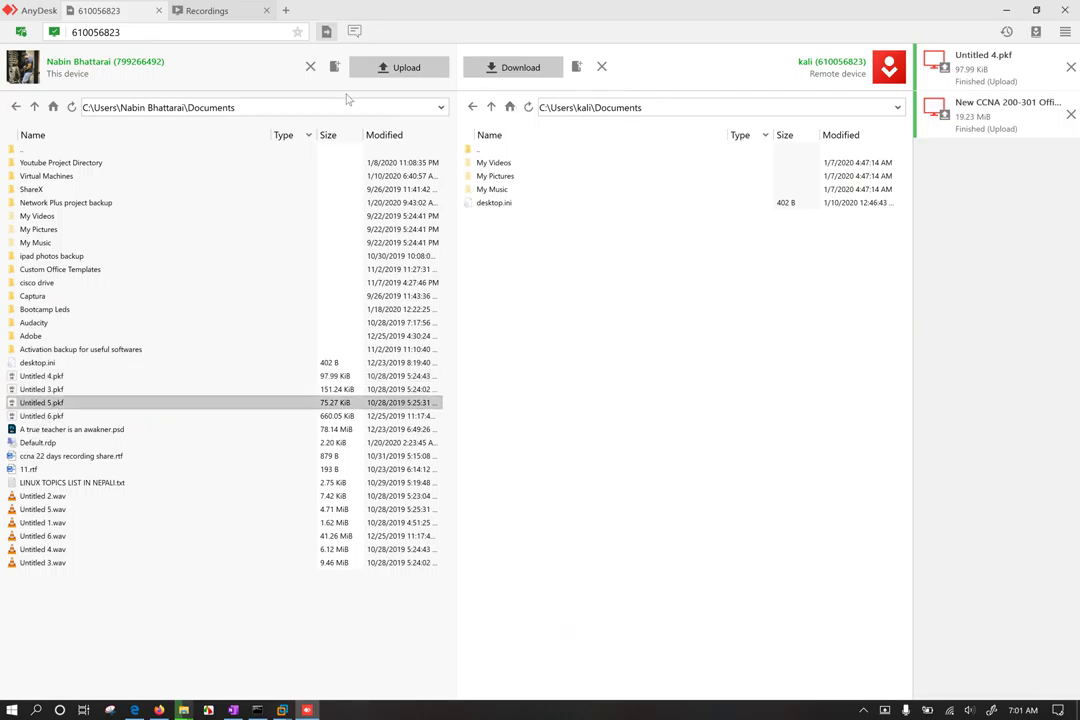
left_click(380, 67)
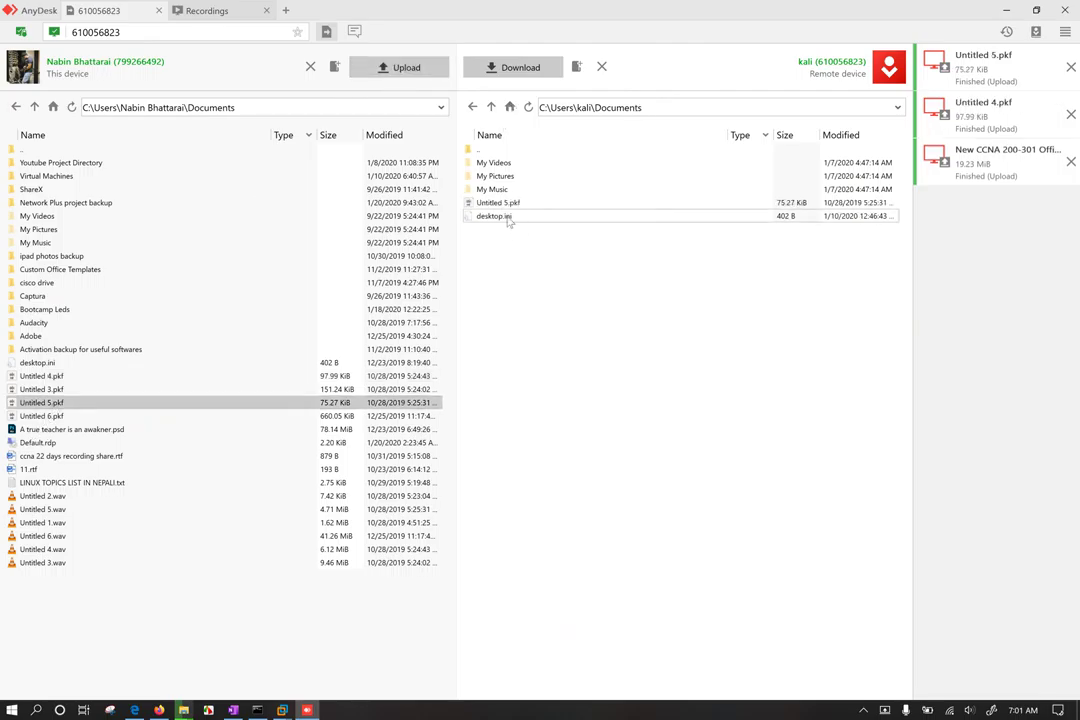
left_click(508, 217)
left_click(513, 164)
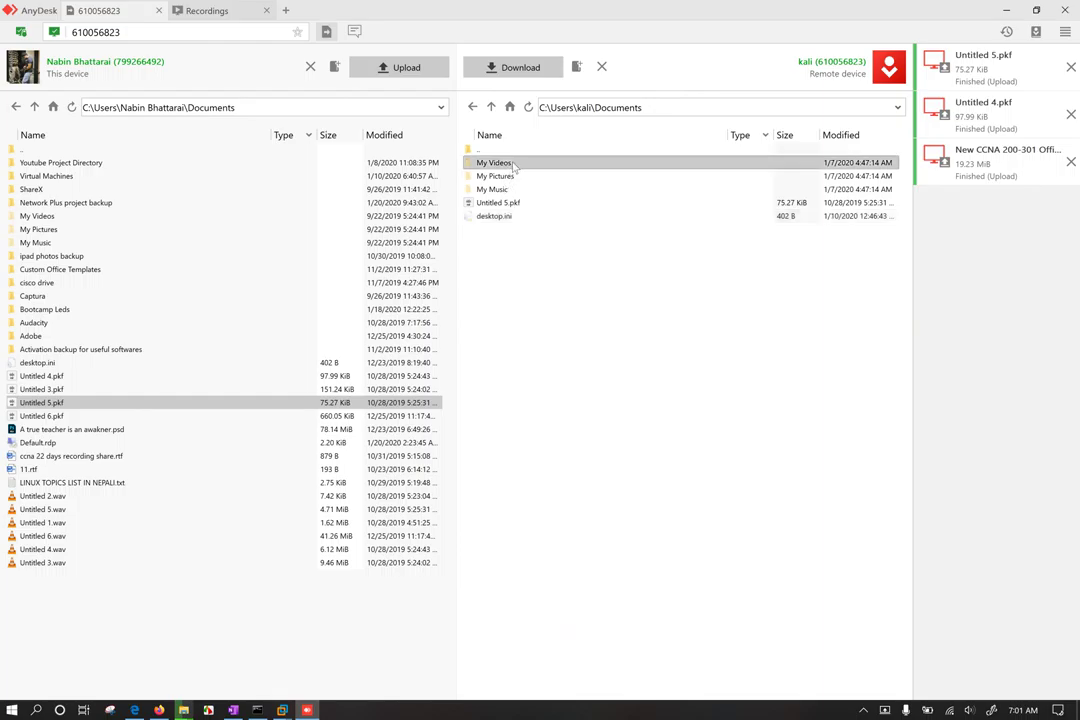
left_click(508, 218)
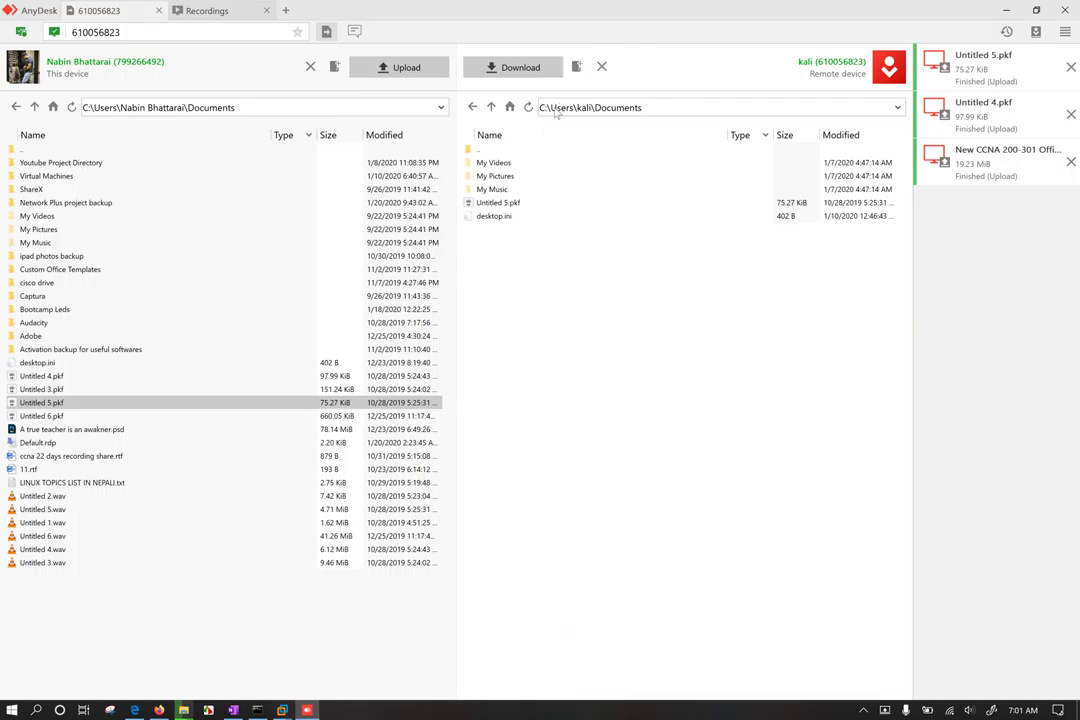
Navigate the remote pane back to the kali user's Desktop and select TeamViewer_Setup.exe.
left_click(491, 107)
left_click(491, 107)
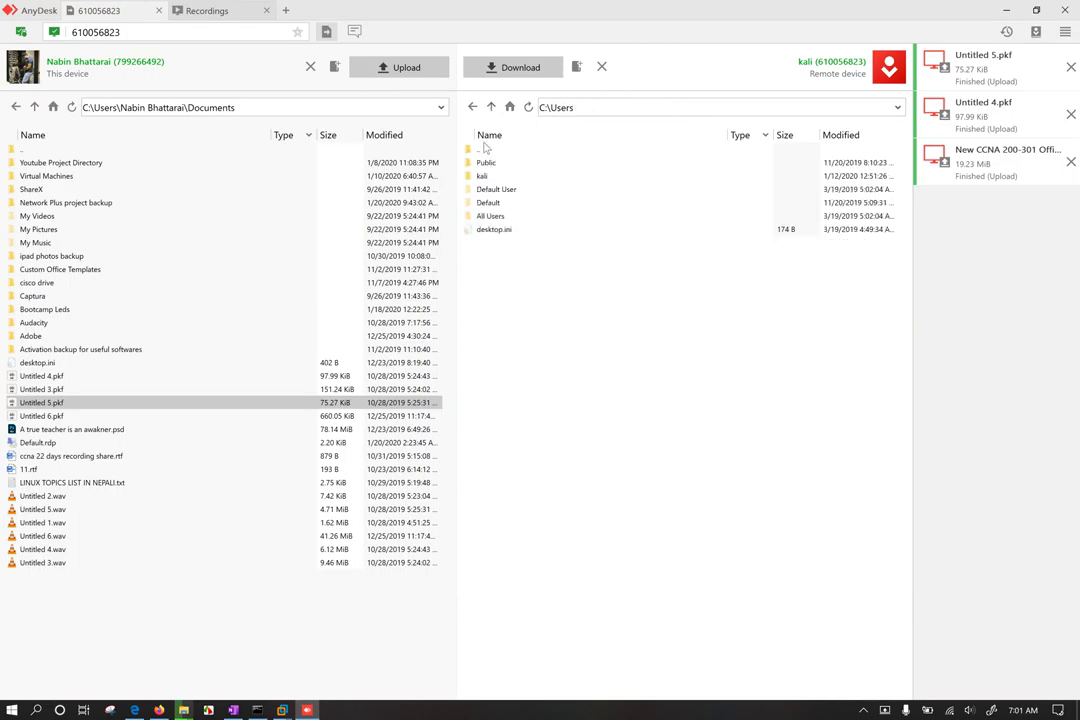
double_click(482, 176)
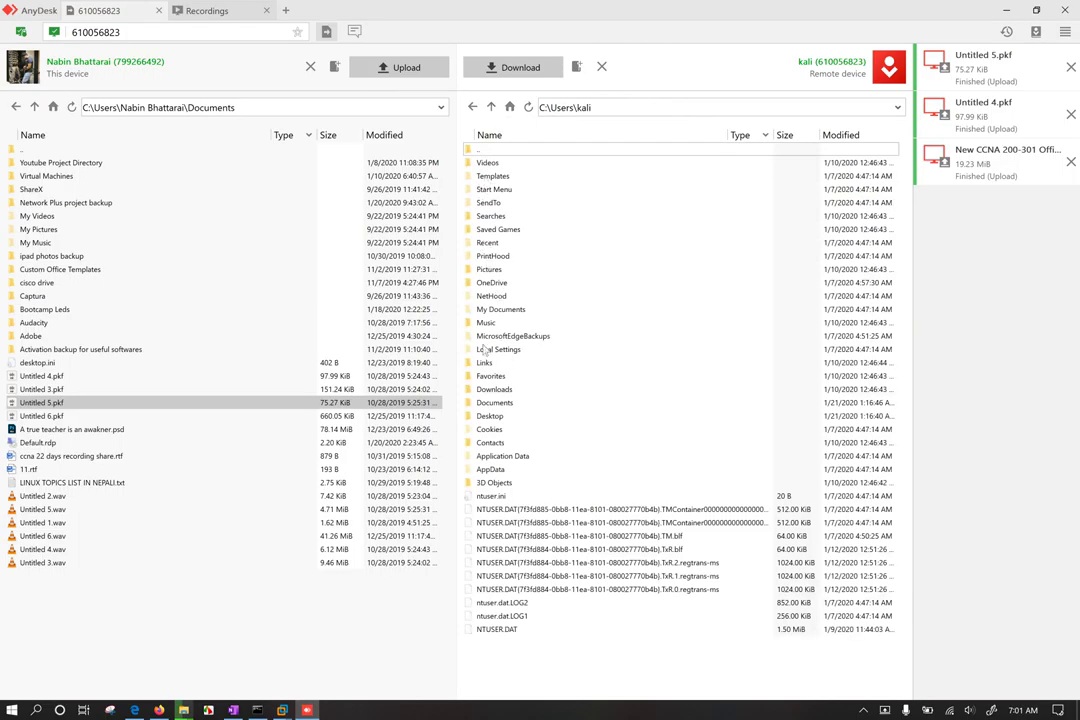
double_click(490, 415)
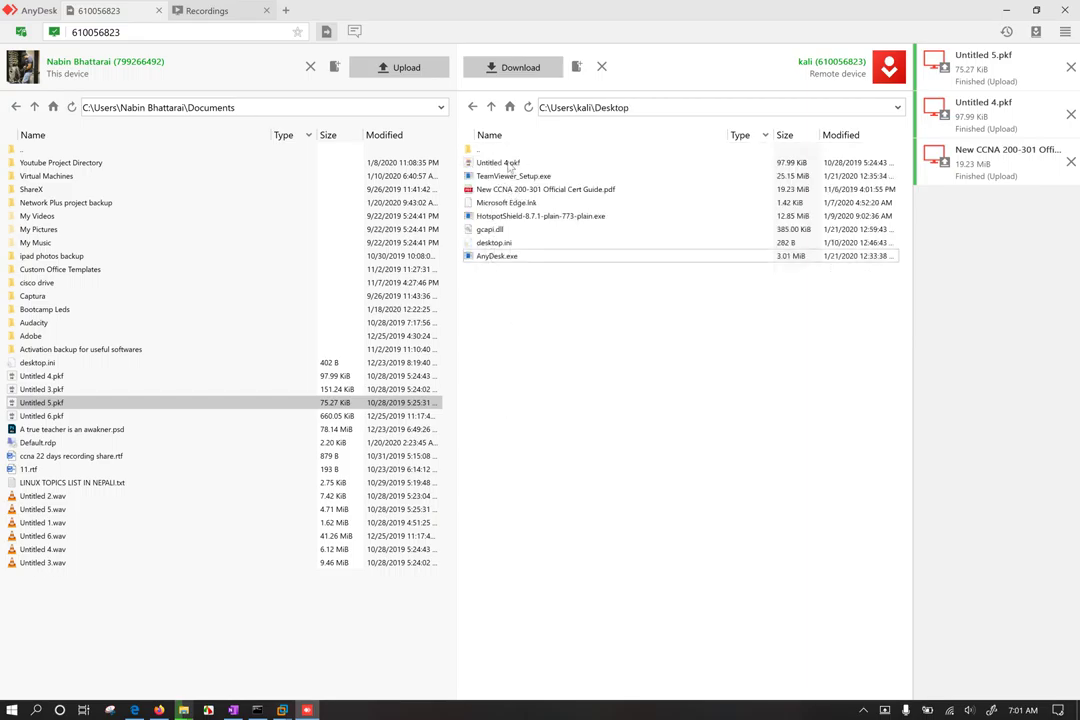
left_click(510, 178)
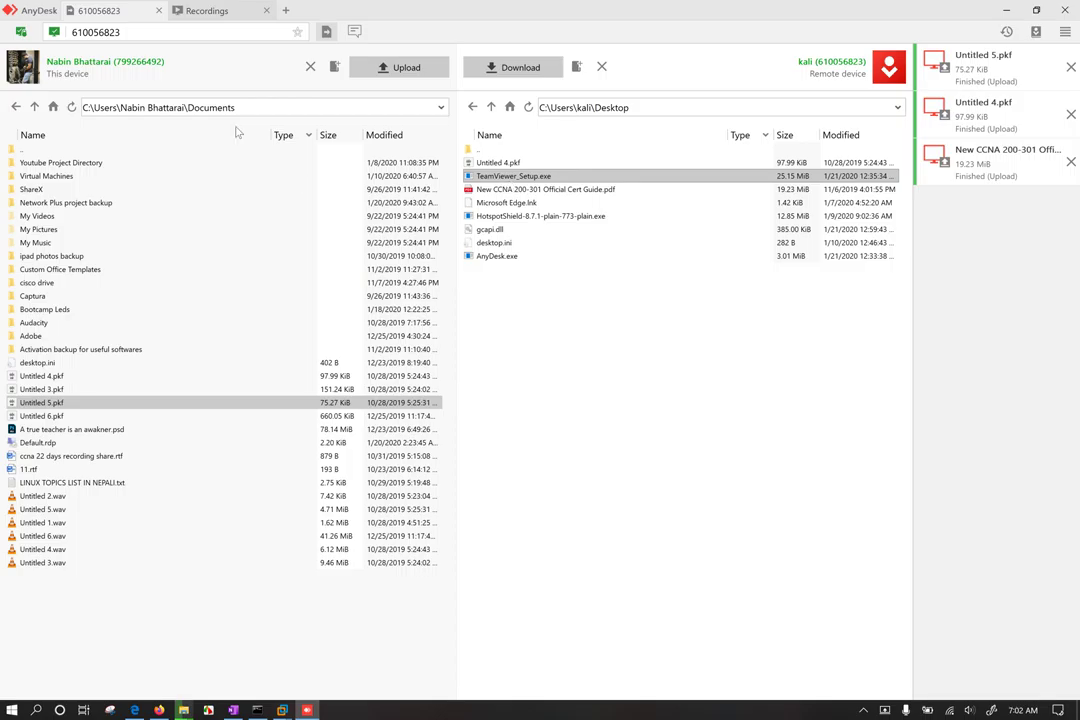
Download TeamViewer_Setup.exe from the remote Desktop into the local Documents folder.
key("n")
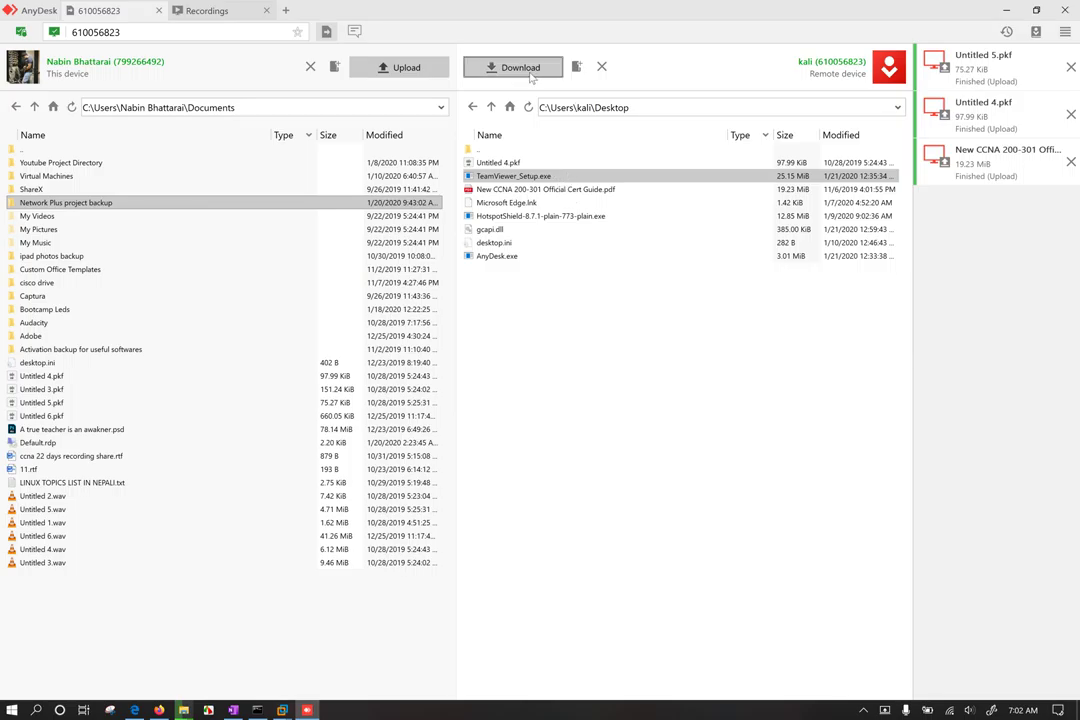
left_click(525, 68)
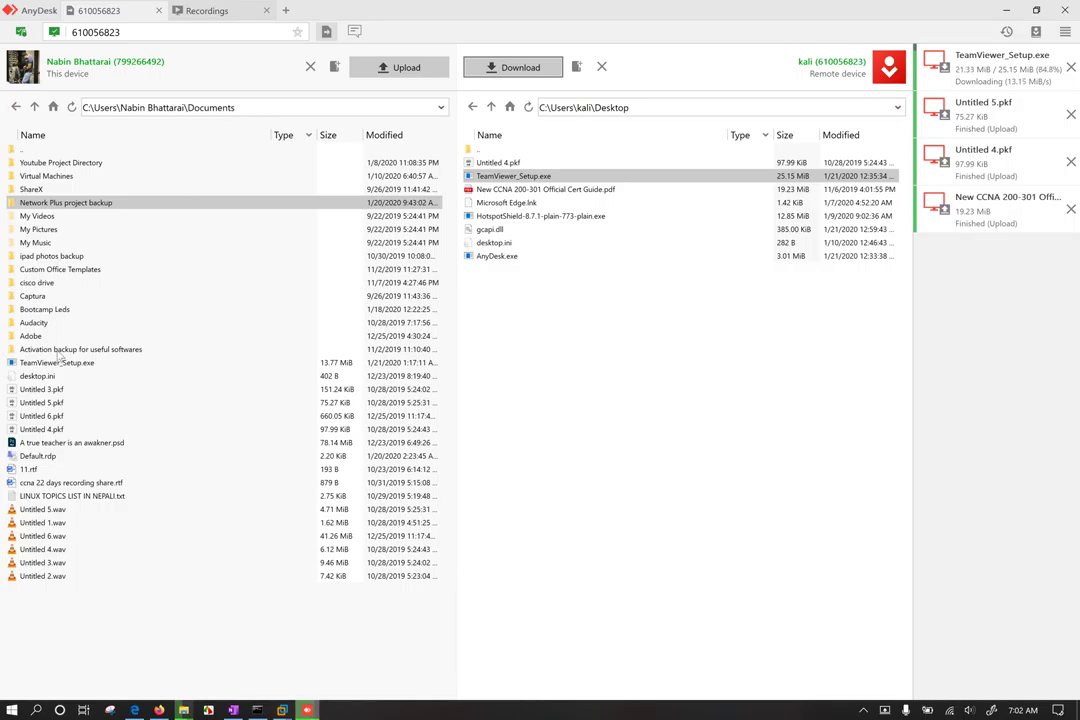
left_click(59, 364)
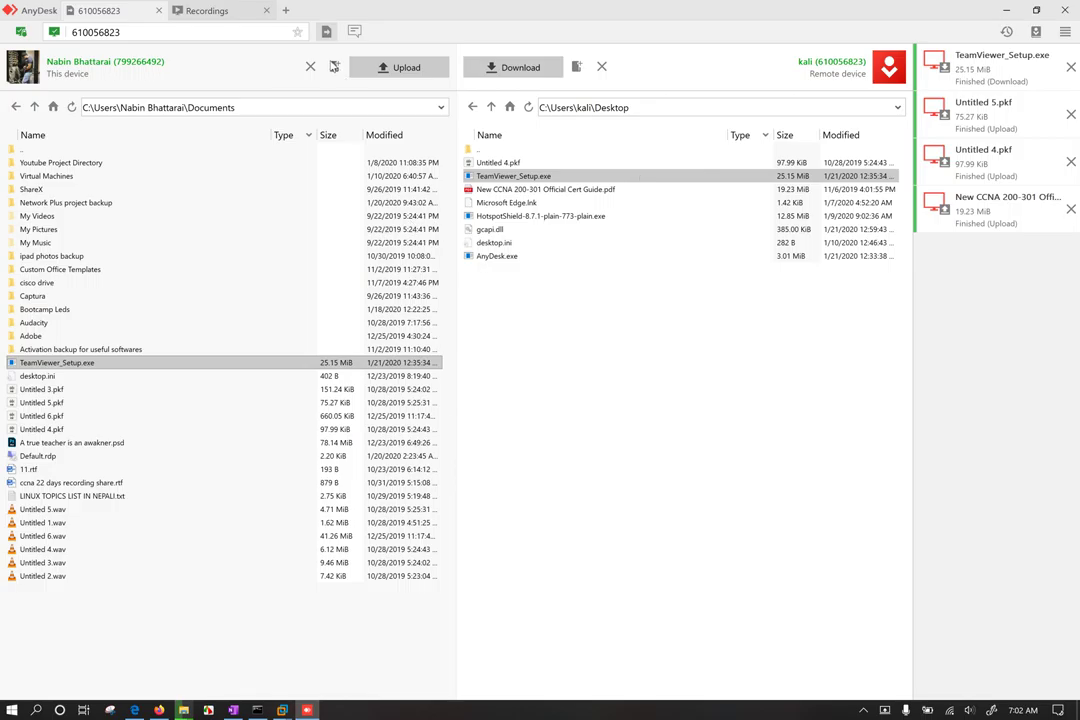
Bring up the folder menus for the local and remote file lists, then dismiss them.
right_click(174, 644)
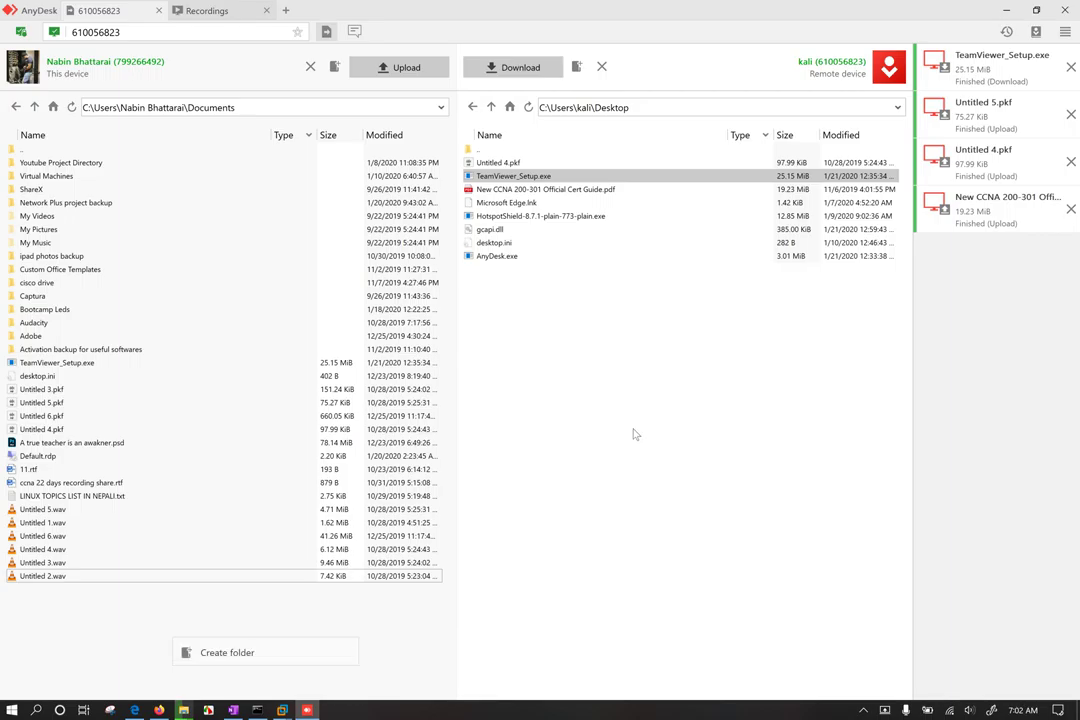
right_click(628, 394)
left_click(663, 578)
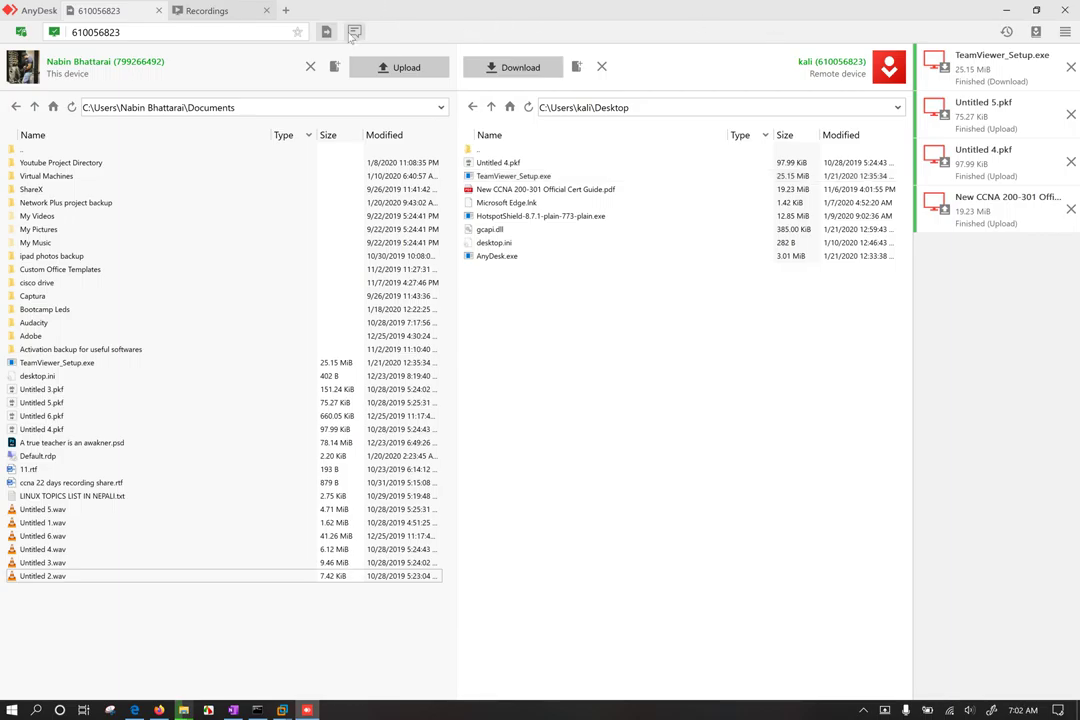
Open the session chat panel, then close the chat log to reveal the full file lists.
left_click(355, 33)
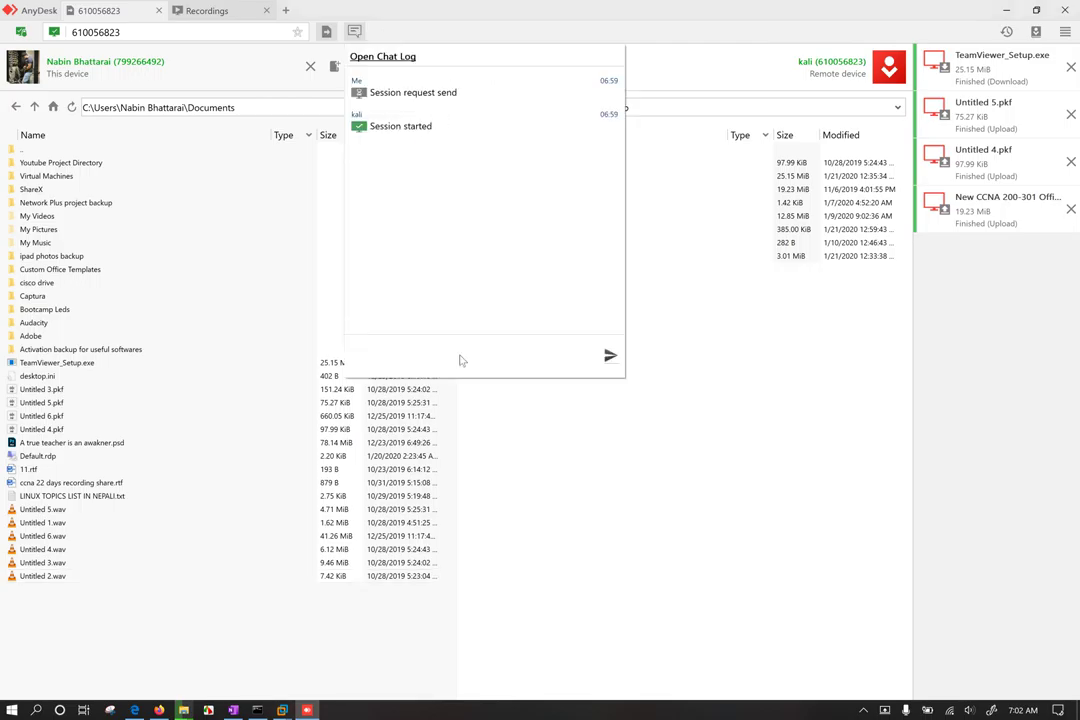
left_click(419, 362)
left_click(488, 485)
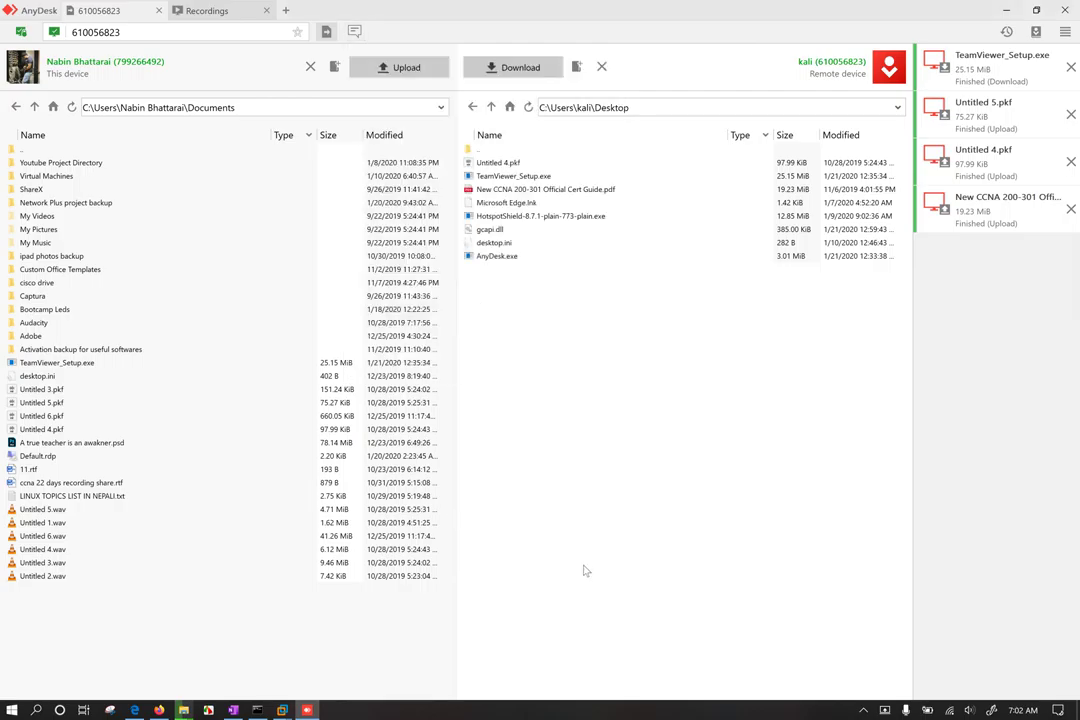
Maximize the Windows 10 x64 VM and search Start for 'wire' to launch Wireshark.
mouse_move(285, 710)
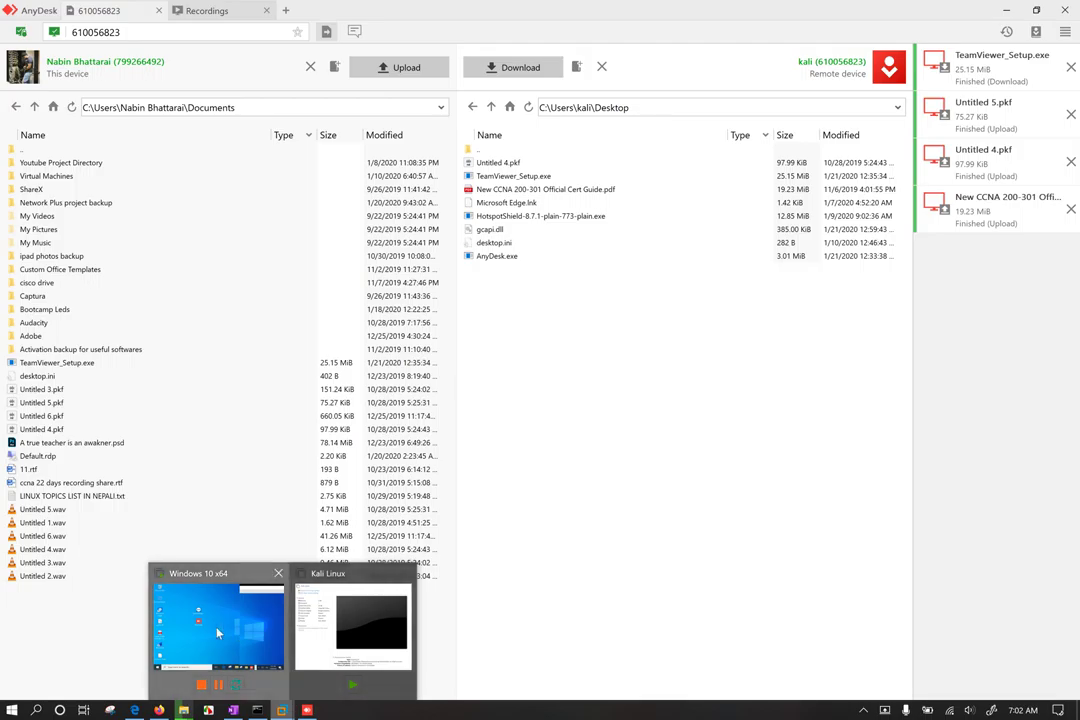
left_click(230, 600)
double_click(898, 43)
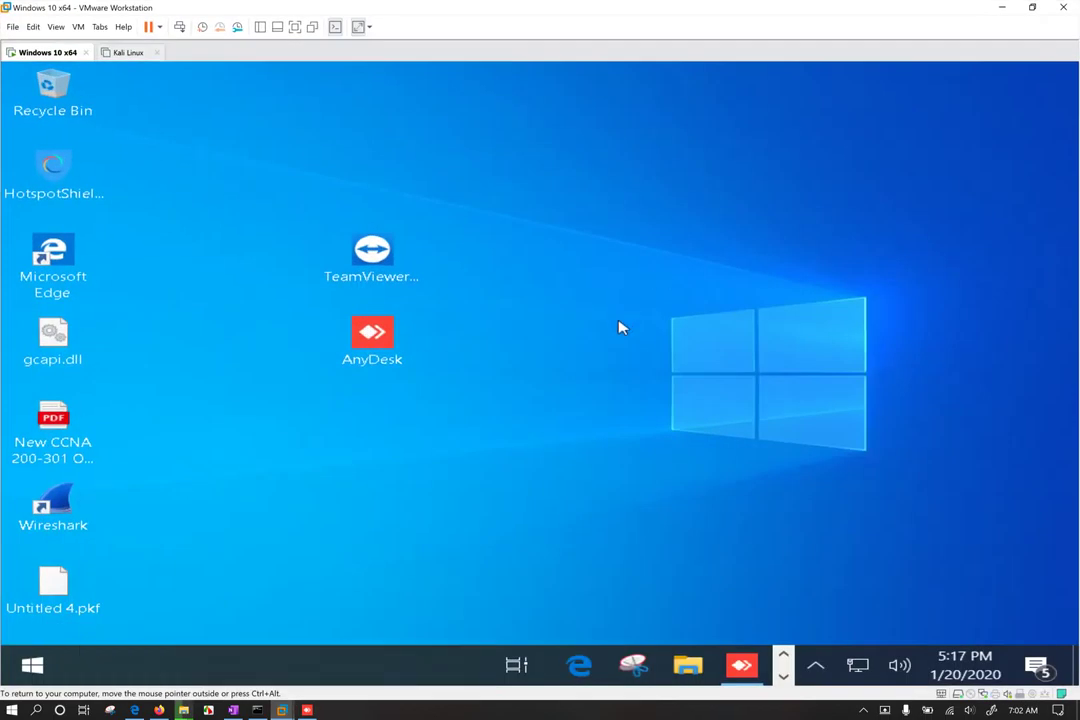
key("super")
type("wire")
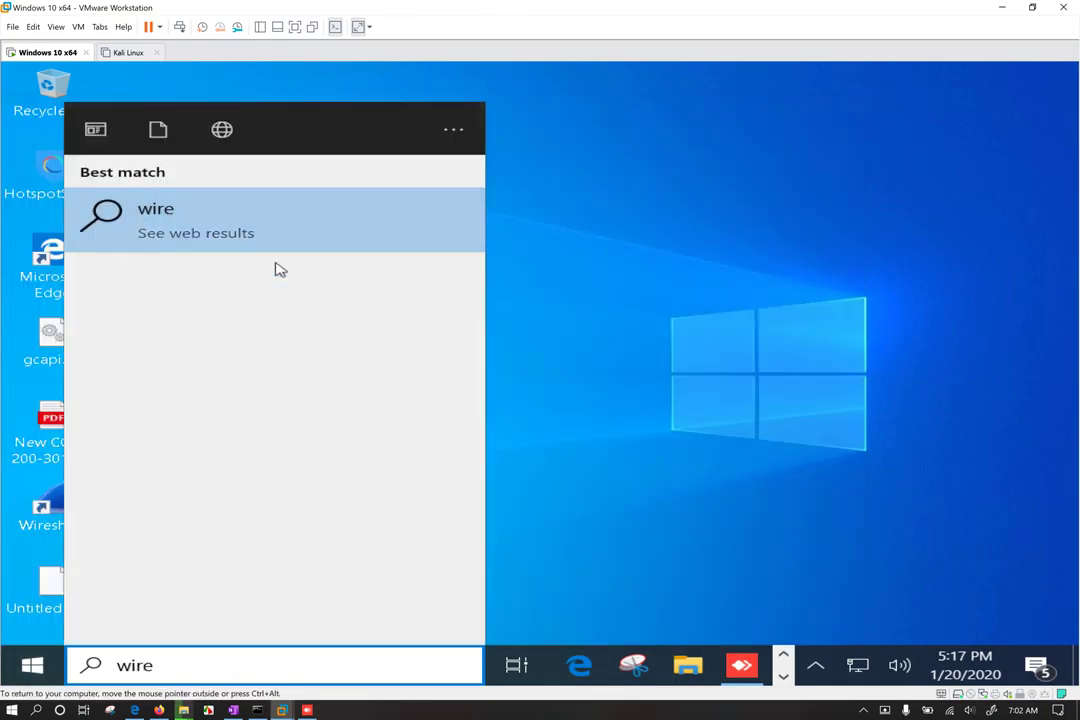
left_click(540, 250)
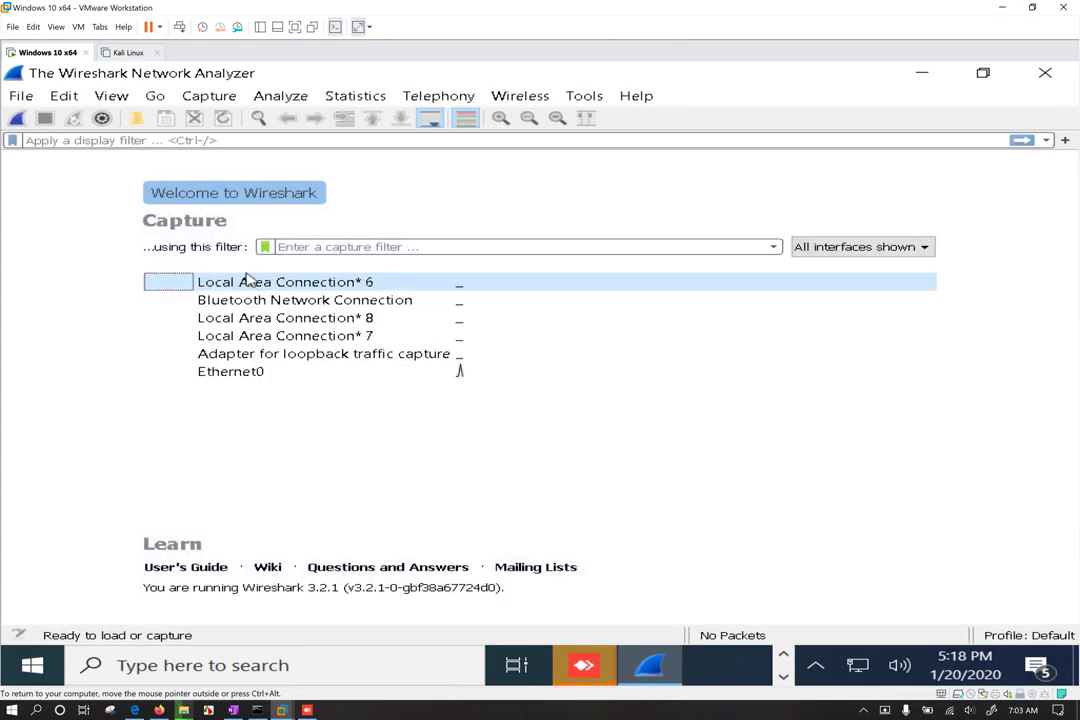
Start capturing on Ethernet0 and expand packet 41's TLSv1.2 Record Layer to its encrypted data.
left_click(249, 377)
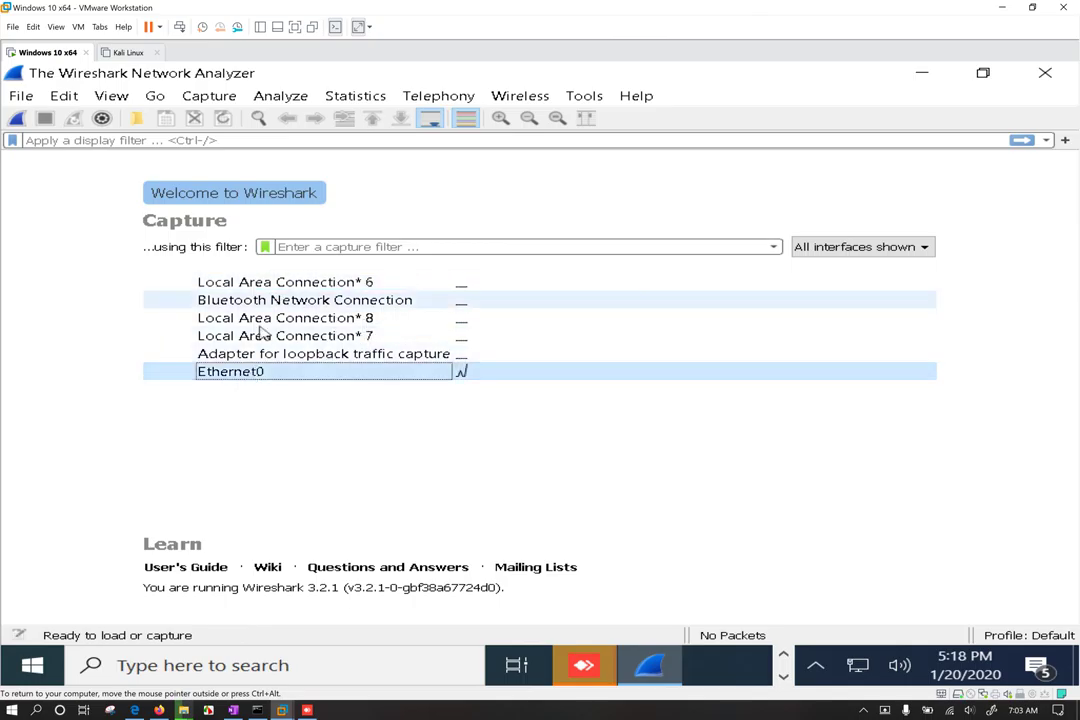
left_click(18, 118)
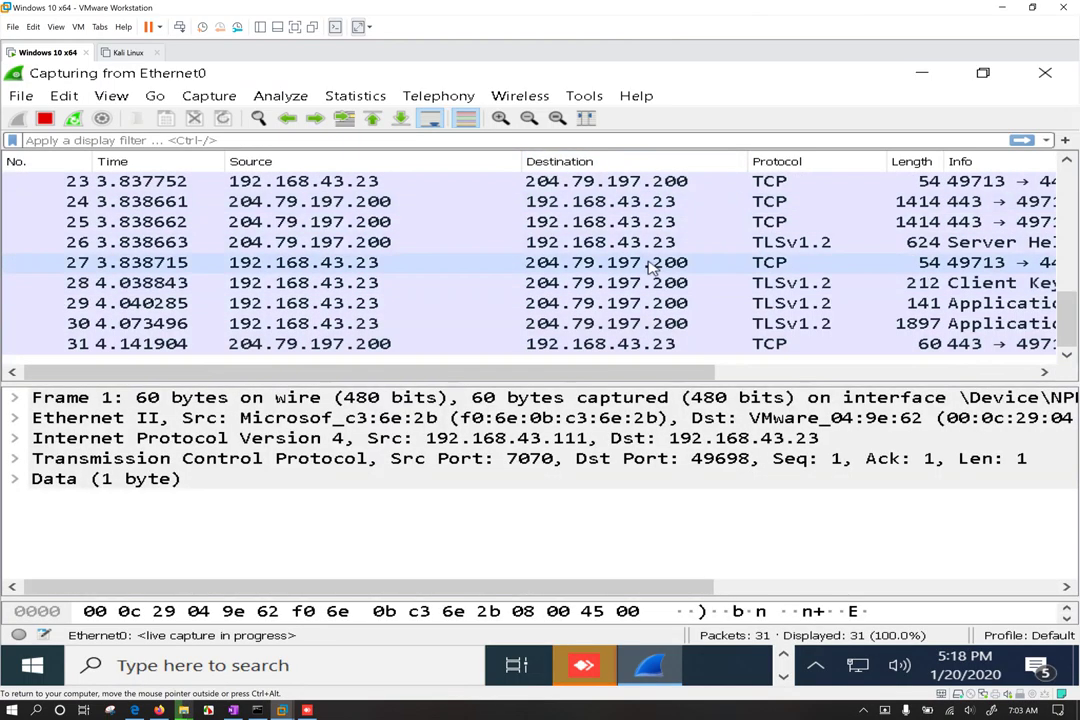
left_click(775, 220)
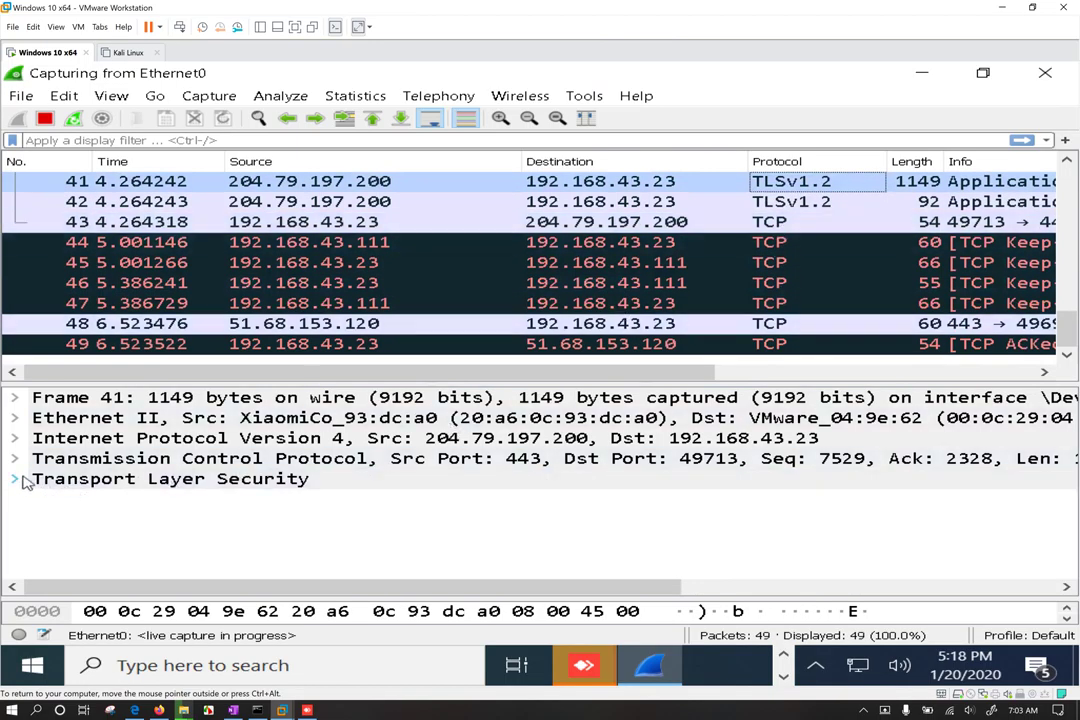
double_click(72, 482)
left_click(170, 508)
double_click(170, 508)
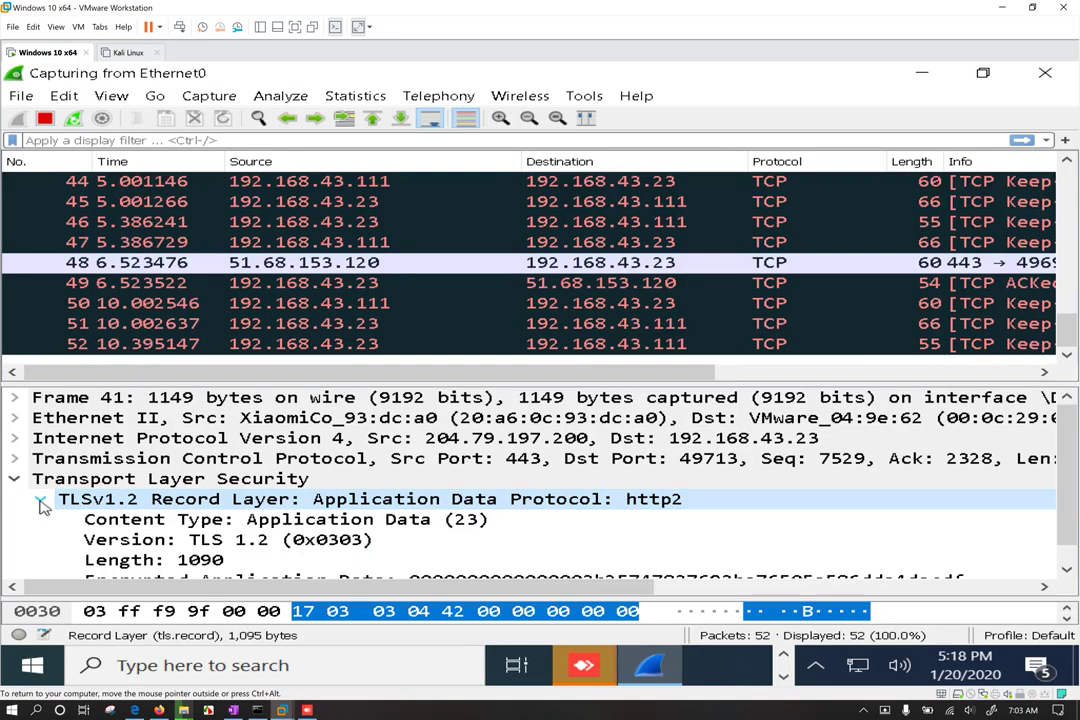
left_click(435, 566)
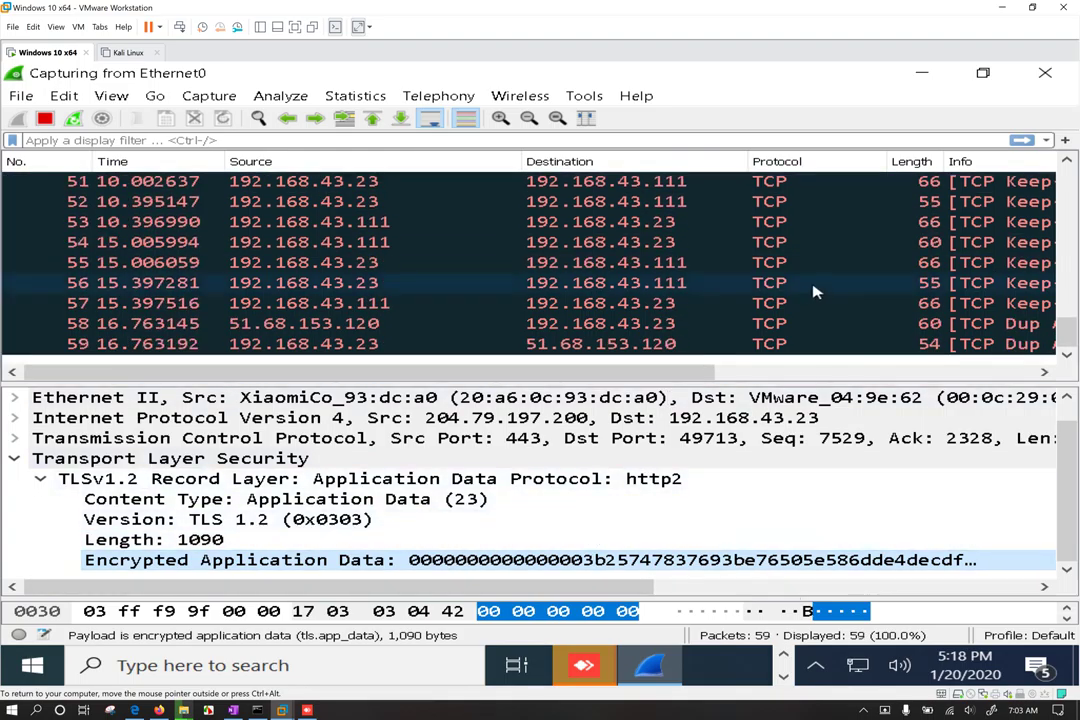
scroll(815, 289, "up", 9)
Inspect packet 26's TCP, TLS record and Certificate Status fields, then packet 29's encrypted data.
left_click(818, 229)
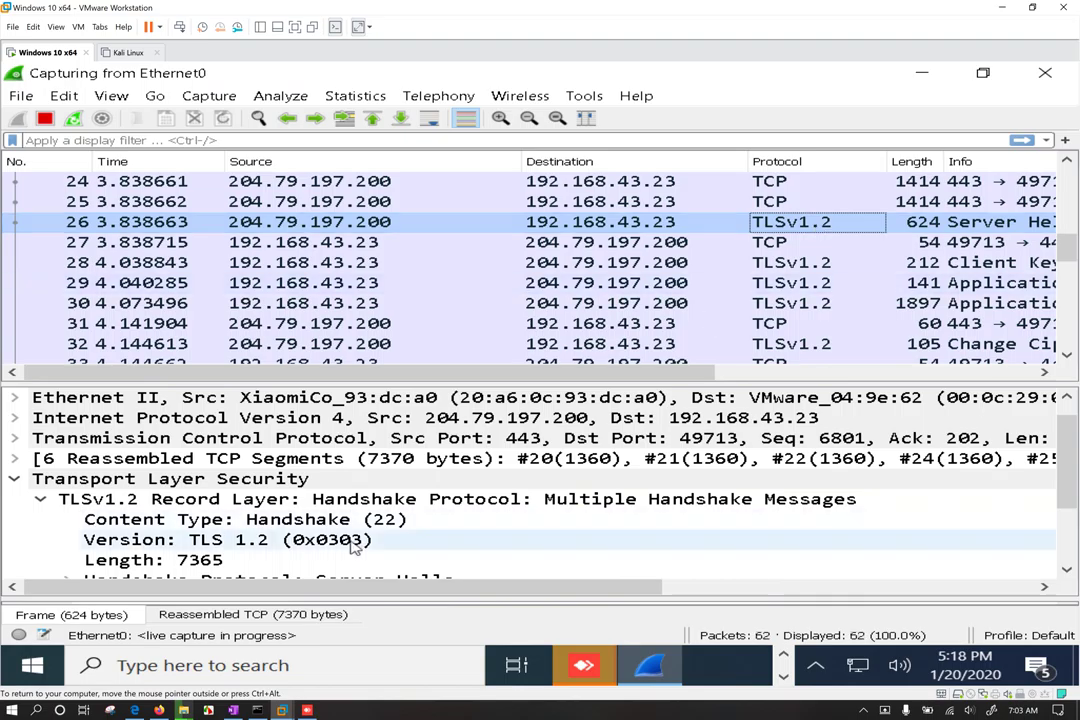
left_click(288, 522)
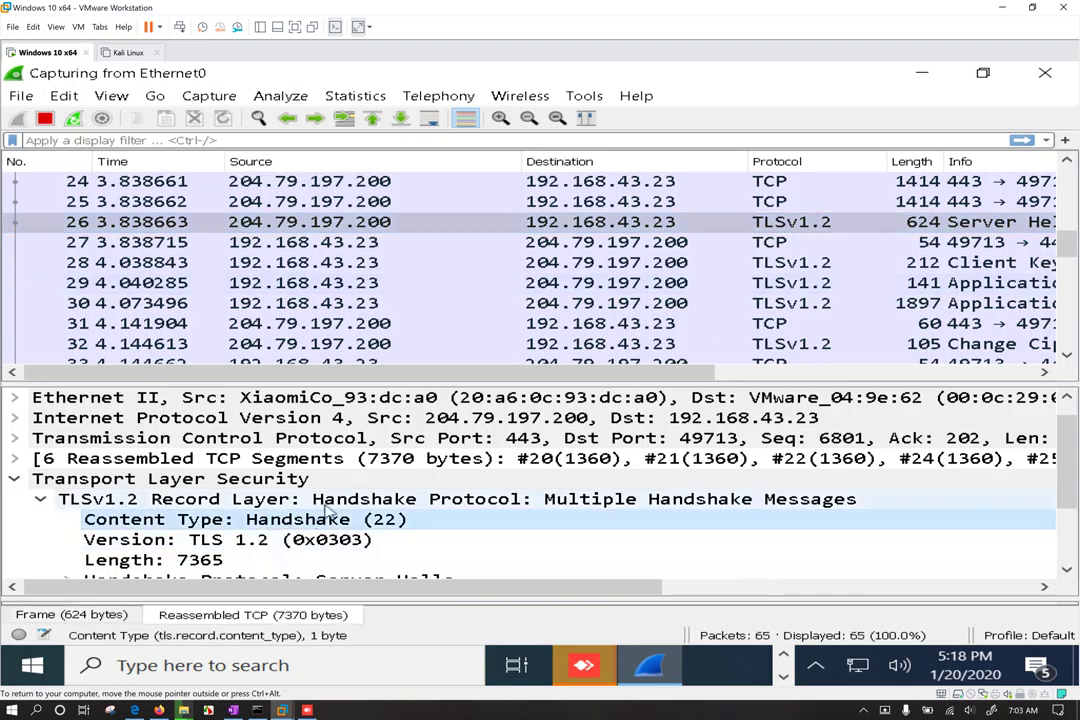
left_click(710, 458)
left_click(716, 440)
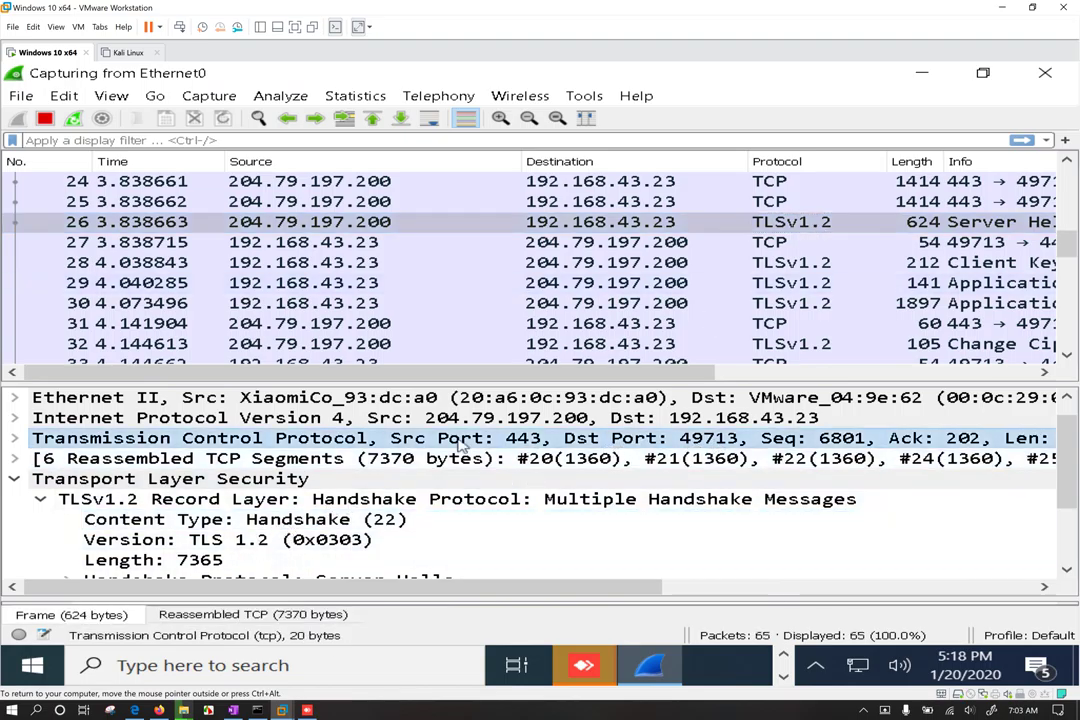
left_click(175, 480)
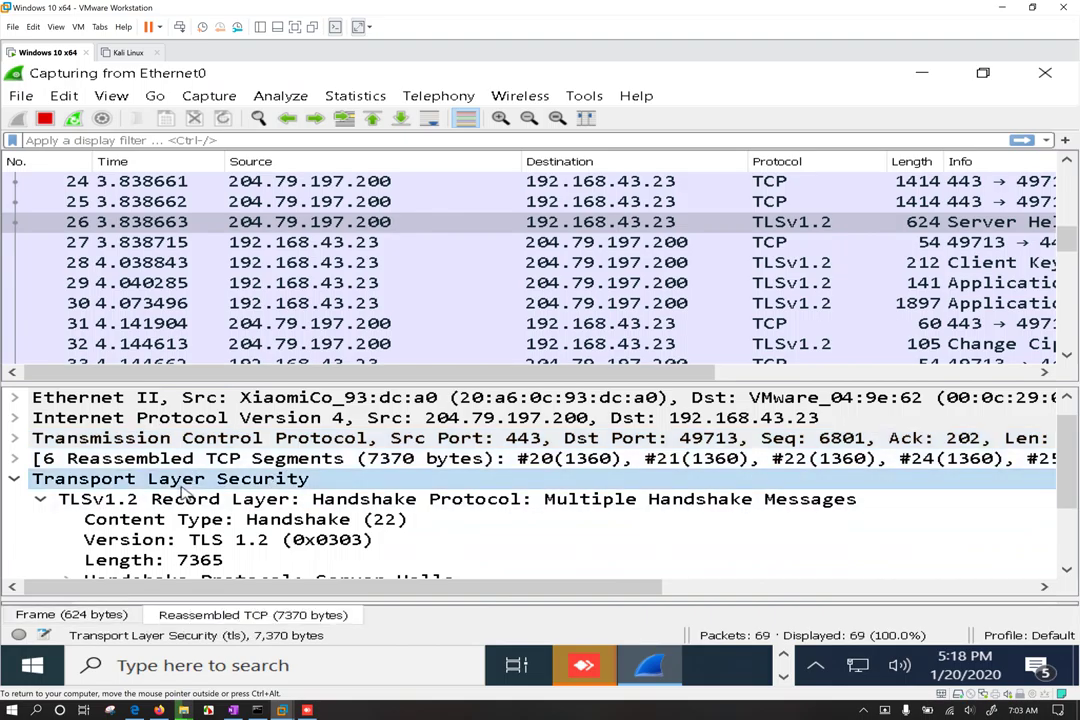
left_click(172, 480)
left_click(198, 503)
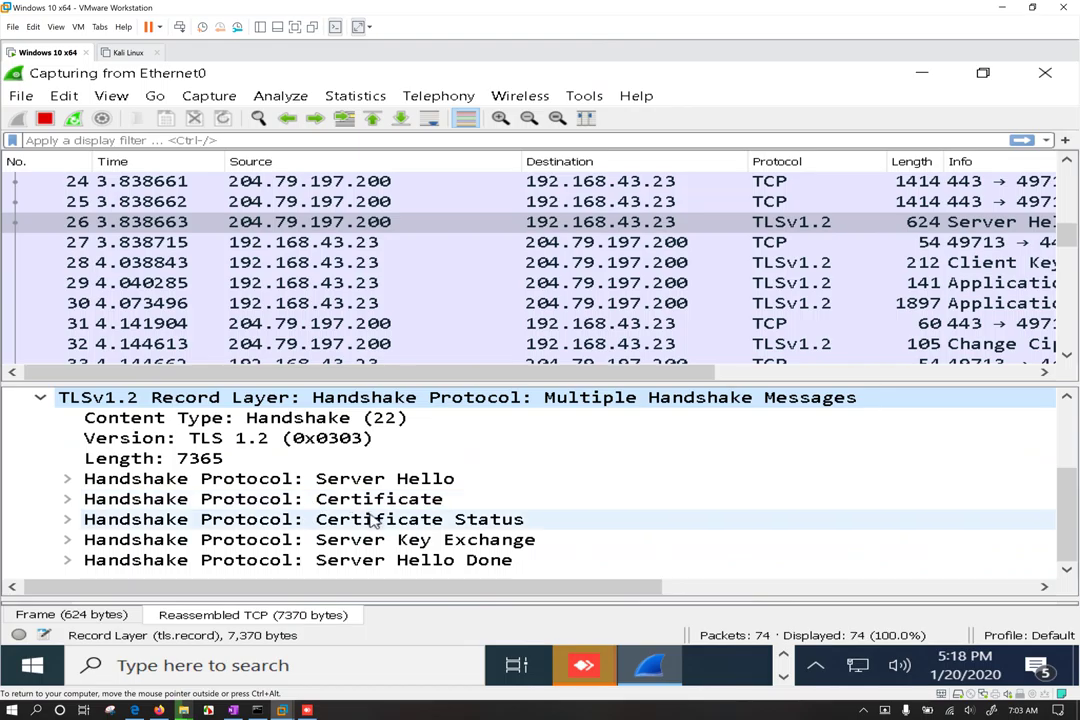
left_click(67, 521)
scroll(260, 518, "down", 2)
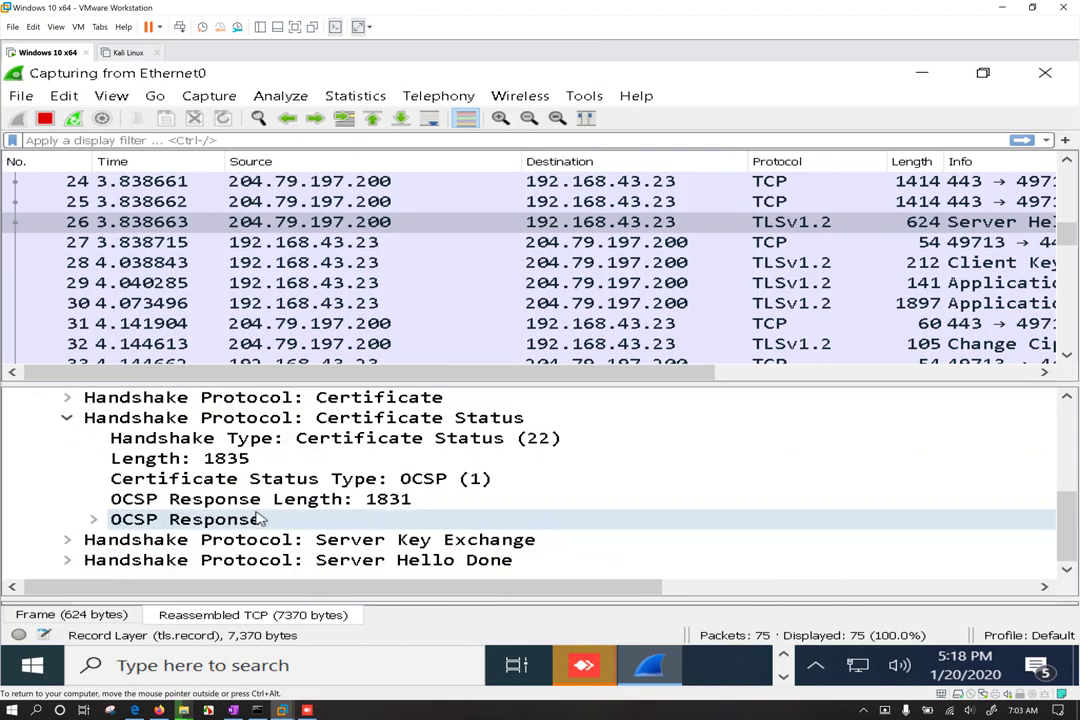
left_click(818, 284)
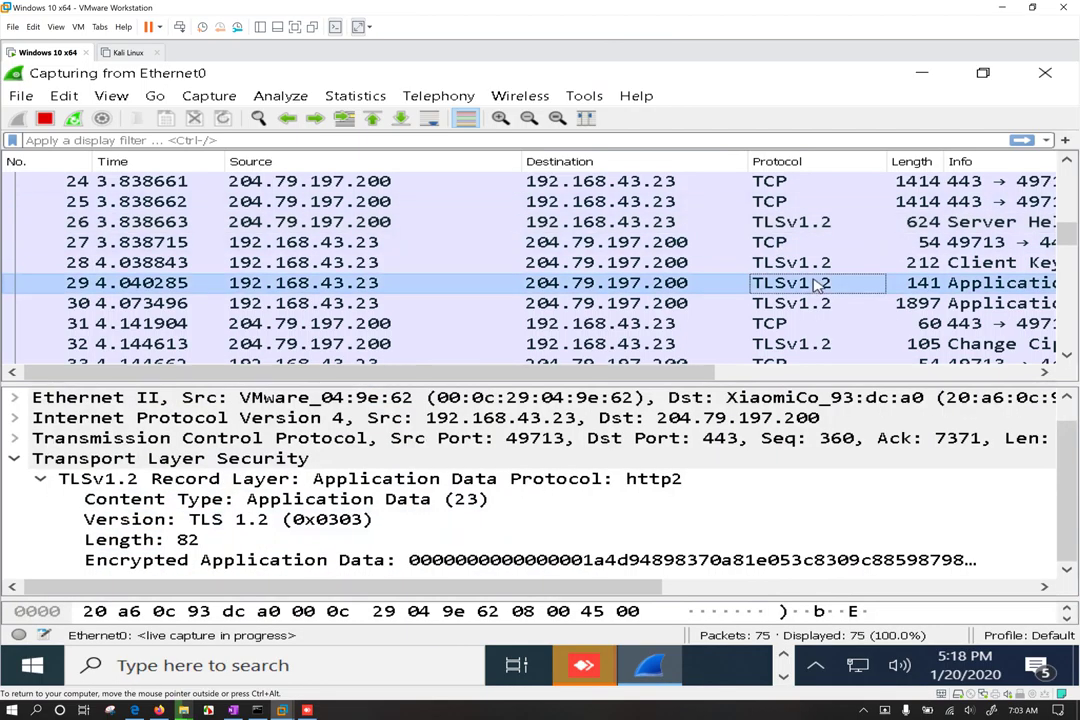
left_click(559, 561)
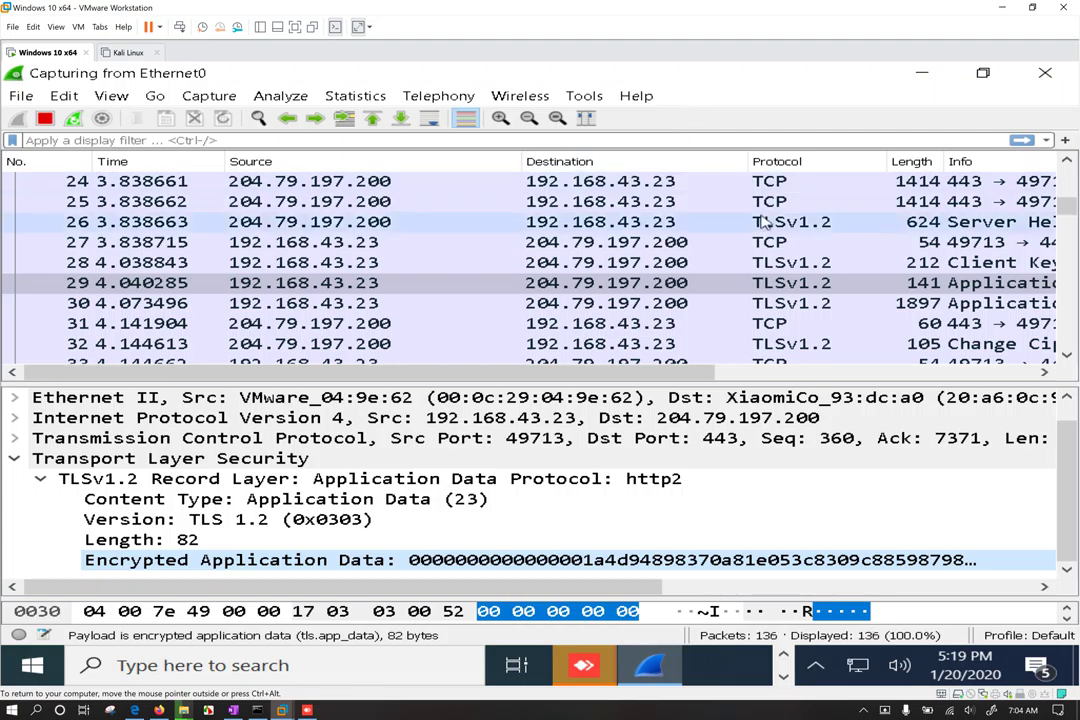
Enlarge the details pane to inspect packet 26's TLSv1.2 Server Hello record, then collapse it.
left_click(810, 226)
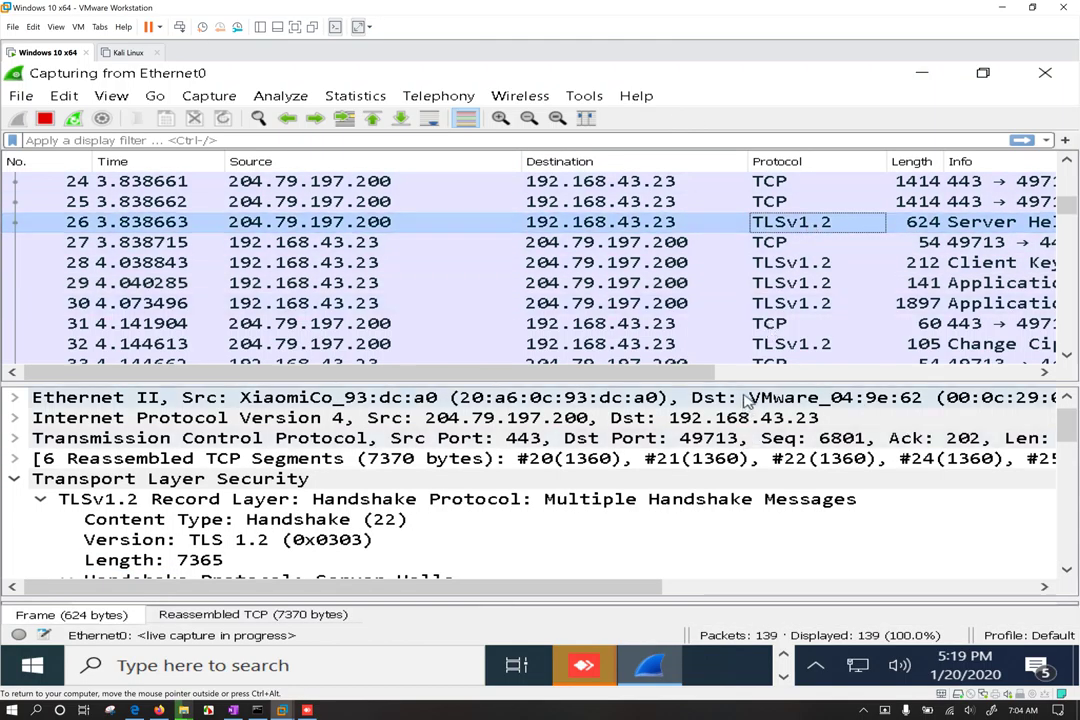
left_click_drag(740, 381, 740, 272)
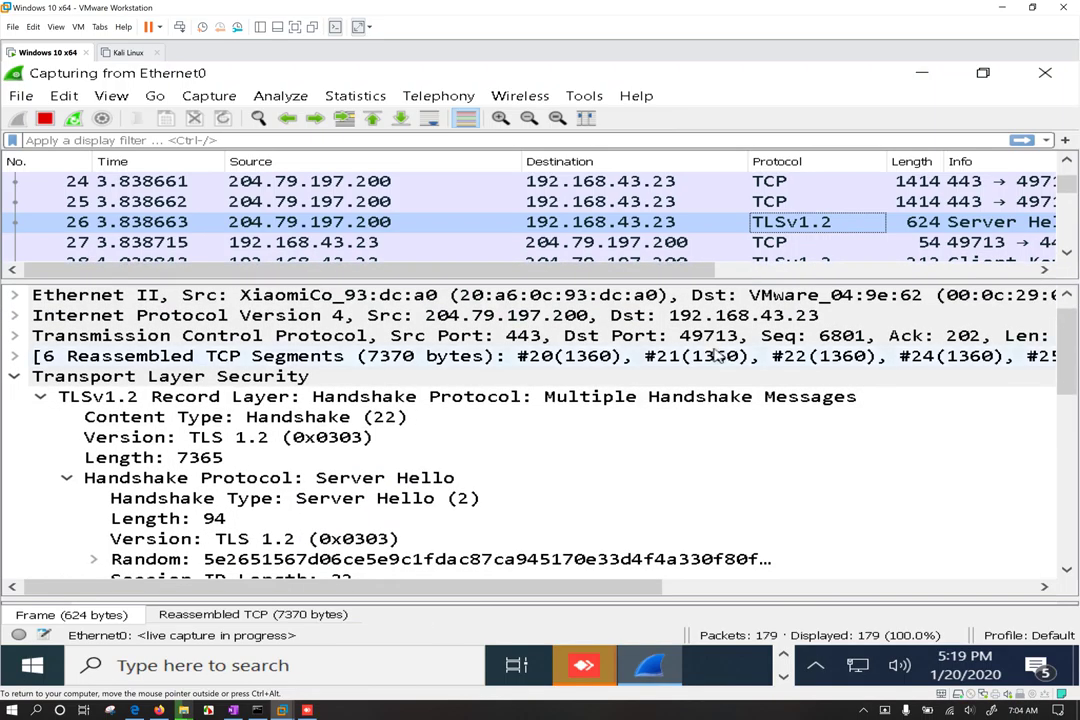
left_click(658, 399)
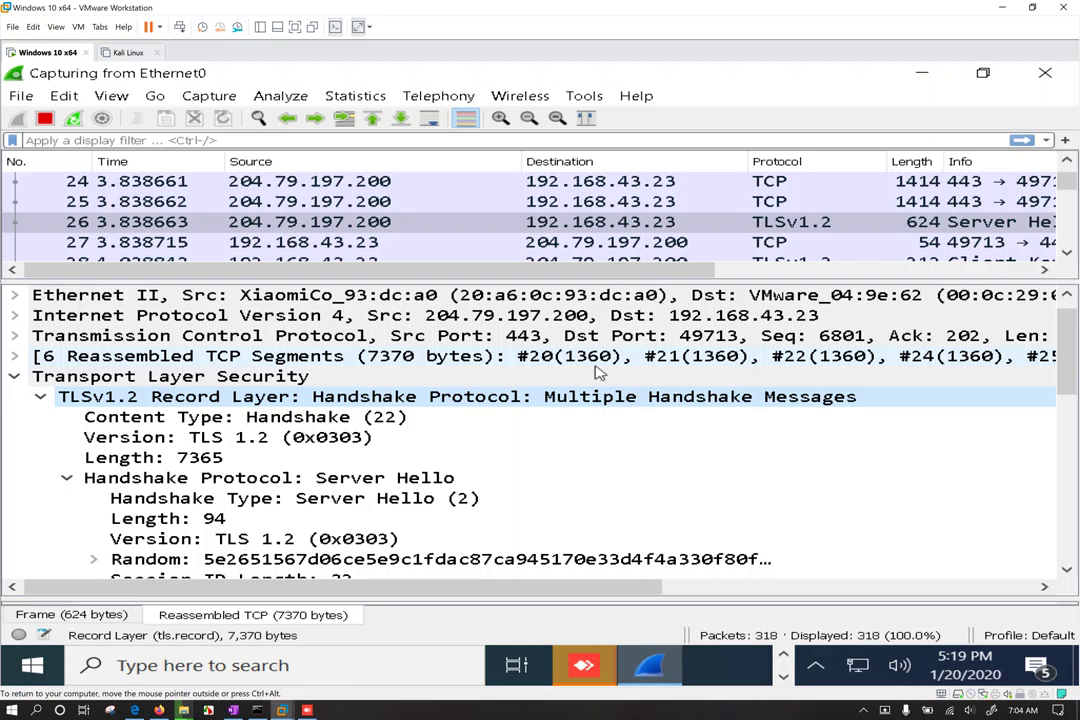
left_click(42, 397)
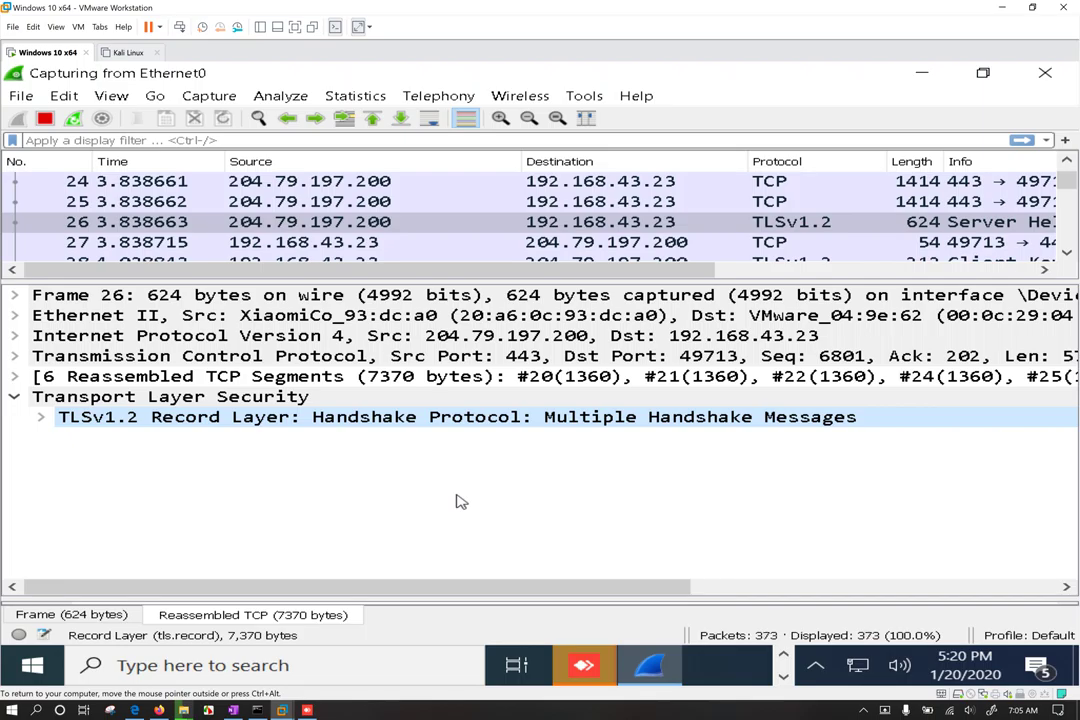
Quit Wireshark without saving the capture, then bring up and reposition the AnyDesk session window.
left_click(1045, 73)
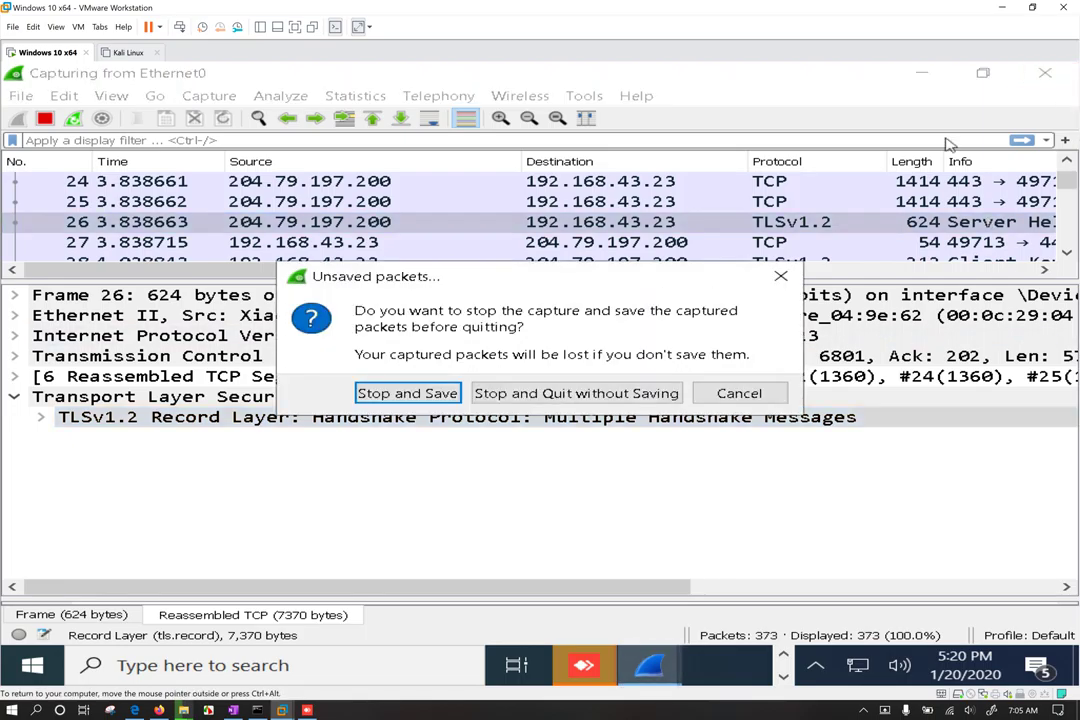
left_click(540, 393)
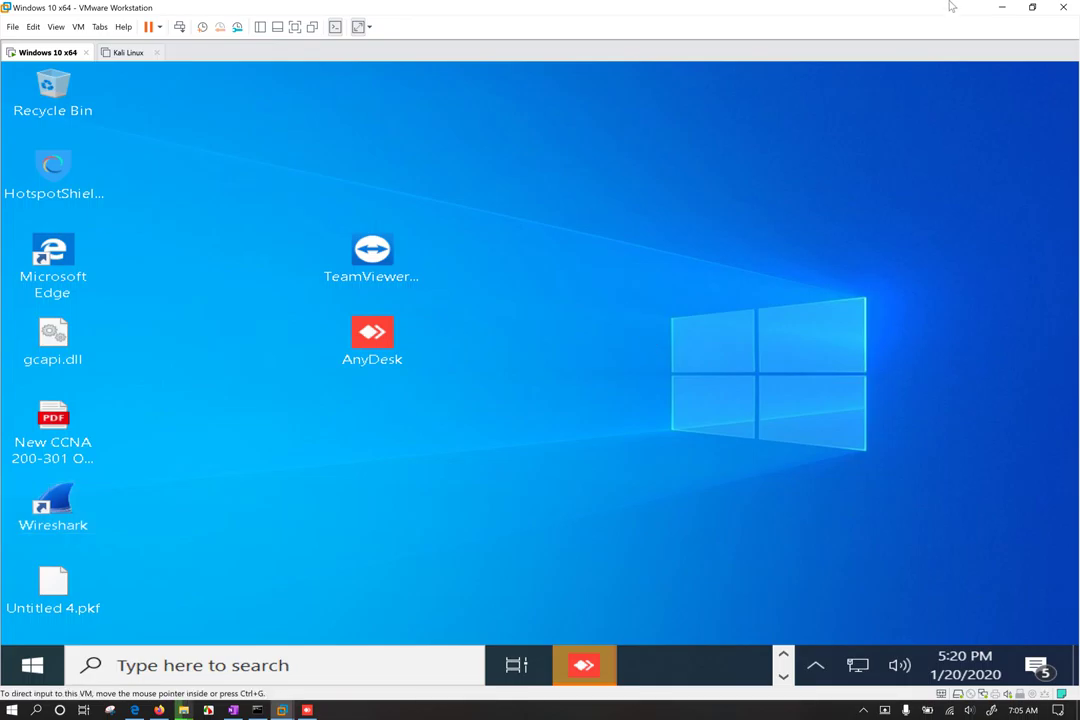
left_click(592, 665)
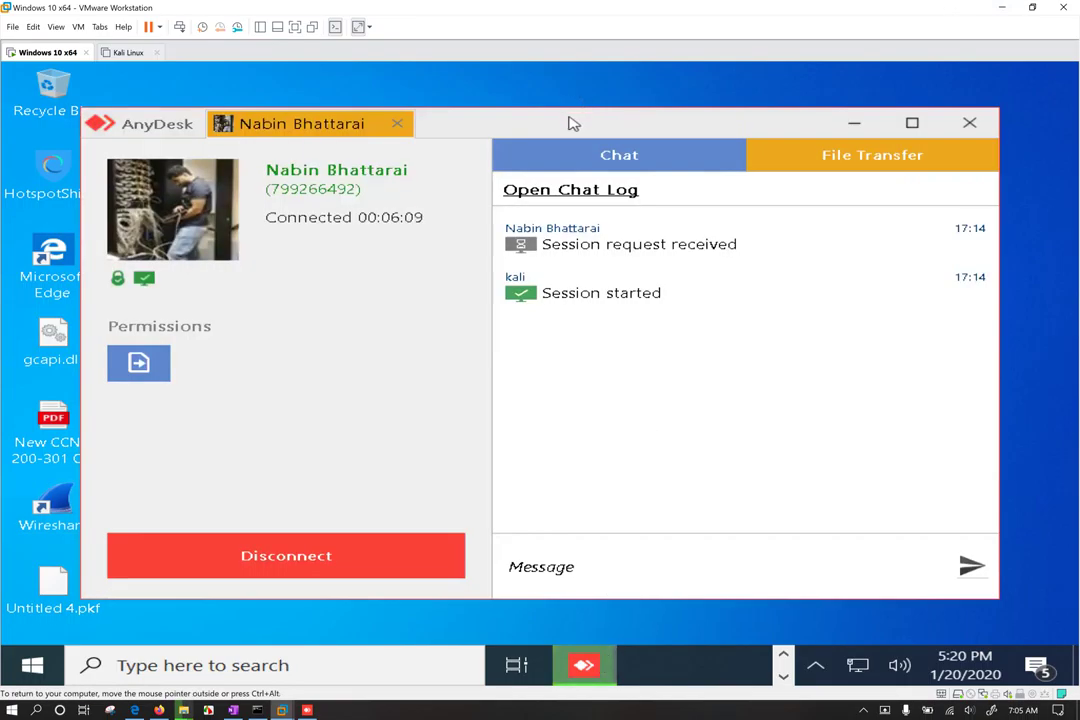
left_click_drag(570, 123, 550, 104)
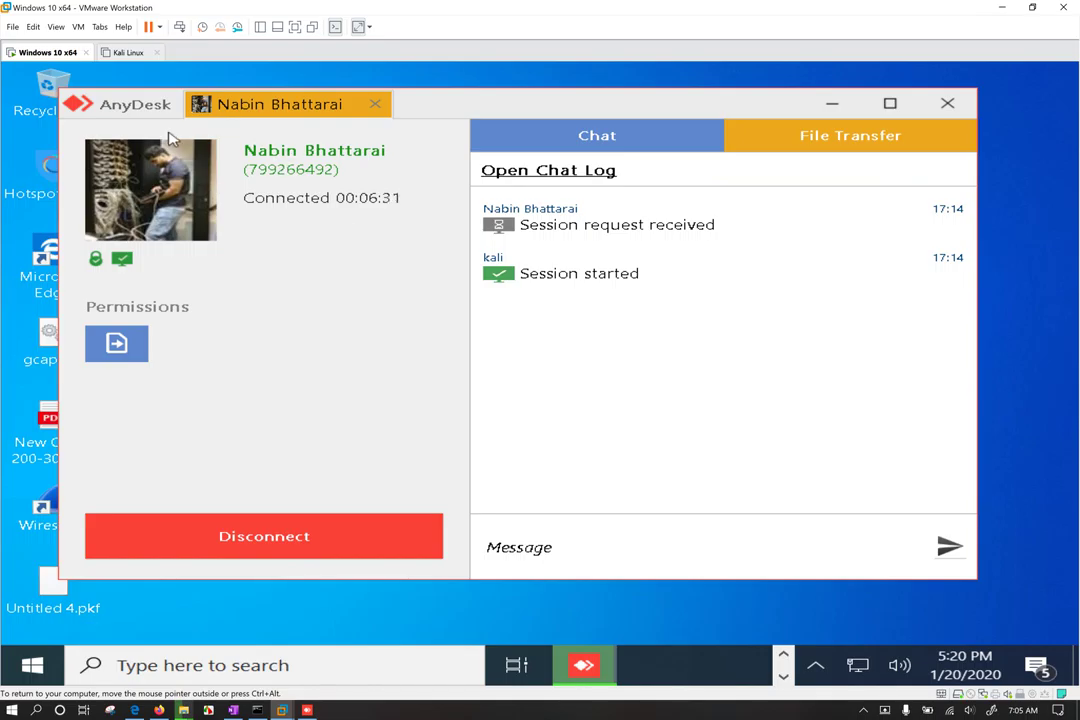
left_click_drag(518, 113, 502, 126)
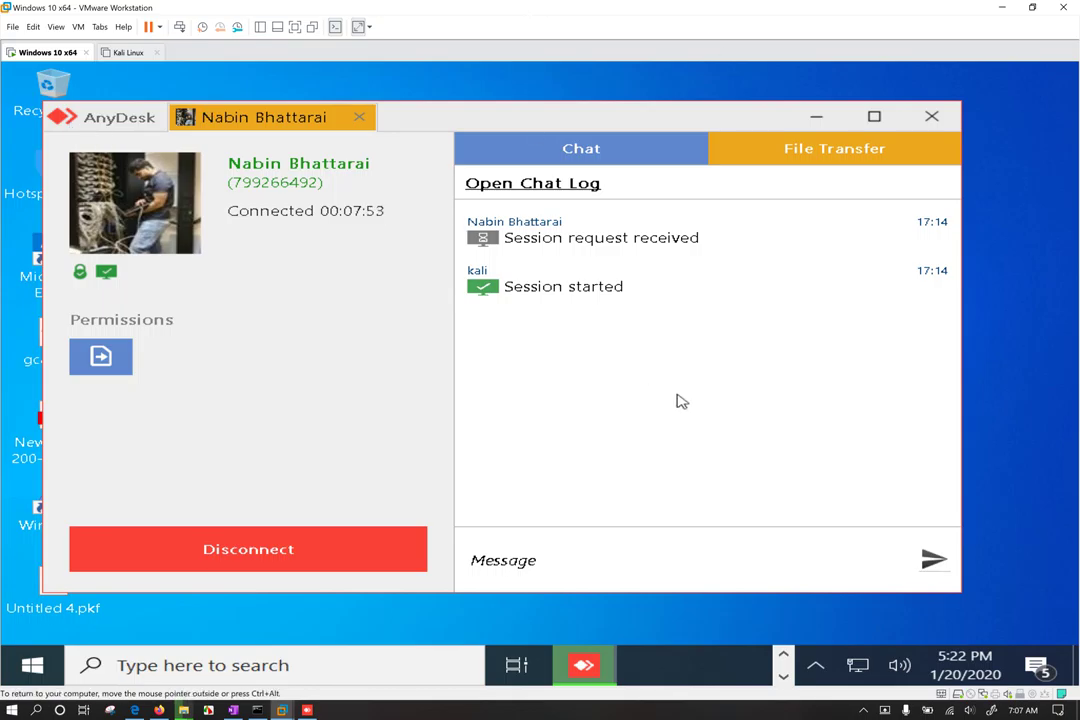
Scroll through the session's file transfer history in AnyDesk.
left_click(866, 151)
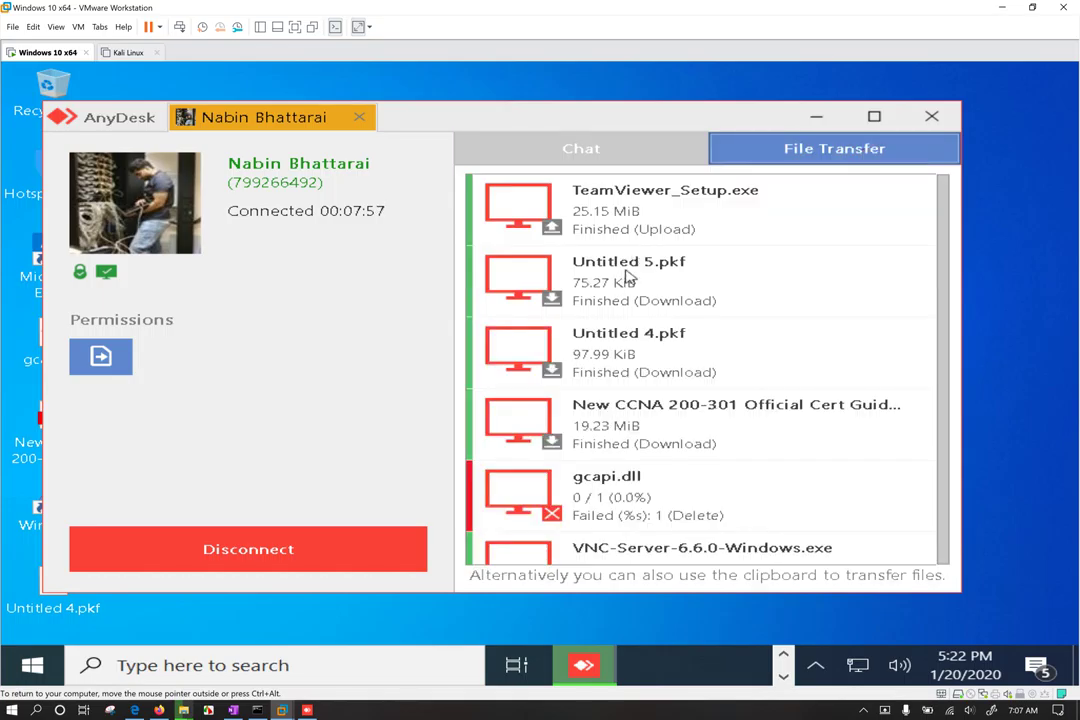
scroll(660, 285, "down", 1)
scroll(672, 305, "up", 1)
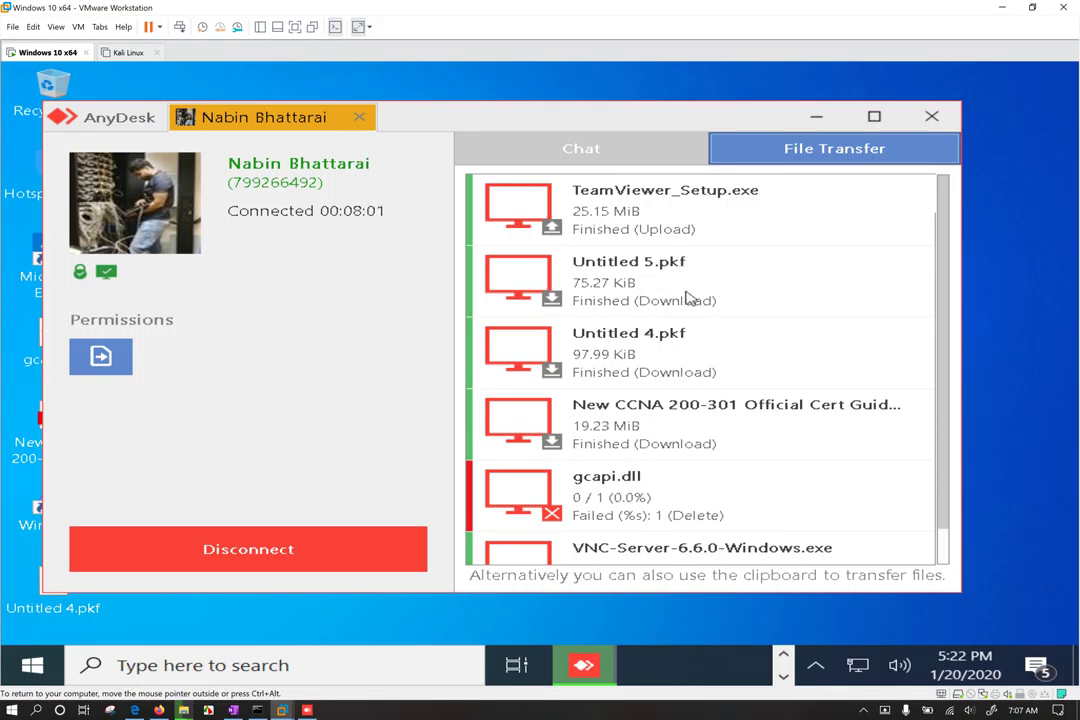
Close all AnyDesk windows and launch TeamViewer_Setup from the desktop.
left_click(931, 116)
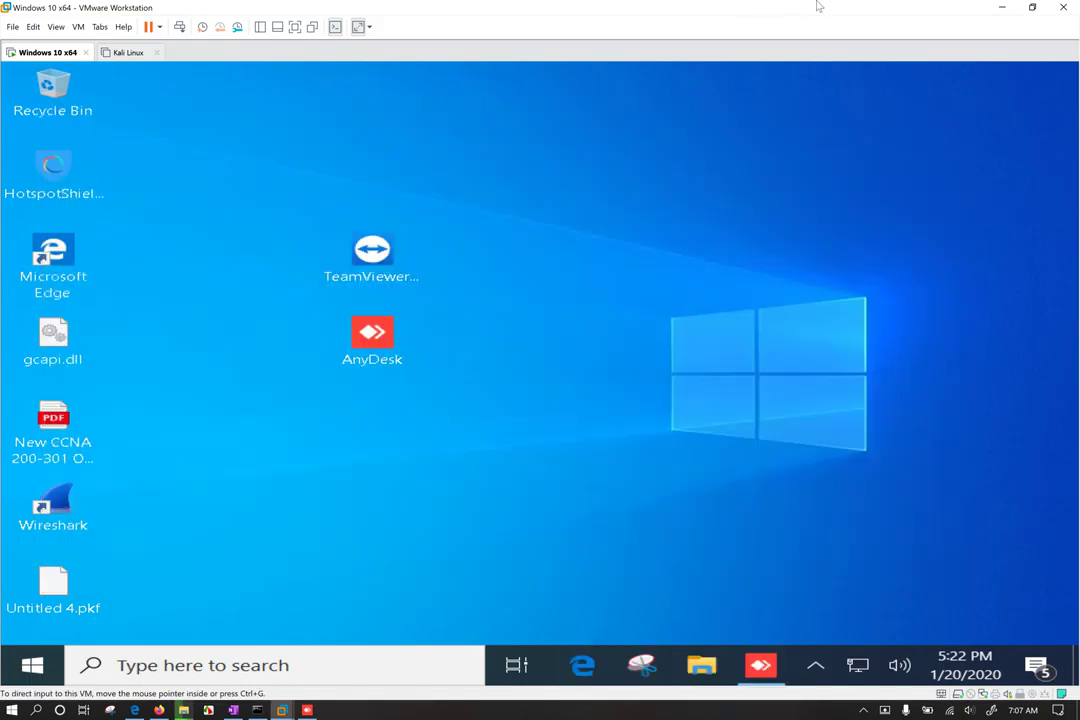
double_click(385, 280)
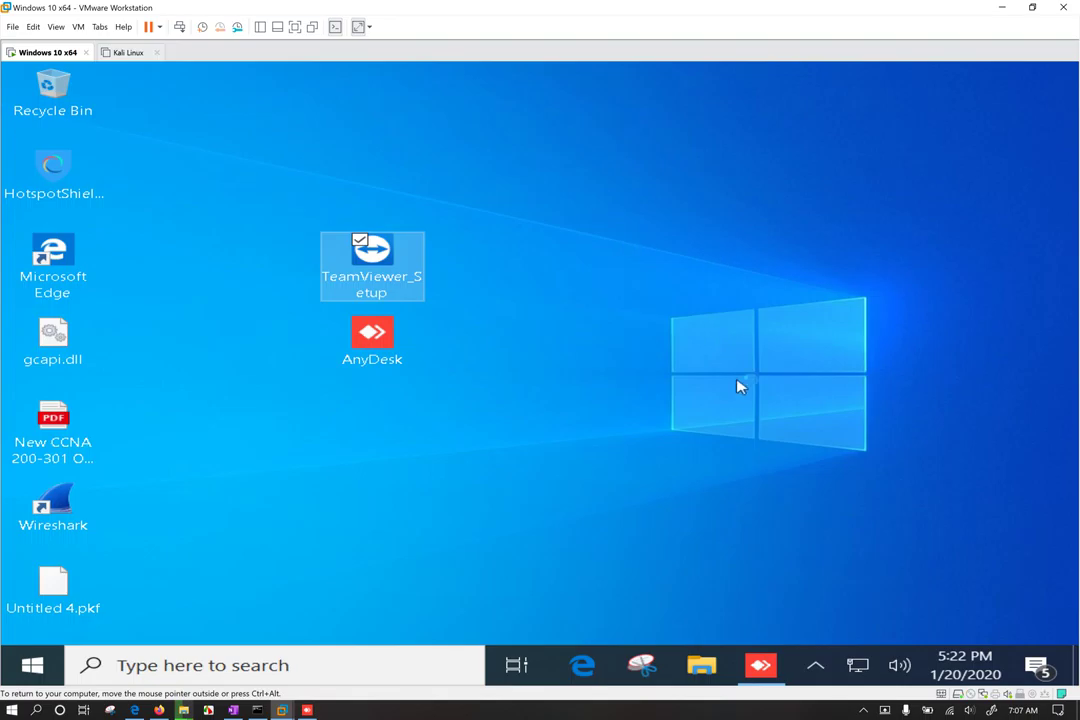
right_click(765, 662)
left_click(727, 636)
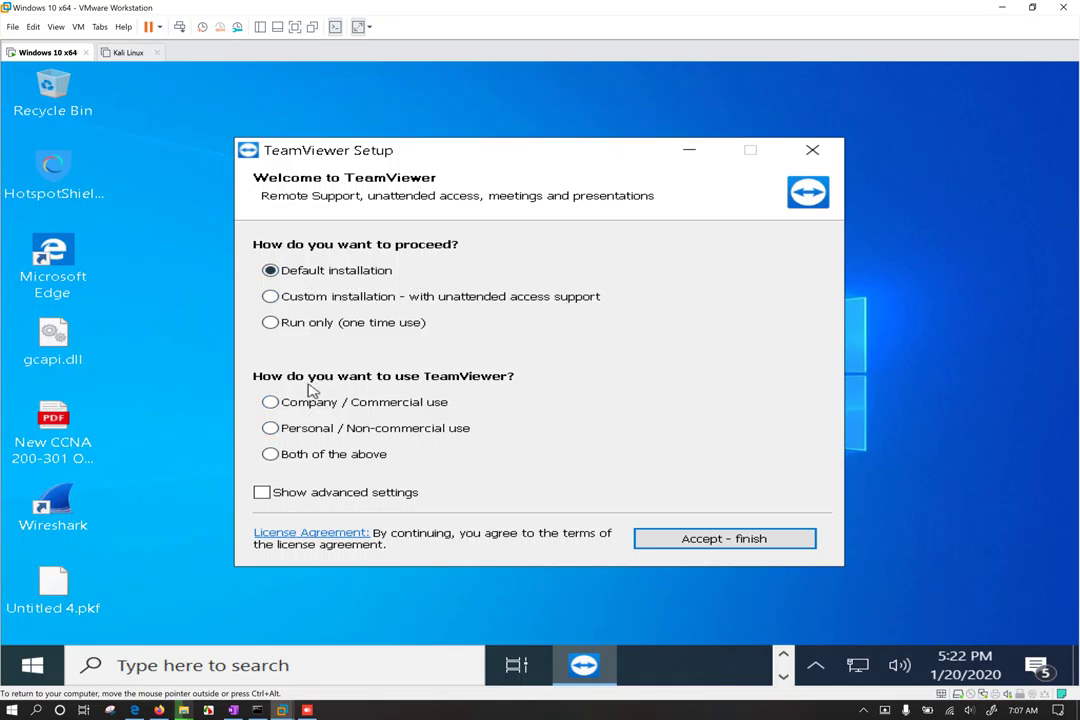
Turn on Show advanced settings, pick Personal / Non-commercial use, and accept to continue.
left_click(355, 497)
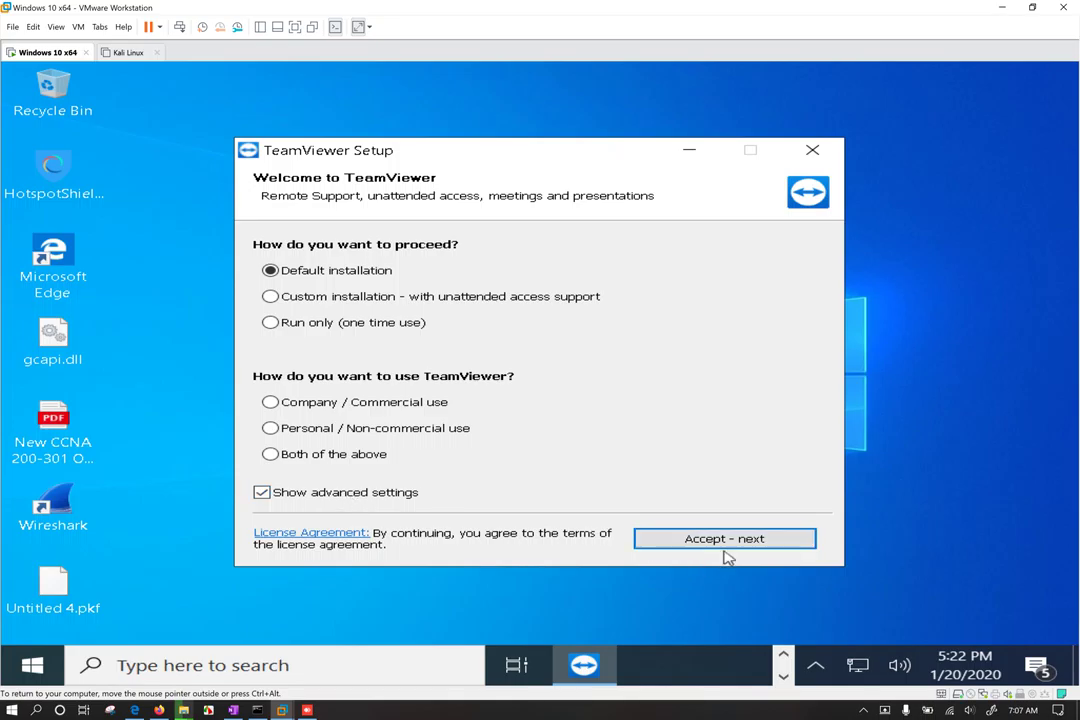
left_click(305, 499)
left_click(396, 496)
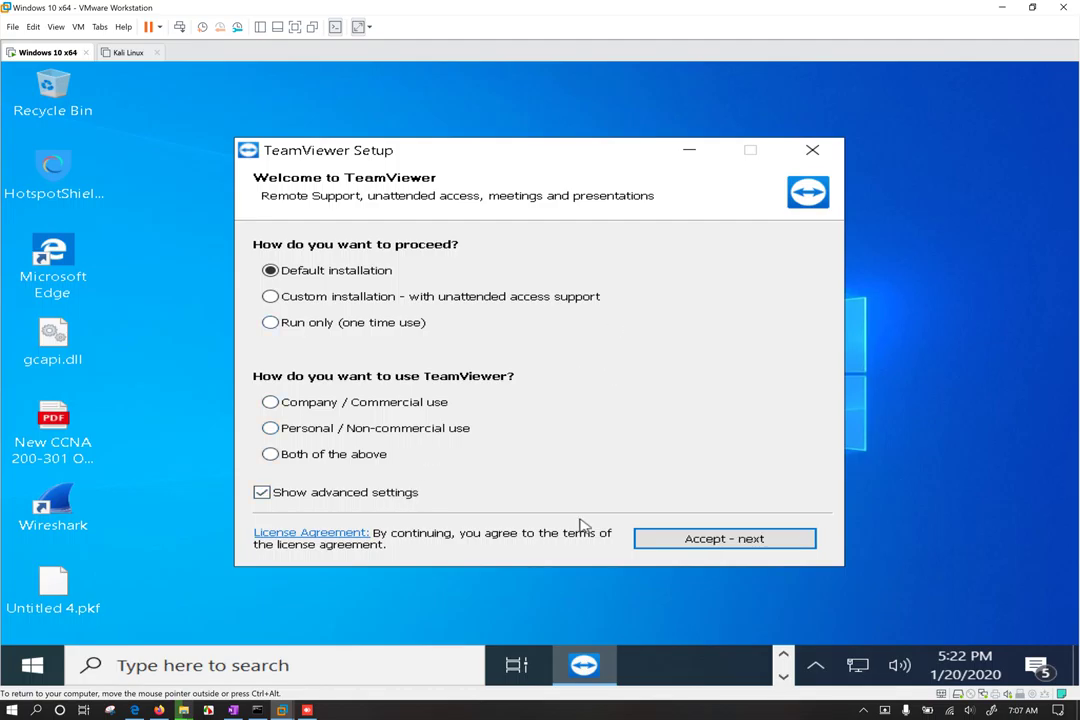
left_click(700, 546)
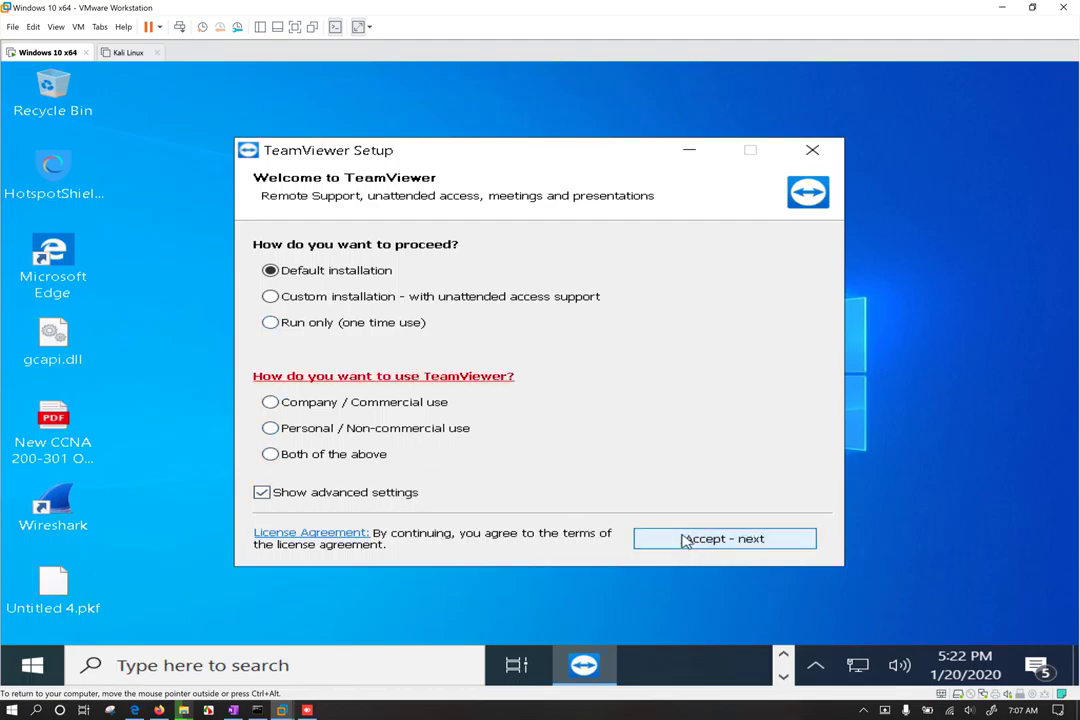
left_click(358, 410)
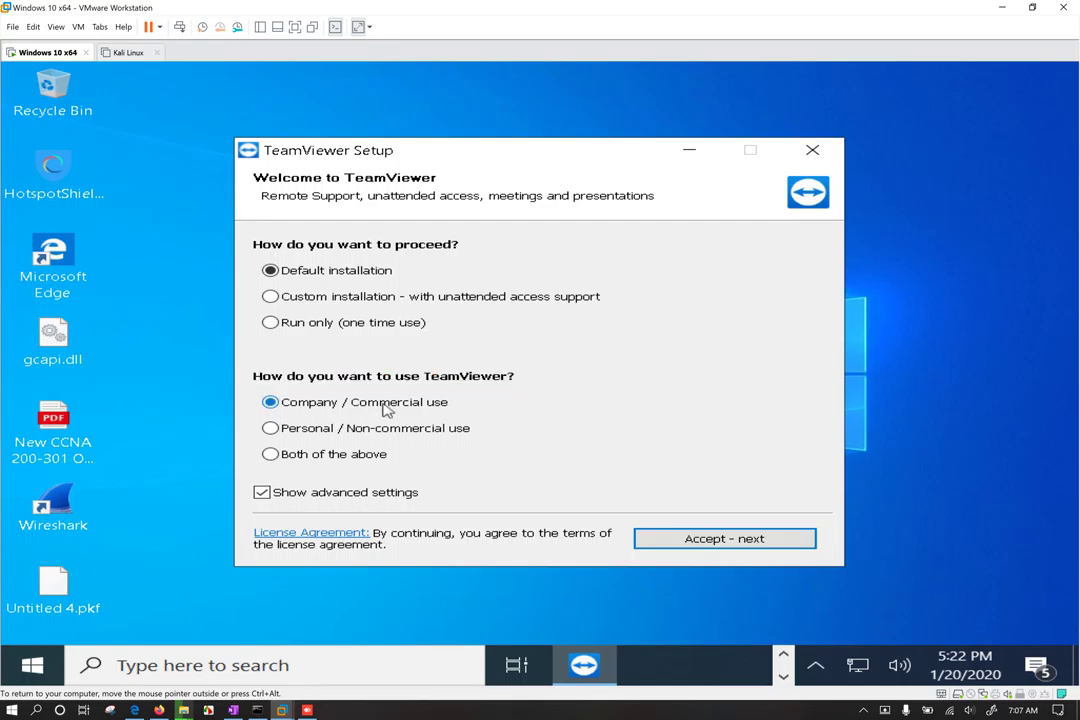
left_click(368, 430)
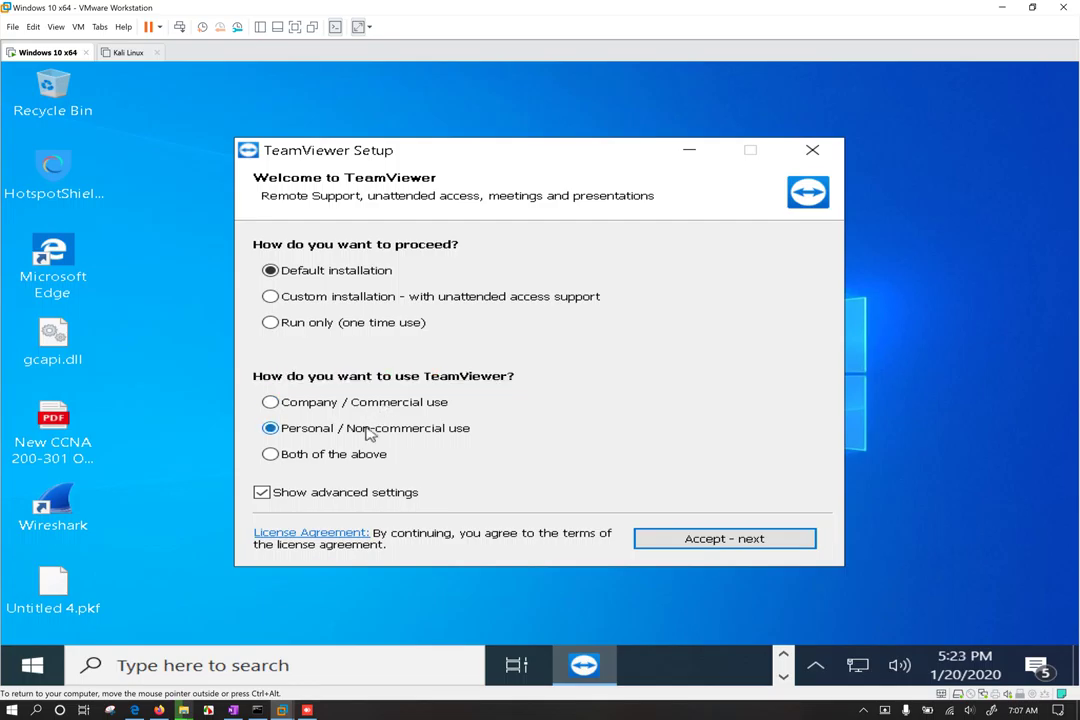
left_click(677, 538)
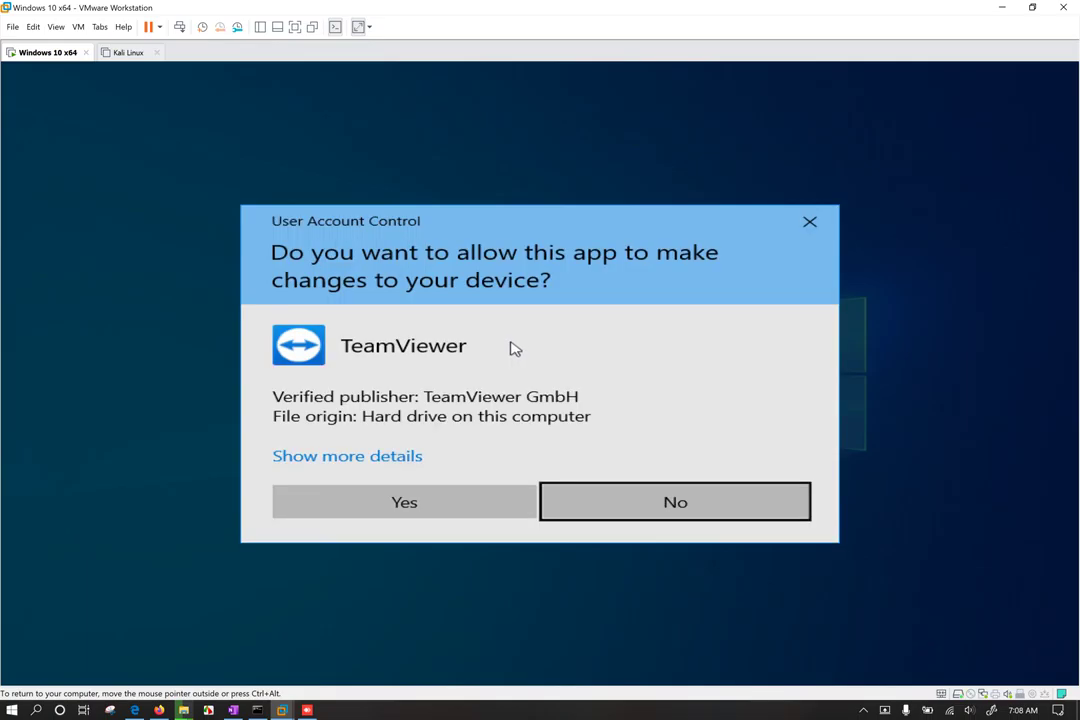
Approve the UAC prompt, tick TeamViewer Printer Driver and TeamViewer VPN, then cancel setup.
left_click(457, 511)
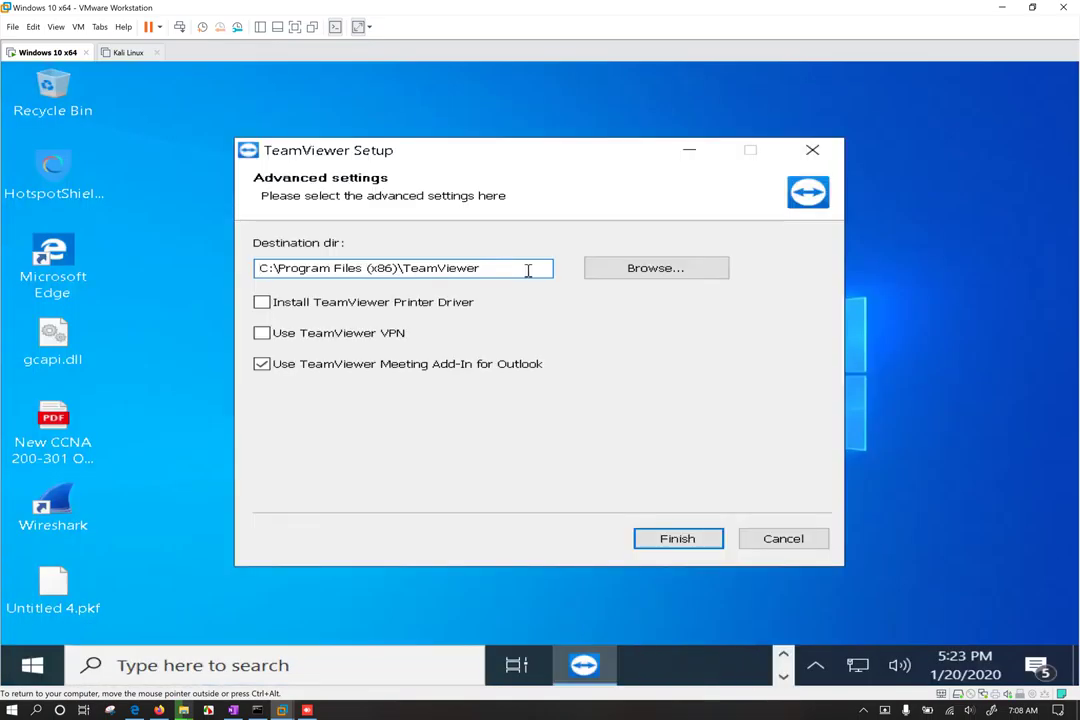
left_click(387, 308)
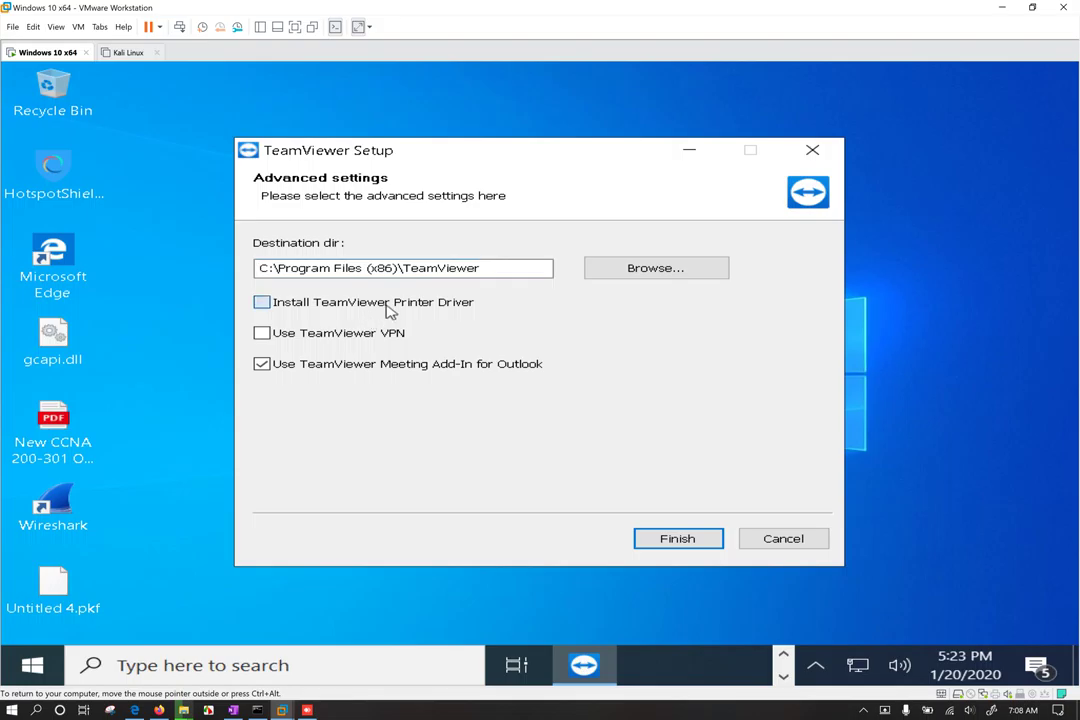
left_click(345, 341)
left_click(790, 541)
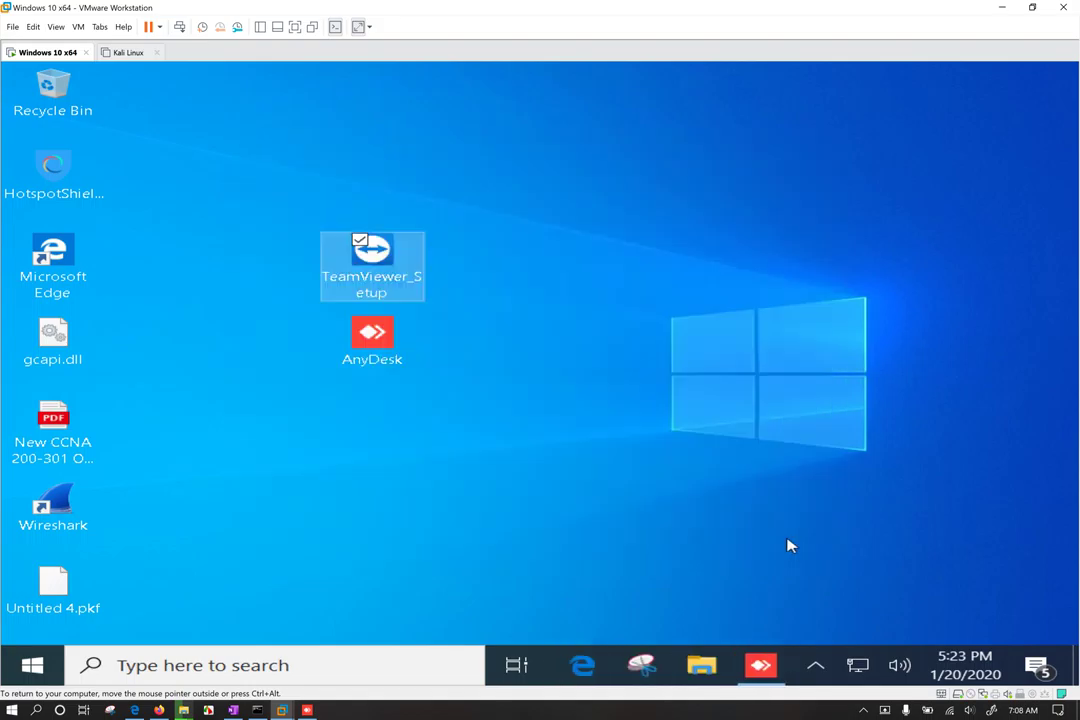
Relaunch TeamViewer_Setup and compare its install modes, settling on Default installation for personal use.
double_click(390, 290)
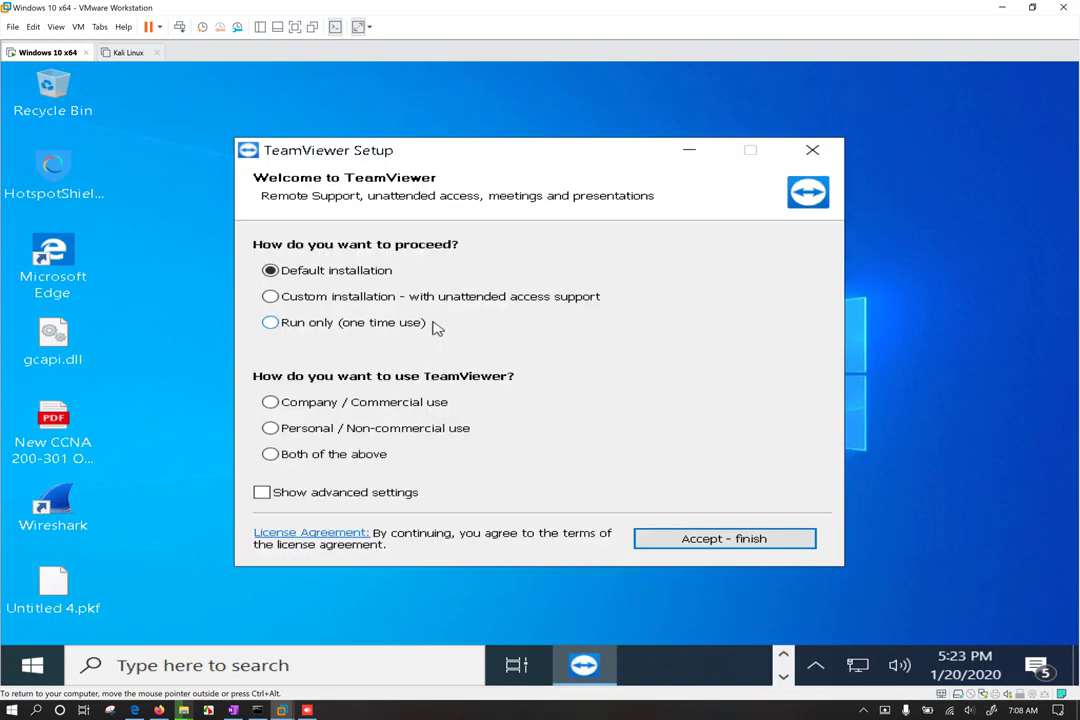
left_click(336, 406)
left_click(286, 430)
left_click(344, 326)
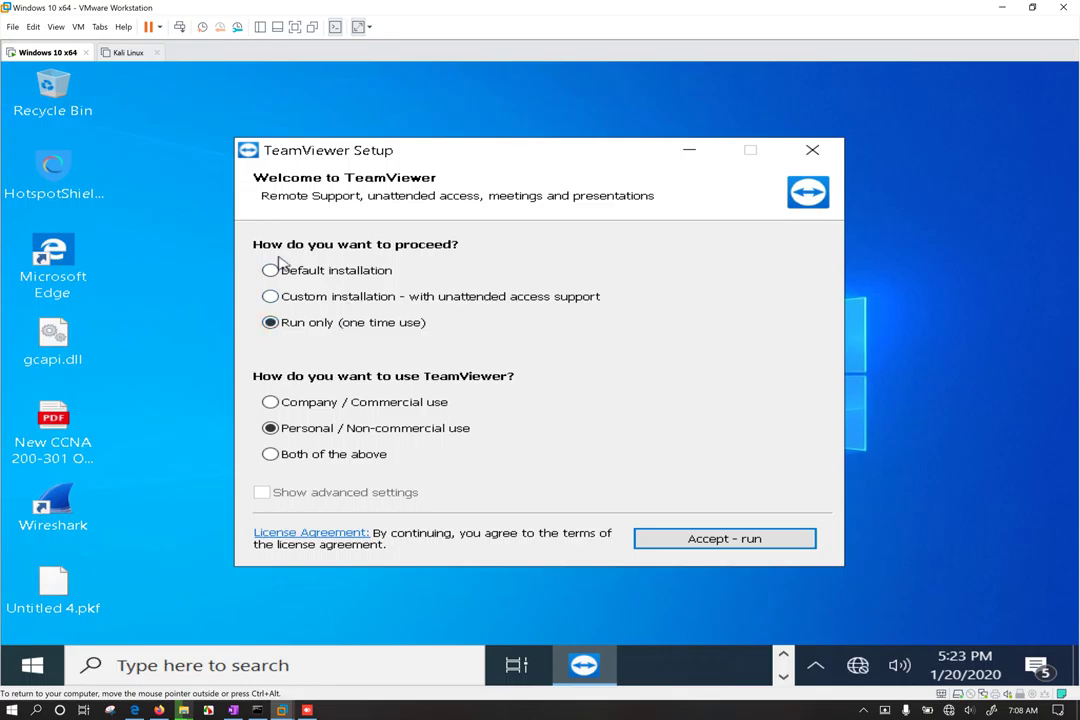
left_click(322, 272)
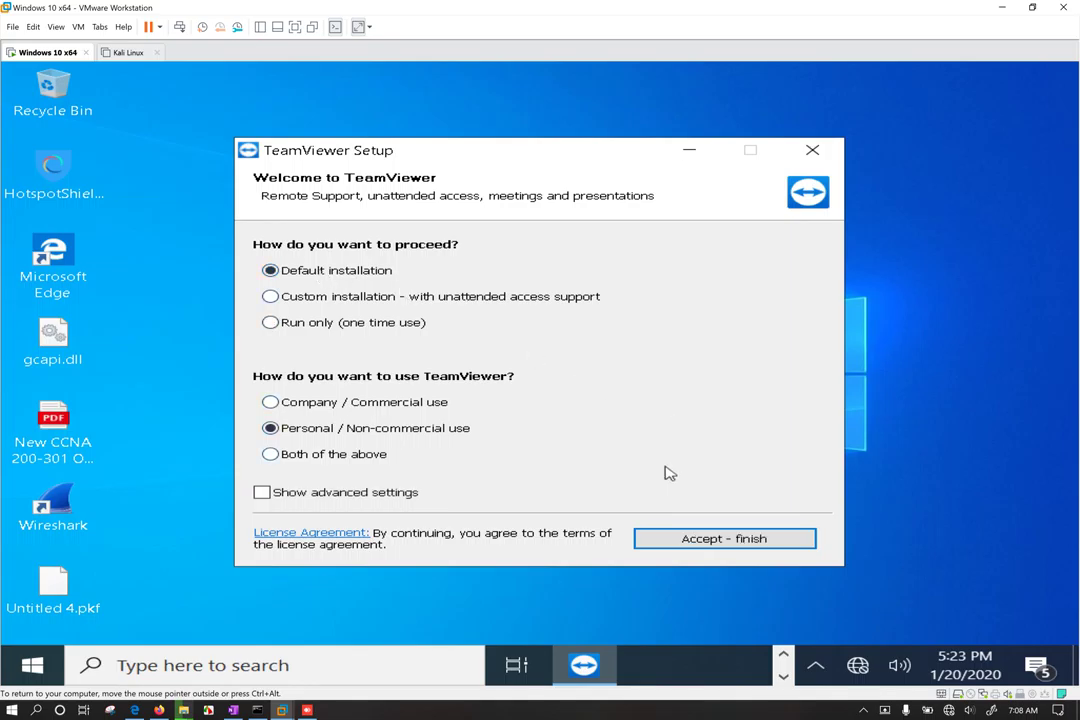
left_click(485, 300)
left_click(320, 274)
Accept the licence, approve the UAC prompt, and let the installer start extracting files.
left_click(740, 539)
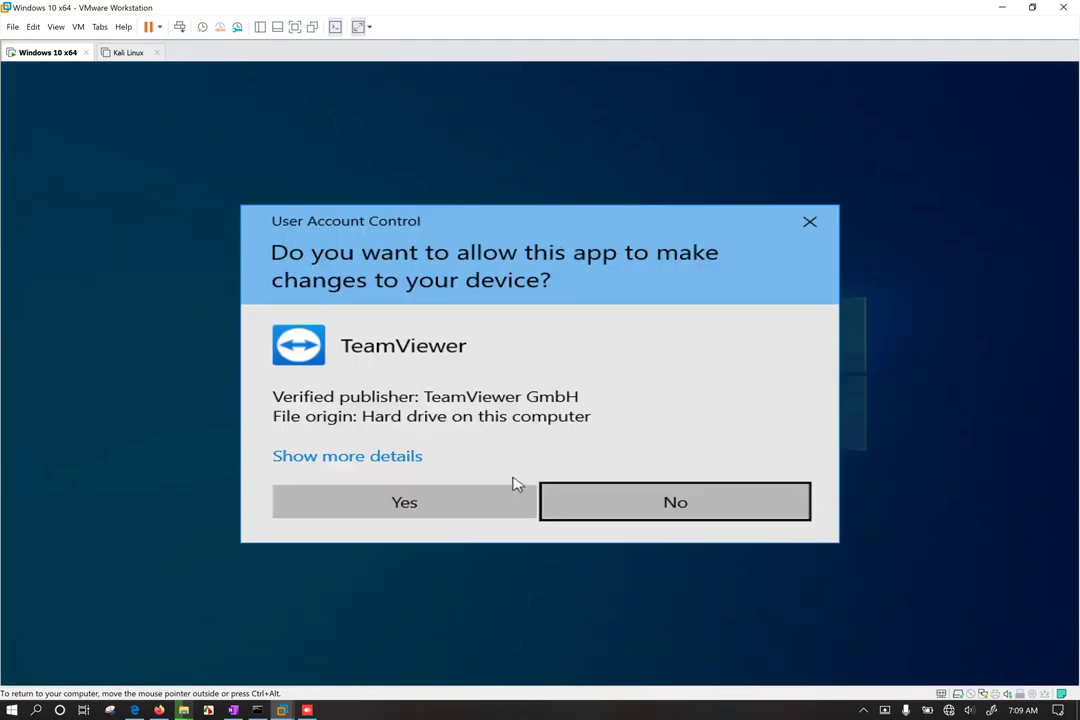
left_click(478, 497)
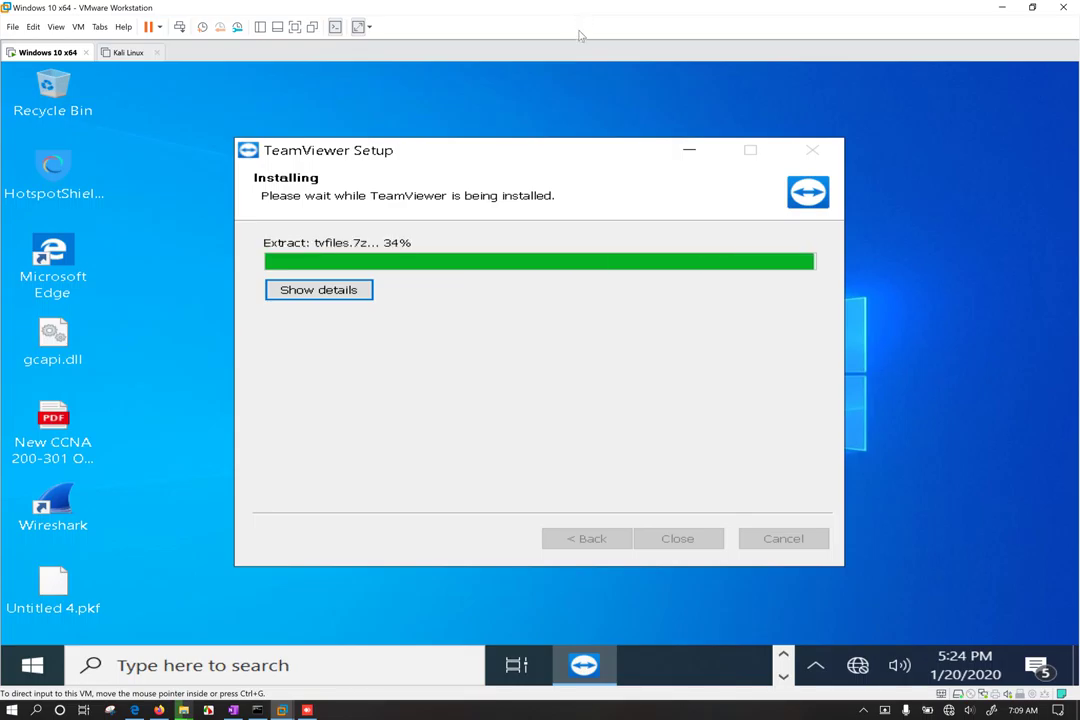
left_click_drag(548, 150, 540, 128)
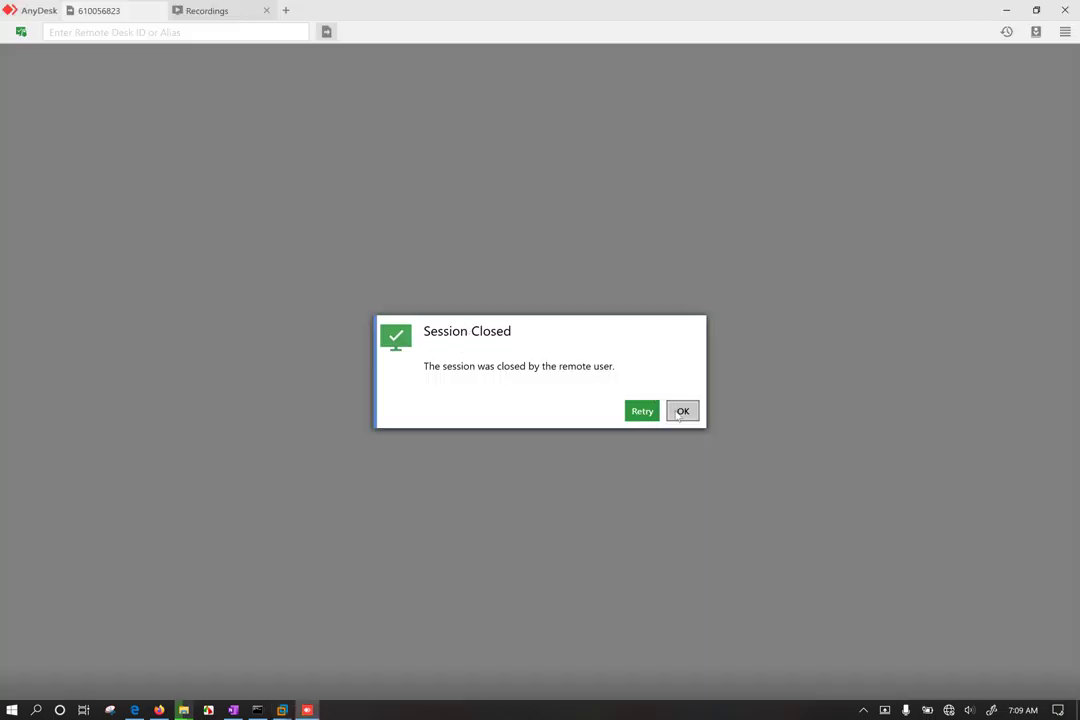
Acknowledge AnyDesk's Session Closed notice and decline its installation offer so AnyDesk exits.
left_click(680, 414)
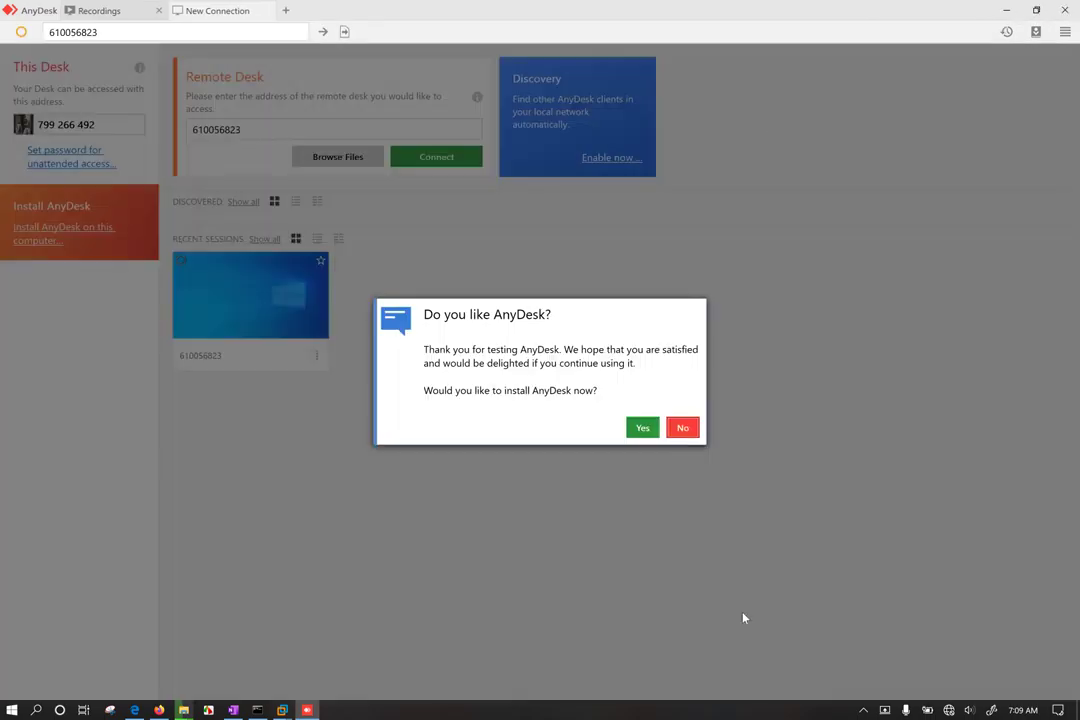
left_click(642, 428)
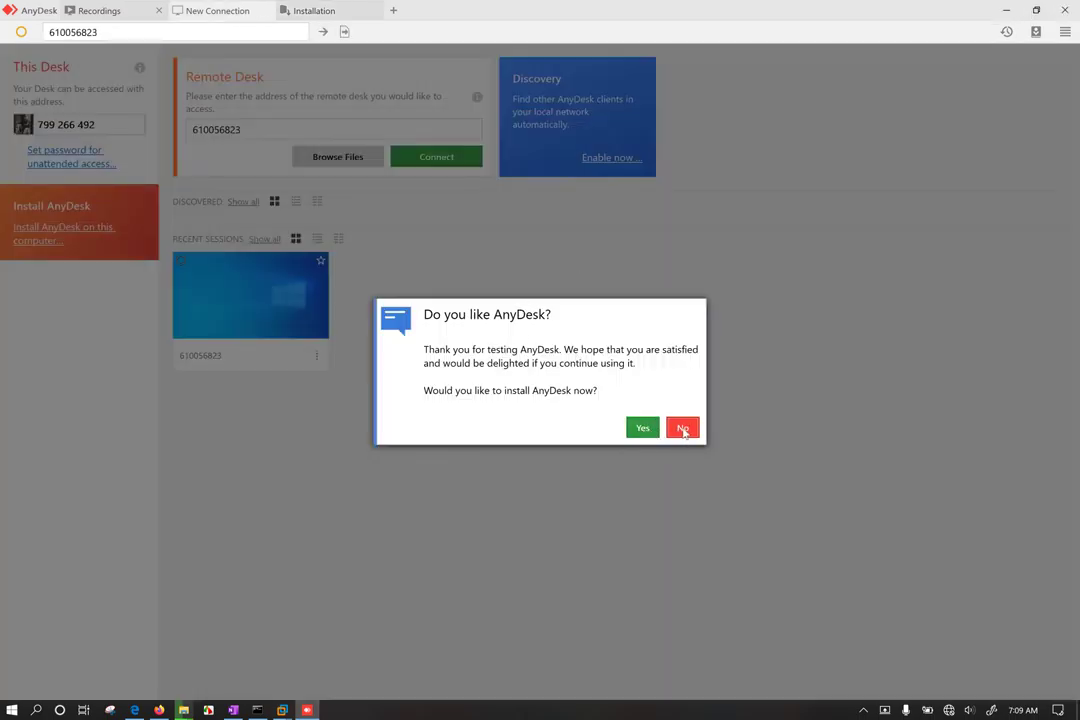
left_click(683, 429)
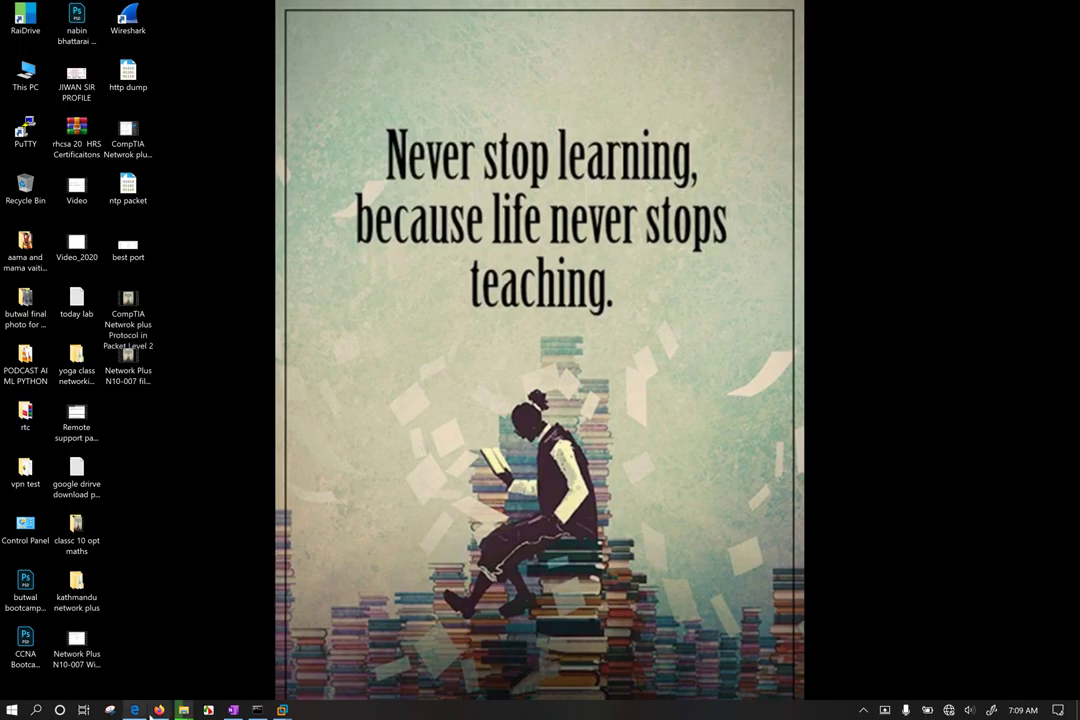
Run TeamViewer_Setup from the Programs downloads folder, choose a usage type, and accept to install.
mouse_move(183, 710)
left_click(255, 645)
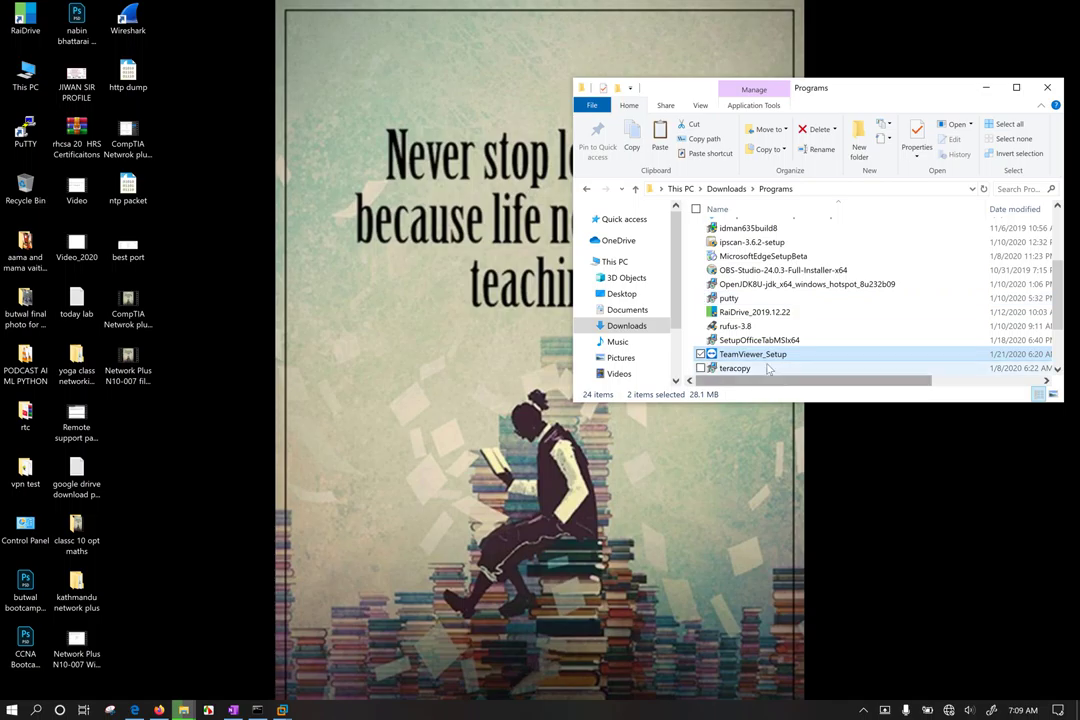
left_click(750, 354)
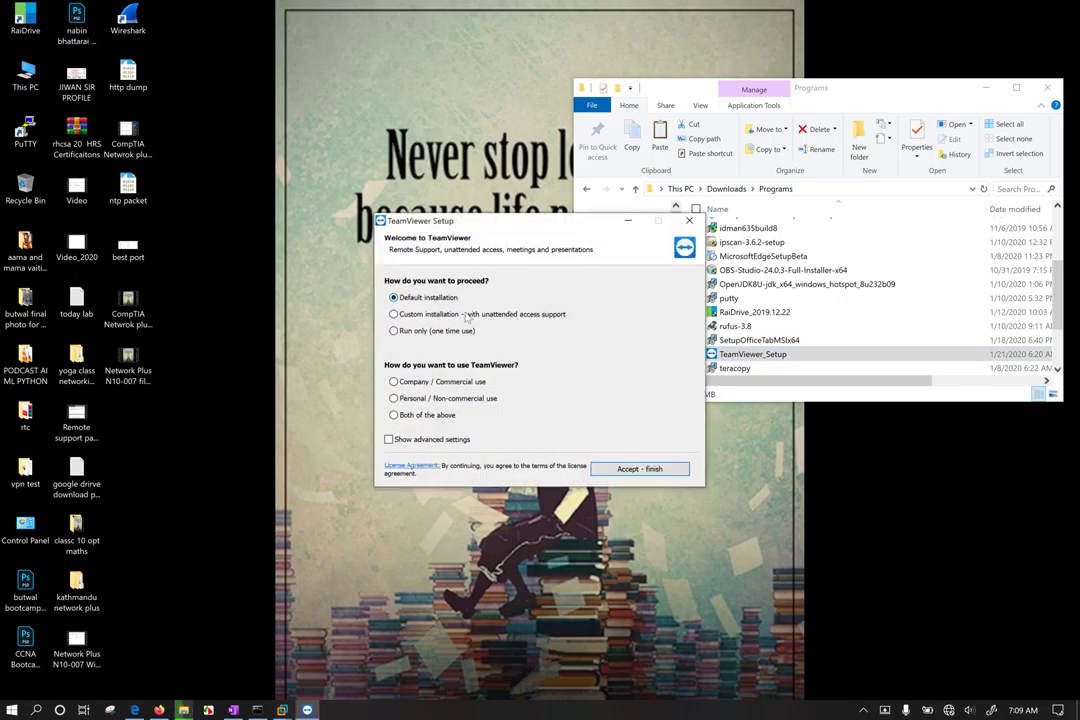
left_click(460, 398)
left_click(642, 469)
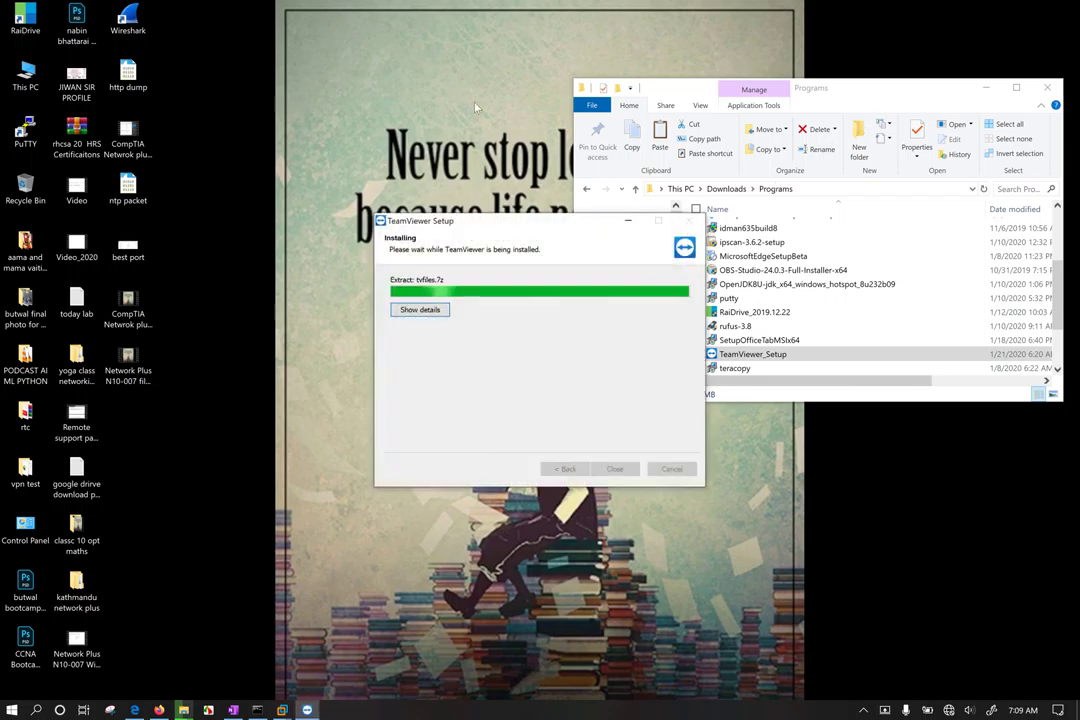
right_click(307, 92)
Raise display scaling from 200% to 250% with resolution unchanged, then close Settings.
left_click(368, 240)
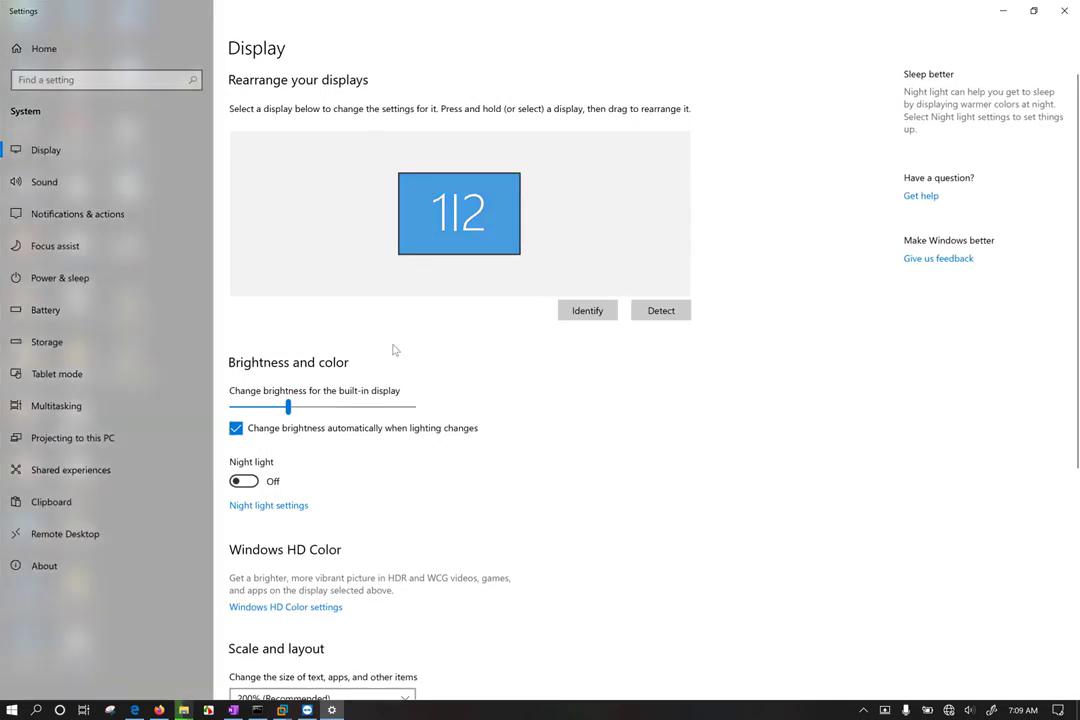
scroll(394, 350, "down", 4)
left_click(333, 388)
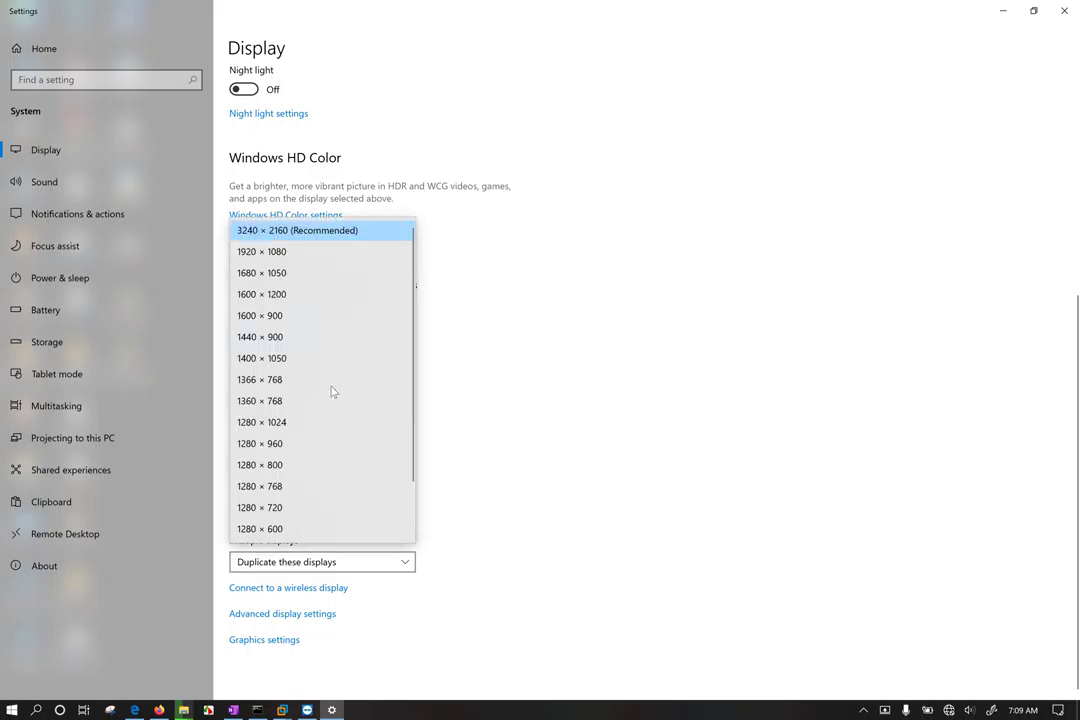
left_click(489, 330)
left_click(398, 309)
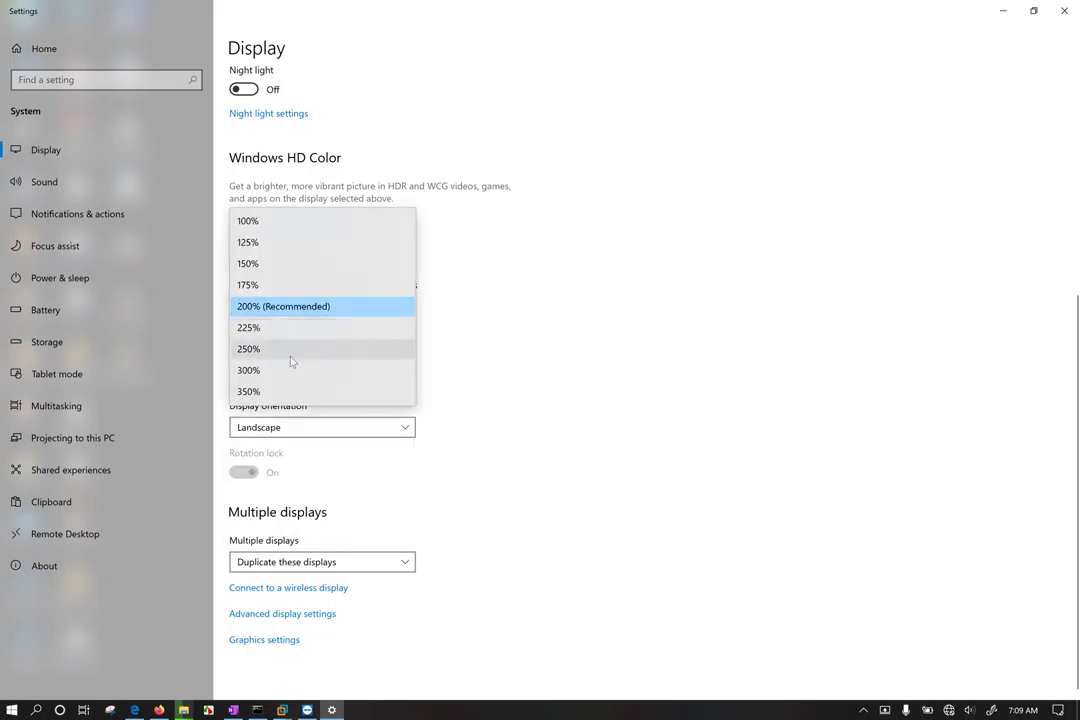
left_click(284, 359)
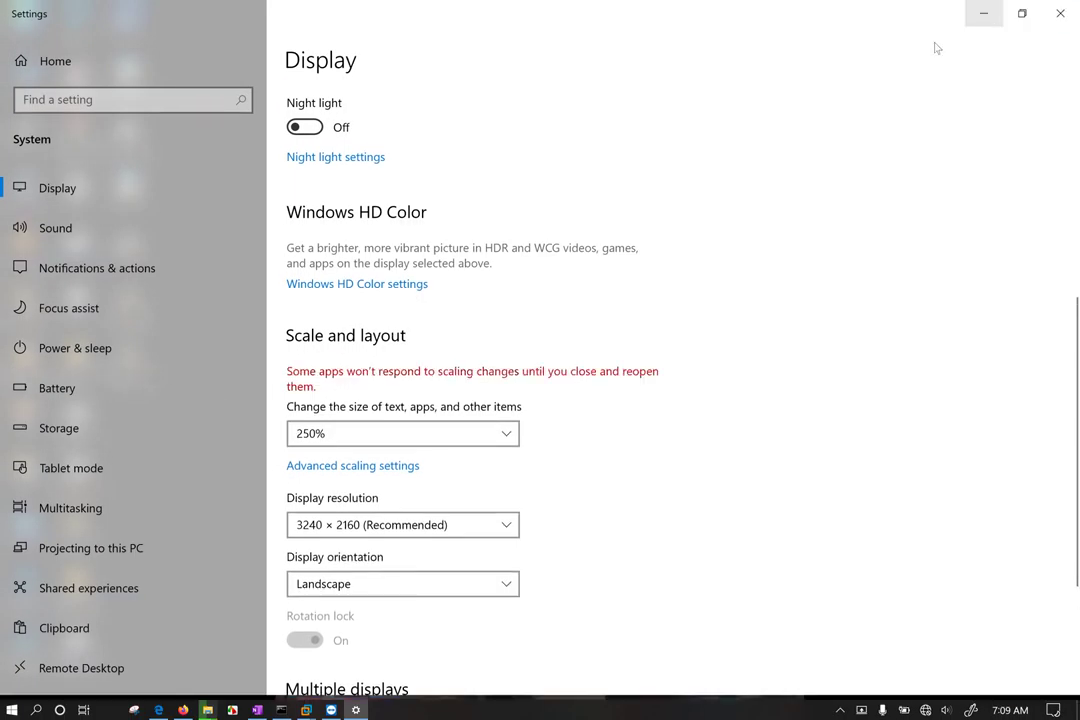
left_click(983, 13)
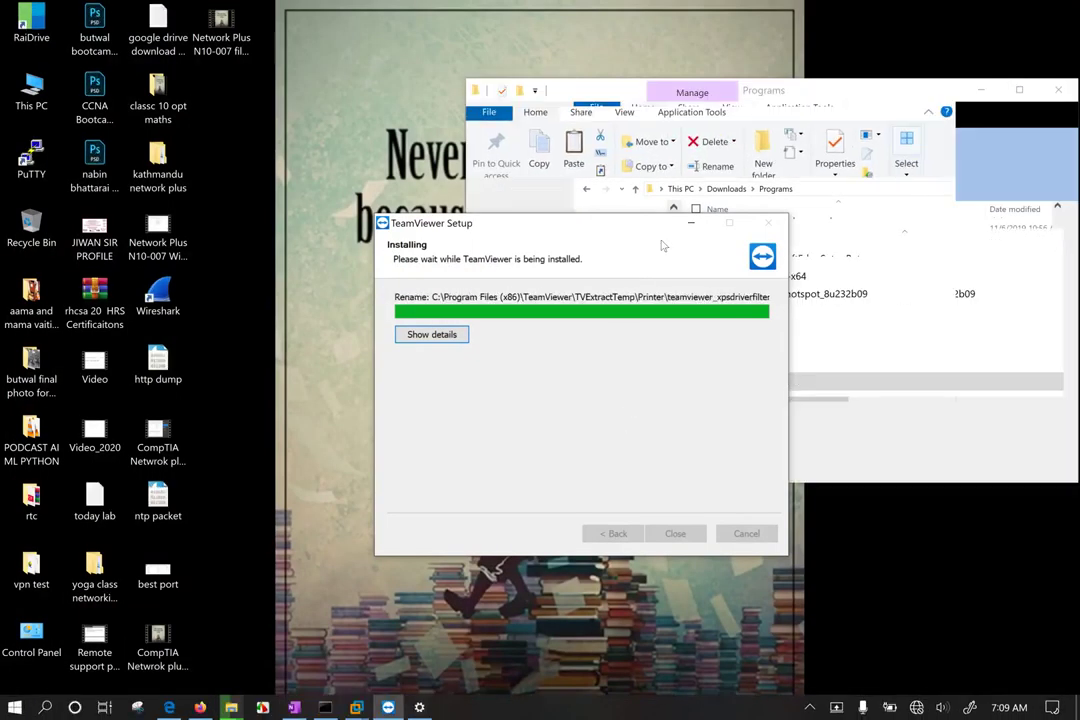
Move the installer aside, minimize the Programs folder, and launch the installed TeamViewer from its desktop icon.
left_click_drag(632, 228, 308, 158)
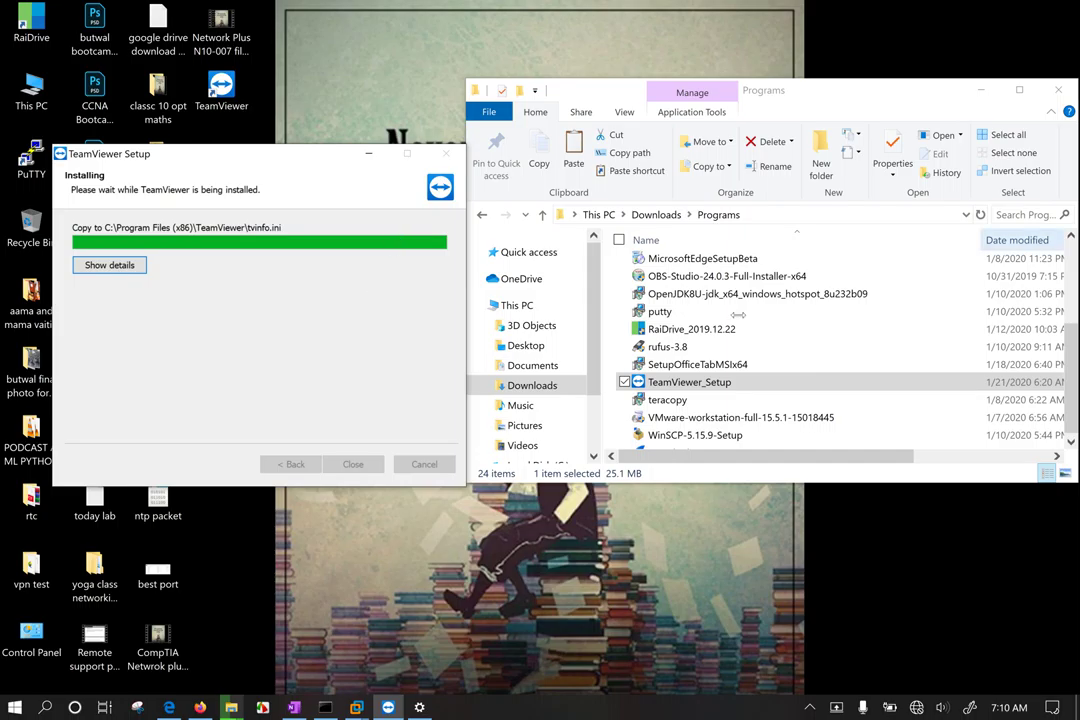
left_click(1002, 99)
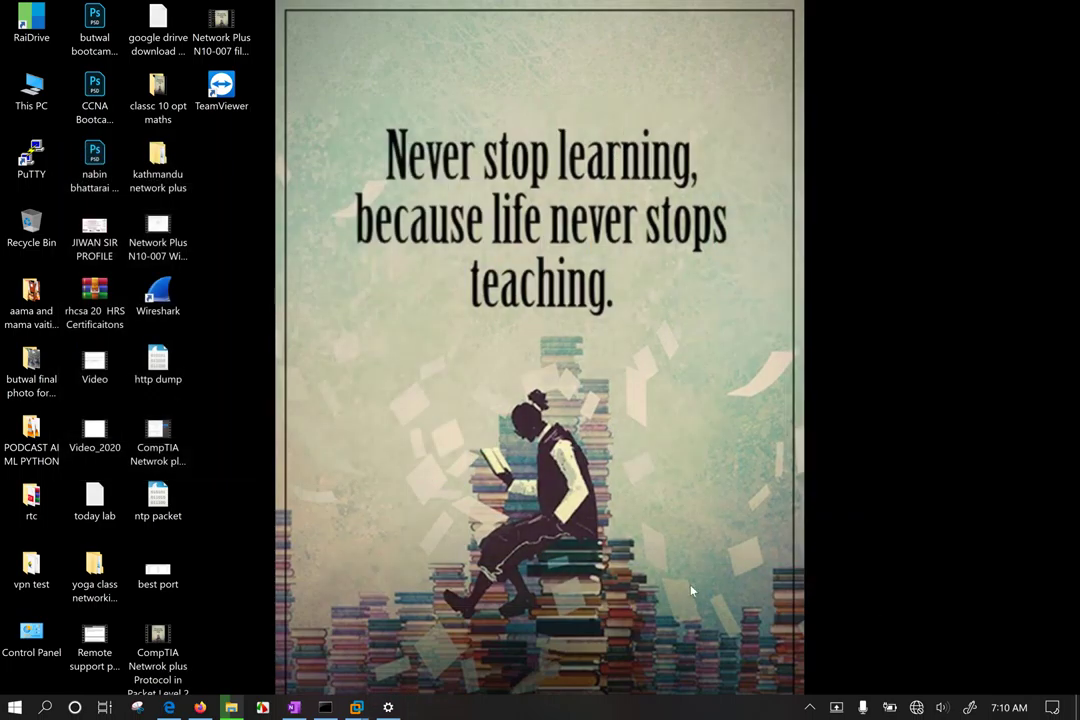
double_click(229, 100)
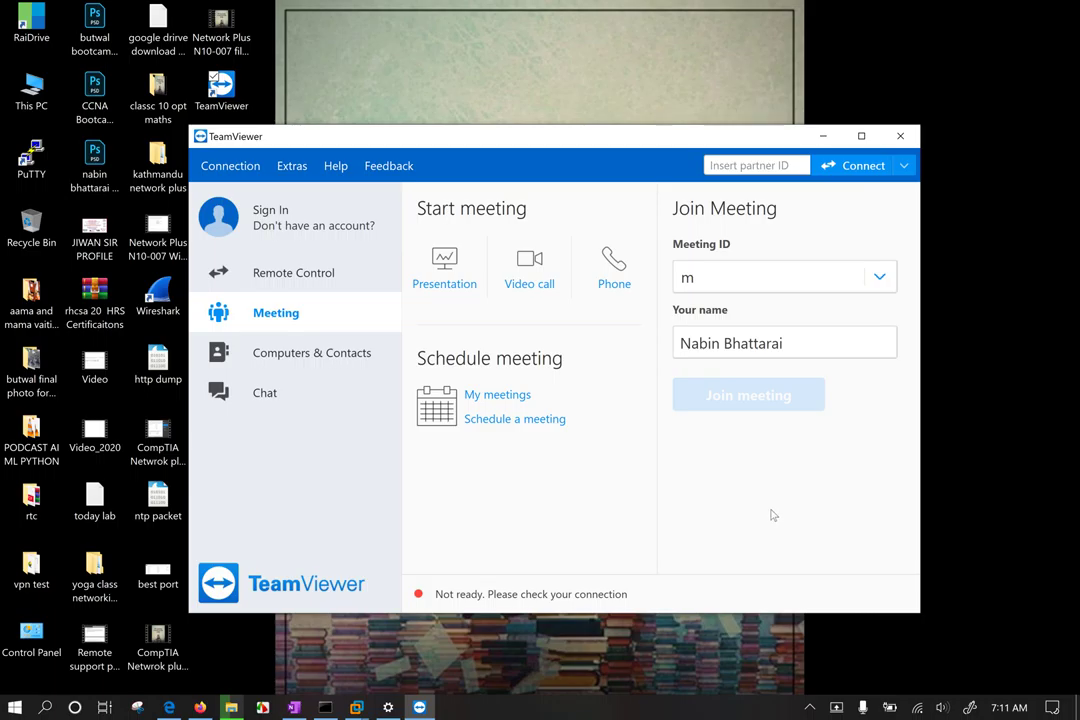
View Schedule a meeting in the browser, close it, and browse Augmented Reality, Remote Management and Meeting.
left_click(486, 420)
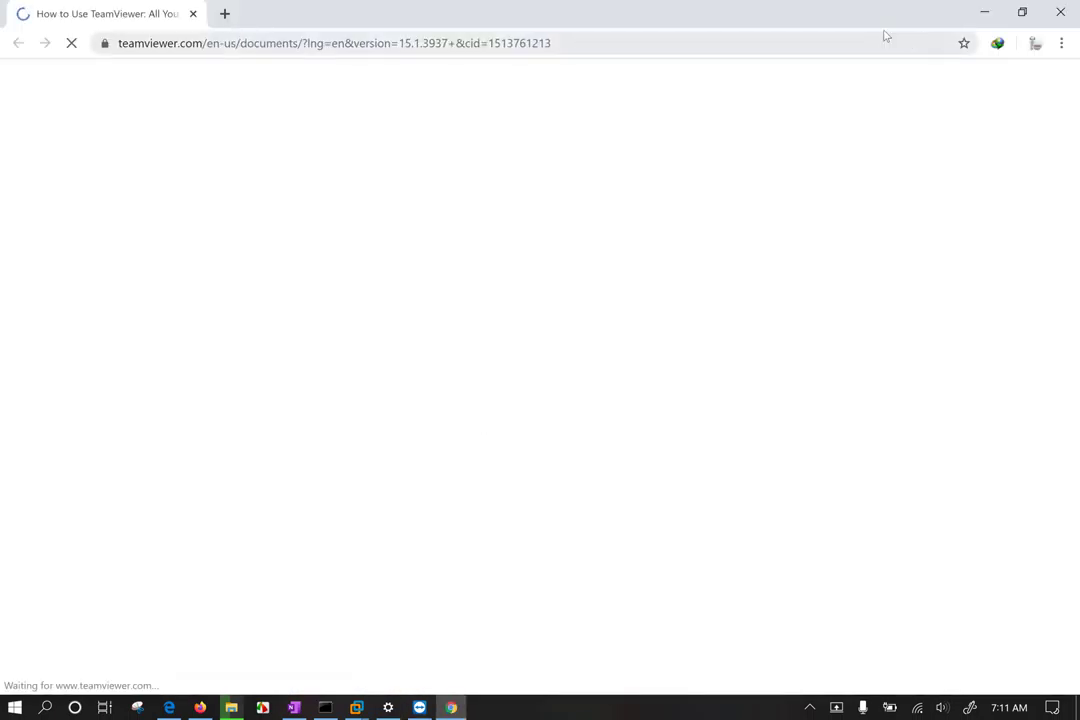
left_click(1060, 12)
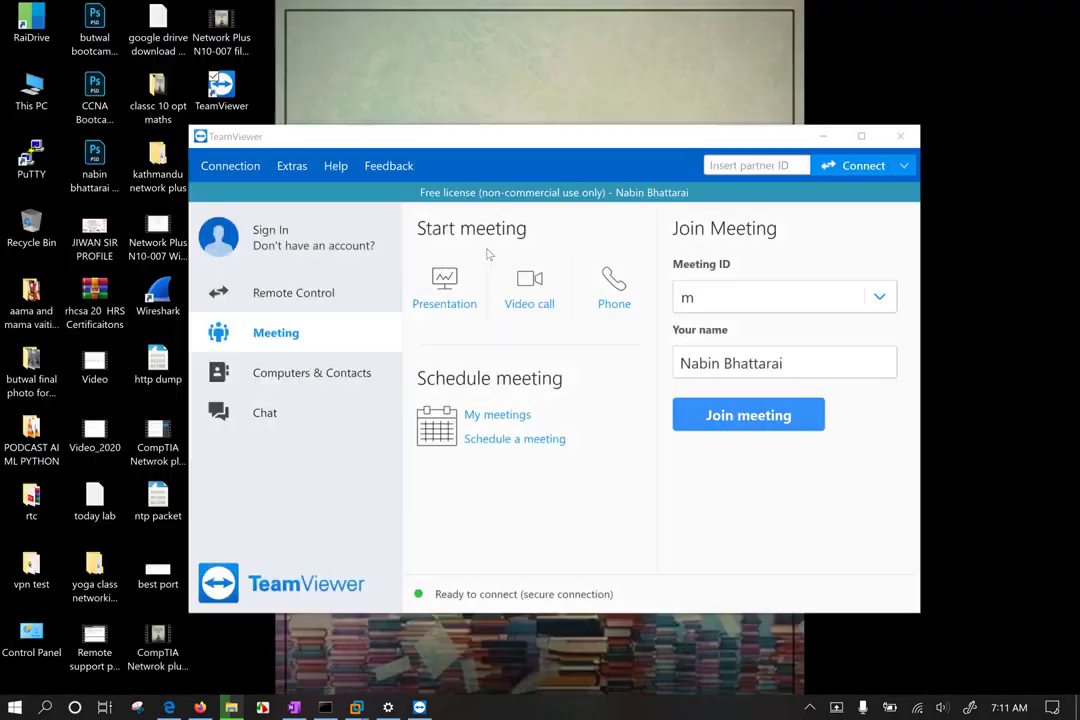
left_click(280, 490)
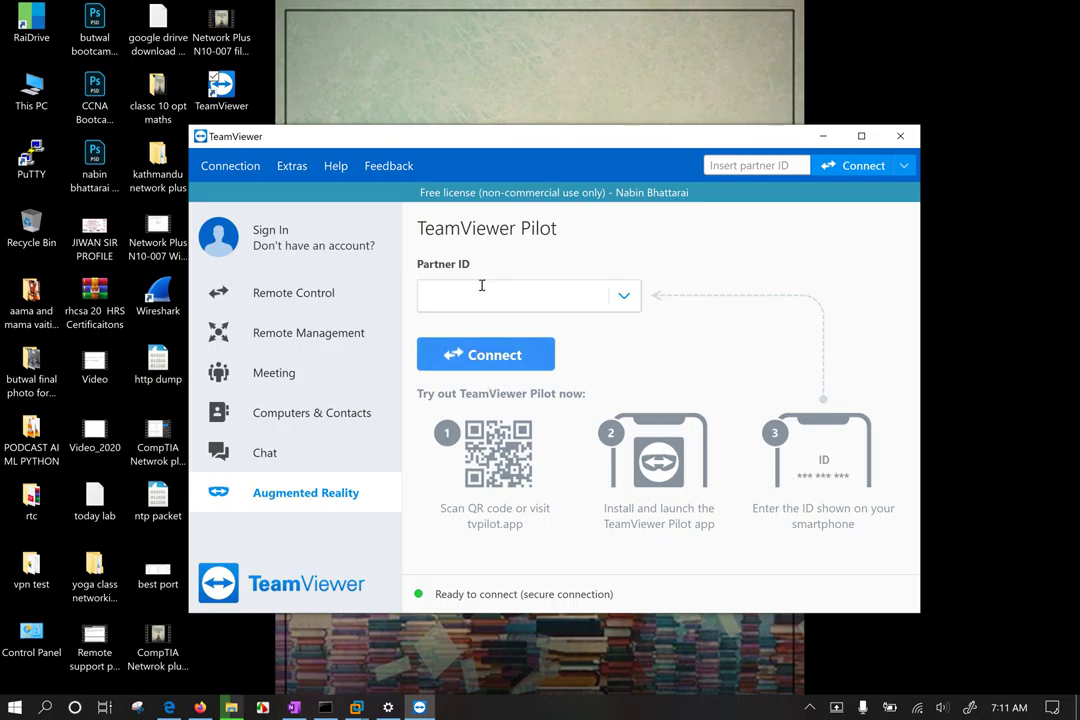
left_click(293, 336)
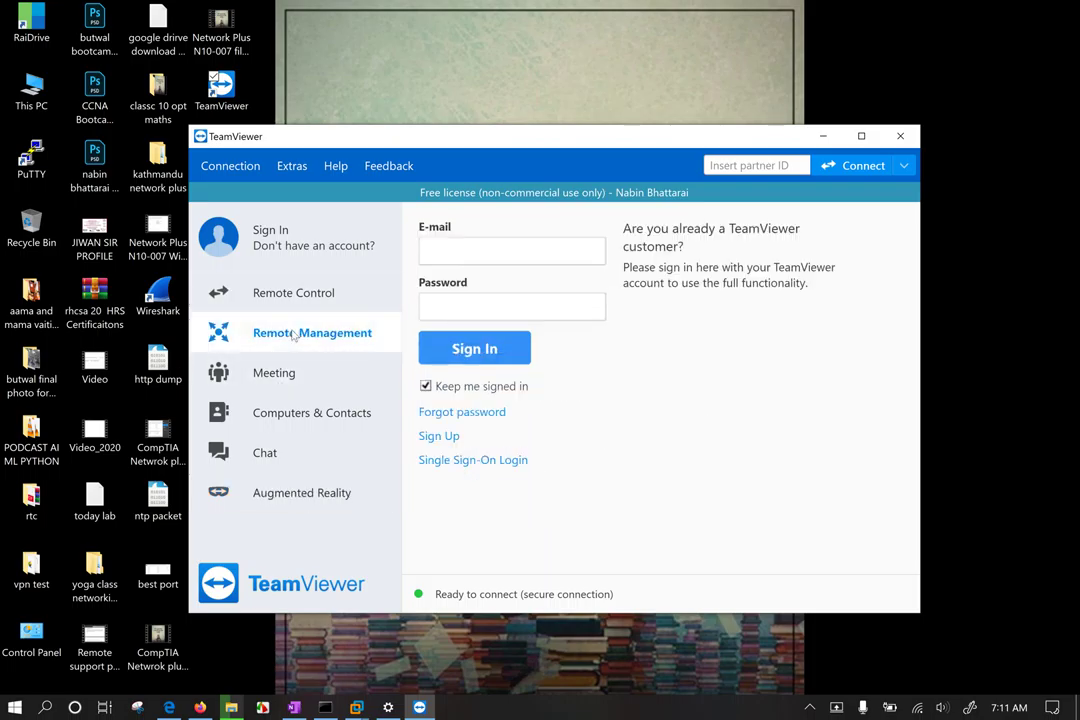
left_click(280, 294)
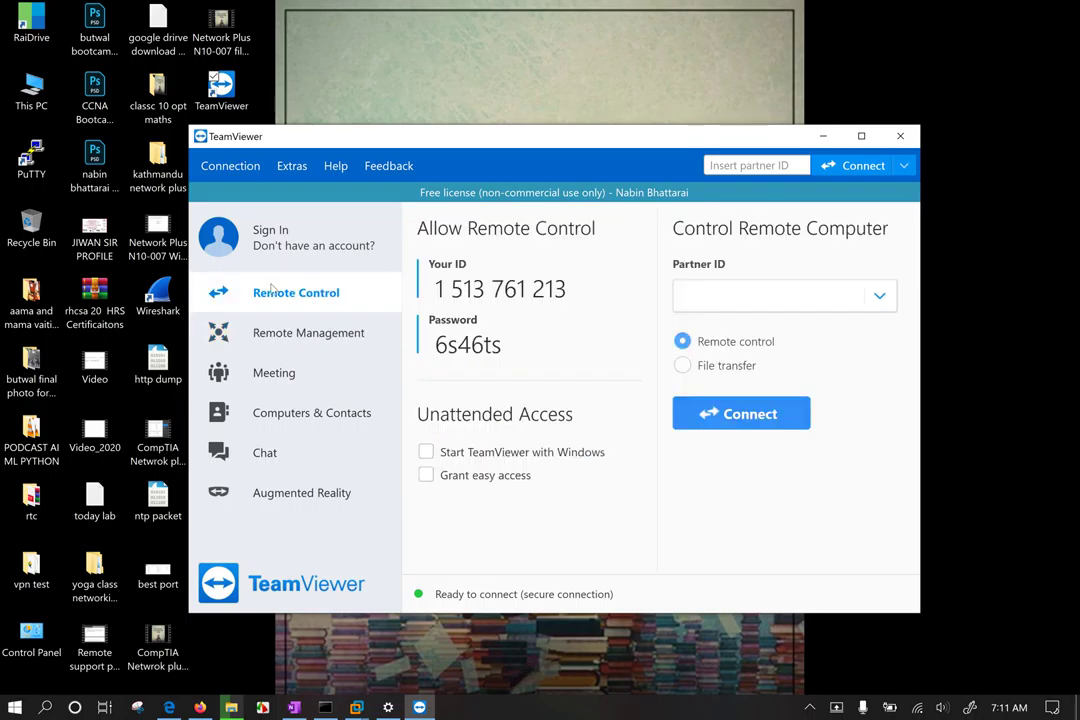
left_click(279, 378)
Look through Computers & Contacts, Chat and Augmented Reality, then return to Remote Control.
left_click(290, 420)
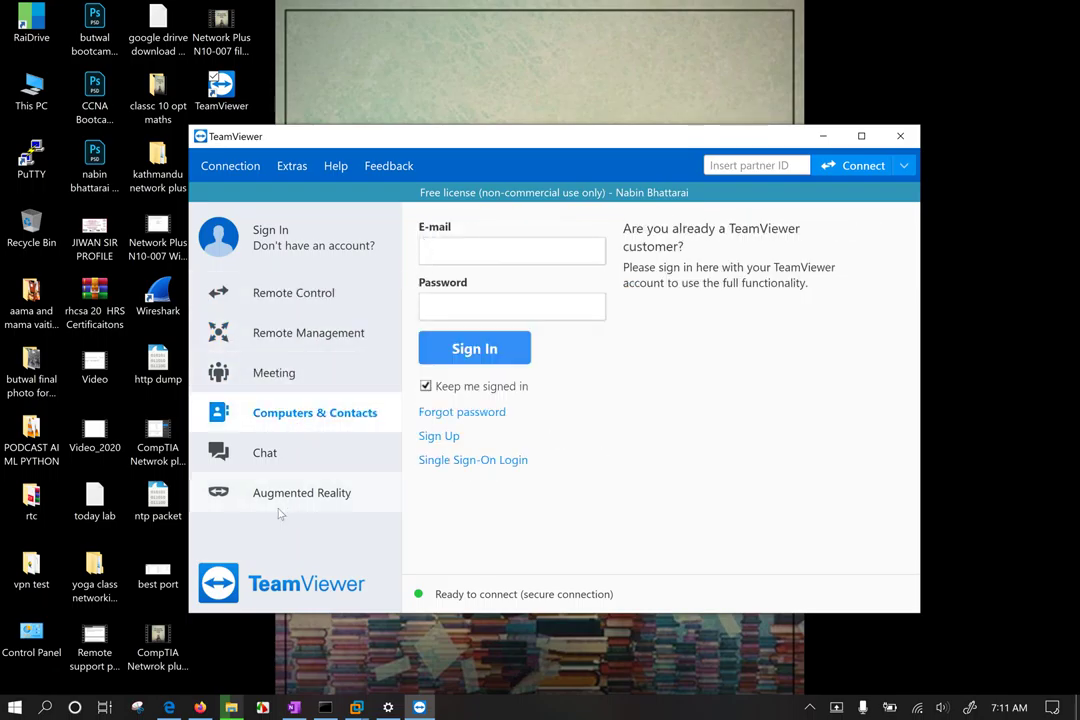
left_click(256, 455)
left_click(268, 496)
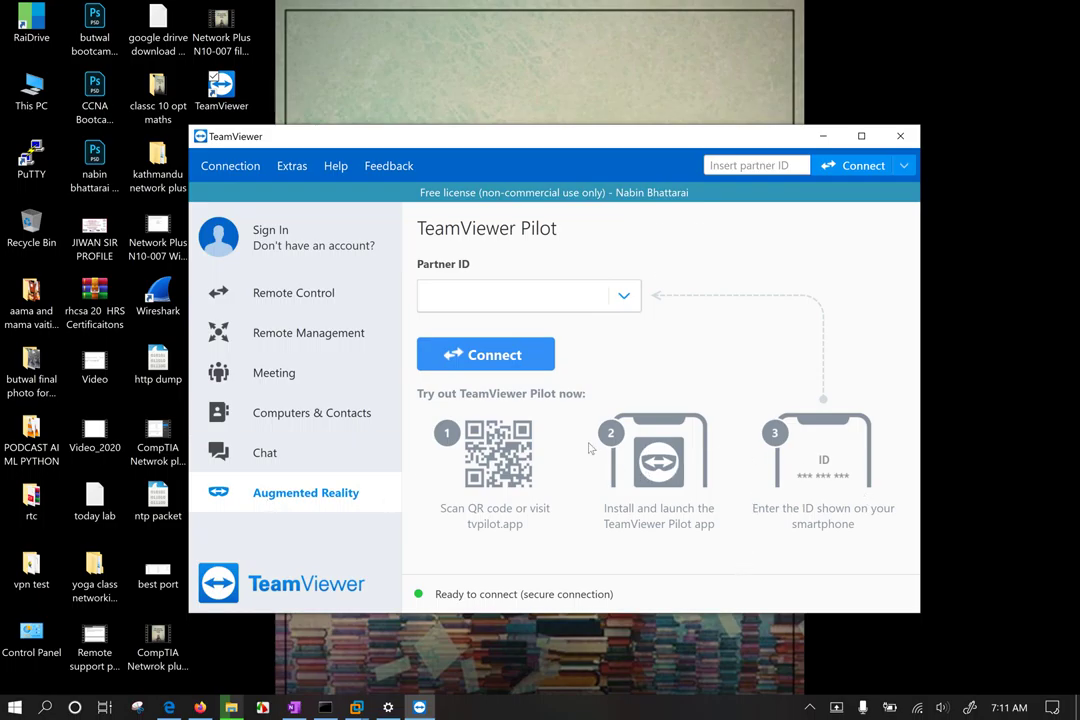
left_click(620, 295)
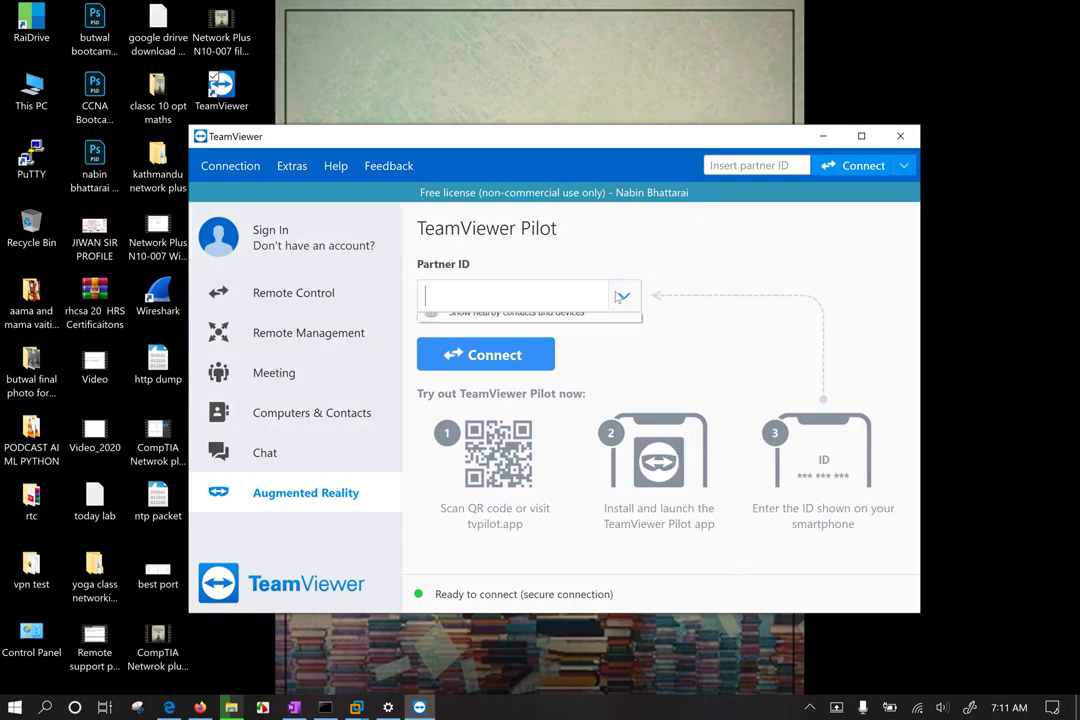
left_click(257, 291)
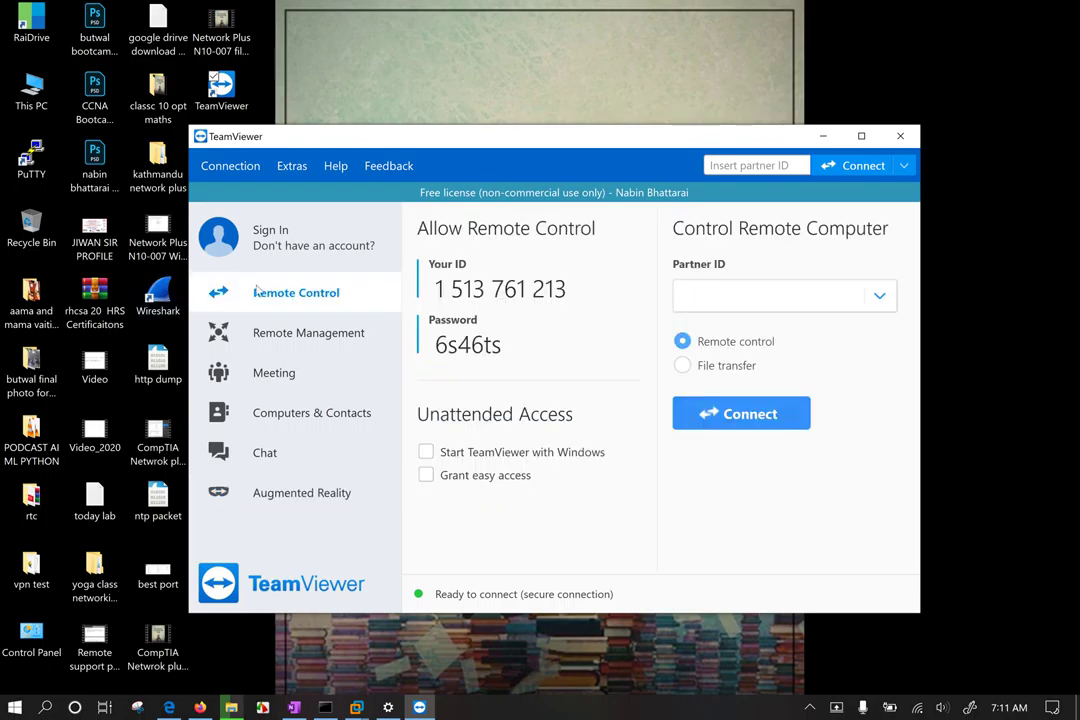
left_click_drag(489, 145, 457, 95)
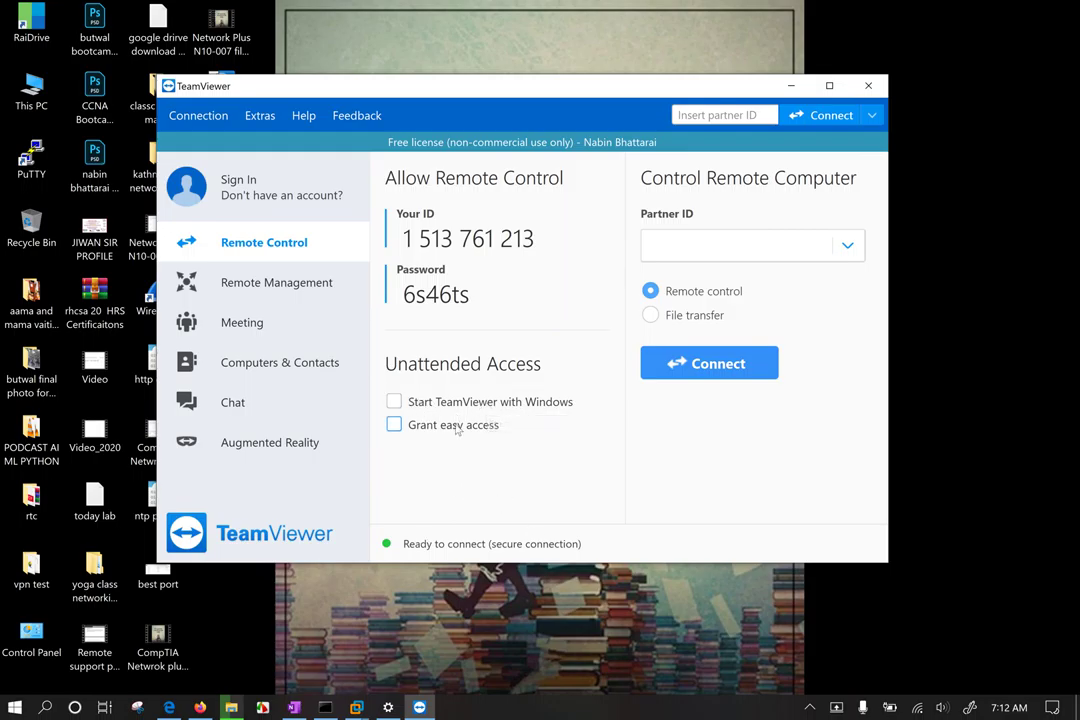
Tick Grant easy access, then cancel the Assign to account dialog.
left_click(394, 424)
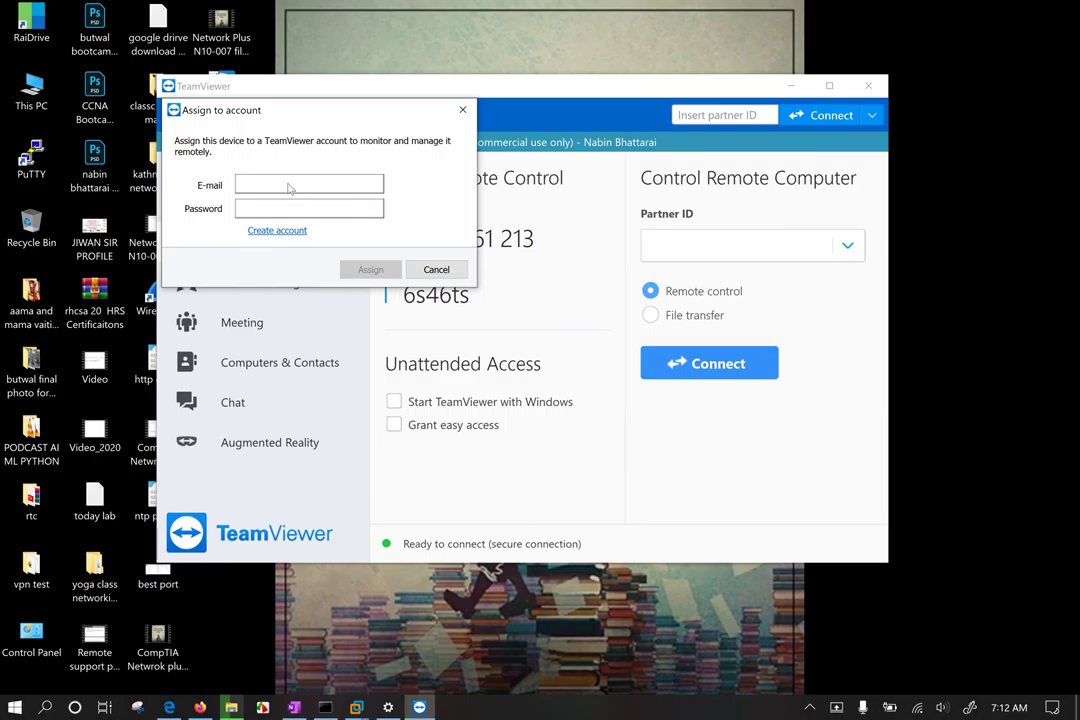
left_click(436, 269)
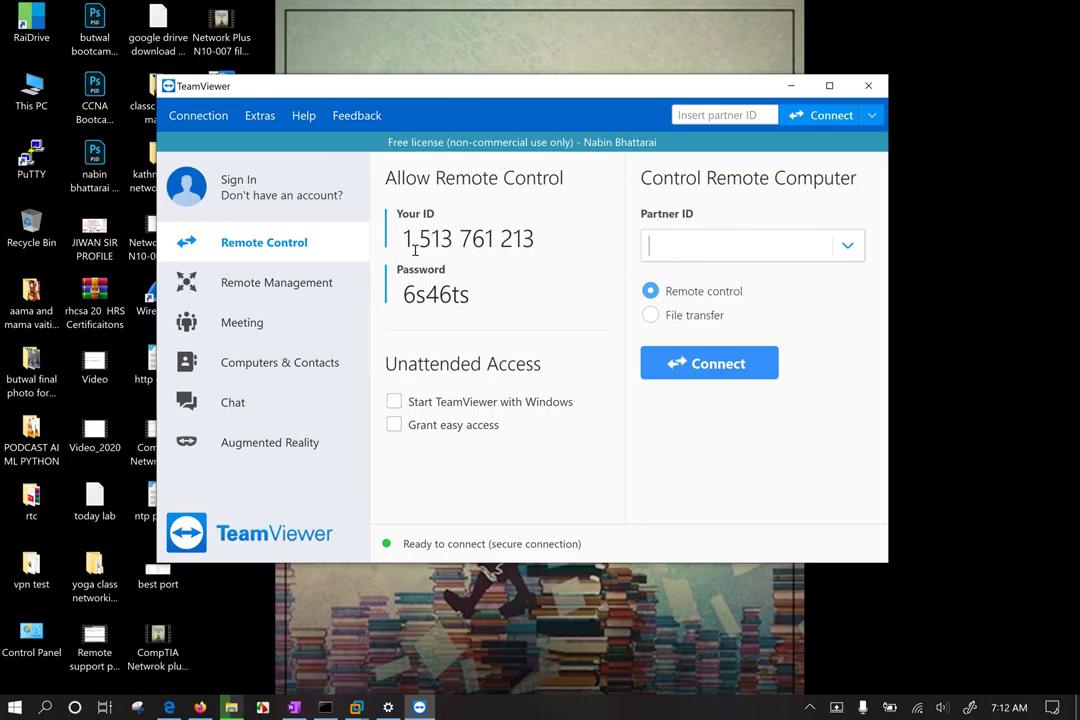
left_click_drag(638, 89, 550, 101)
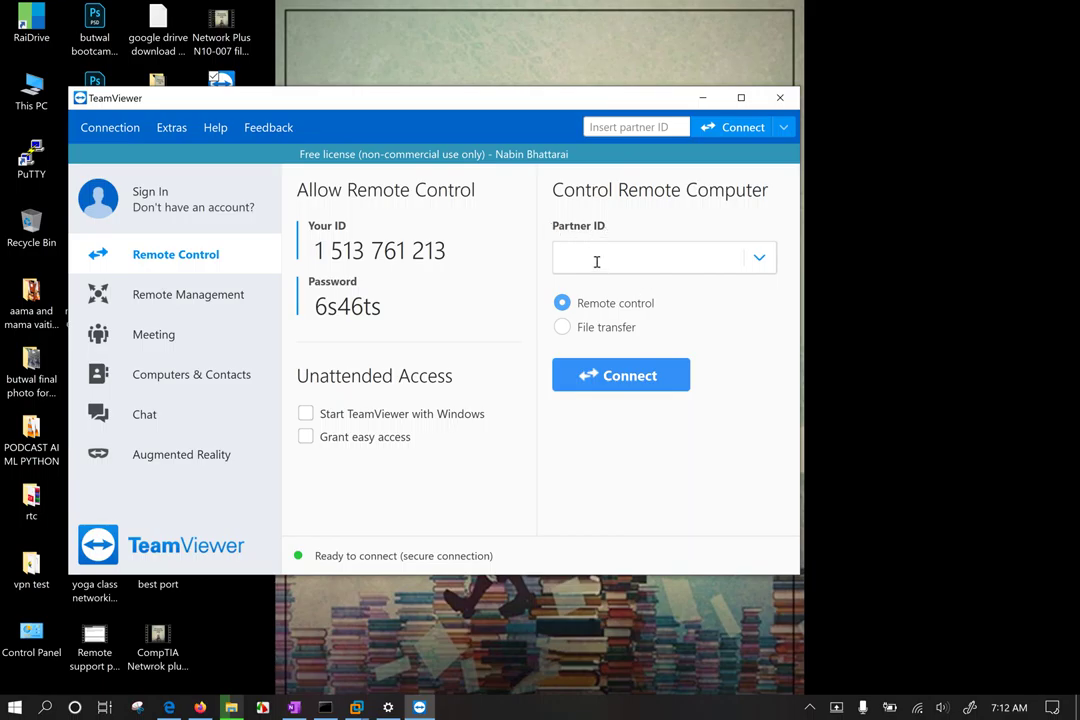
Switch the connection mode to File transfer and back to Remote control, then preview the running VMs.
left_click(596, 261)
left_click(600, 330)
left_click(598, 308)
left_click(591, 258)
left_click_drag(573, 107, 489, 108)
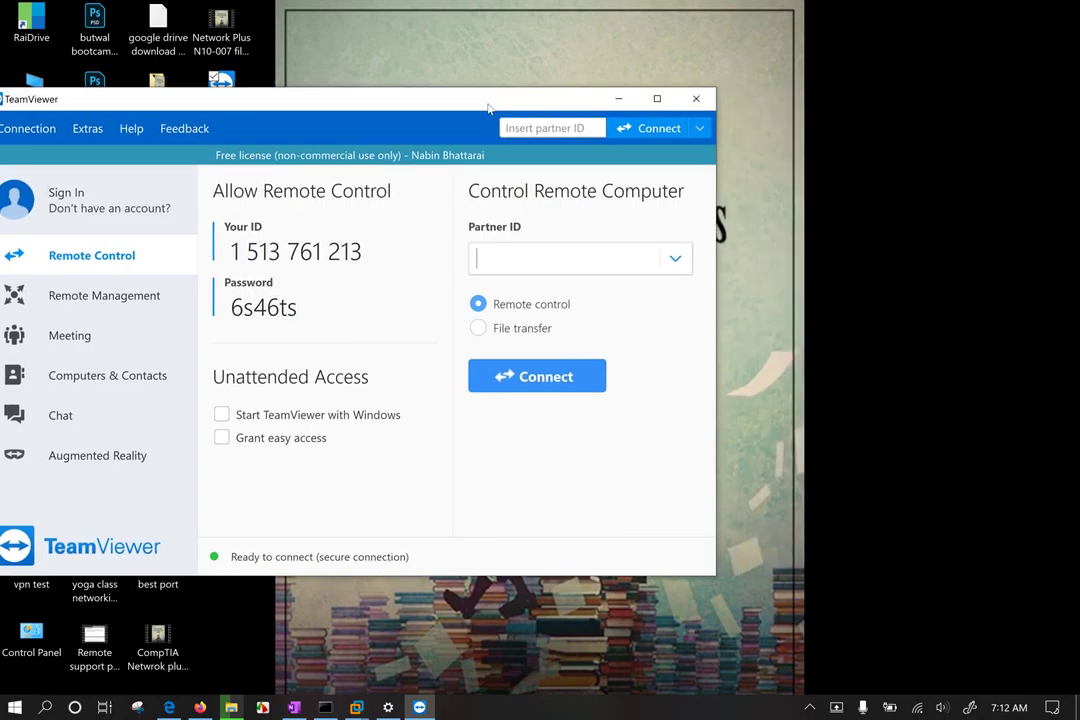
left_click(355, 707)
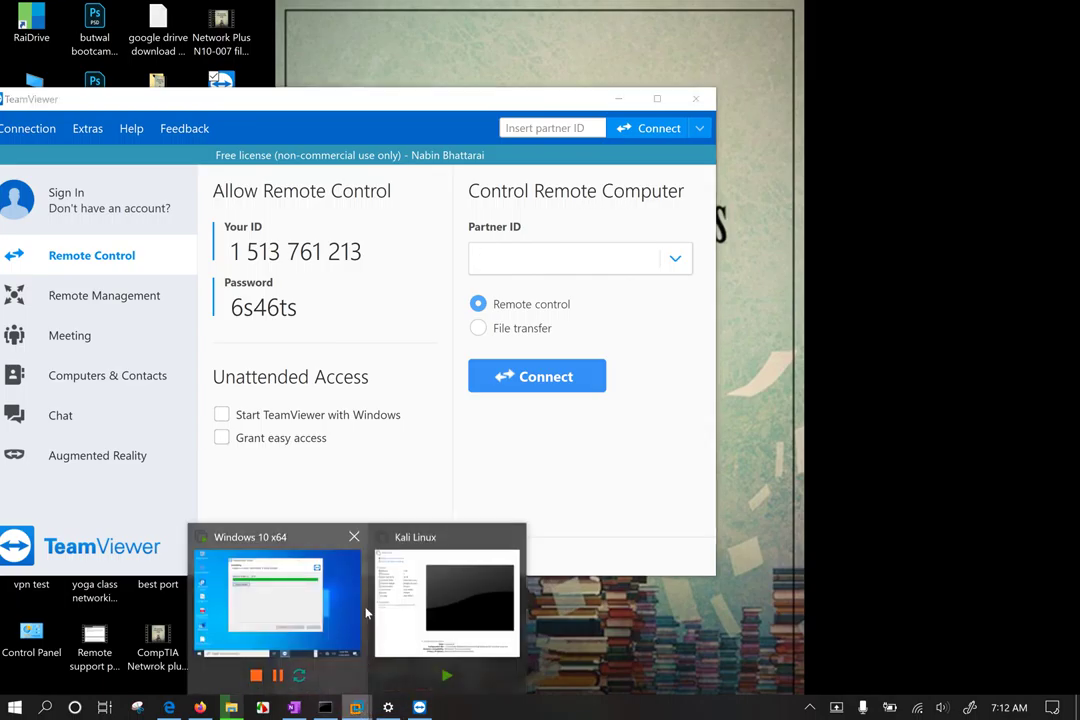
Open the Windows 10 x64 VM beside the host TeamViewer and enter the VM's TeamViewer ID as partner ID.
left_click(366, 612)
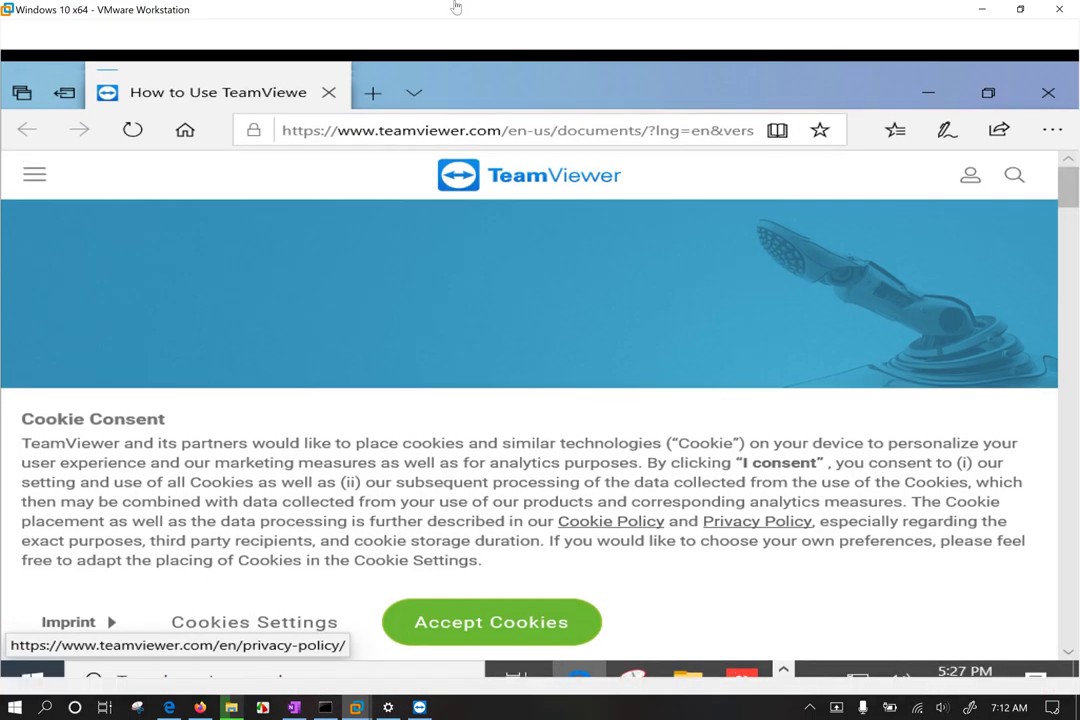
left_click(1047, 91)
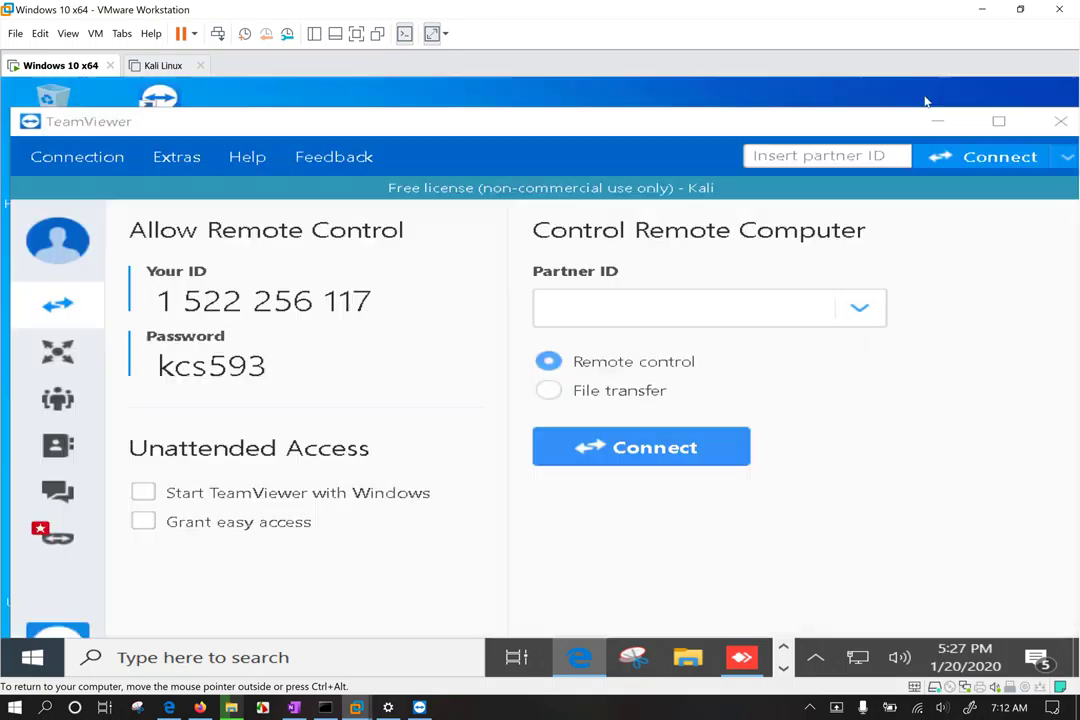
left_click_drag(525, 12, 1063, 77)
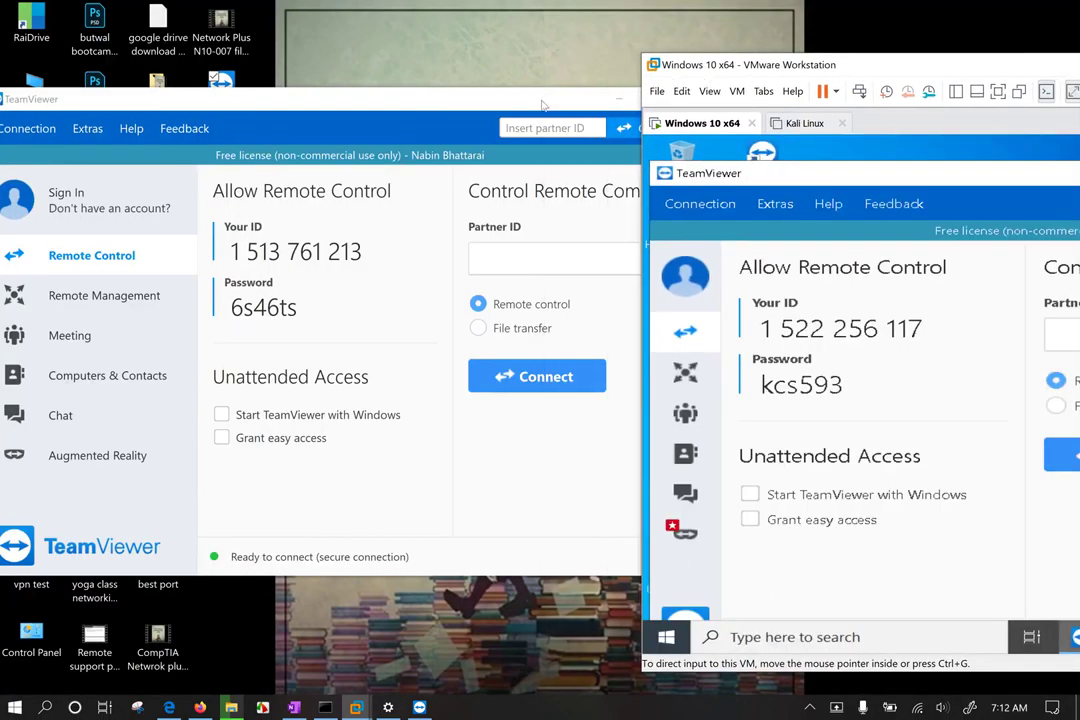
left_click_drag(541, 104, 329, 126)
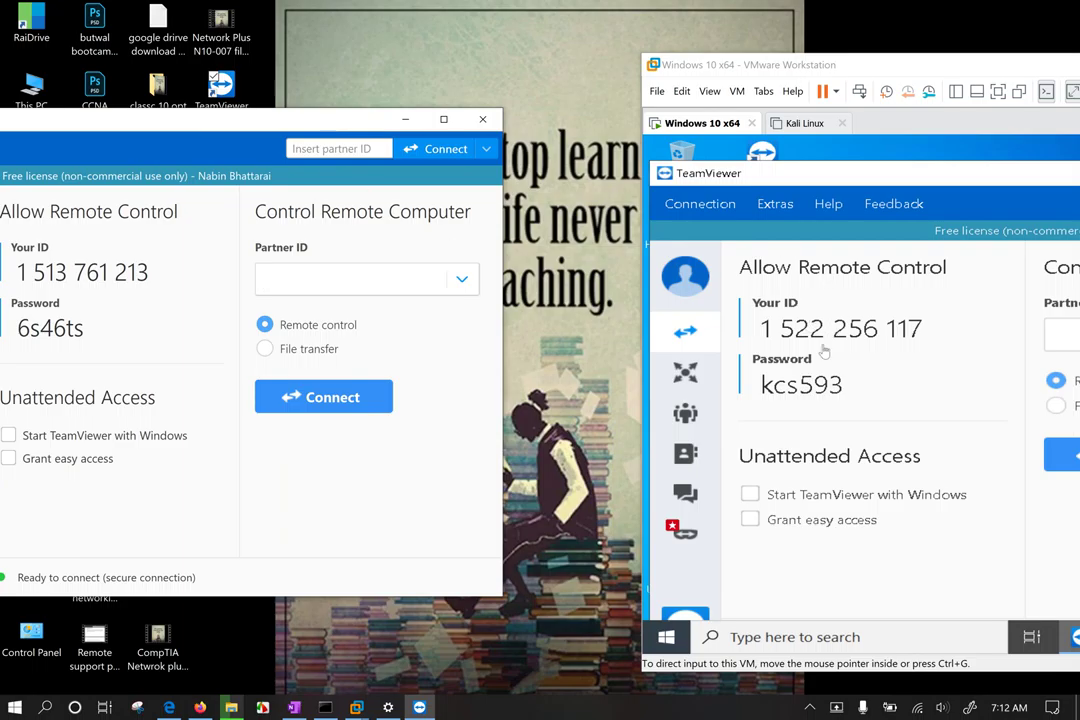
left_click_drag(758, 68, 751, 68)
left_click_drag(890, 72, 803, 70)
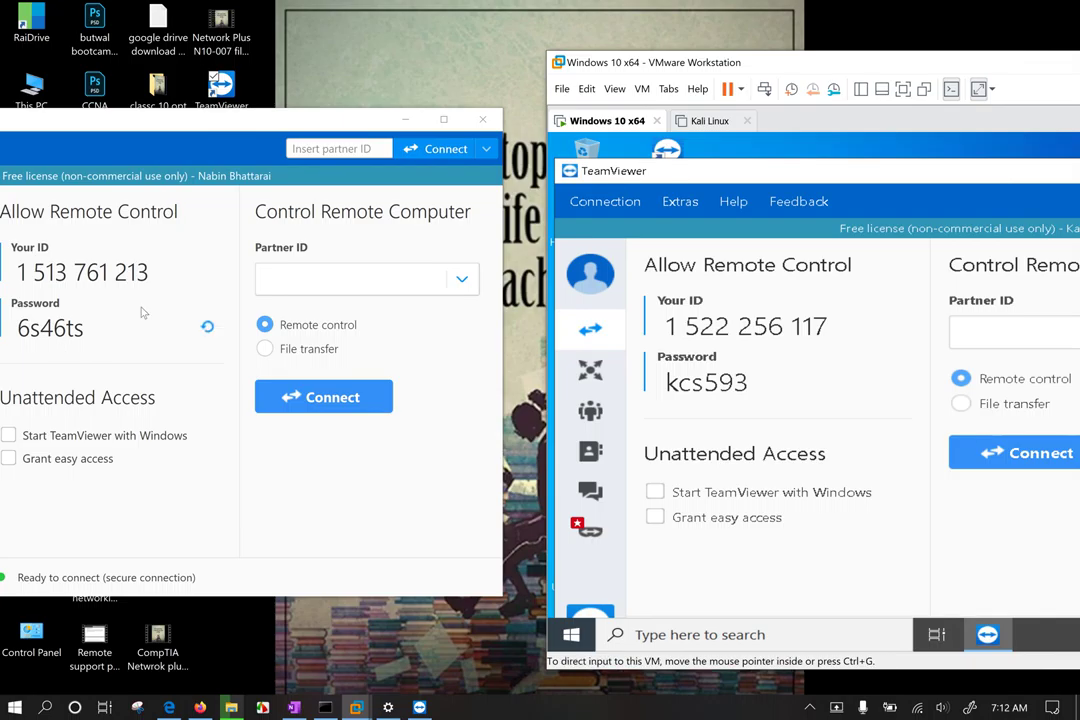
left_click(309, 273)
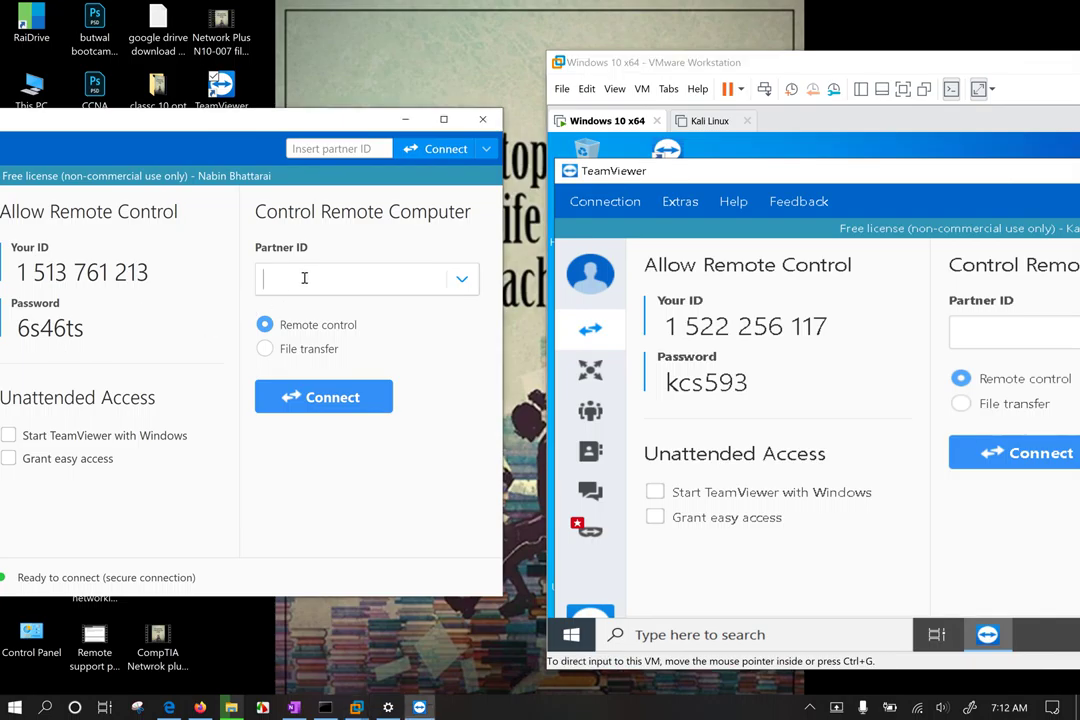
type("1522256117")
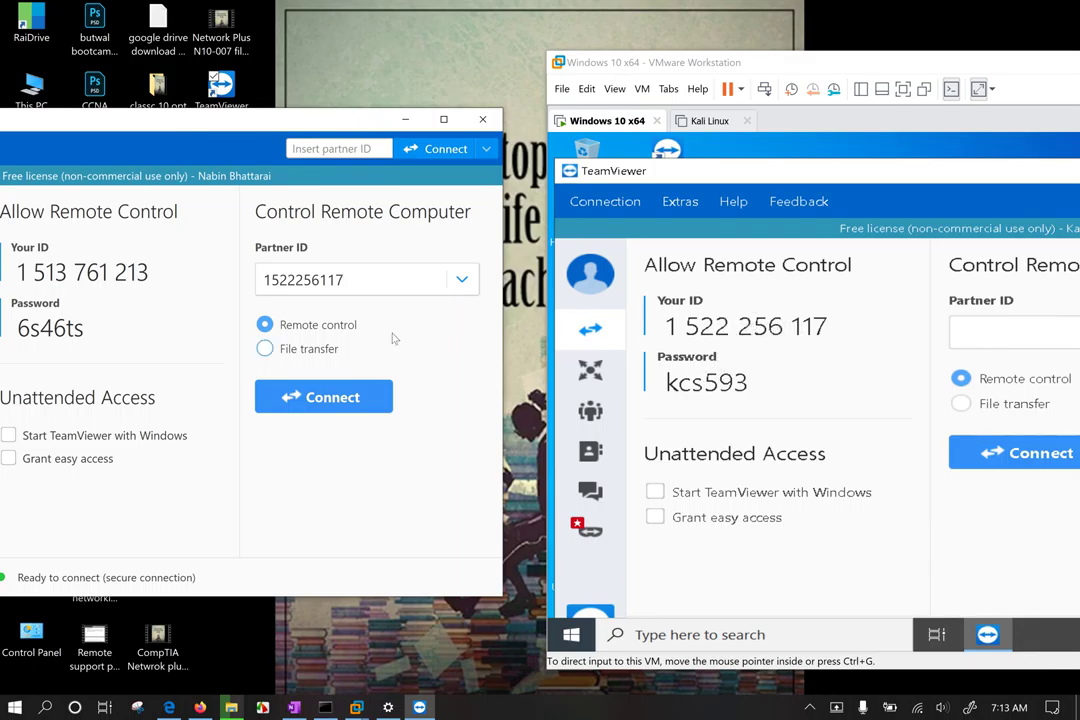
Connect the host TeamViewer to the VM until the partner password prompt appears.
left_click(315, 400)
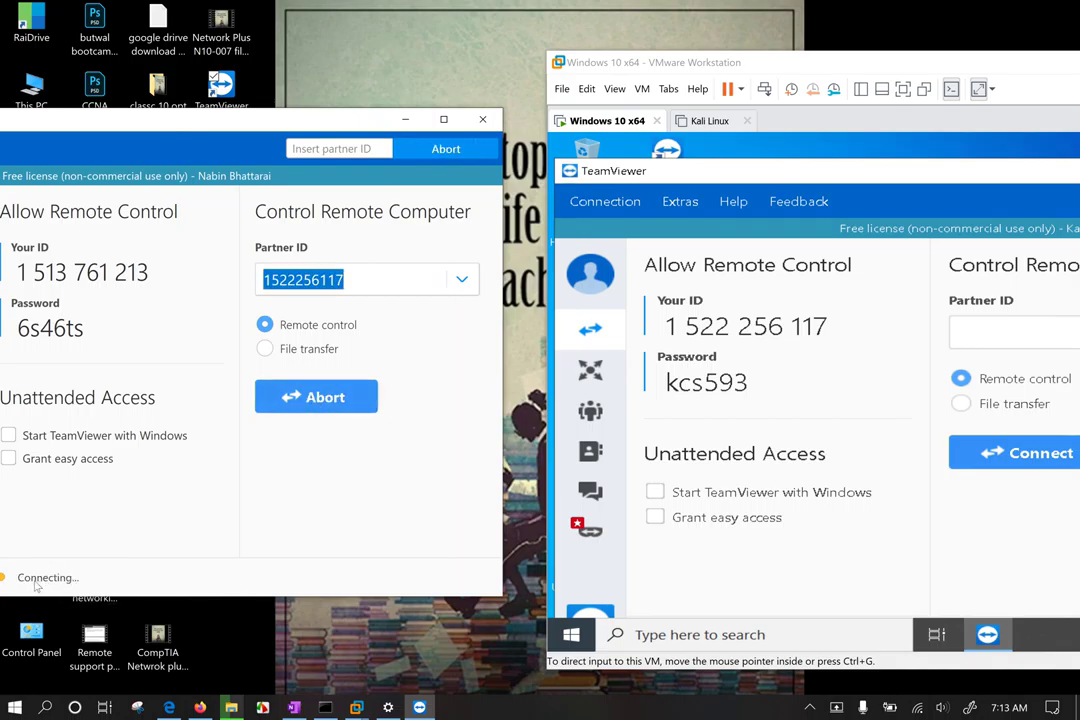
left_click_drag(158, 112, 203, 119)
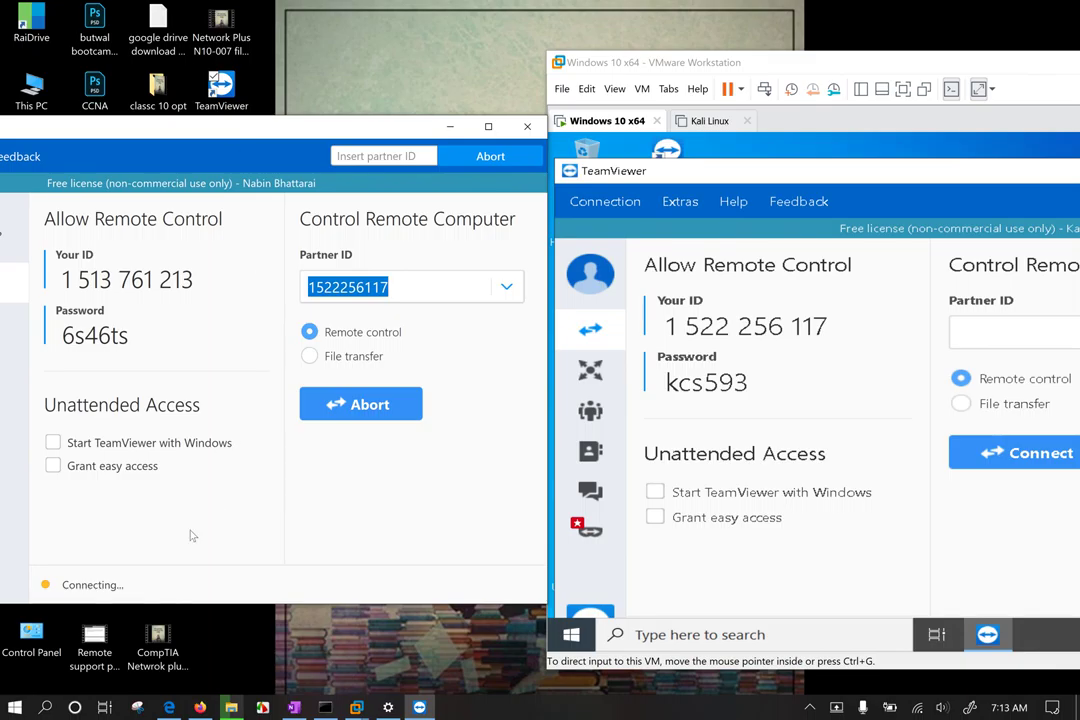
left_click(838, 144)
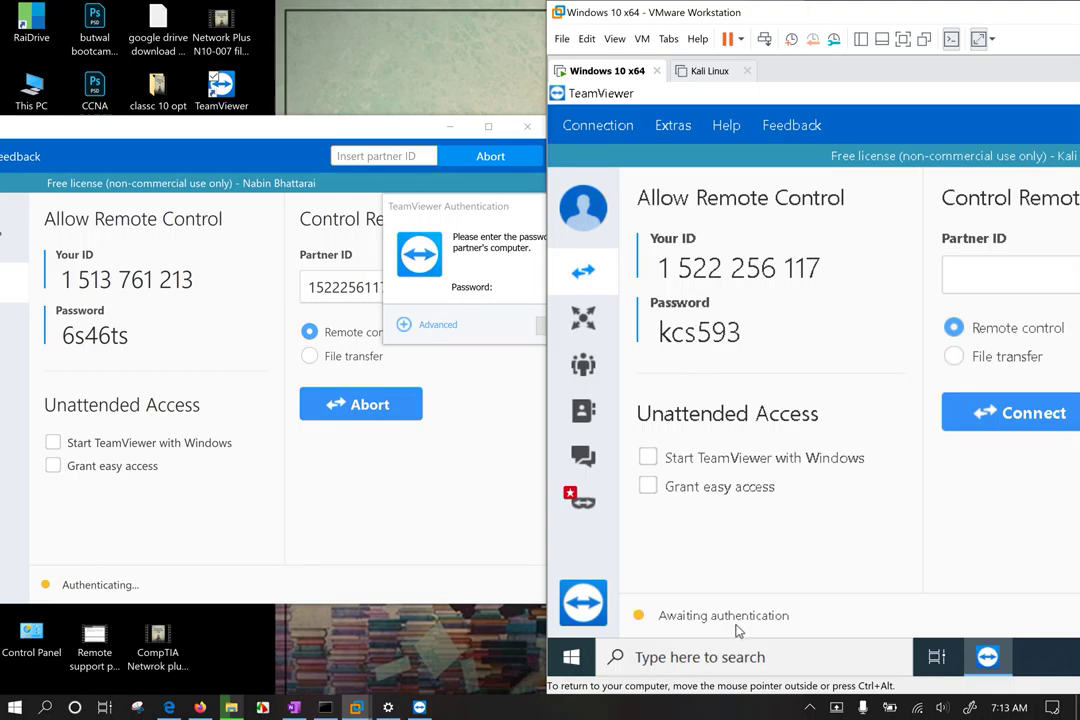
Move the authentication prompt left and enter the partner's password.
left_click(500, 285)
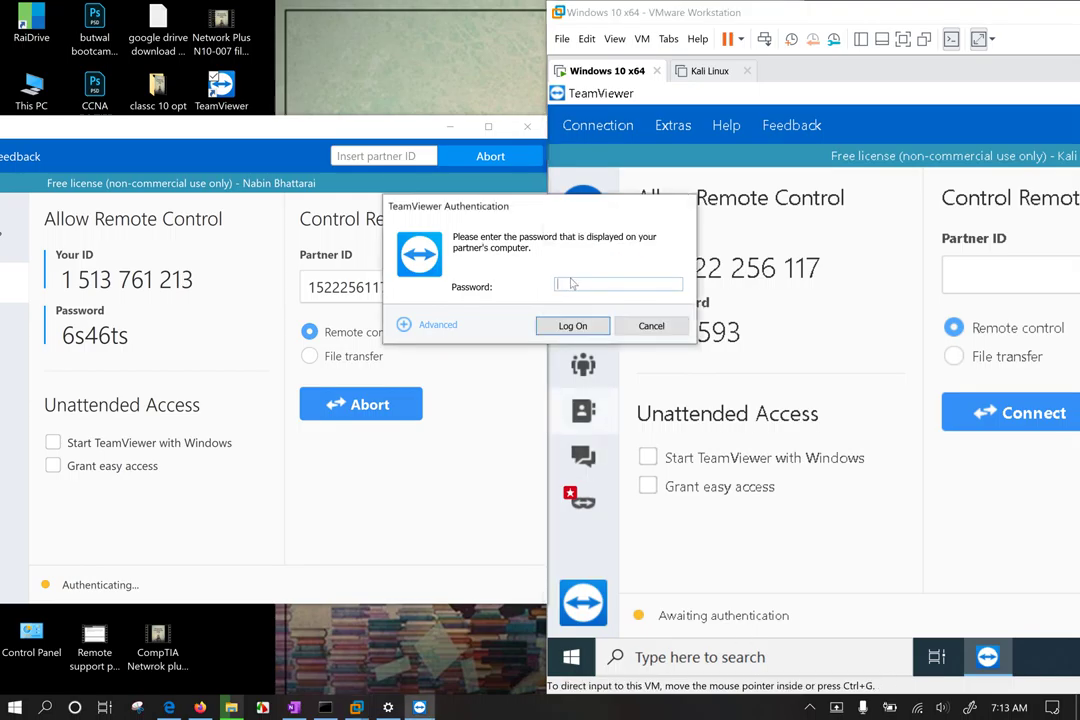
left_click_drag(498, 211, 272, 424)
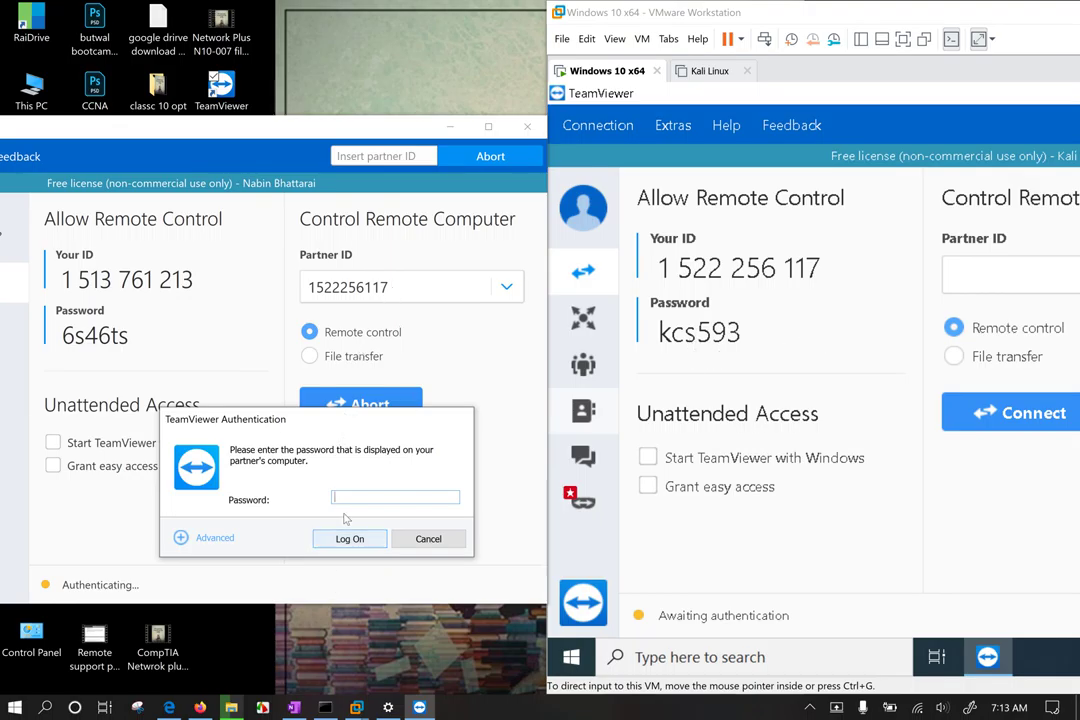
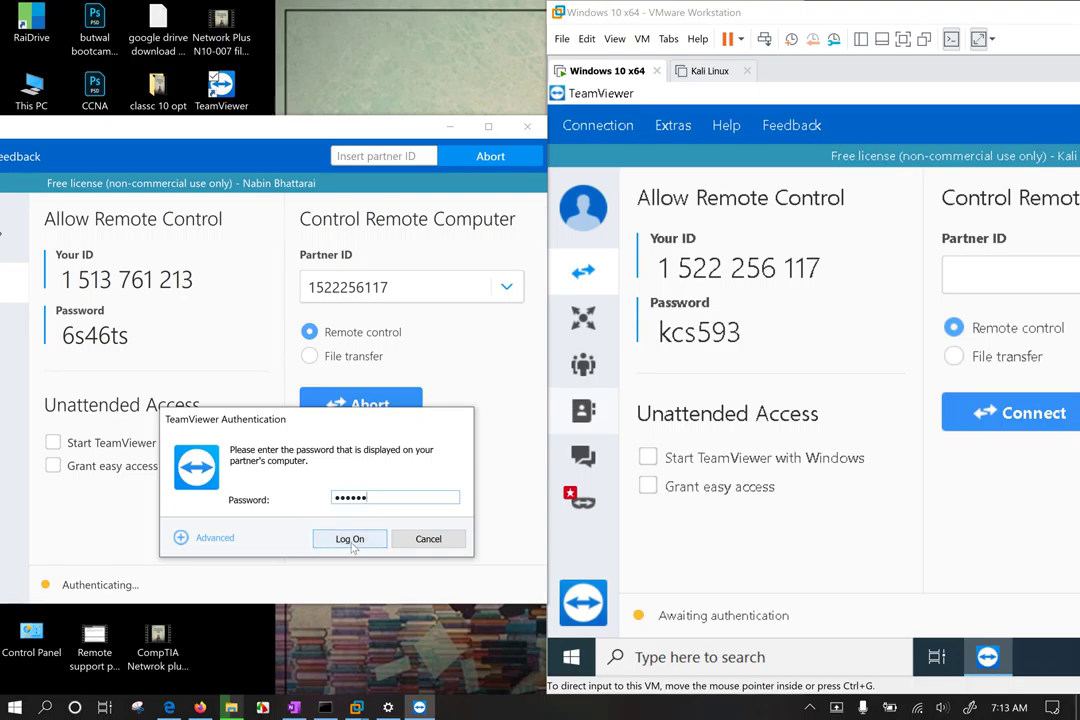
Review the Access control choices and Full Access permission details, keeping Full Access.
left_click(217, 538)
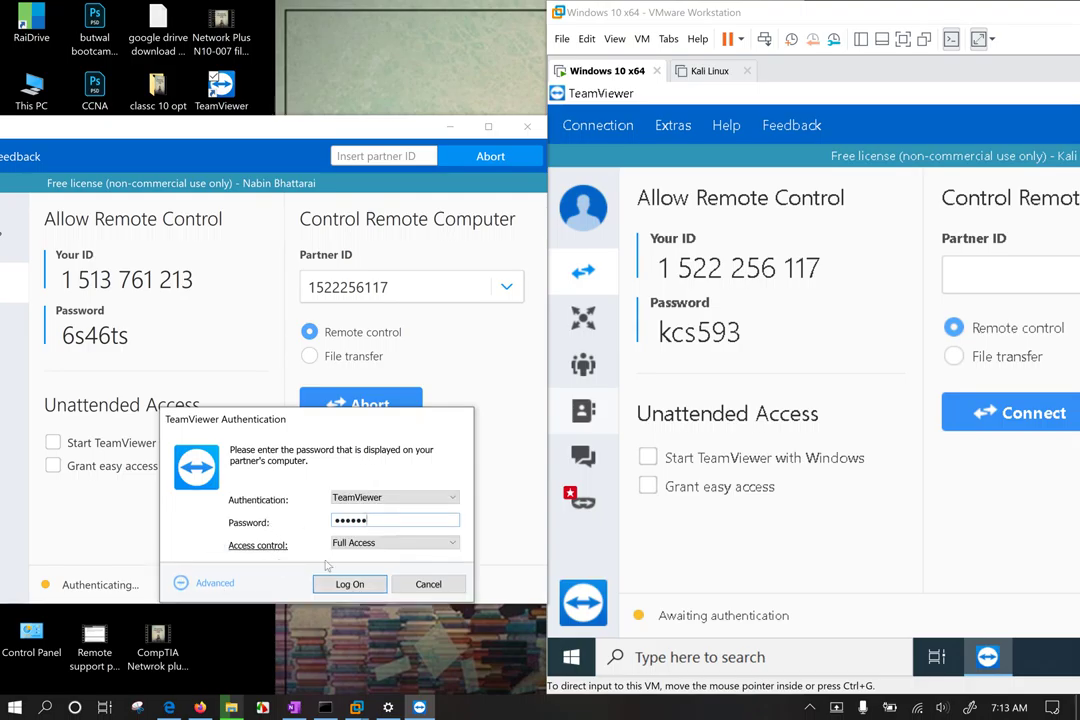
left_click(358, 543)
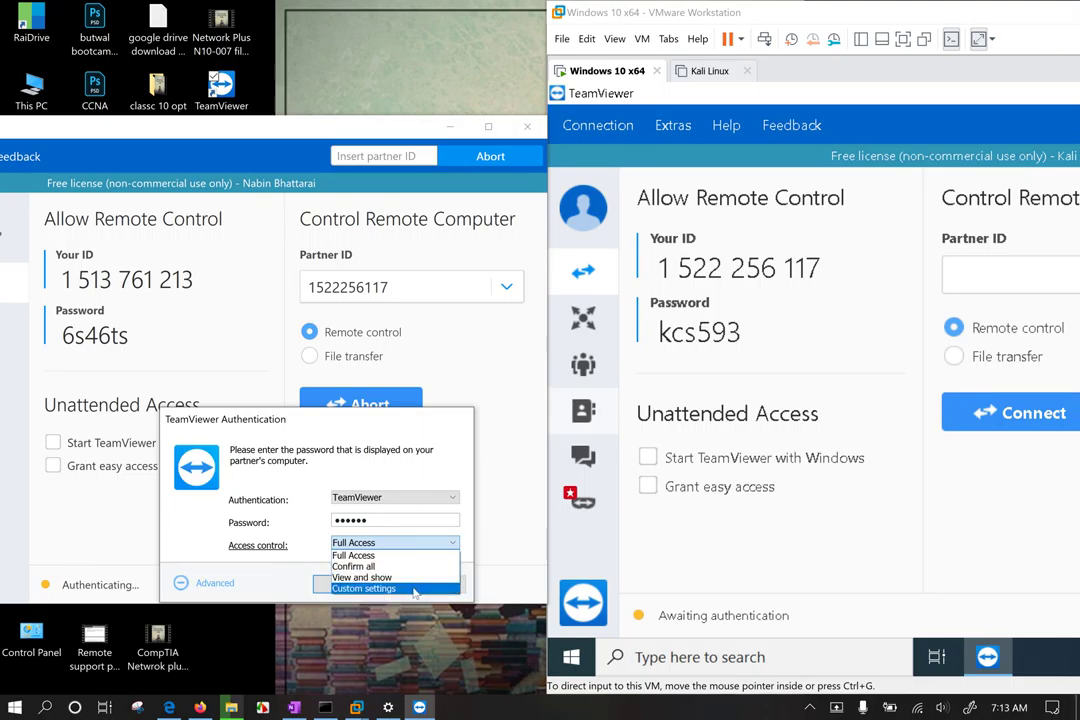
left_click(278, 550)
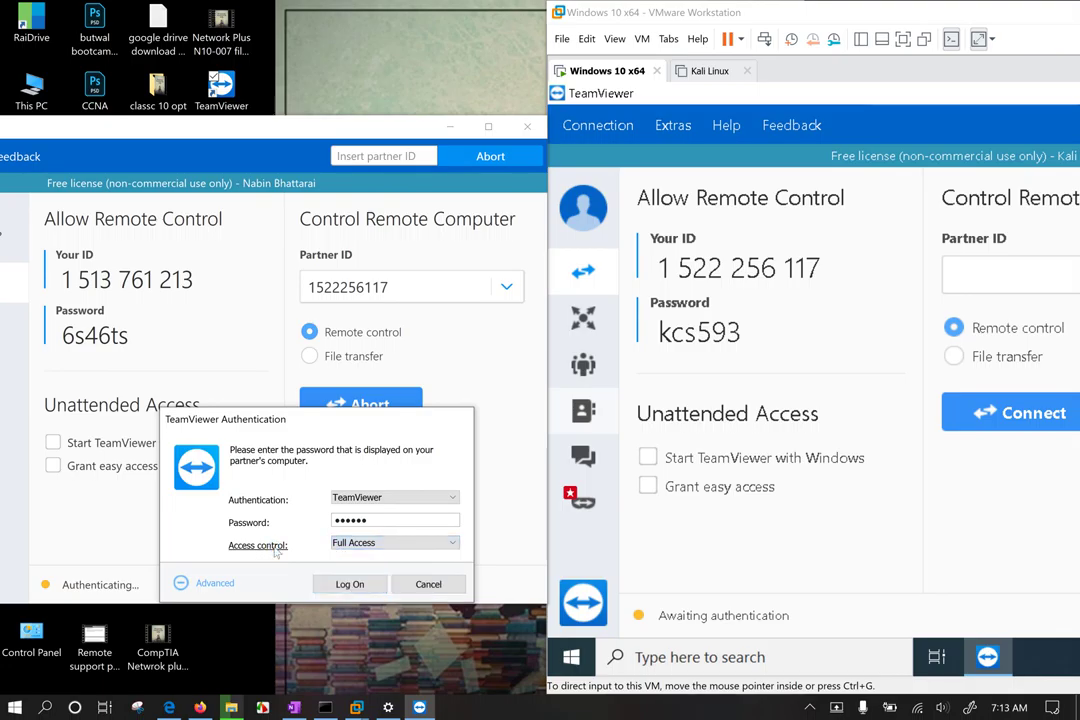
left_click(276, 549)
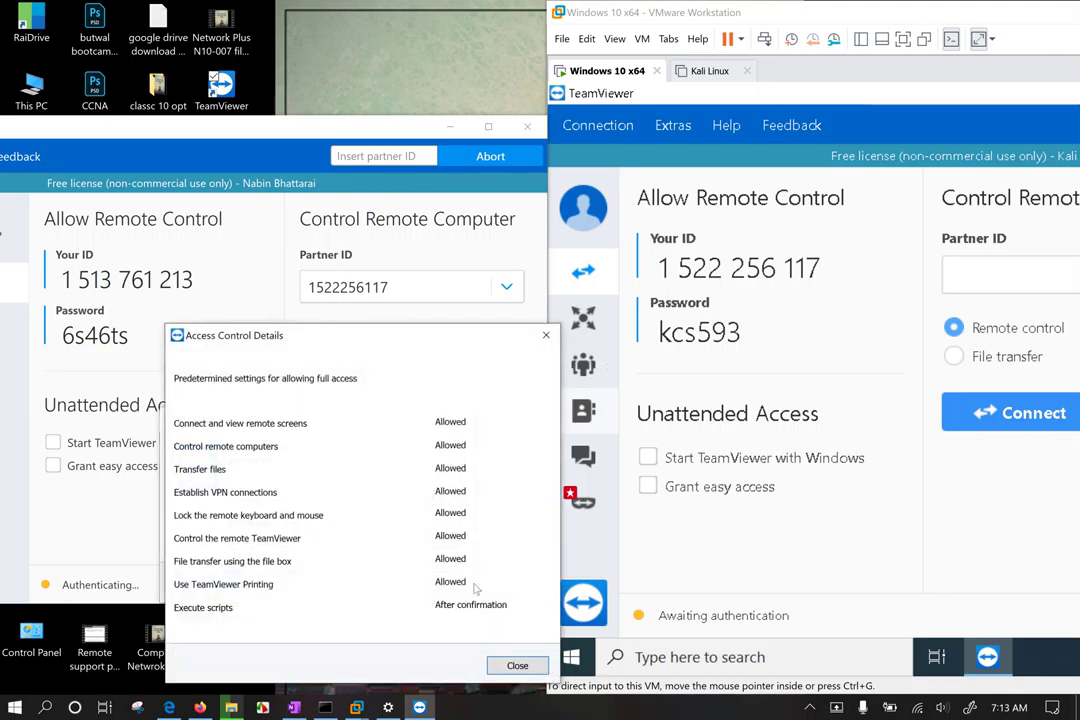
left_click(517, 665)
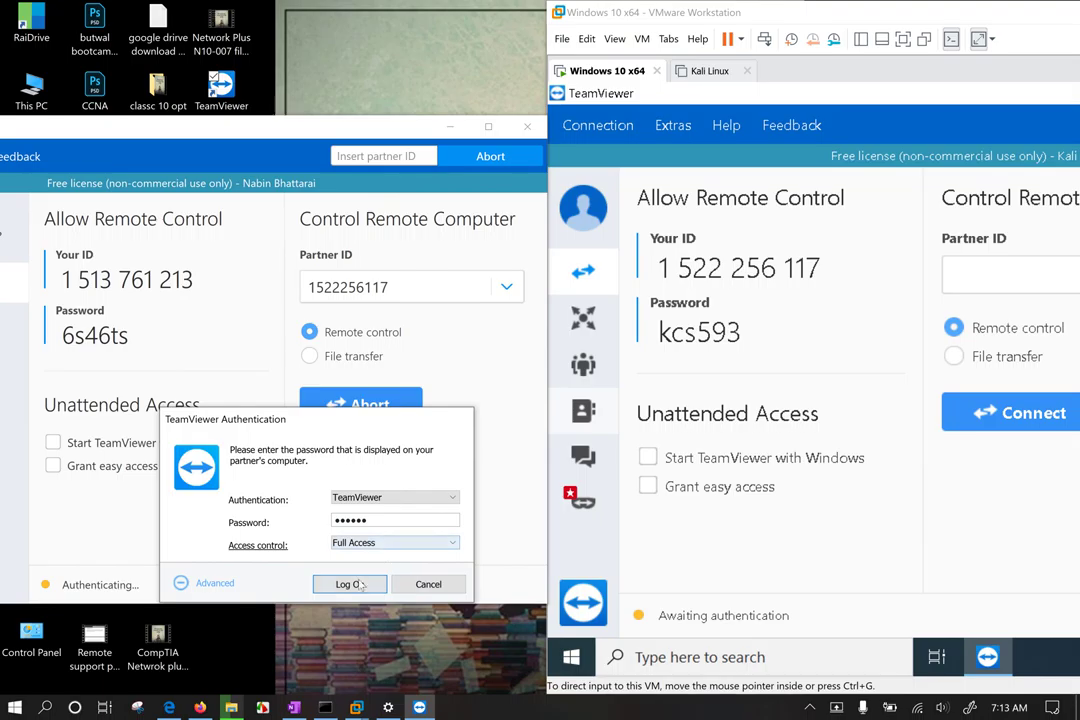
Toggle the advanced options and keep TeamViewer, not Windows, as the authentication method.
left_click(186, 586)
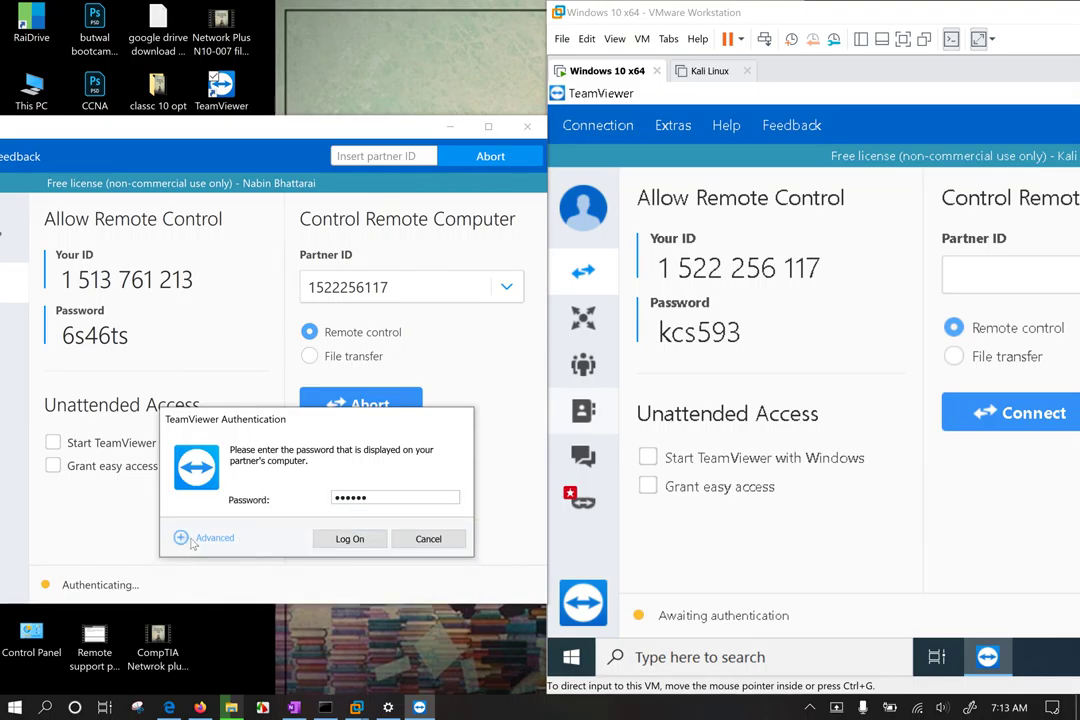
left_click(179, 538)
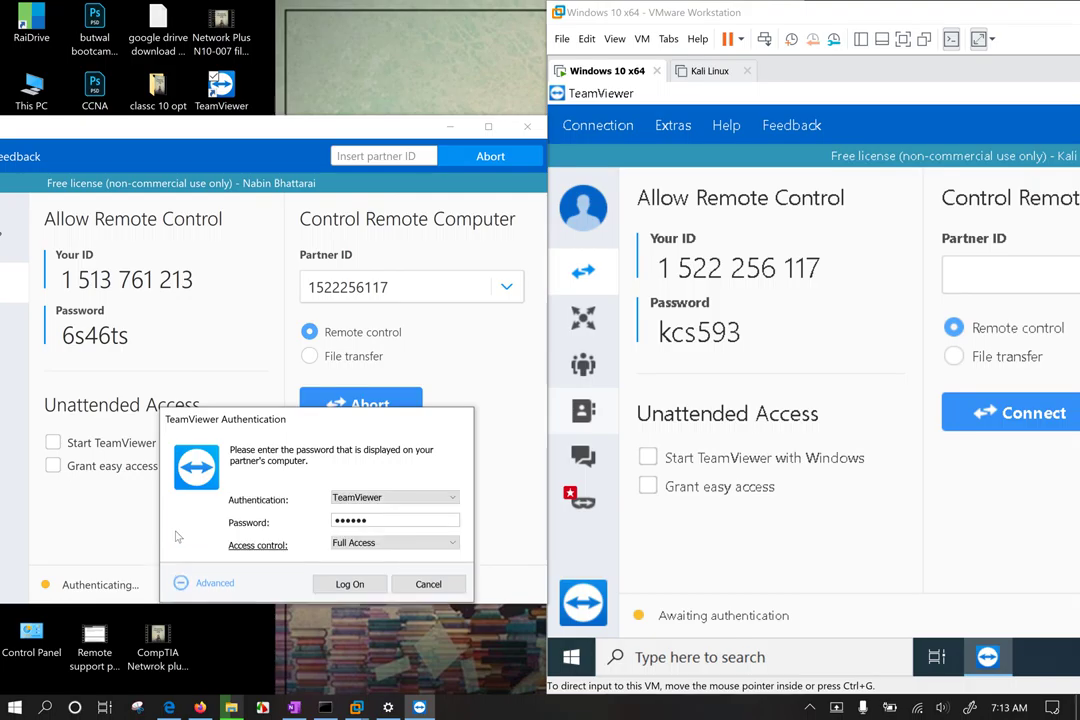
left_click(411, 499)
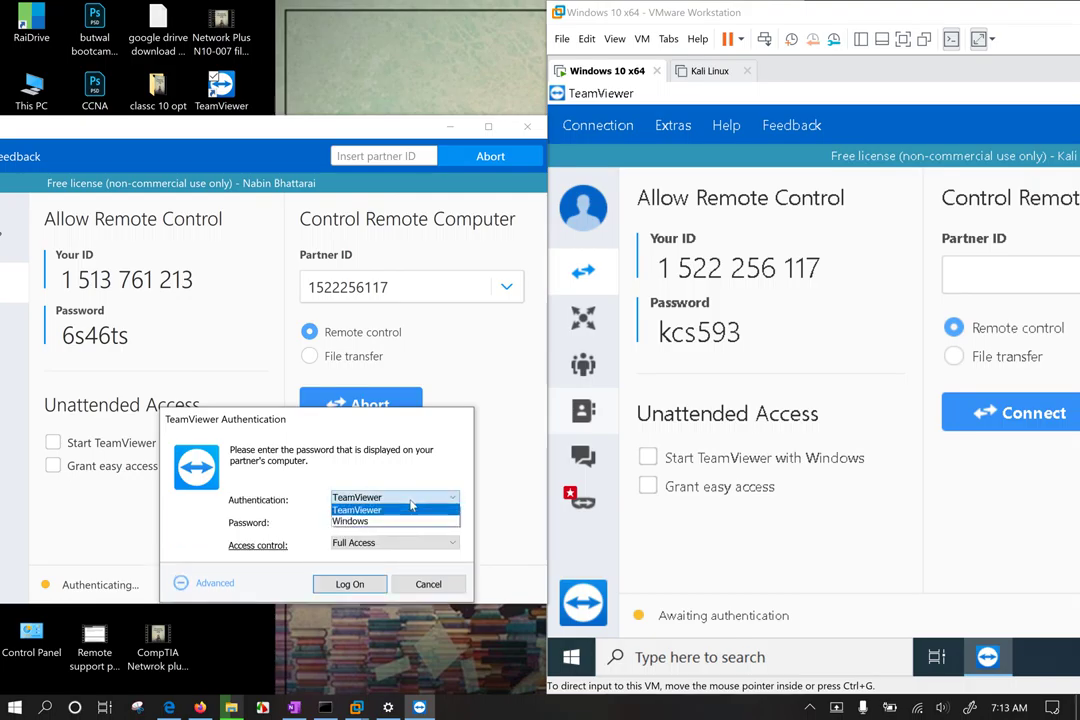
left_click(411, 509)
left_click(412, 498)
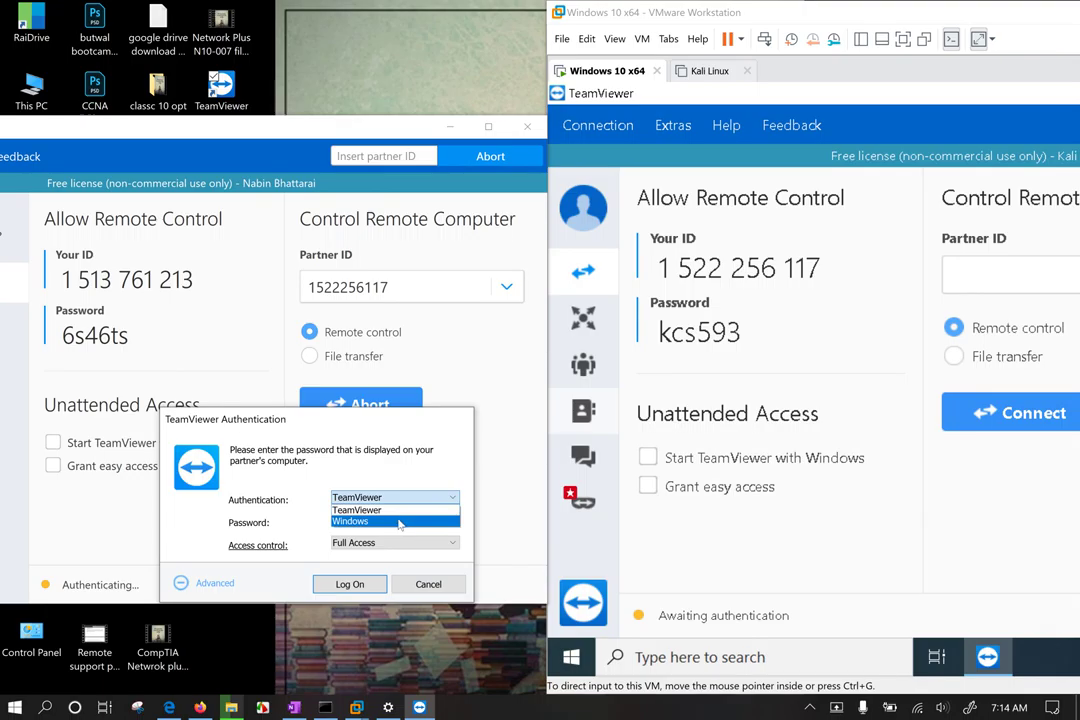
left_click(370, 510)
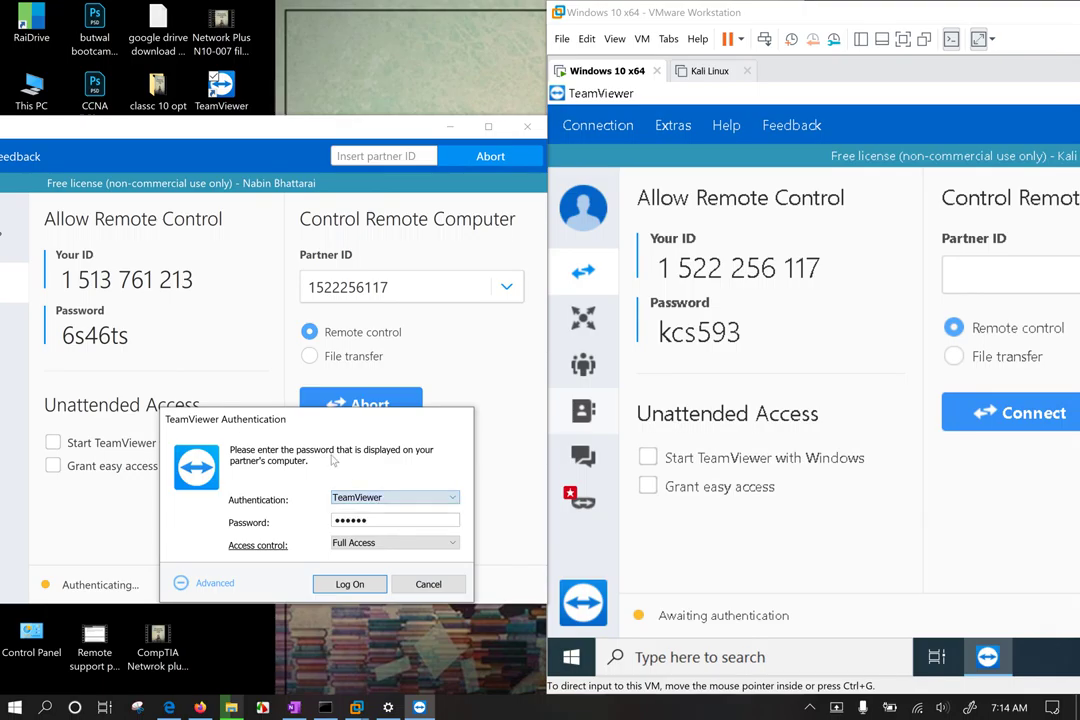
Log on to the Windows 10 VM and place the session and VMware windows side by side.
left_click(355, 587)
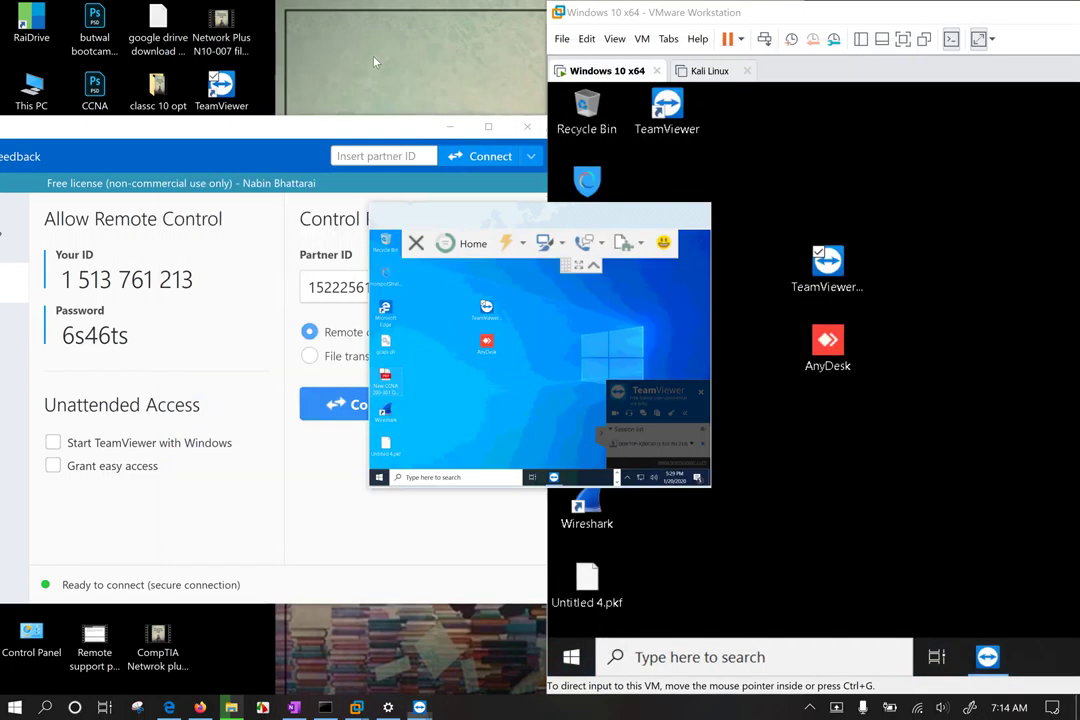
left_click_drag(522, 219, 182, 247)
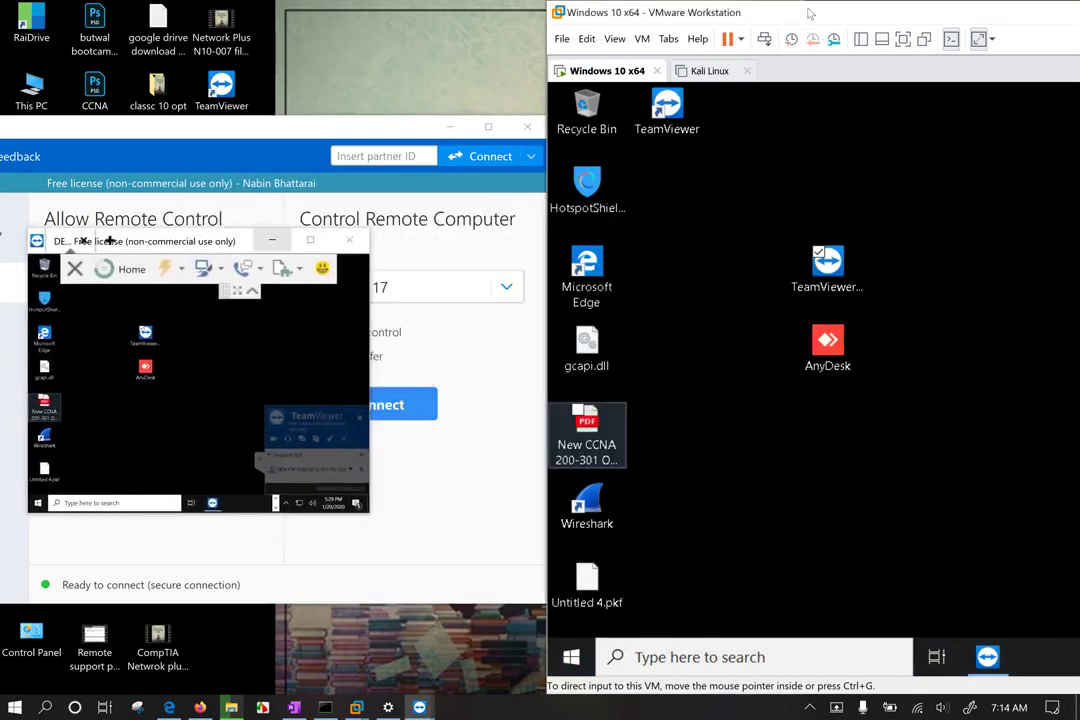
left_click_drag(809, 11, 462, 86)
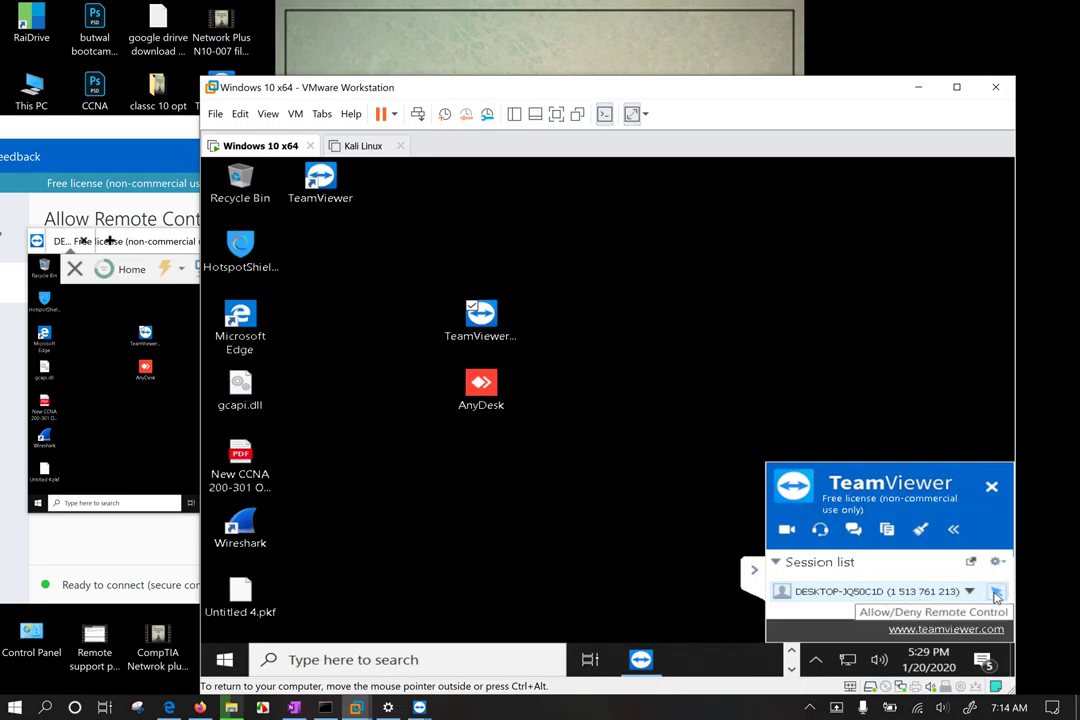
From the VM's session list, deny the partner's remote control, then allow it again.
left_click(996, 594)
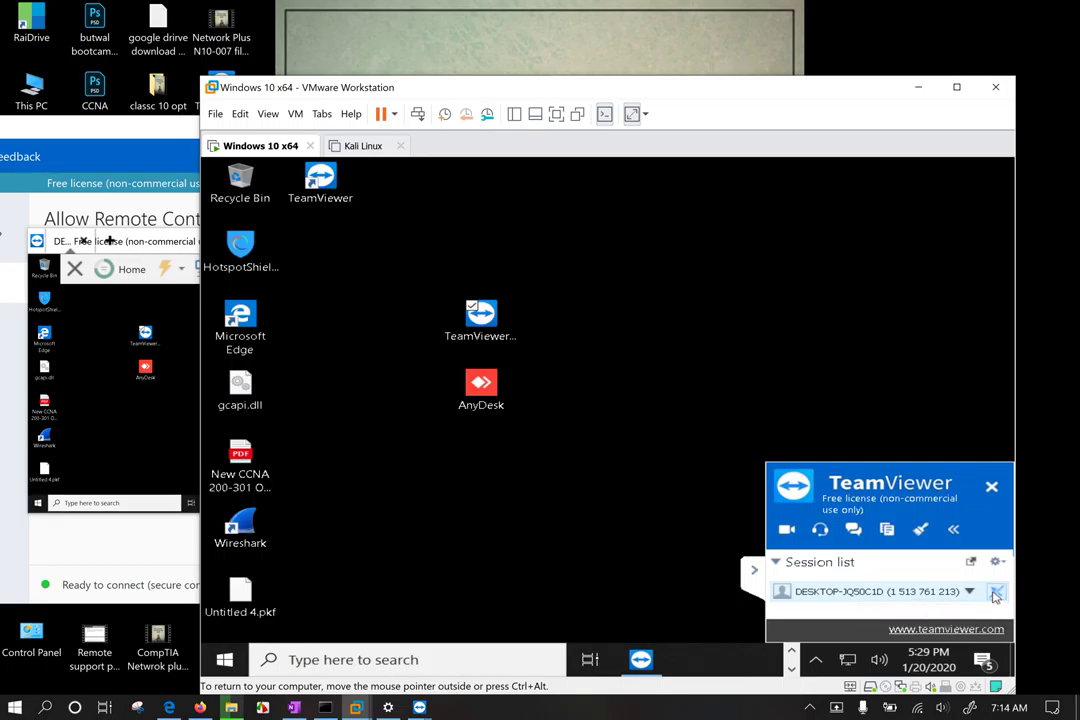
left_click(135, 419)
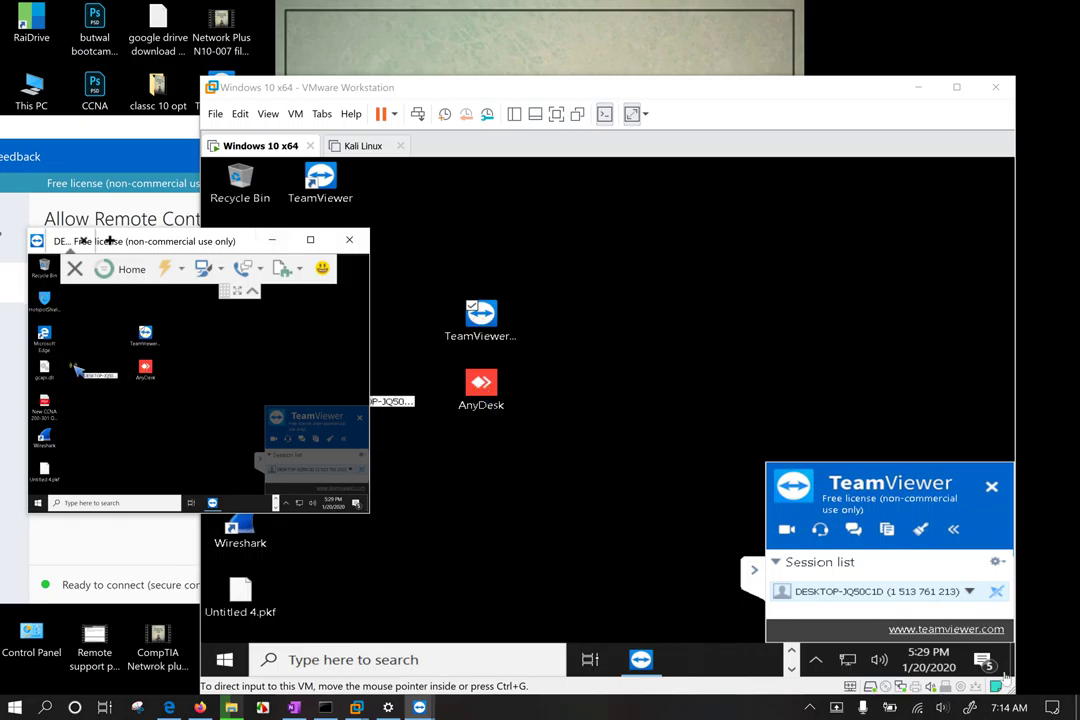
left_click(996, 593)
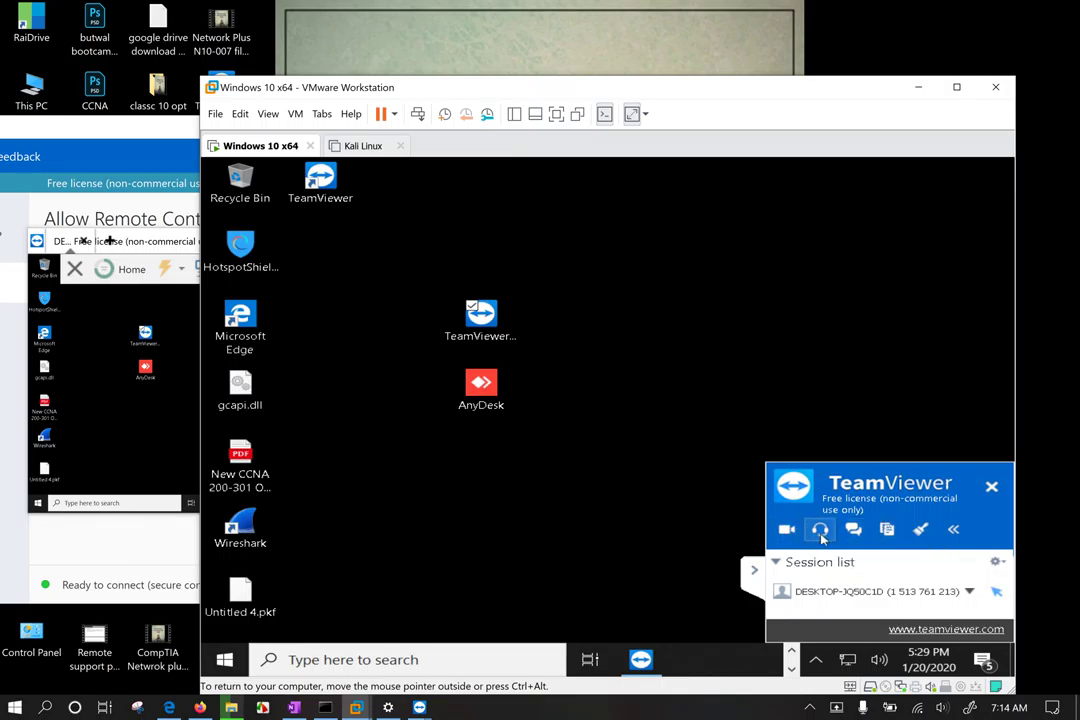
Send the chat message 'hello' to the partner and start an internet call.
left_click(855, 533)
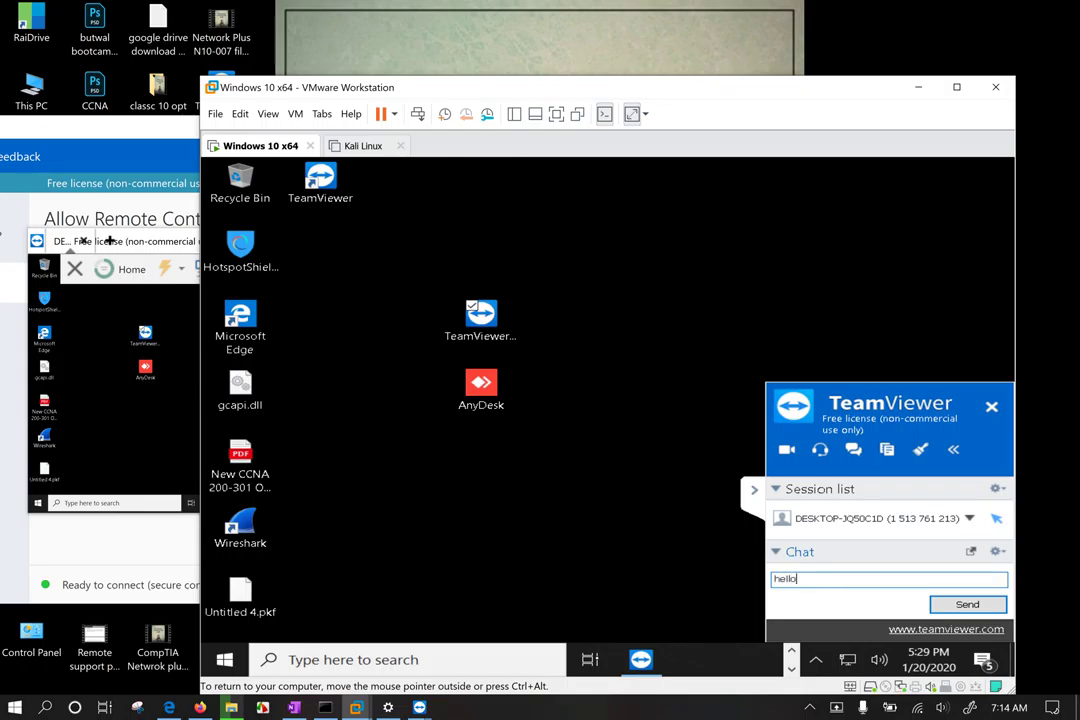
key("Return")
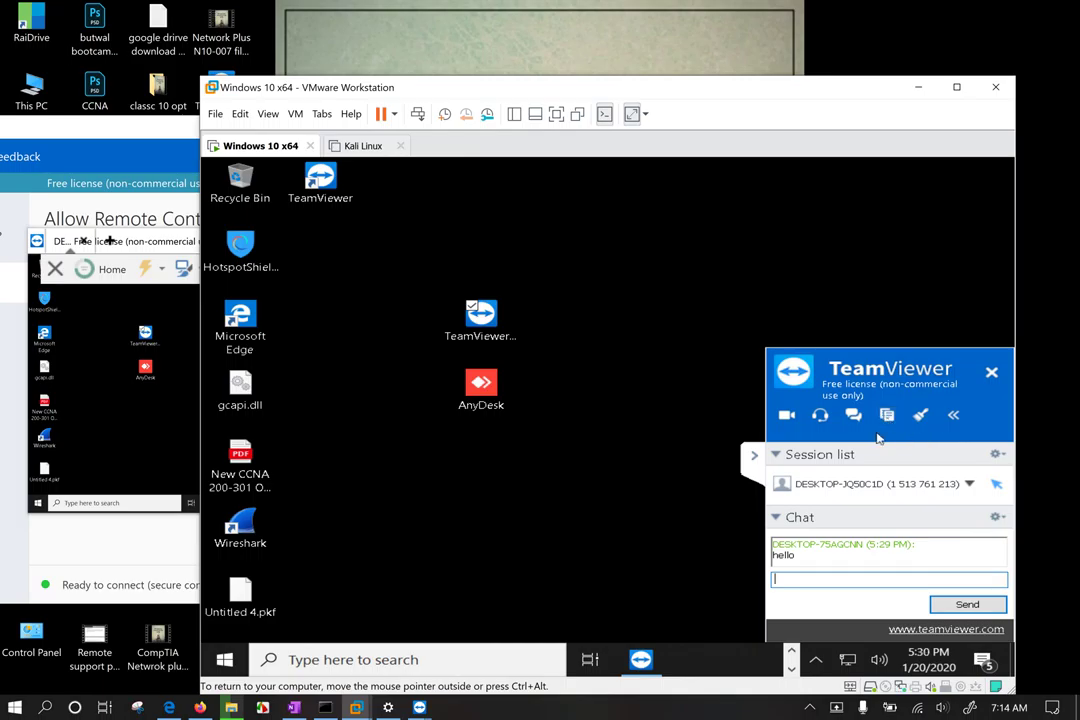
left_click(818, 420)
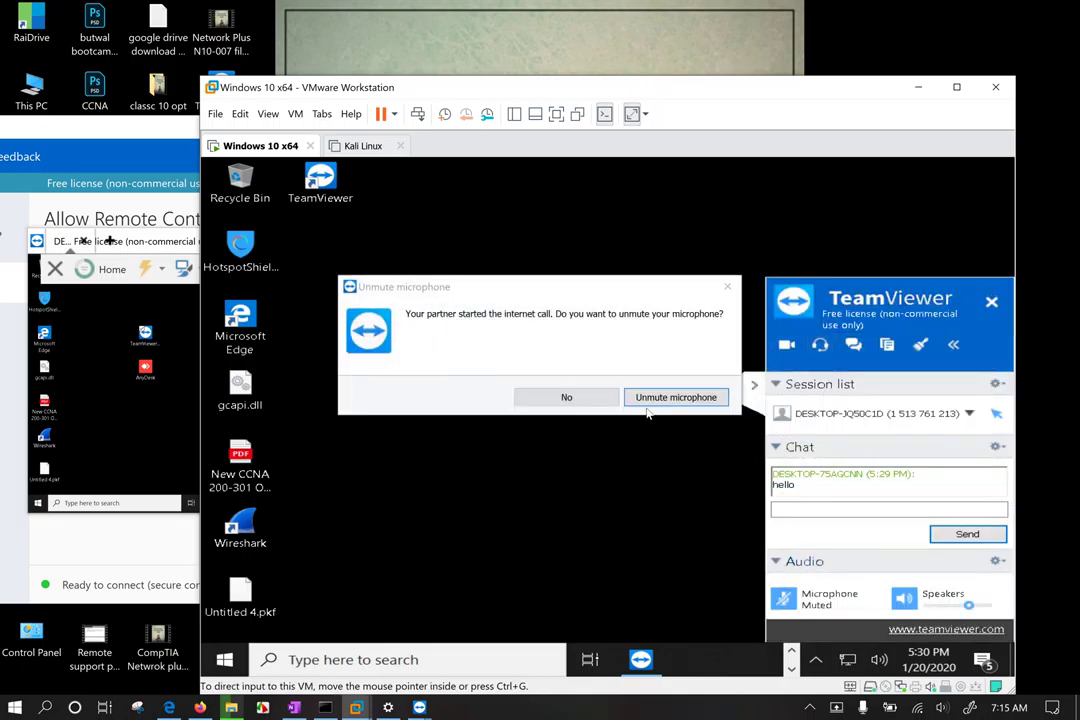
Unmute the microphone for the call and raise the speaker volume slightly.
left_click(661, 402)
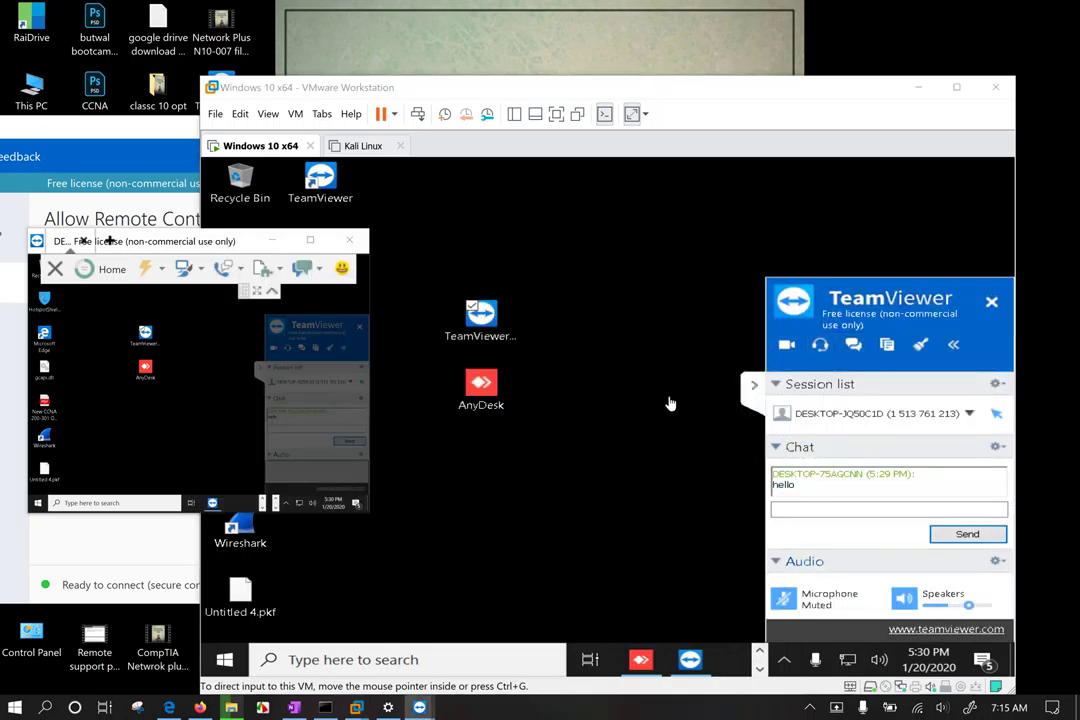
left_click_drag(537, 94, 588, 94)
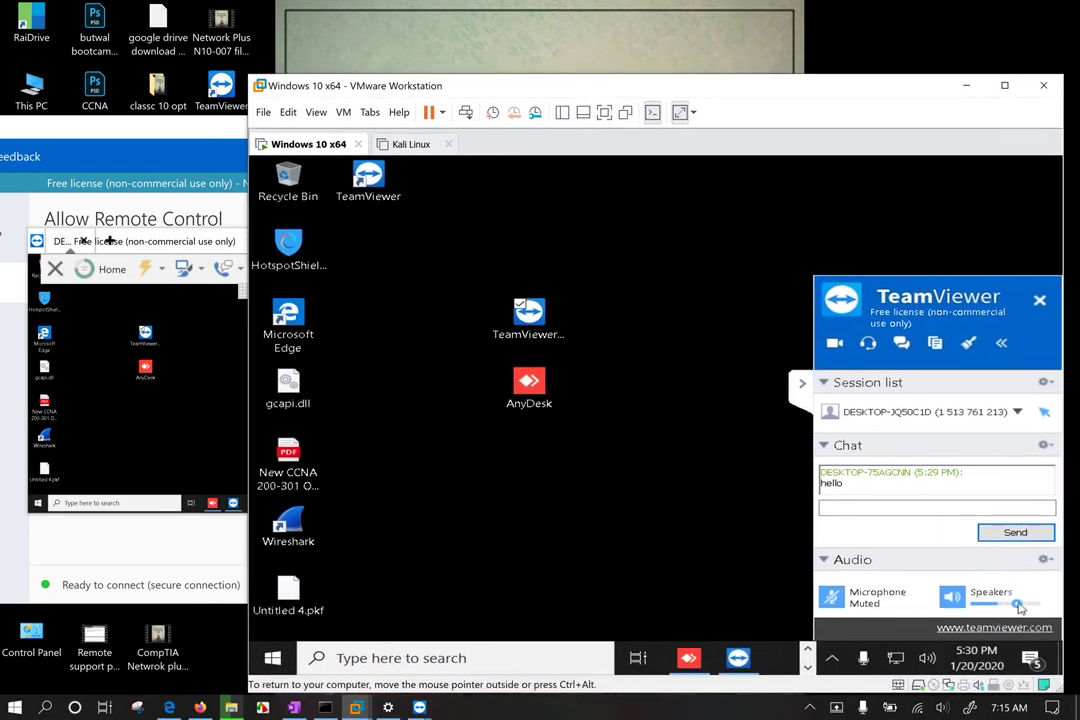
left_click_drag(1020, 609, 1027, 607)
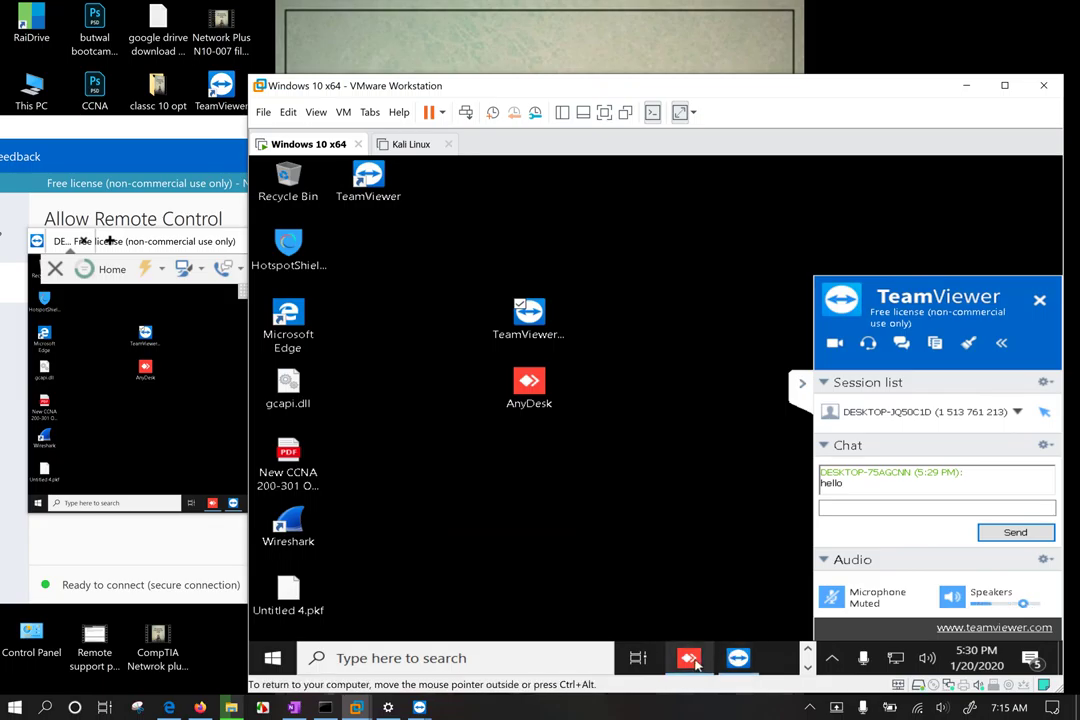
Close AnyDesk in the VM, minimize VMware, and maximize the host's TeamViewer window.
mouse_move(692, 662)
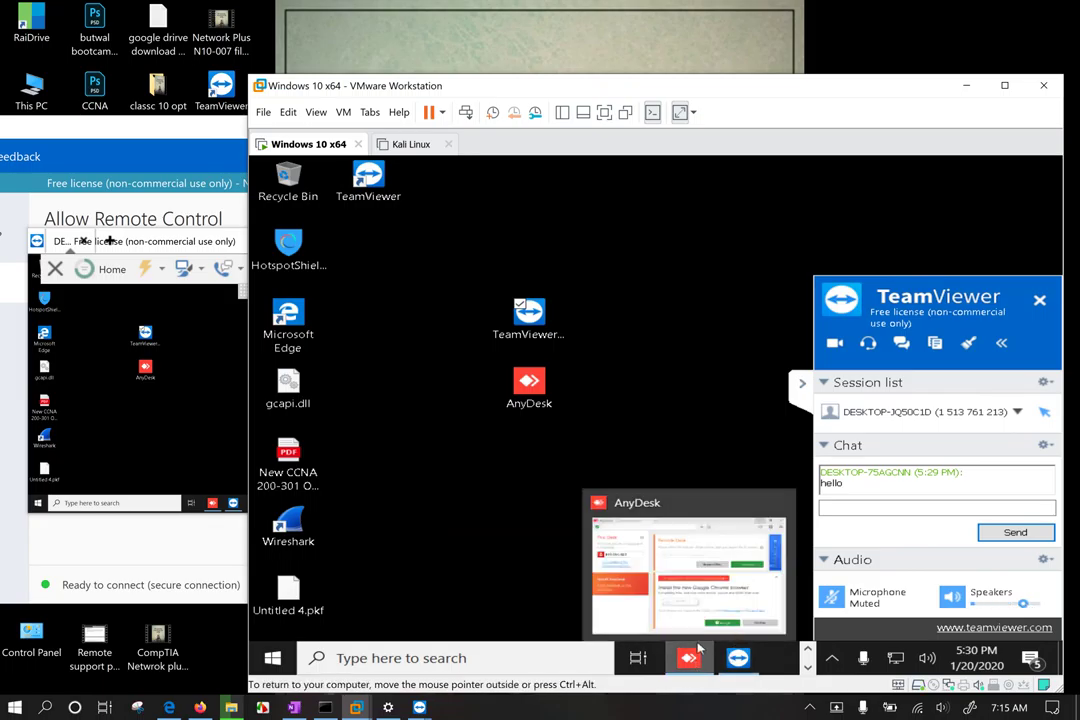
right_click(685, 662)
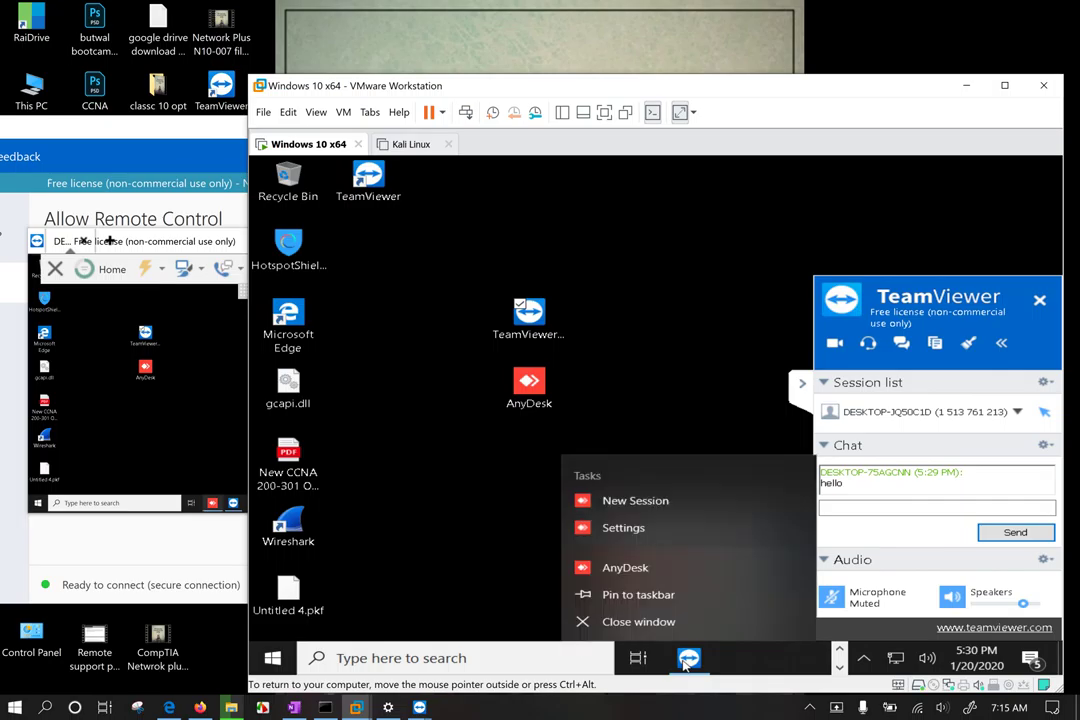
left_click(634, 622)
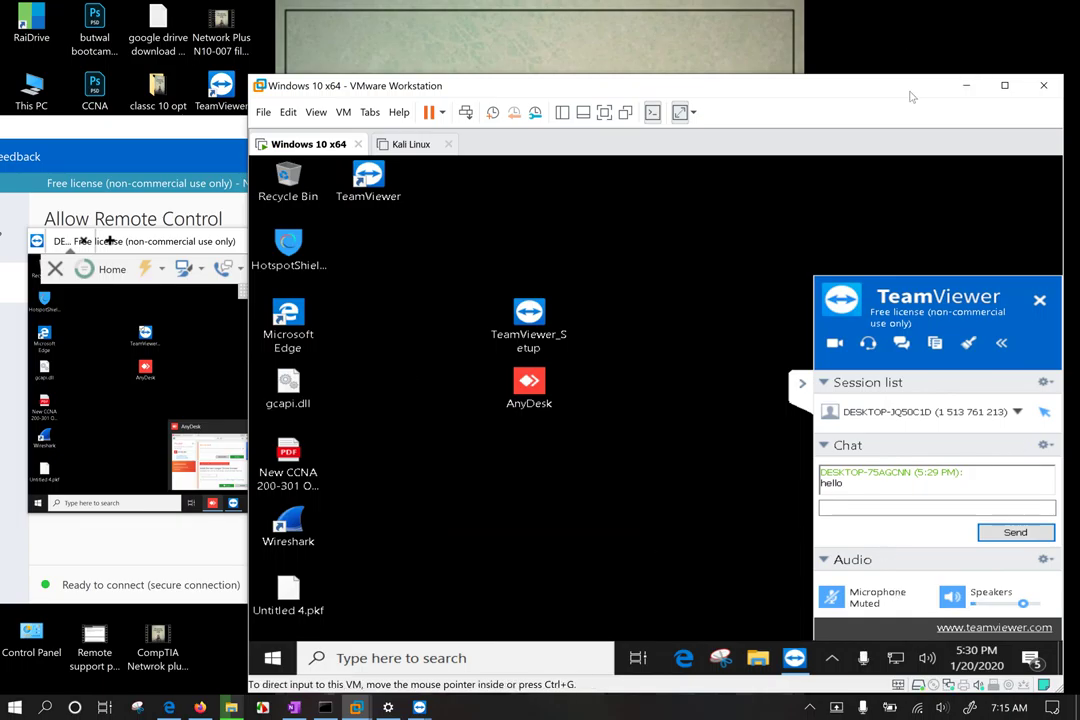
left_click(964, 86)
double_click(415, 124)
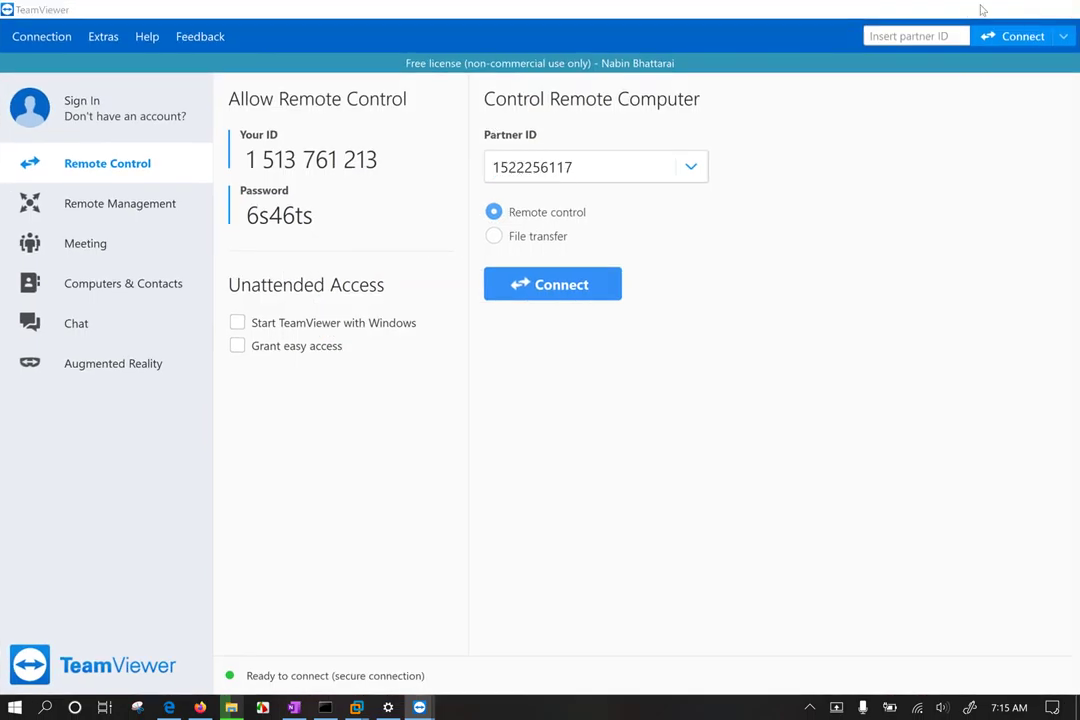
Maximize the remote session window and switch its view scaling from Original to Scaled.
left_click(984, 8)
left_click(310, 240)
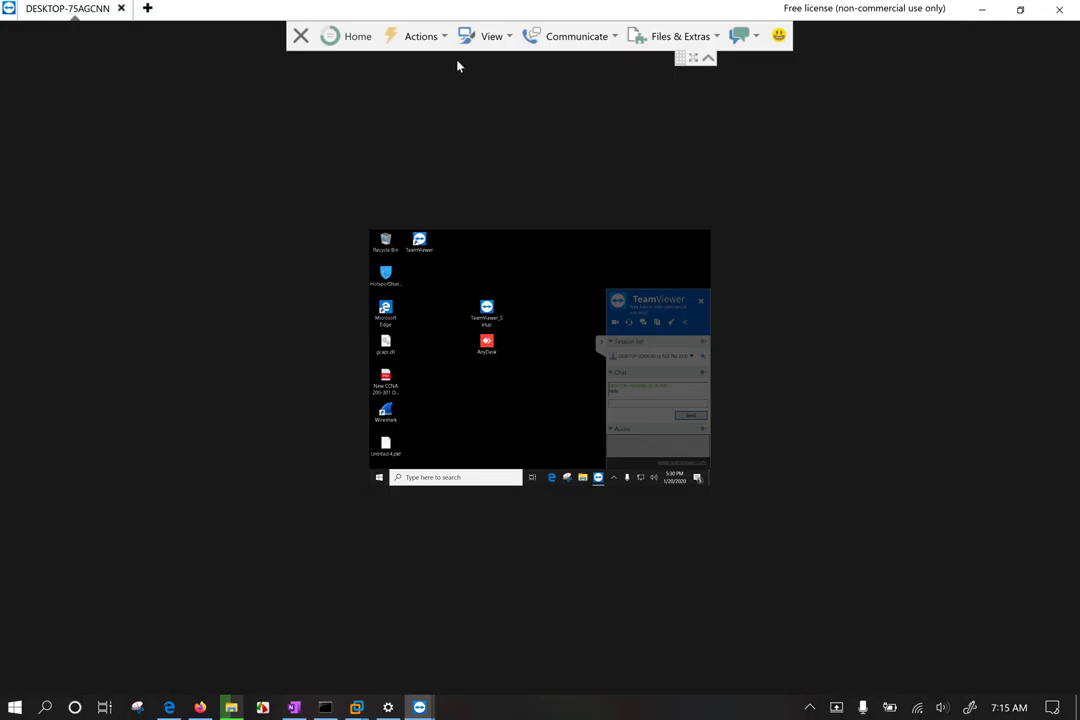
left_click(511, 36)
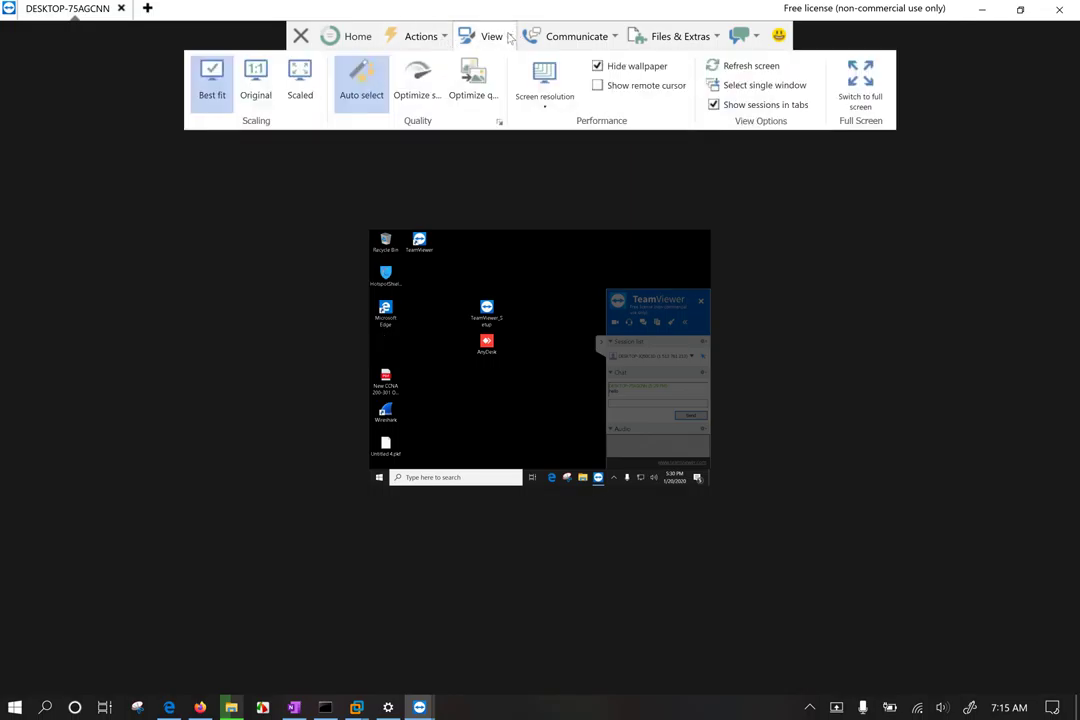
left_click(268, 95)
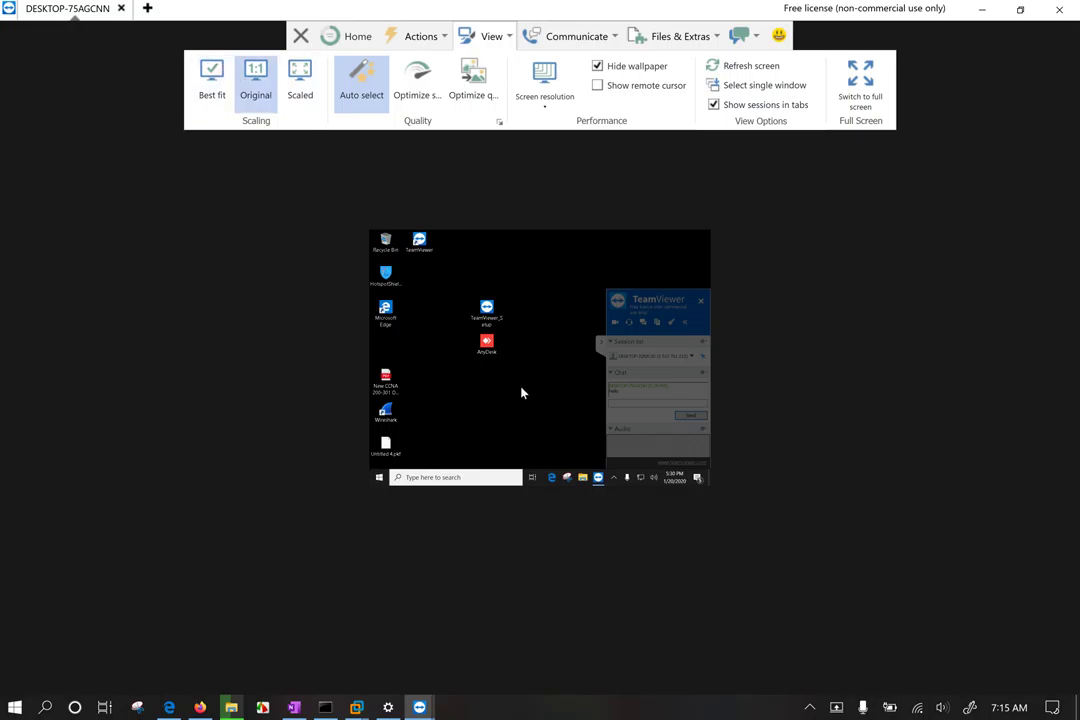
left_click(312, 88)
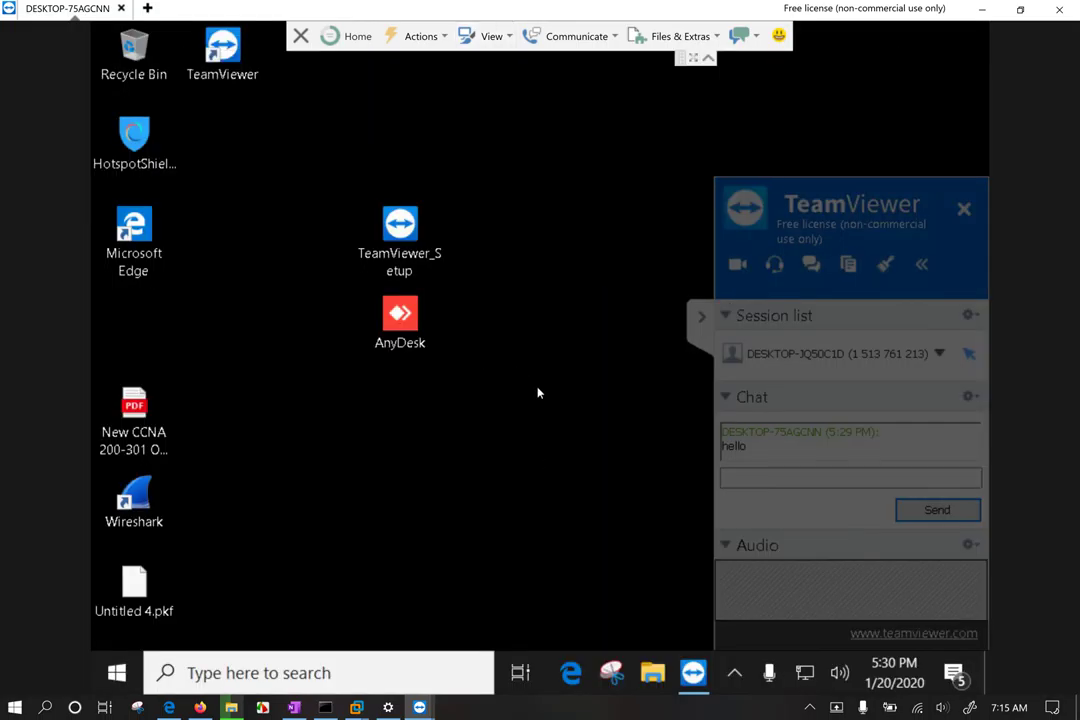
Browse the Actions menu's lock and reboot options, then open Remote system info.
left_click(430, 36)
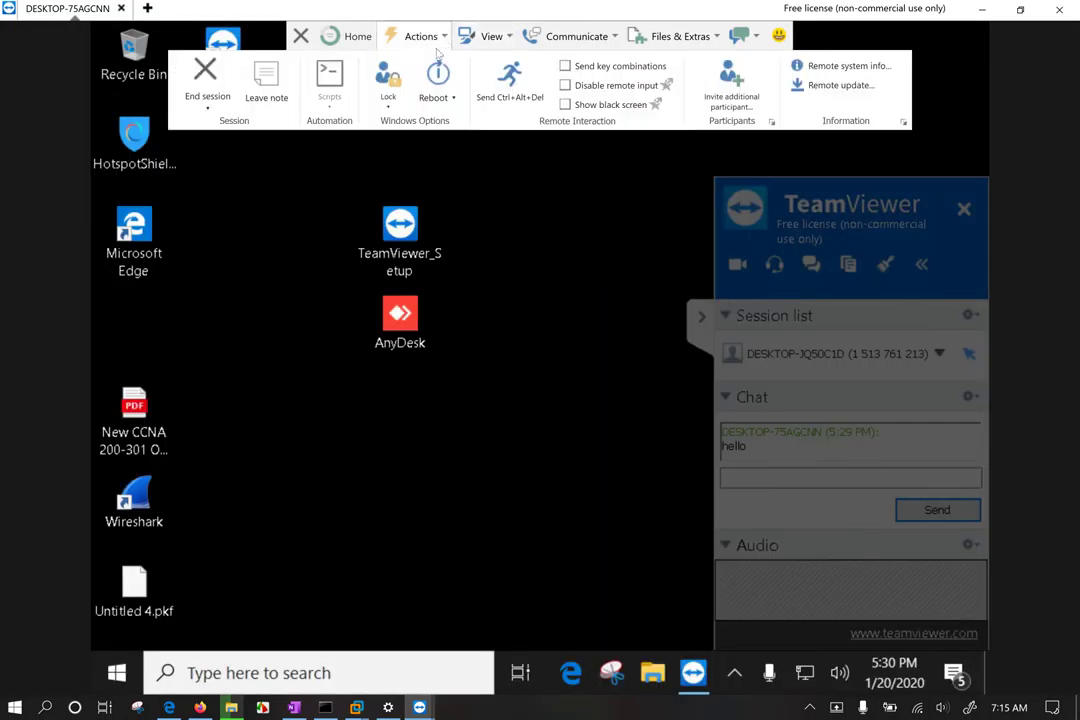
left_click(388, 88)
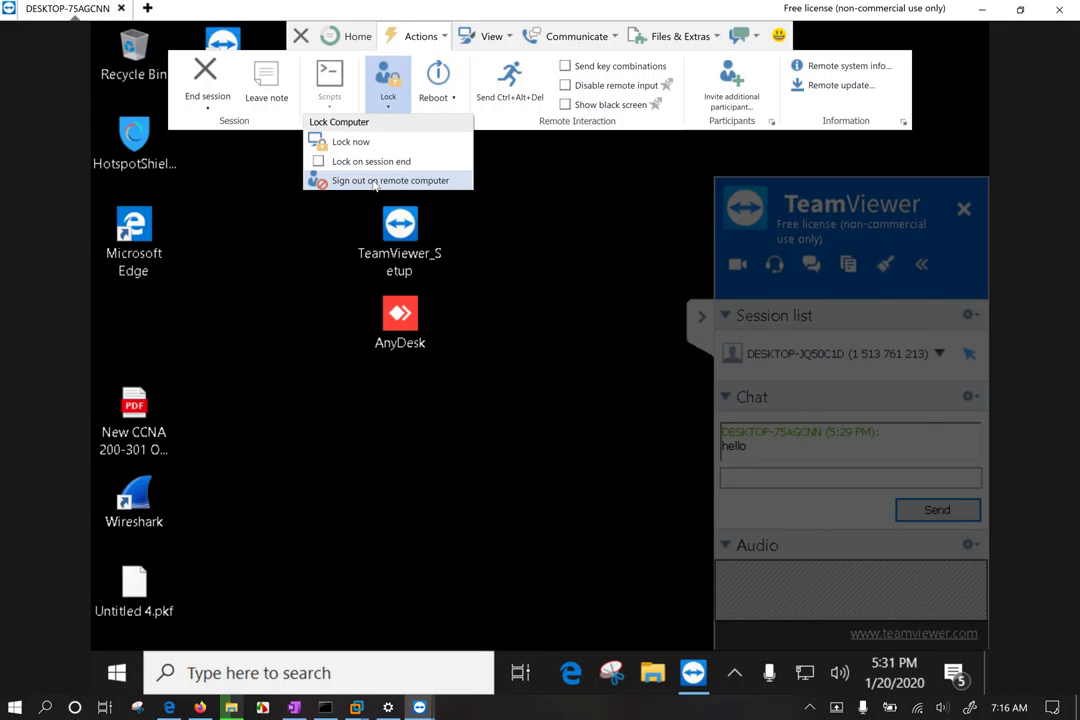
left_click(441, 99)
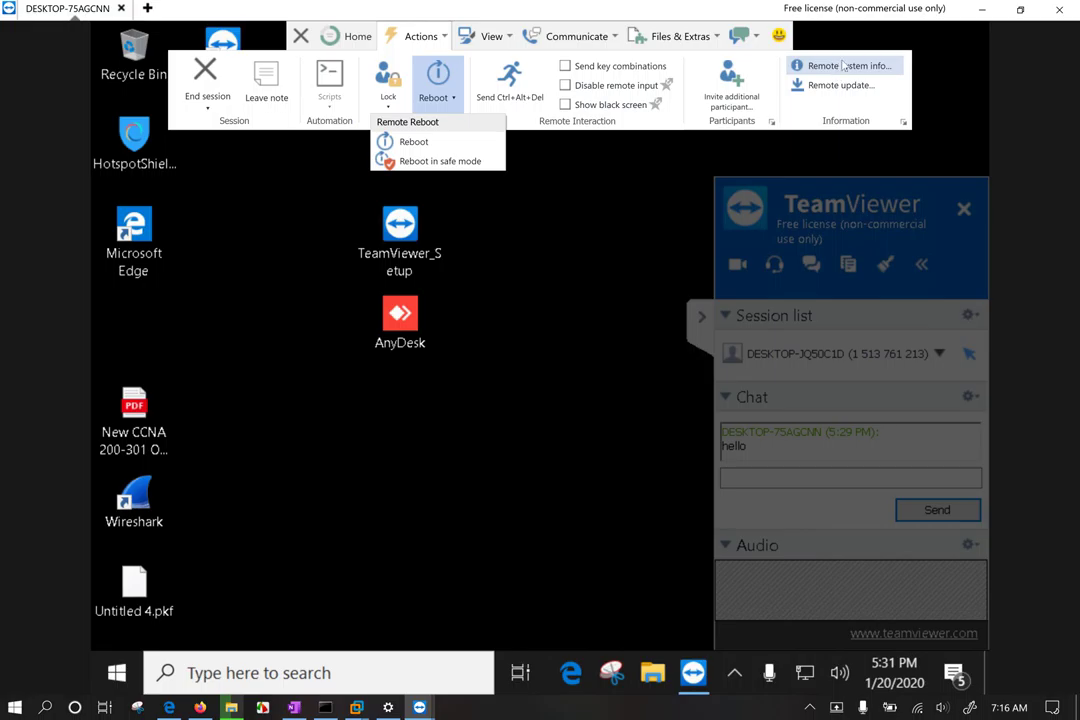
left_click(843, 66)
Review the computer name, 3 GiB memory, C: drive and network details, then close the dialog.
left_click_drag(470, 153, 373, 145)
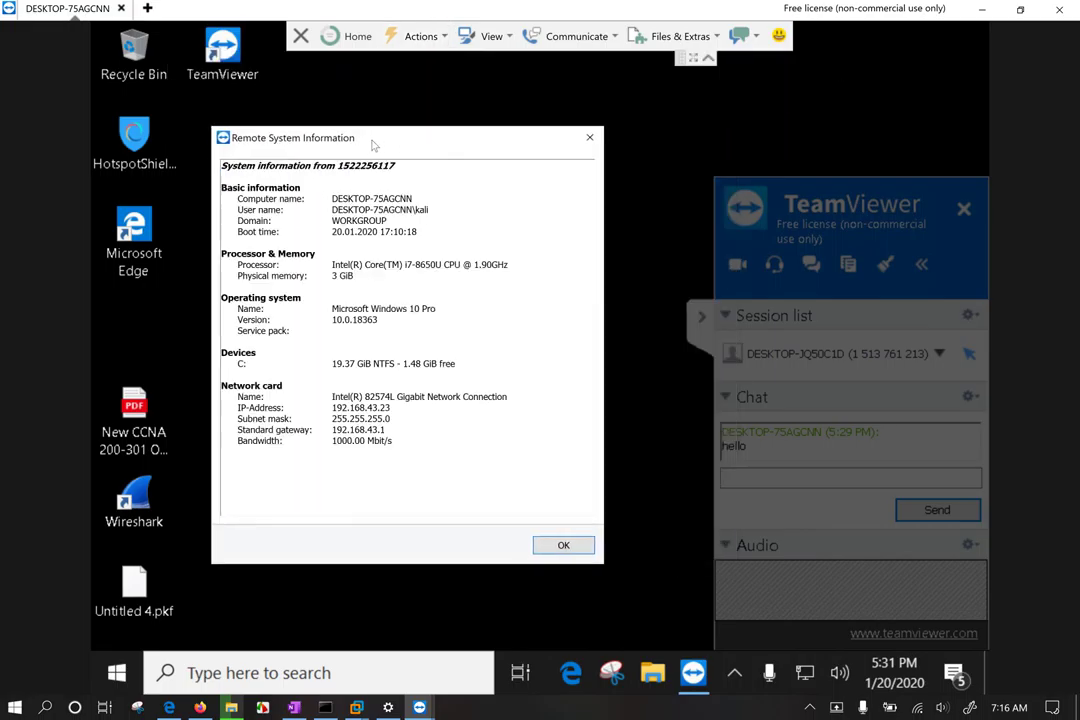
left_click_drag(333, 199, 410, 200)
left_click(336, 243)
left_click_drag(330, 210, 430, 210)
left_click_drag(332, 275, 512, 266)
left_click(316, 383)
left_click_drag(222, 352, 467, 372)
left_click(467, 372)
left_click_drag(393, 309, 348, 406)
left_click(409, 454)
left_click(380, 381)
left_click(563, 546)
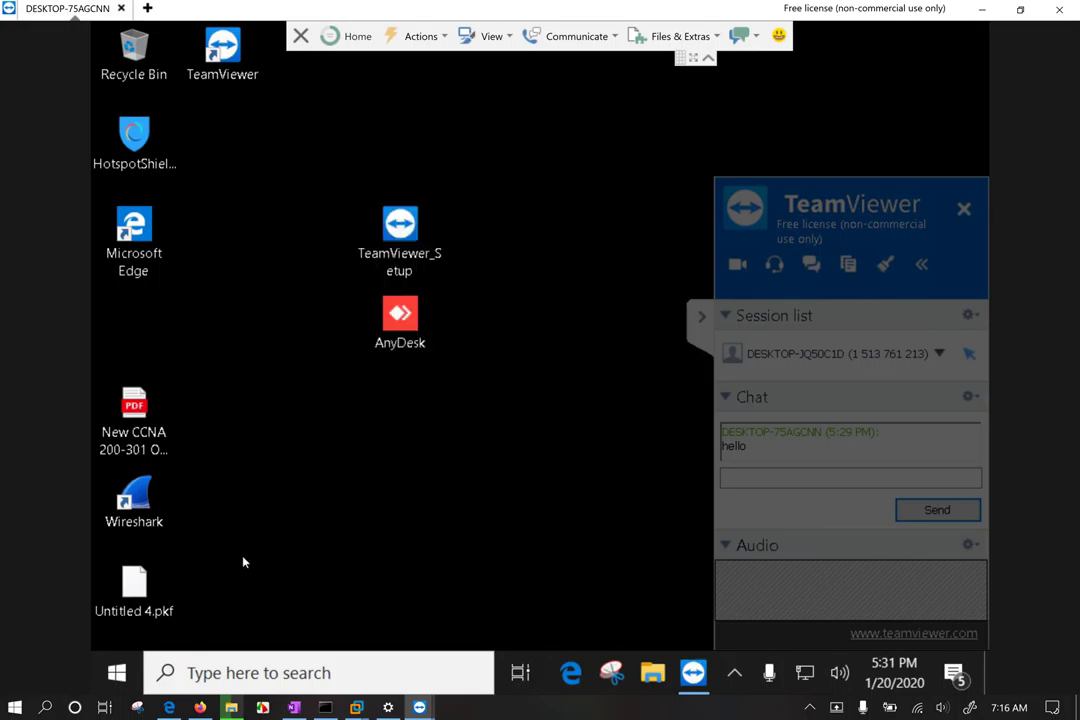
Forward key combinations to the remote PC and stop the warning from appearing again.
key("super")
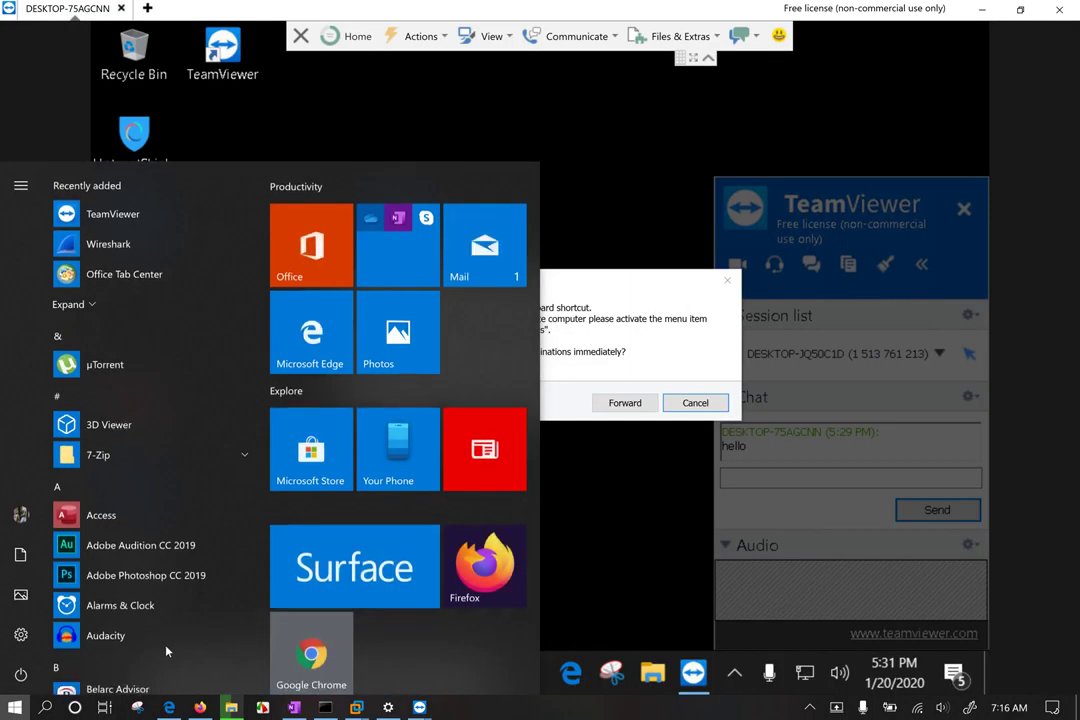
type("con")
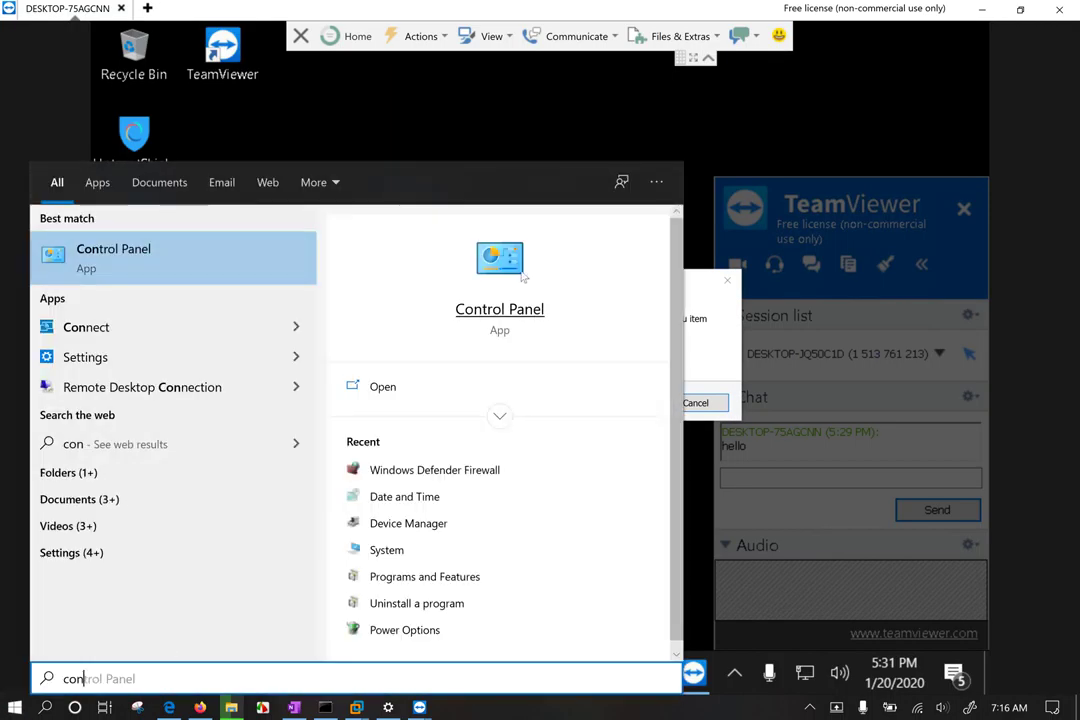
left_click(735, 347)
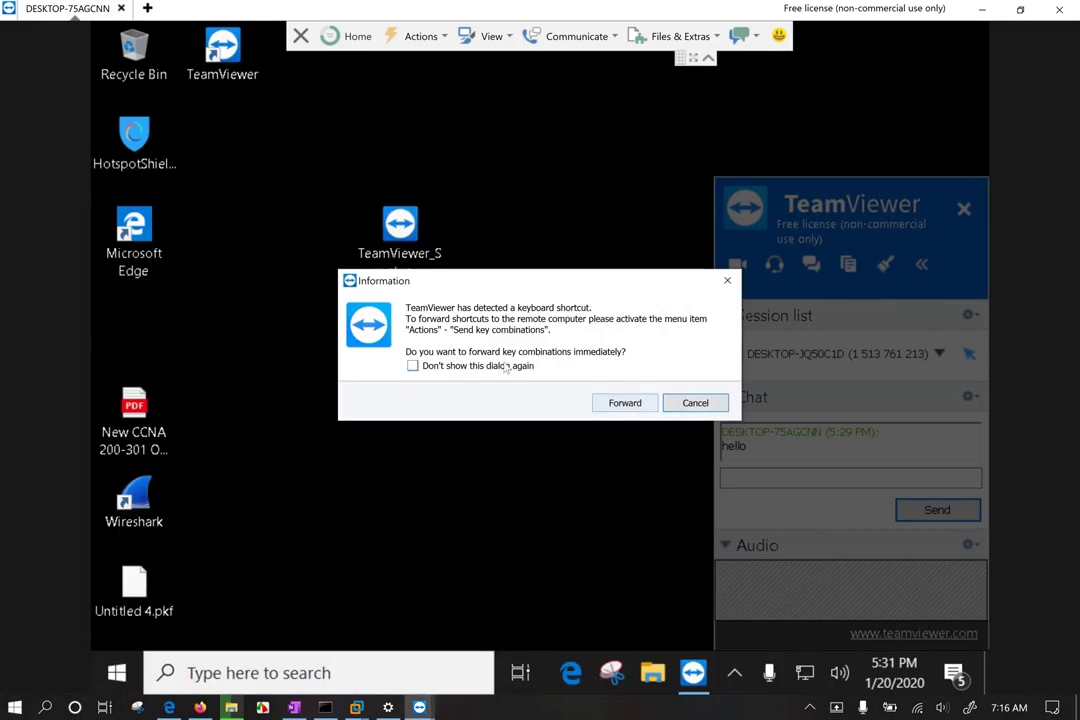
left_click(412, 365)
left_click(621, 404)
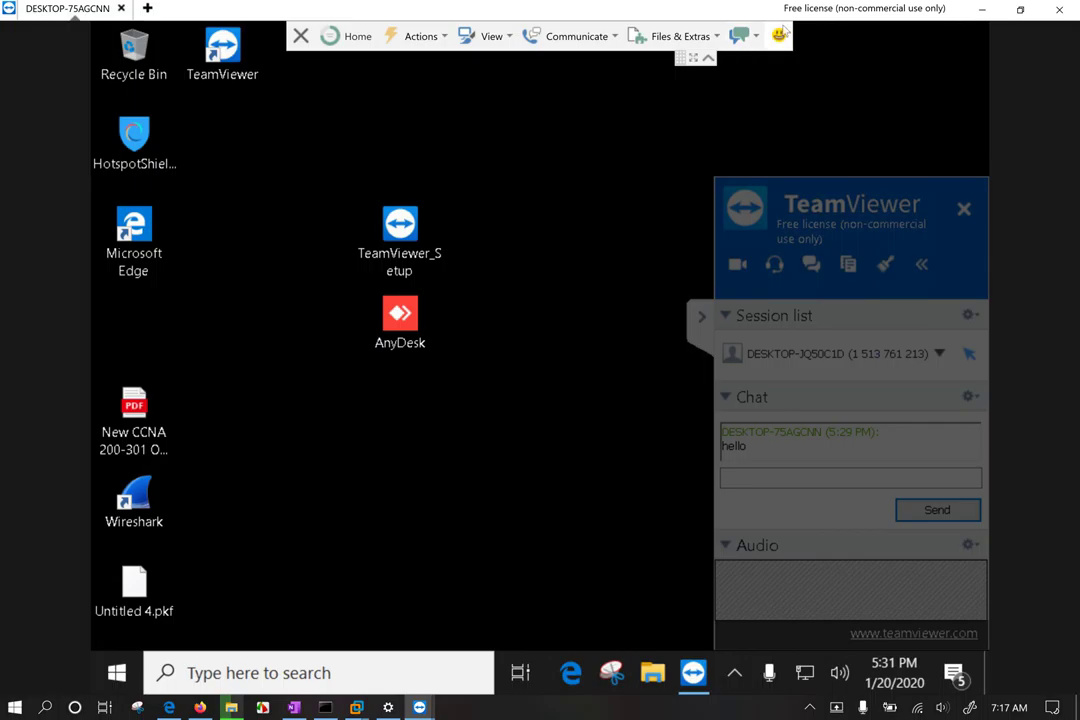
Stop sharing computer sound and search the remote PC for 'control'.
left_click(617, 37)
left_click(281, 66)
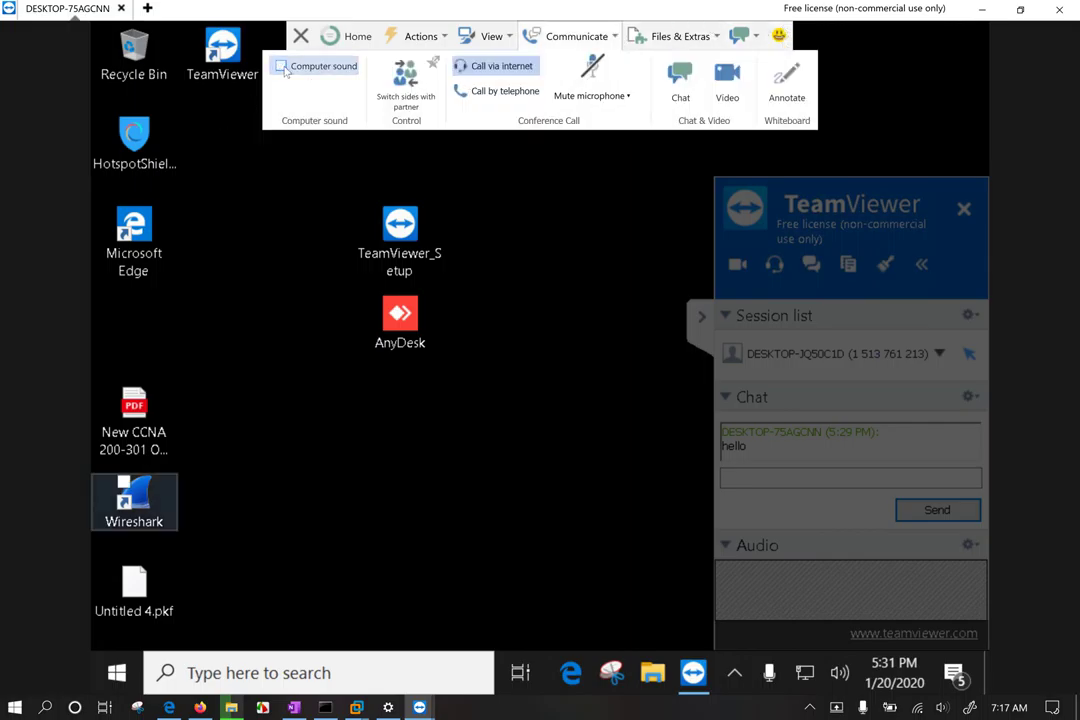
key("super")
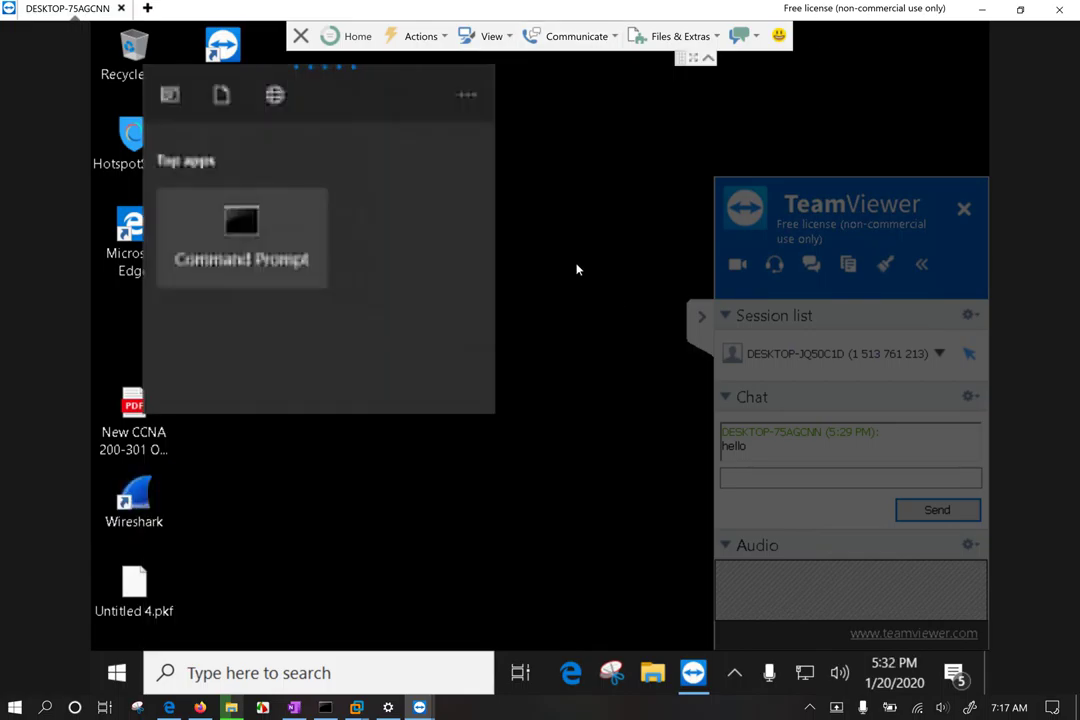
left_click(598, 205)
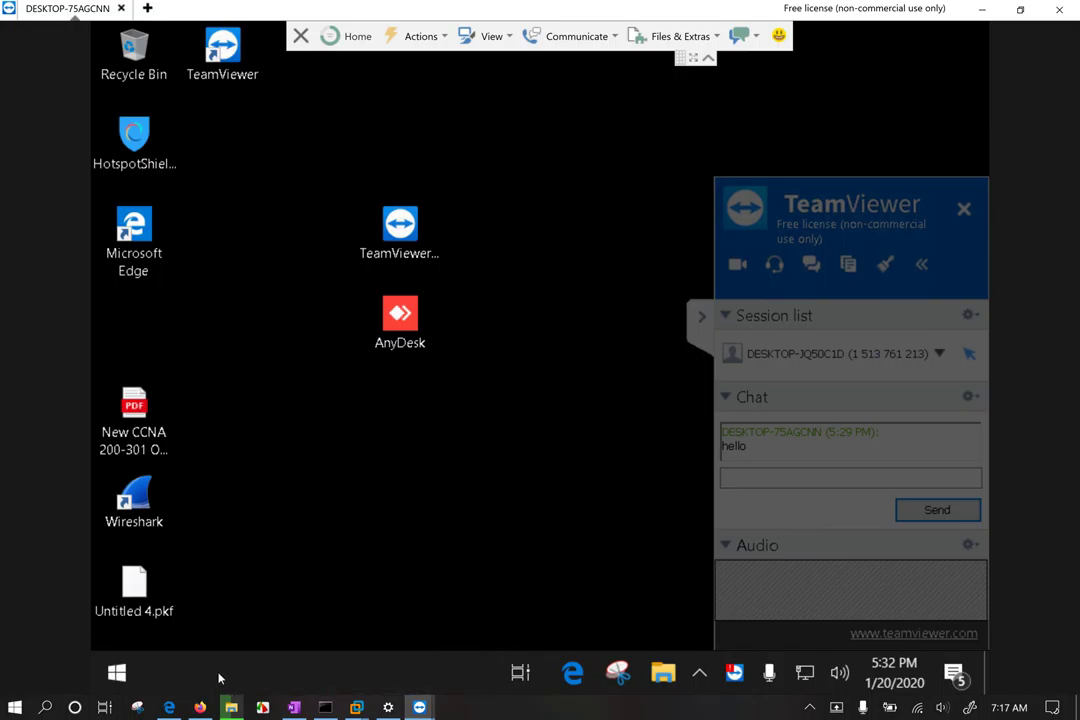
left_click(220, 676)
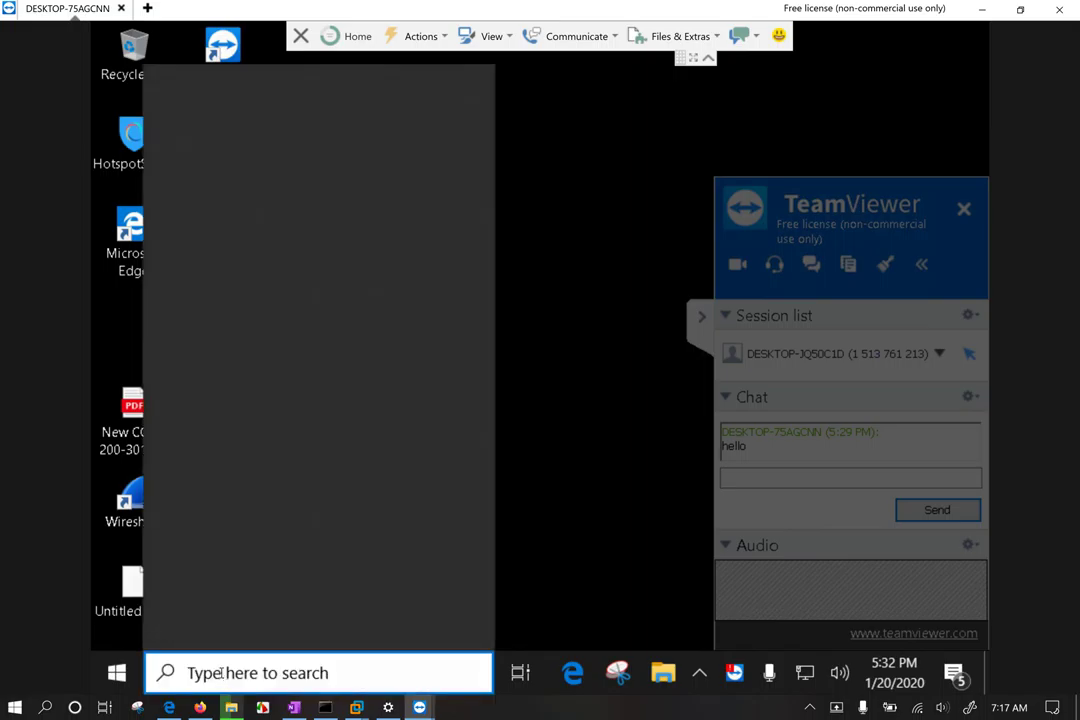
type("control")
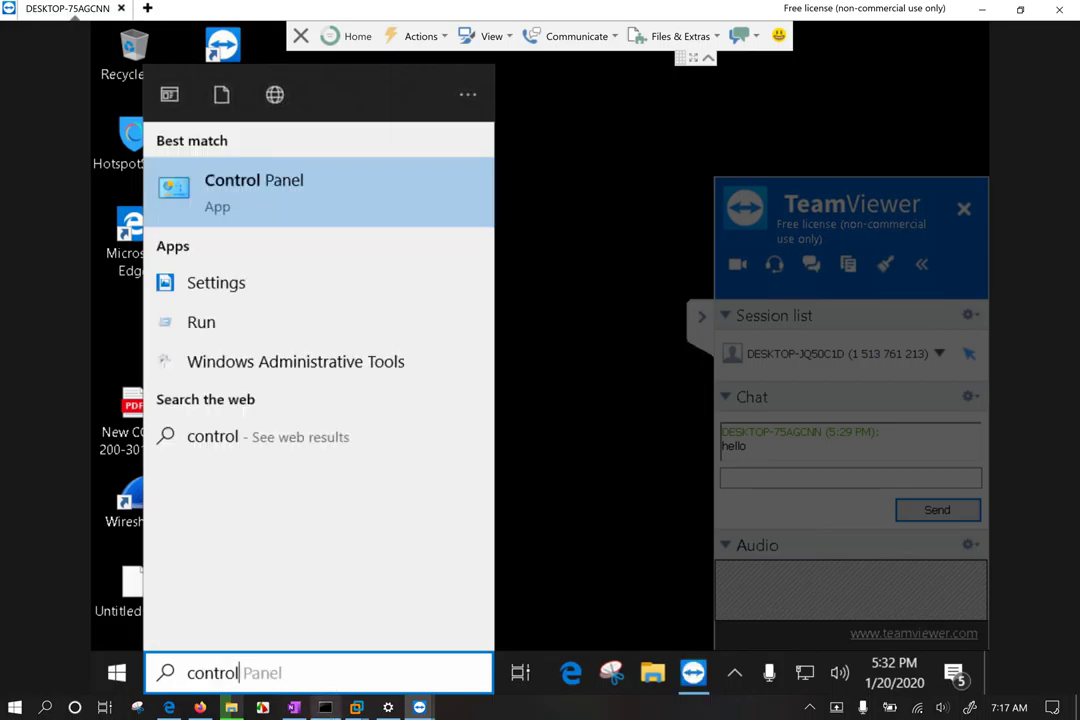
Launch Control Panel on the remote PC and return to All Control Panel Items.
left_click(251, 195)
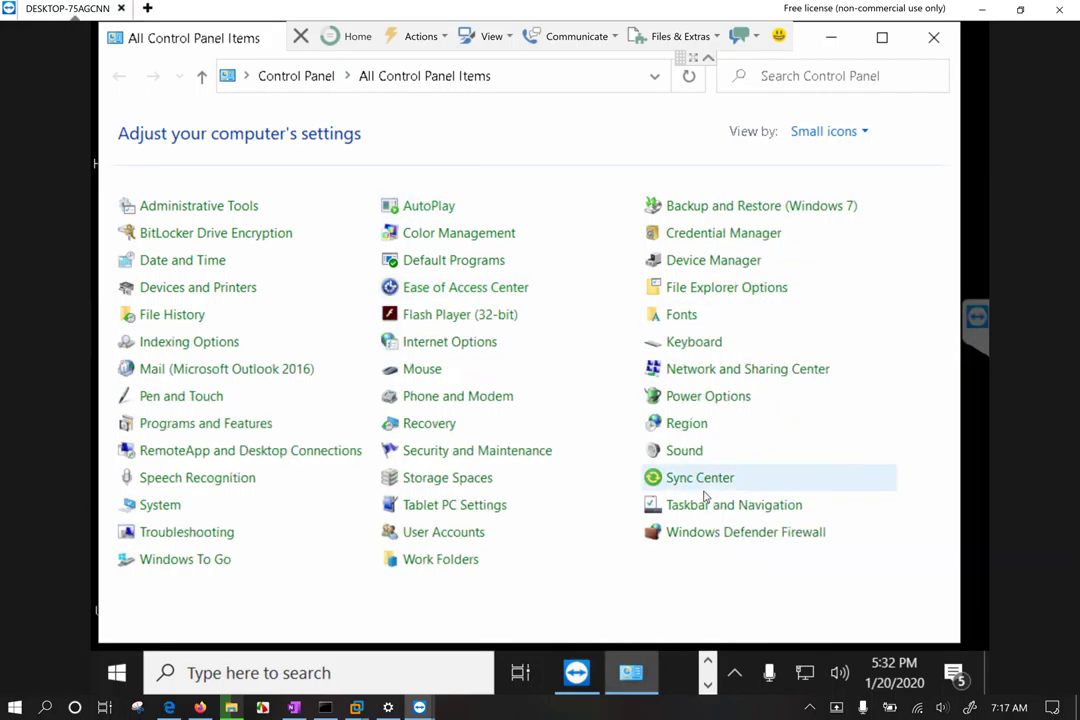
left_click(600, 40)
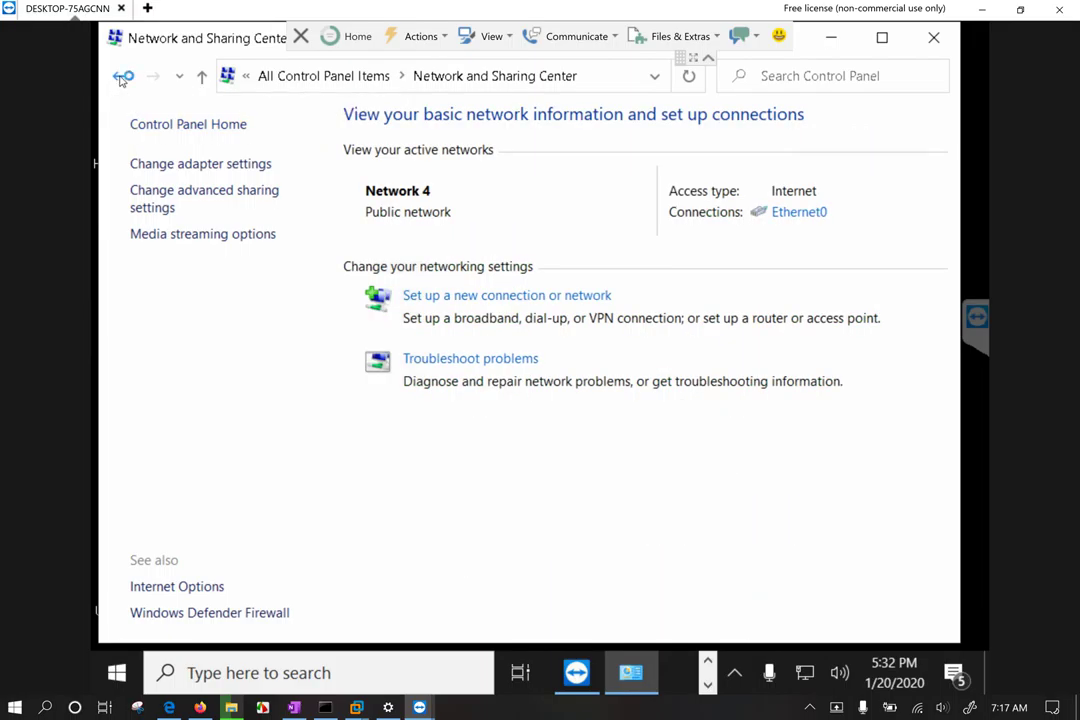
left_click(122, 77)
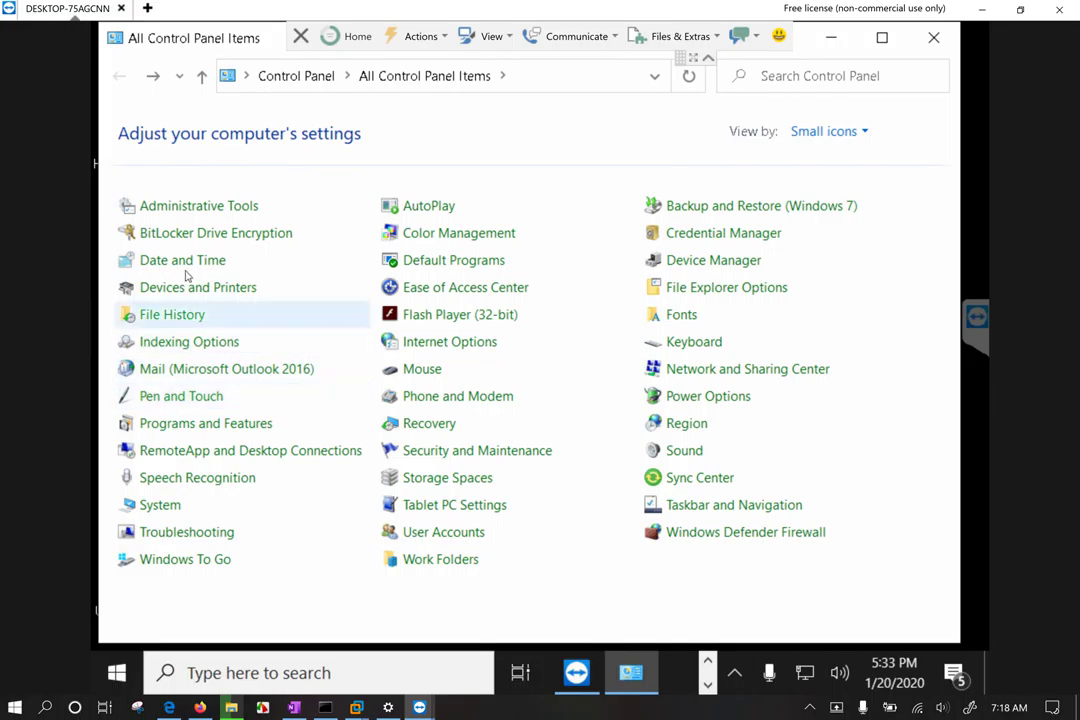
Uninstall Microsoft OneDrive via Programs and Features, approve UAC, then open File Explorer with Win+E.
left_click(186, 424)
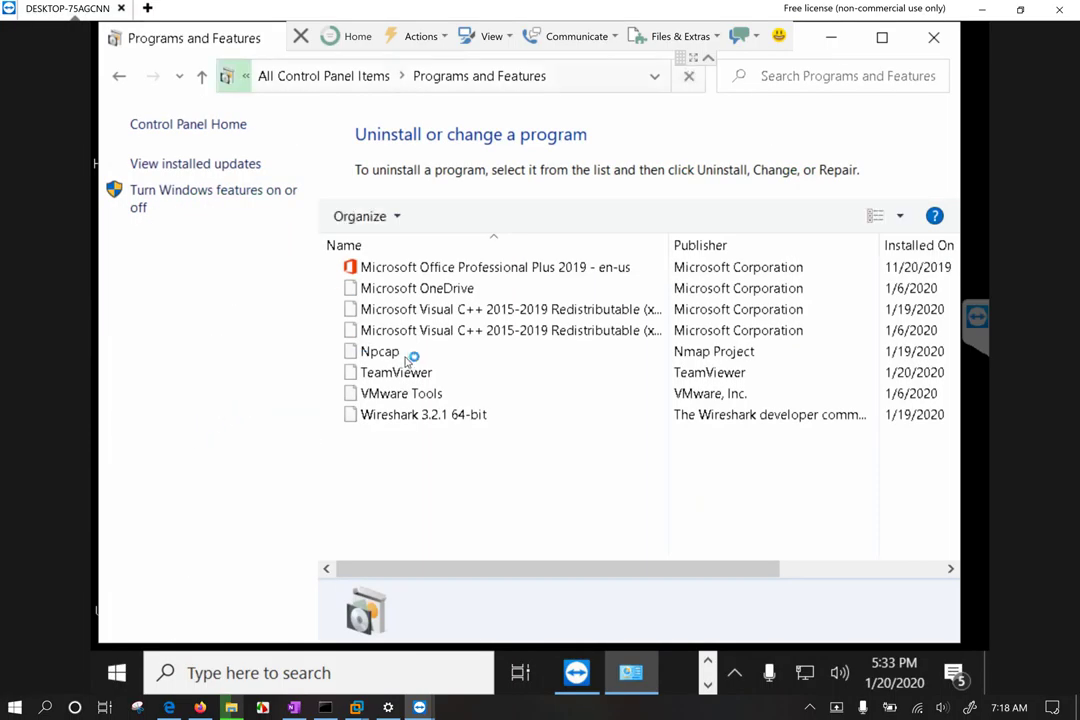
left_click(432, 290)
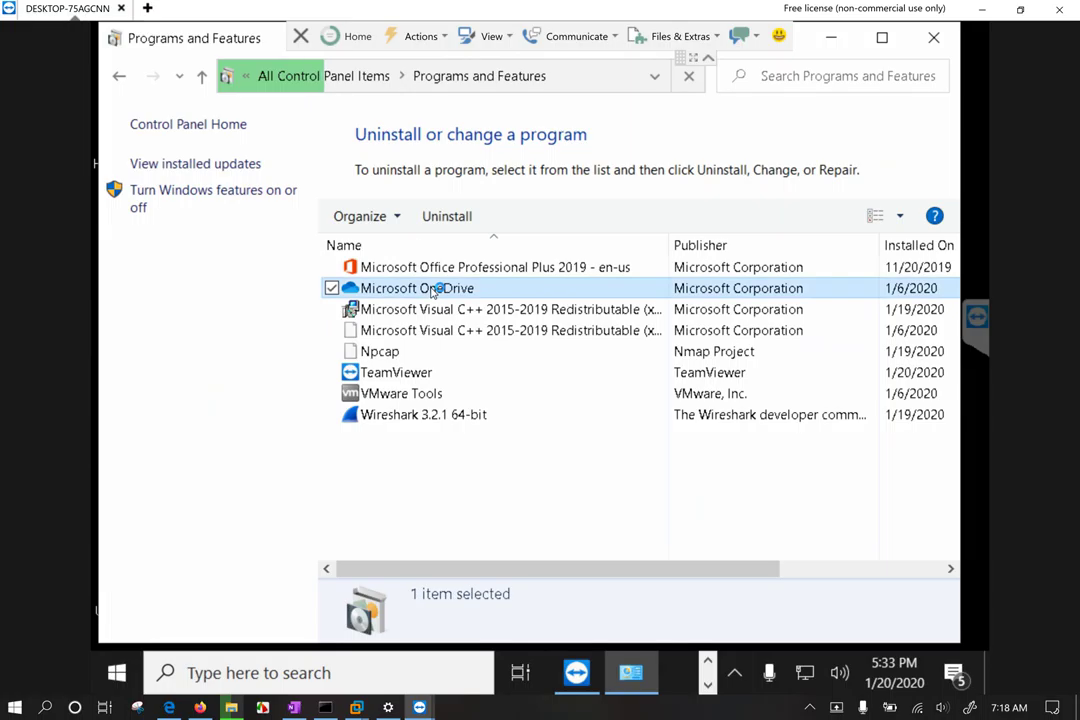
left_click(446, 218)
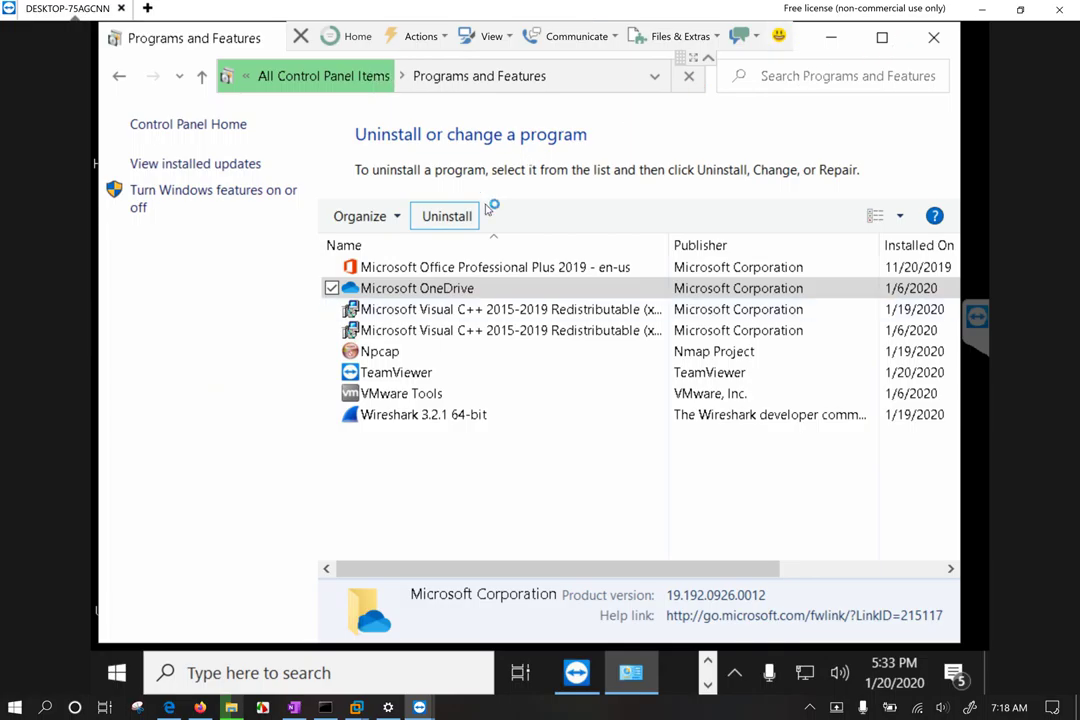
left_click(411, 287)
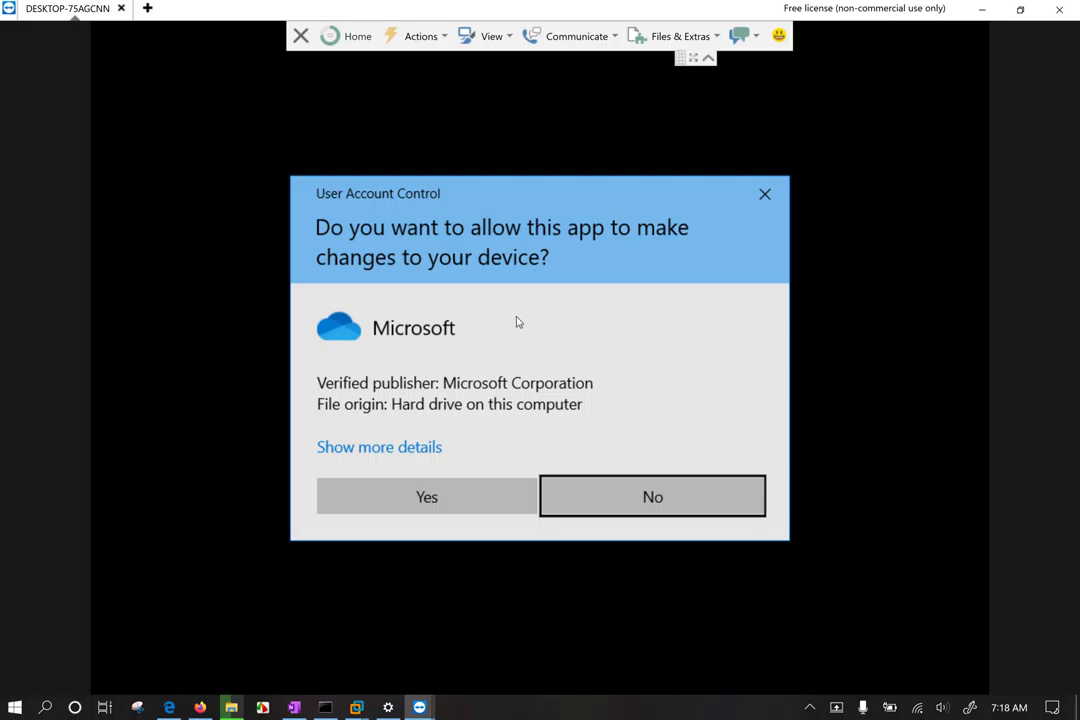
left_click(455, 499)
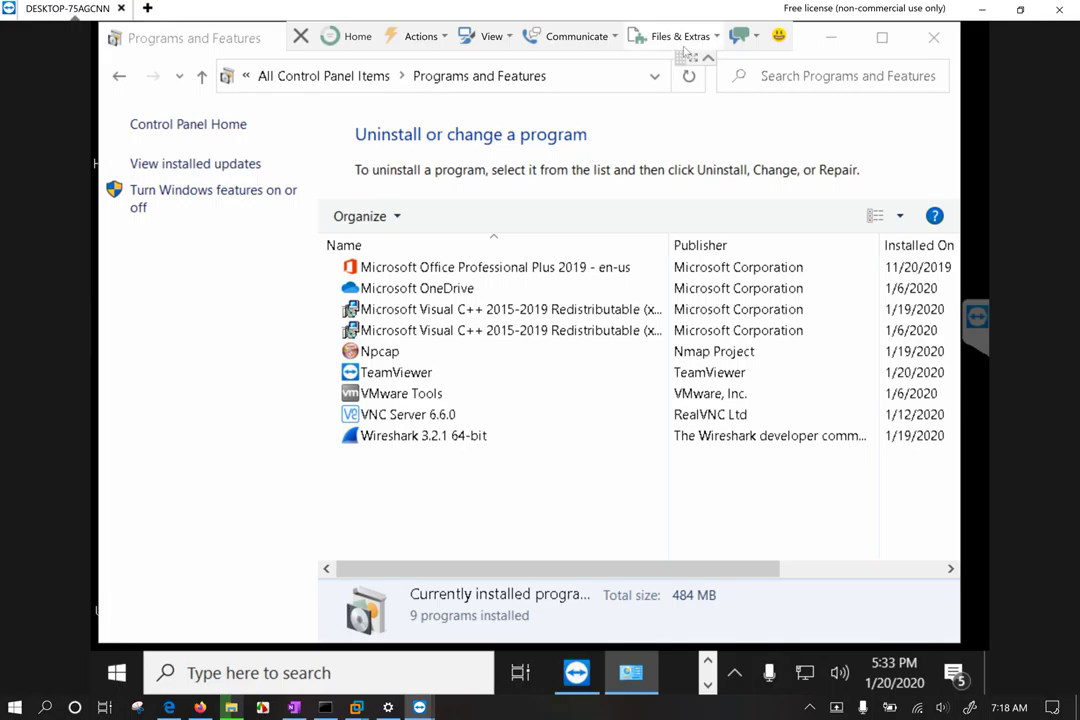
key("super+e")
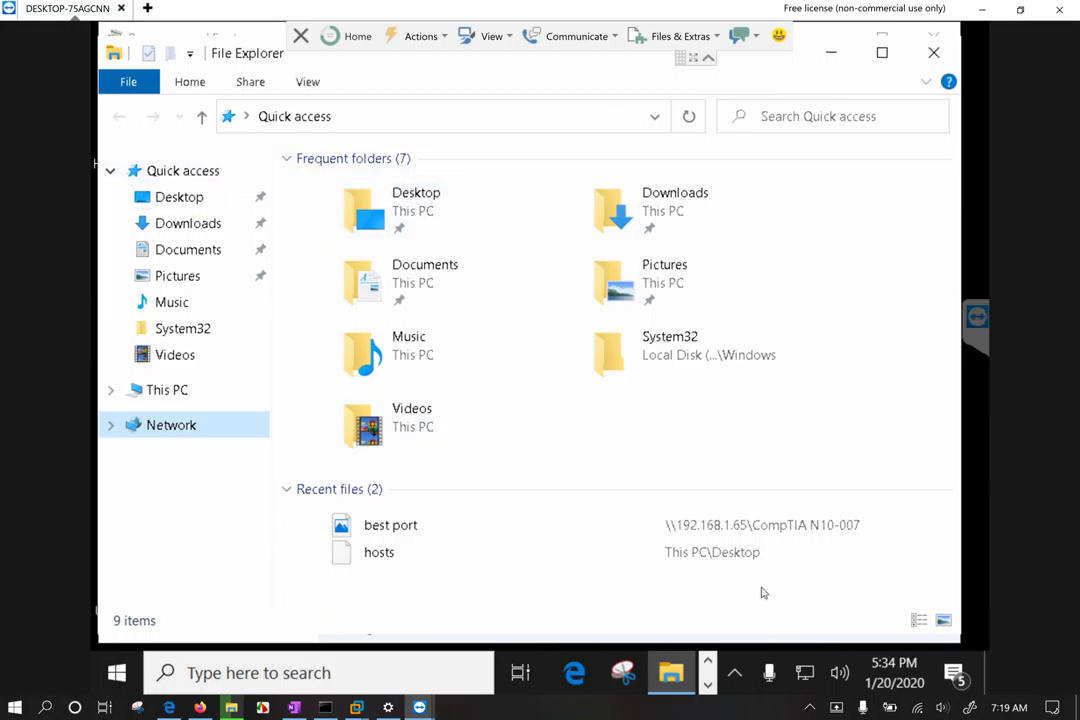
Save a screenshot of the remote screen as a JPEG named screenshot on the Desktop.
left_click(710, 36)
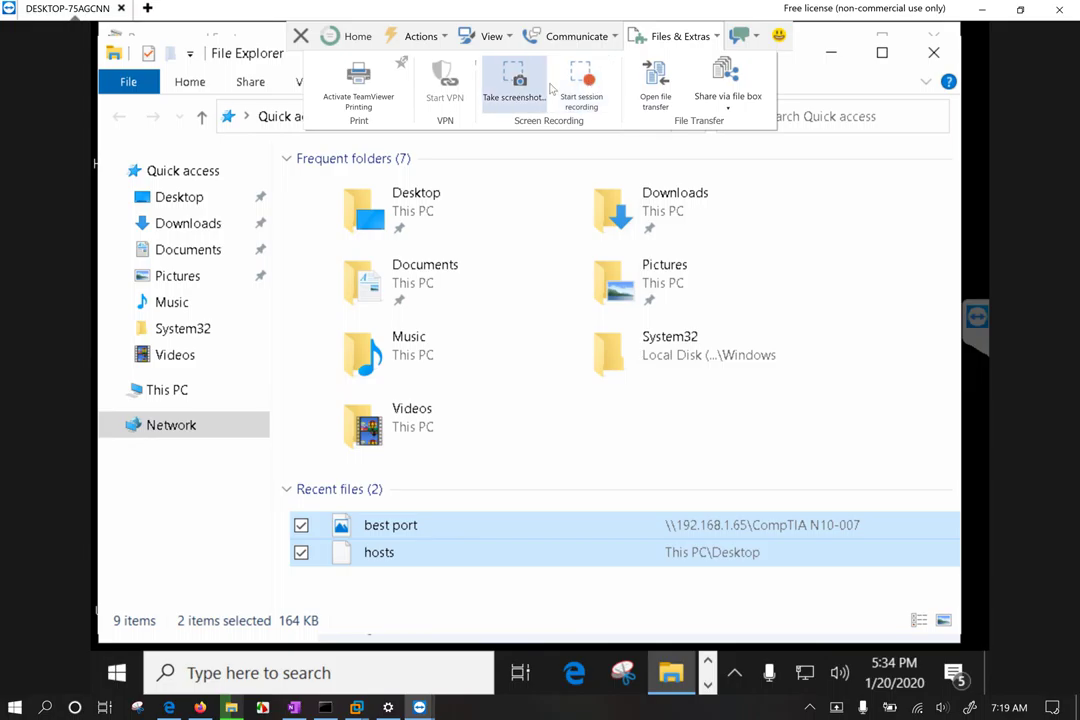
left_click(513, 80)
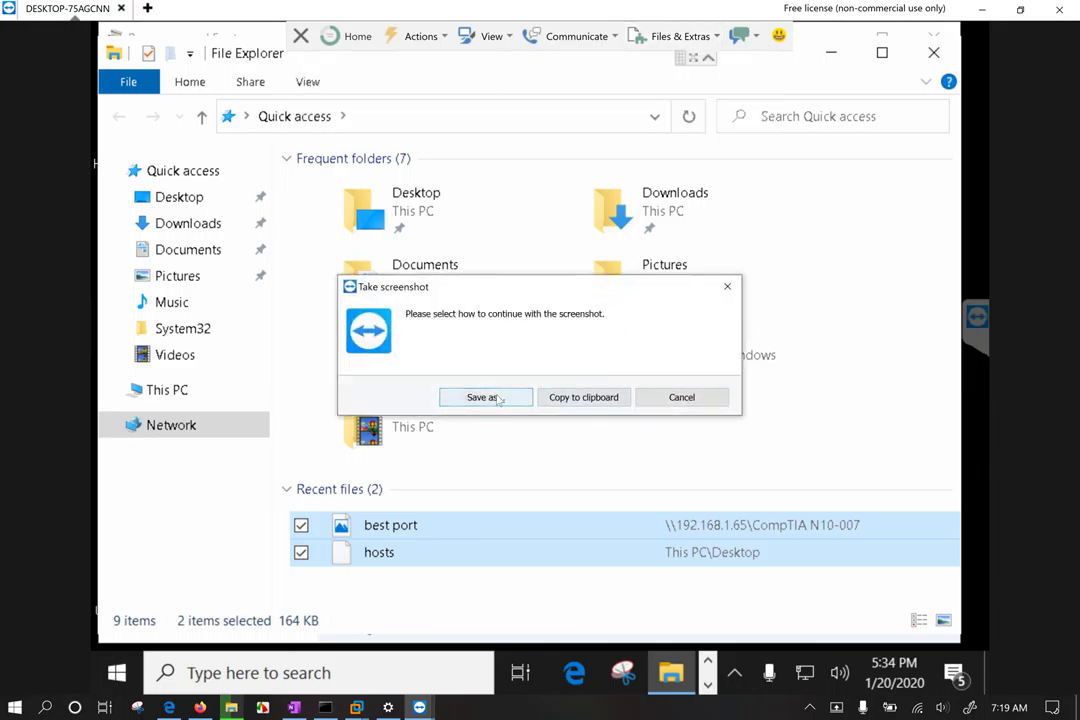
left_click(486, 397)
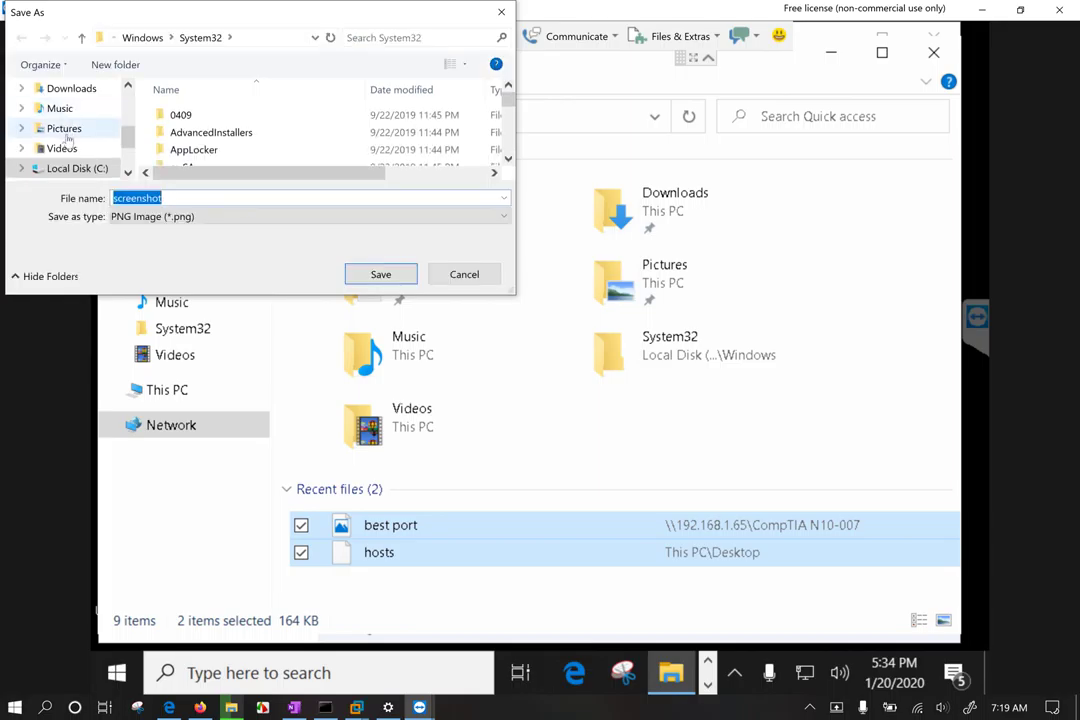
scroll(60, 125, "up", 2)
left_click(65, 161)
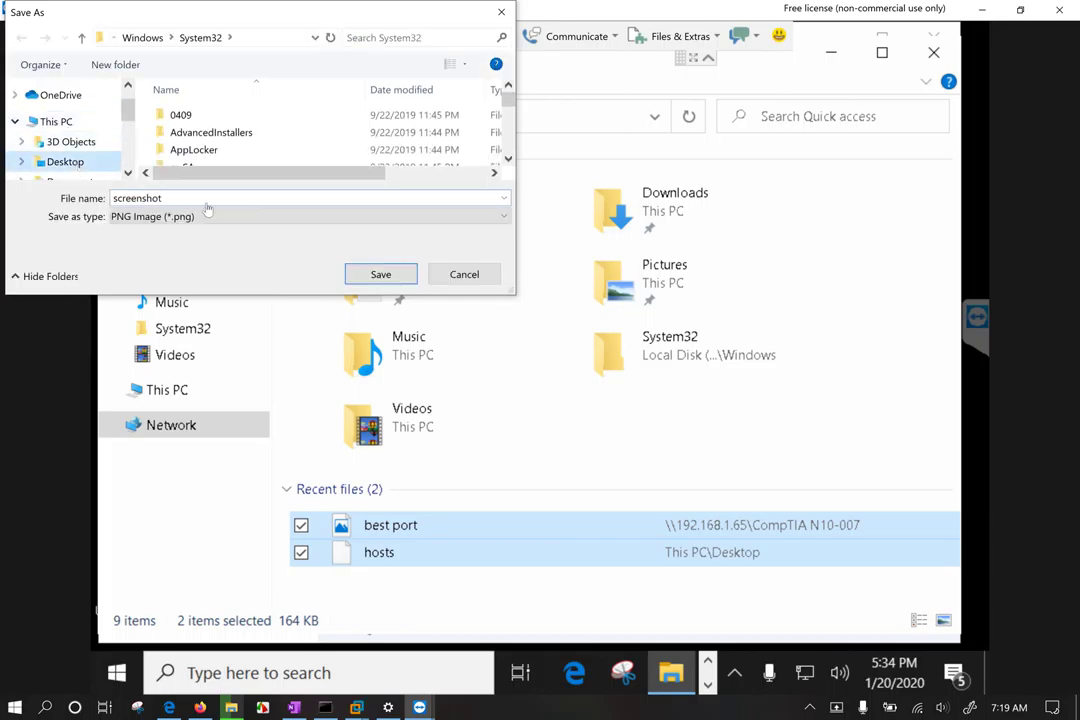
left_click(282, 217)
left_click(240, 258)
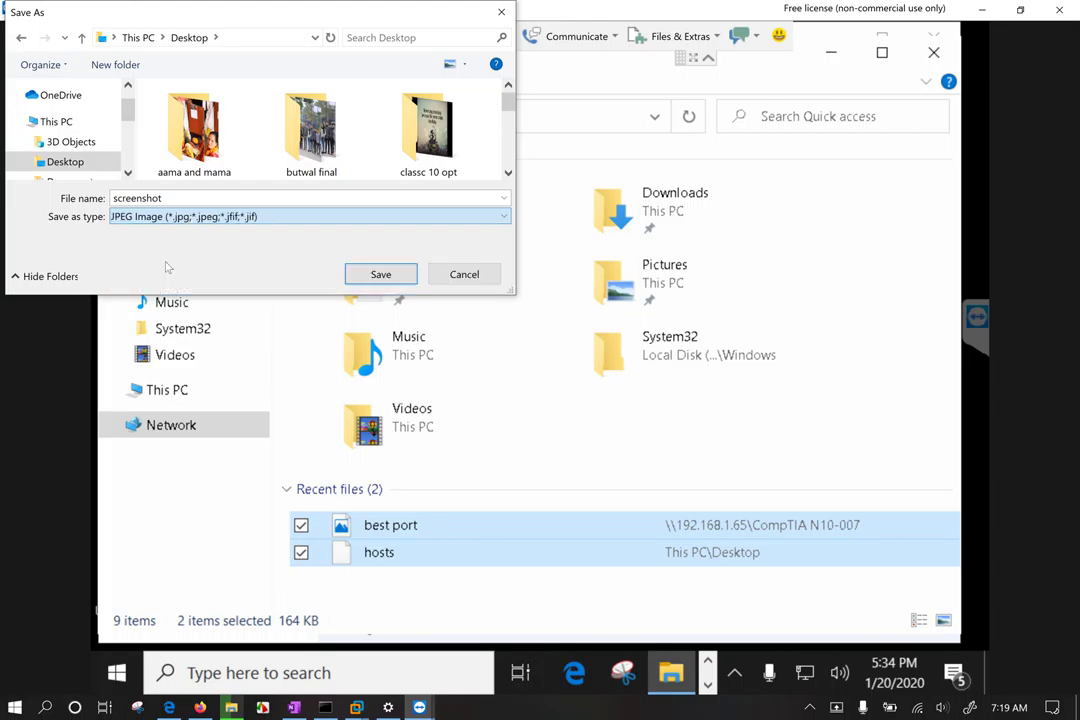
left_click(410, 274)
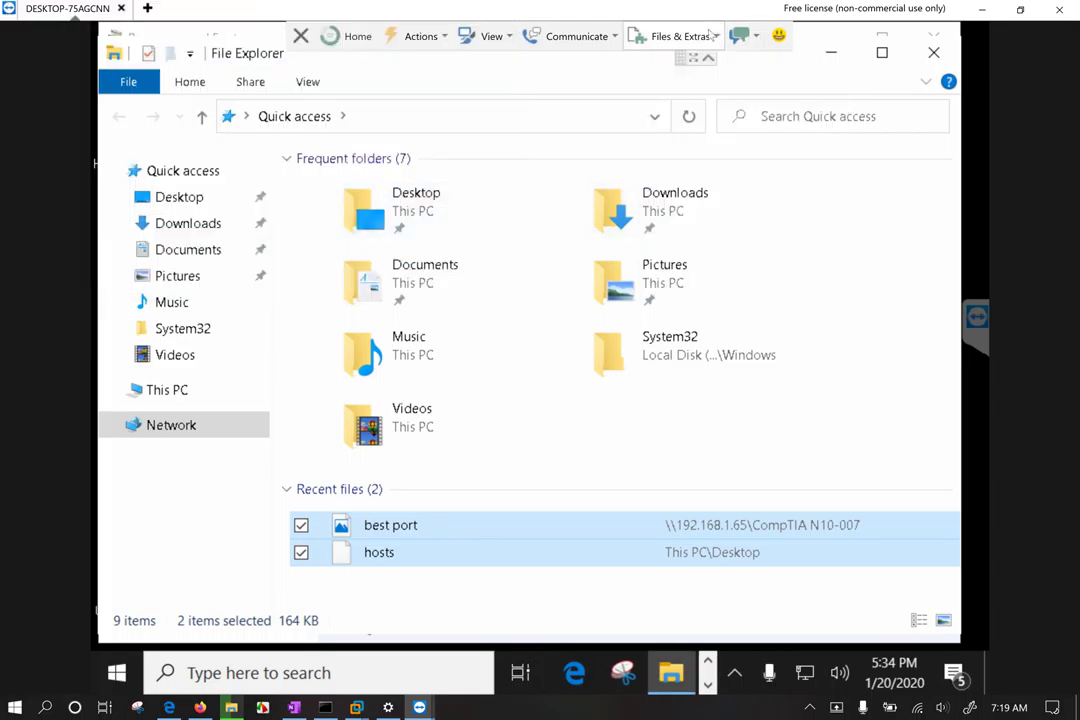
Start recording the remote session from Files & Extras.
mouse_move(748, 40)
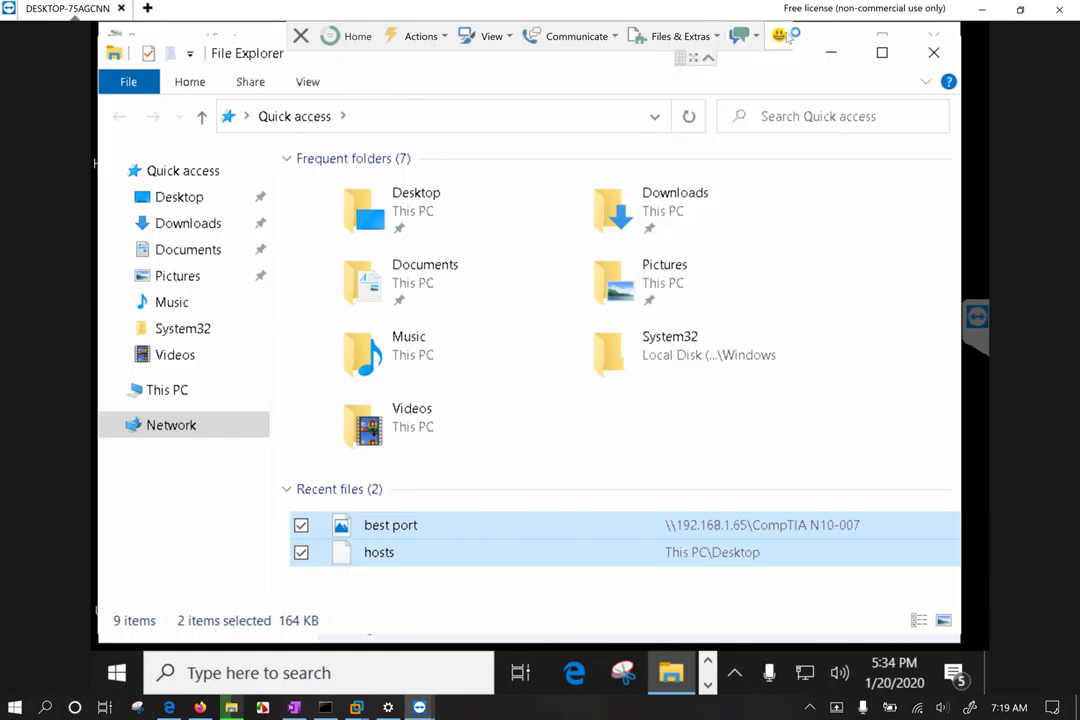
left_click(716, 37)
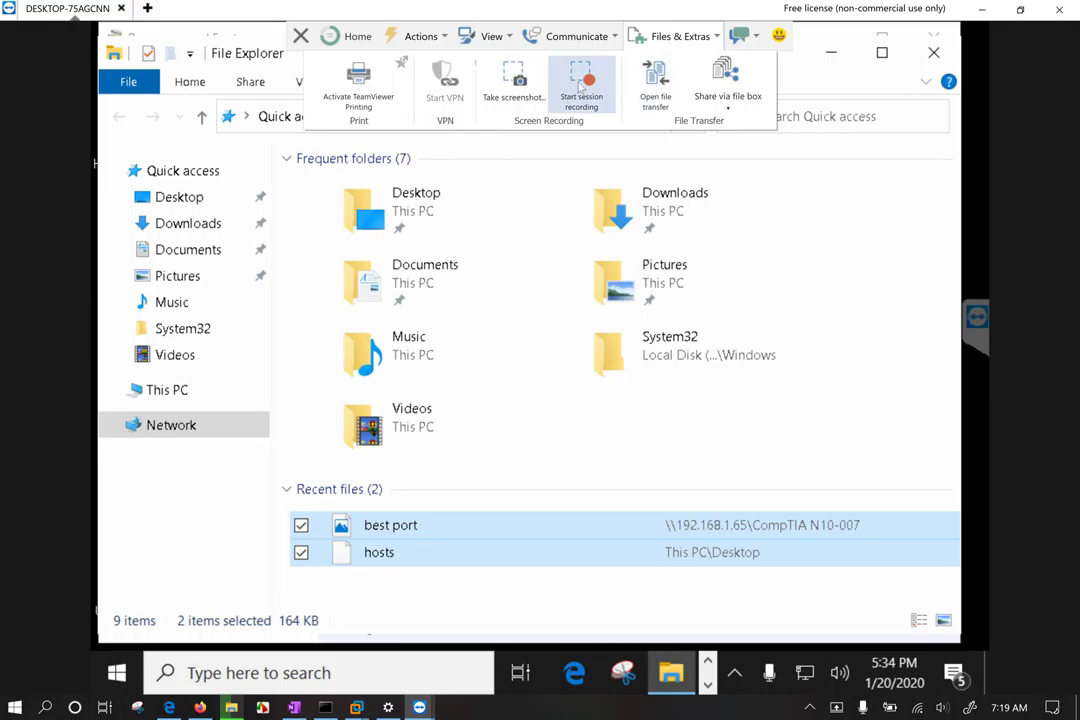
left_click(779, 35)
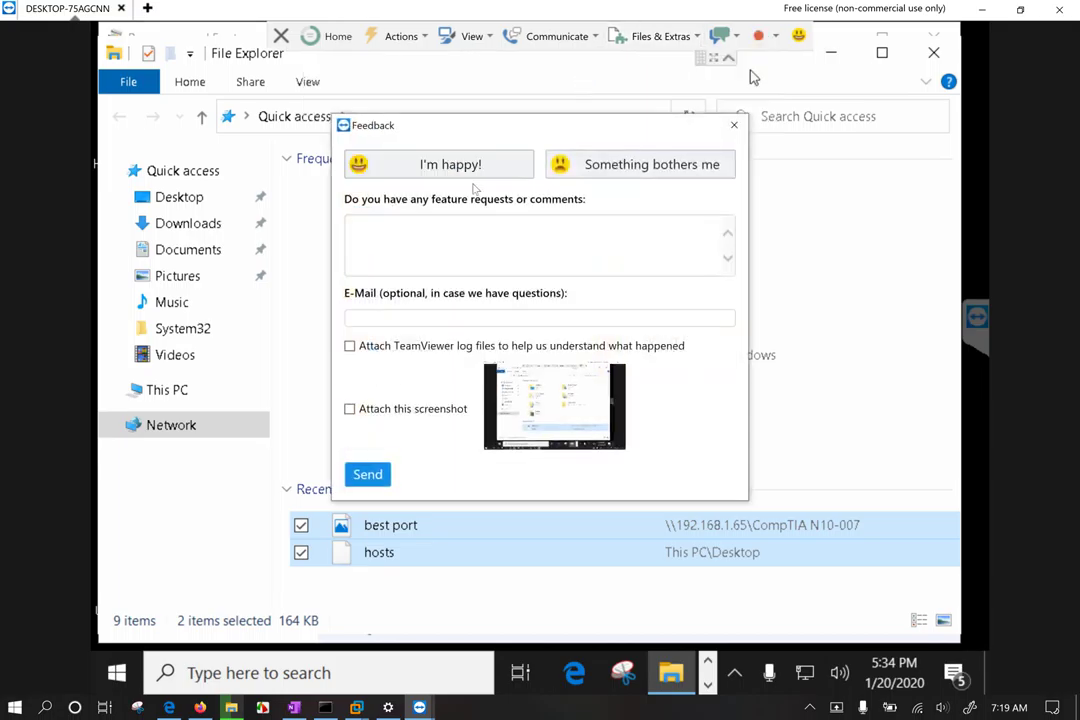
Close the feedback window and look through the Files & Extras file box sharing choices.
left_click(734, 125)
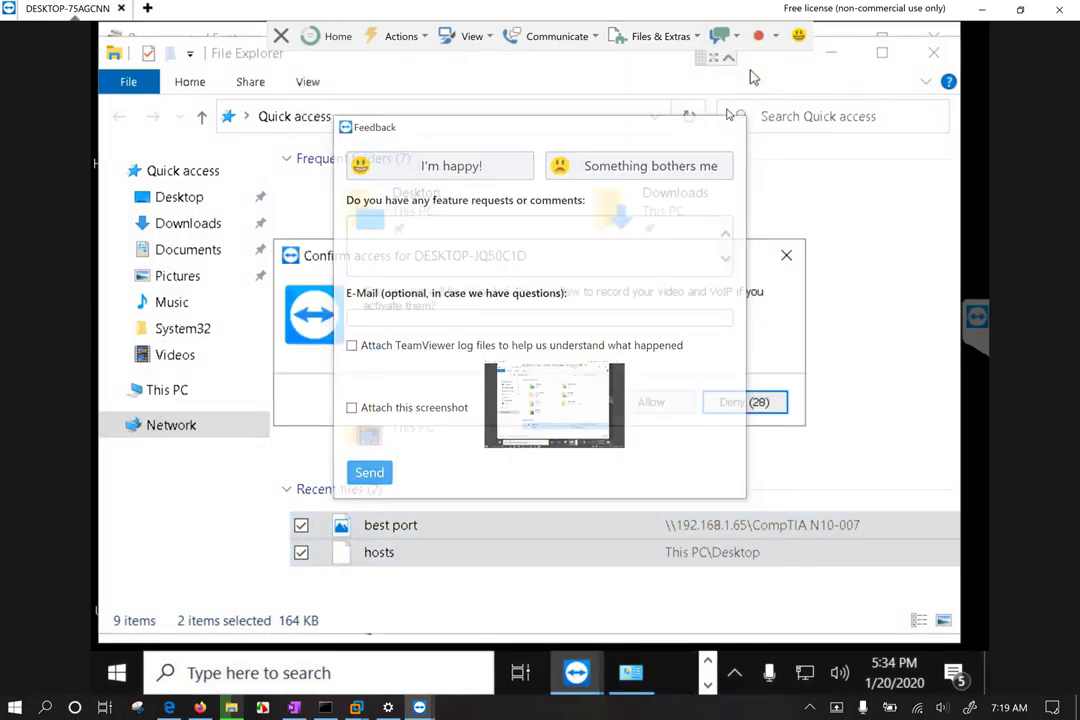
left_click(660, 36)
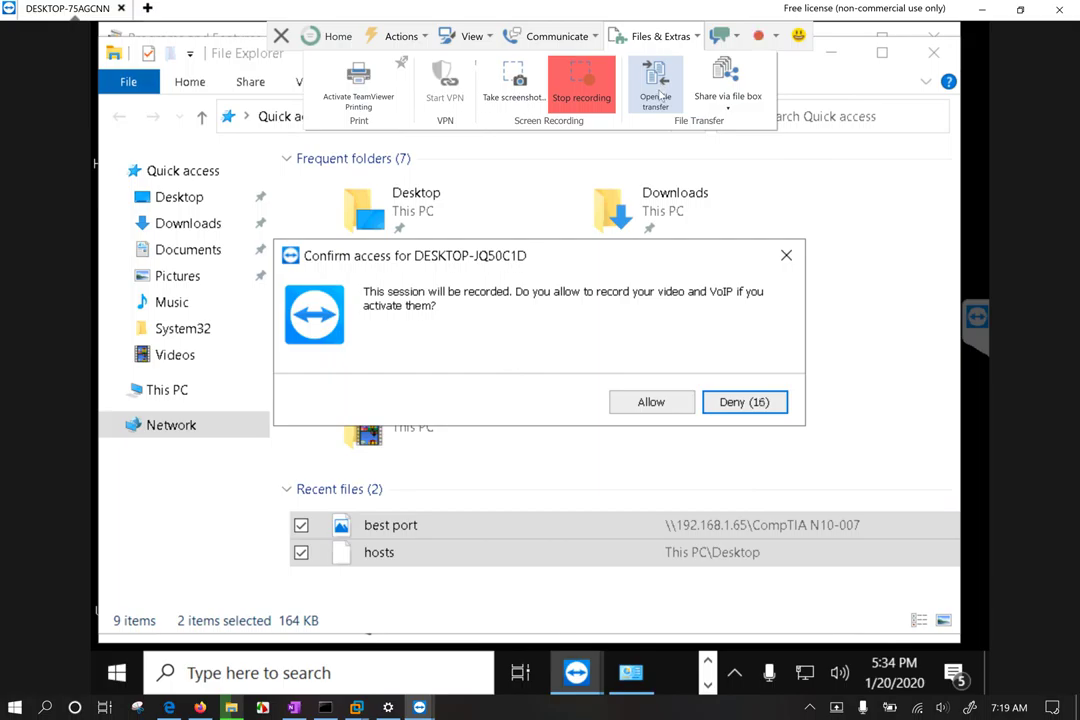
left_click(730, 108)
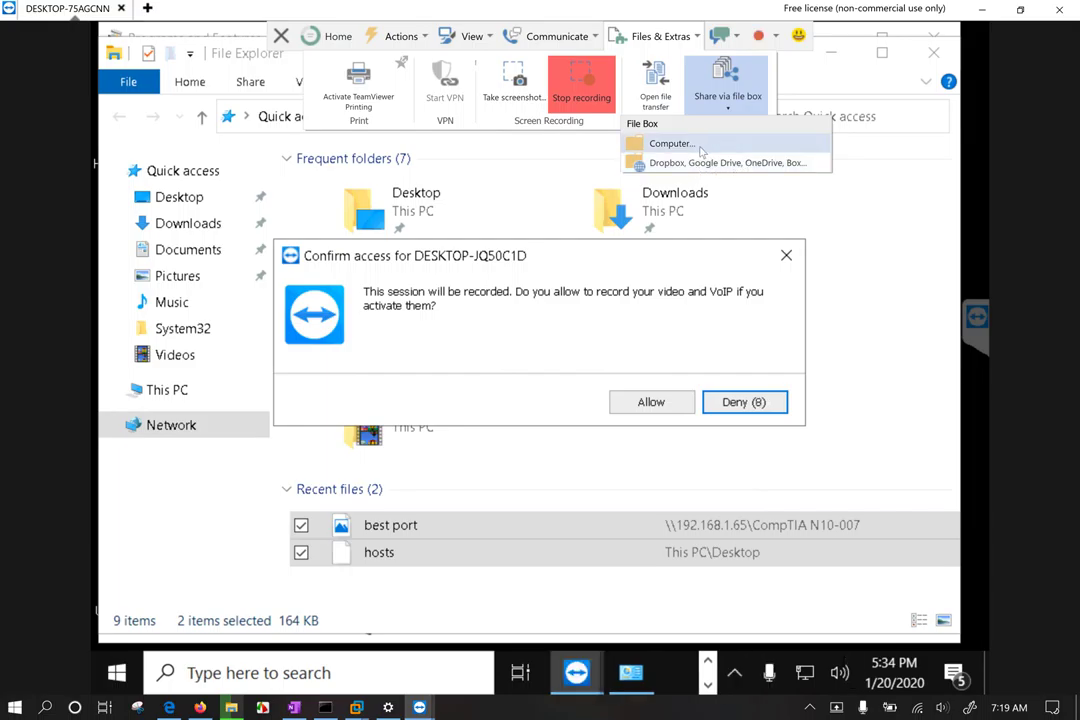
left_click(660, 92)
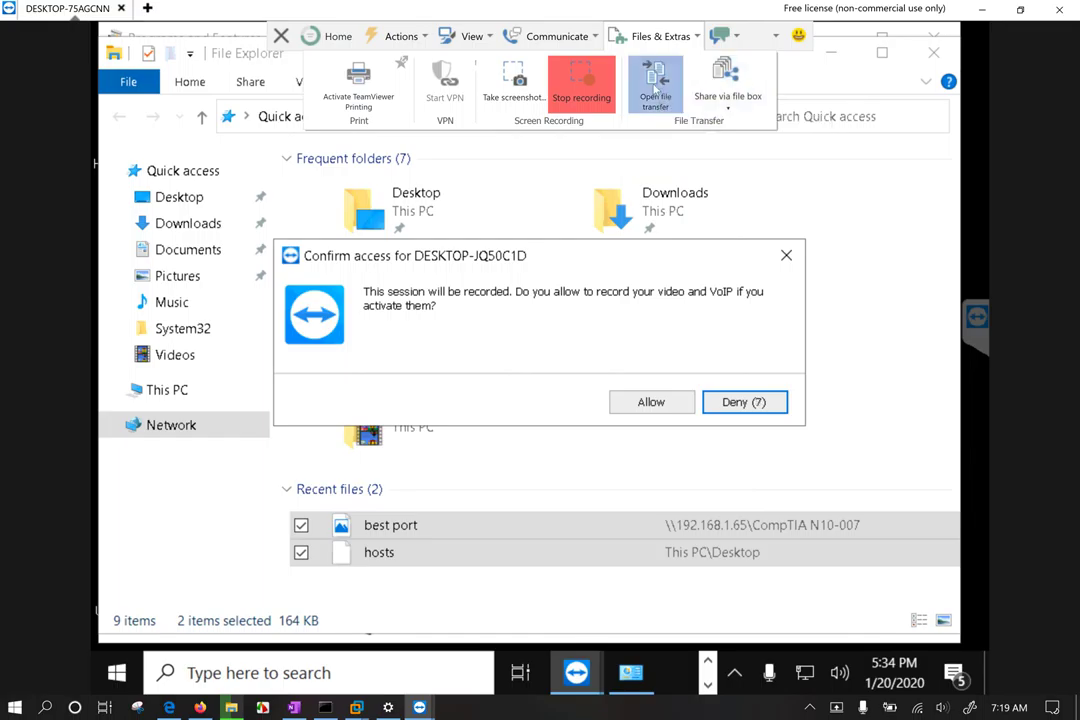
Send best port.JPG from the local Desktop to the remote Desktop via file transfer.
left_click(660, 104)
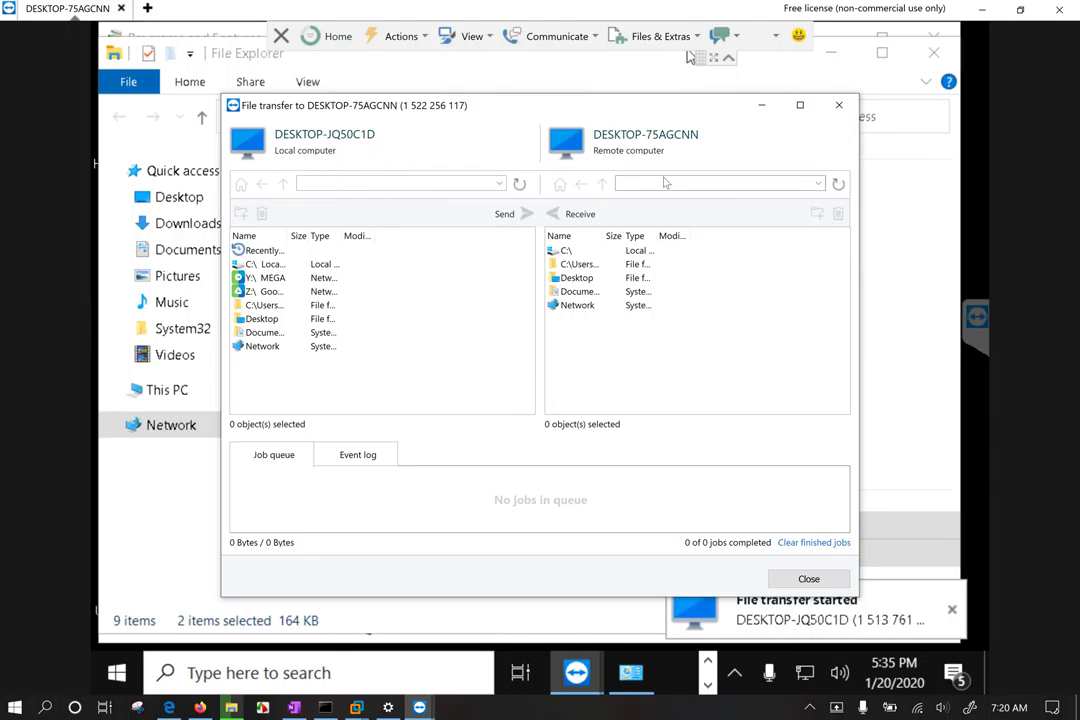
left_click(266, 292)
left_click_drag(266, 299, 370, 236)
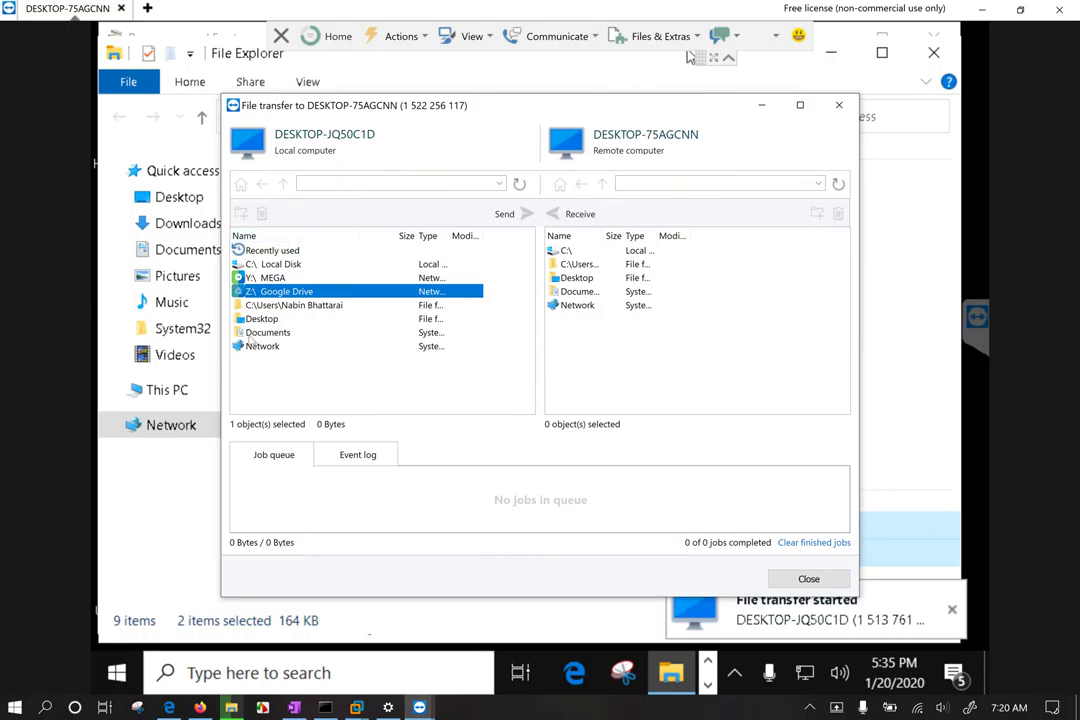
double_click(268, 319)
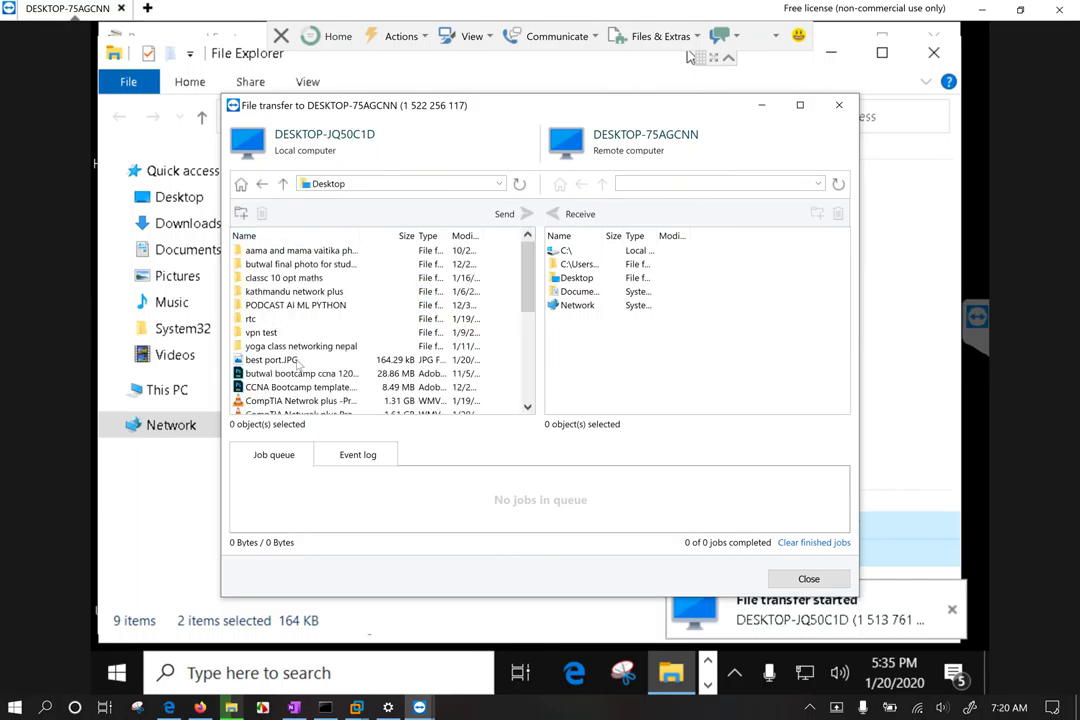
left_click(310, 361)
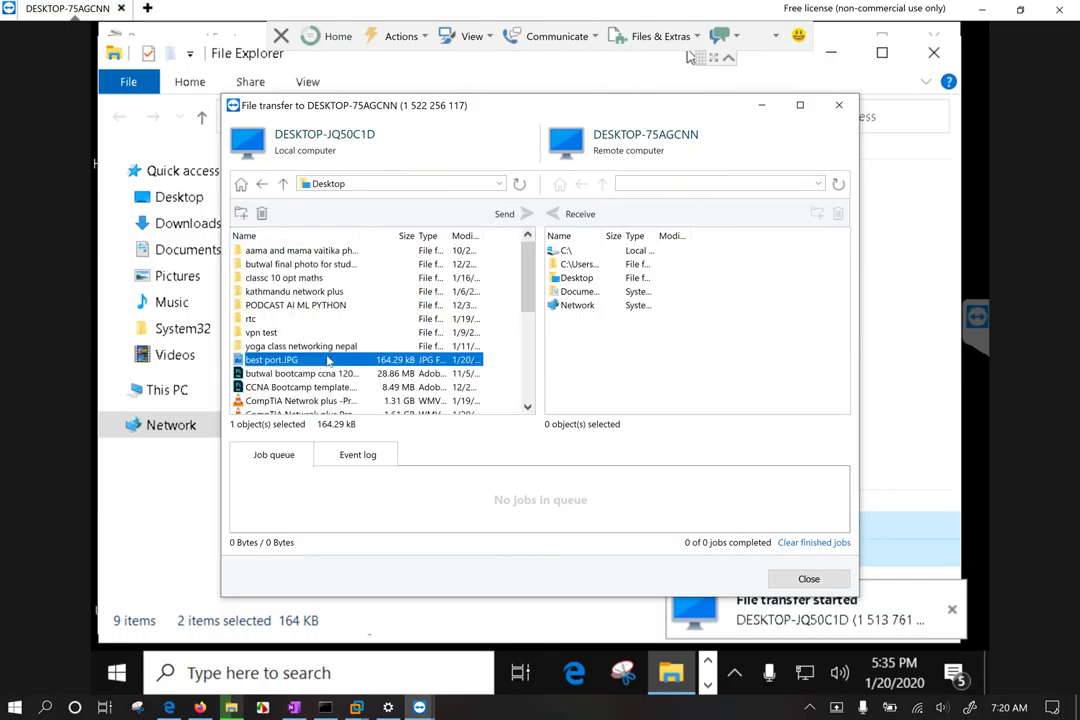
double_click(577, 278)
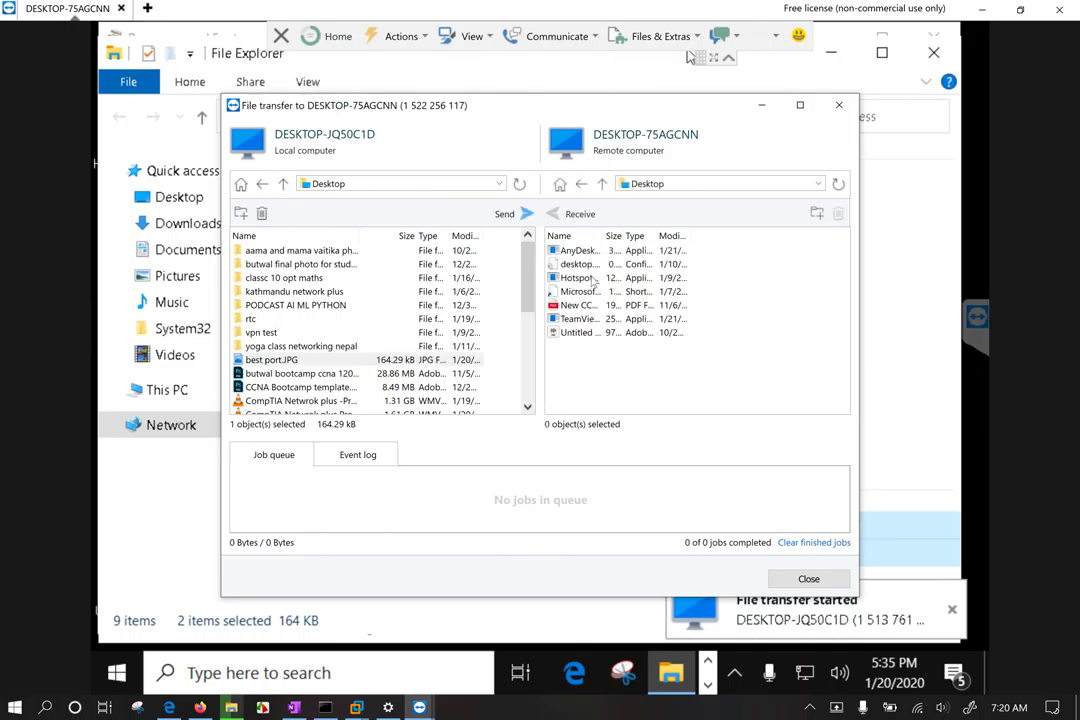
left_click_drag(290, 360, 660, 367)
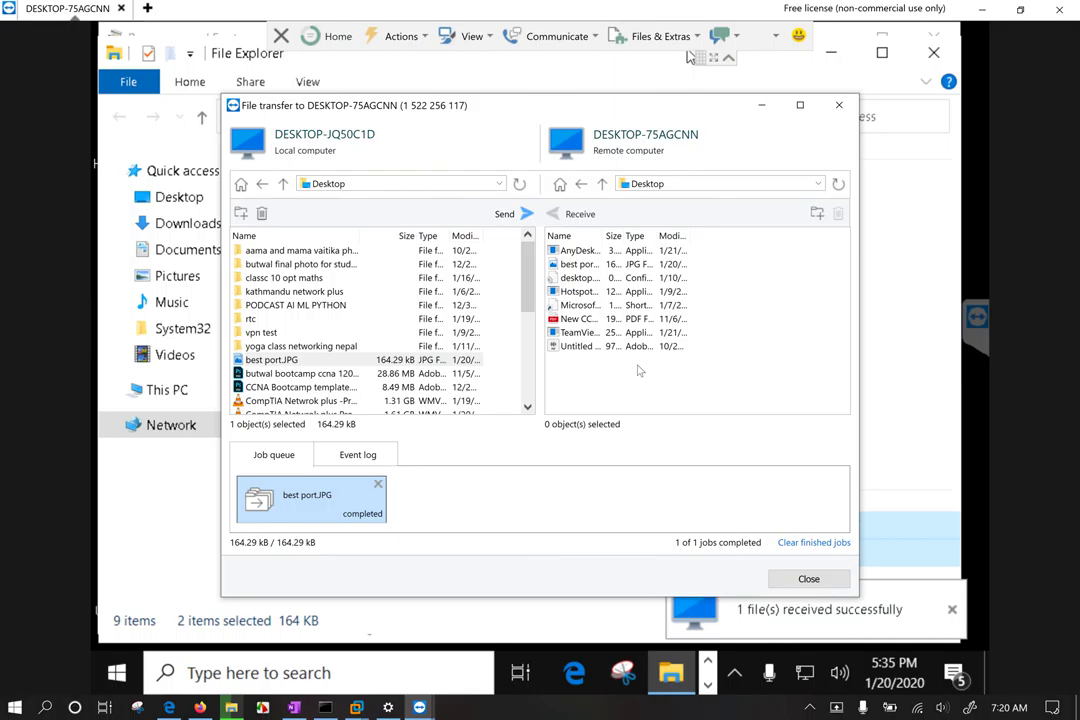
Receive the HotspotShield installer to the local Desktop and browse the remote C:\ drive.
left_click(606, 266)
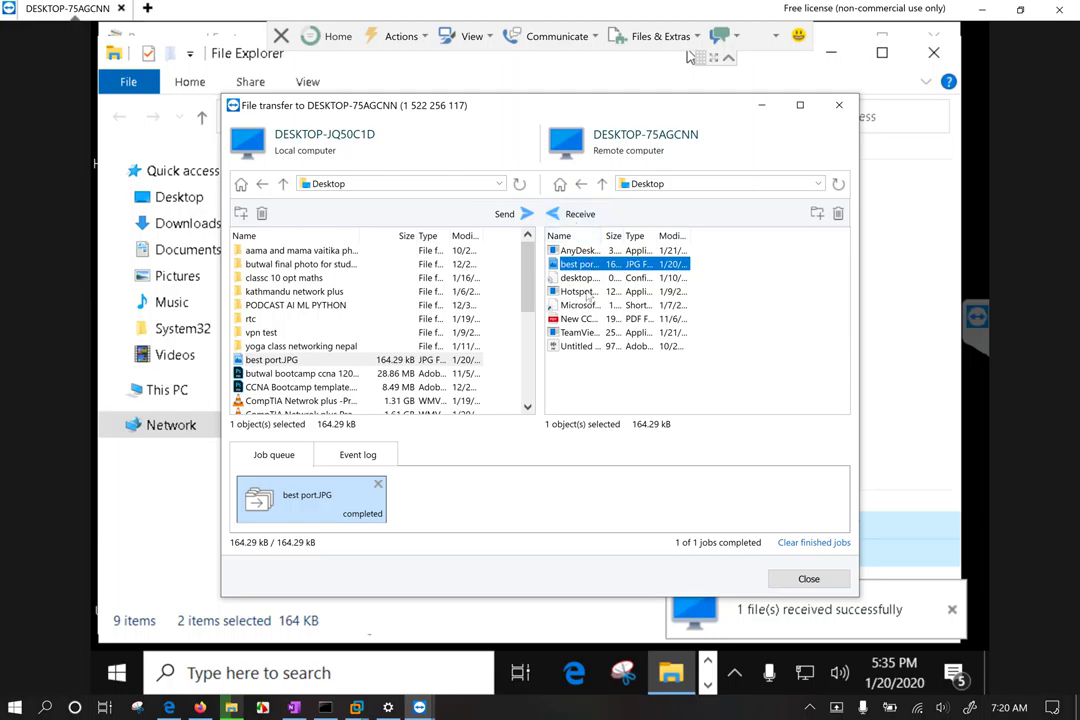
left_click(588, 292)
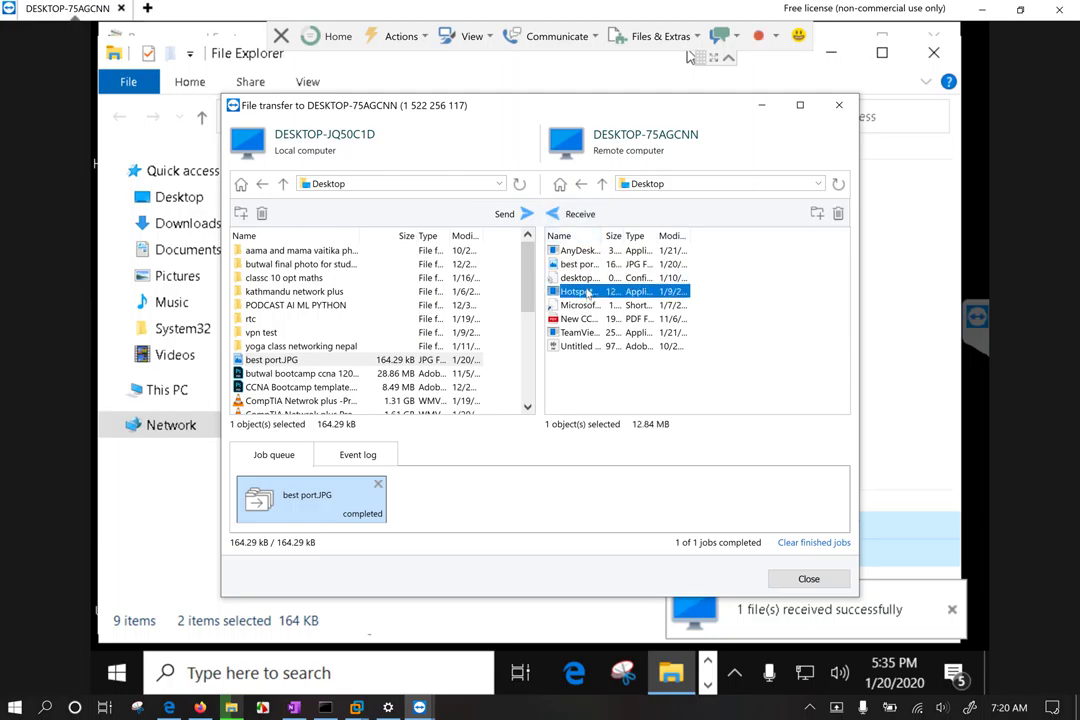
left_click(576, 213)
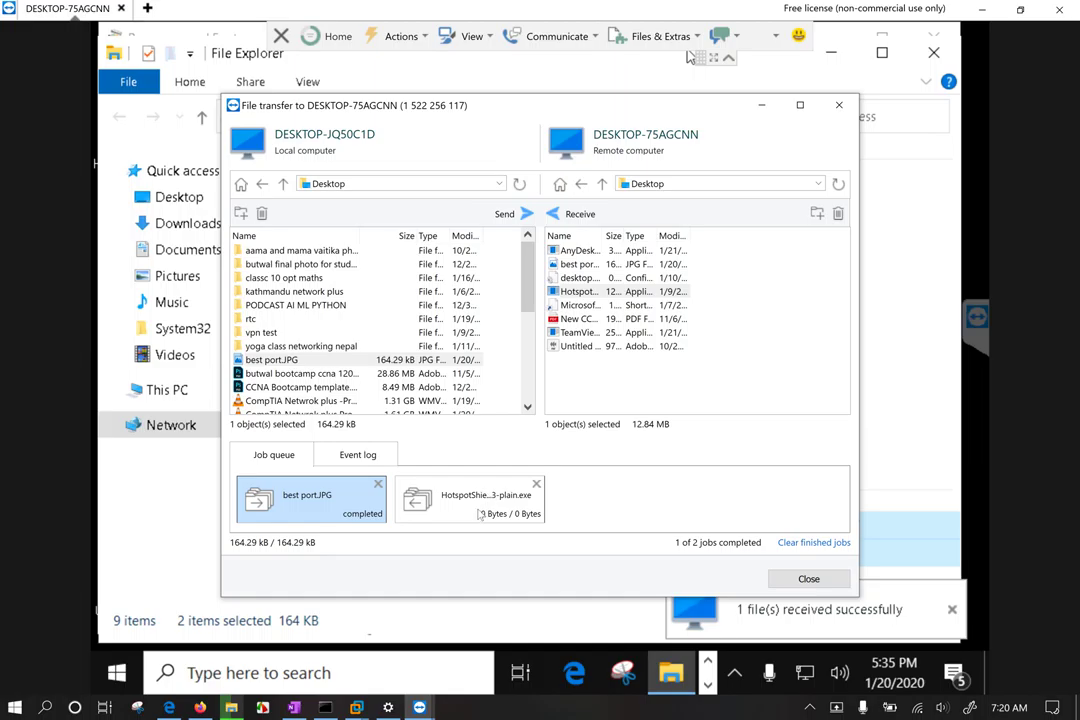
left_click(370, 304)
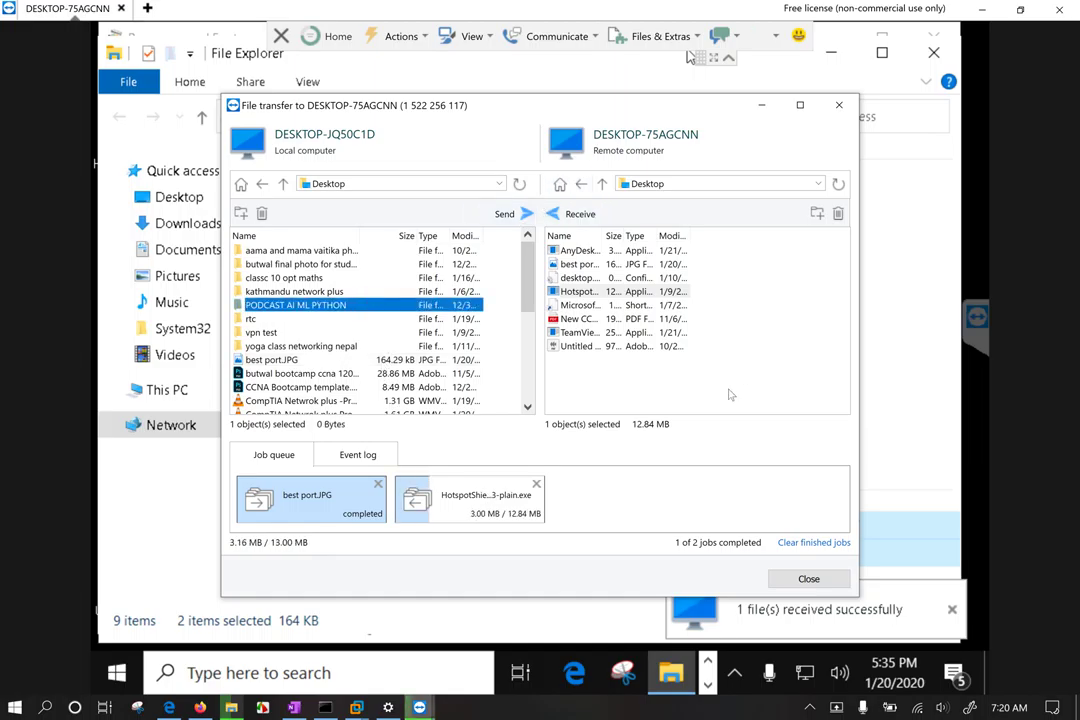
left_click(700, 184)
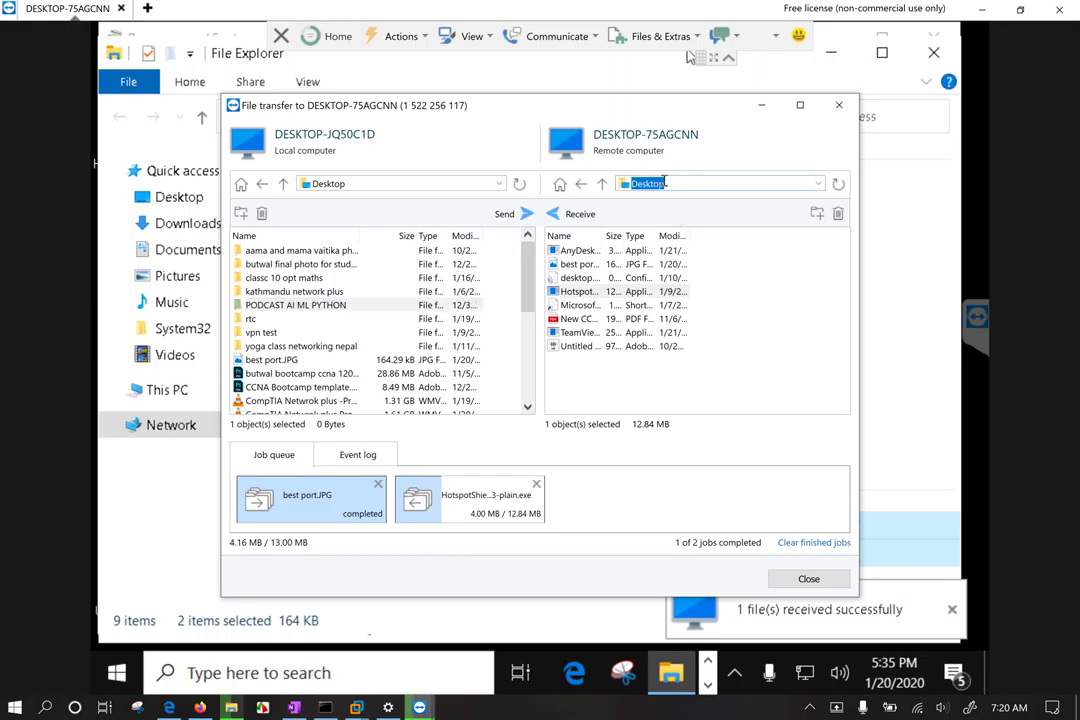
left_click(818, 184)
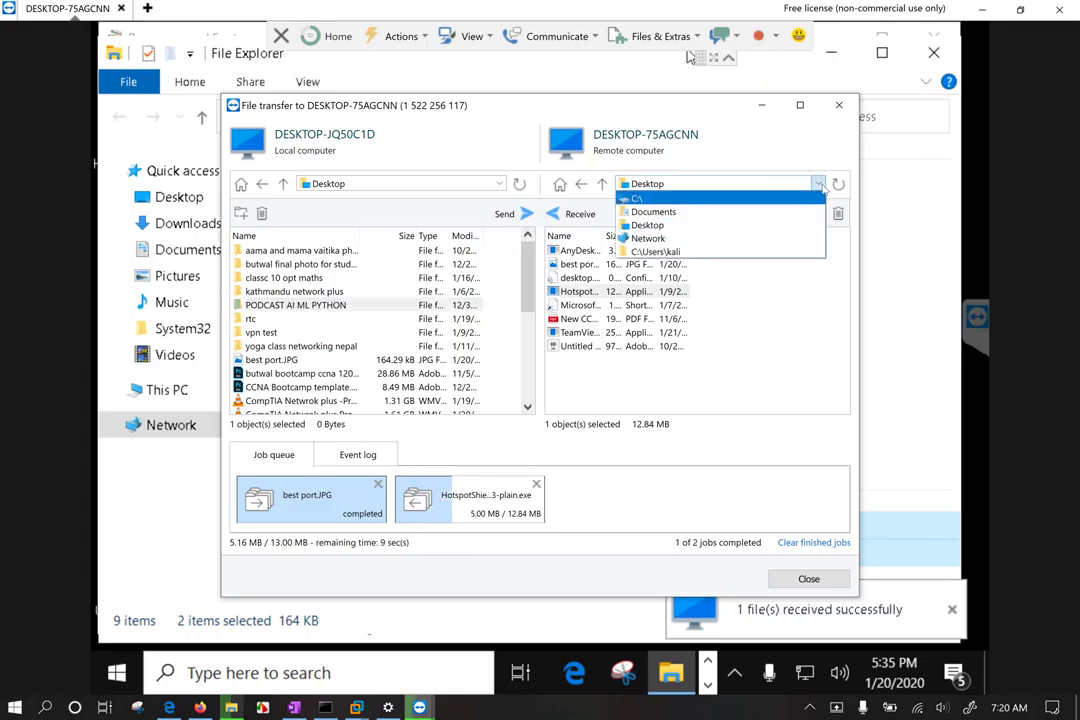
left_click(656, 199)
scroll(613, 355, "down", 1)
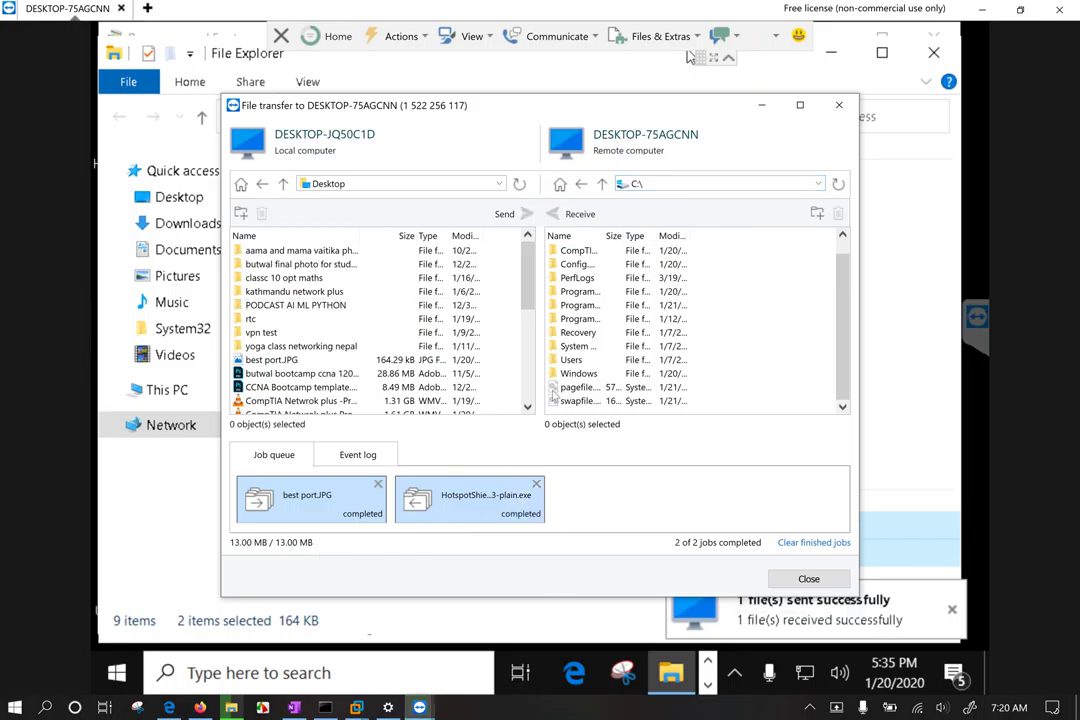
left_click_drag(440, 110, 403, 130)
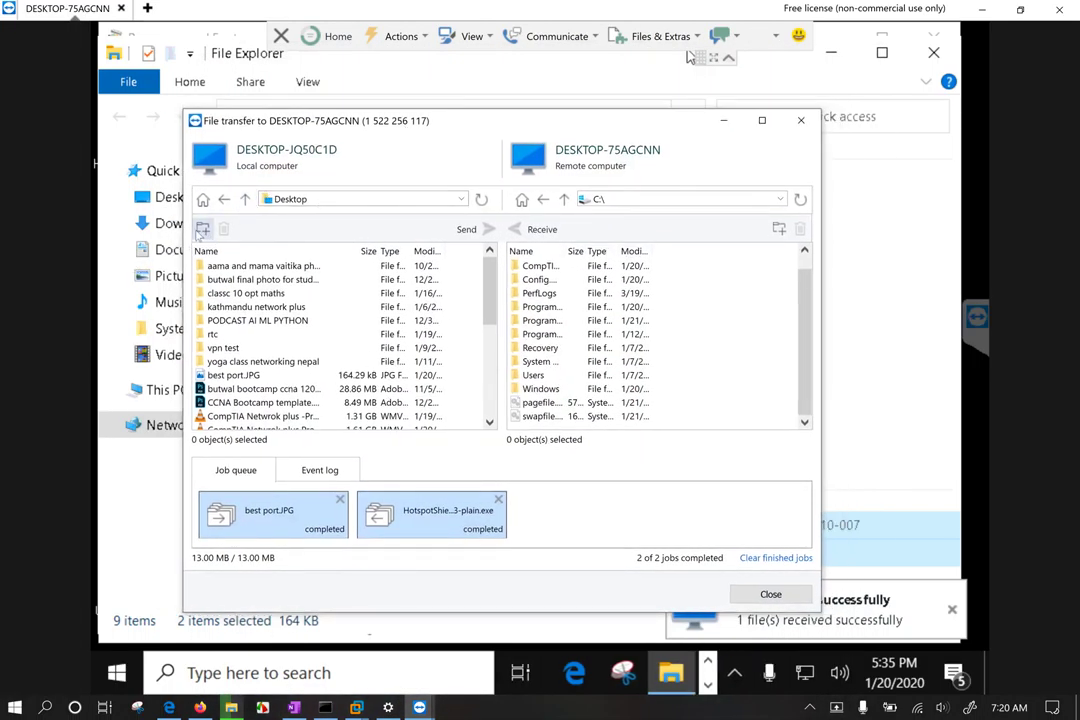
Maximize the file transfer window and widen the local name column.
left_click(762, 120)
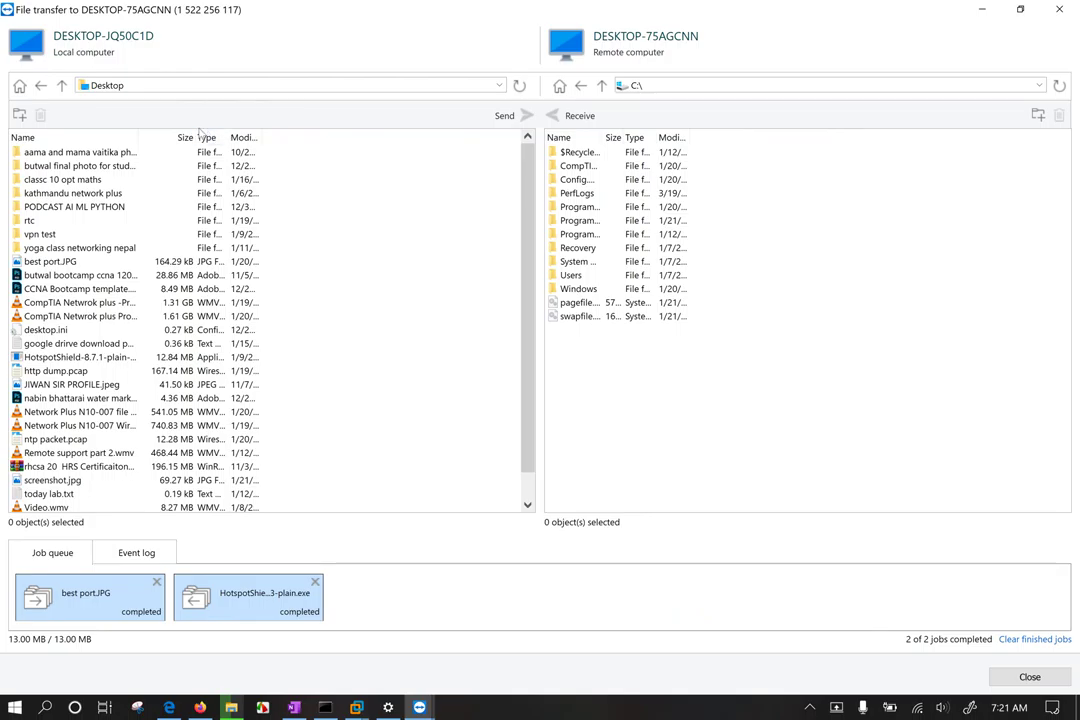
left_click_drag(193, 137, 357, 137)
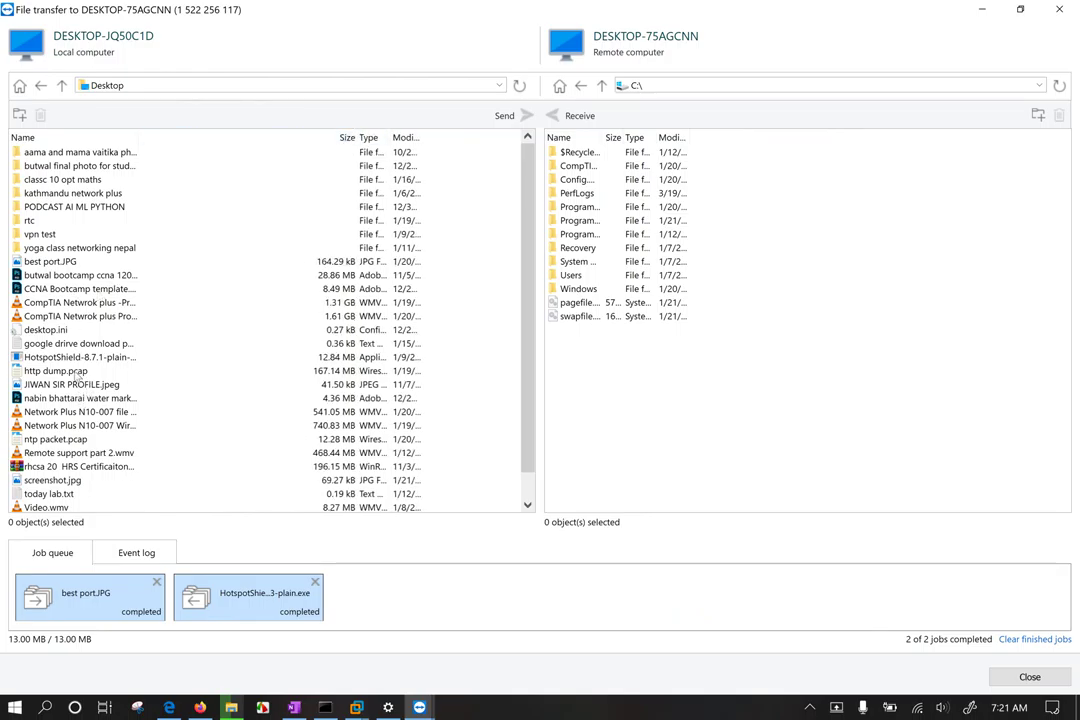
left_click(78, 371)
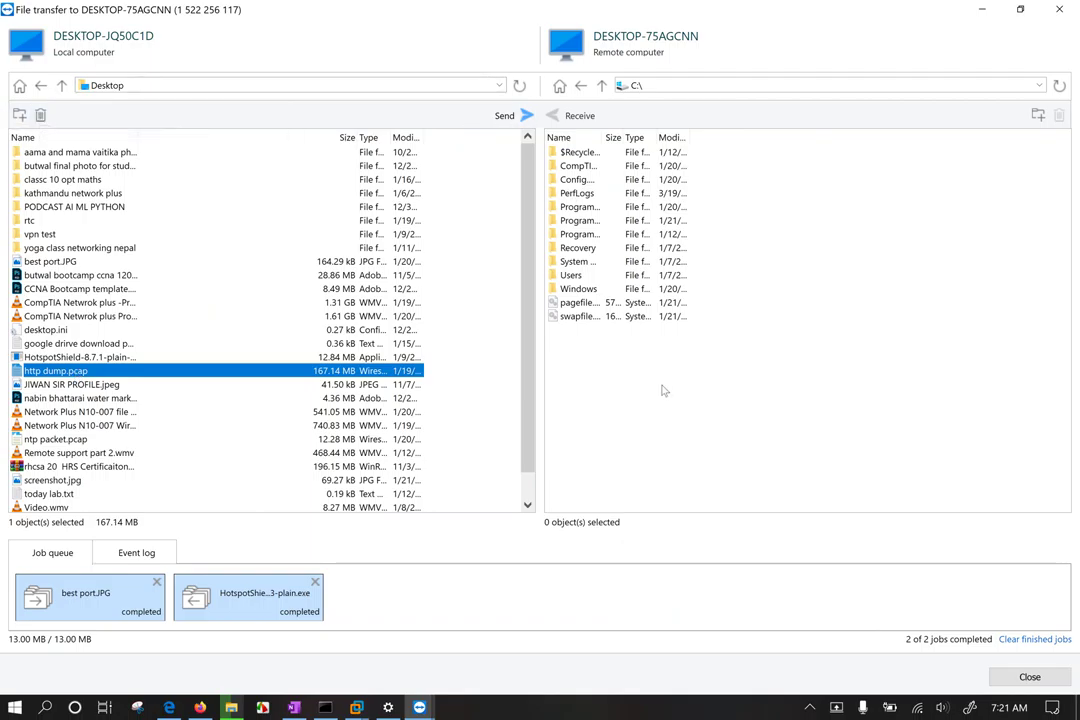
left_click(578, 279)
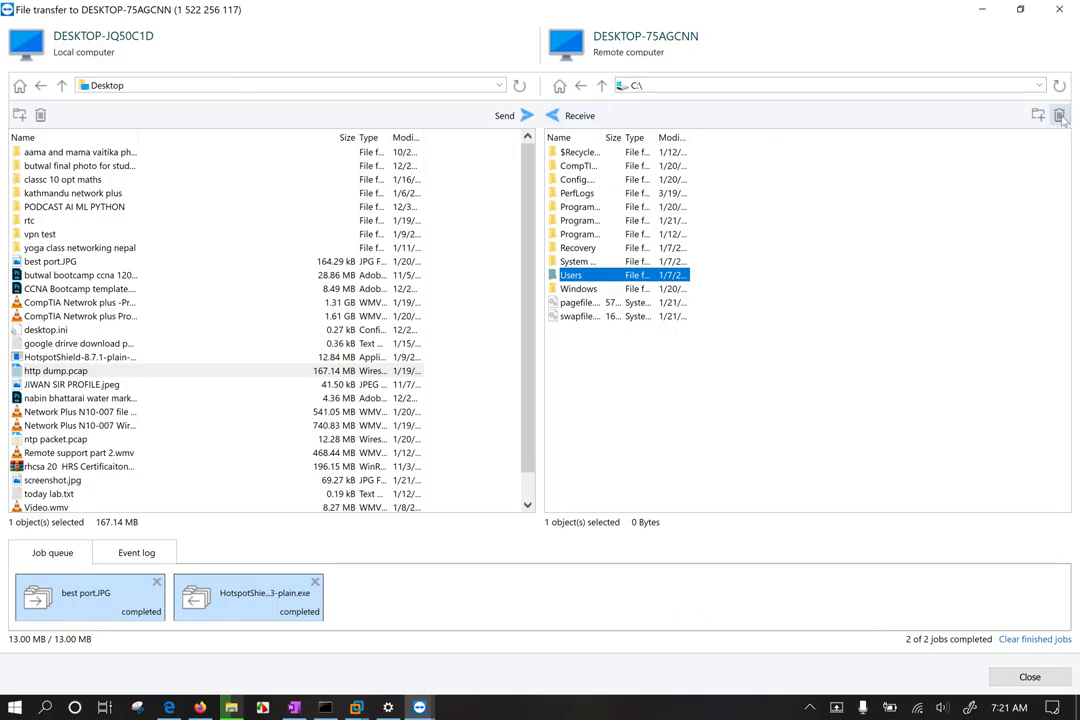
left_click(952, 272)
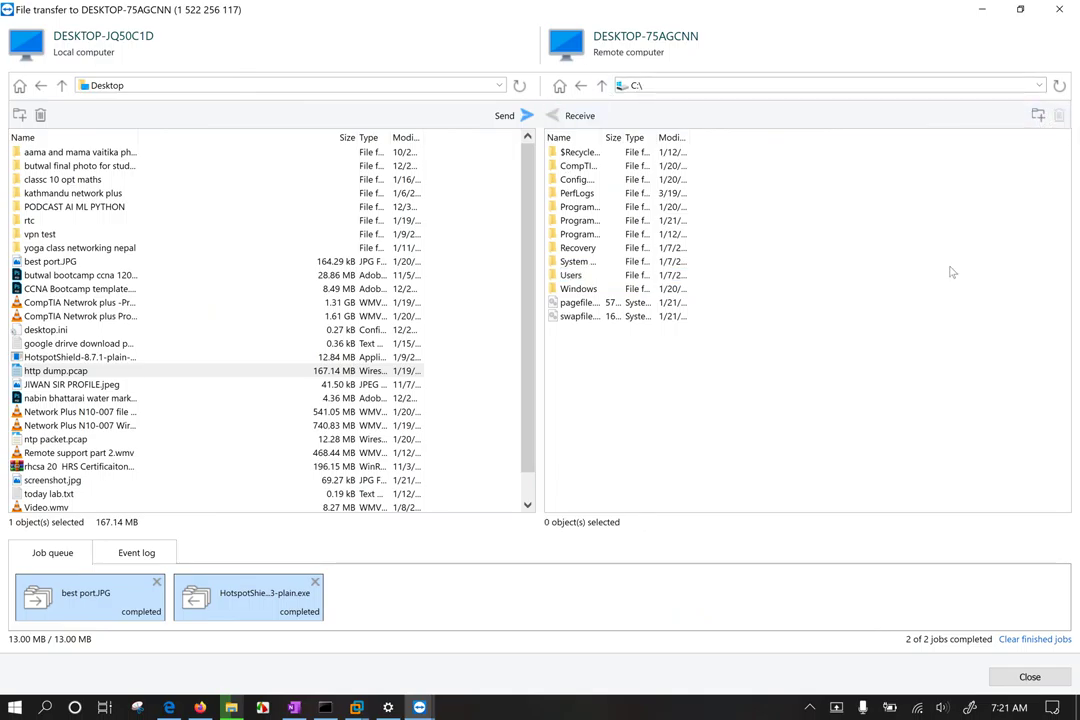
Create a folder named test on the remote C:\ drive and close file transfer.
left_click(1038, 115)
type("test")
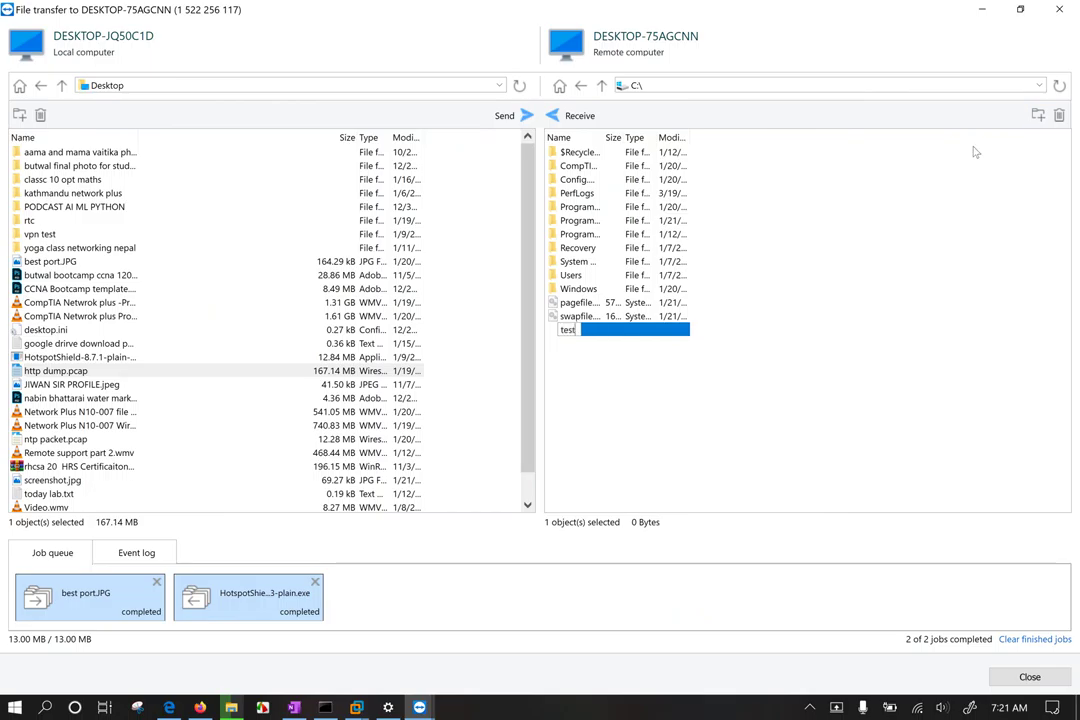
key("Return")
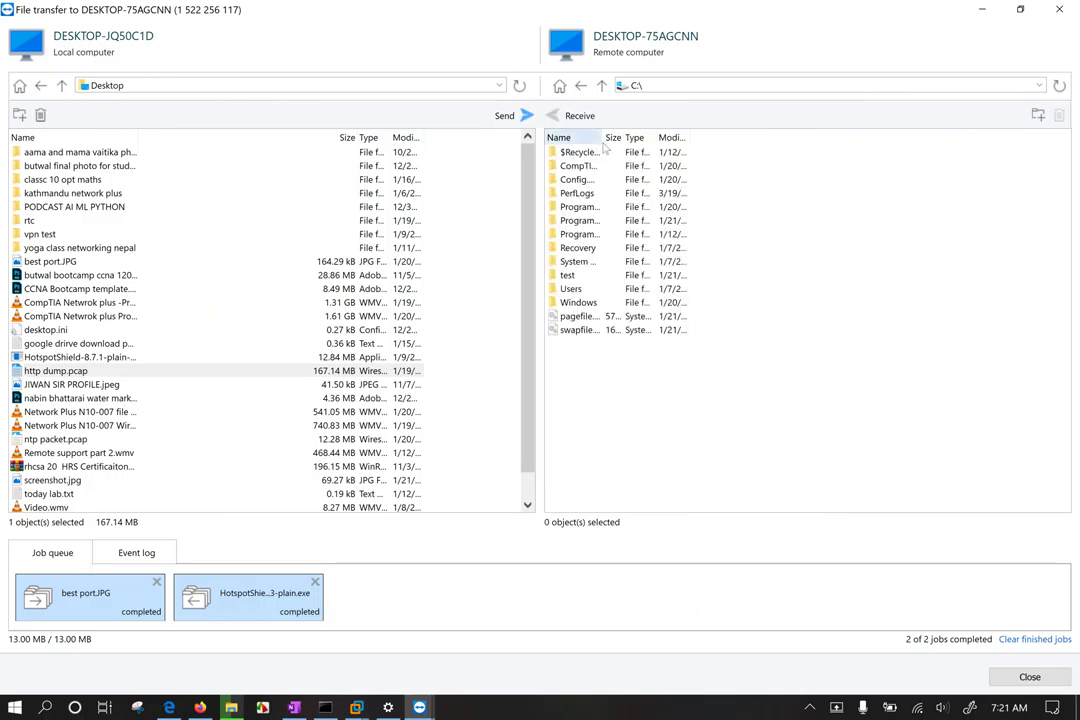
left_click_drag(600, 137, 776, 137)
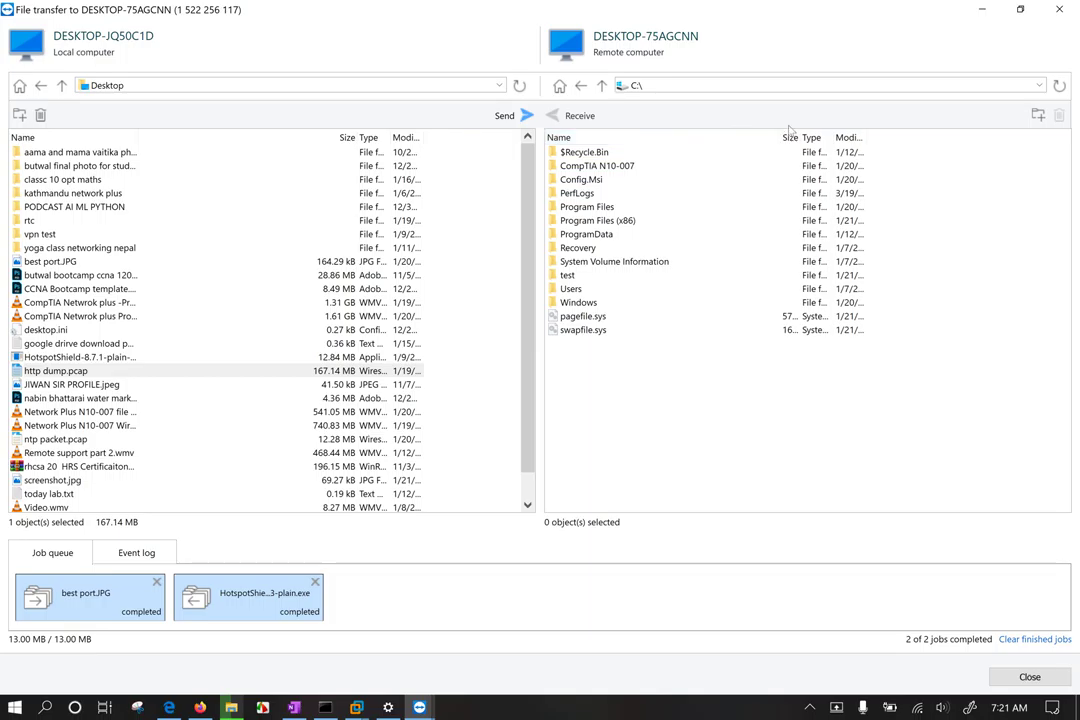
left_click(1058, 11)
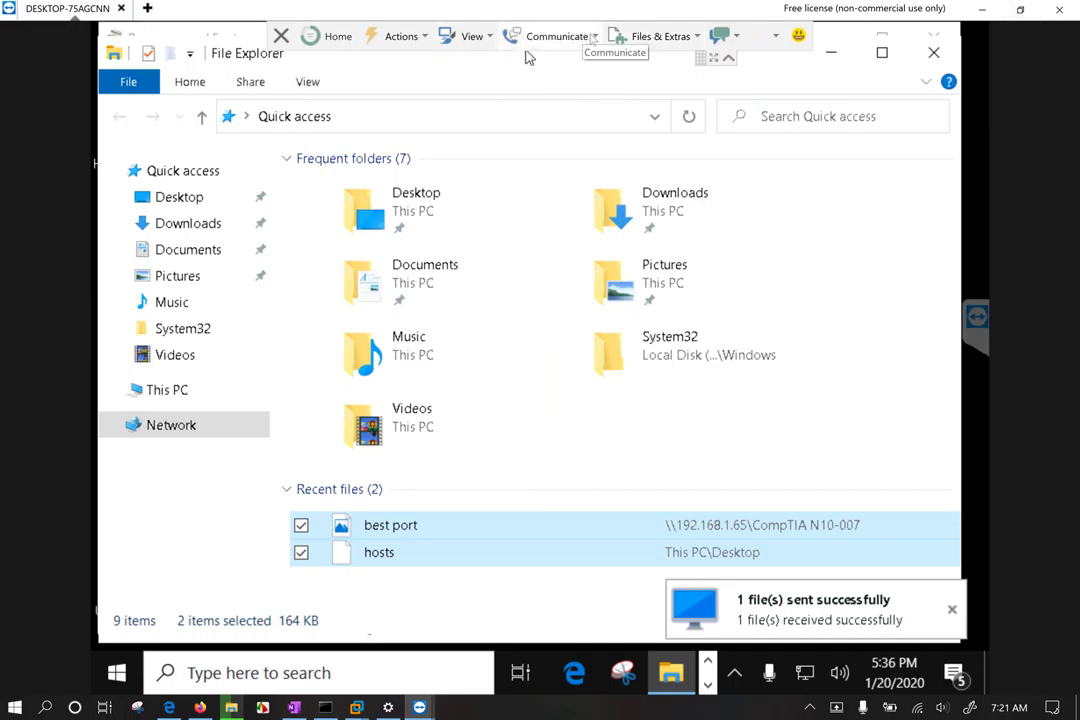
Start a call via internet, lower the speaker volume slightly, and open the Video panel.
left_click(527, 50)
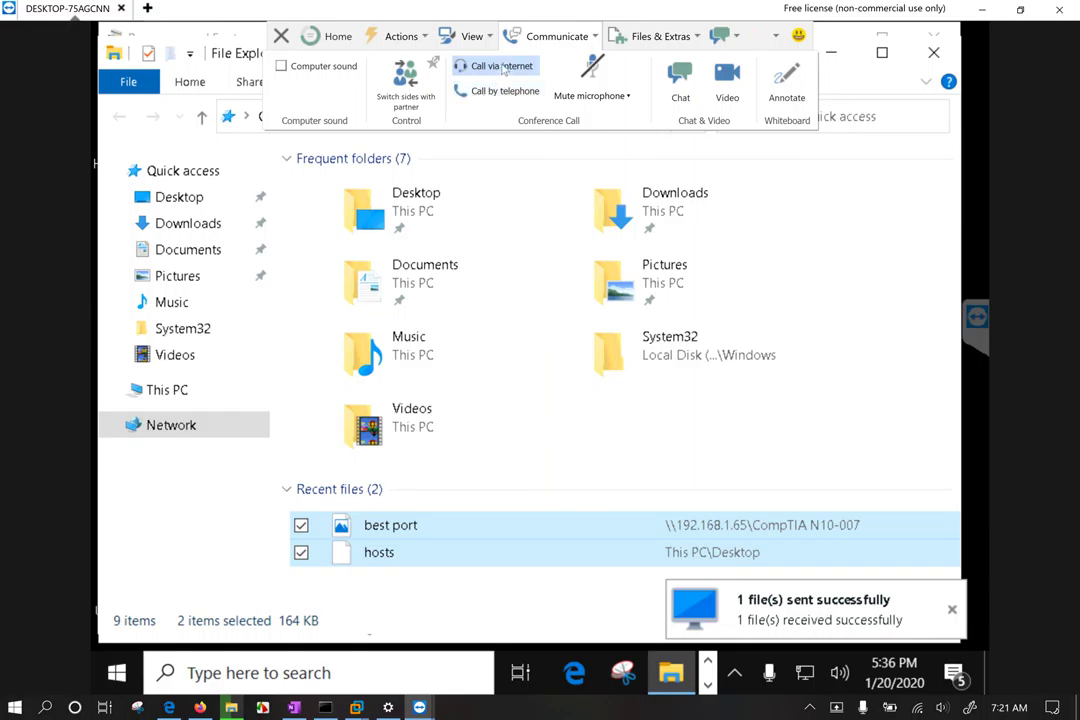
left_click(503, 68)
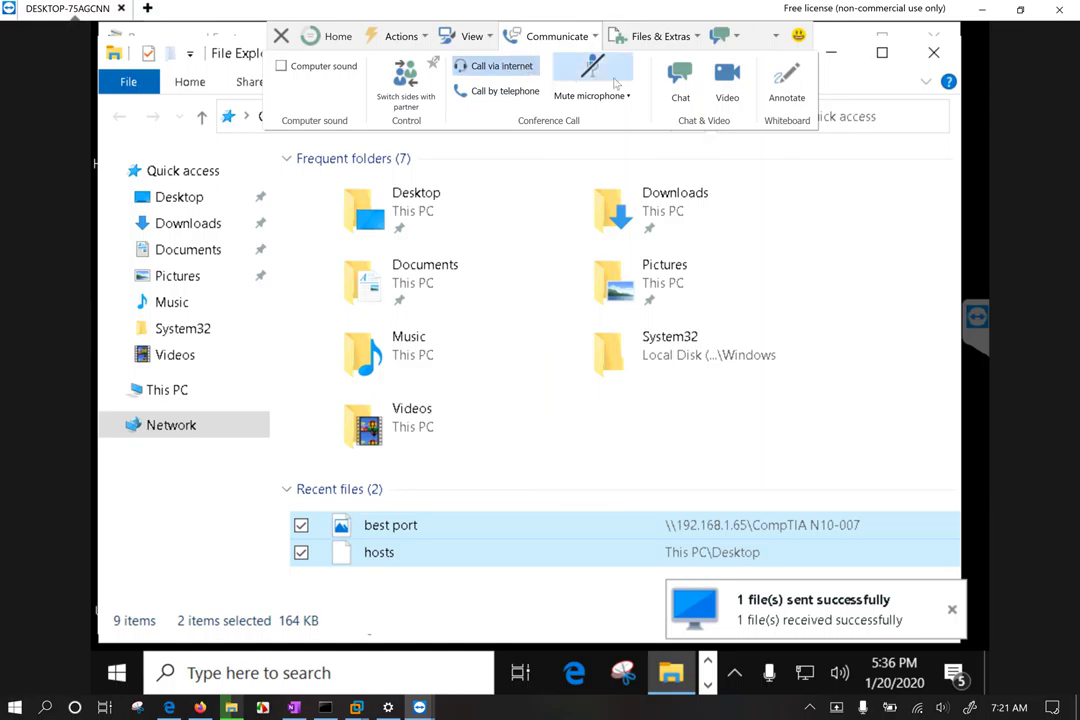
left_click(627, 96)
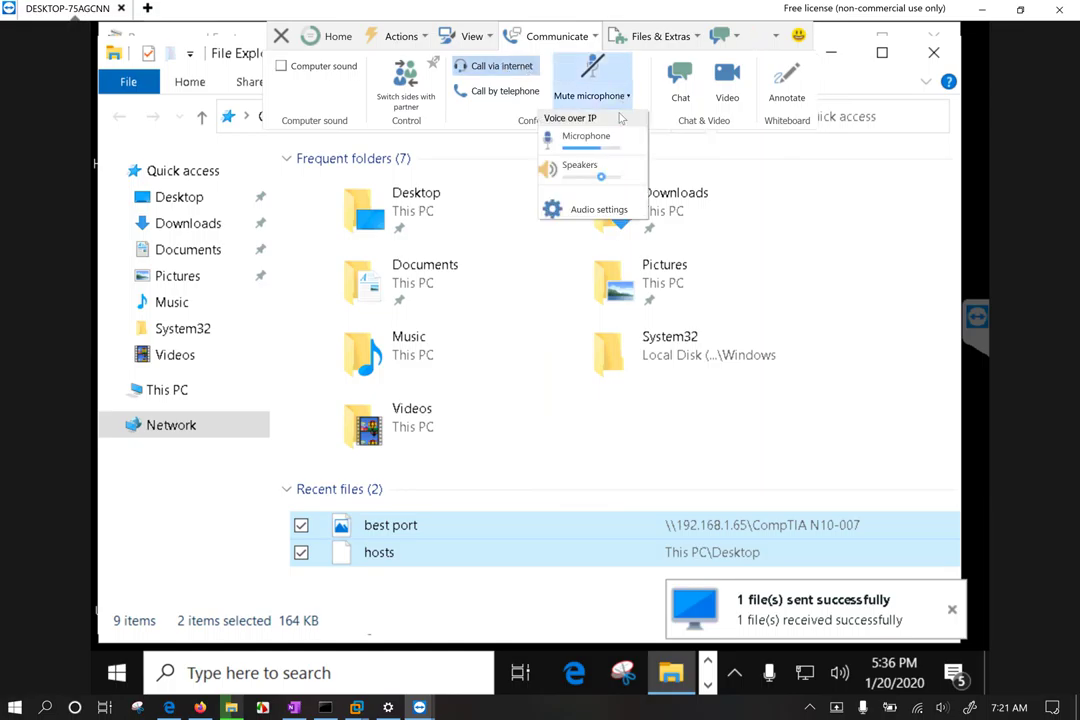
left_click(586, 177)
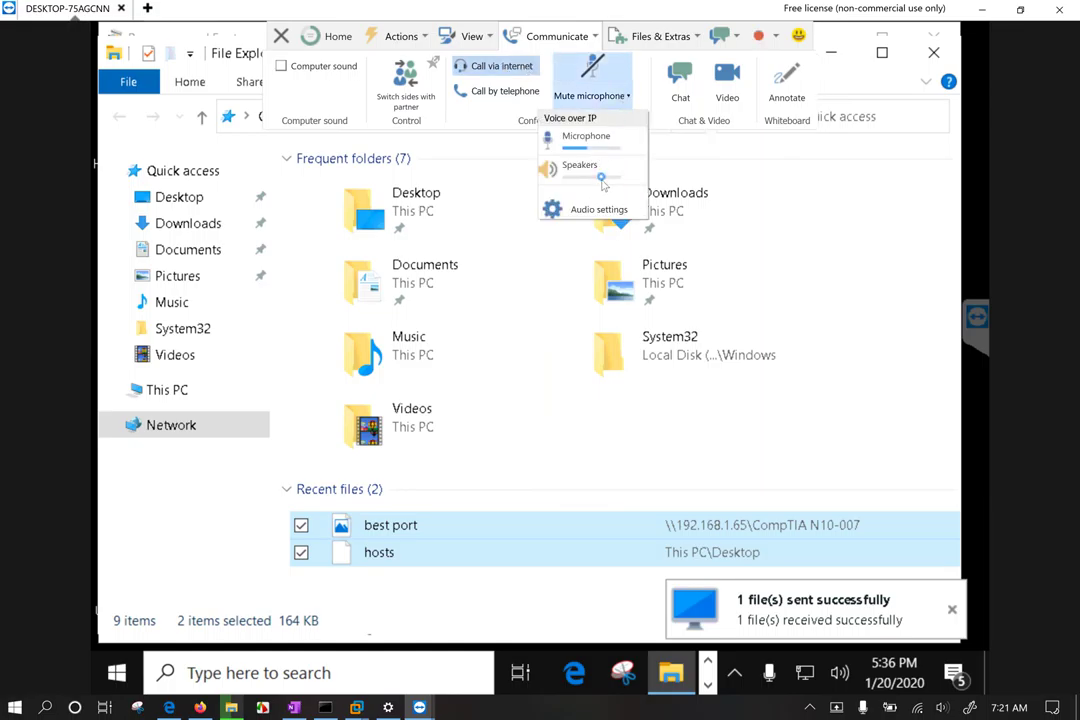
left_click(762, 209)
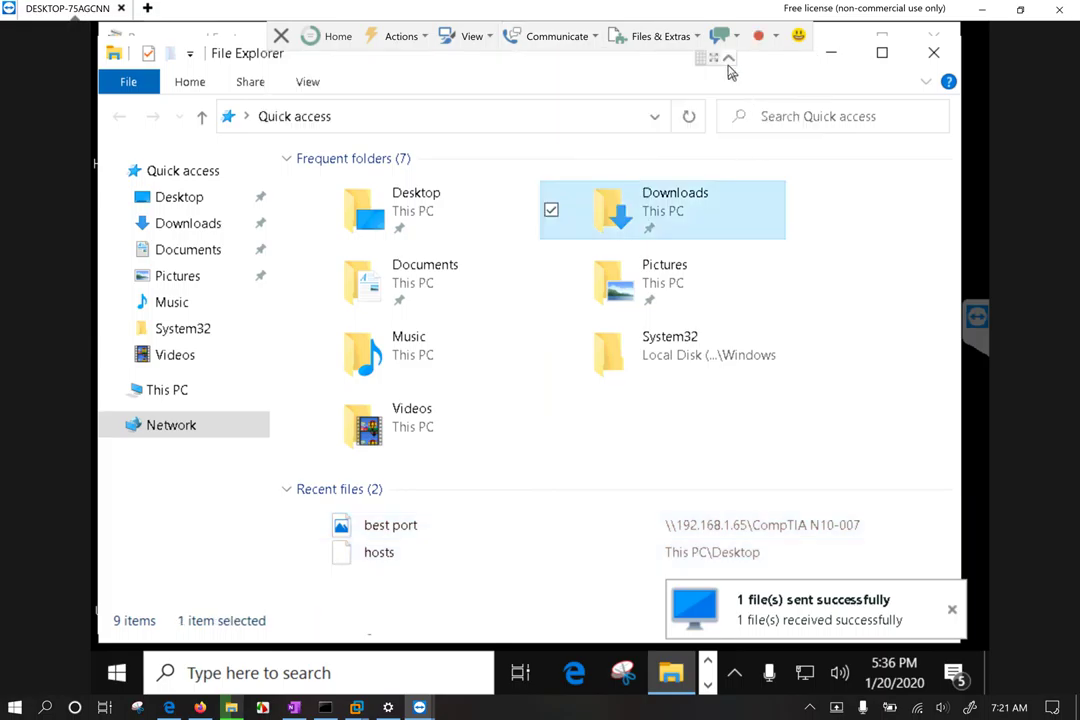
left_click(557, 36)
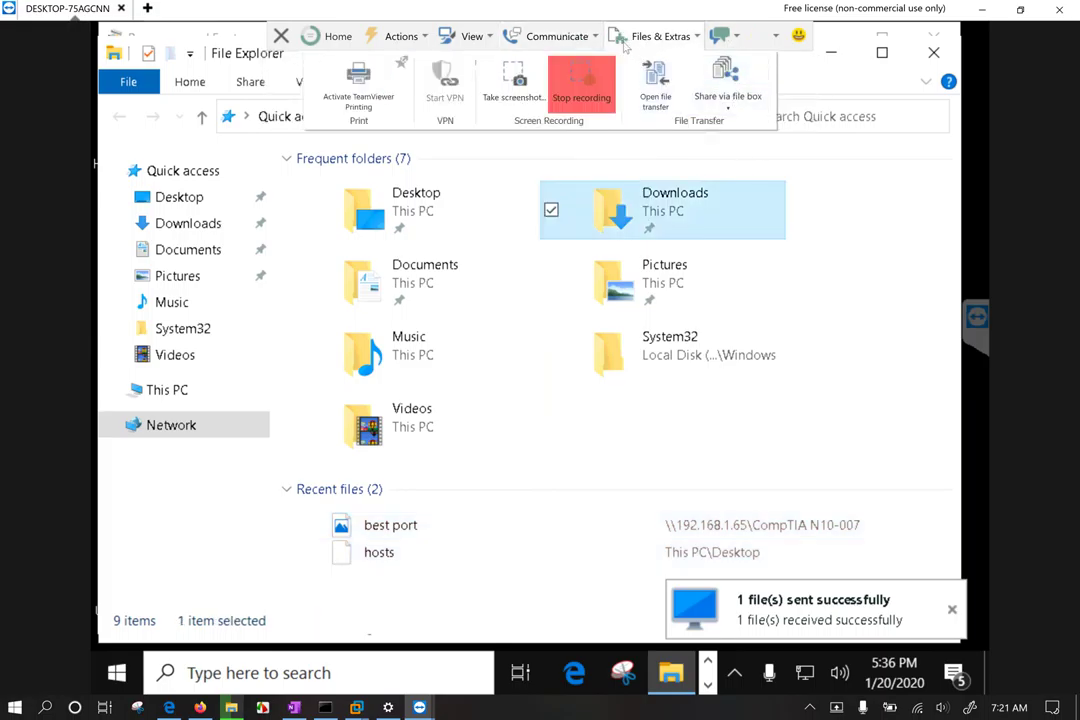
left_click(727, 80)
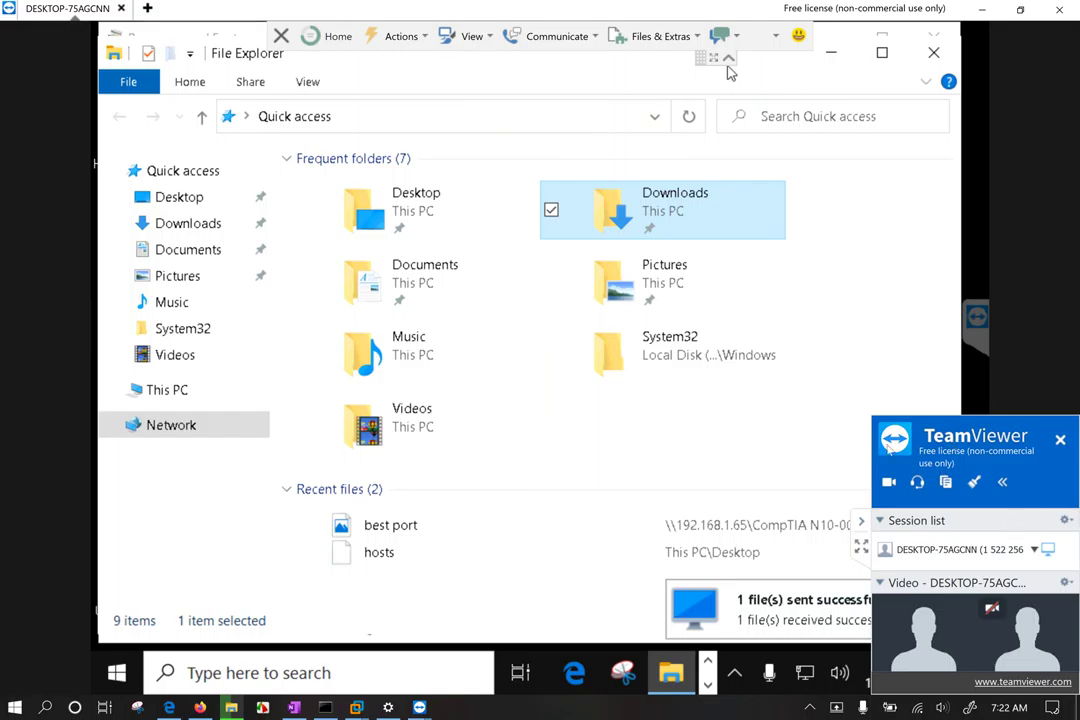
Keep the connection, add the Whiteboard section to the session panel, and close File Explorer.
left_click(1060, 439)
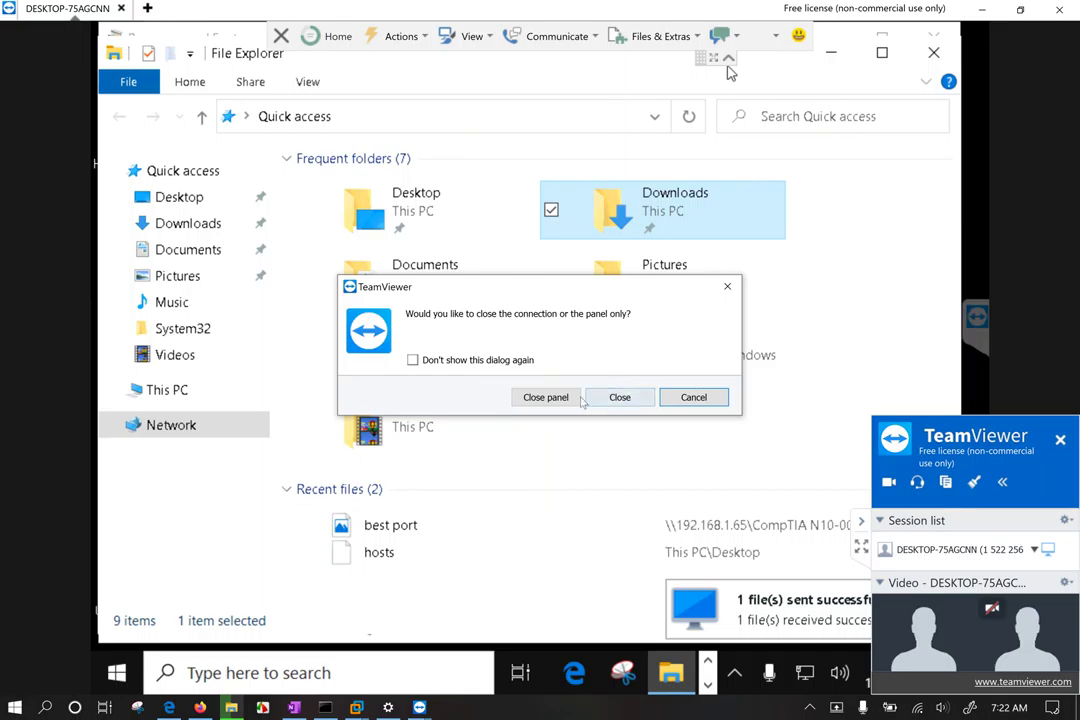
left_click(550, 397)
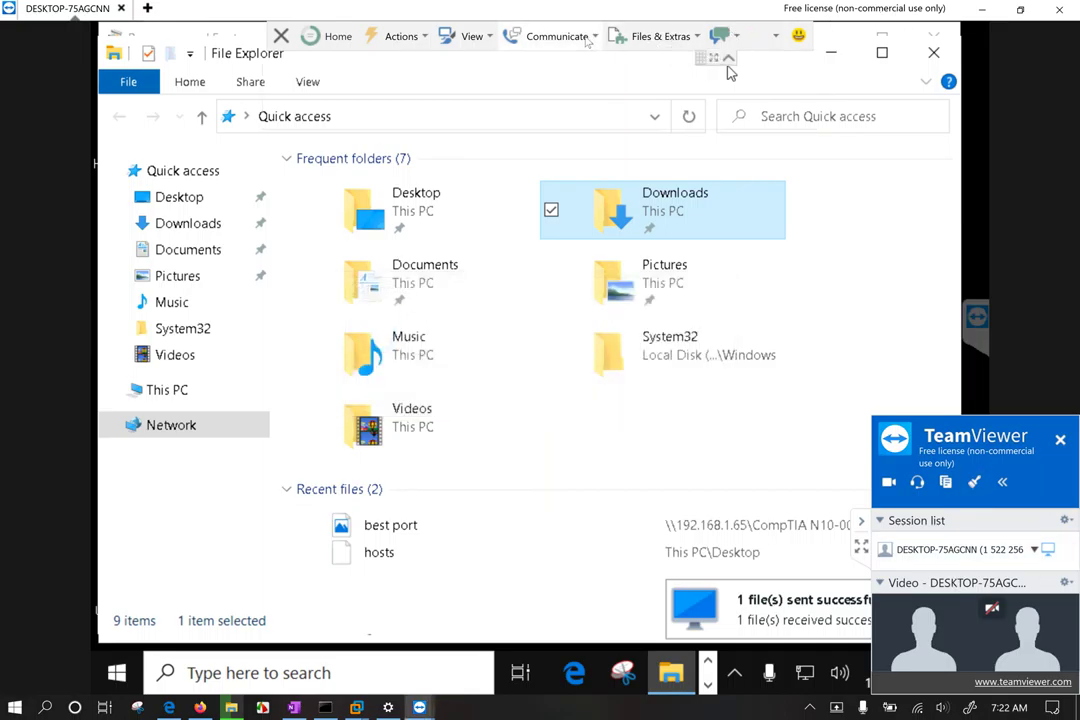
left_click(727, 58)
left_click(728, 62)
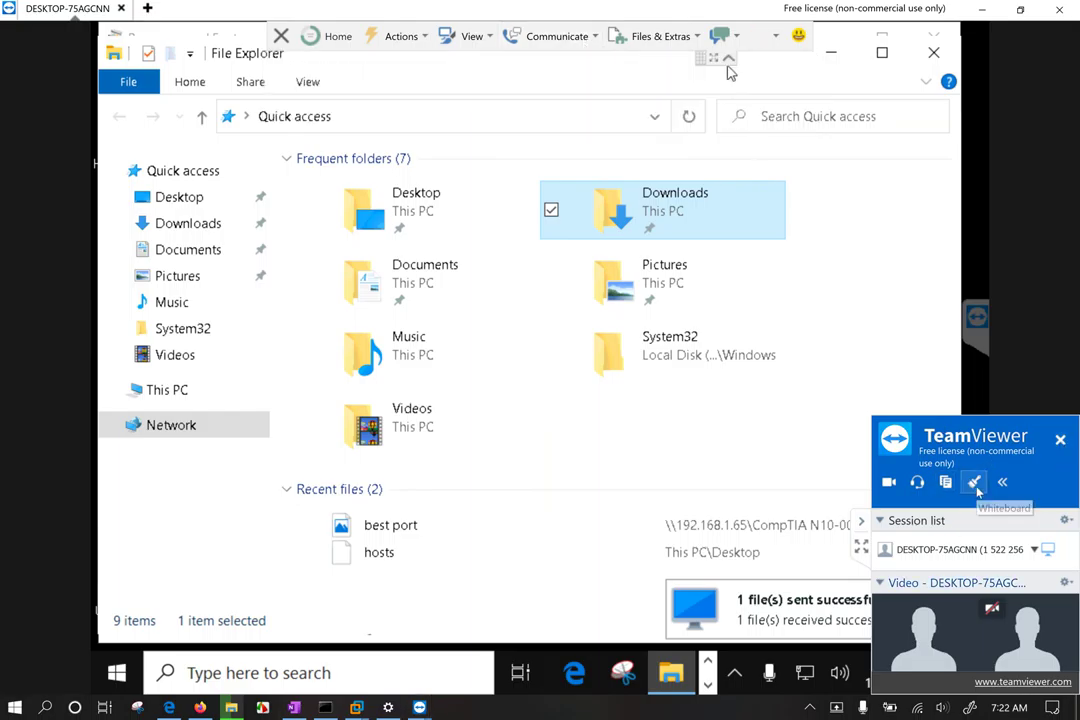
left_click(975, 483)
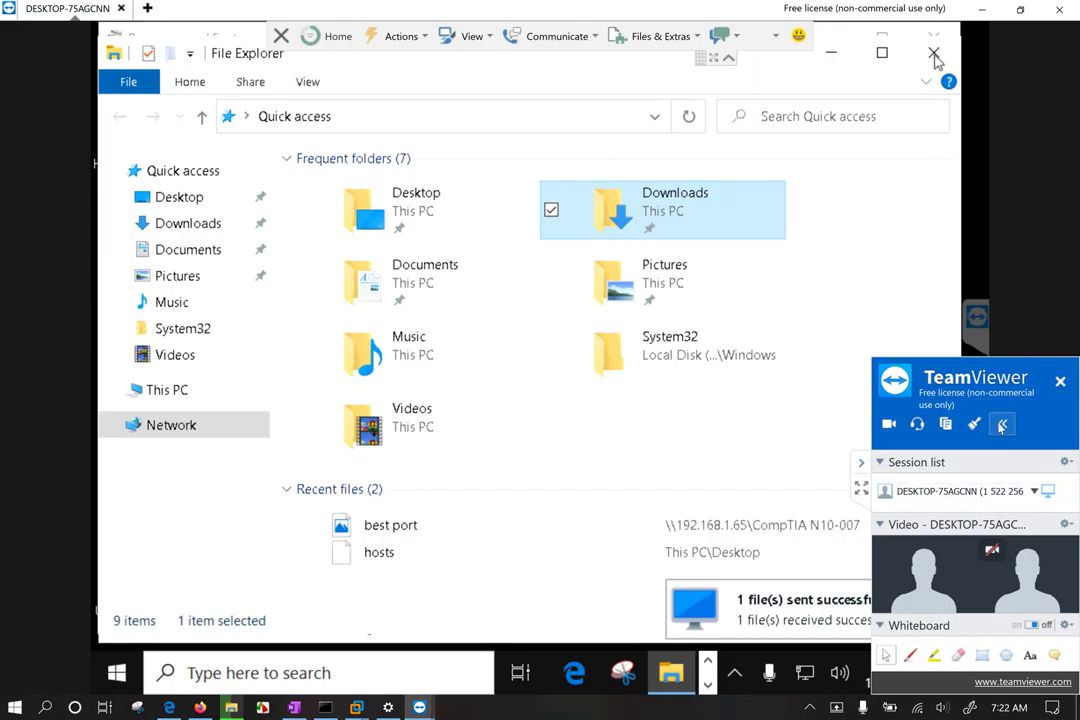
left_click(934, 53)
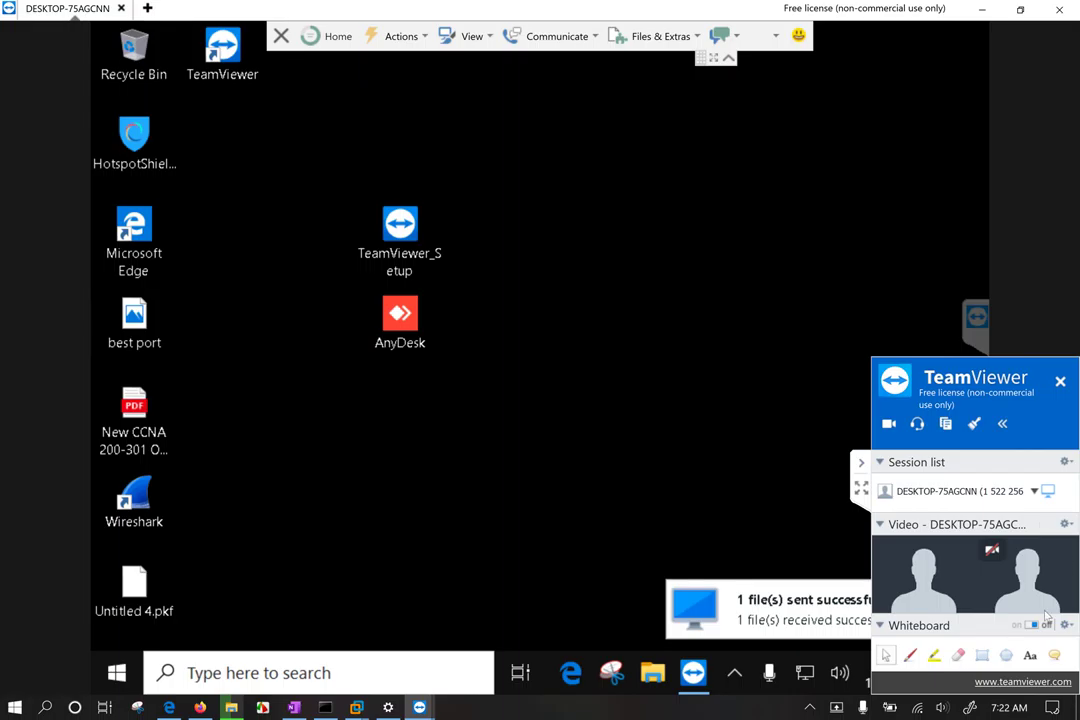
Draw a green highlighter scribble across the remote desktop with the whiteboard pen.
left_click(910, 655)
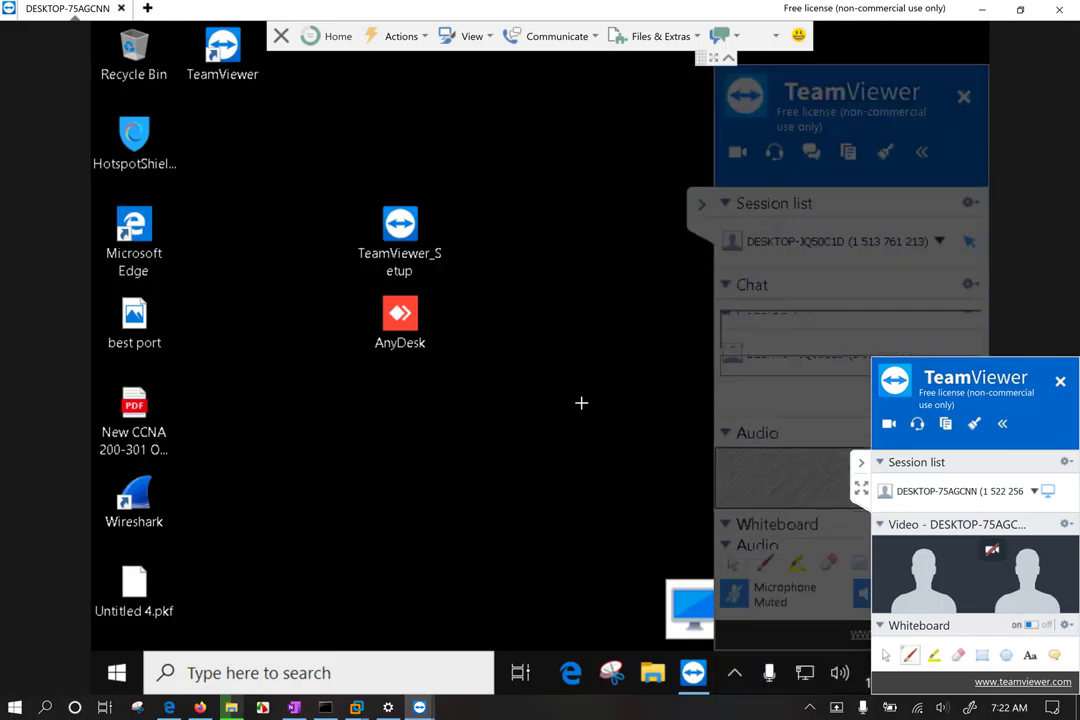
left_click(933, 655)
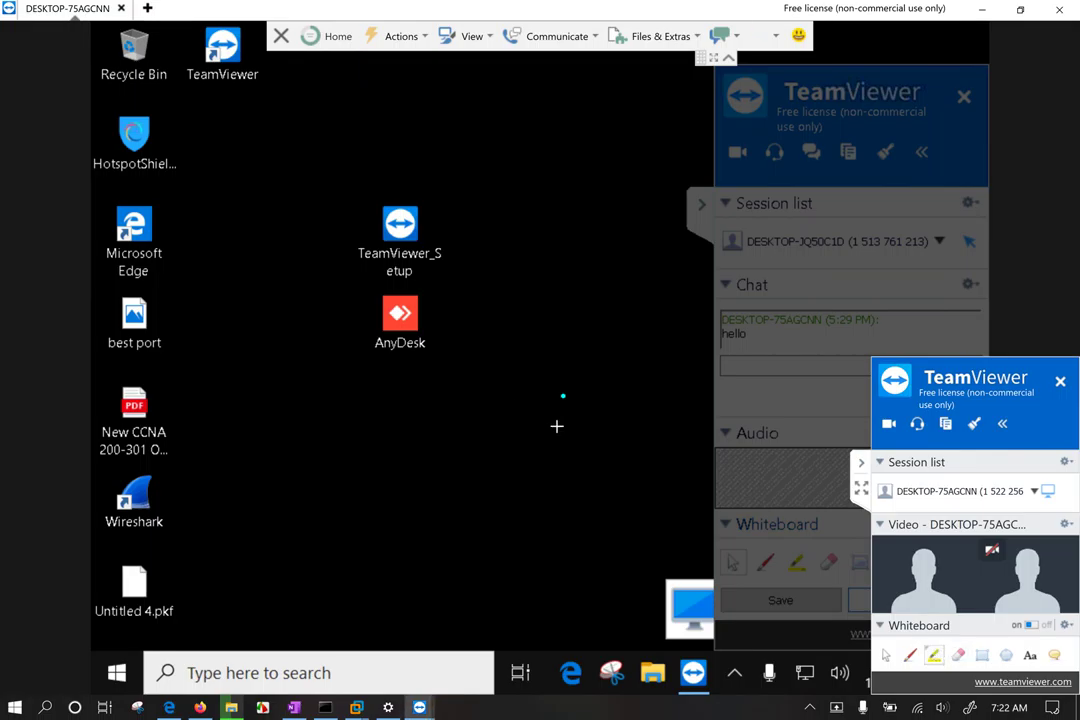
mouse_move(540, 352)
left_mouse_down()
mouse_move(518, 387)
mouse_move(546, 384)
left_mouse_up()
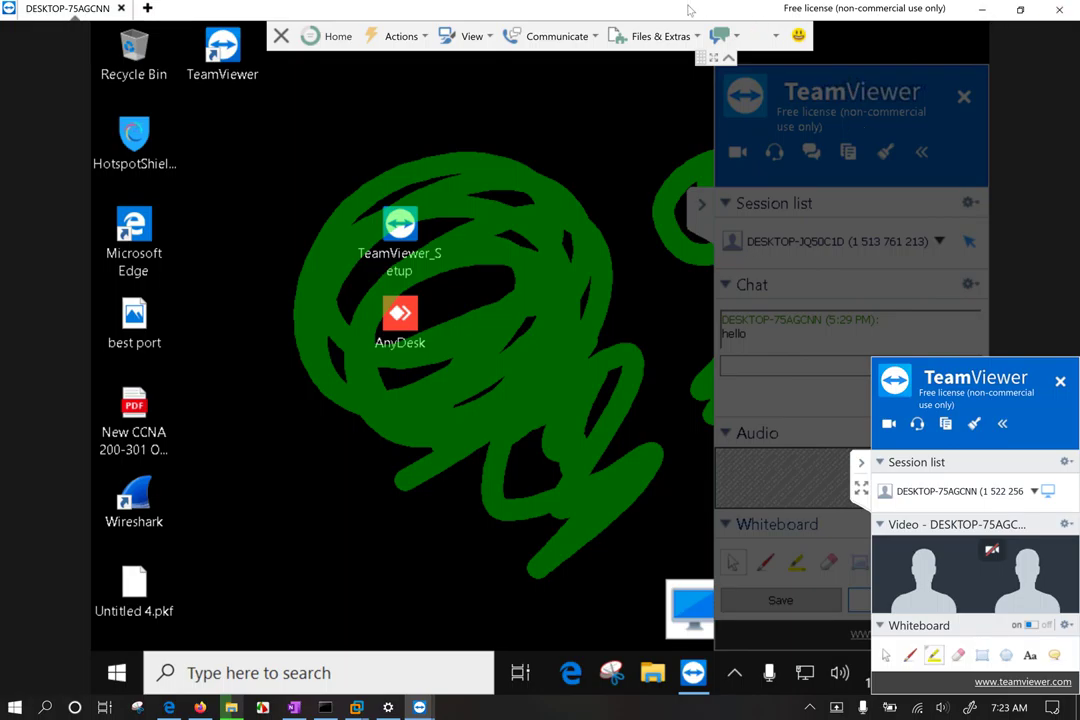
left_click(403, 38)
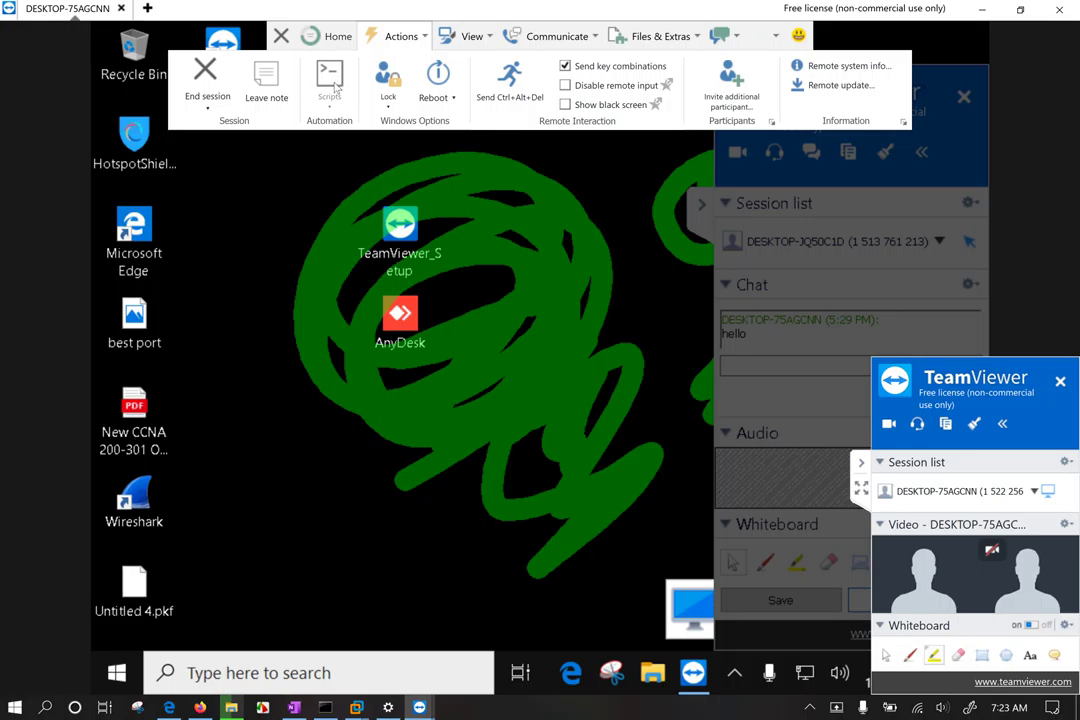
Clear the whiteboard drawing, turn the VM speaker volume to minimum, and minimize VMware.
left_click(199, 105)
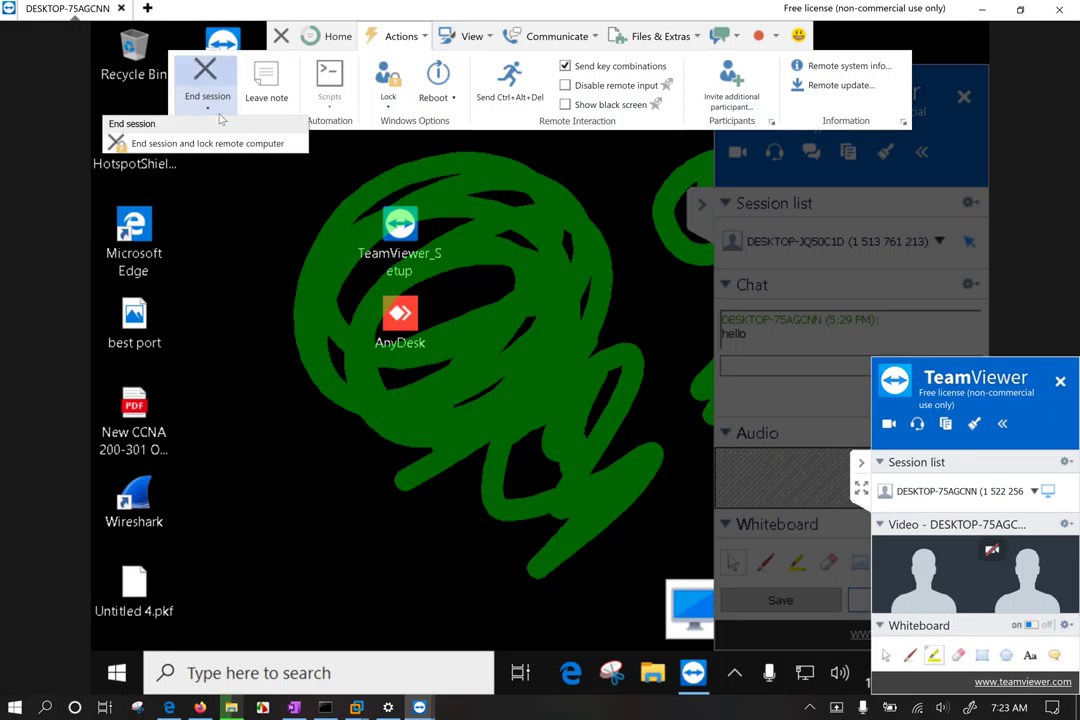
left_click(466, 7)
mouse_move(356, 707)
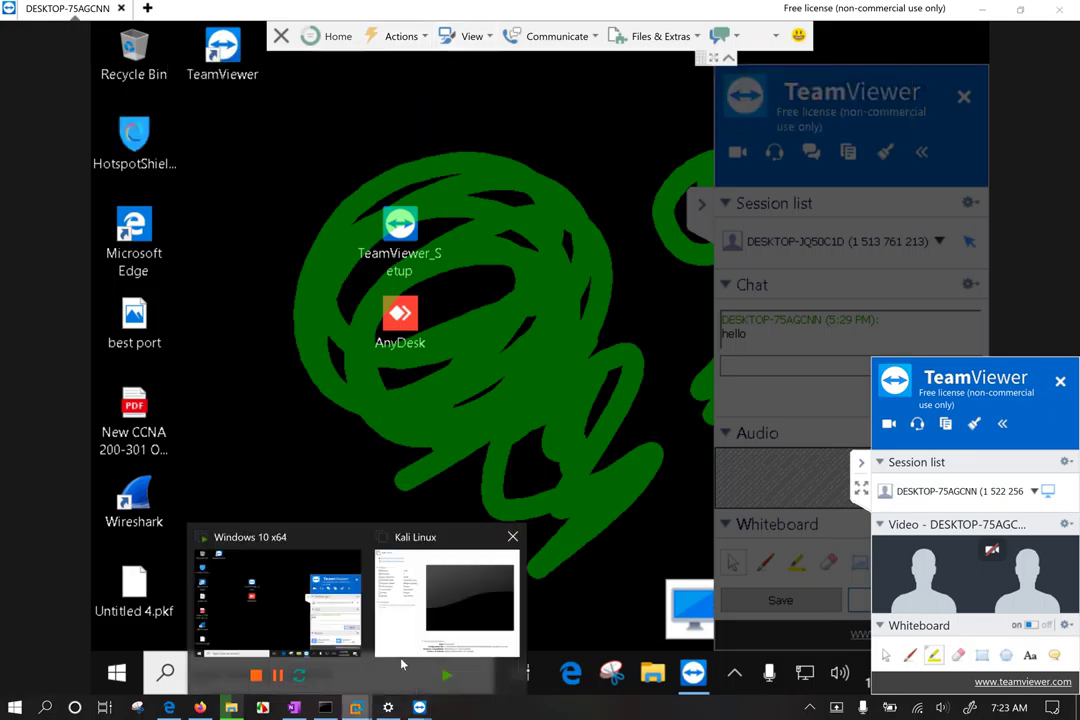
left_click(323, 605)
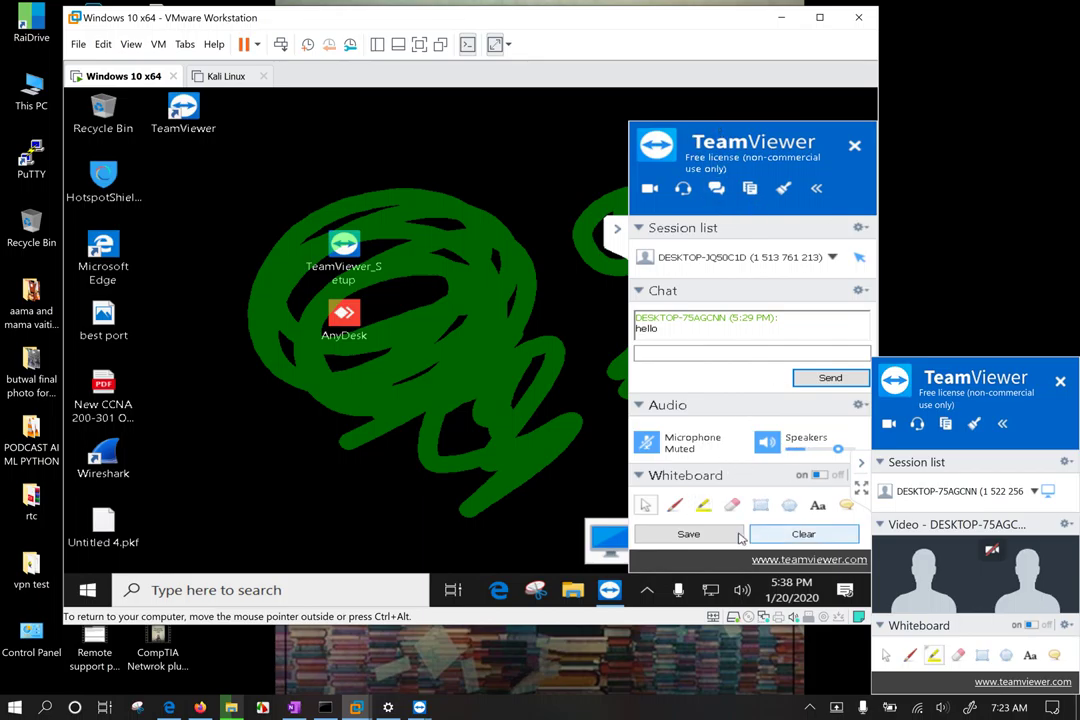
left_click(801, 536)
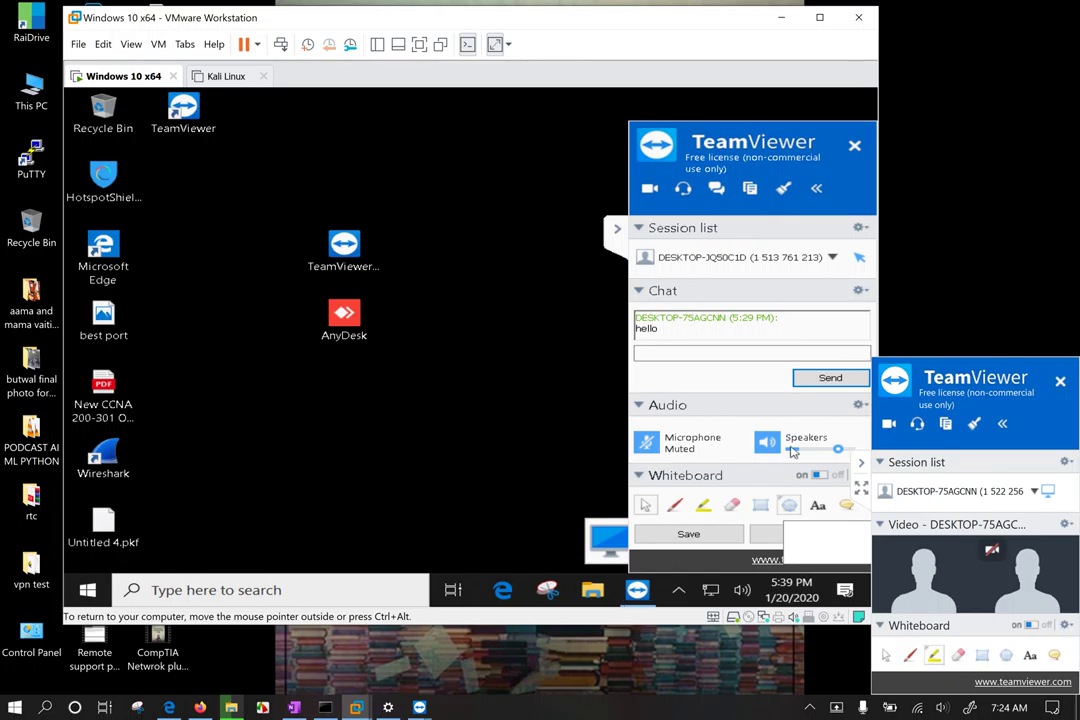
left_click_drag(838, 449, 790, 452)
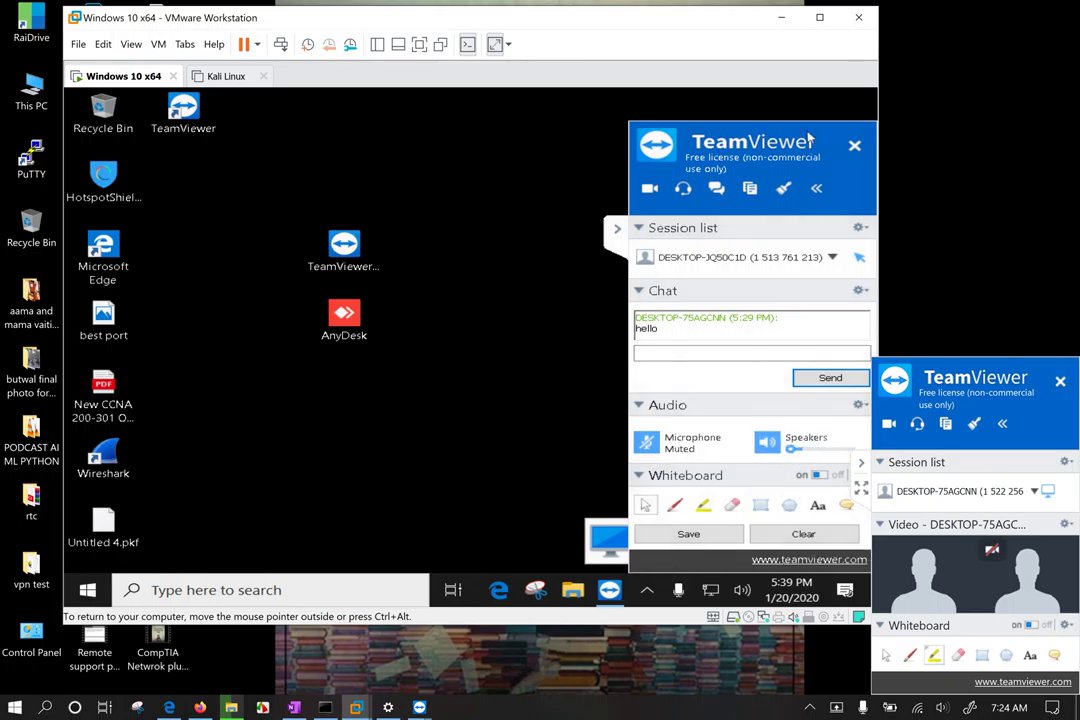
left_click(786, 12)
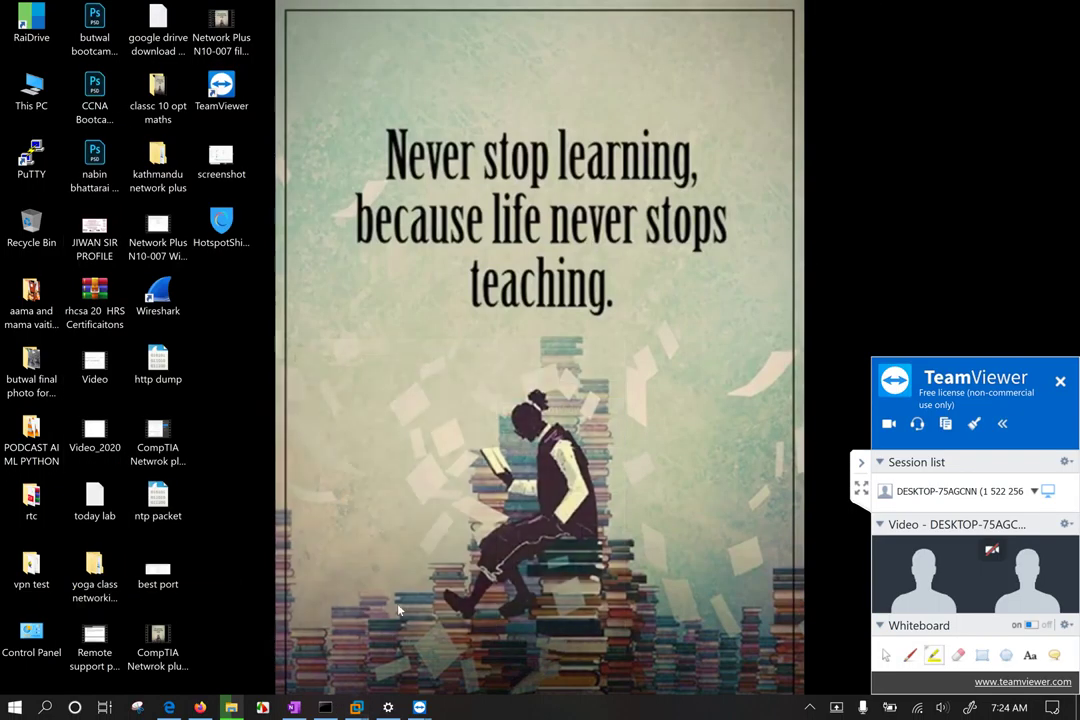
Try Best fit, Original and Scaled views, ending on Scaled with Optimize quality.
mouse_move(418, 708)
left_click(485, 620)
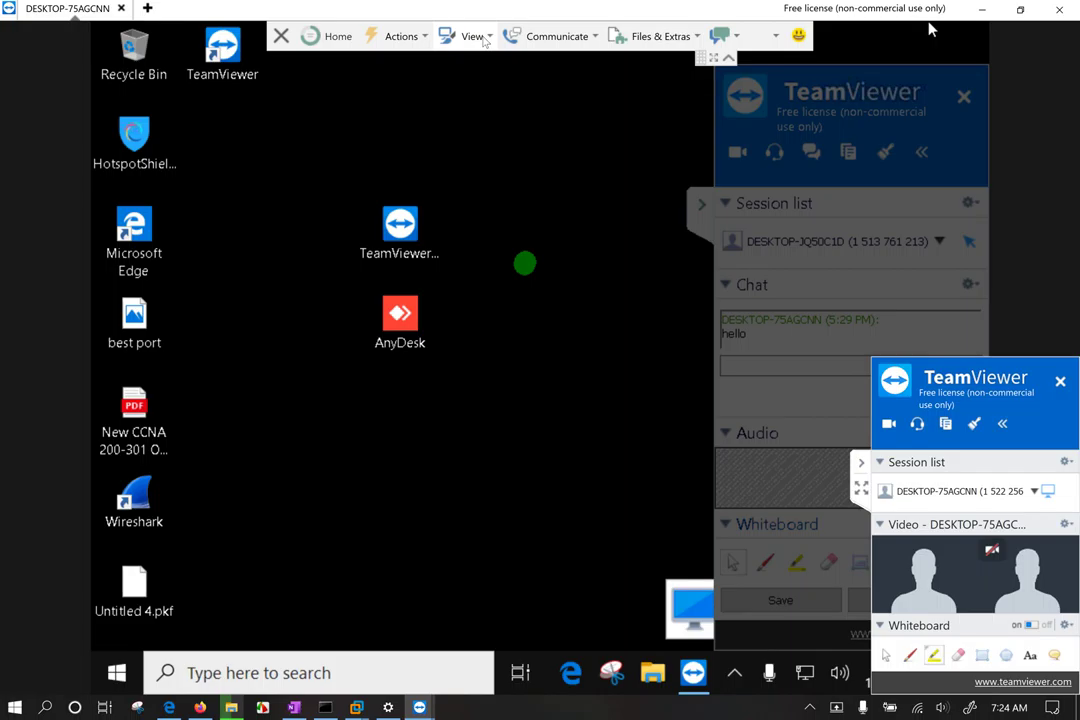
left_click(483, 38)
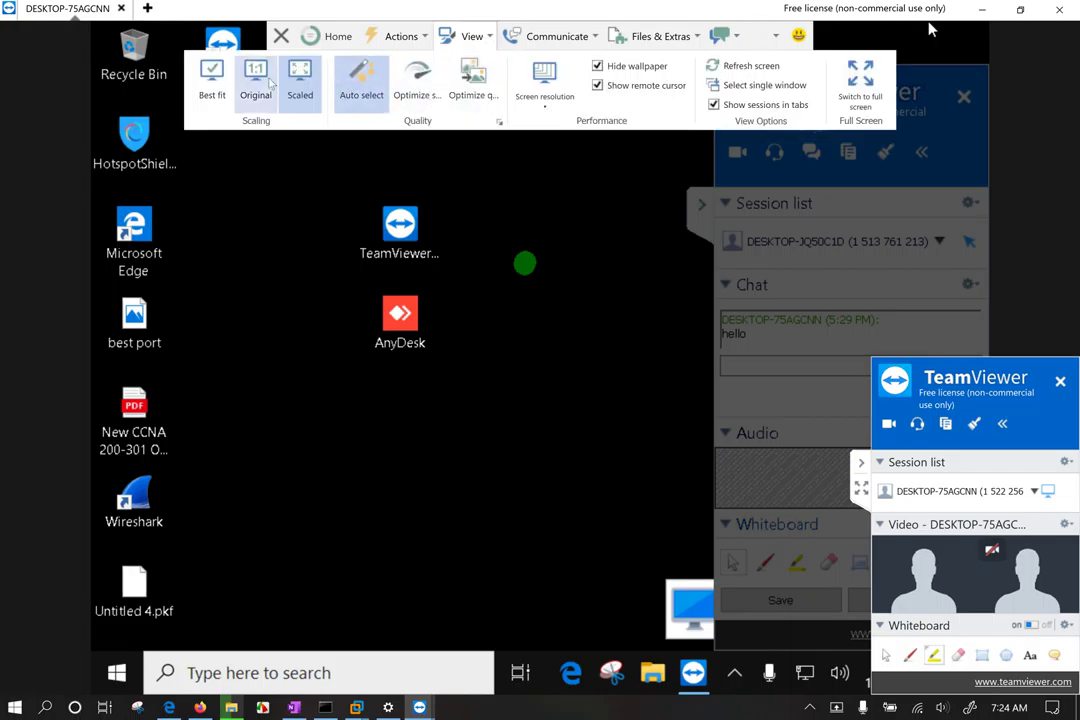
left_click(212, 80)
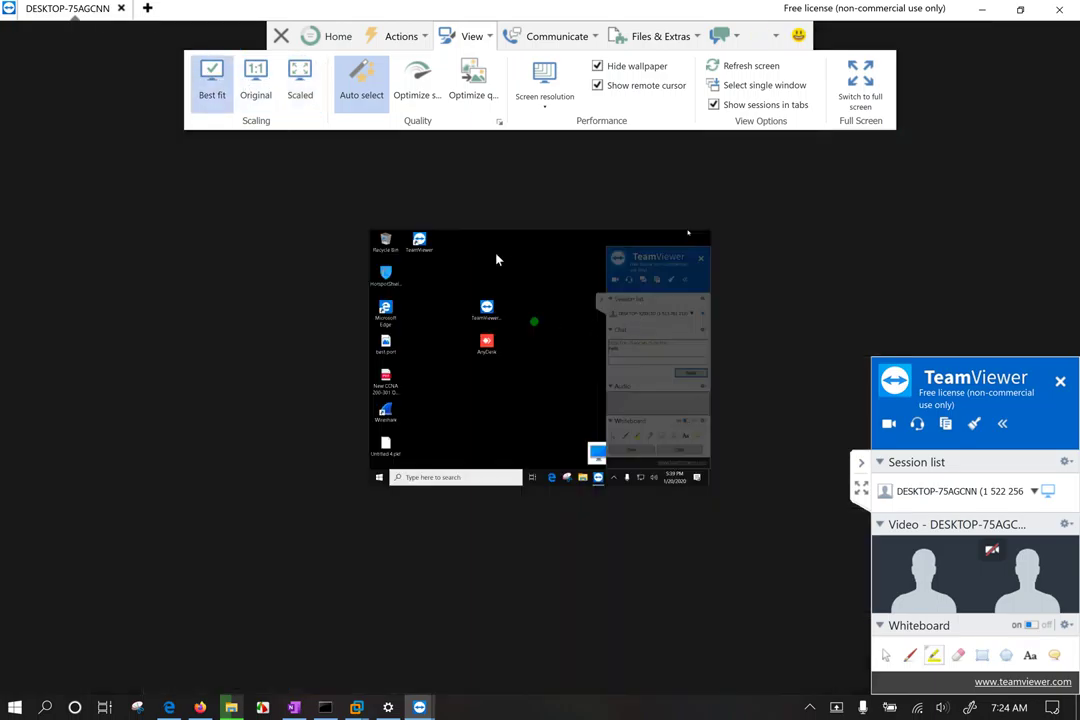
left_click(252, 80)
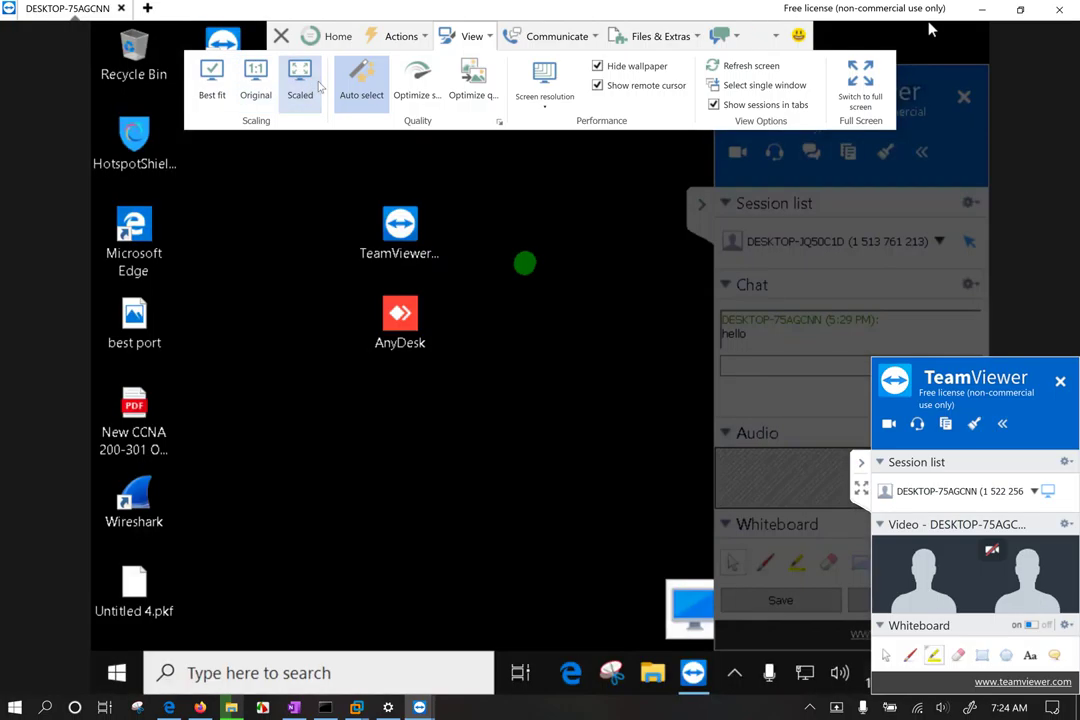
left_click(319, 87)
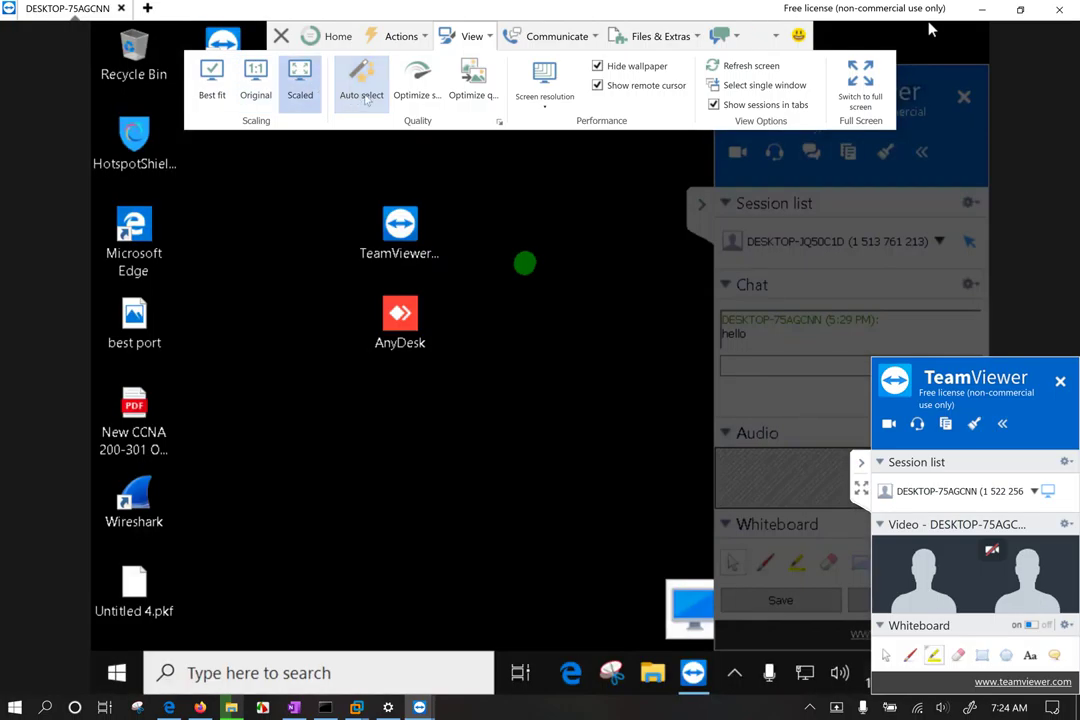
left_click(472, 80)
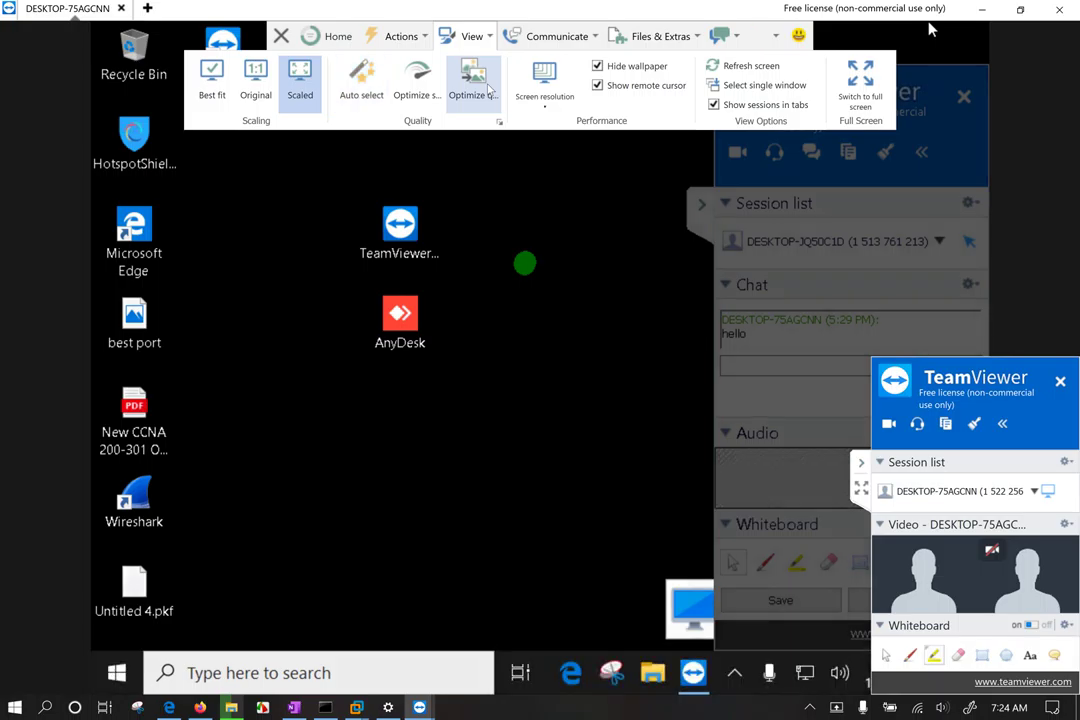
Check the screen resolution list, then switch to full screen and back.
left_click(553, 110)
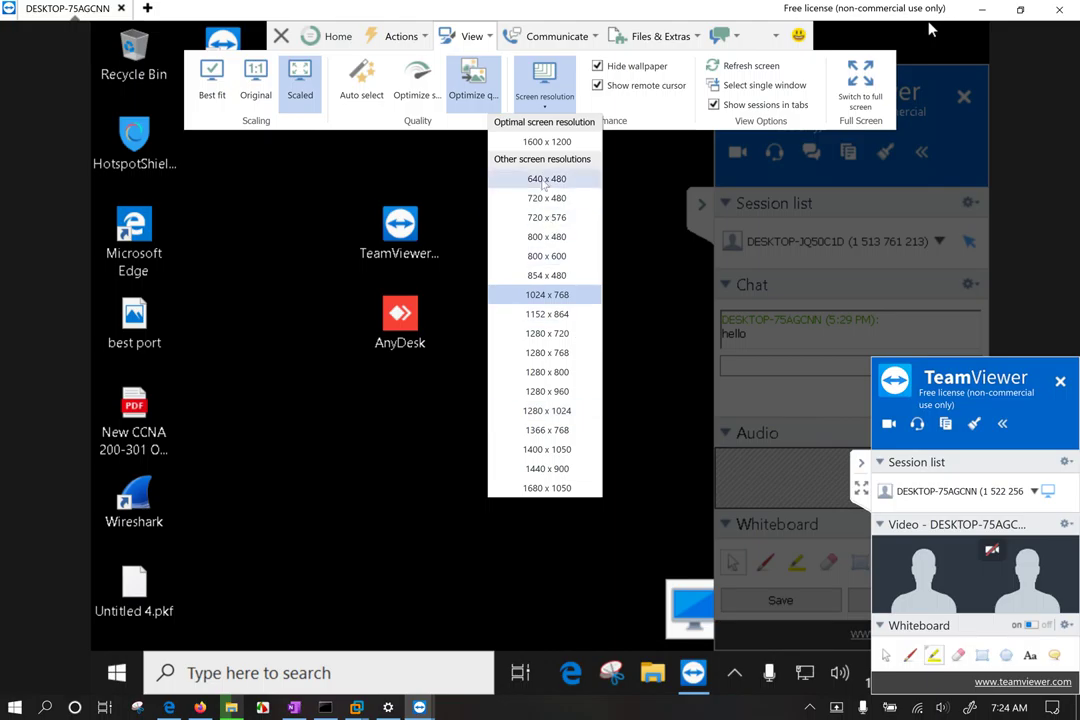
left_click(556, 100)
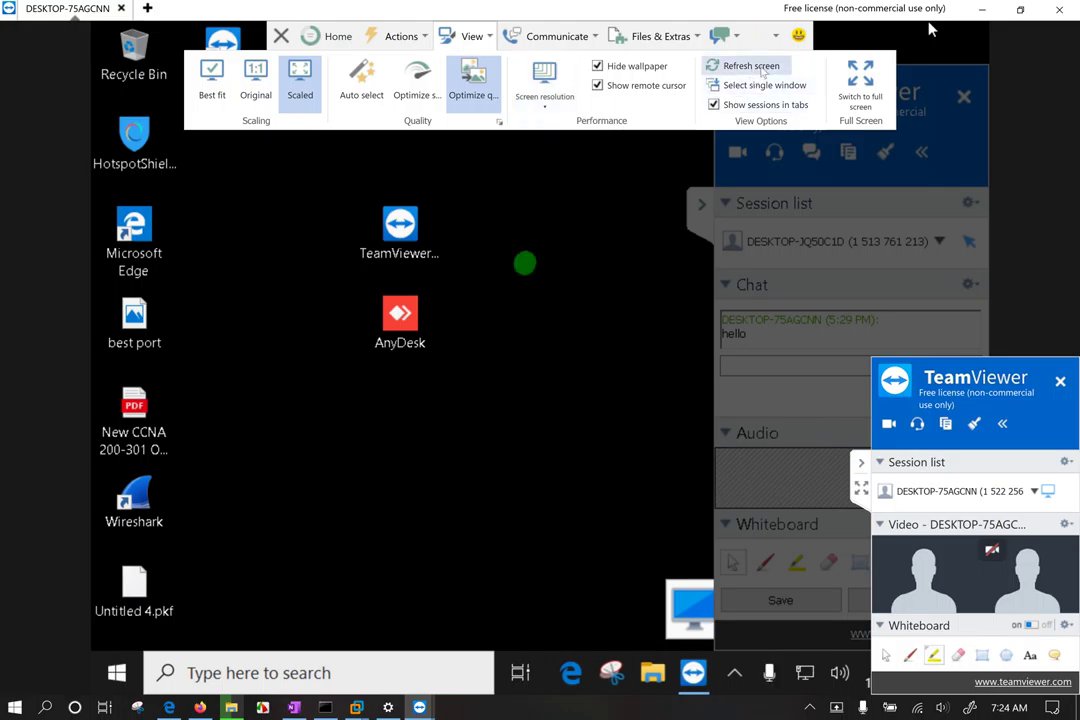
left_click(860, 85)
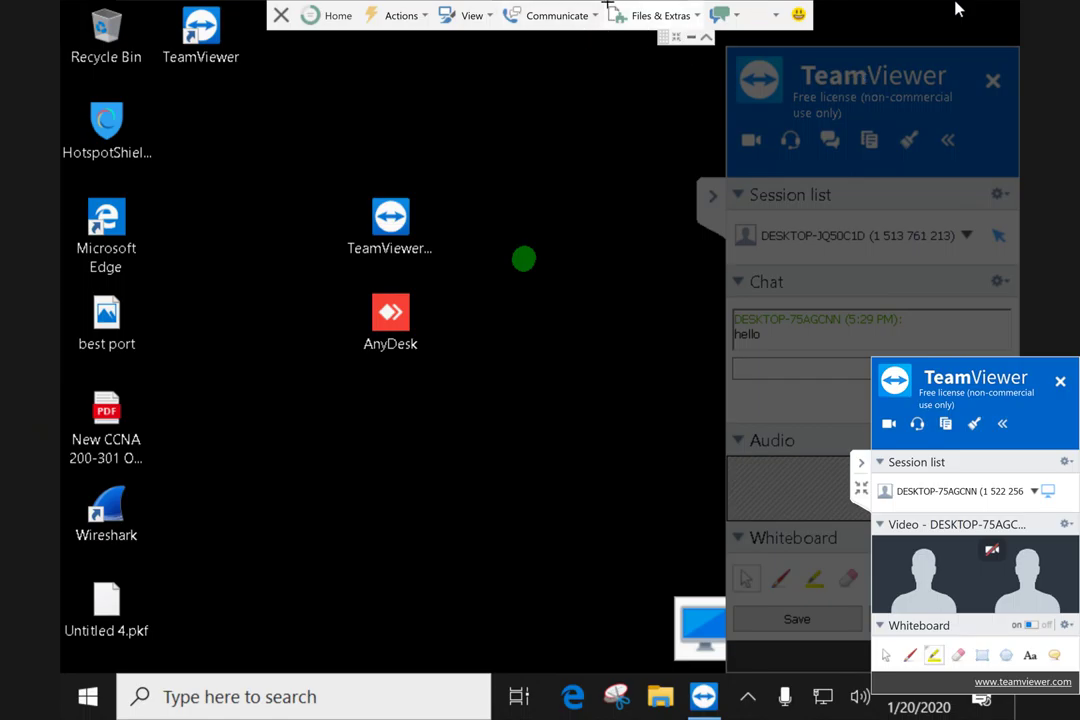
left_click(677, 38)
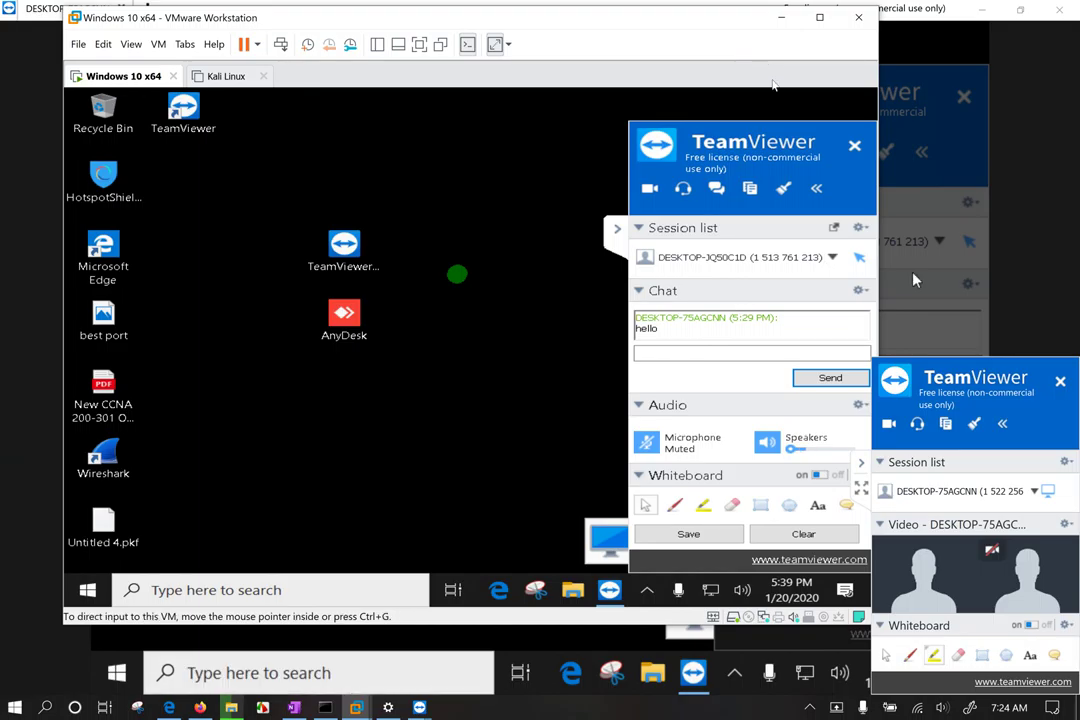
Minimize the VMware window and dismiss the connection options menu in the session panel.
left_click(781, 17)
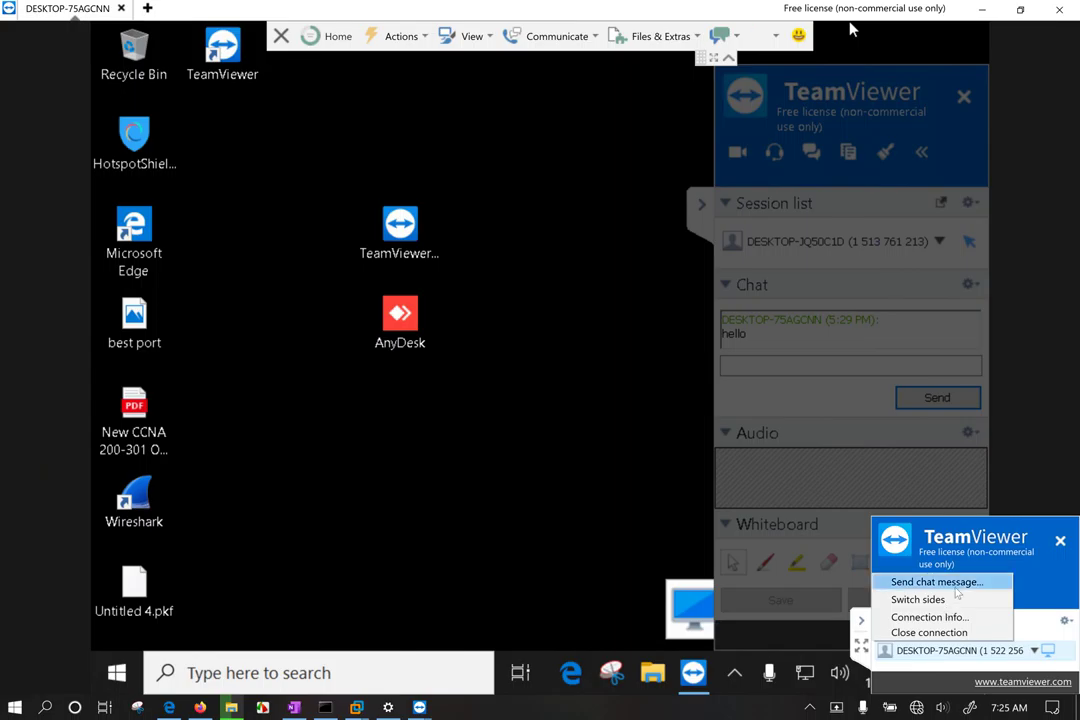
left_click(1044, 590)
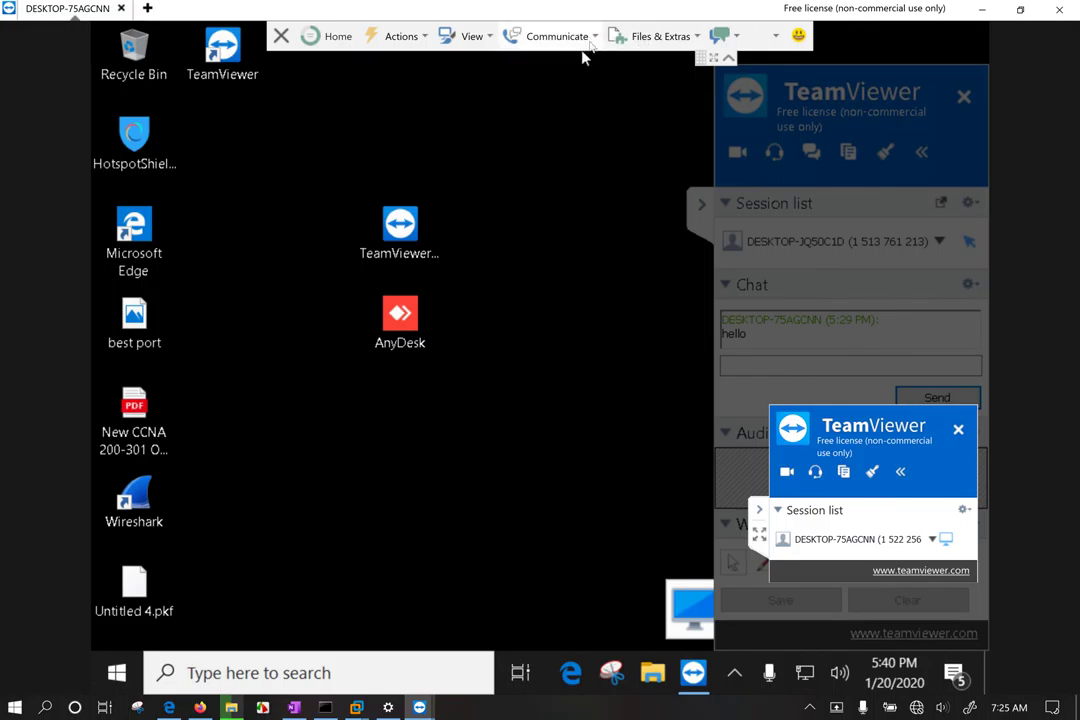
Stop the session recording so the Save As dialog appears.
left_click(582, 42)
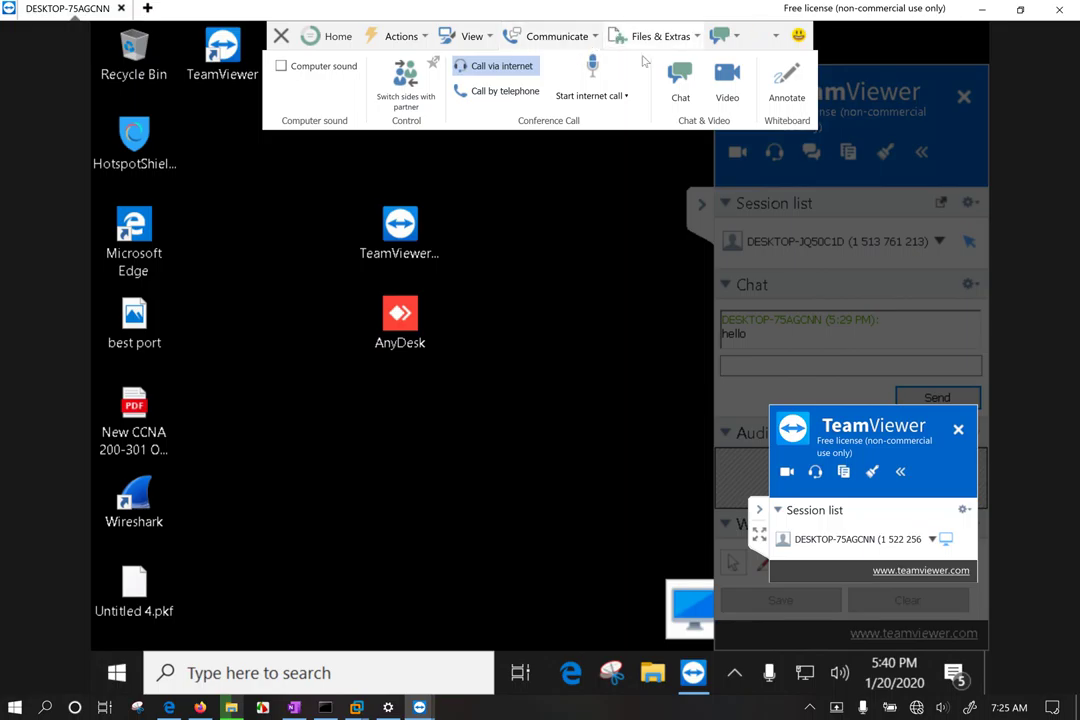
left_click(655, 36)
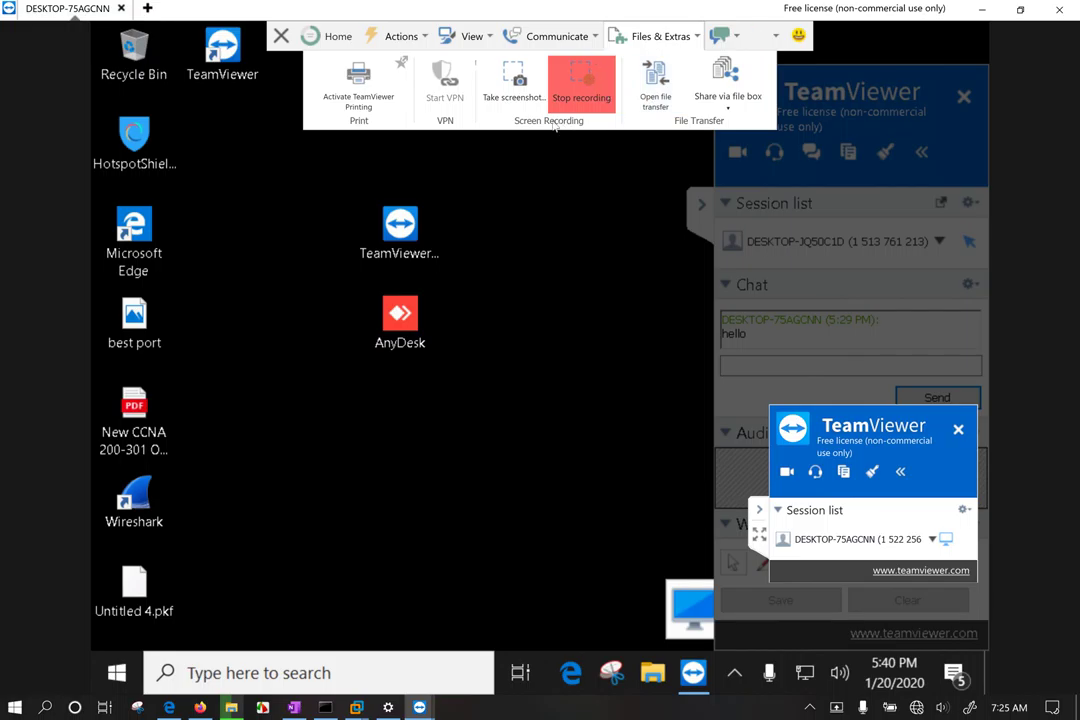
left_click(590, 82)
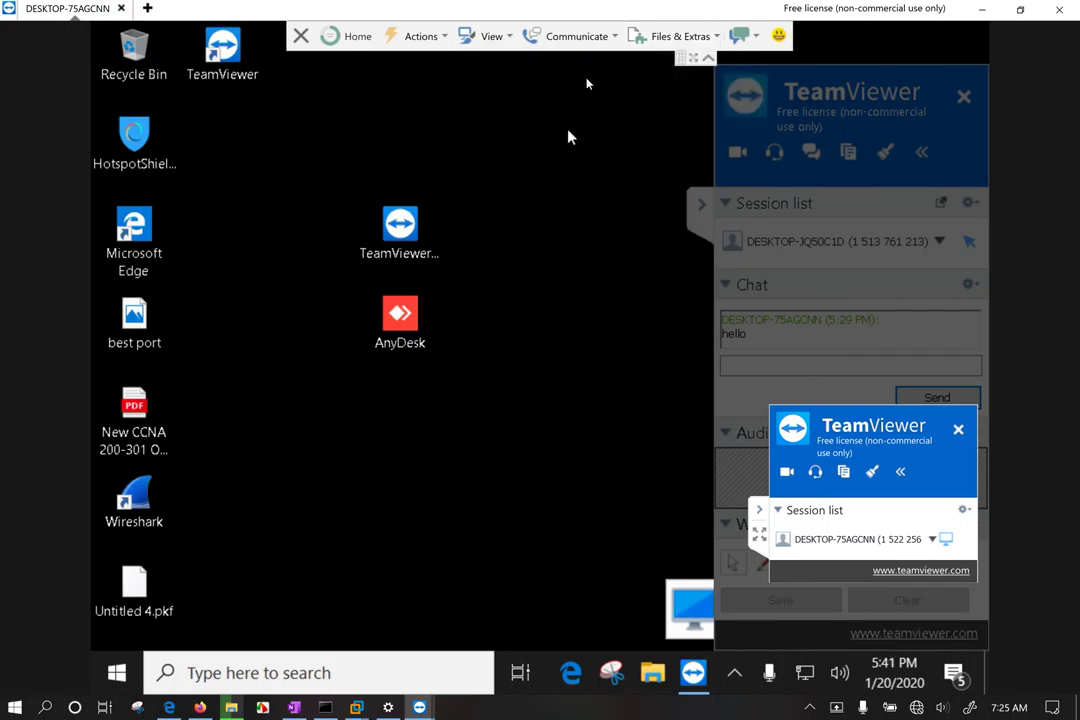
left_click_drag(240, 18, 252, 24)
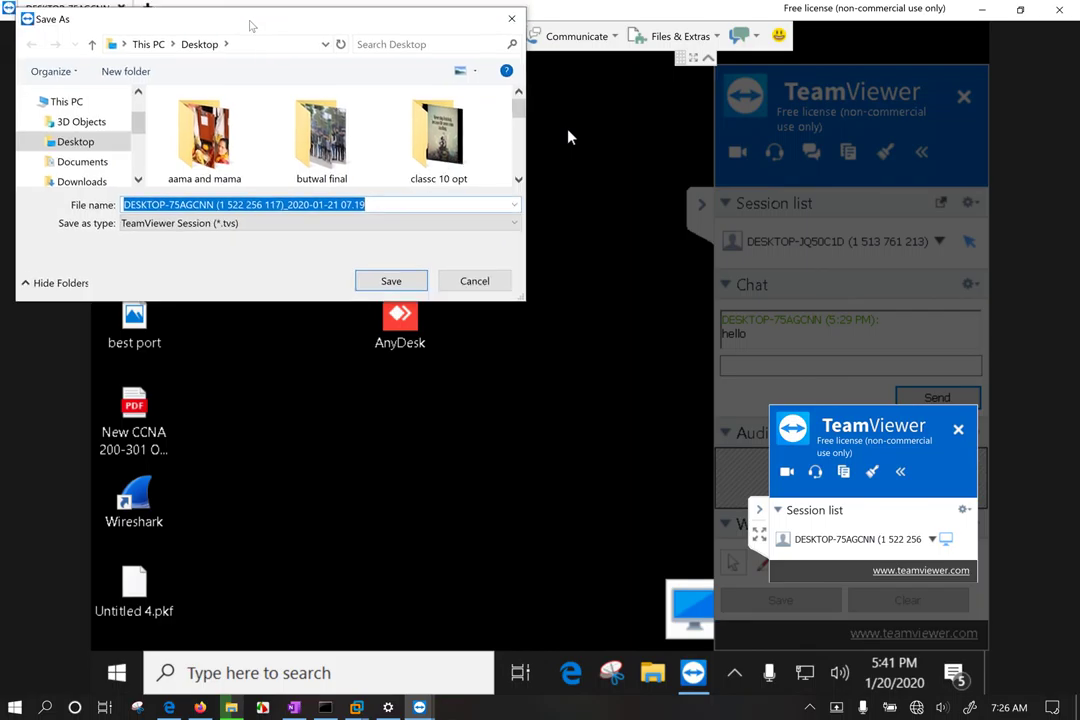
Save the recording to the Desktop as 'teamviewer support record' (.tvs).
left_click(369, 204)
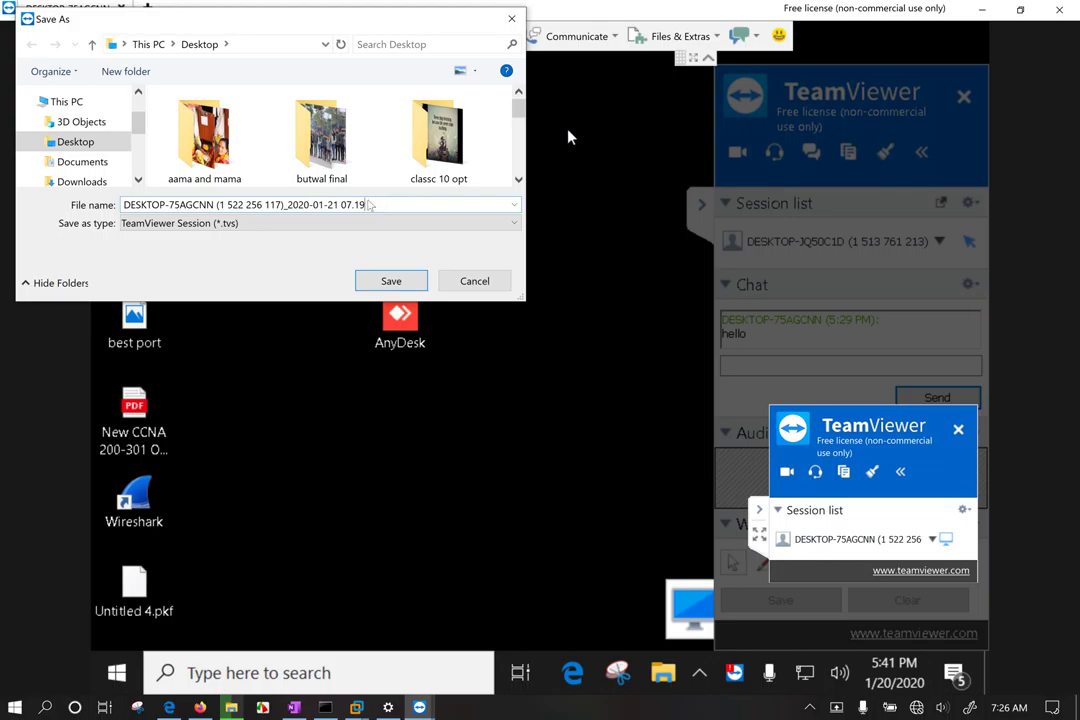
key("ctrl+a")
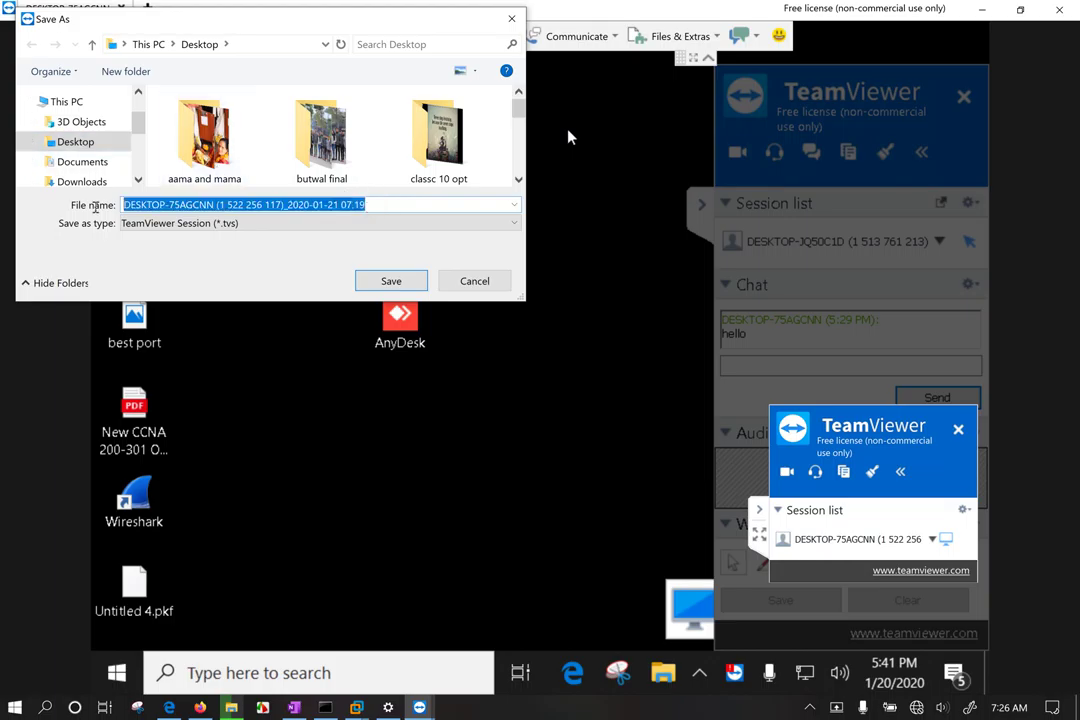
type("te")
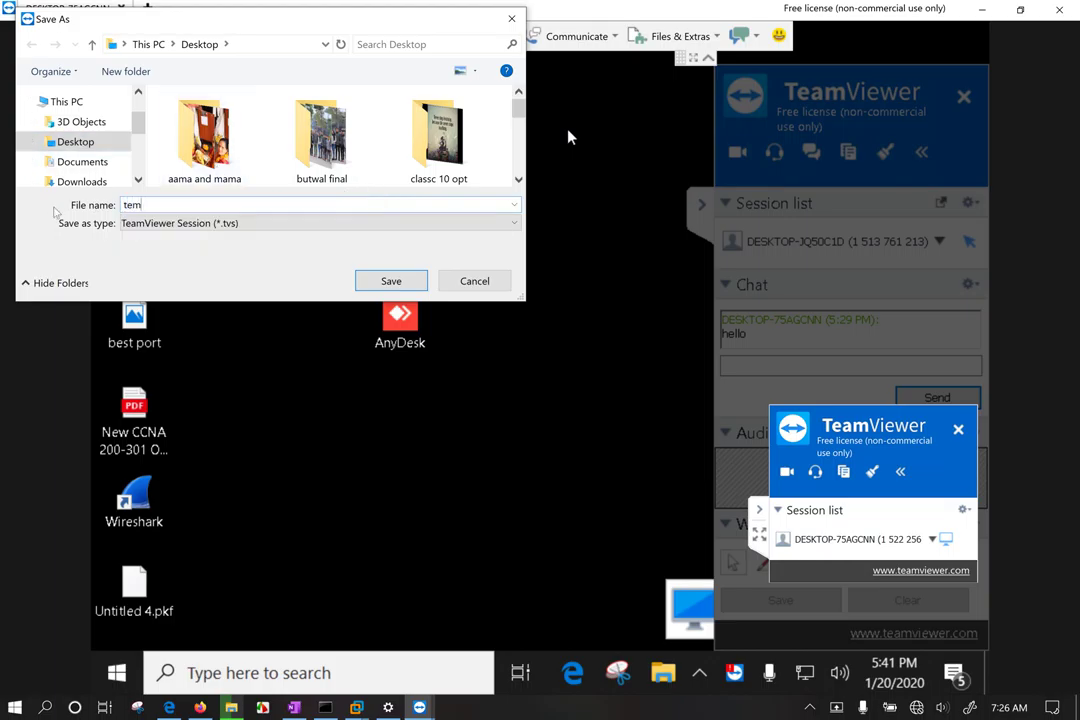
type("am")
type("view")
key("BackSpace")
type("ewer")
type(" se")
type("support record")
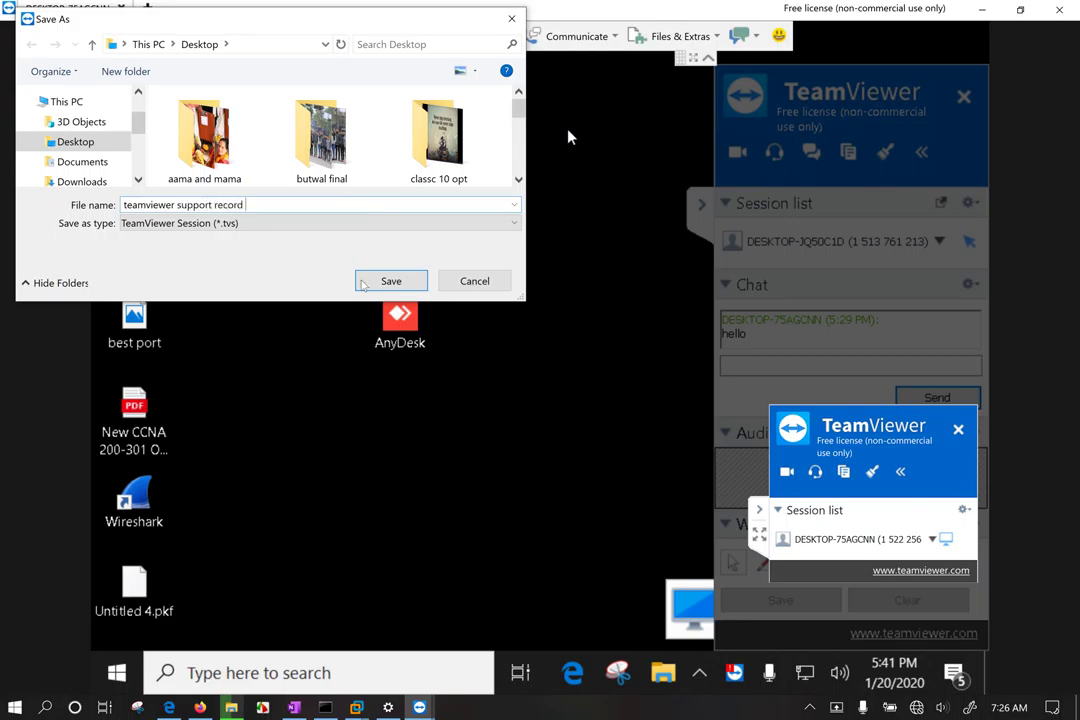
key("Return")
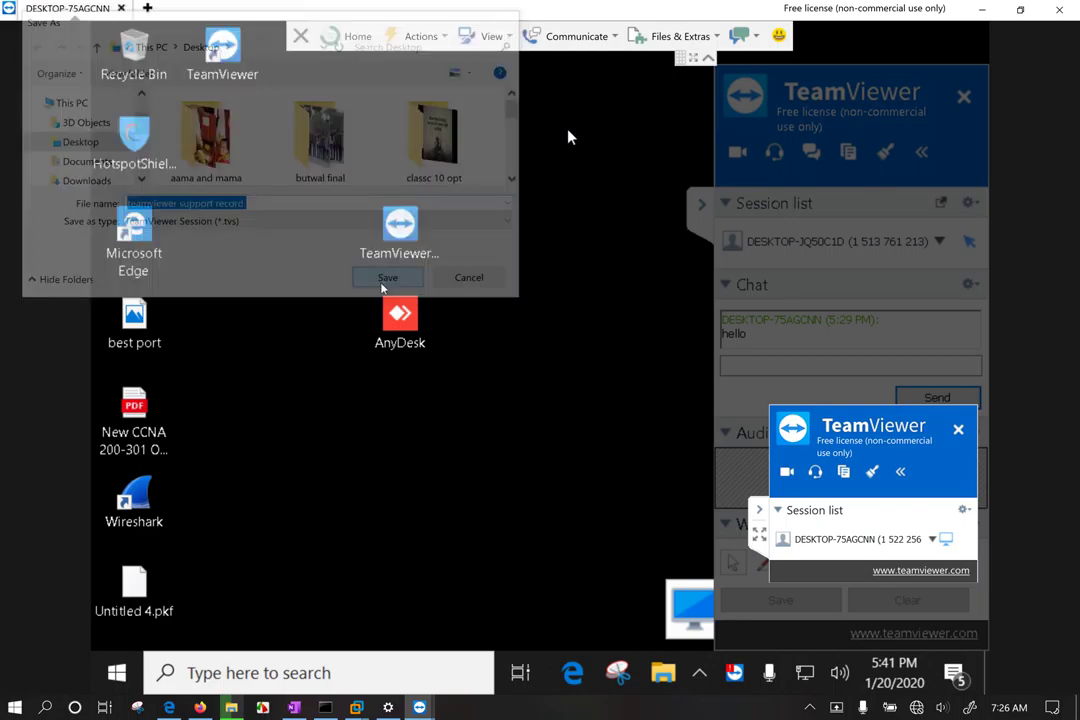
Close the remote session and TeamViewer, then play back teamviewer support record from the desktop.
left_click(1075, 11)
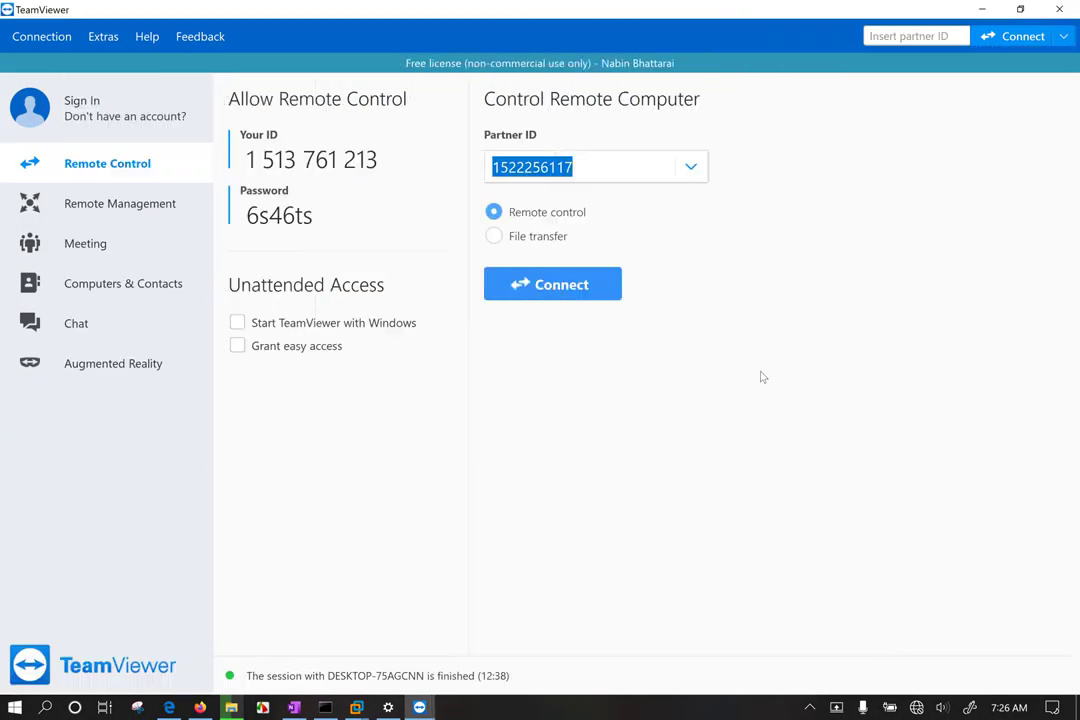
left_click(1059, 9)
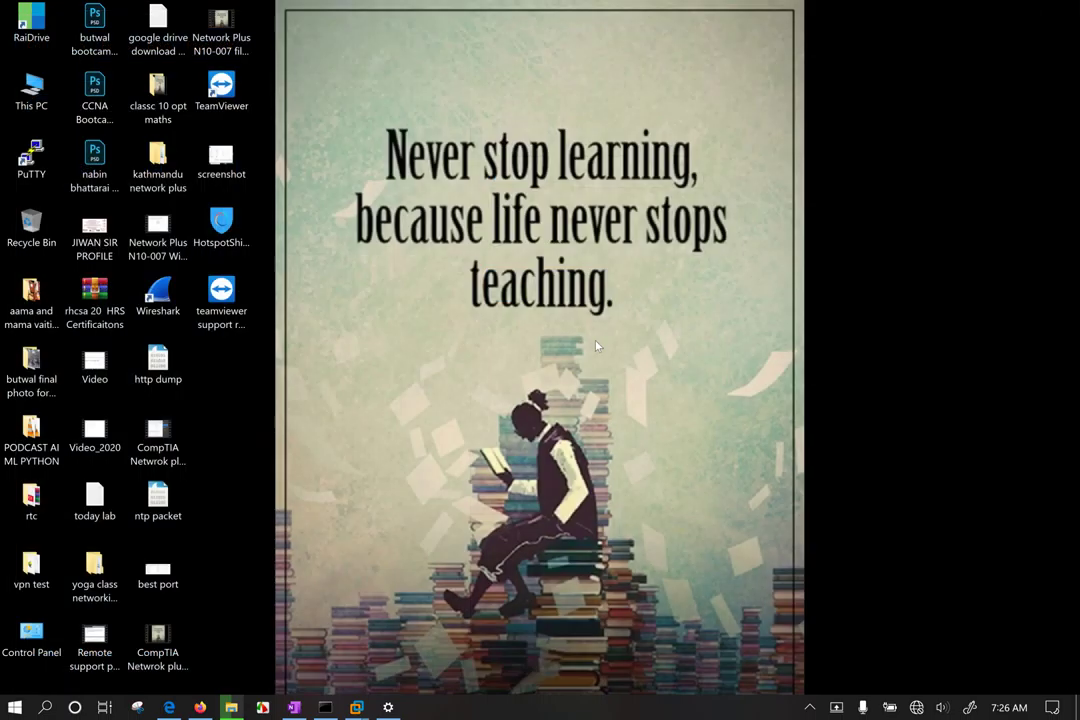
left_click_drag(221, 290, 222, 226)
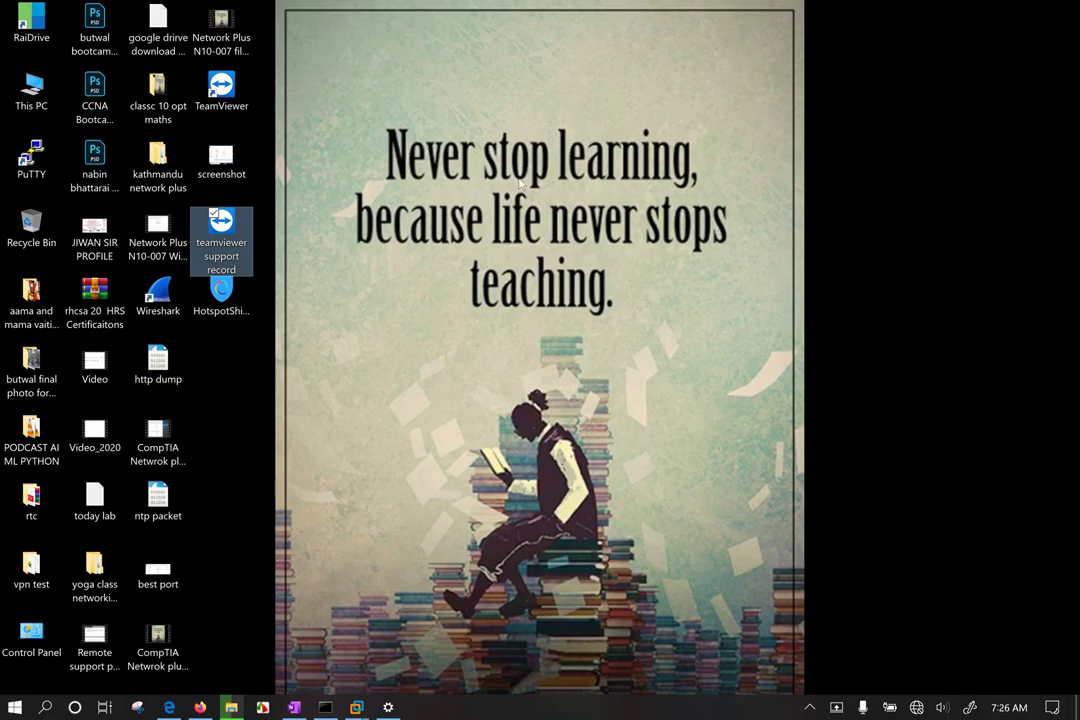
double_click(200, 220)
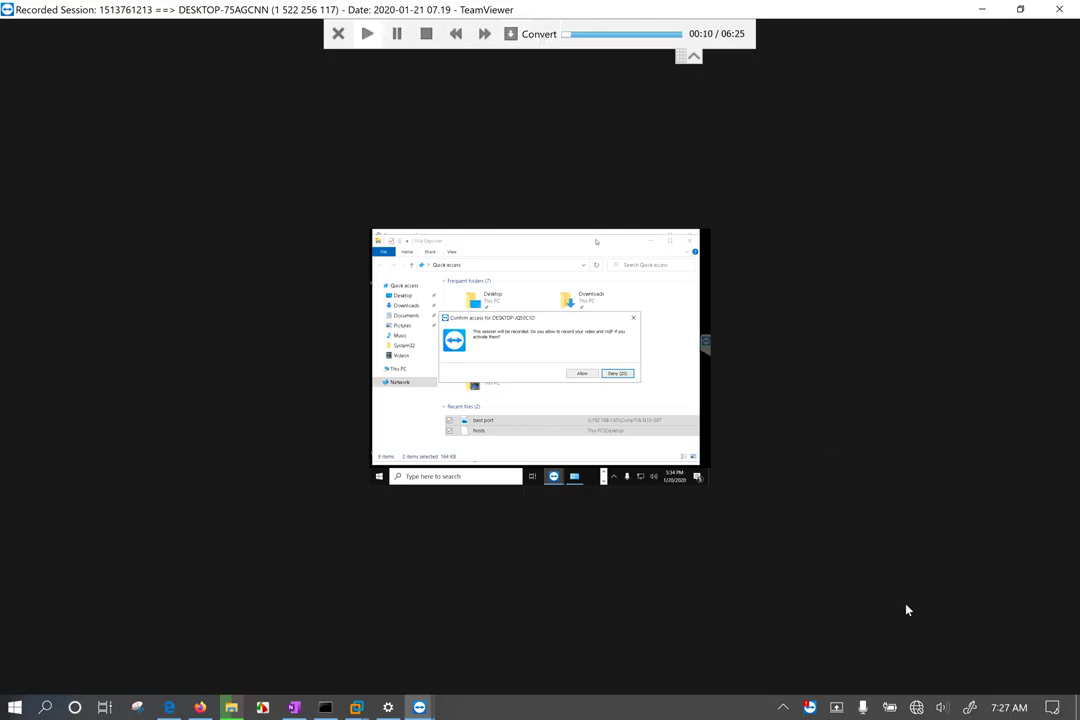
Lower the speaker volume to 4 and review video conversion resolution (1024x768) and codec options.
left_click(940, 707)
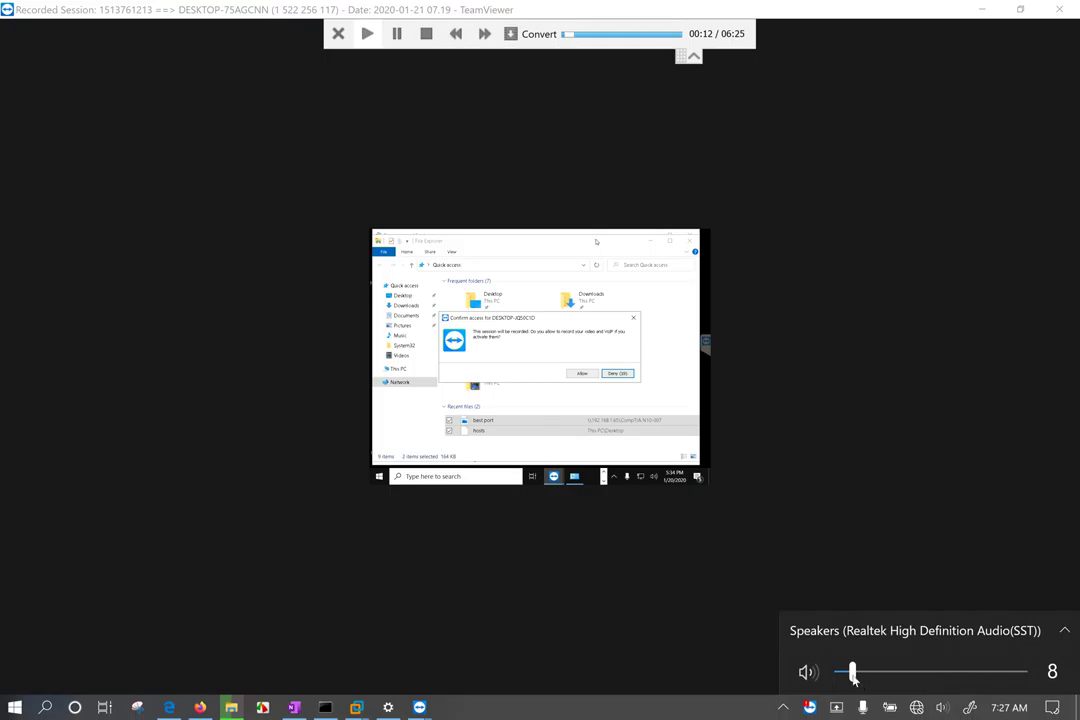
left_click_drag(852, 672, 836, 673)
left_click(536, 38)
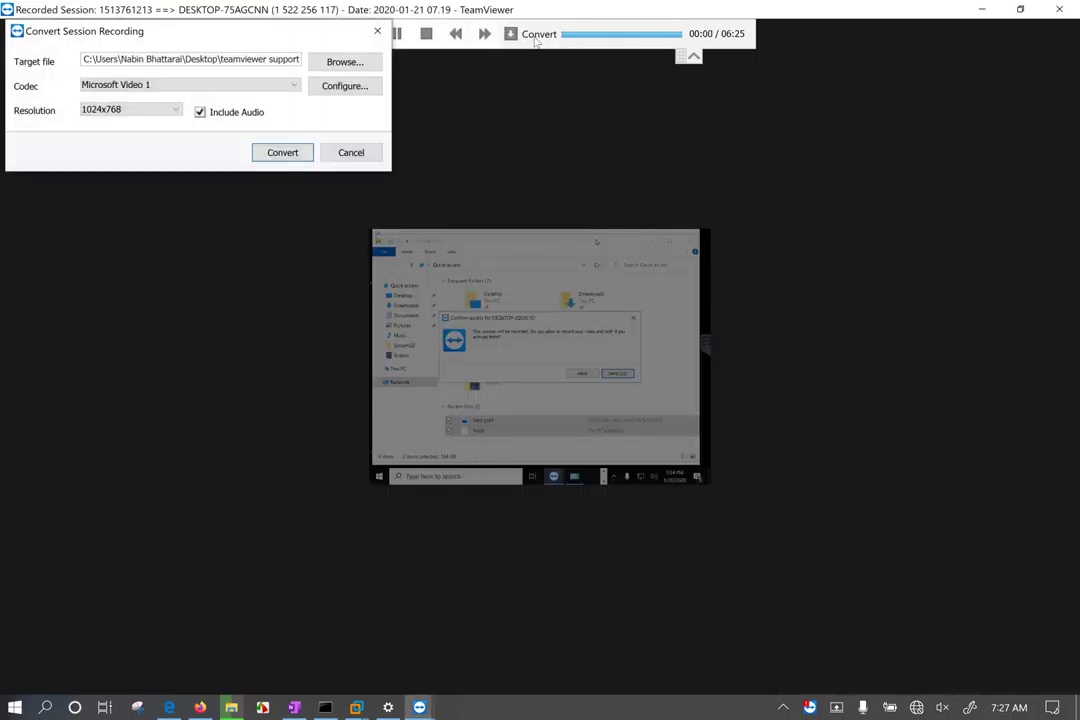
left_click(127, 111)
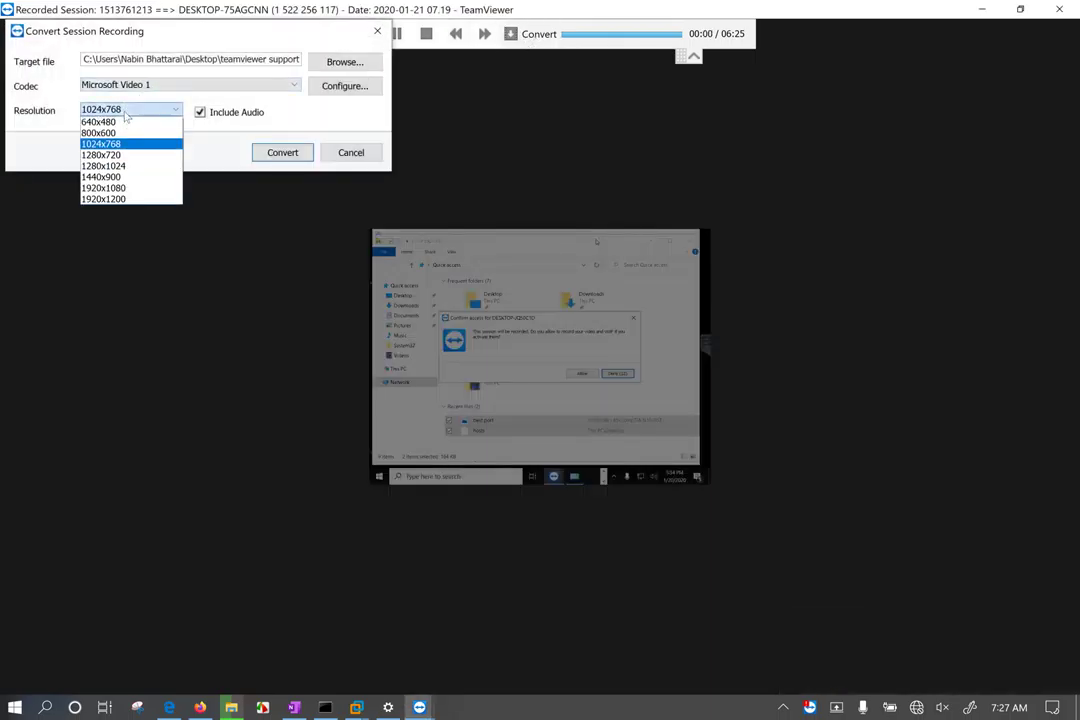
left_click(258, 59)
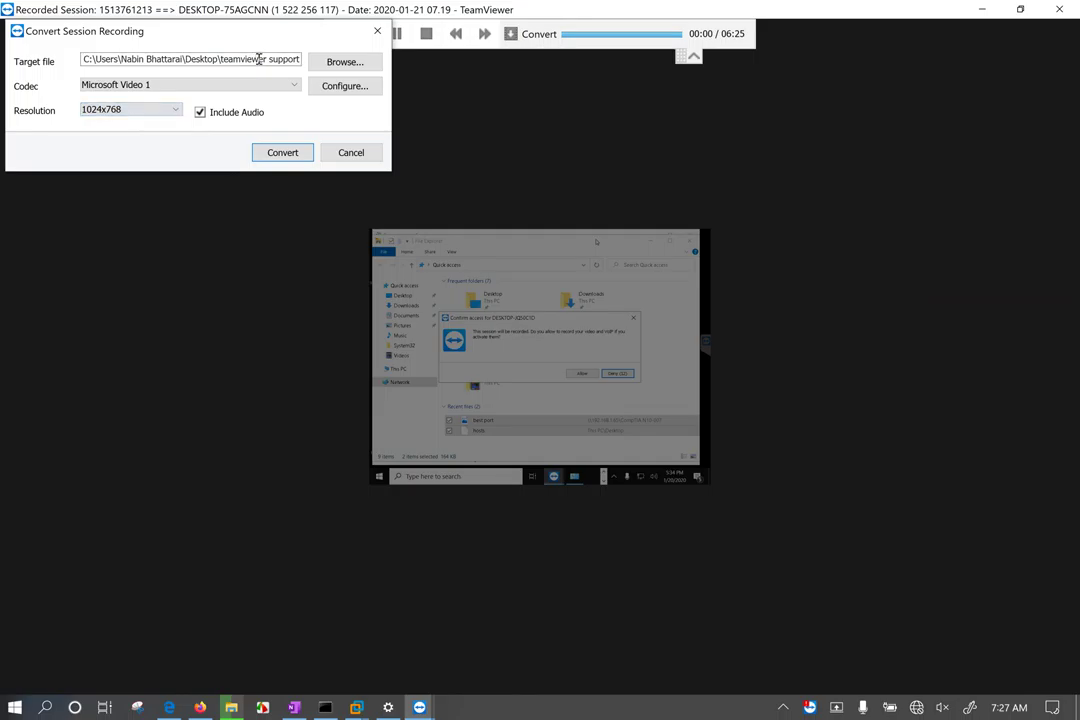
left_click(217, 84)
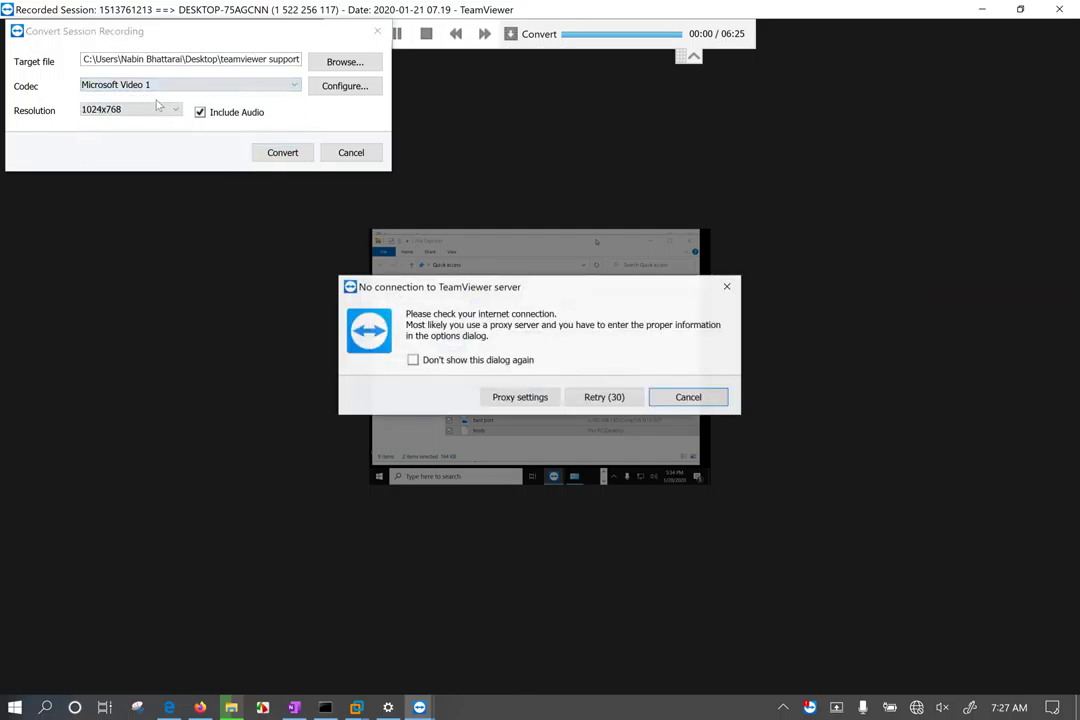
Dismiss the no-connection warning, cancel the conversion, and close the recording playback.
left_click(690, 397)
left_click(377, 31)
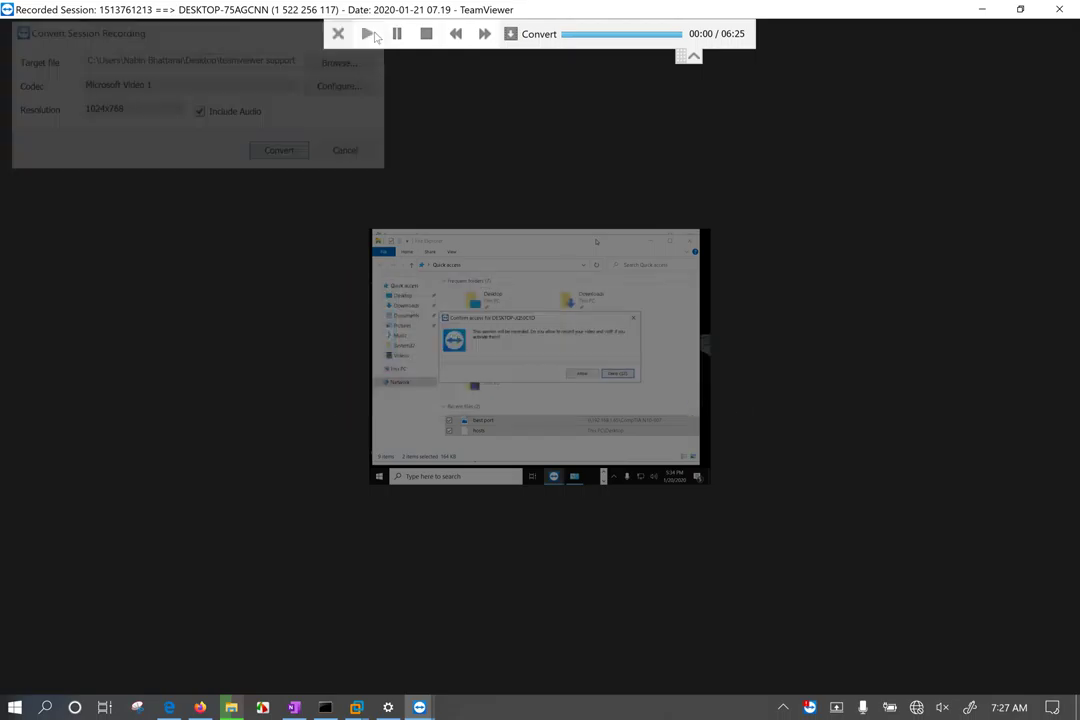
left_click(344, 36)
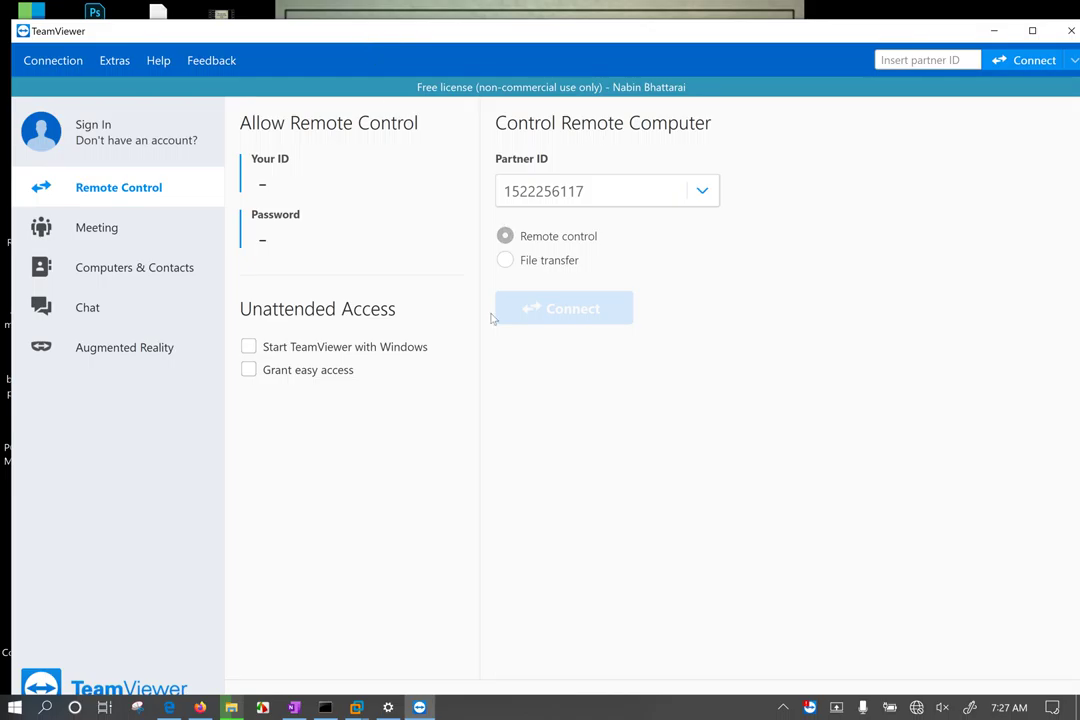
Close TeamViewer, reopen the saved recording, and skip playback ahead to 02:28.
left_click(1071, 31)
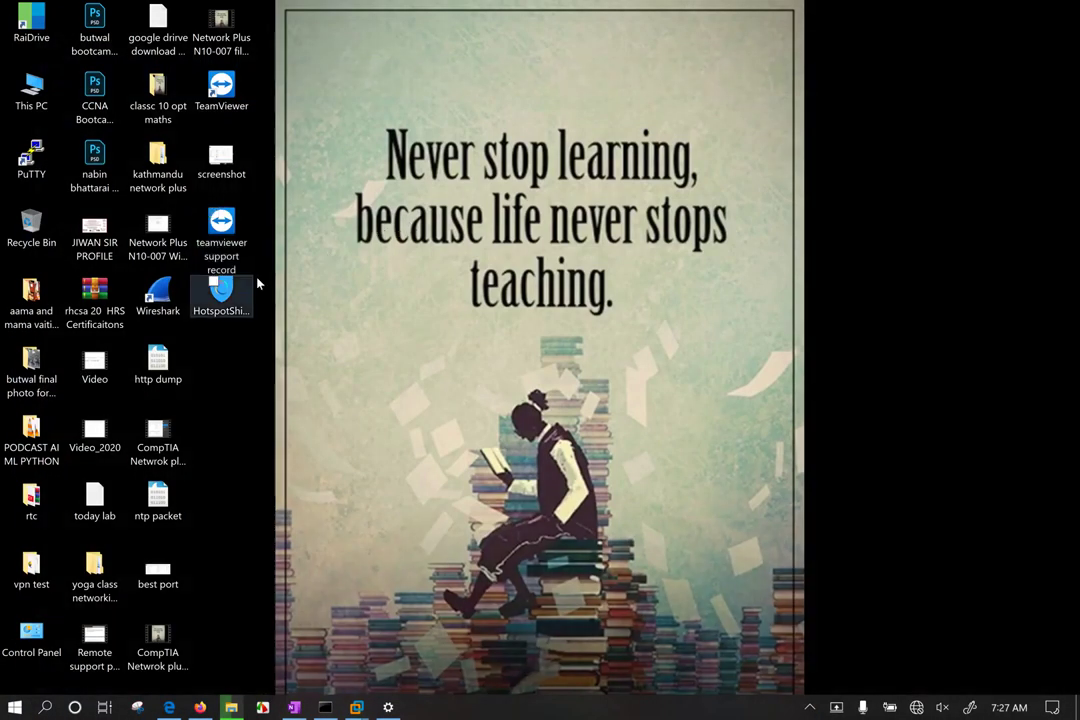
double_click(233, 240)
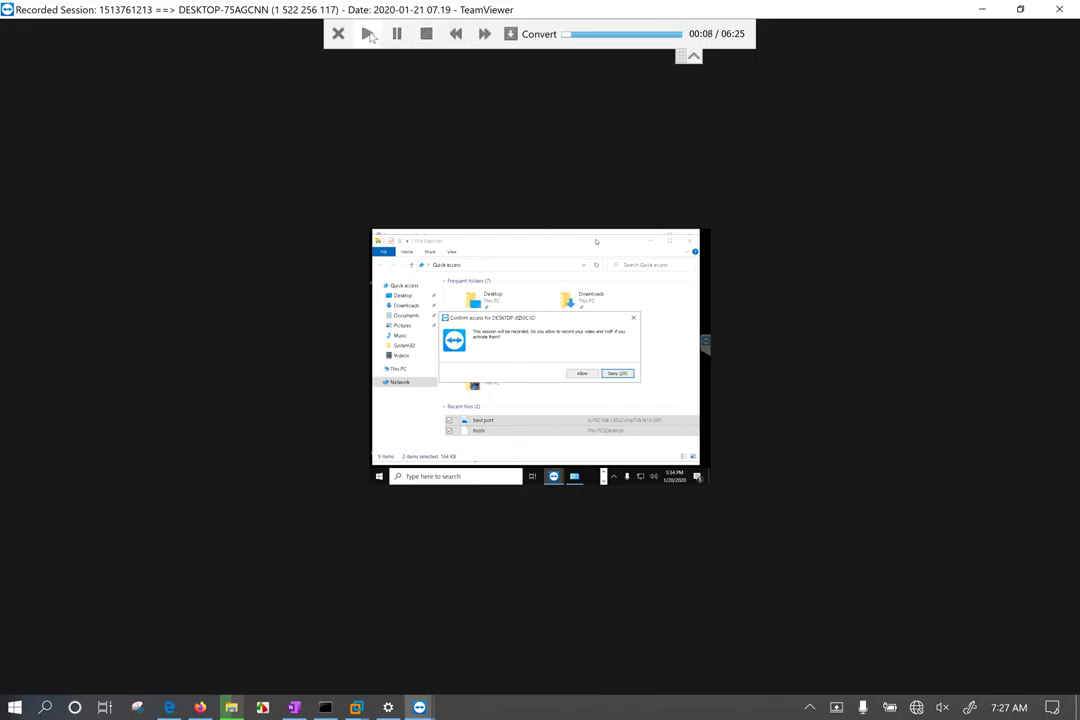
left_click_drag(566, 35, 681, 37)
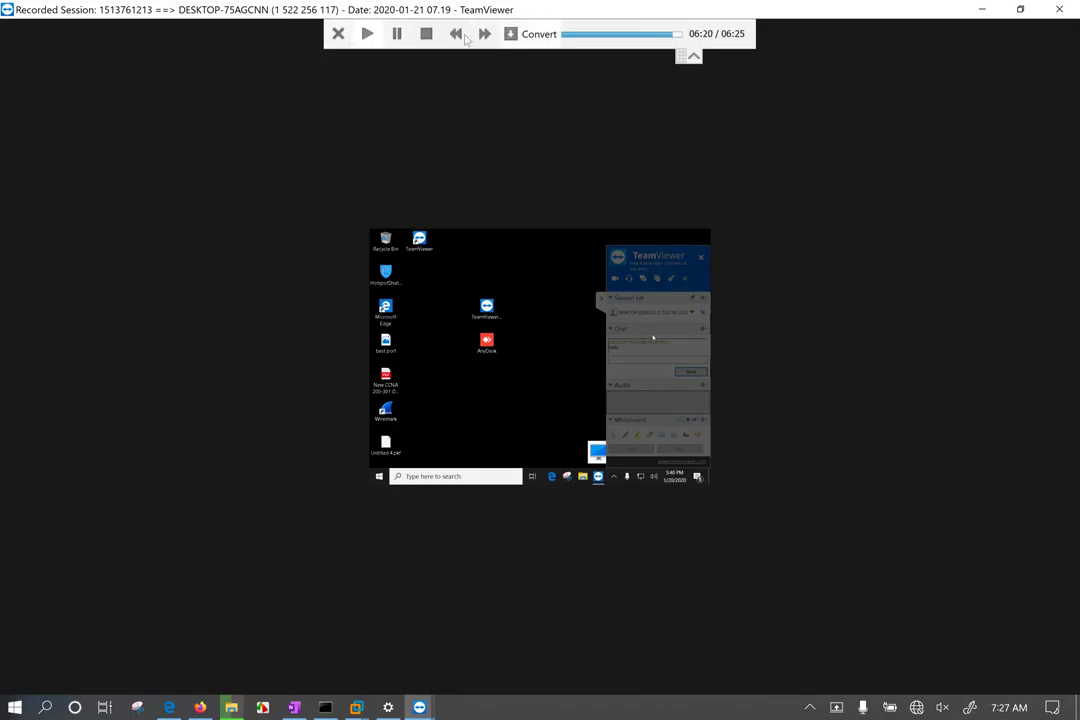
Close the player and TeamViewer, then move the teamviewer support record file to the Recycle Bin.
left_click(1073, 8)
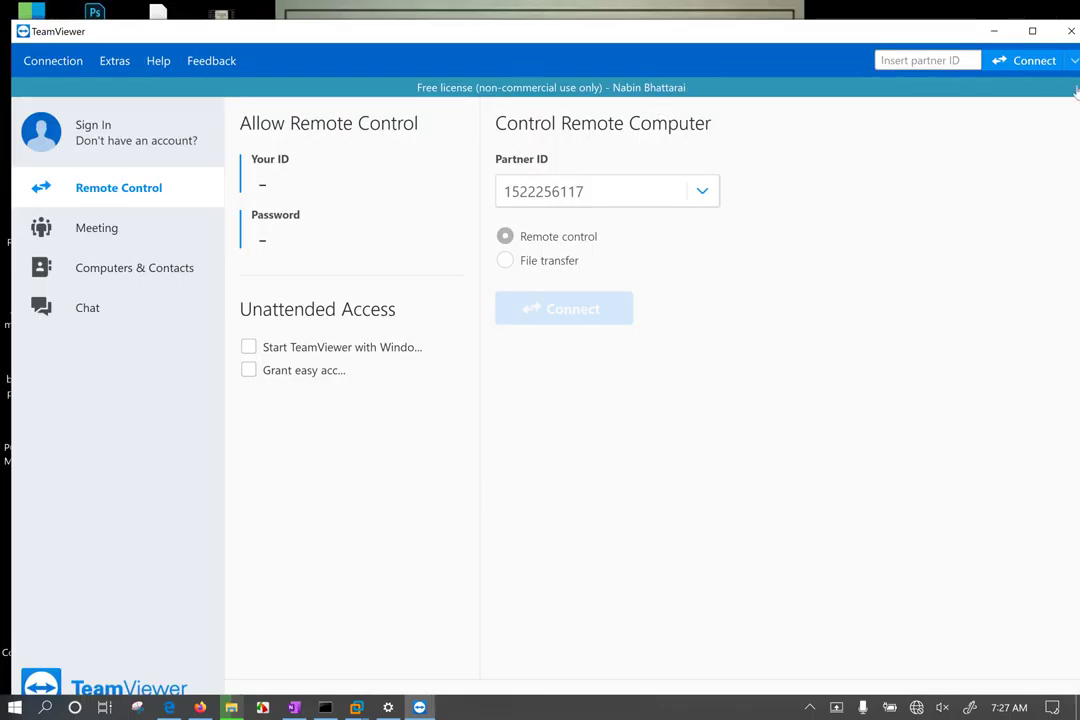
left_click(1071, 33)
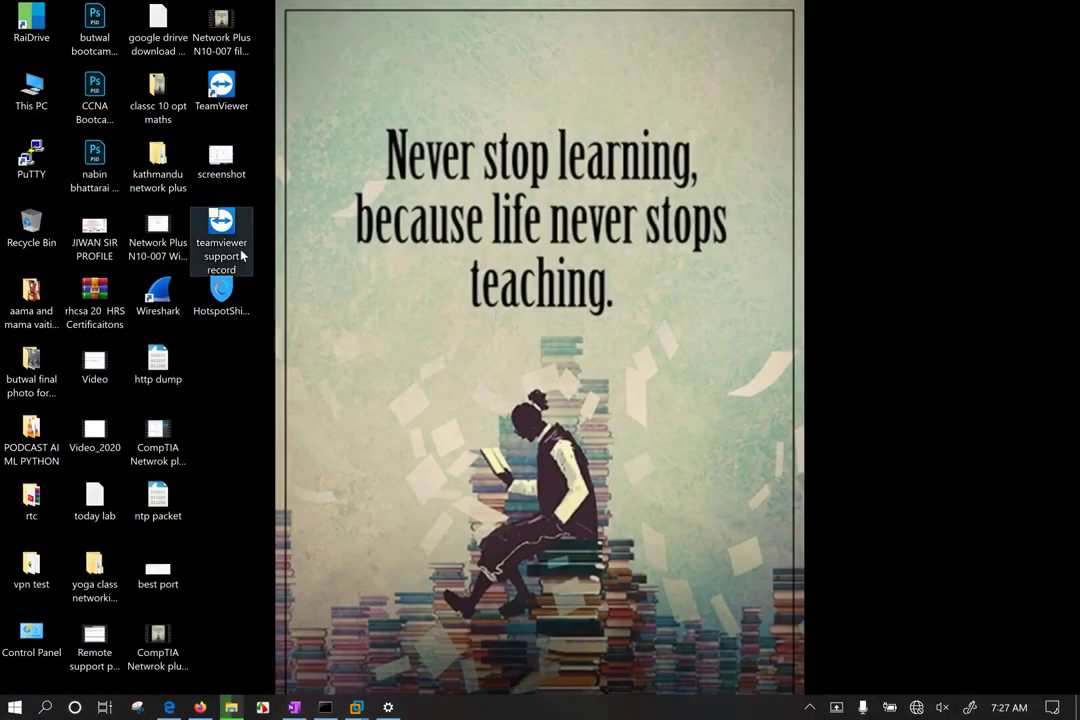
left_click_drag(230, 237, 40, 232)
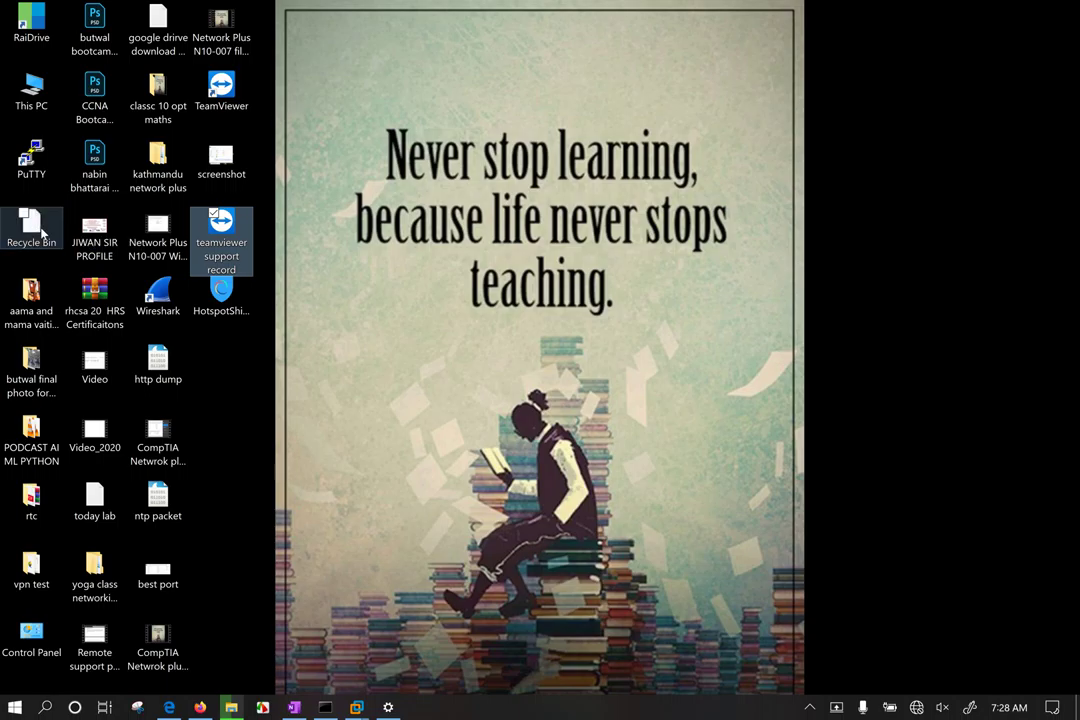
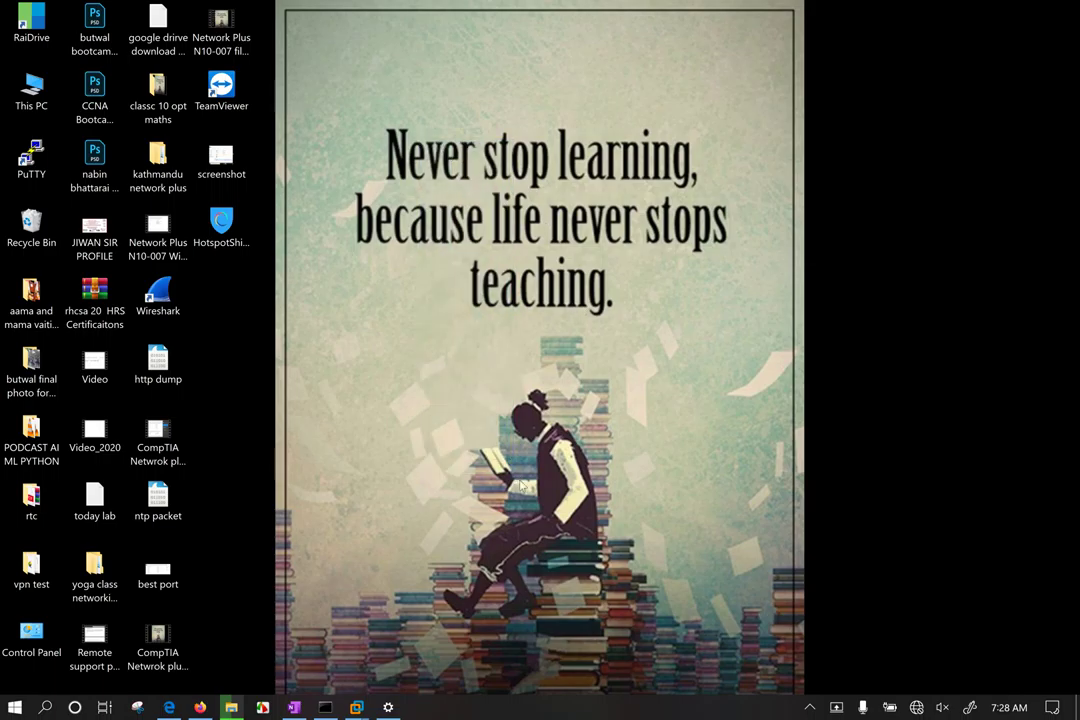
Bring up the Windows 10 x64 VM from its taskbar preview, dismiss the TeamViewer notice, and reposition it.
left_click(389, 707)
left_click(1061, 10)
mouse_move(357, 707)
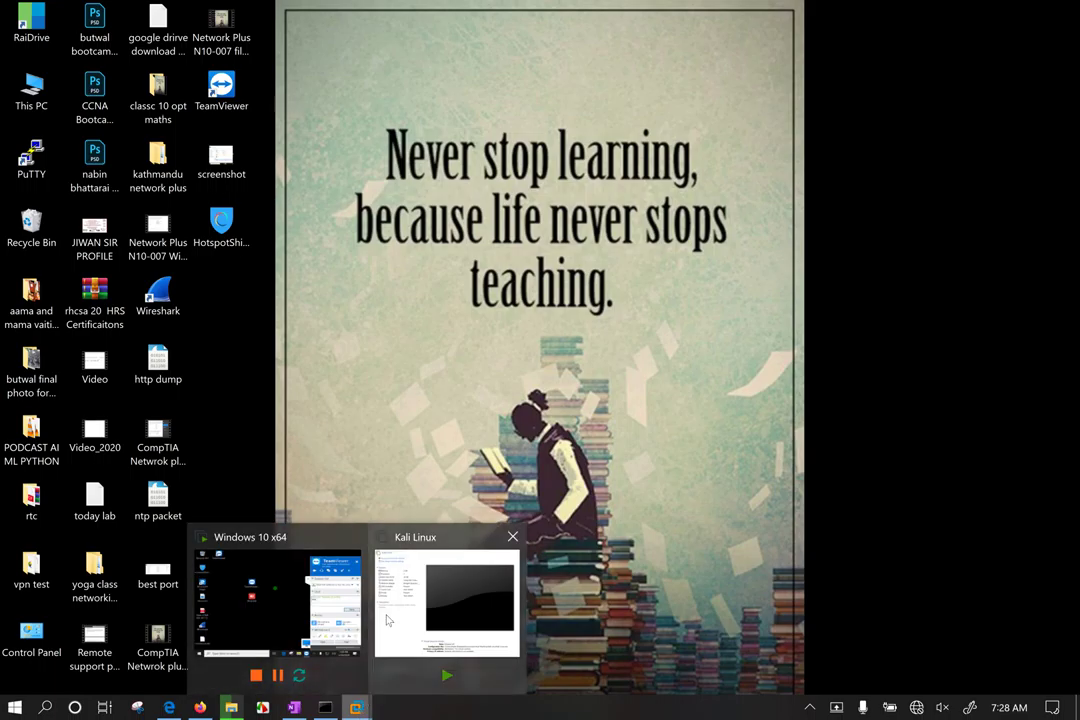
left_click(287, 585)
left_click(645, 383)
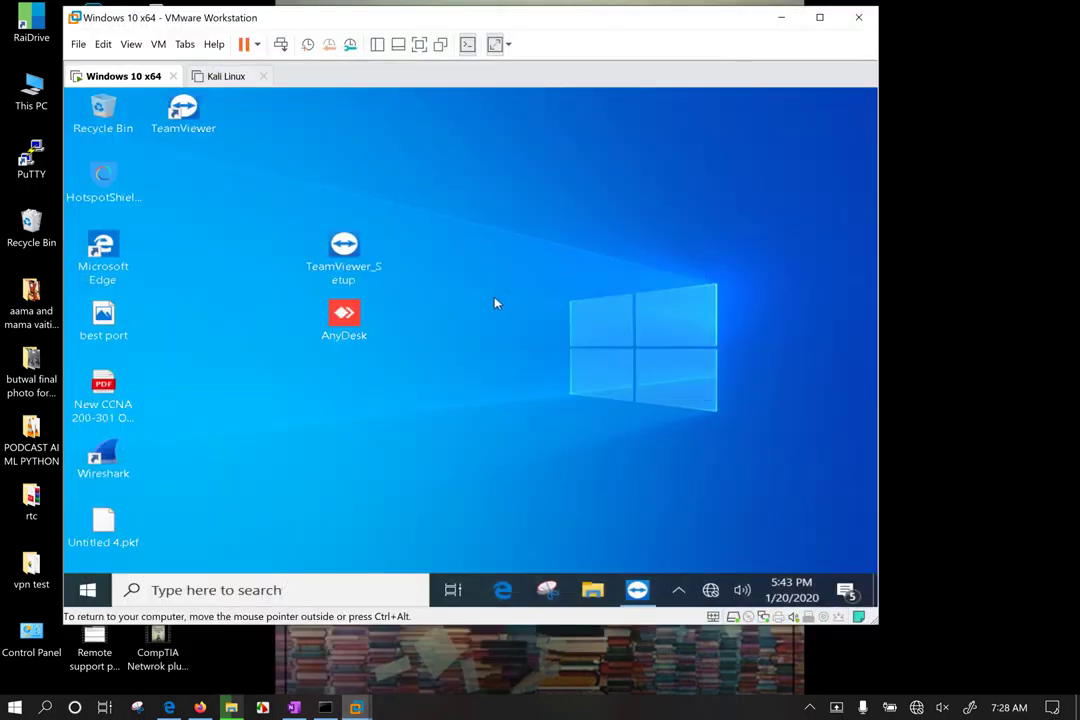
left_click_drag(543, 24, 650, 78)
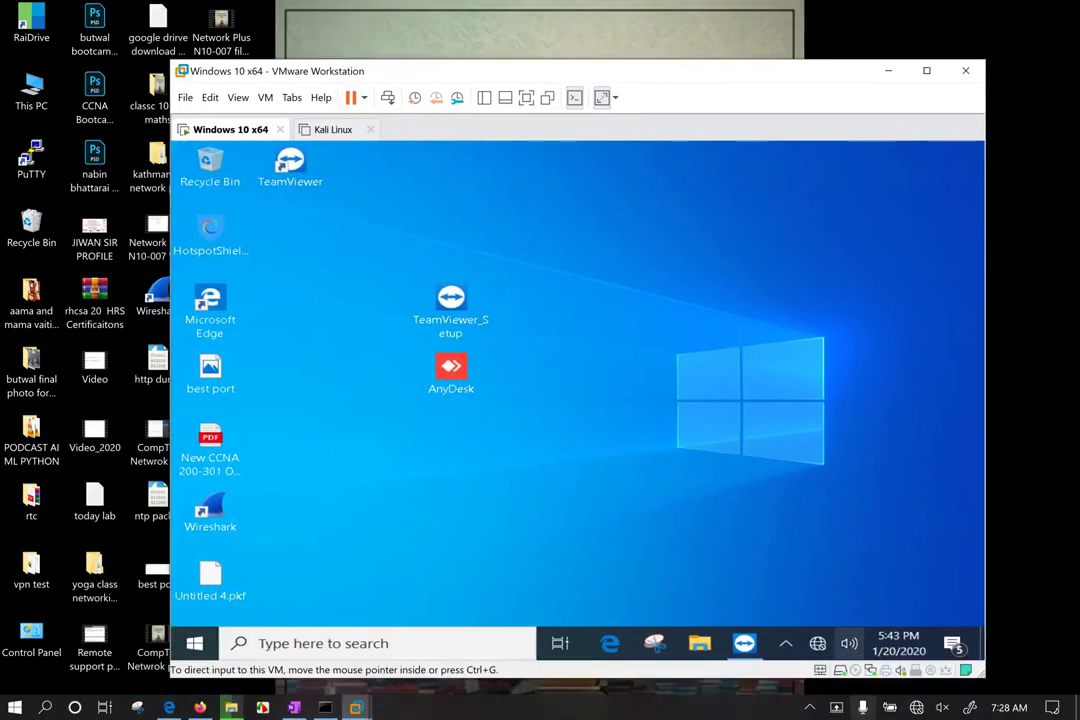
Join the CCNA Wi-Fi with its security key, allow discovery, then dismiss the failure message.
left_click(916, 707)
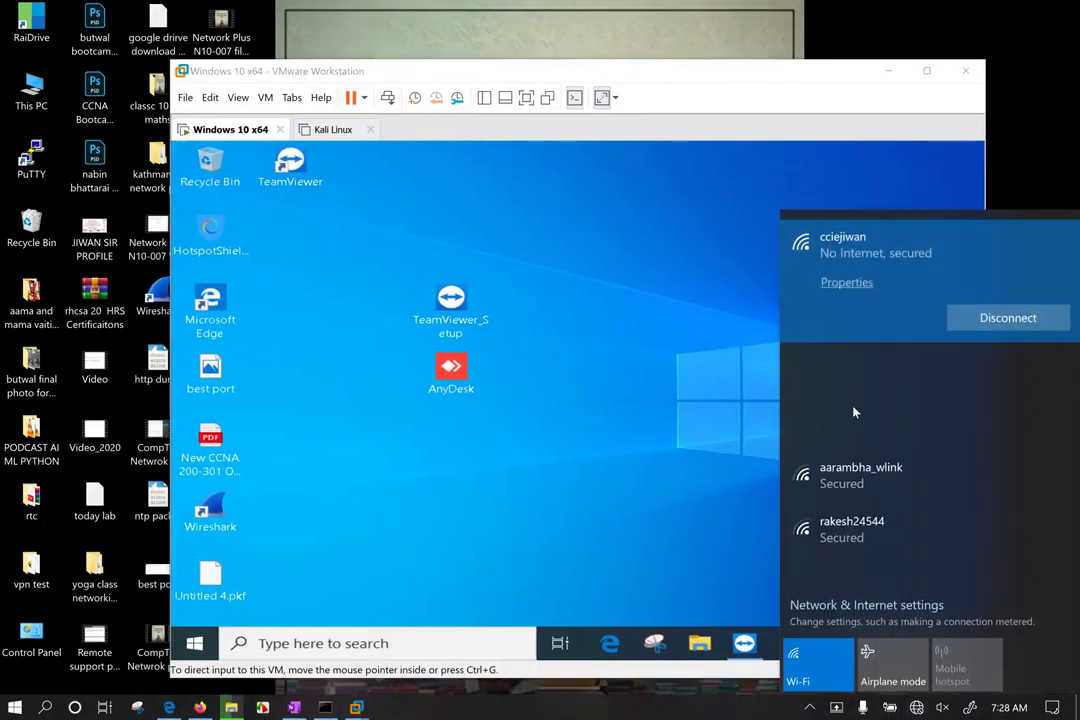
left_click(896, 377)
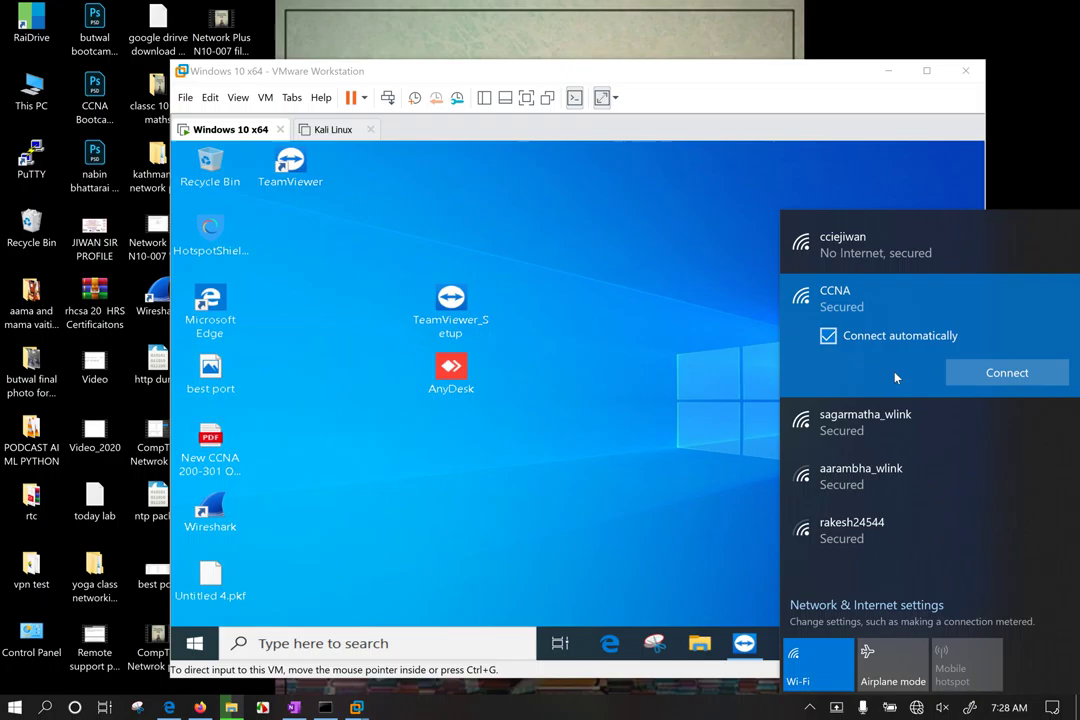
left_click(983, 375)
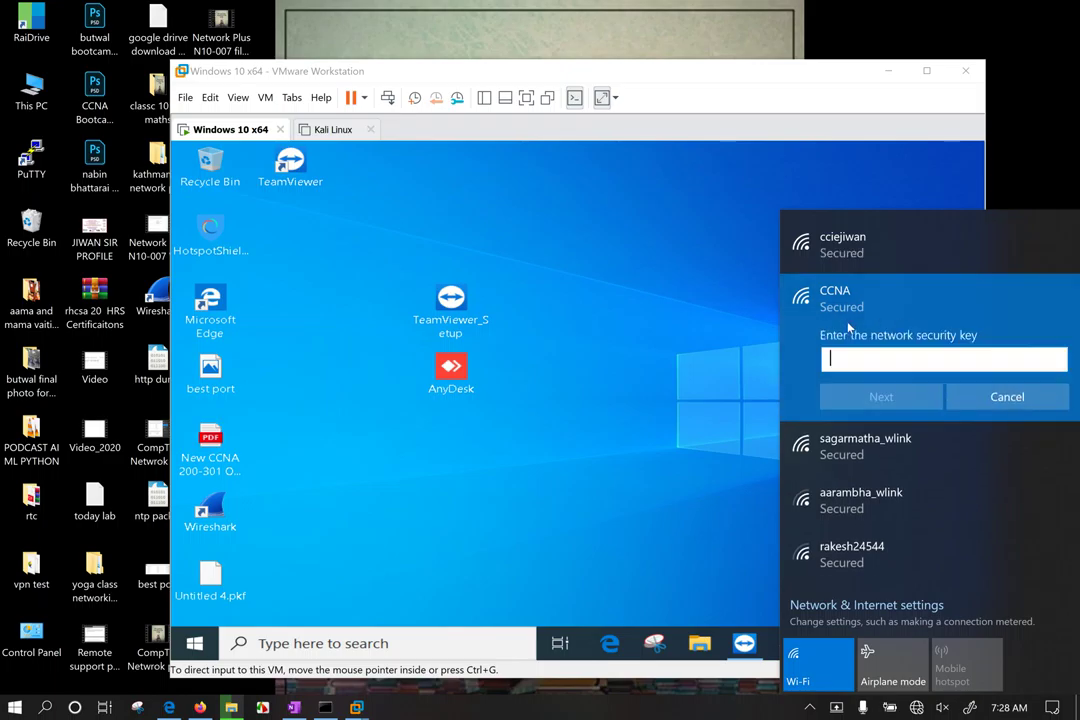
type("**********")
key("Return")
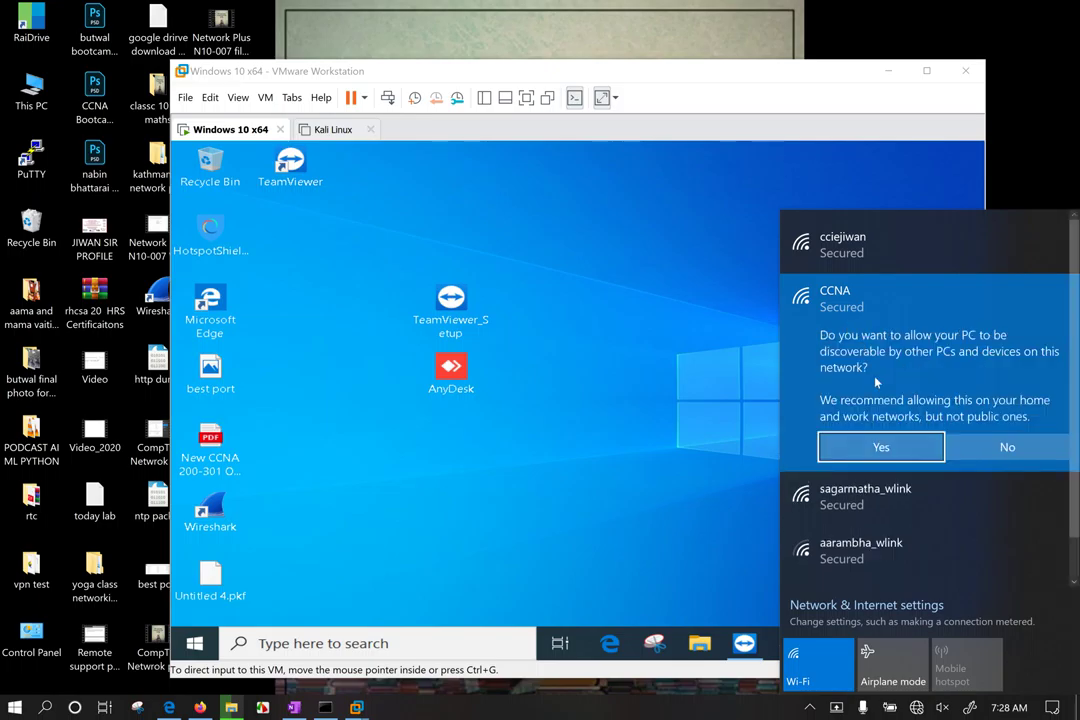
left_click(883, 448)
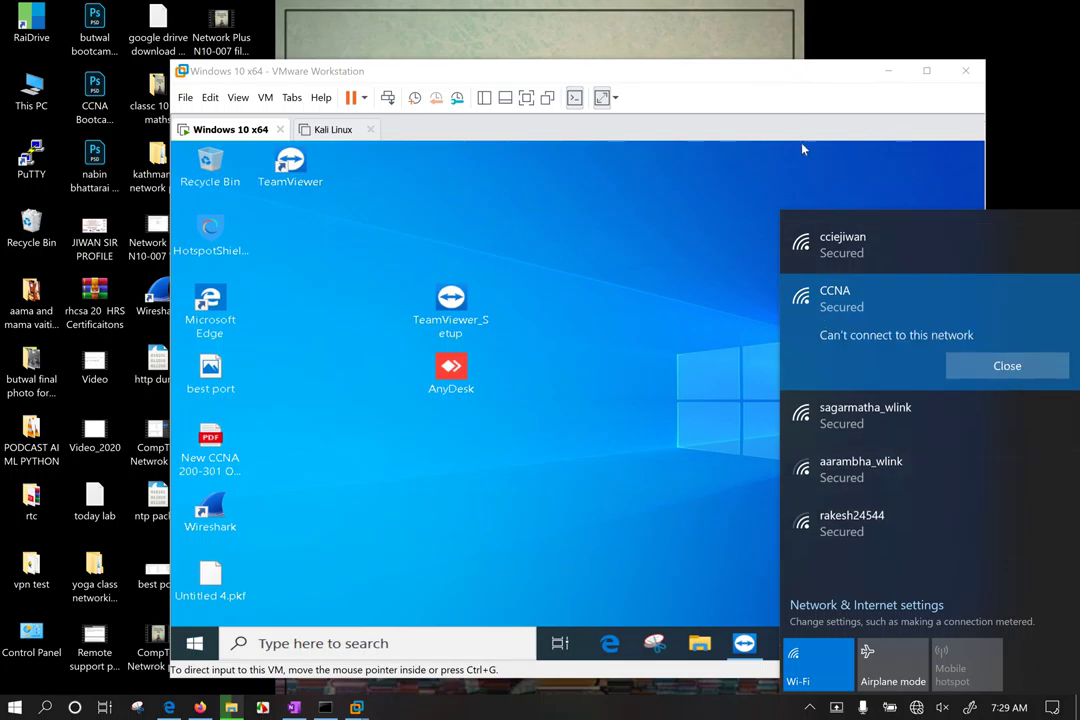
left_click(1007, 366)
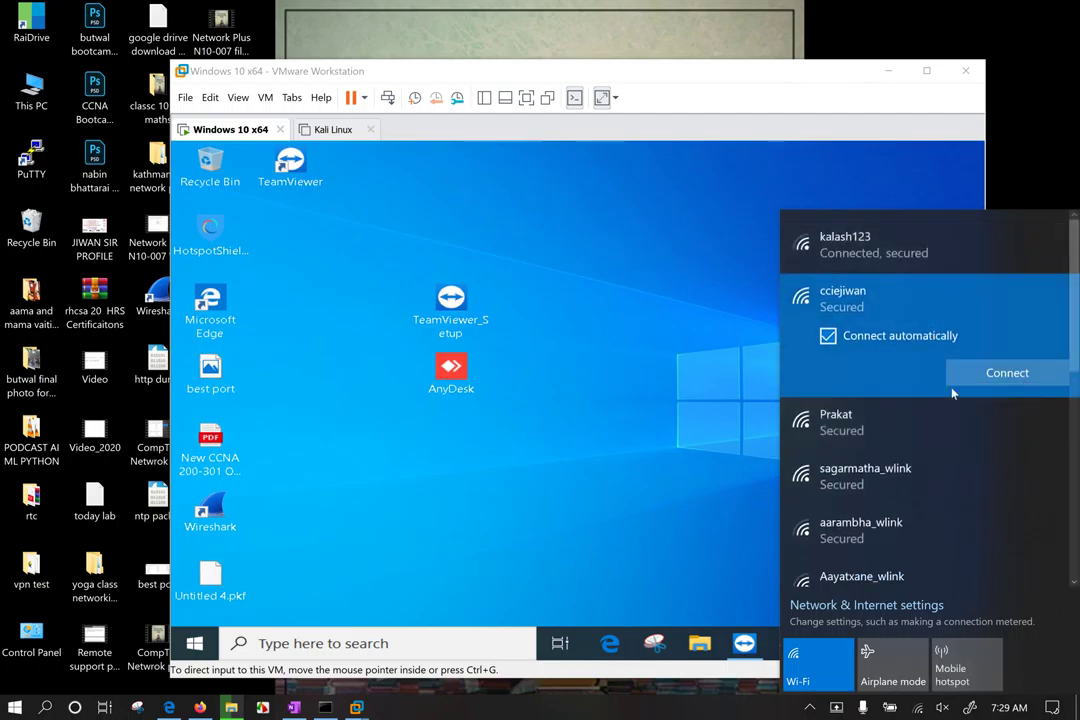
Close the network list, move the VM window up-left, and select then deselect the VM desktop icons.
left_click(860, 104)
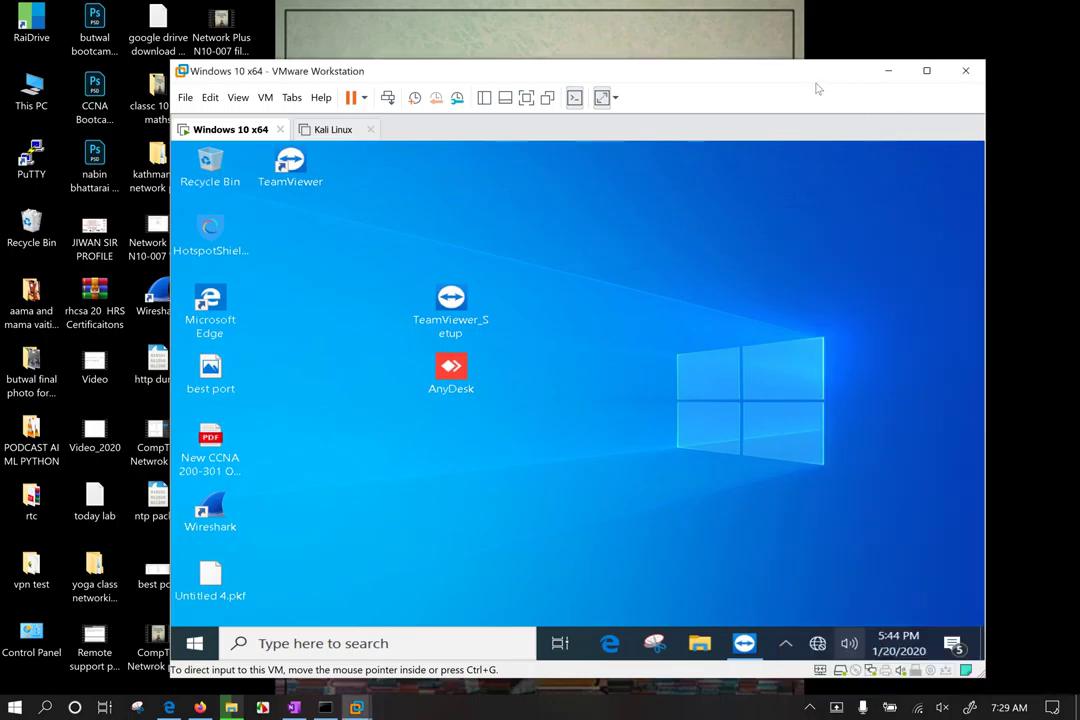
left_click_drag(817, 89, 715, 57)
mouse_move(576, 244)
left_mouse_down()
mouse_move(641, 427)
mouse_move(601, 426)
left_mouse_up()
left_click_drag(413, 221, 366, 441)
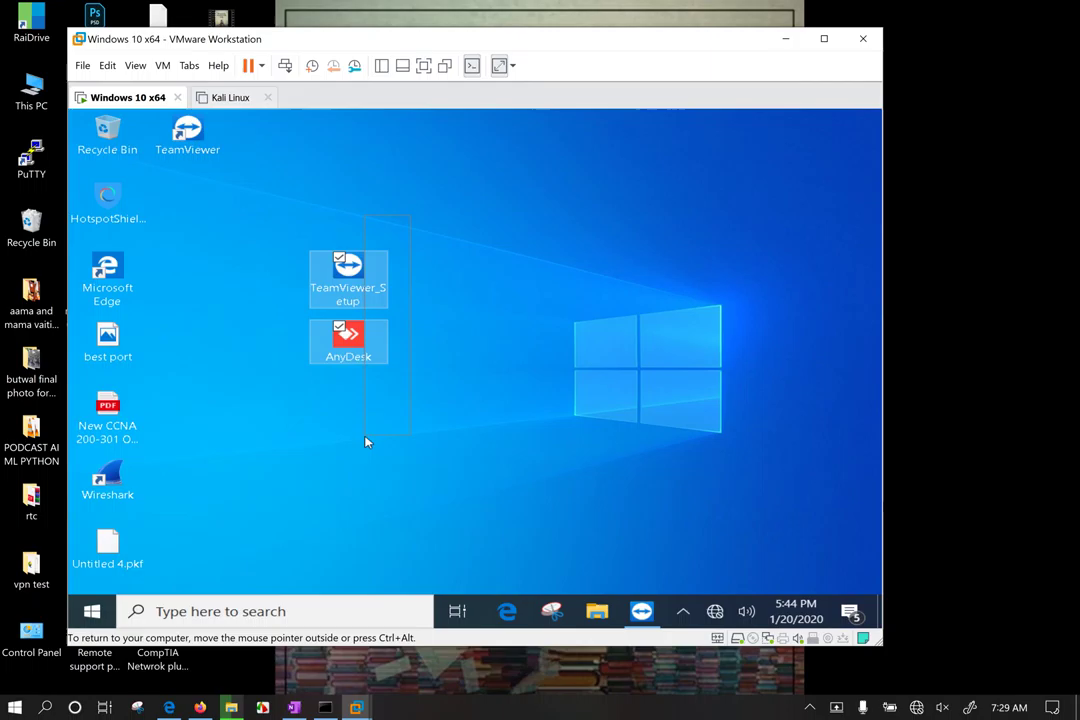
left_click(533, 277)
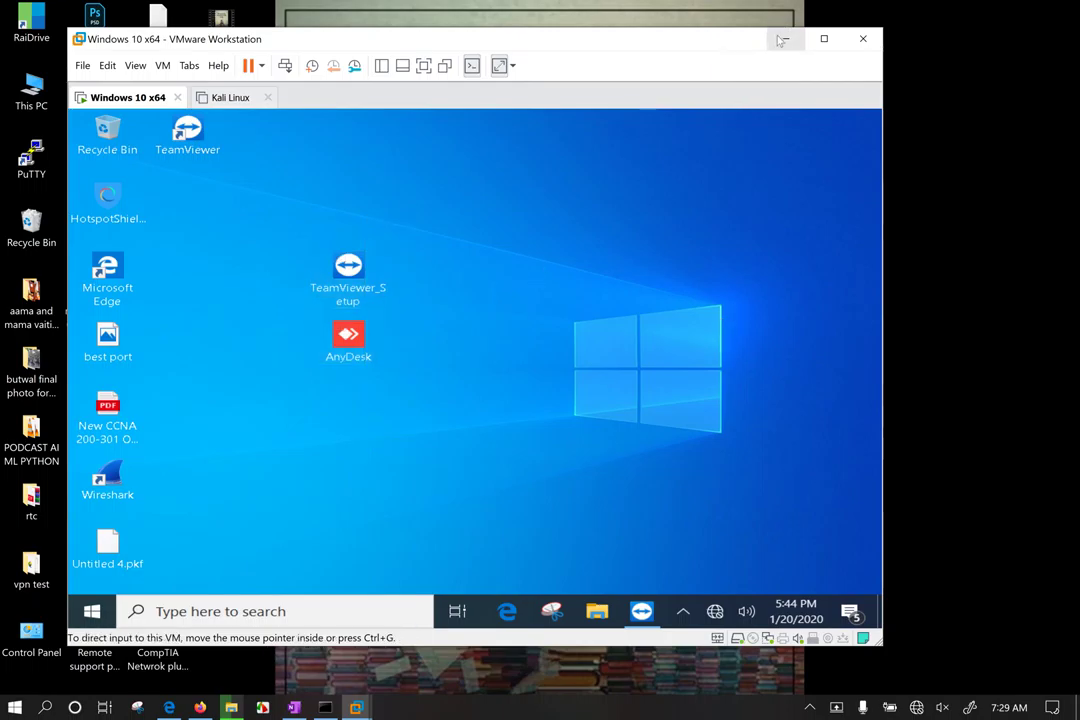
Minimize the VM window, restore it from the taskbar preview, make it taller, and minimize again.
left_click(785, 38)
left_click_drag(697, 42, 817, 581)
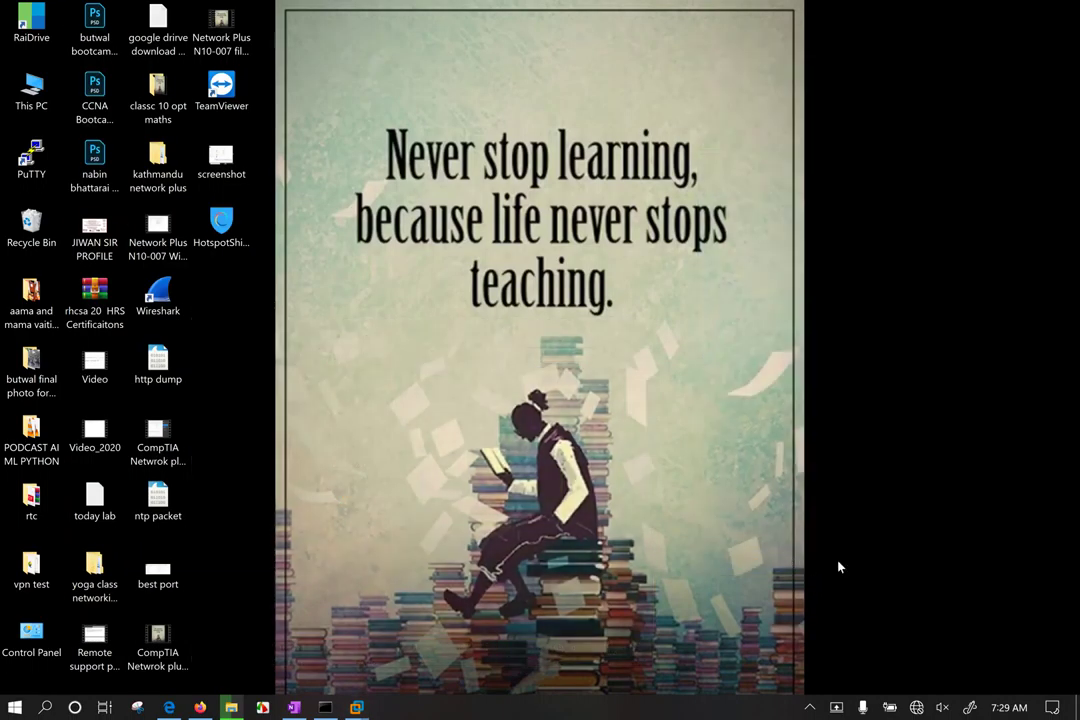
left_click(364, 708)
left_click(280, 590)
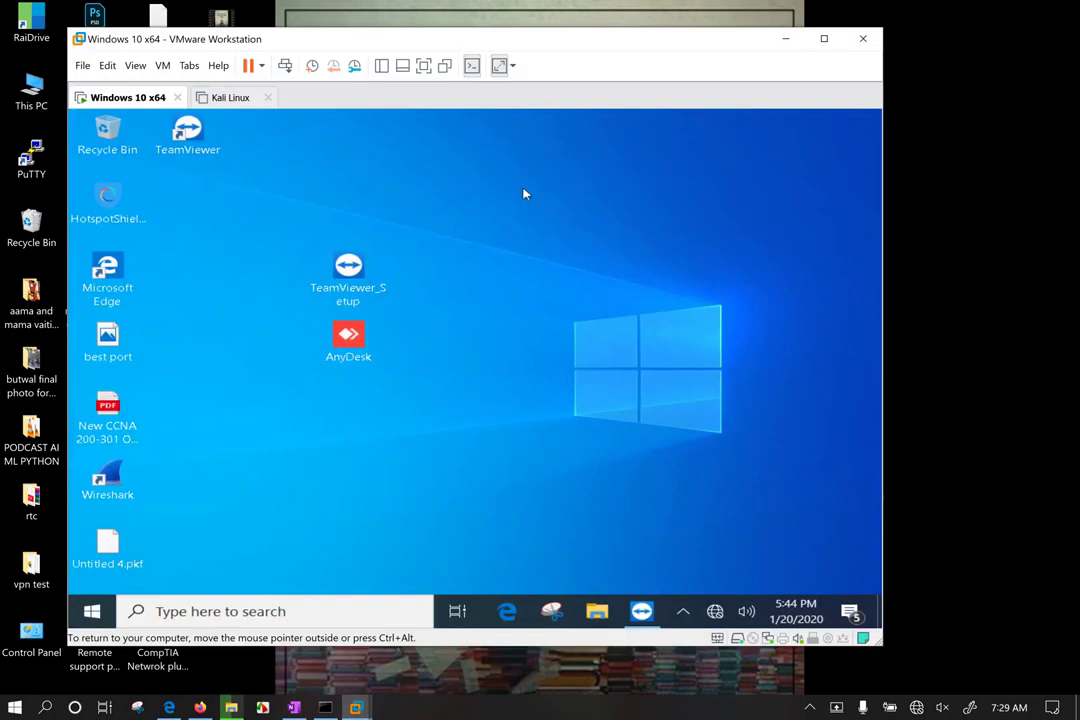
left_click_drag(521, 28, 760, 46)
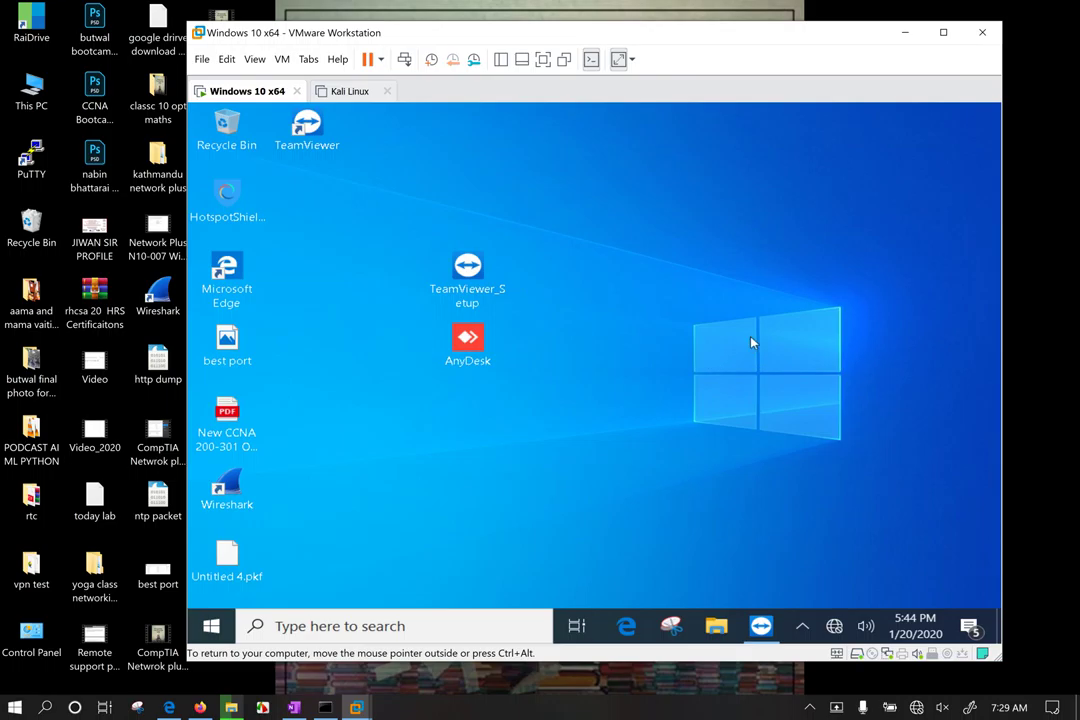
left_click(905, 32)
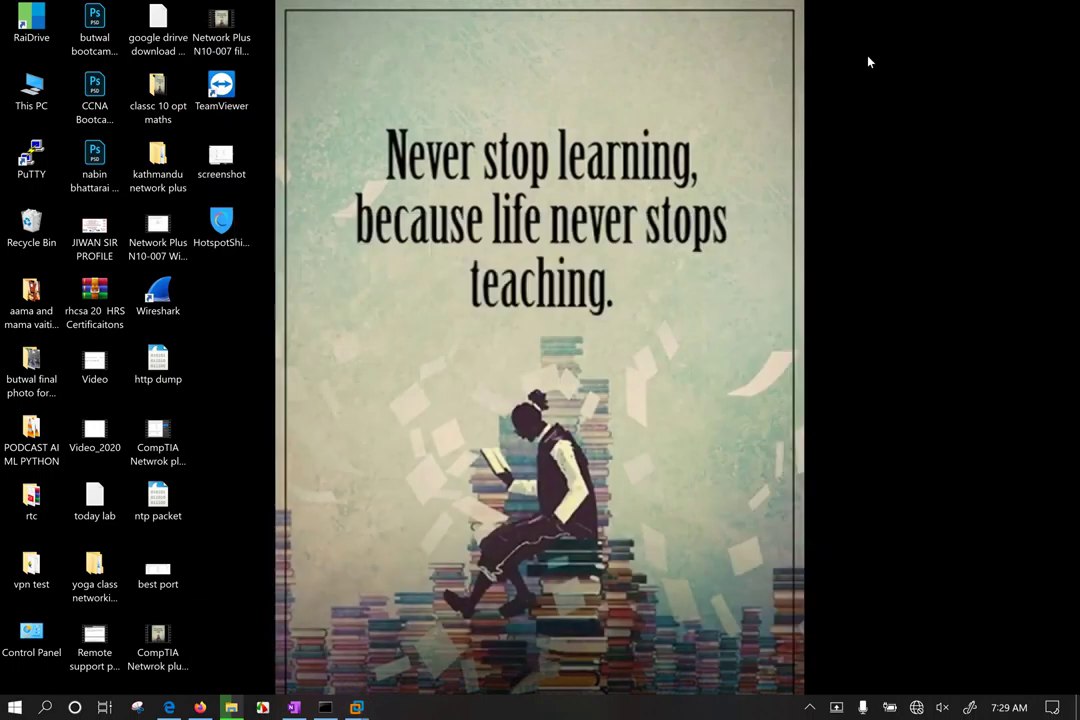
Drag across the host desktop toward the system tray area.
left_click_drag(323, 85, 986, 578)
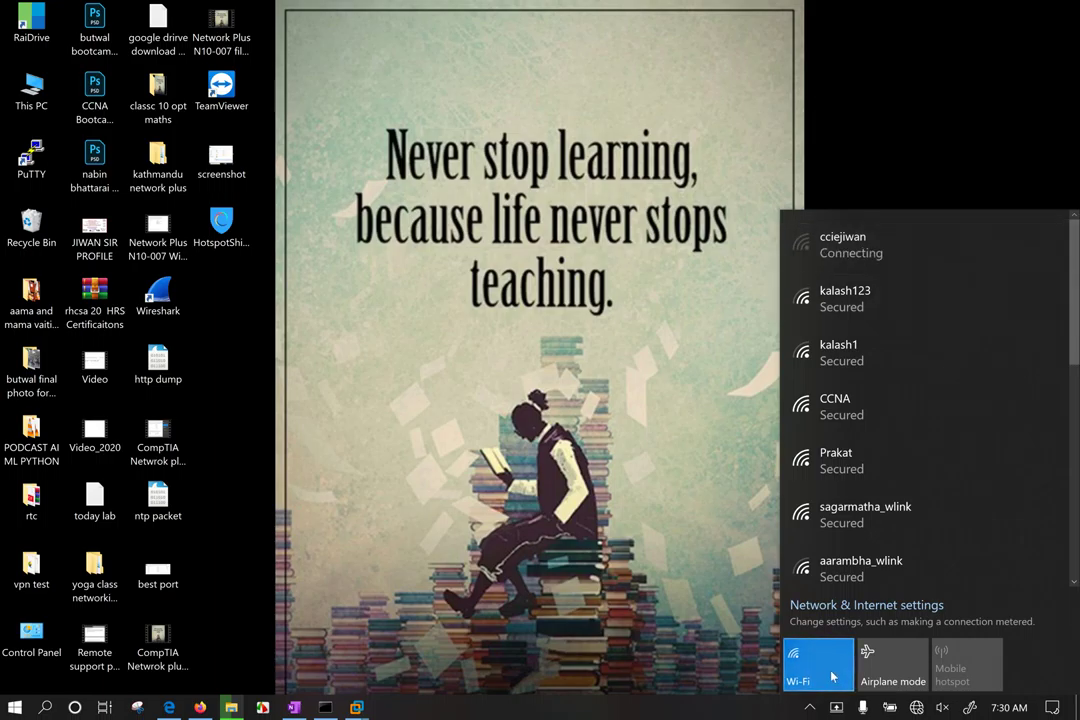
Turn Wi-Fi back on from the host's network status panel.
left_click(860, 147)
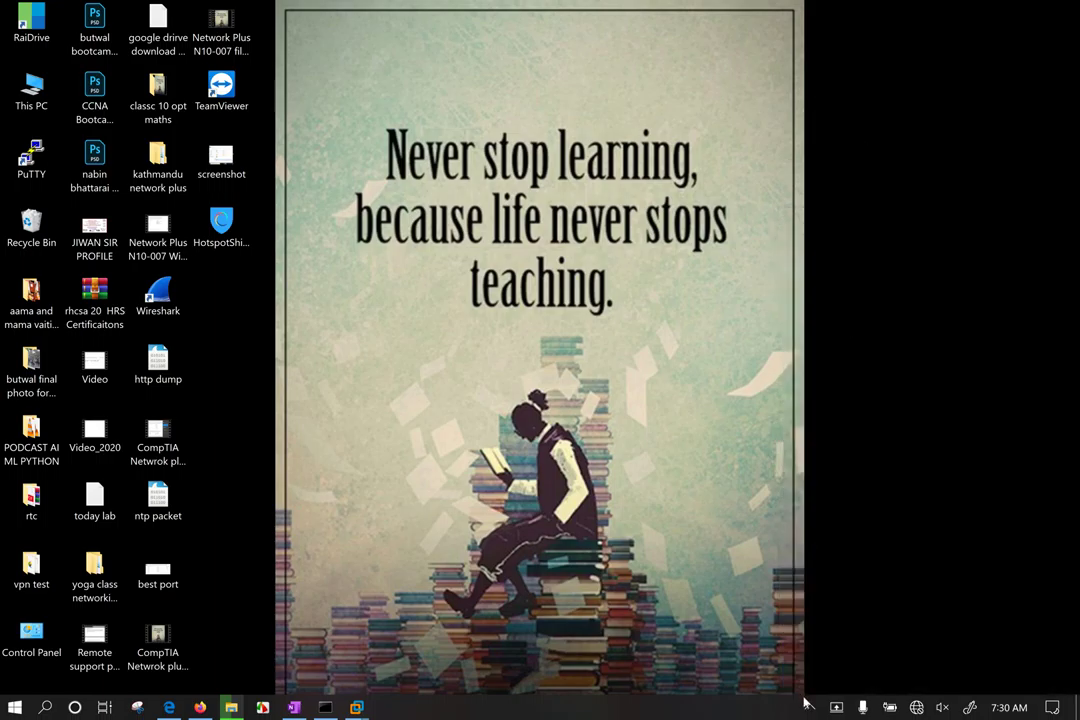
left_click(916, 707)
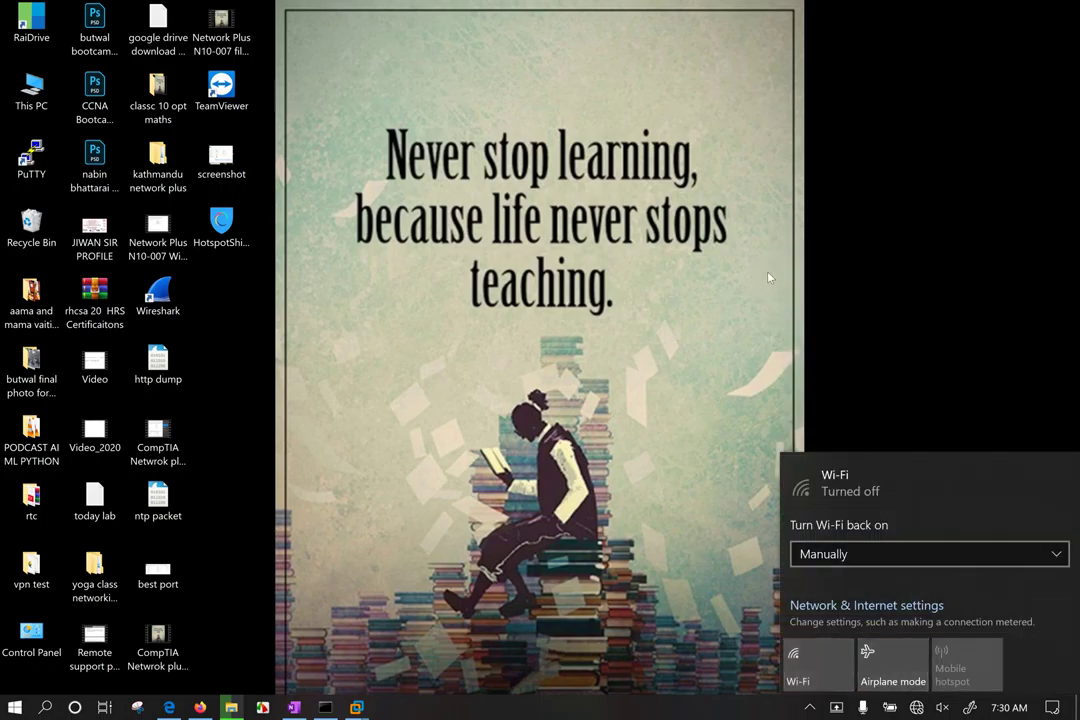
left_click(823, 656)
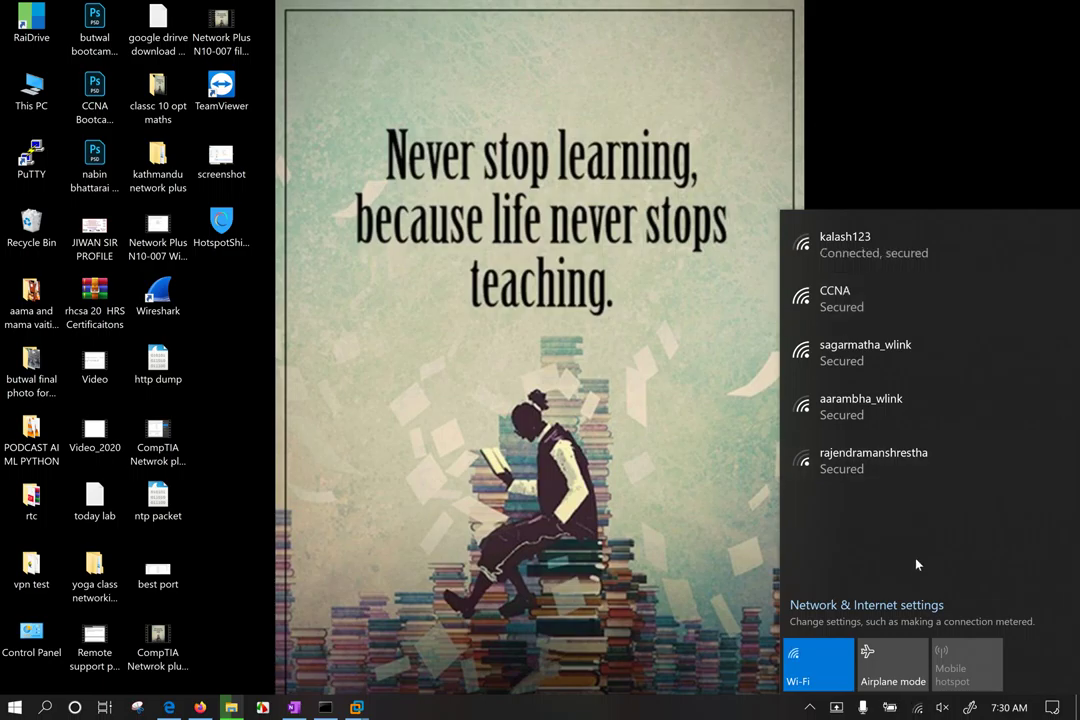
left_click(916, 706)
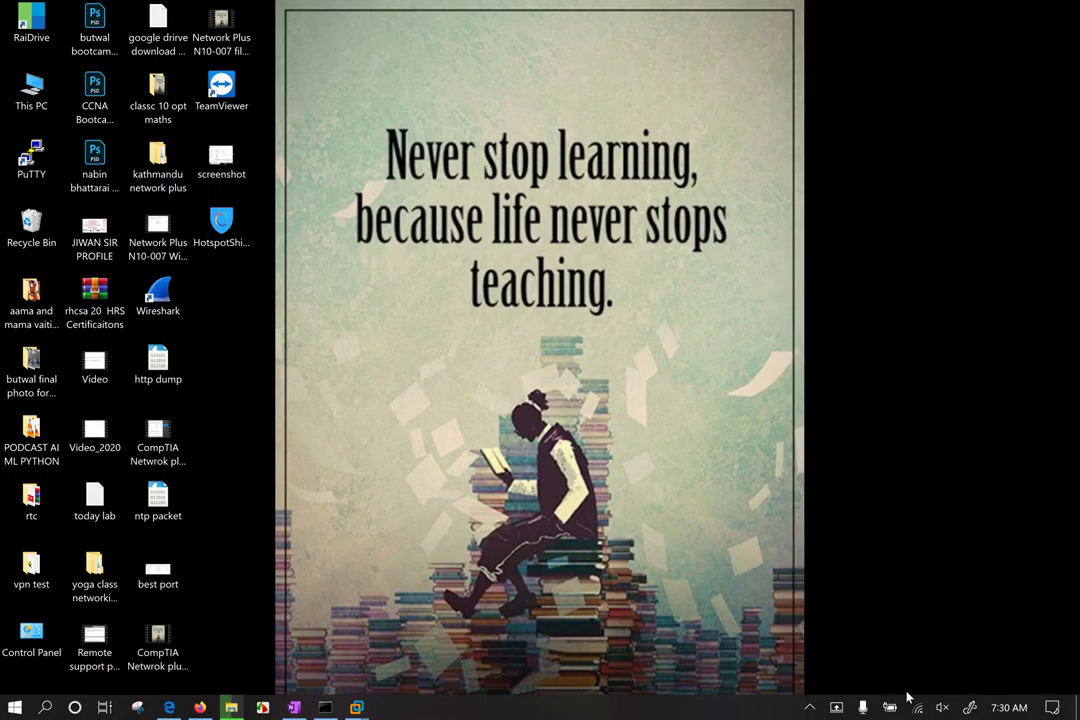
Reopen the Wi-Fi list twice and scroll through the available networks.
left_click(918, 707)
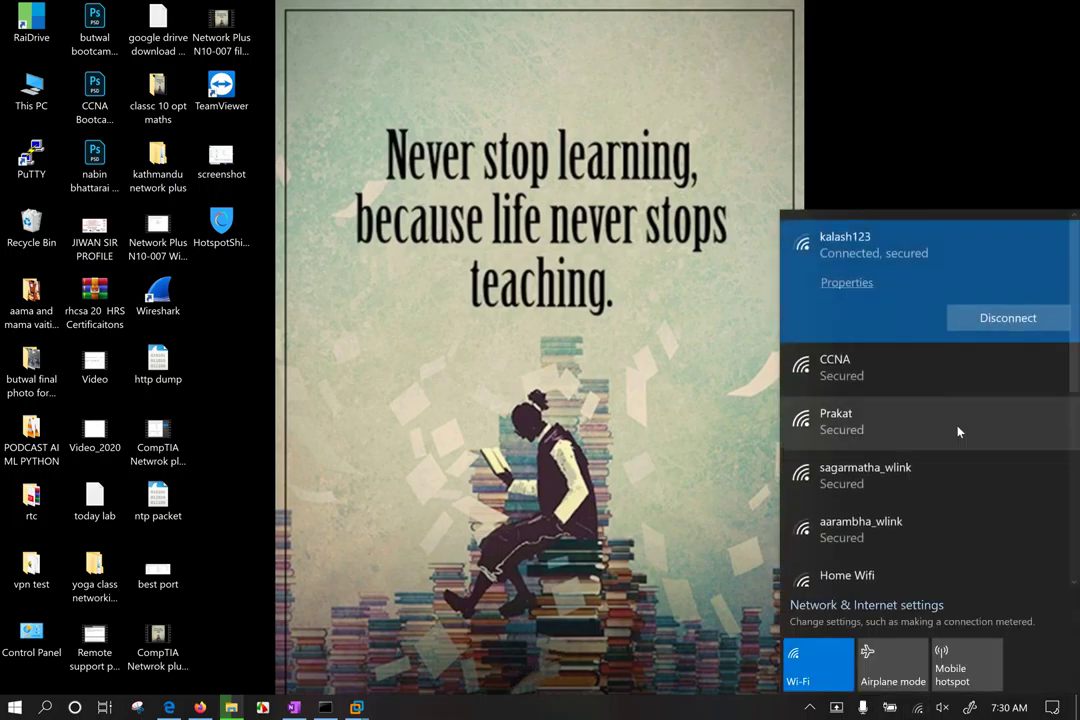
scroll(955, 467, "down", 5)
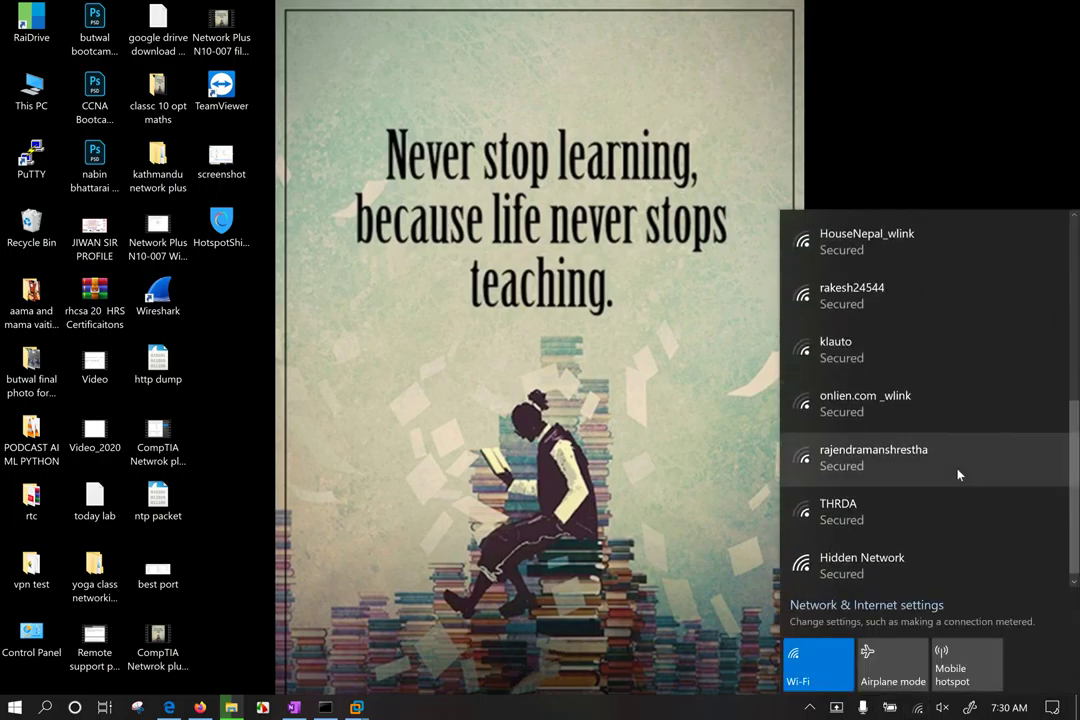
scroll(957, 474, "up", 5)
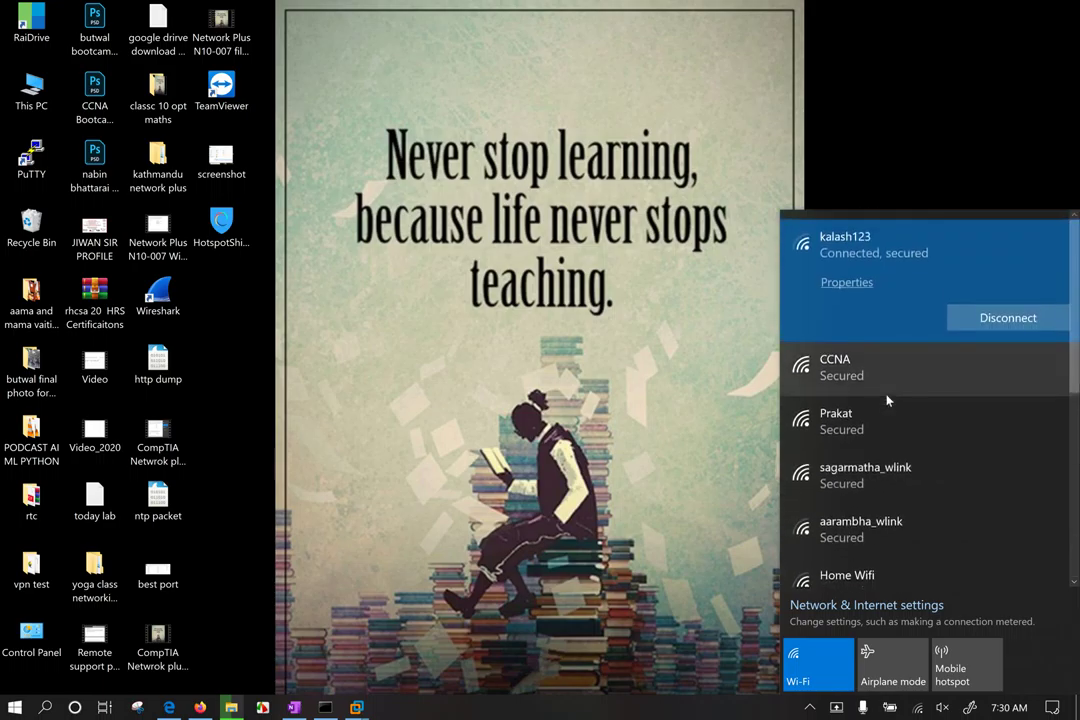
left_click(723, 415)
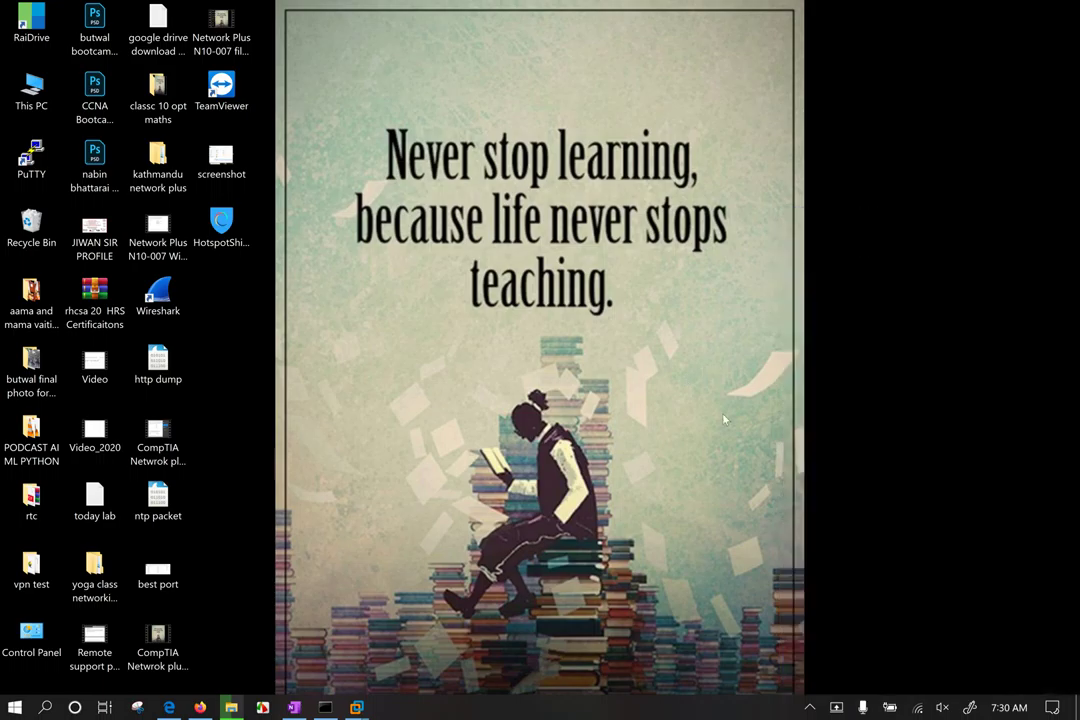
left_click(918, 709)
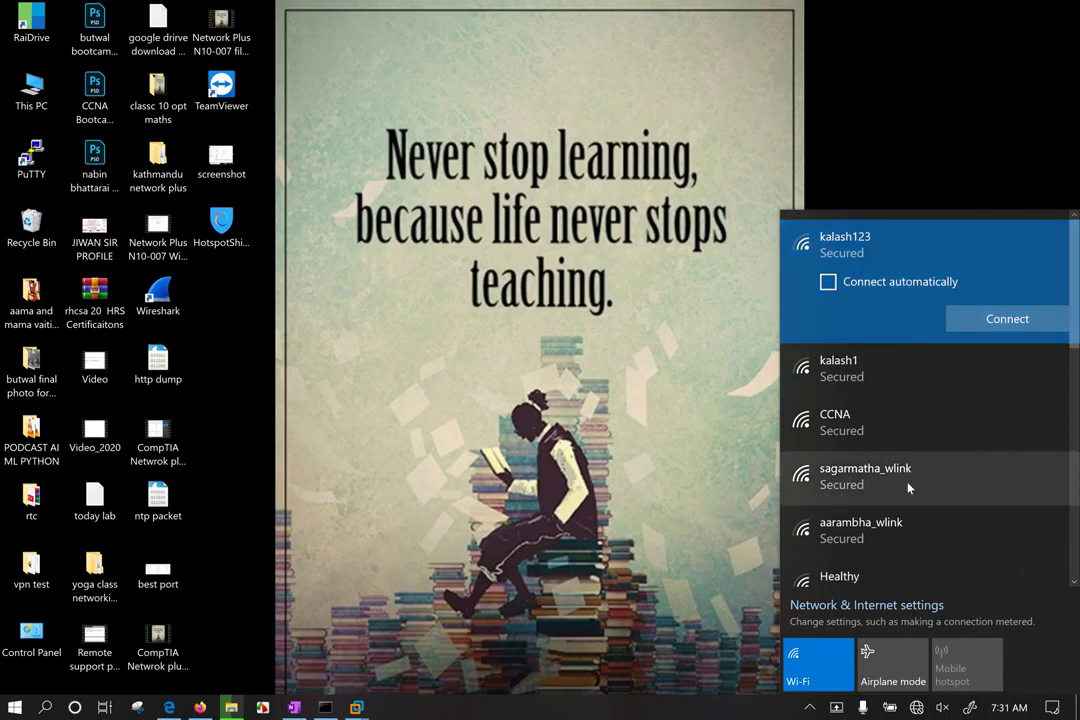
scroll(908, 487, "down", 3)
scroll(910, 485, "down", 5)
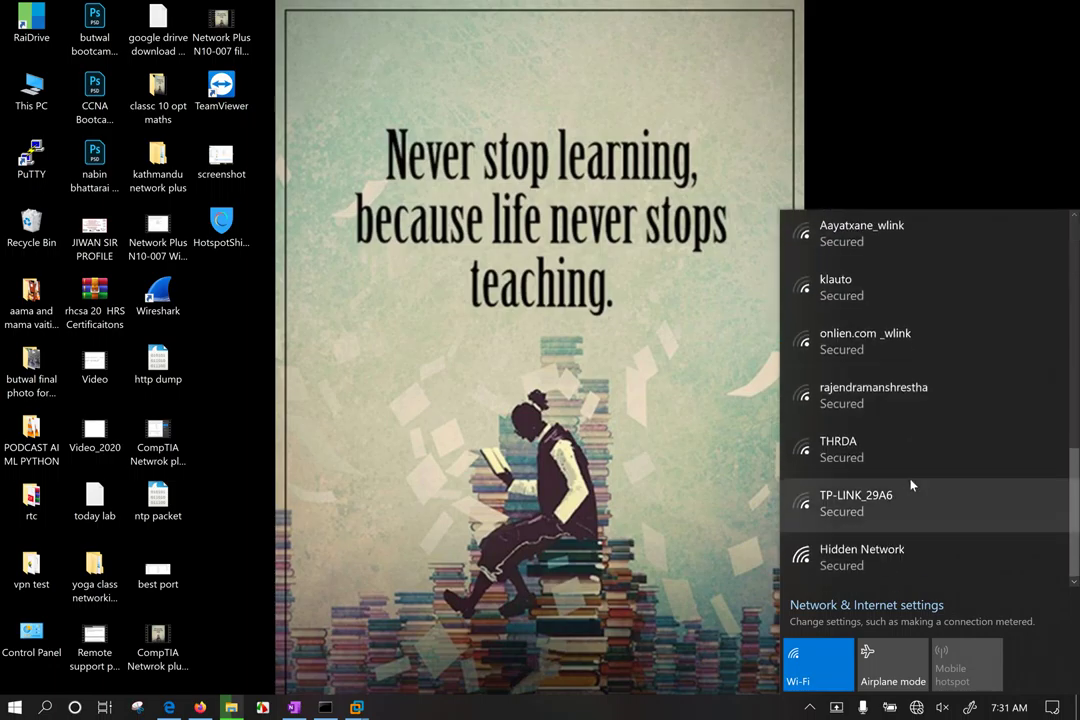
scroll(910, 485, "up", 8)
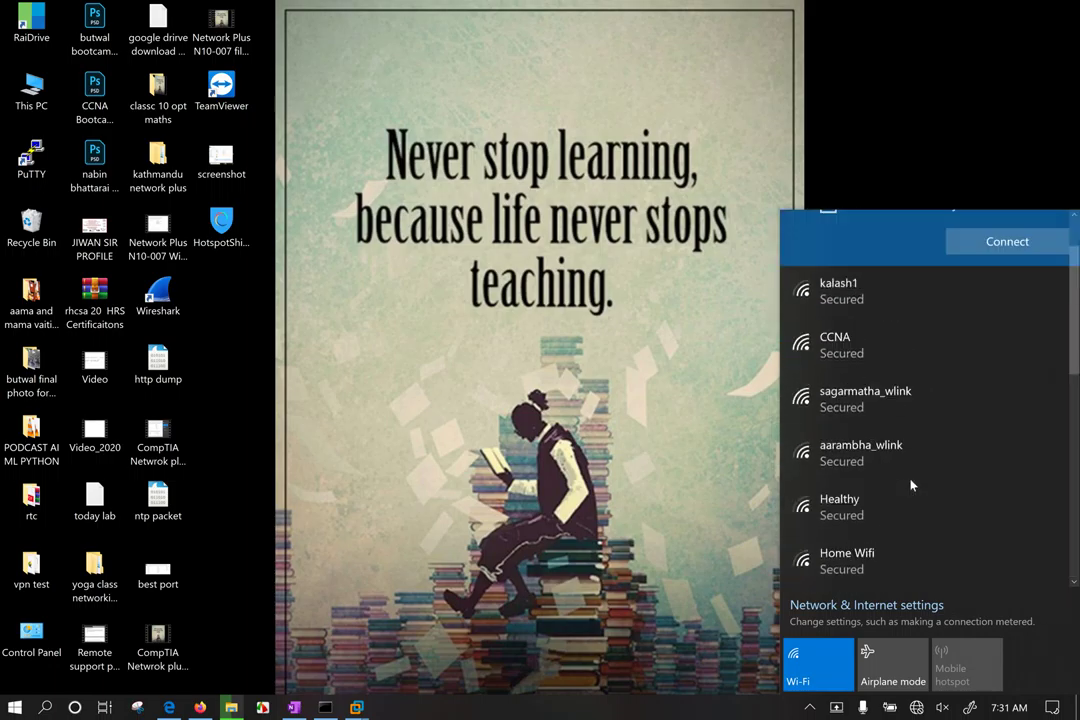
left_click(474, 268)
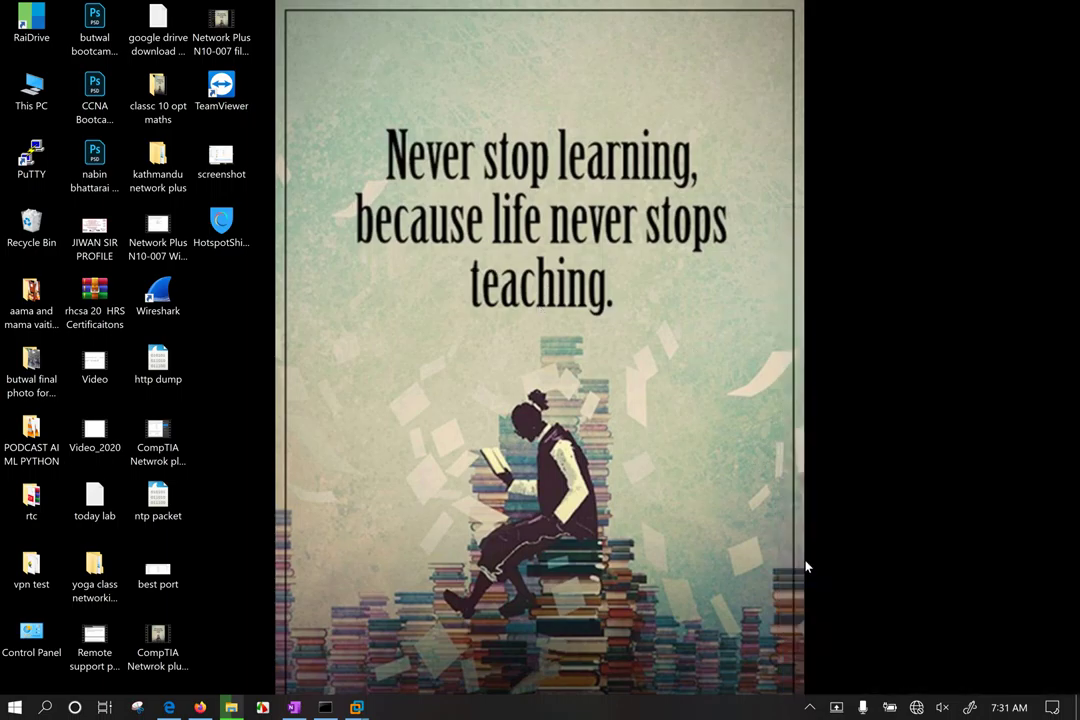
Open the Wi-Fi list again and scroll down to kalash123, which now offers Connect.
left_click(916, 707)
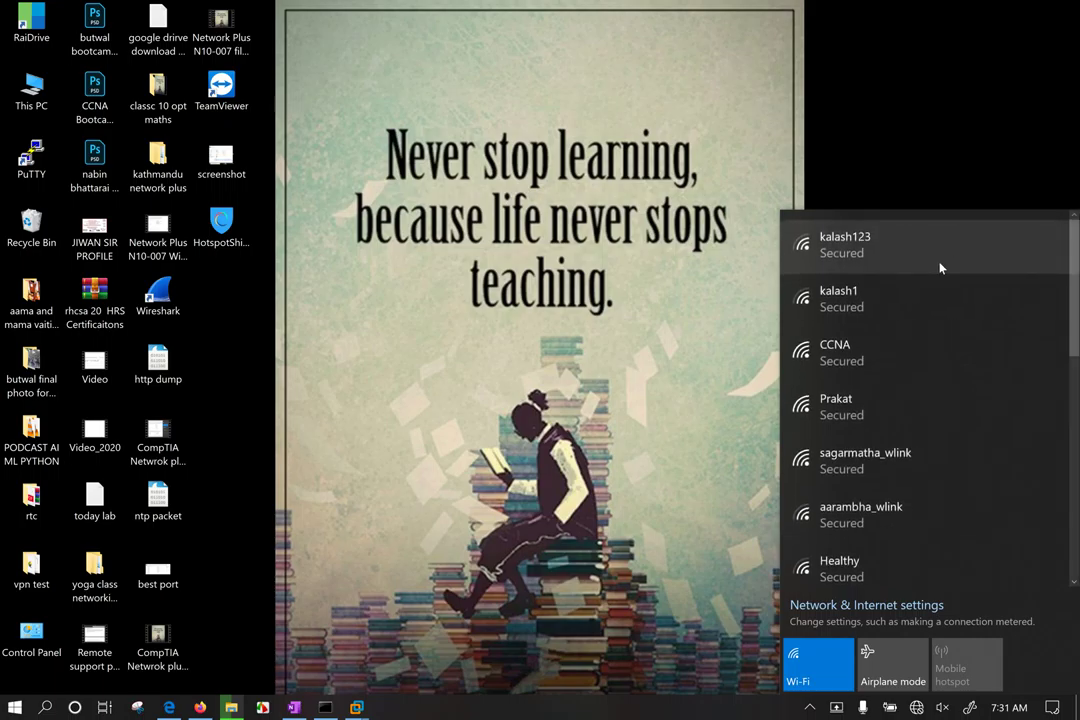
scroll(872, 440, "down", 2)
scroll(872, 440, "down", 2)
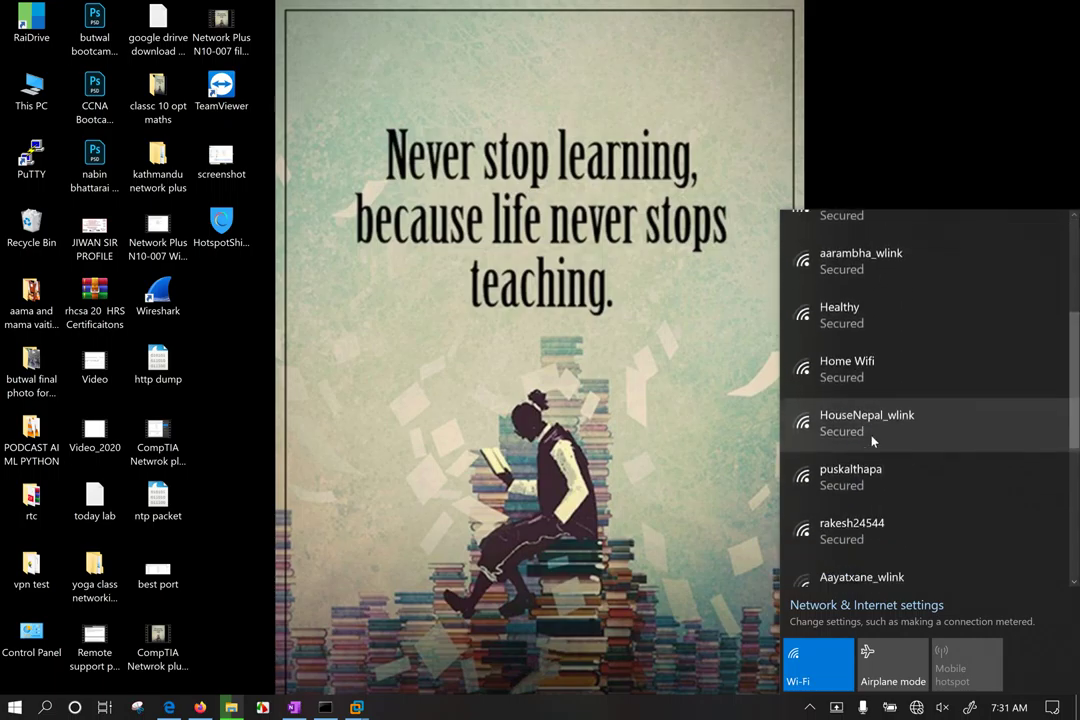
scroll(880, 380, "down", 5)
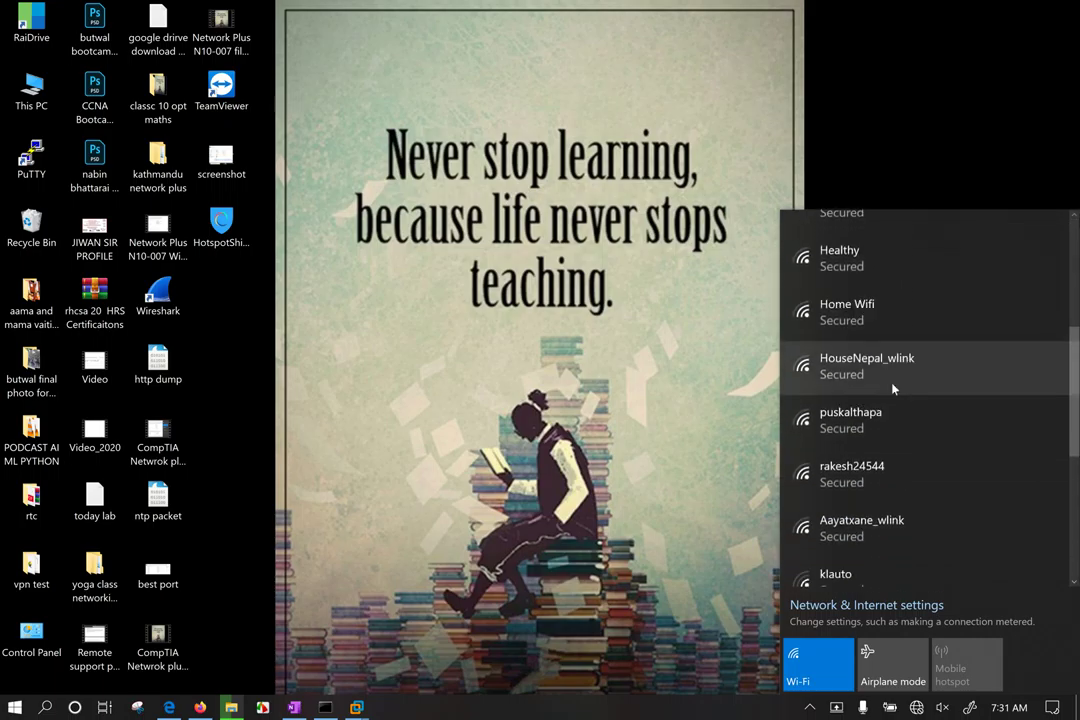
scroll(897, 563, "up", 10)
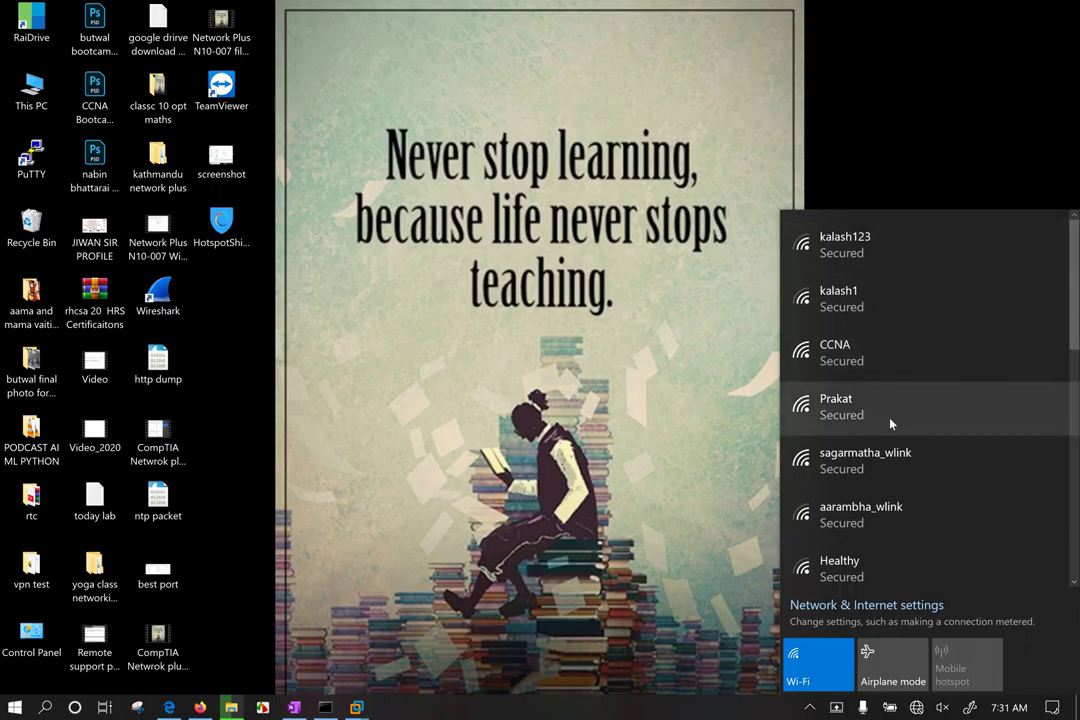
scroll(892, 424, "down", 4)
scroll(890, 424, "down", 7)
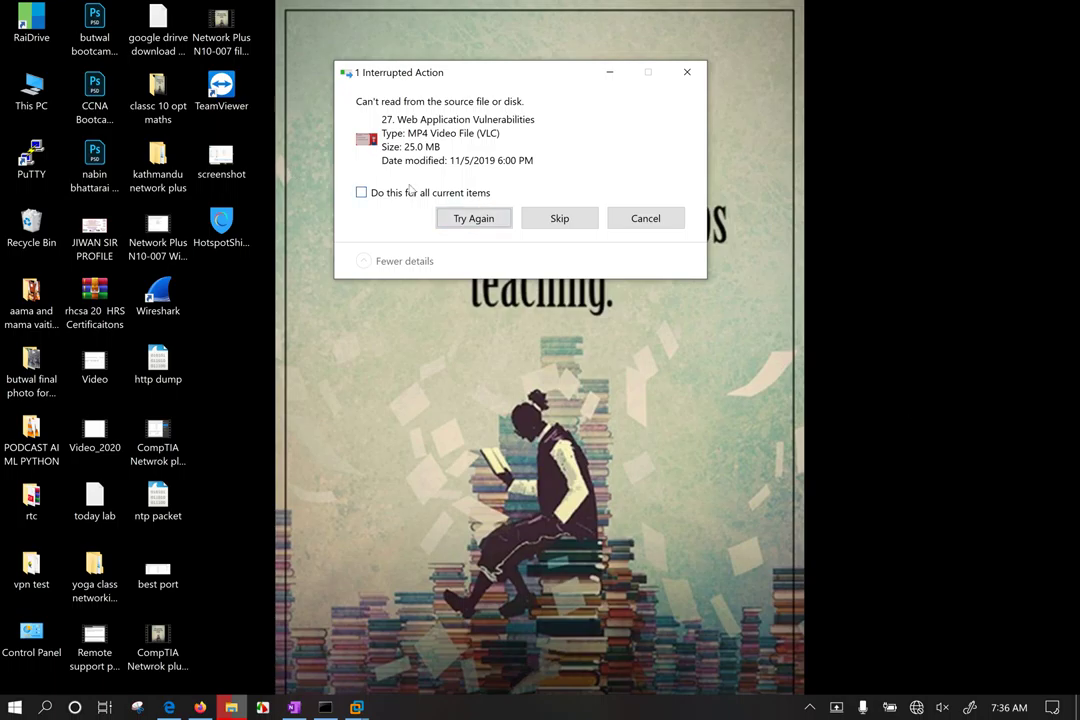
Tick 'Do this for all current items' and retry the interrupted copy twice.
left_click(362, 192)
left_click(487, 222)
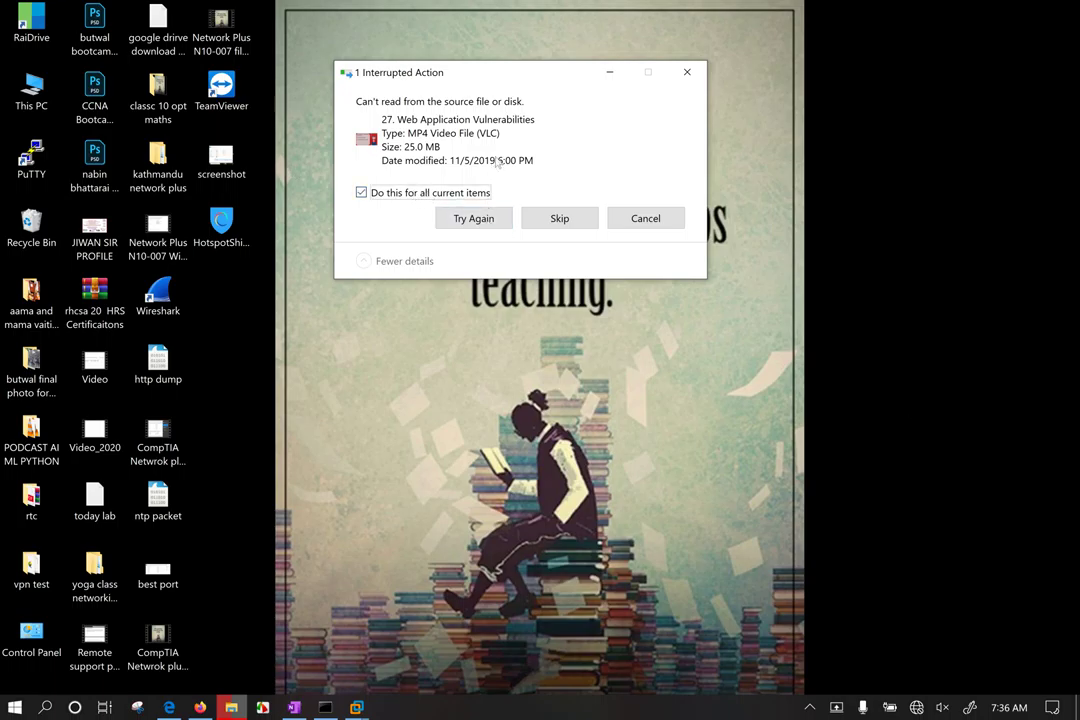
left_click(474, 222)
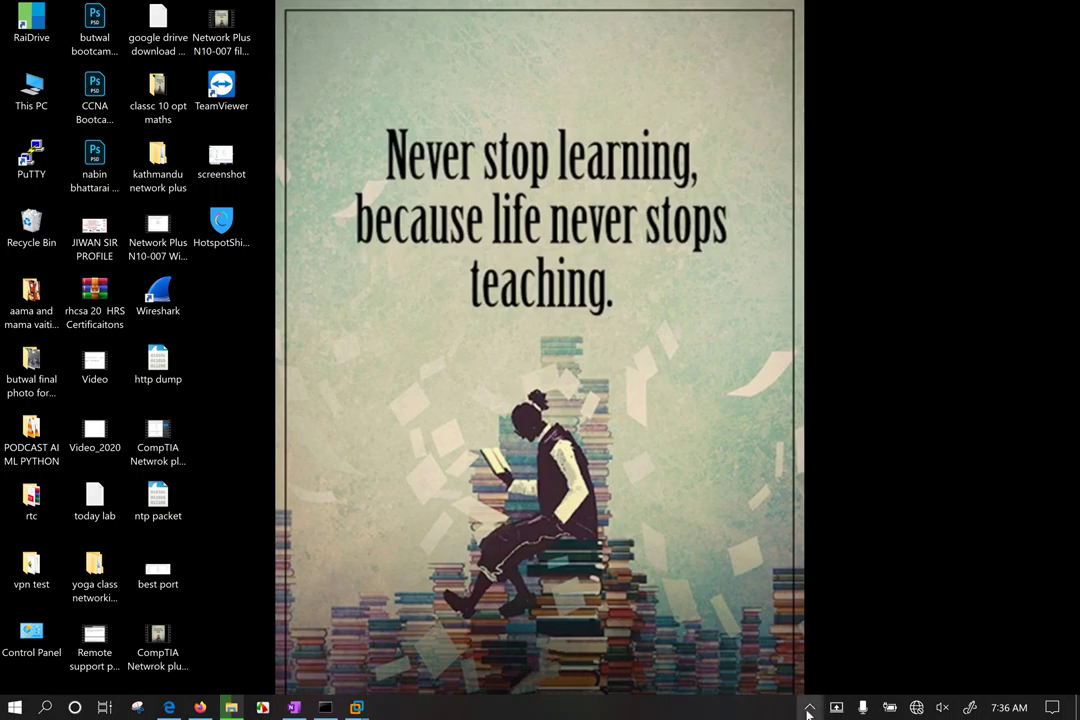
Check the hidden tray icons, then switch to the Windows 10 x64 virtual machine window.
left_click(810, 708)
left_click(608, 350)
mouse_move(358, 708)
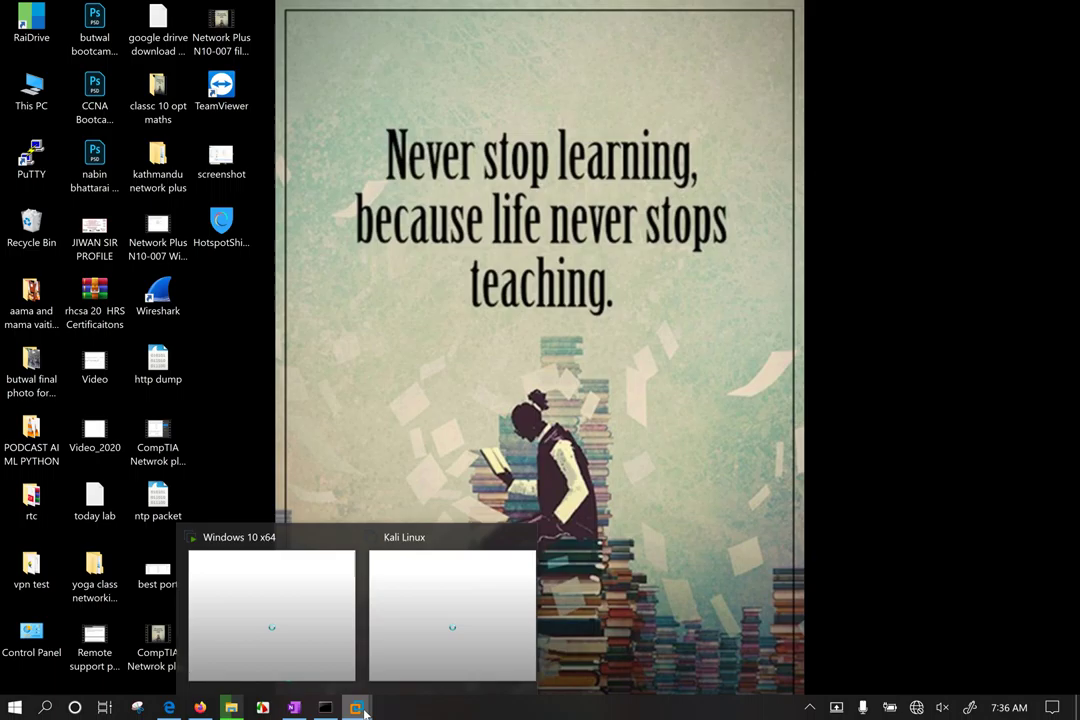
left_click(289, 612)
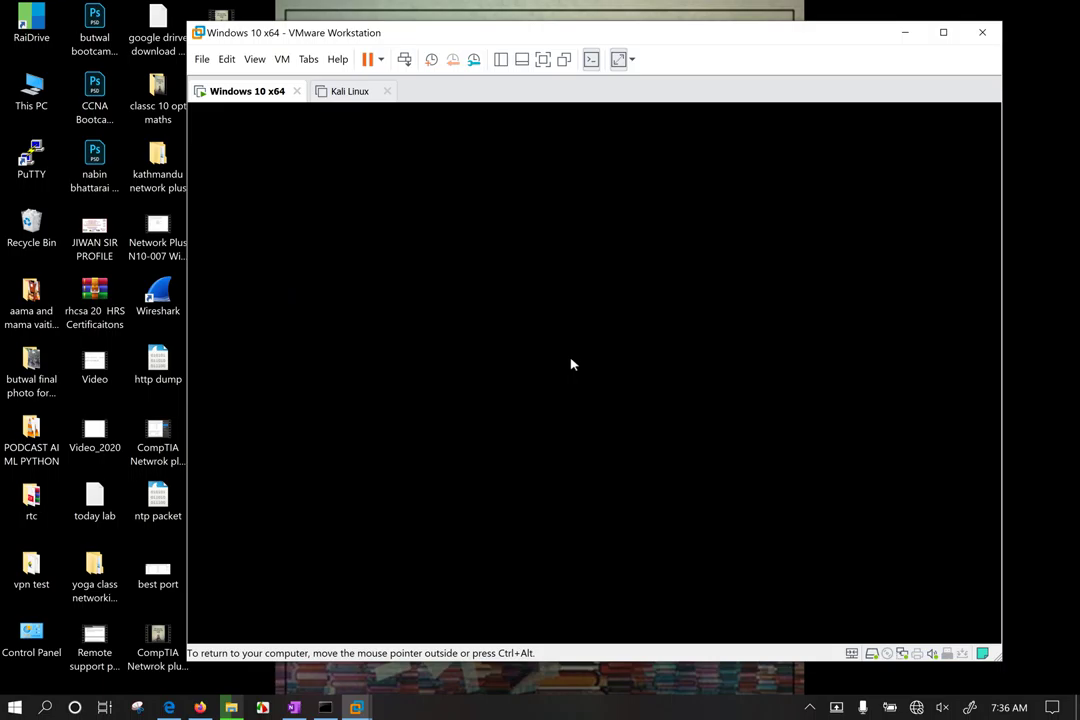
Reposition and widen the VM window, nudging it right after dismissing the title-bar menu.
left_click_drag(745, 31, 673, 44)
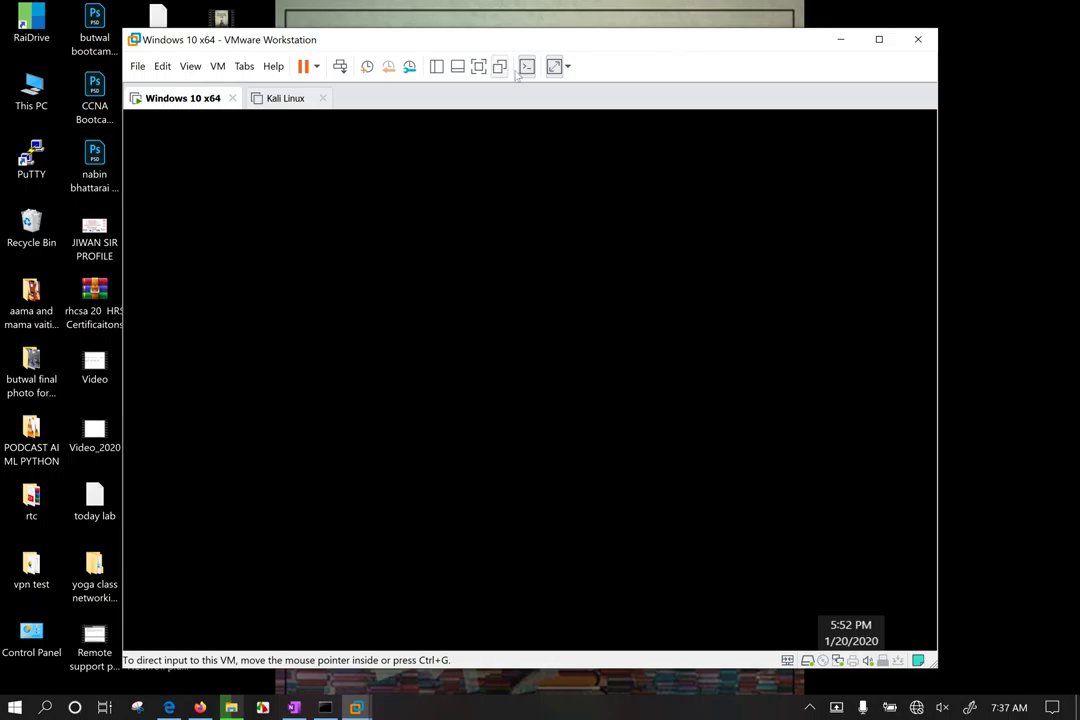
left_click_drag(688, 45, 740, 60)
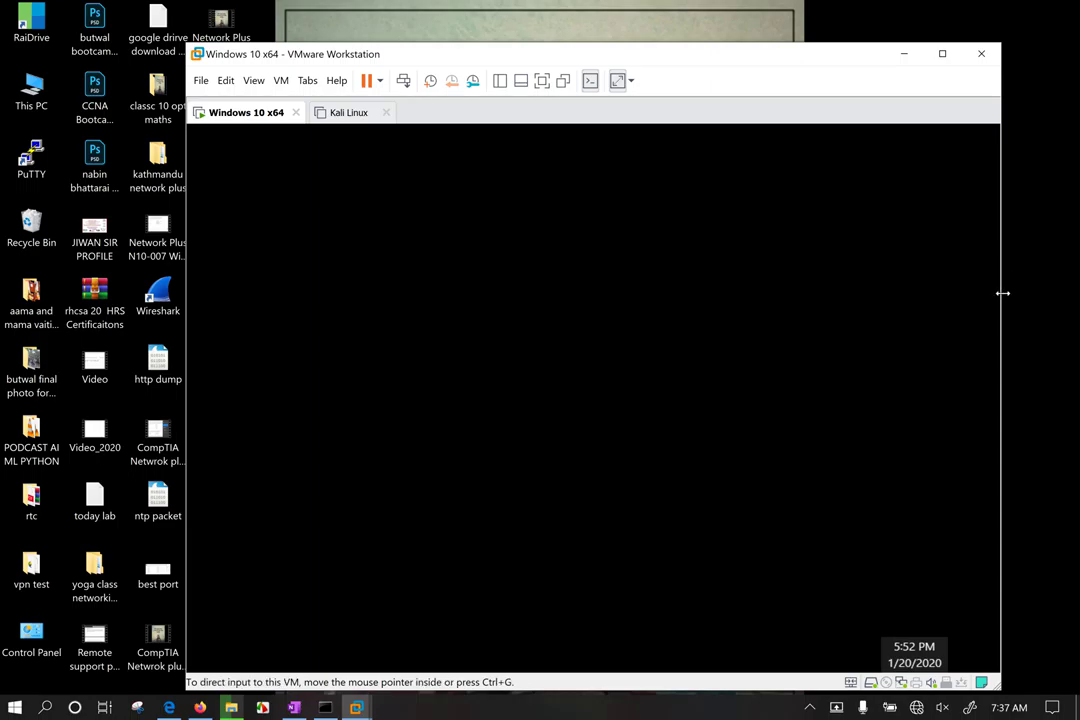
left_click_drag(1003, 293, 1046, 289)
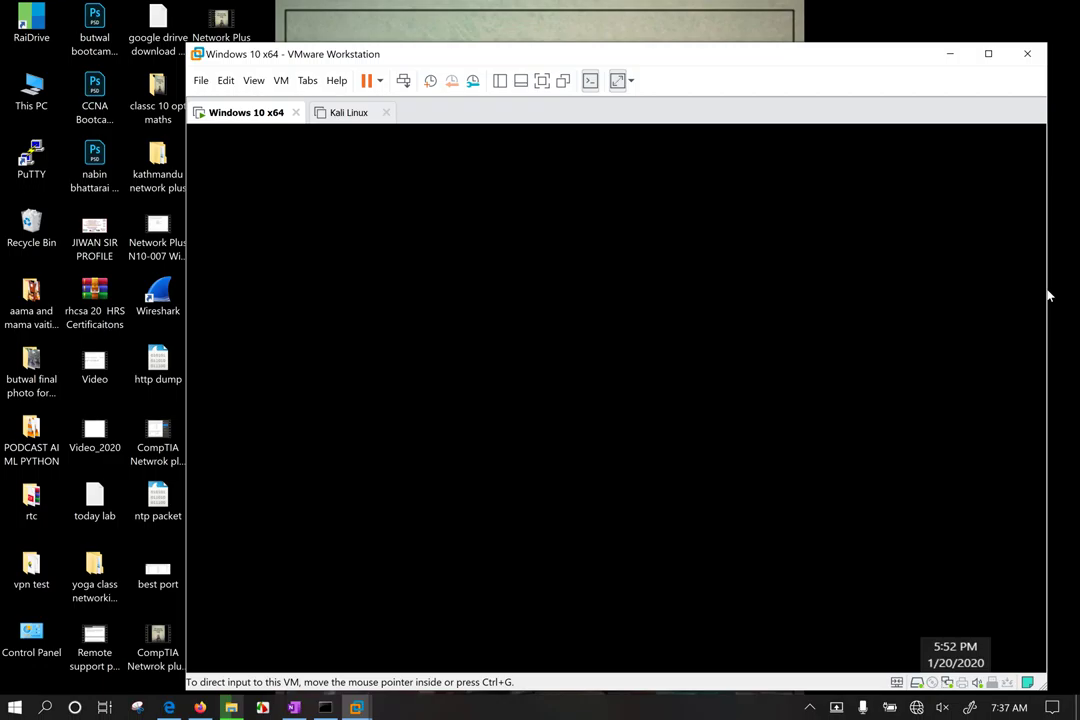
left_click_drag(753, 55, 722, 45)
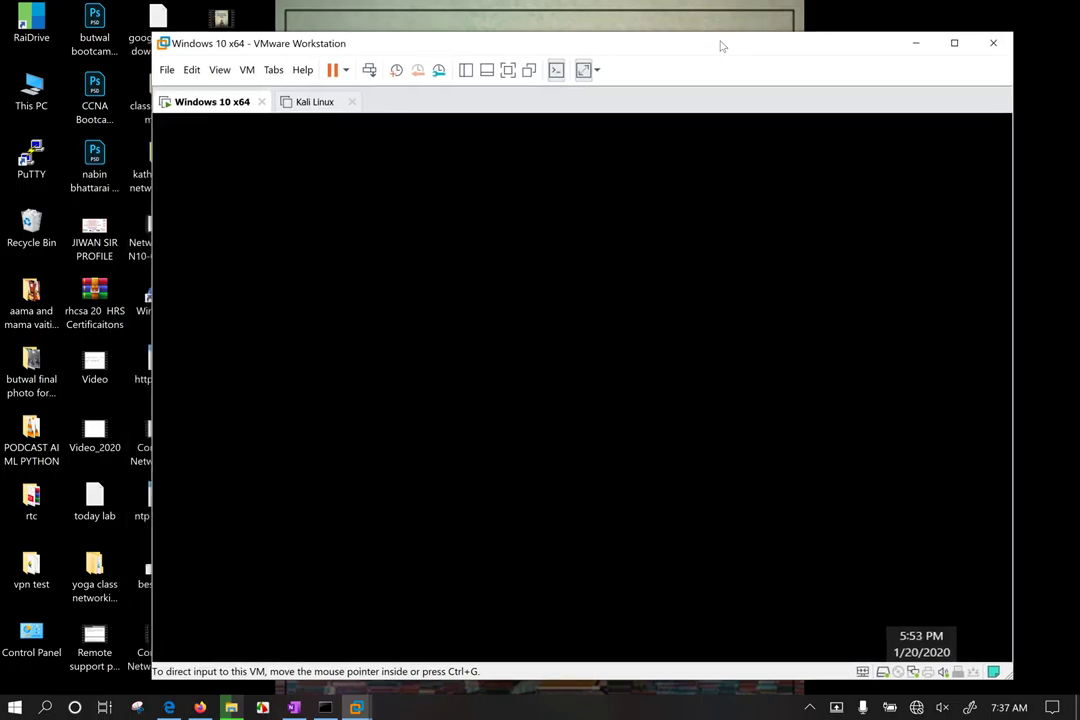
mouse_move(722, 45)
left_mouse_down()
mouse_move(707, 41)
mouse_move(735, 35)
left_mouse_up()
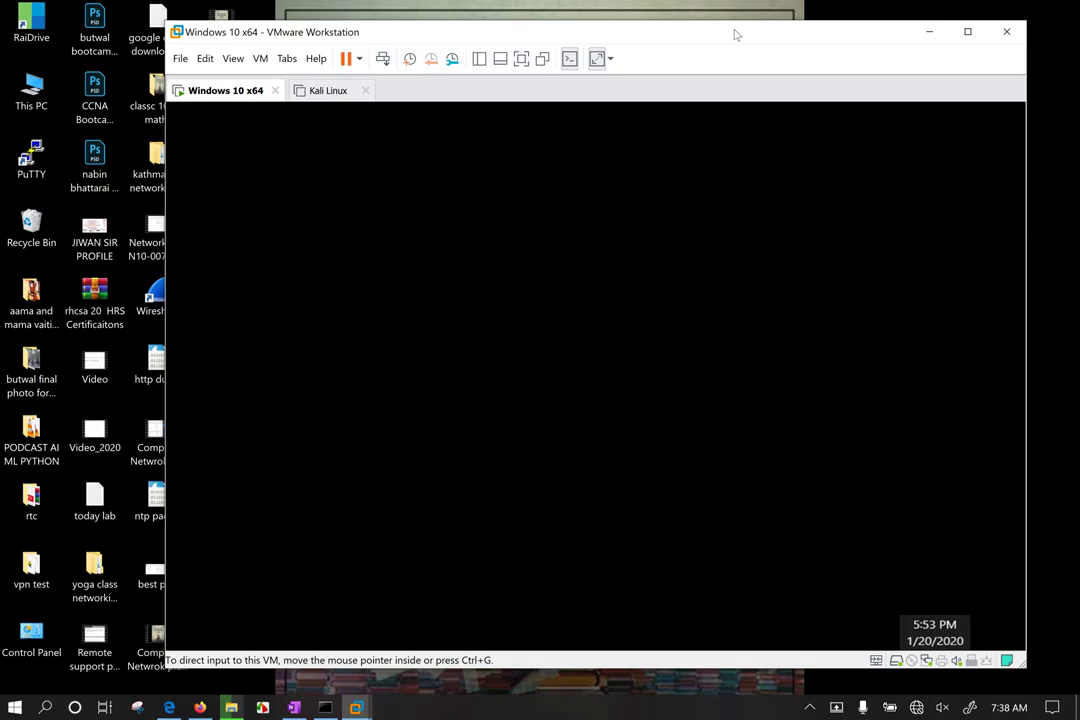
right_click(738, 34)
left_click(704, 40)
left_click_drag(701, 39, 724, 39)
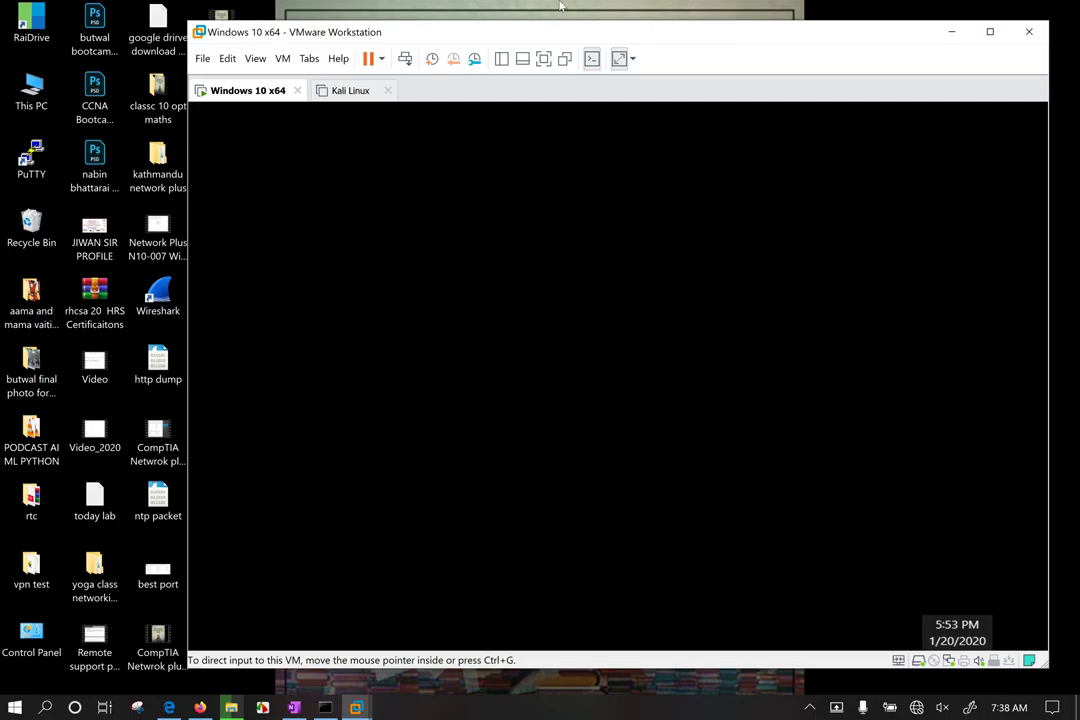
Drag the VM window further left, then switch to Firefox on the host.
left_click_drag(802, 38, 735, 41)
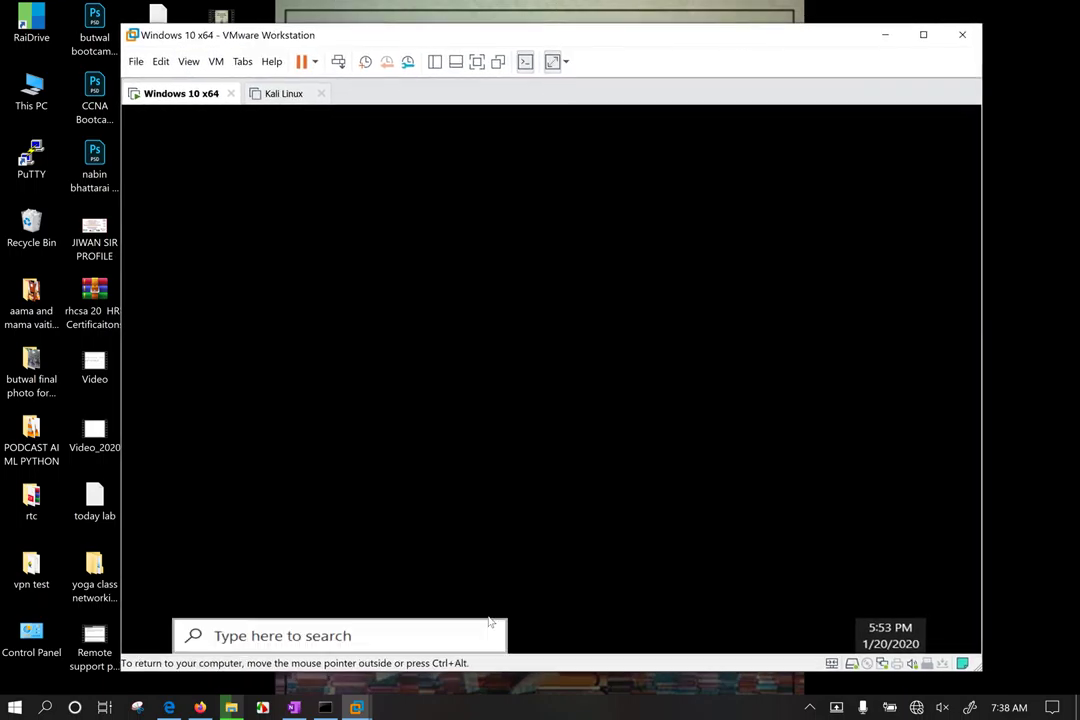
left_click(201, 708)
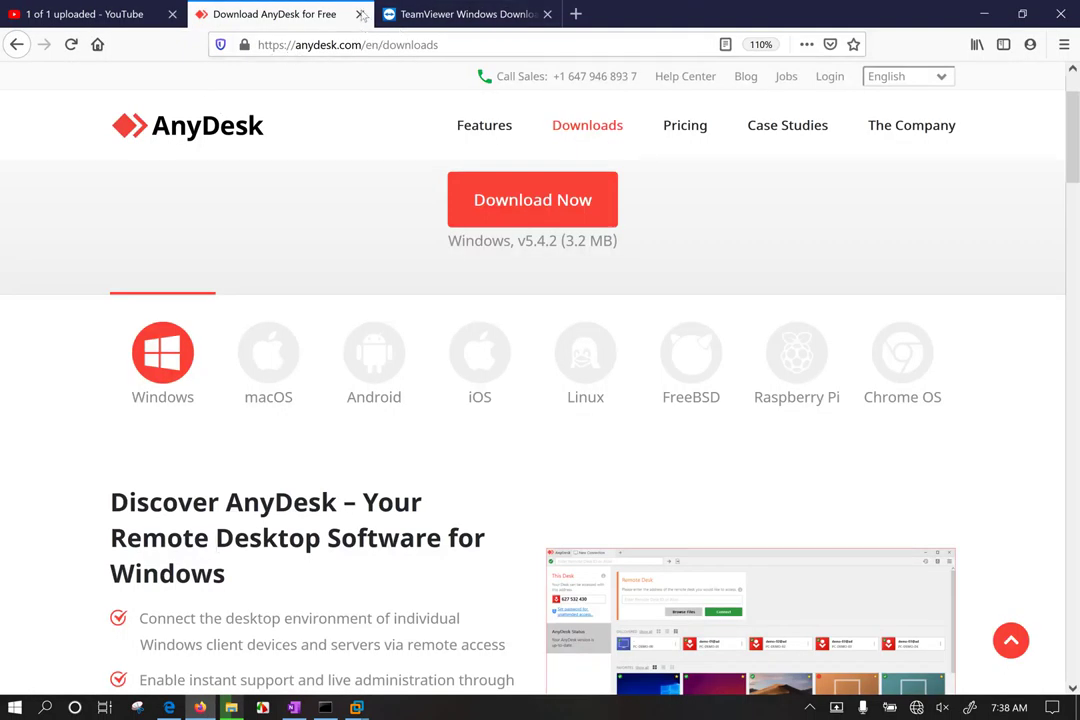
Close the AnyDesk and TeamViewer tabs and load 192.168.31.1 in a new tab.
middle_click(305, 18)
left_click(382, 18)
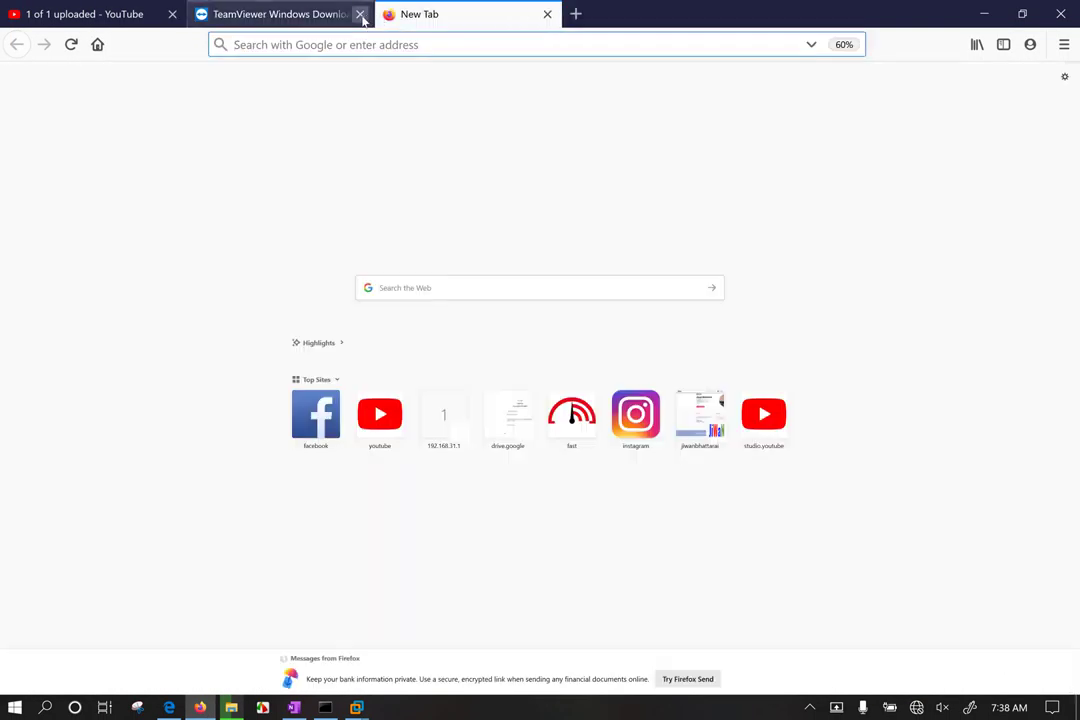
left_click(360, 14)
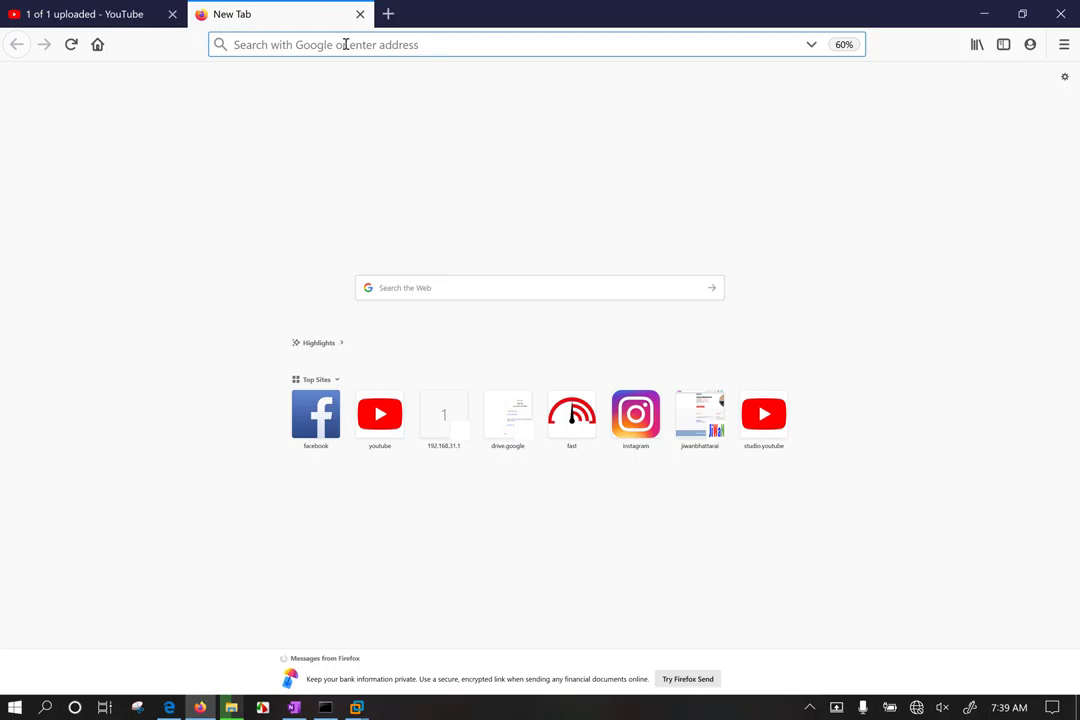
type("1")
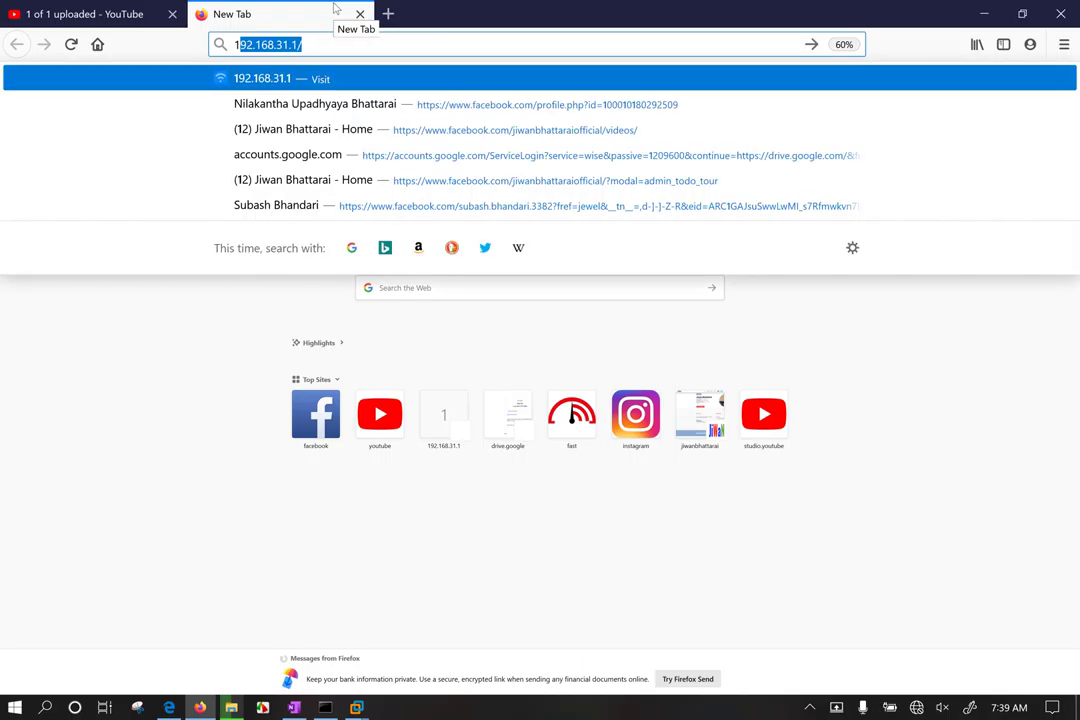
type("92.168.31.")
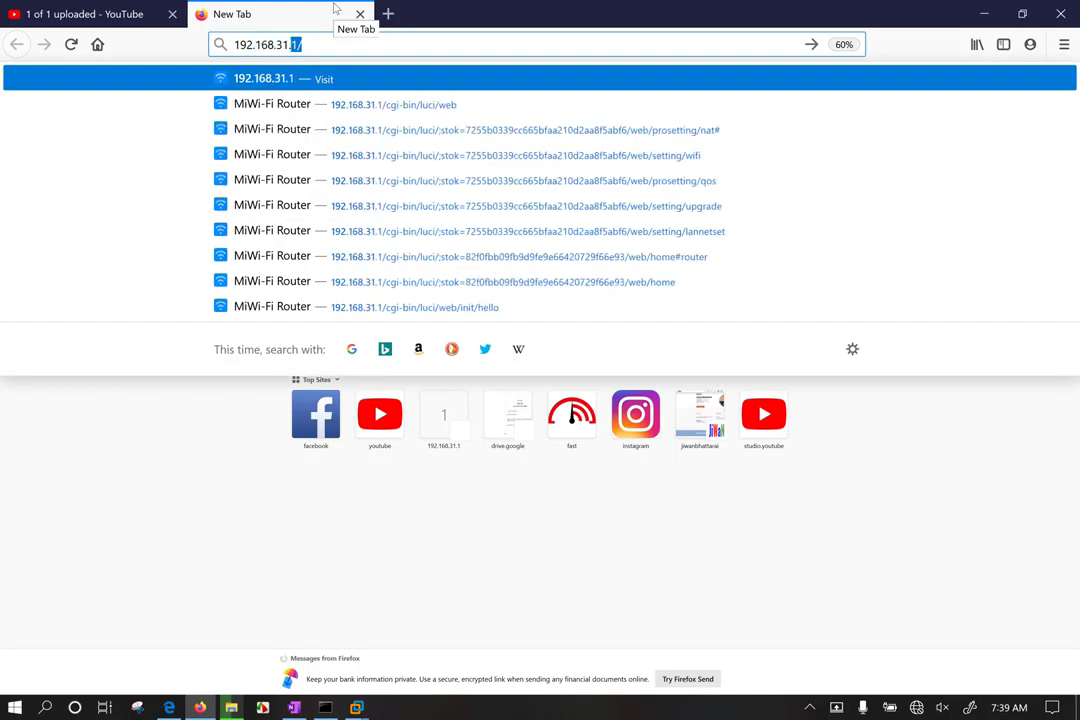
key("Return")
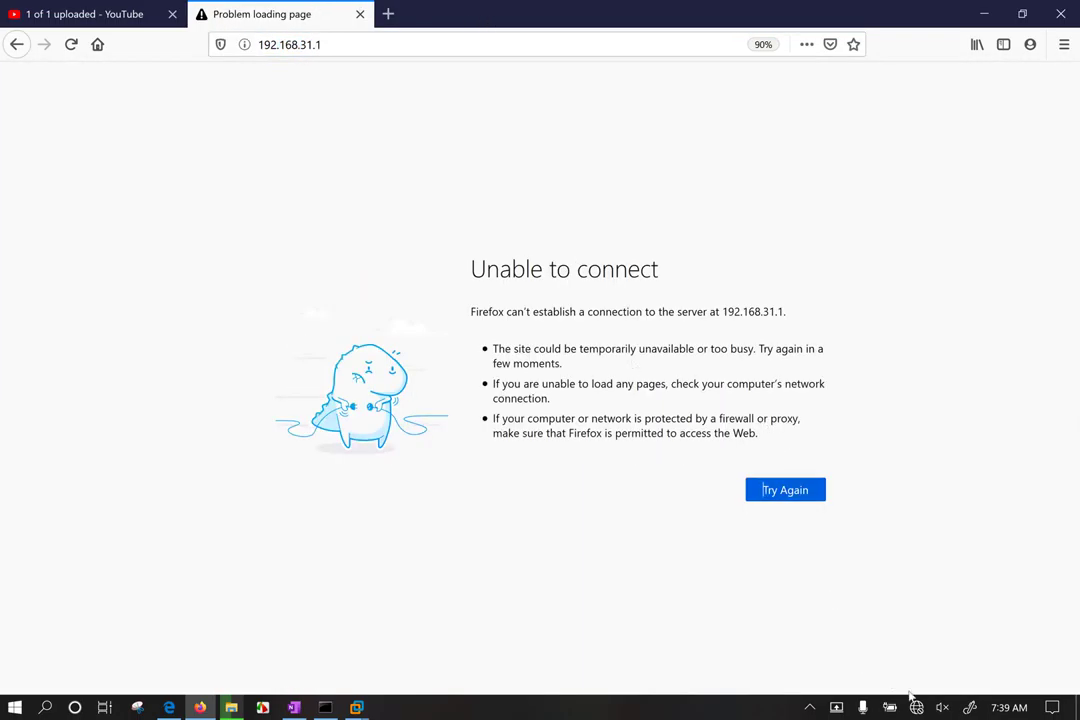
Try connecting to the open Xiaomi_177D_E882 network three times, dismissing each failure.
left_click(915, 705)
left_click(913, 262)
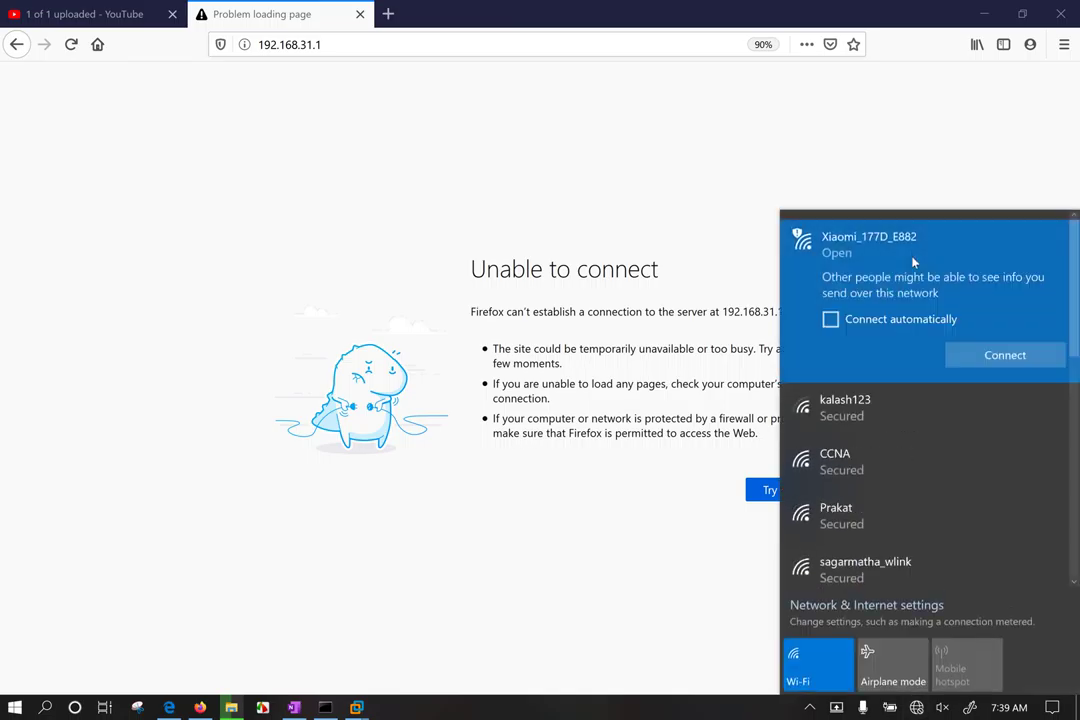
left_click(1015, 362)
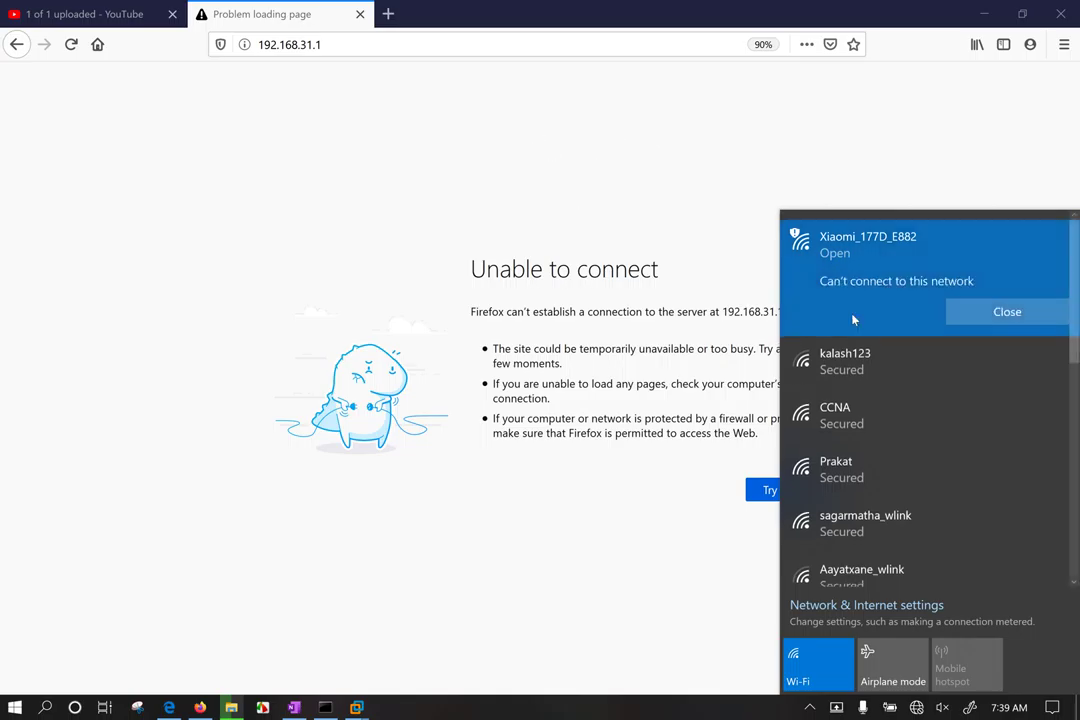
left_click(962, 305)
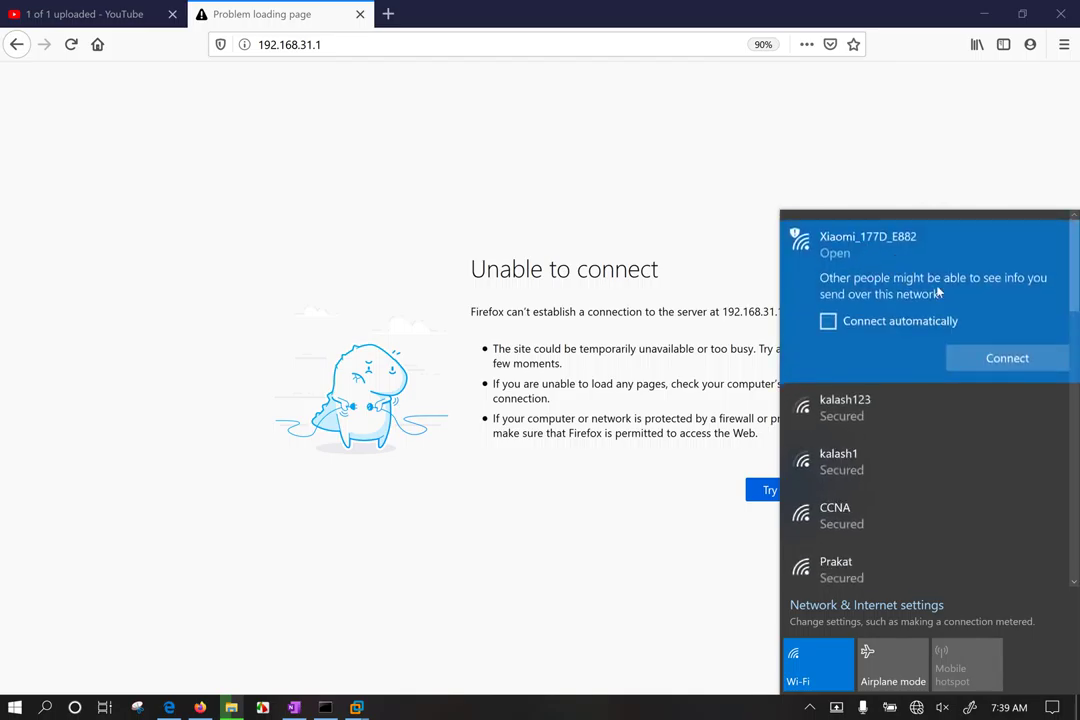
left_click(993, 362)
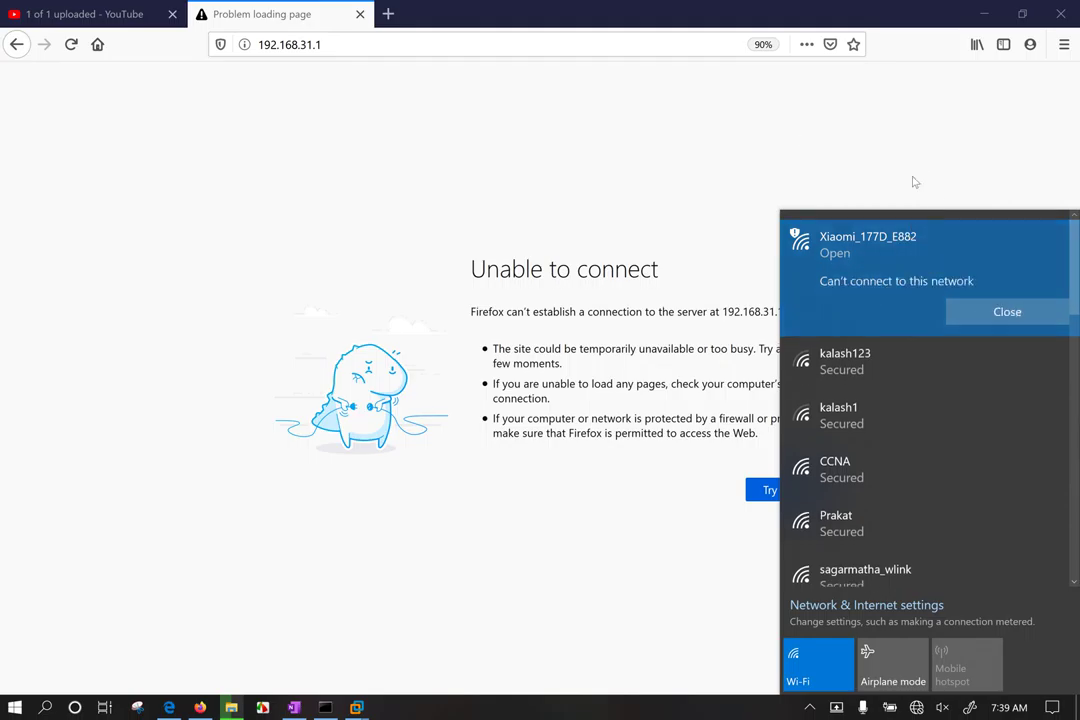
left_click(991, 313)
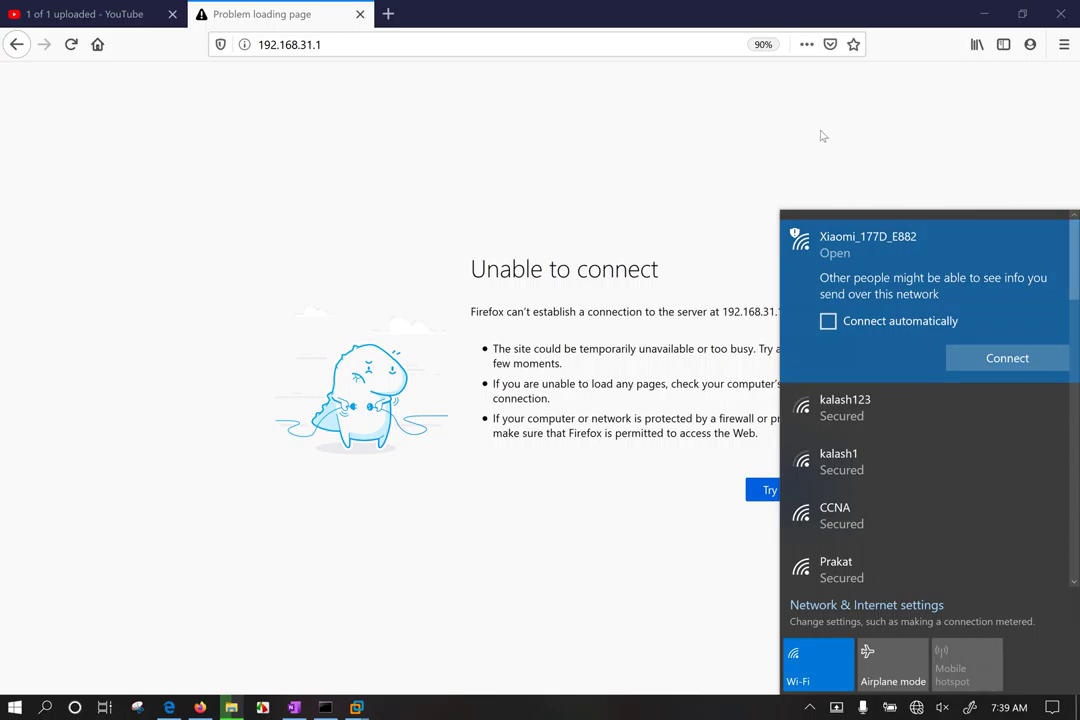
left_click(1003, 360)
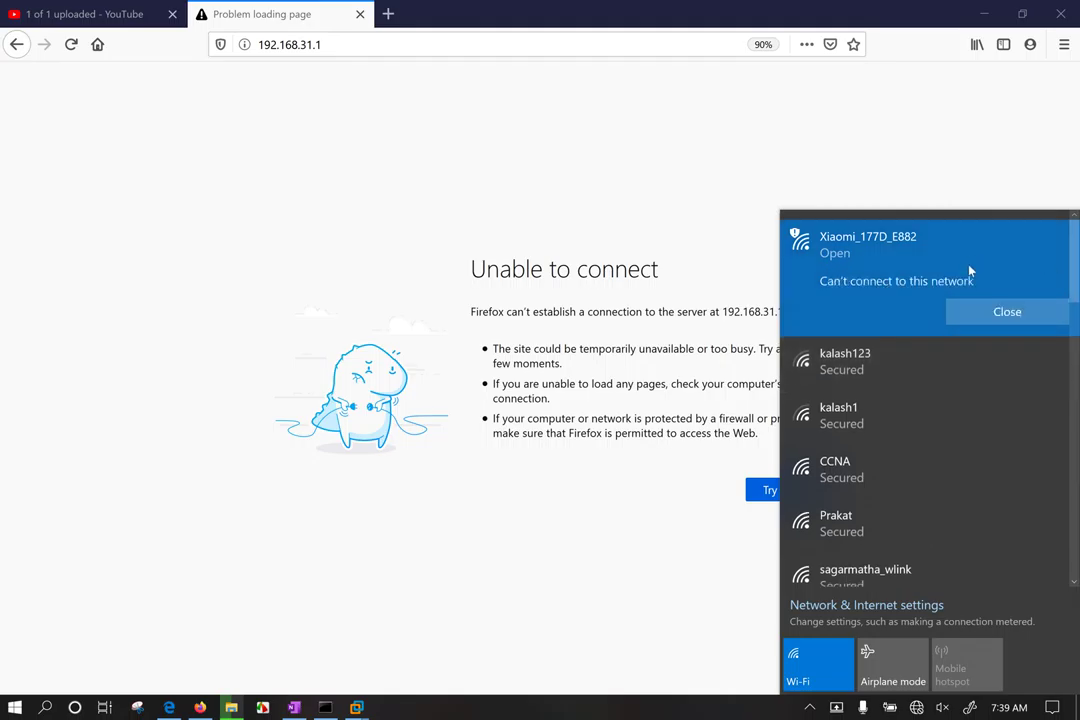
left_click(1005, 312)
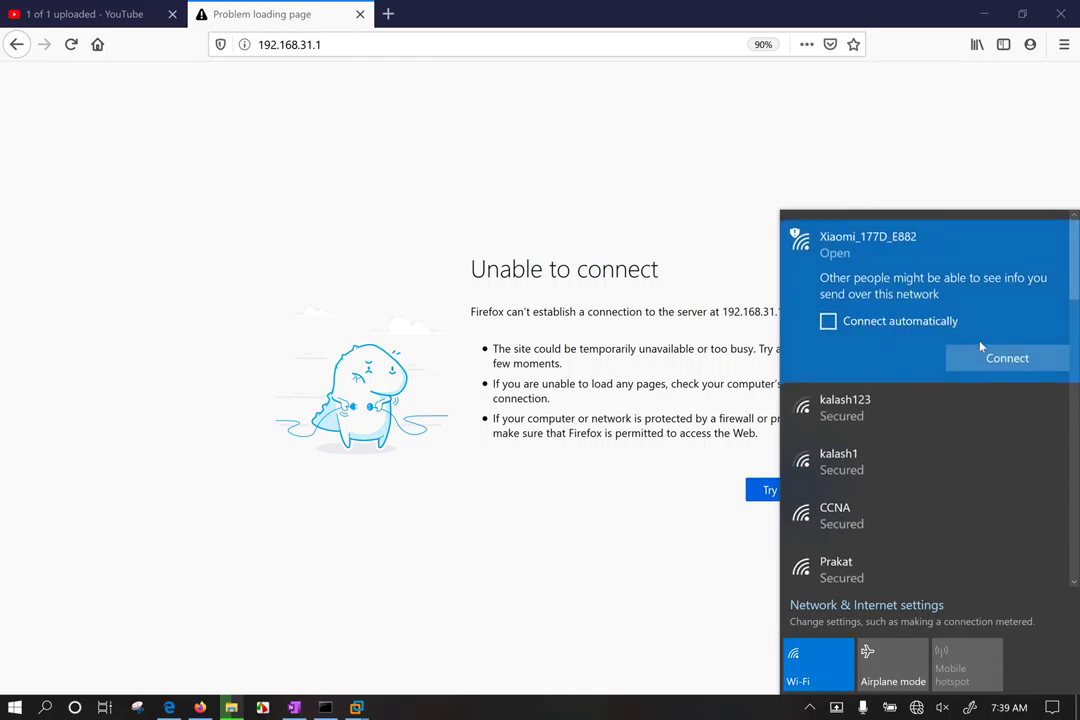
Connect to Xiaomi_177D_E882 through its right-click options menu.
right_click(900, 280)
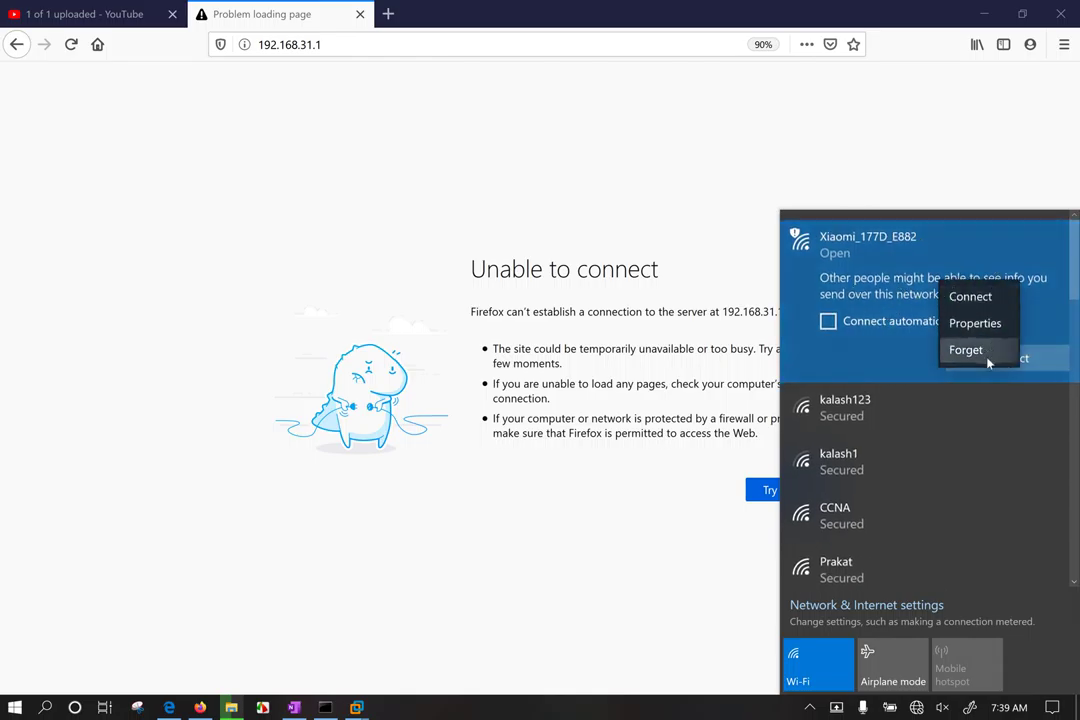
key("Escape")
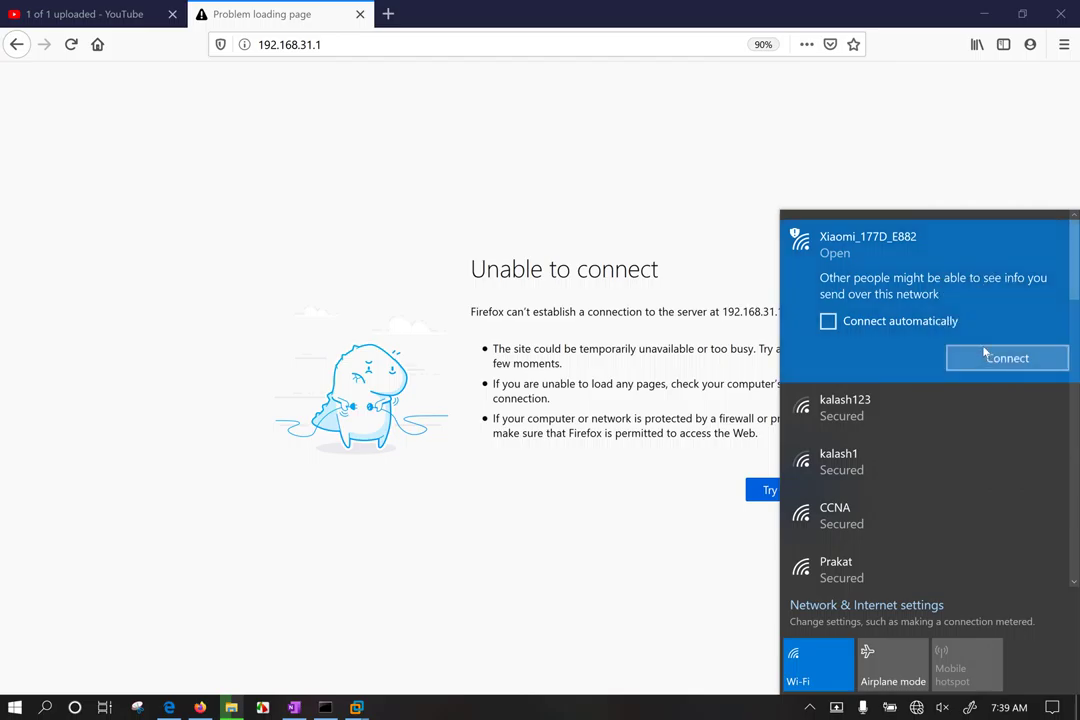
right_click(940, 260)
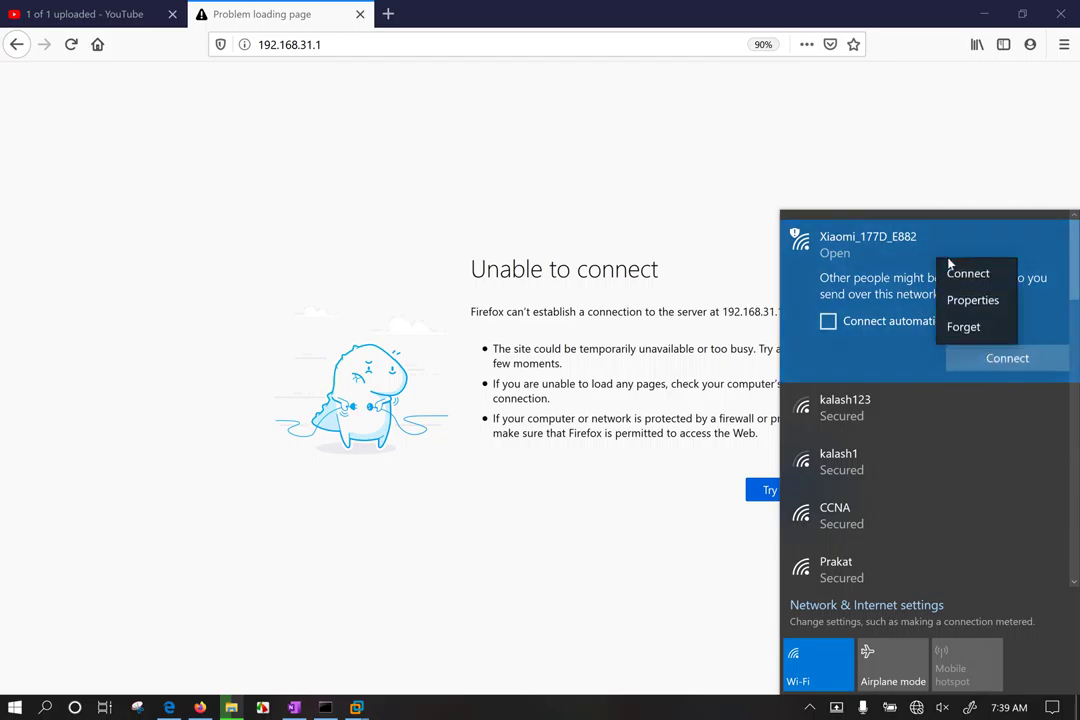
left_click(966, 275)
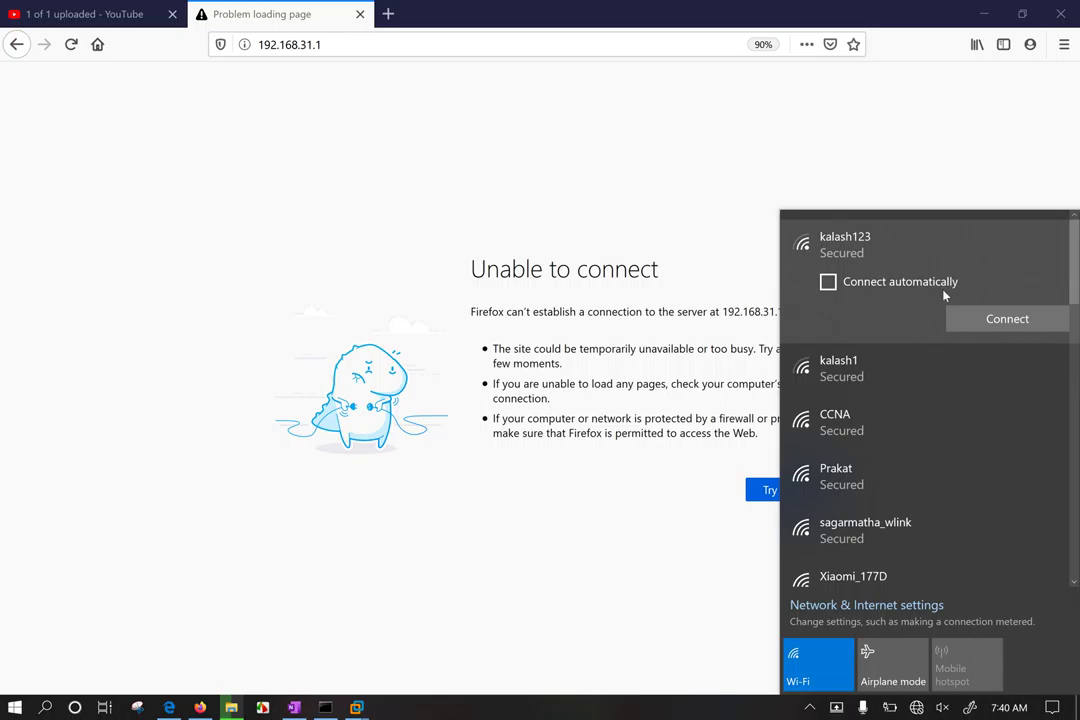
scroll(911, 370, "down", 10)
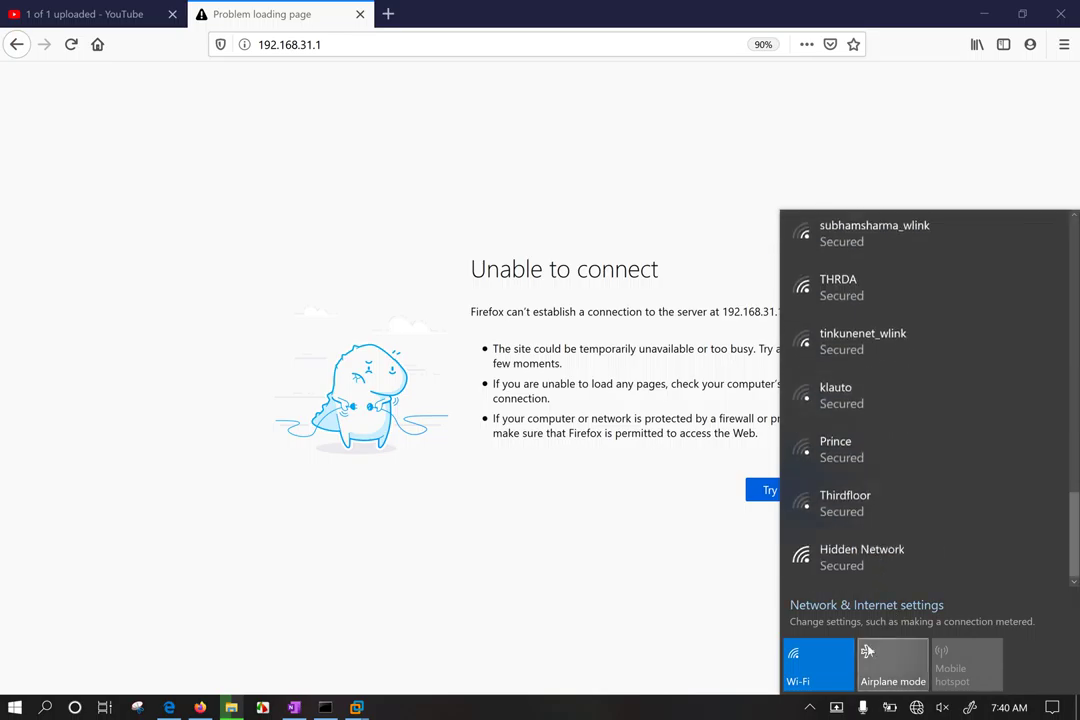
left_click(832, 666)
left_click(820, 666)
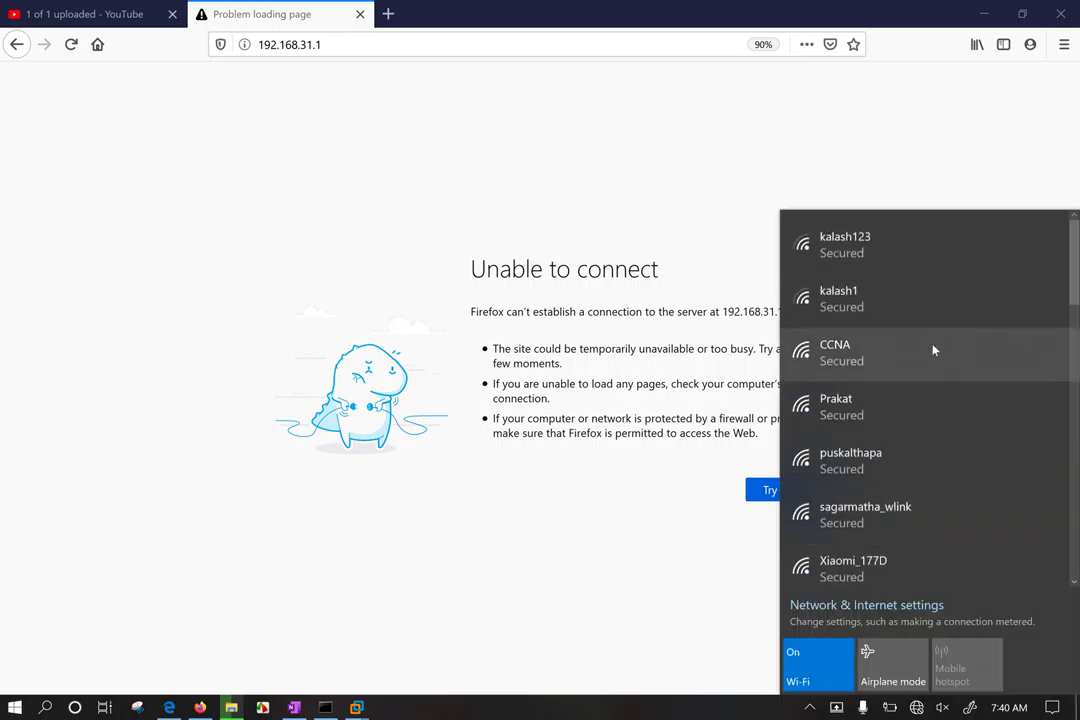
scroll(933, 349, "down", 9)
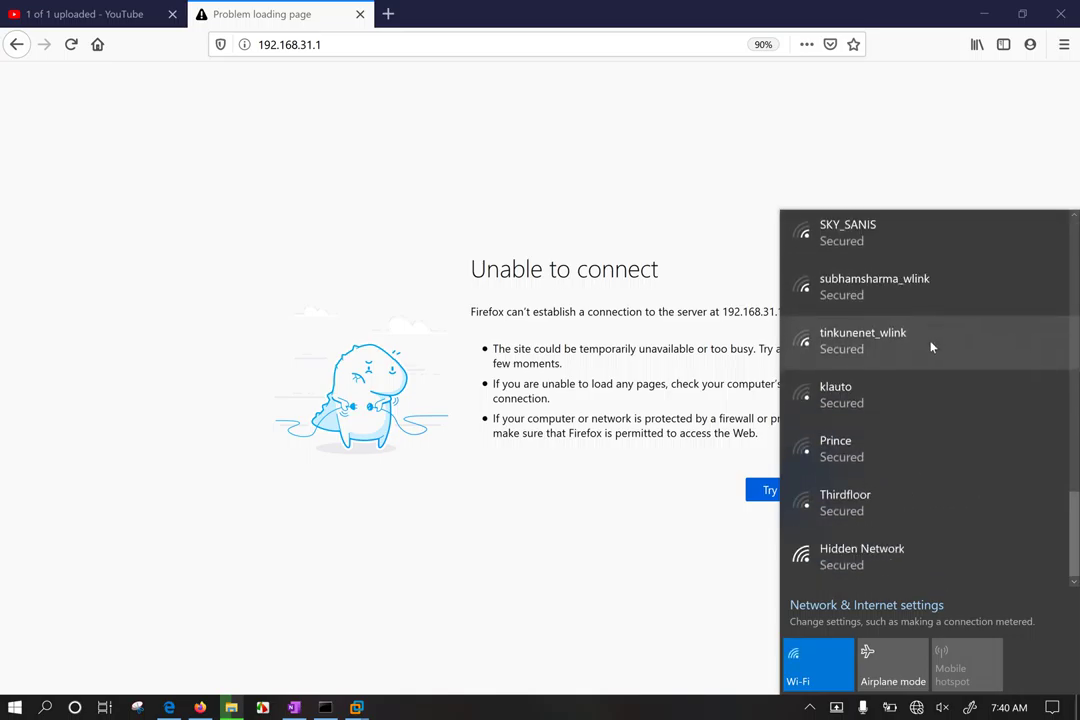
scroll(922, 342, "up", 10)
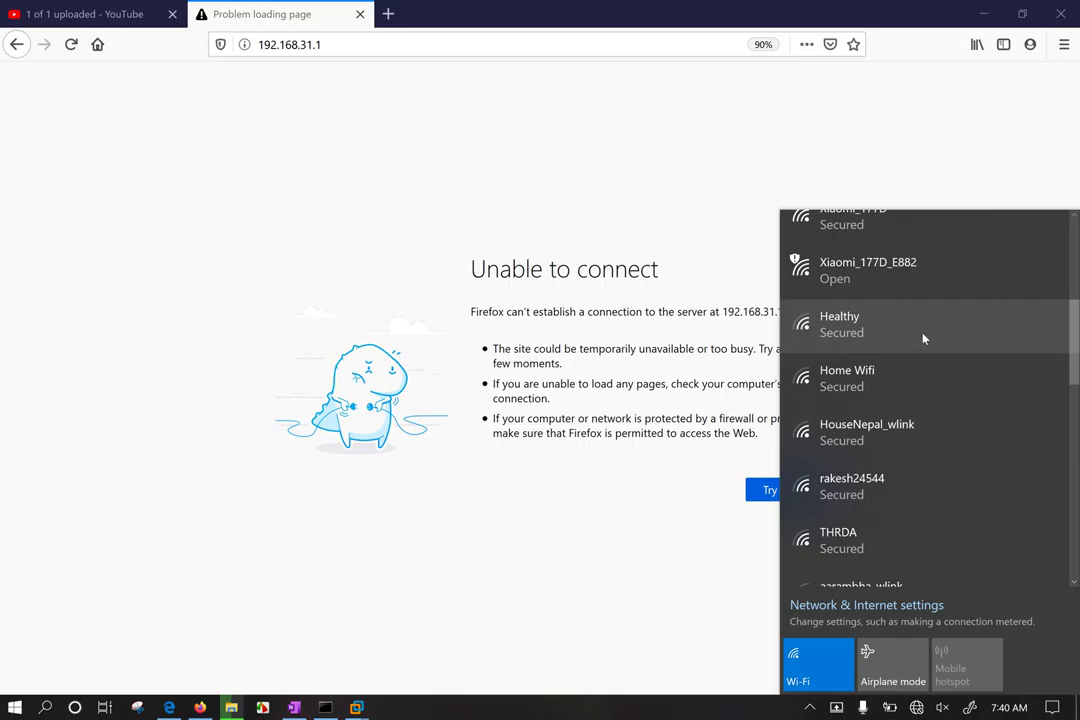
scroll(922, 341, "up", 3)
left_click(903, 447)
left_click(1000, 554)
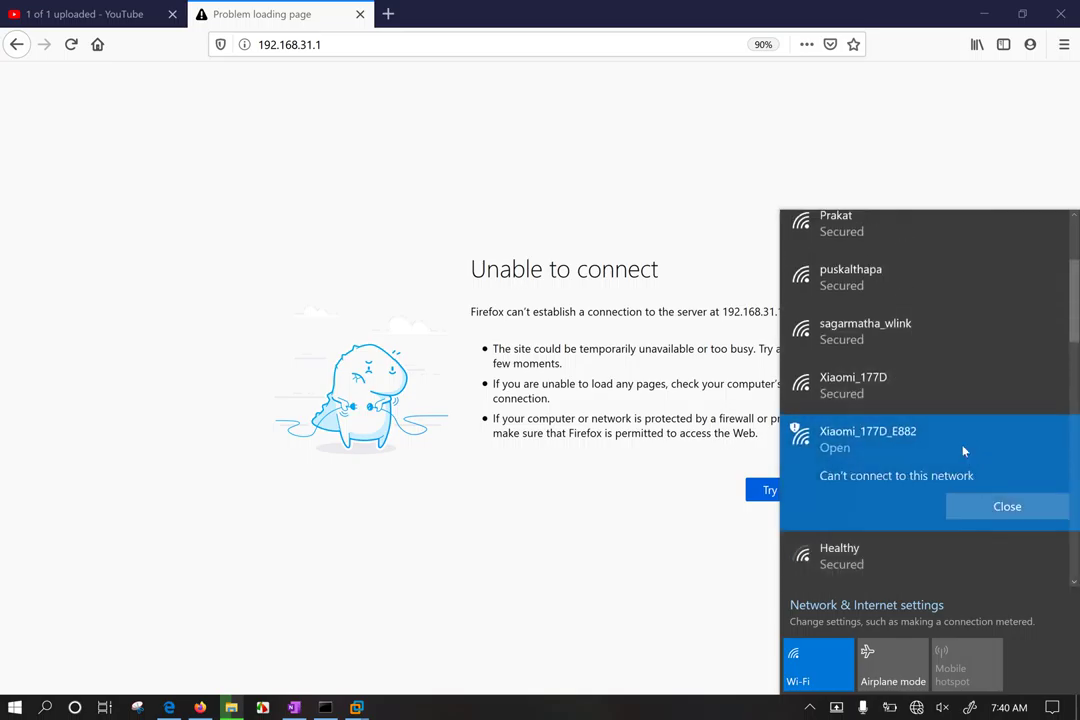
left_click(1007, 507)
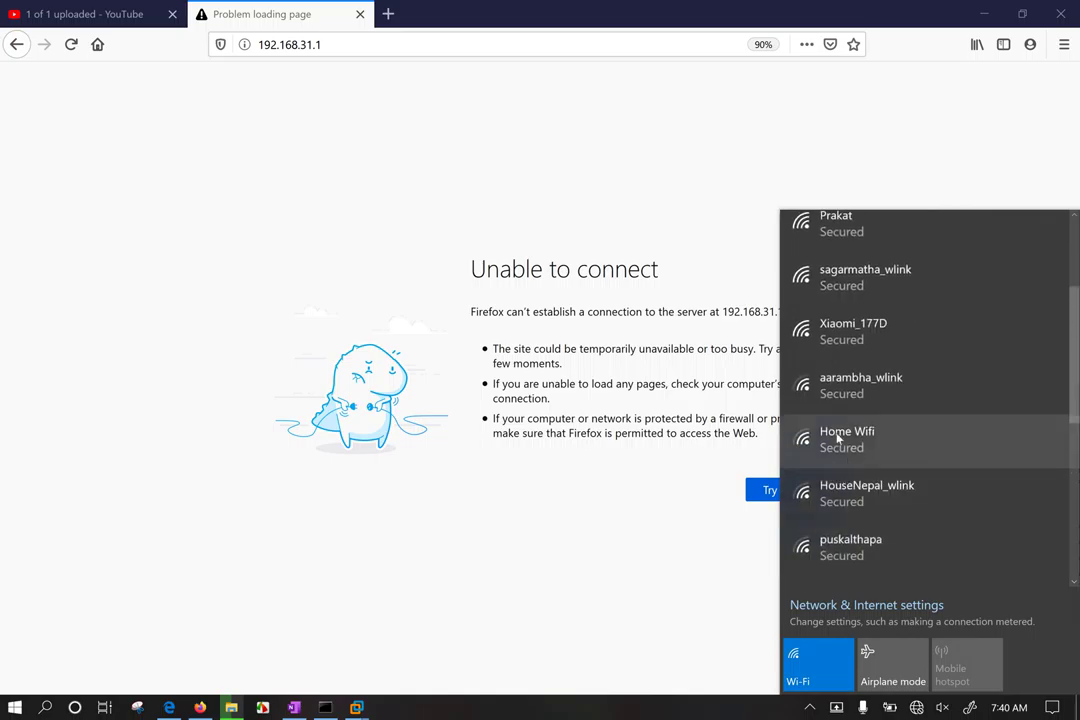
scroll(862, 420, "up", 3)
scroll(897, 388, "down", 4)
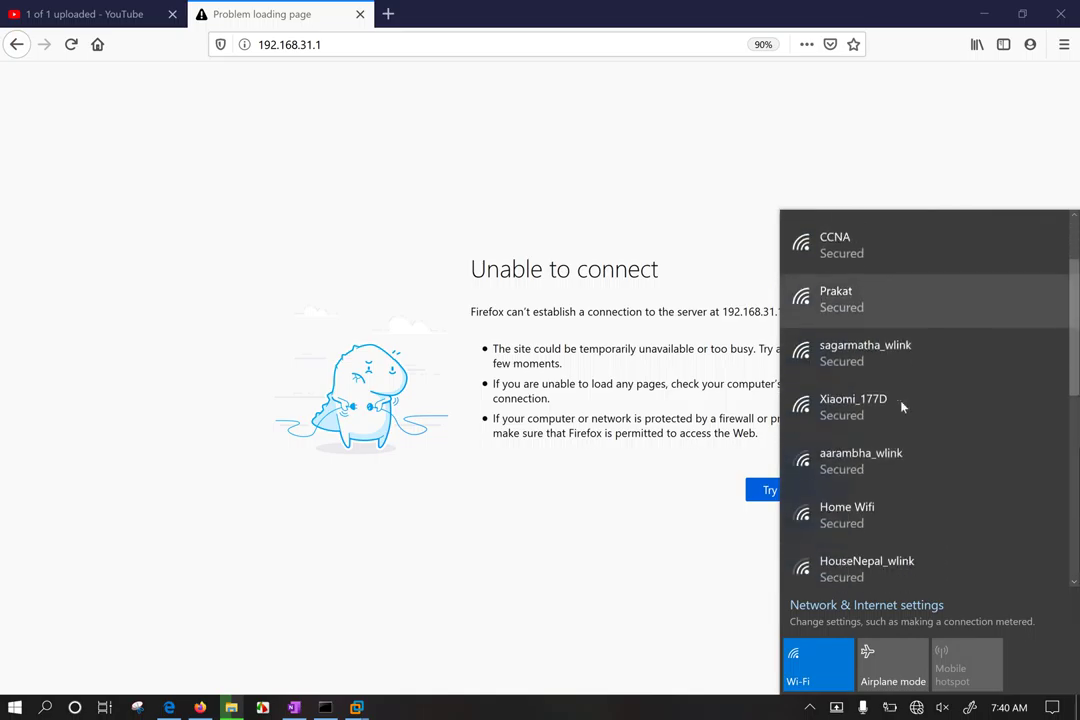
scroll(901, 406, "down", 2)
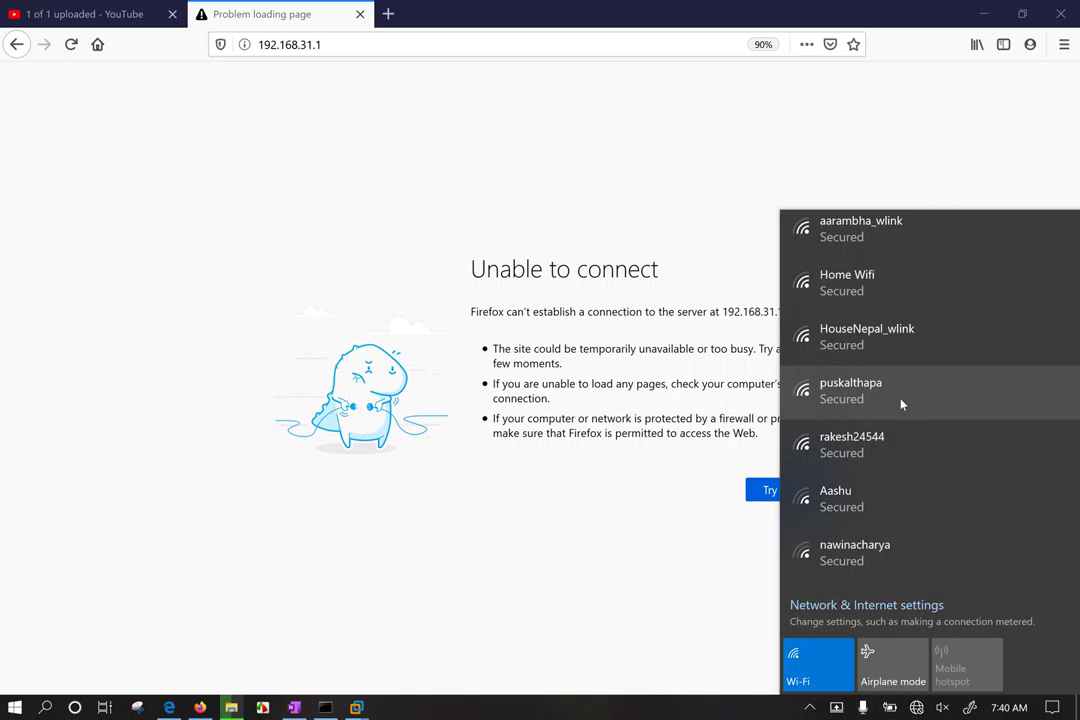
scroll(899, 300, "up", 5)
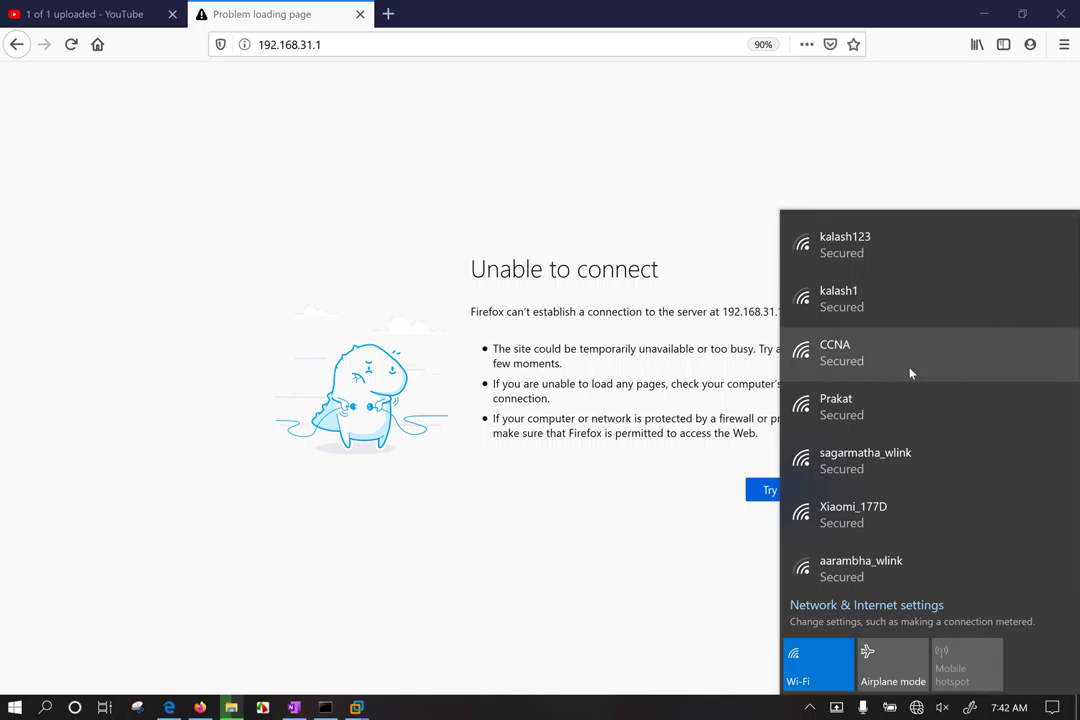
Connect to the secured Xiaomi_177D Wi-Fi network by entering its network security key.
scroll(929, 445, "down", 1)
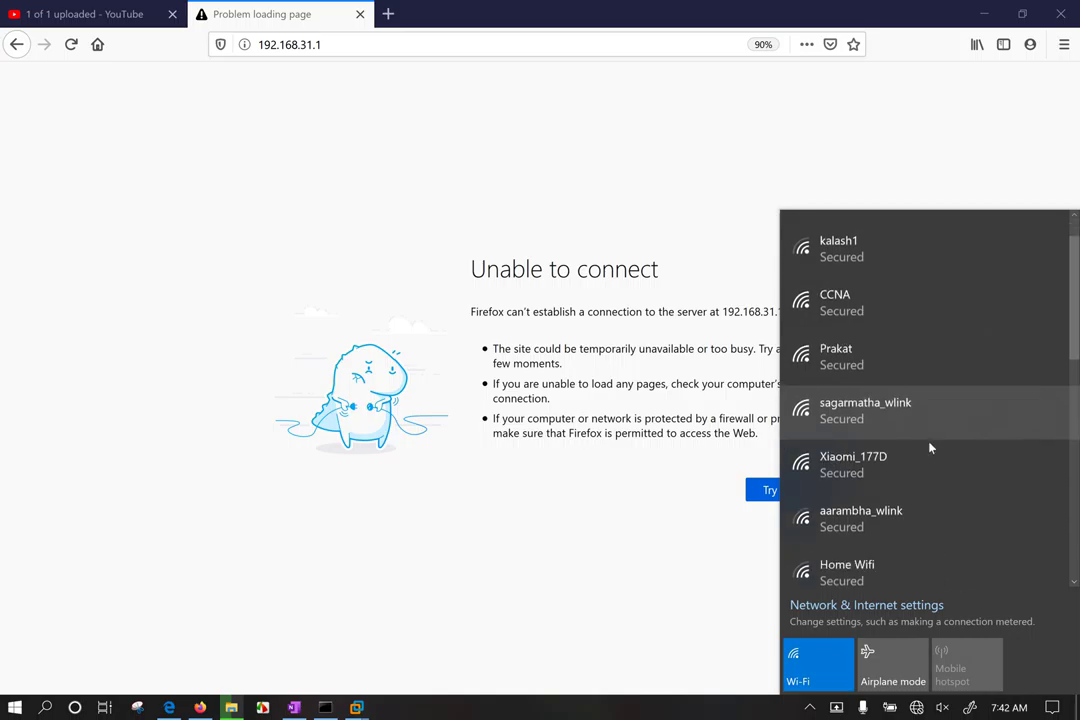
left_click(905, 469)
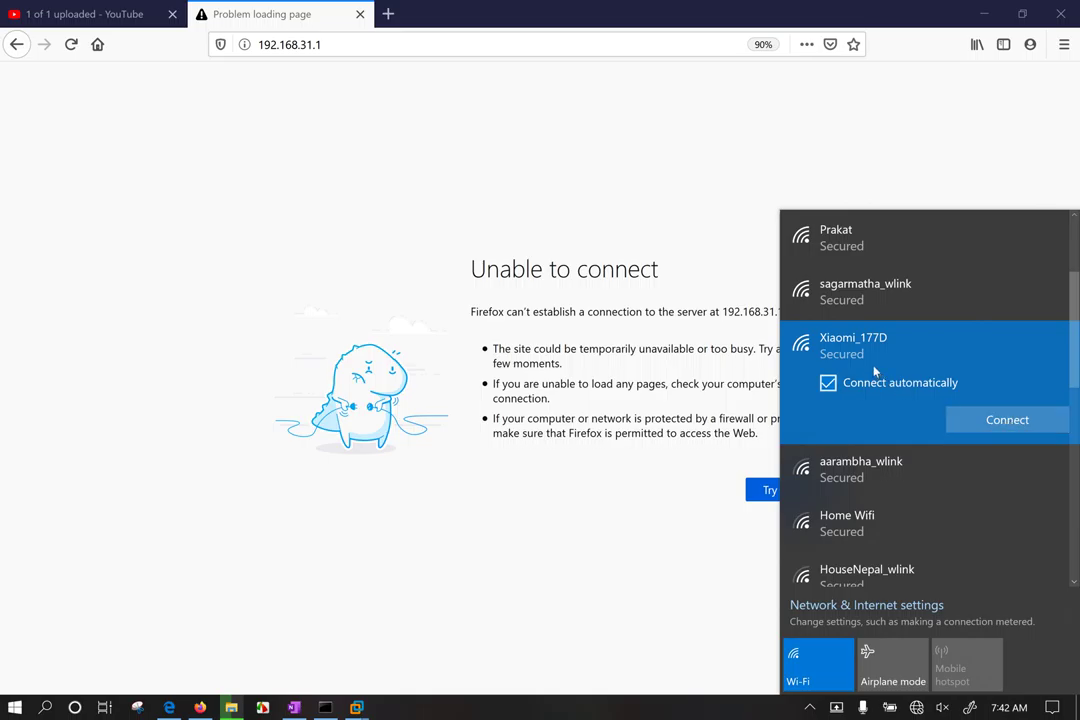
left_click(998, 420)
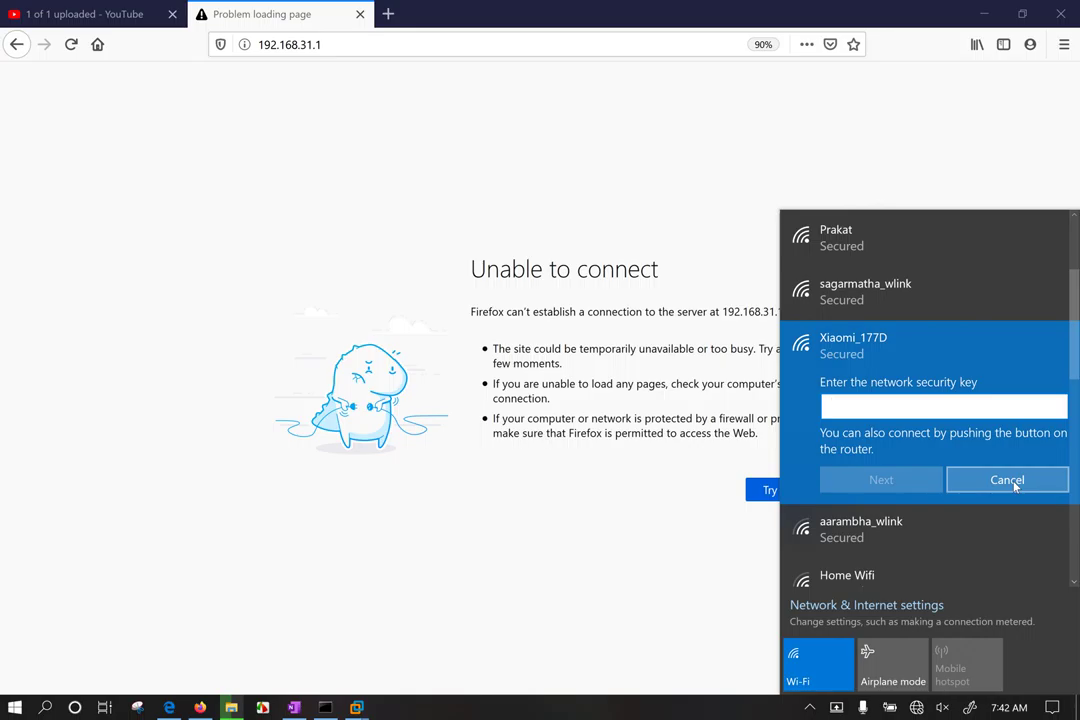
scroll(980, 410, "up", 3)
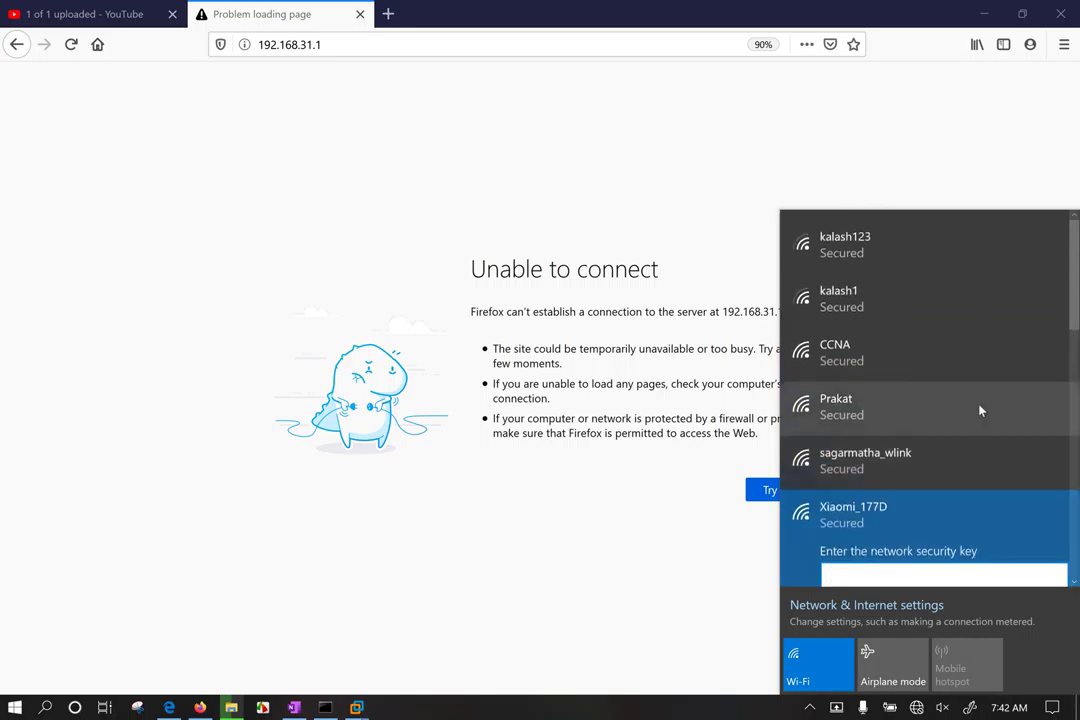
scroll(902, 405, "down", 5)
scroll(892, 338, "up", 2)
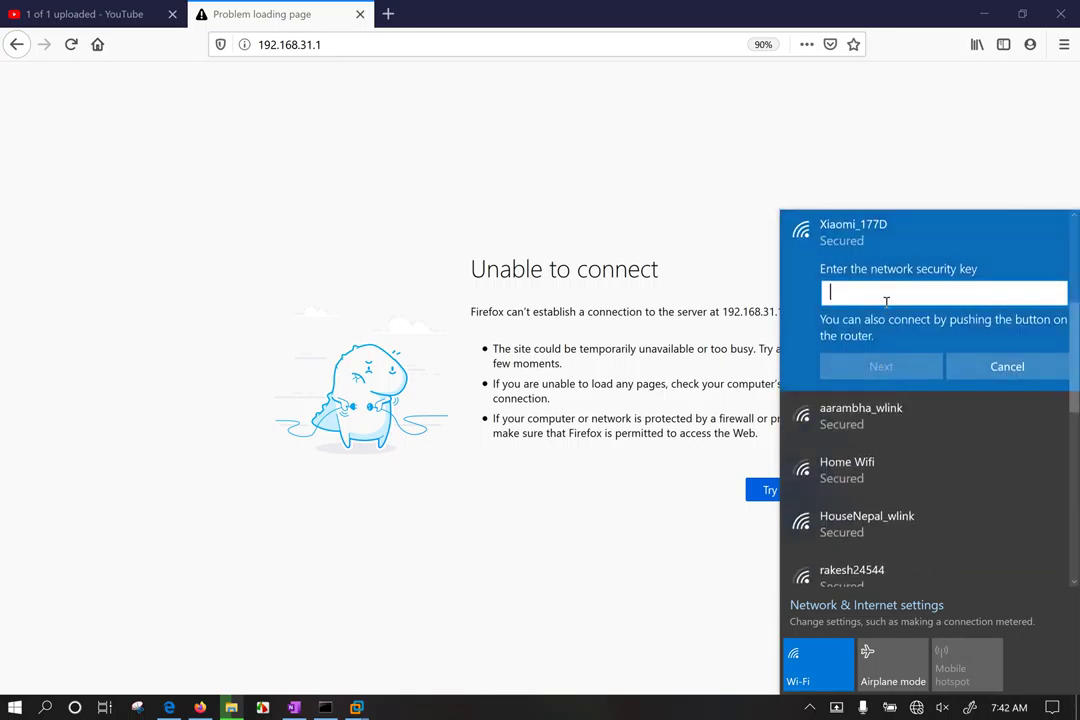
type("*****")
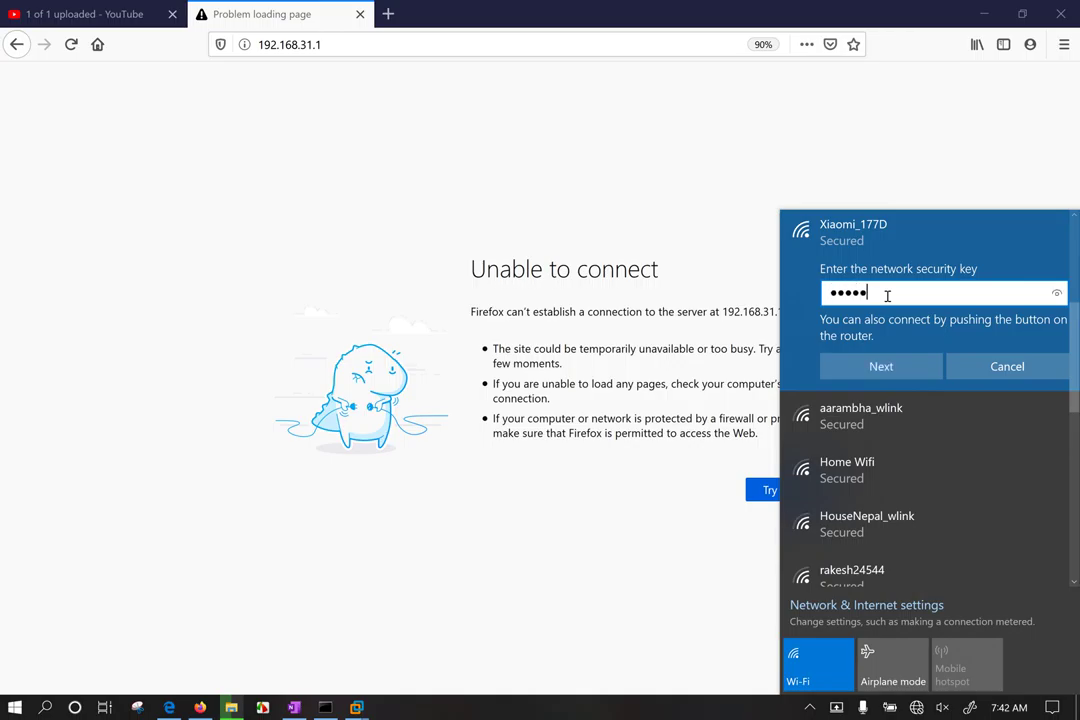
type("****")
left_click(890, 366)
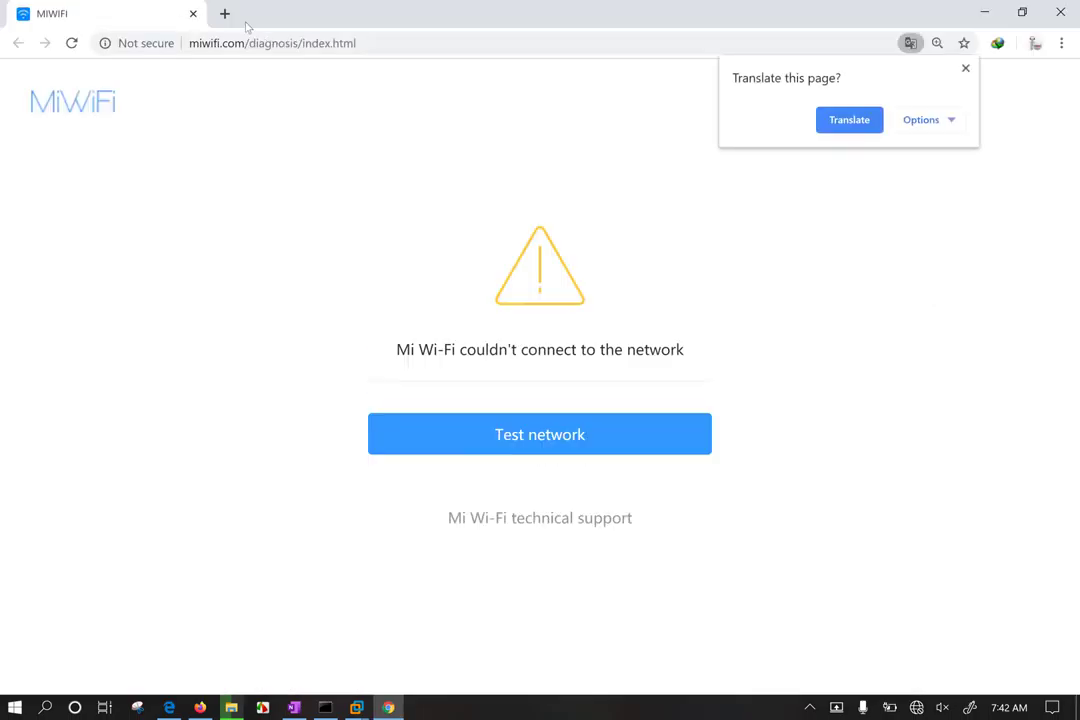
Open a new tab in Chrome, then close Chrome to return to Firefox.
left_click(224, 14)
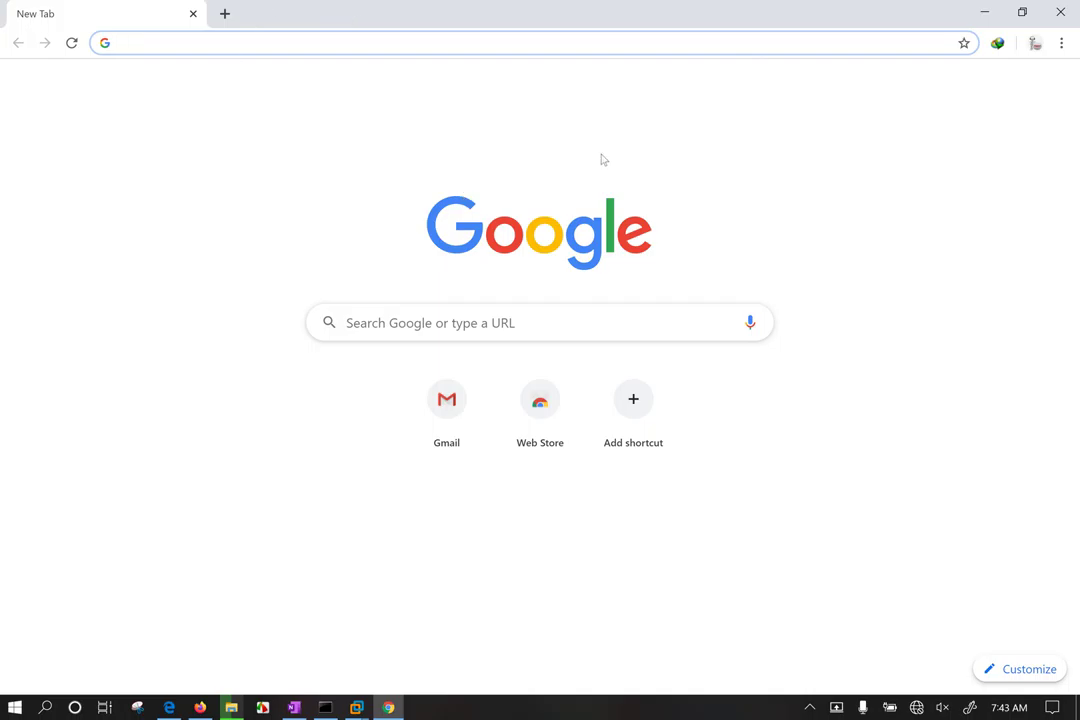
type("19")
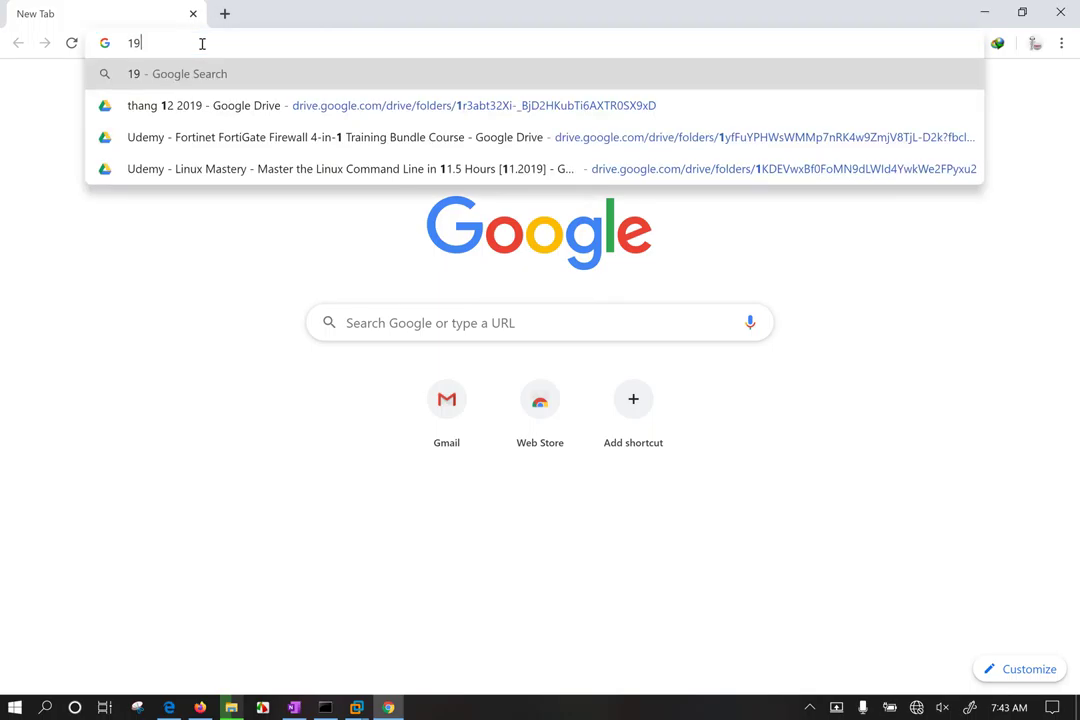
key("ctrl+w")
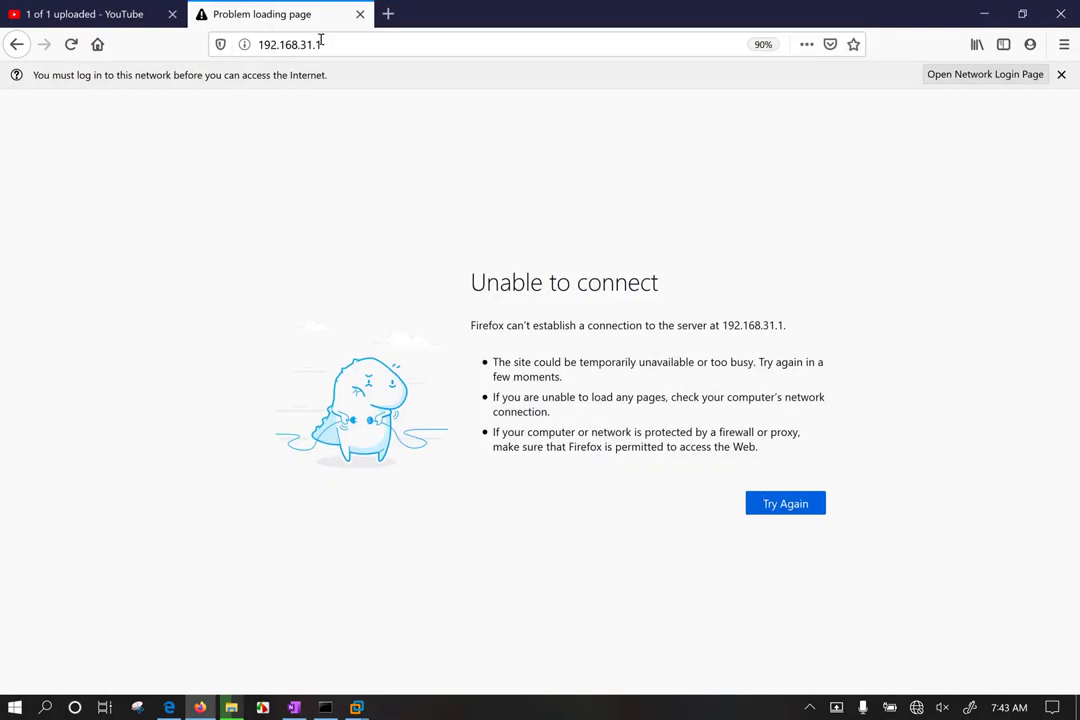
Reload 192.168.31.1 in Firefox to reach the MiWiFi router login page.
left_click(341, 47)
left_click(341, 47)
key("Return")
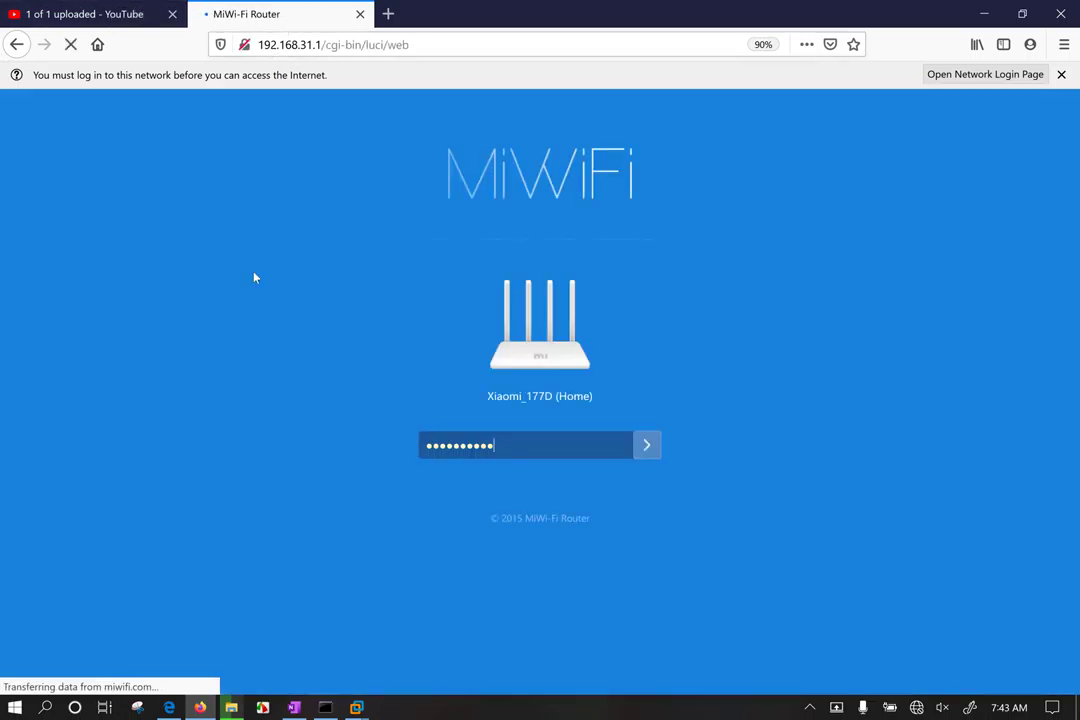
Clear the password field and start retyping the router admin password.
left_click_drag(494, 445, 386, 436)
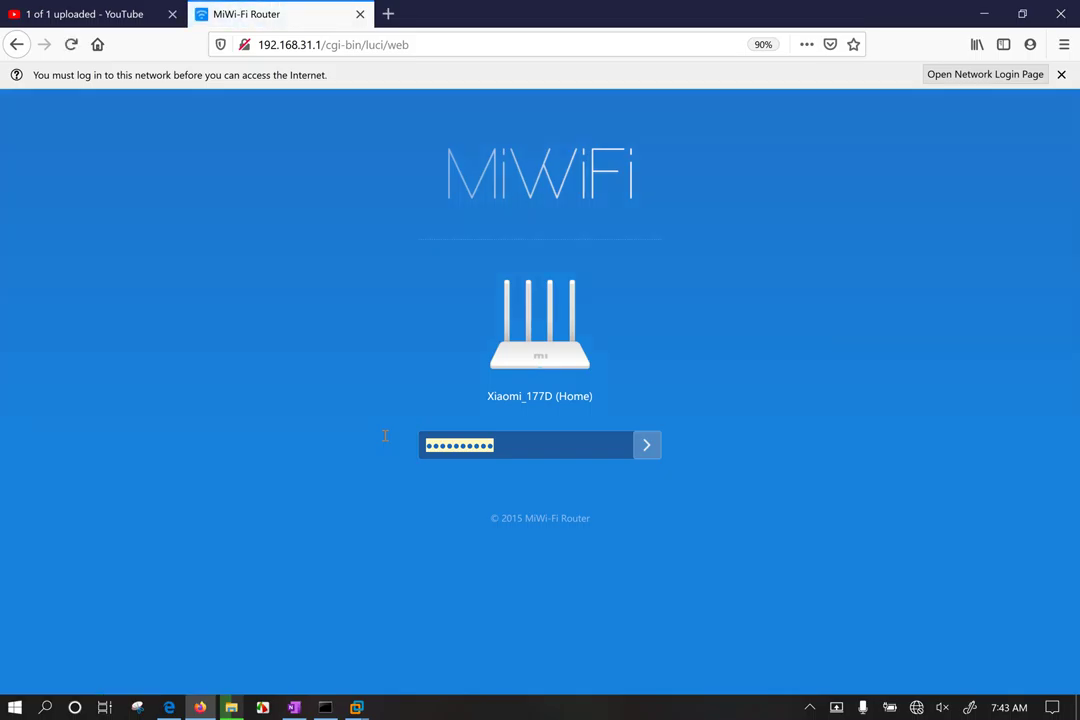
type("a")
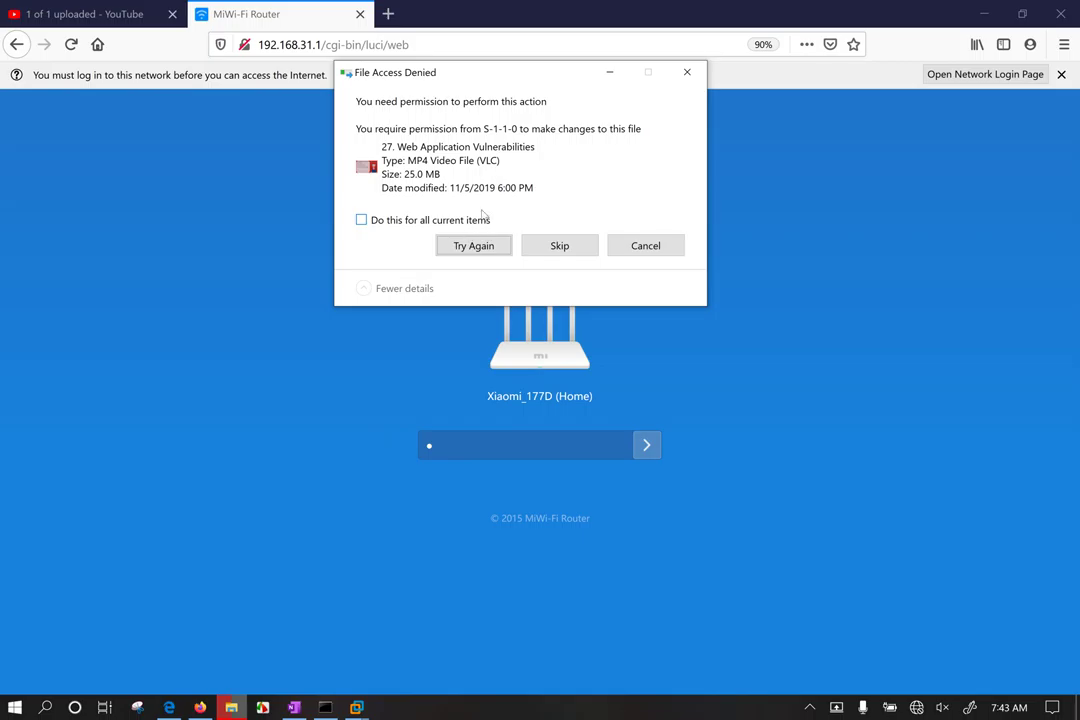
key("ctrl+a")
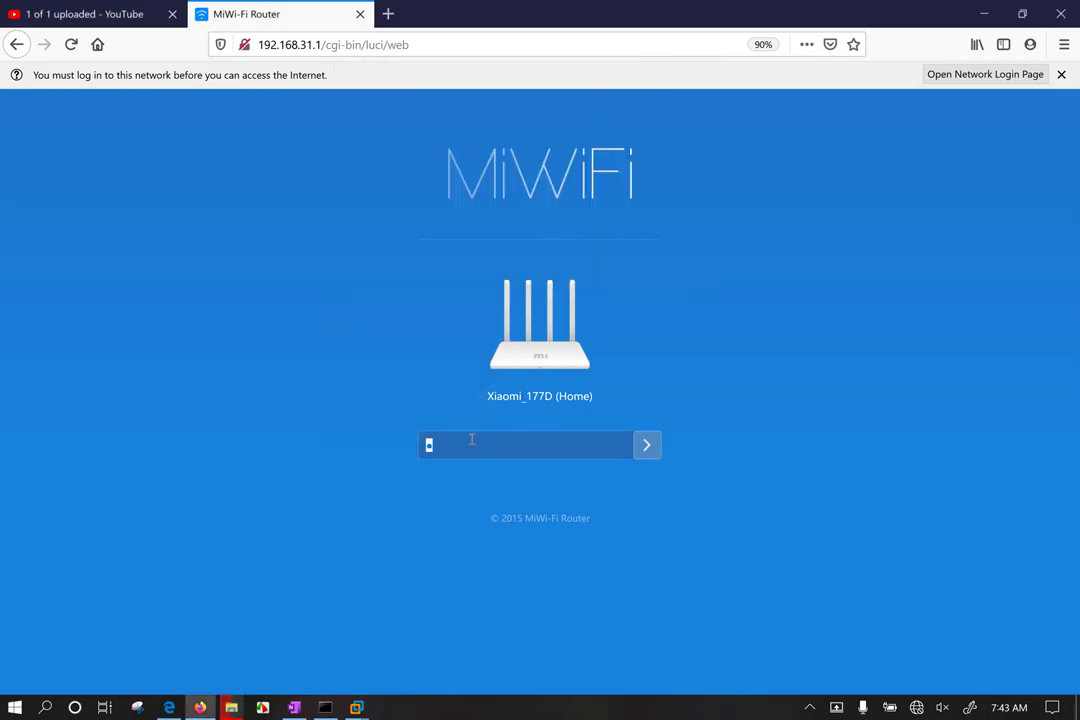
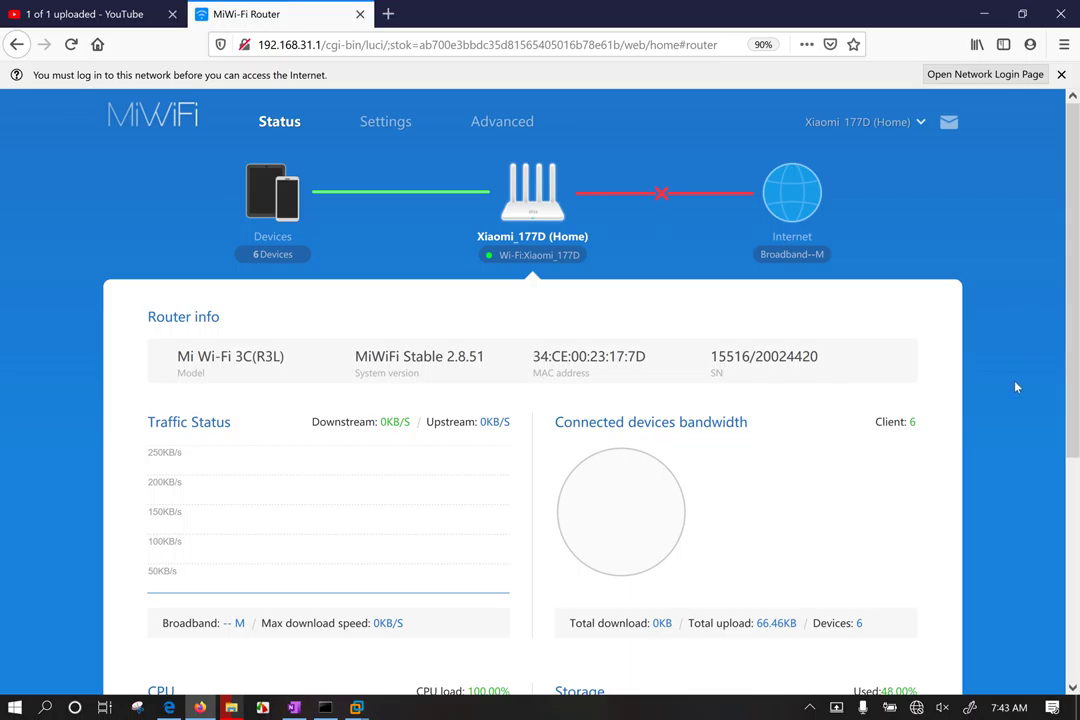
Point out the traffic, bandwidth and client-count figures, then go to the router's Wi-Fi settings.
left_click_drag(1060, 458, 916, 425)
left_click(885, 468)
left_click_drag(882, 422, 920, 436)
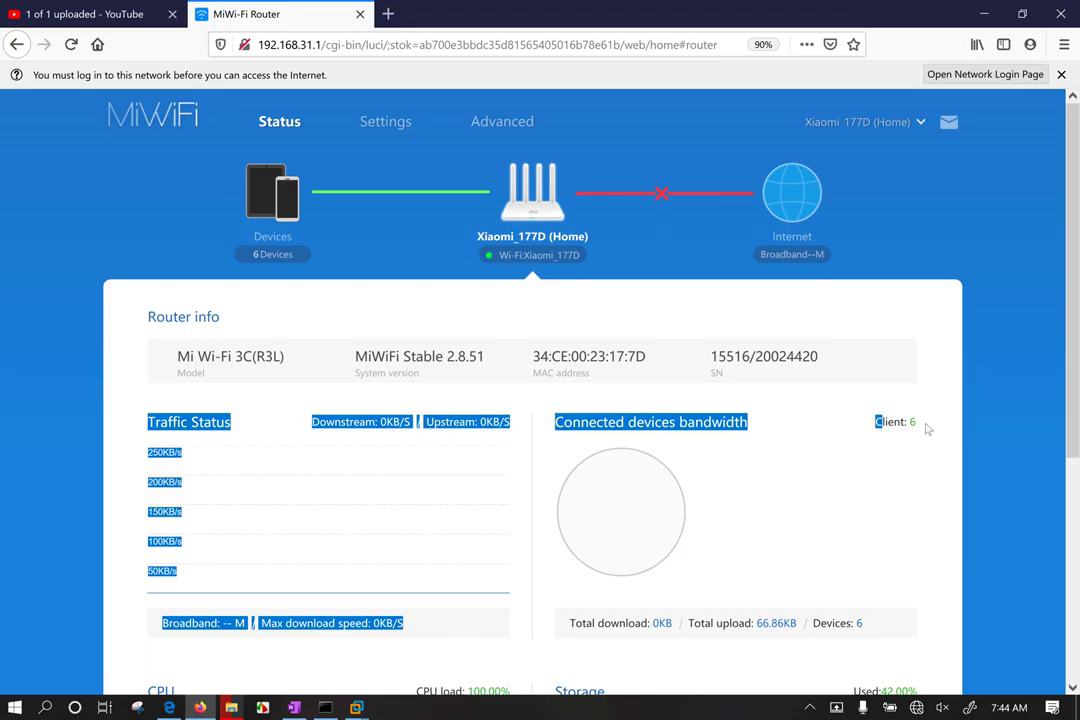
left_click(805, 453)
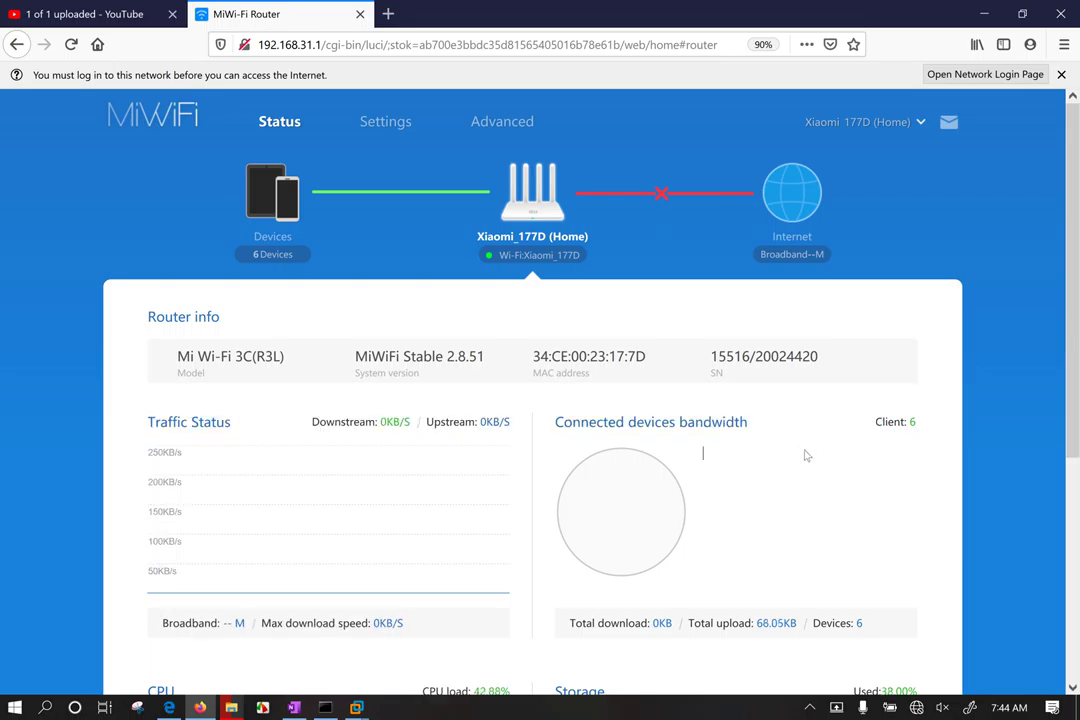
double_click(716, 420)
left_click(853, 518)
left_click(389, 130)
Reveal the main network's Wi-Fi password and extend it into a new, longer password.
scroll(769, 465, "down", 3)
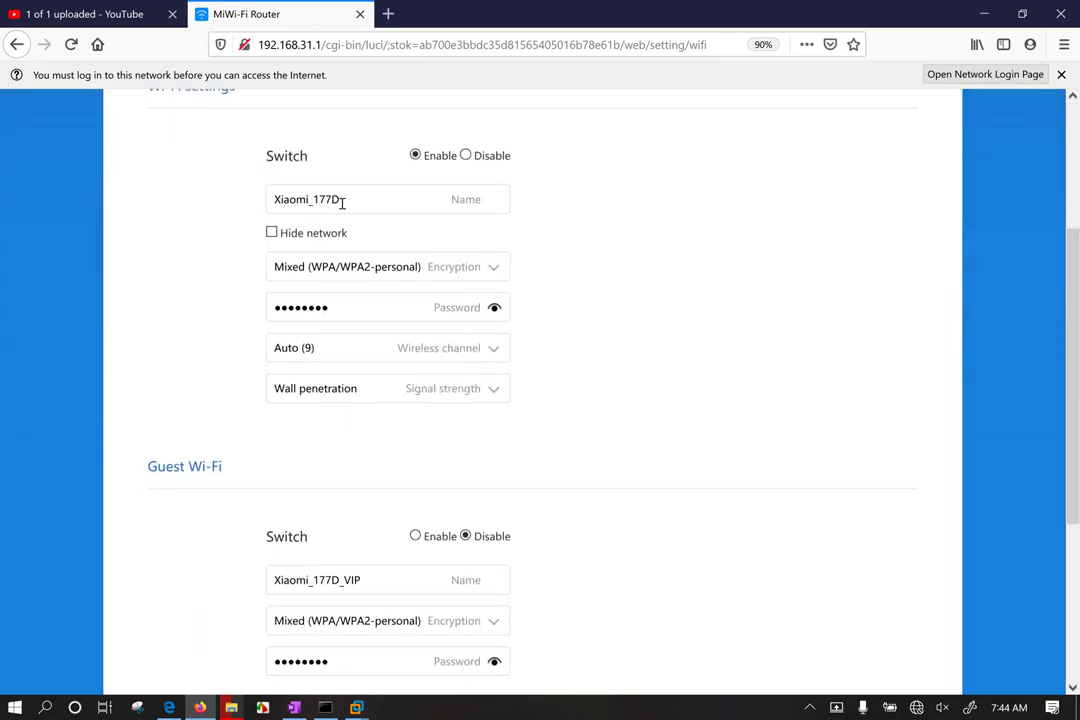
scroll(614, 402, "down", 3)
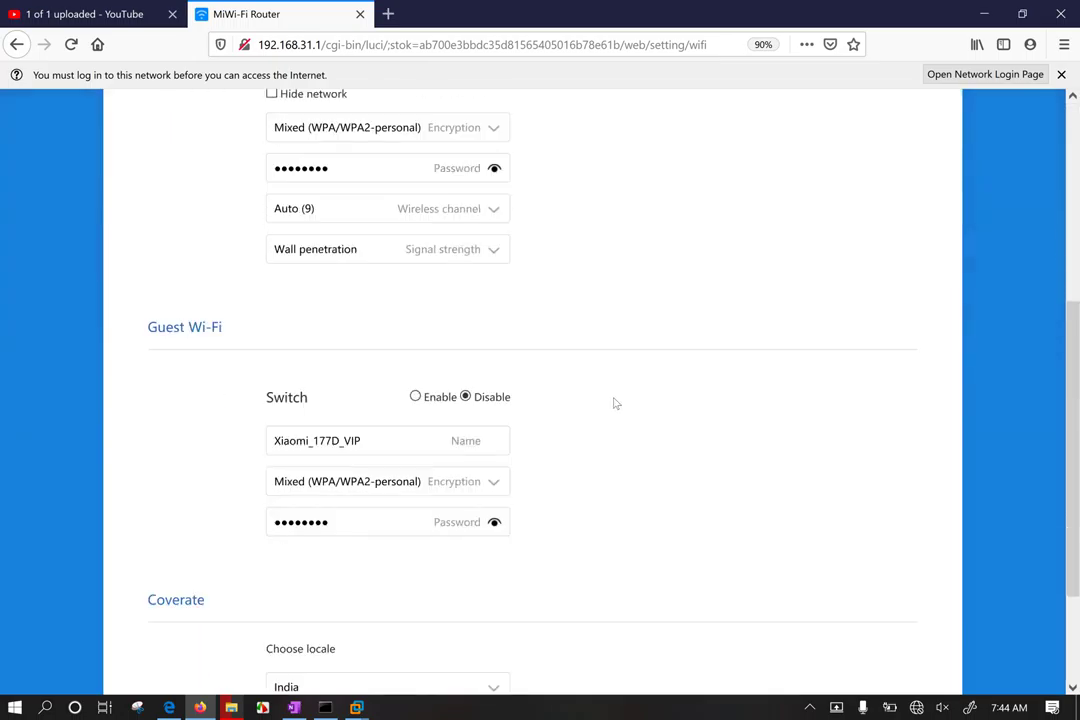
scroll(614, 402, "up", 2)
scroll(615, 403, "up", 5)
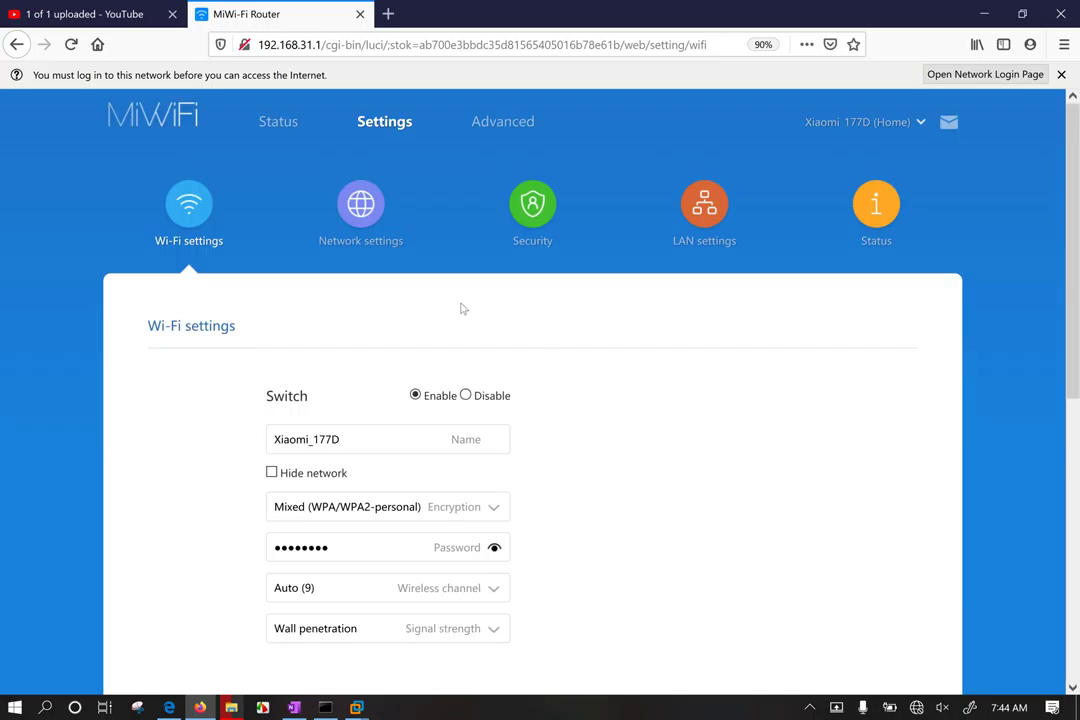
left_click(494, 547)
left_click(340, 552)
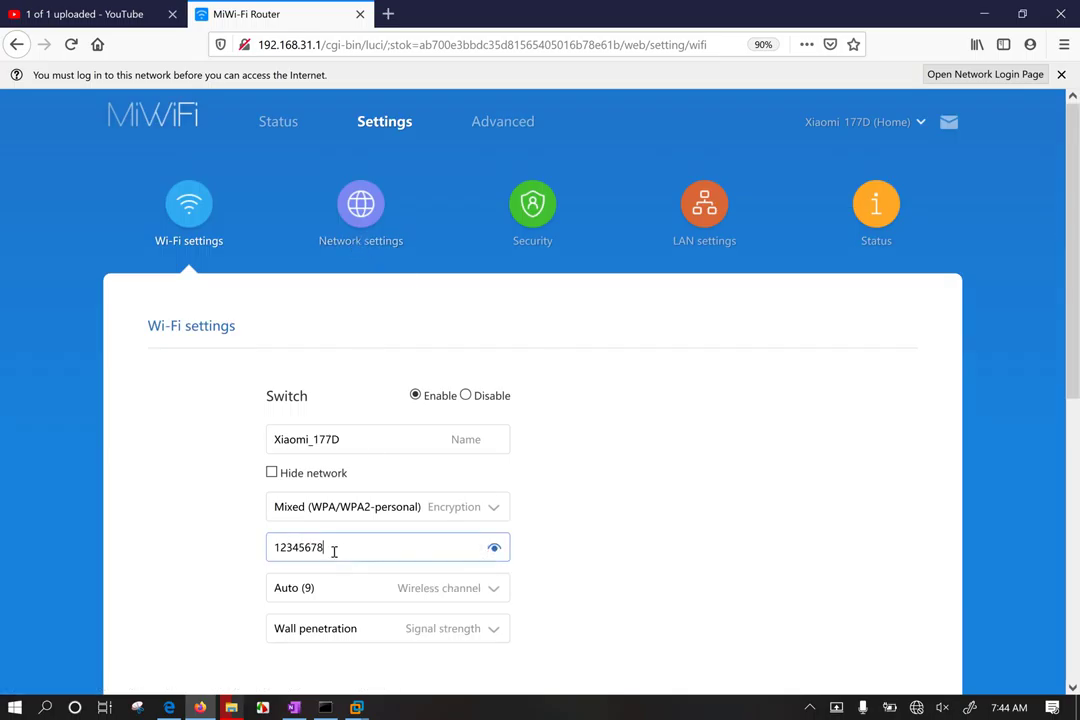
left_click_drag(333, 552, 276, 547)
left_click(279, 556)
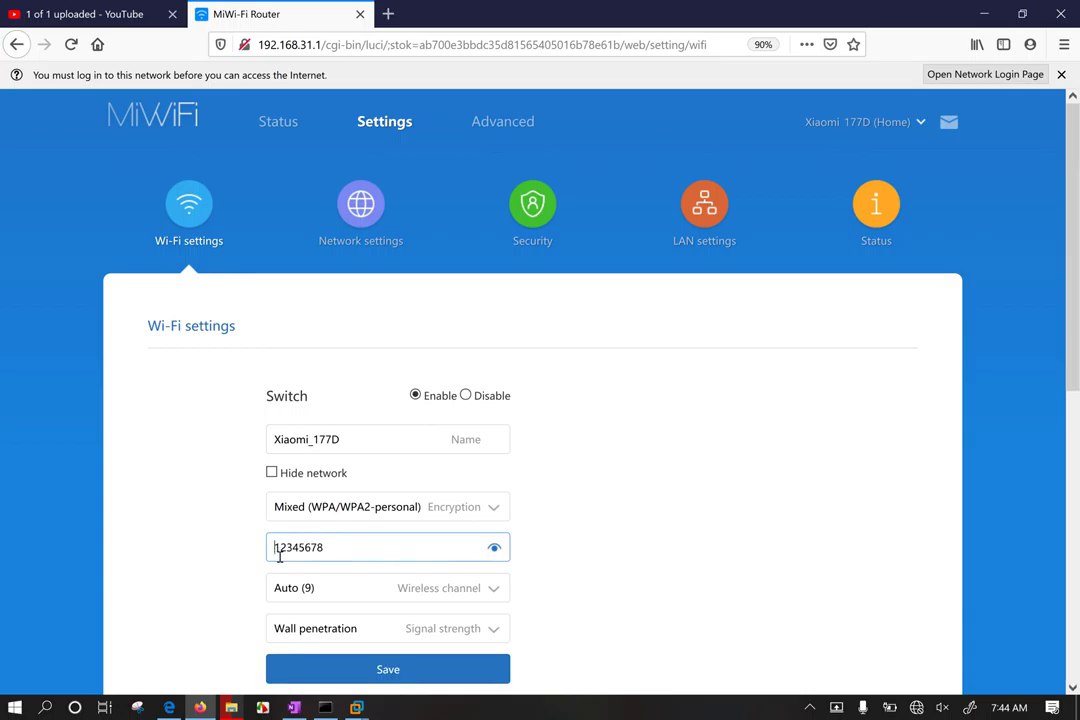
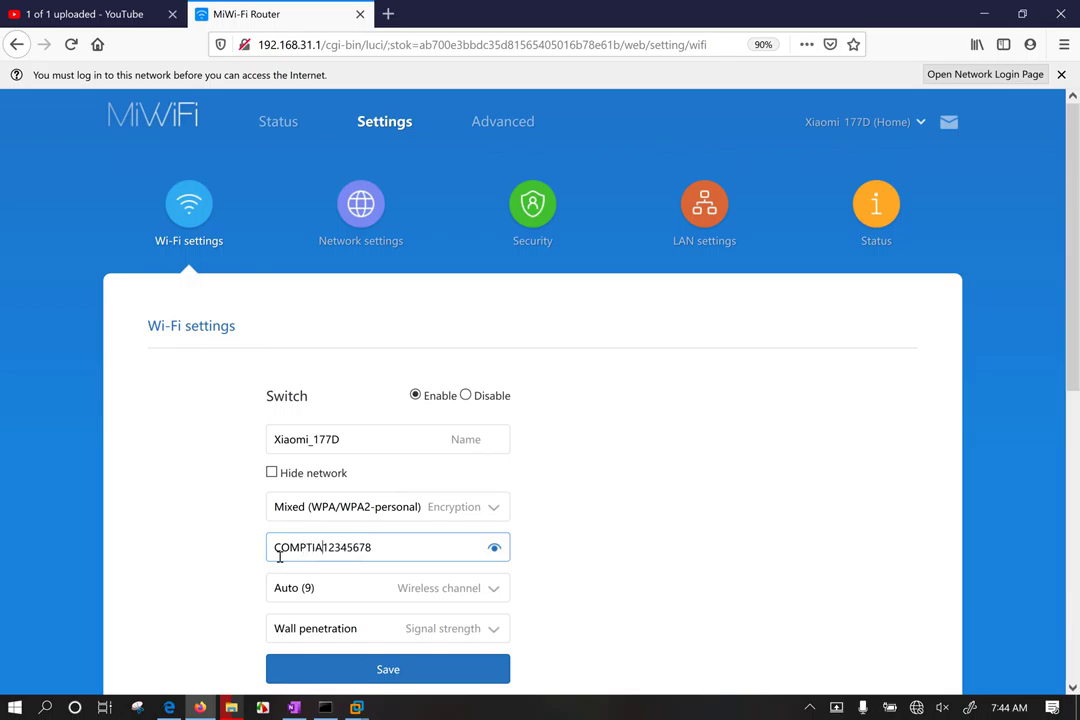
Rename the main Wi-Fi network from Xiaomi_177D to N10-007.
left_click_drag(368, 438, 246, 429)
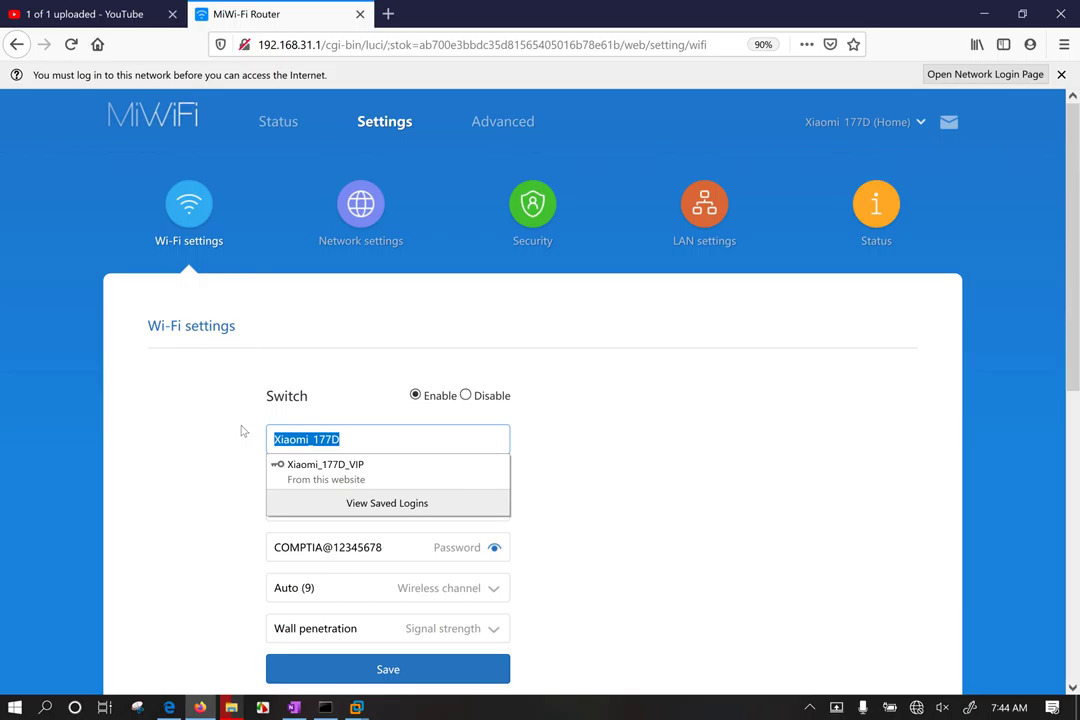
type("N1")
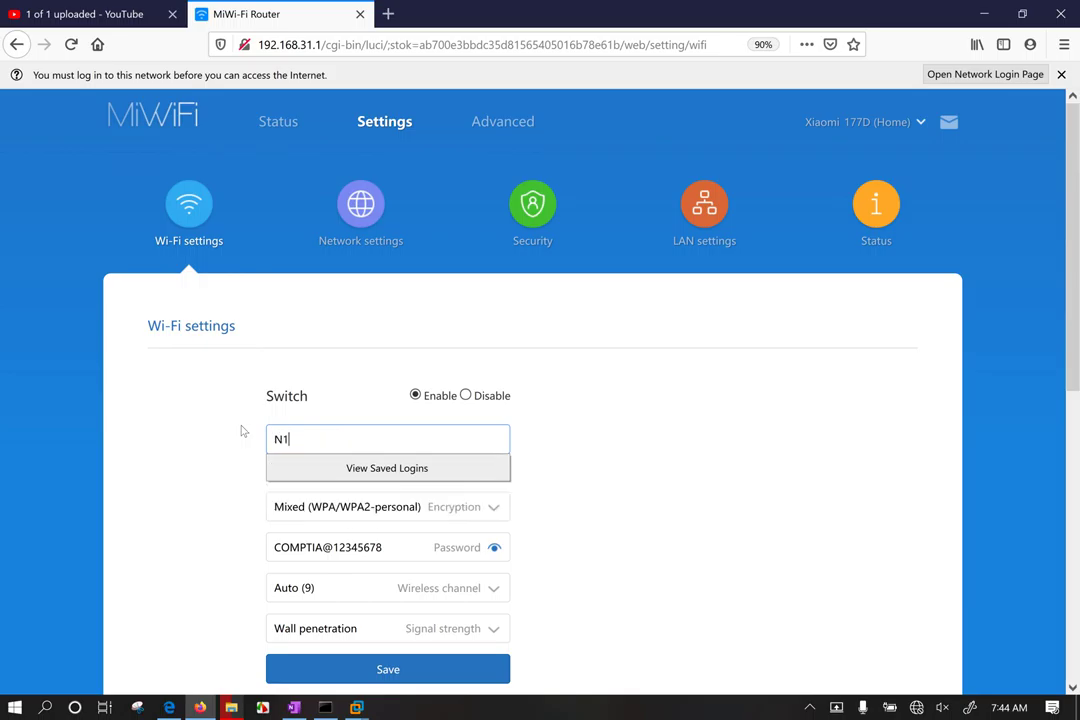
type("0-007")
left_click(617, 446)
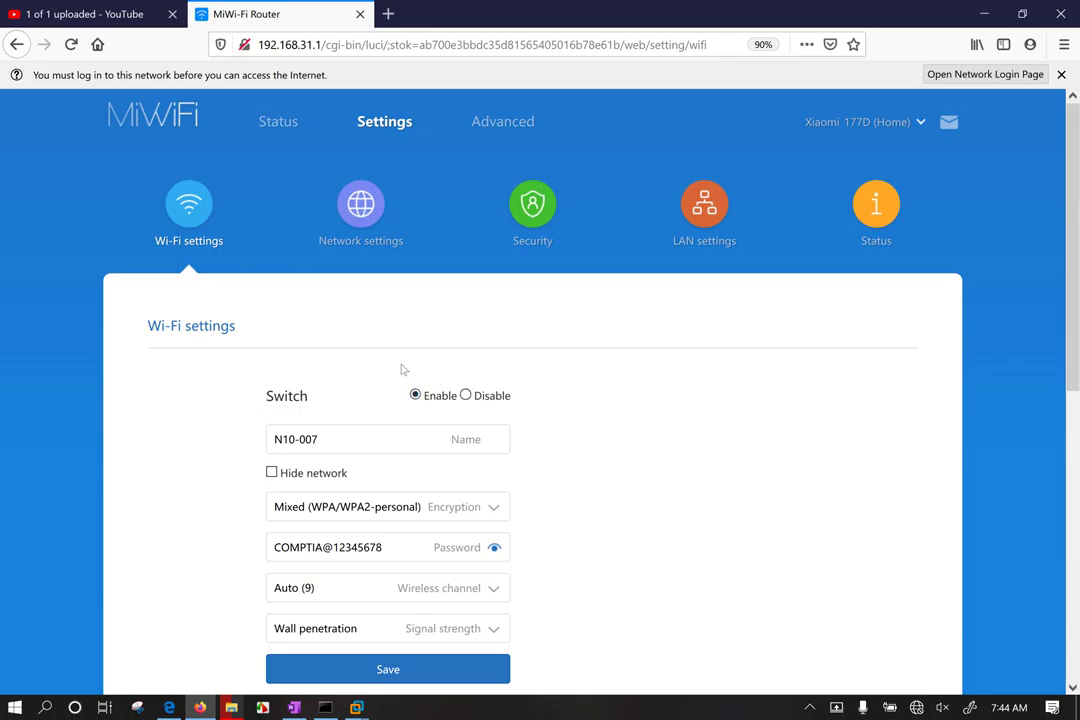
scroll(625, 488, "down", 1)
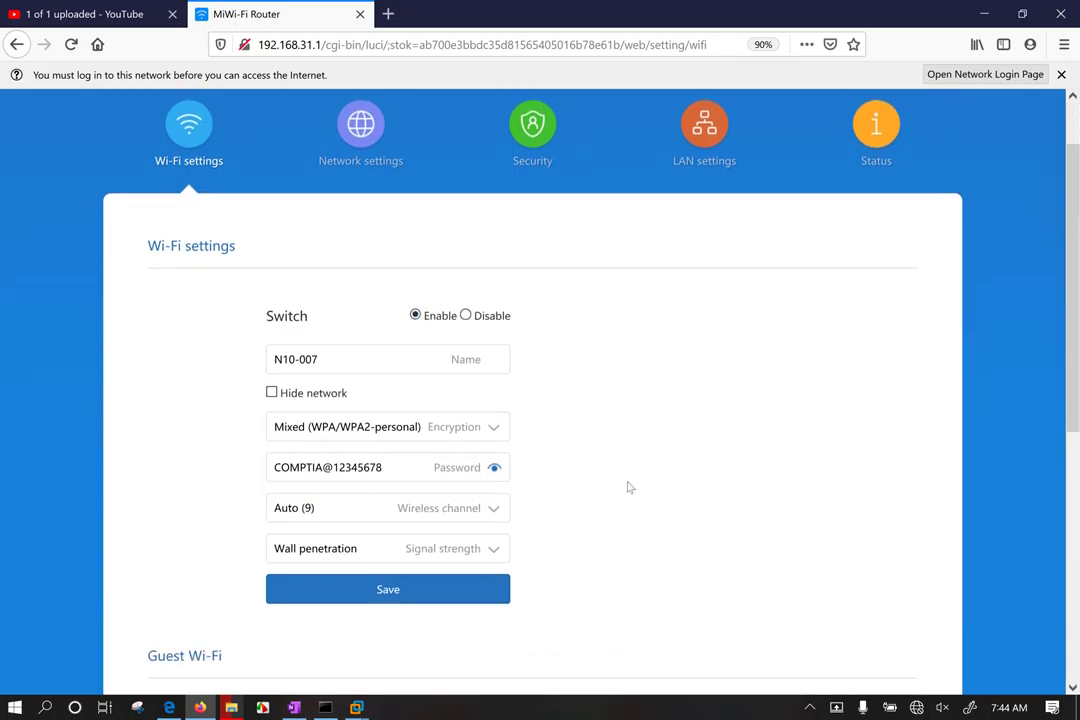
scroll(377, 370, "down", 1)
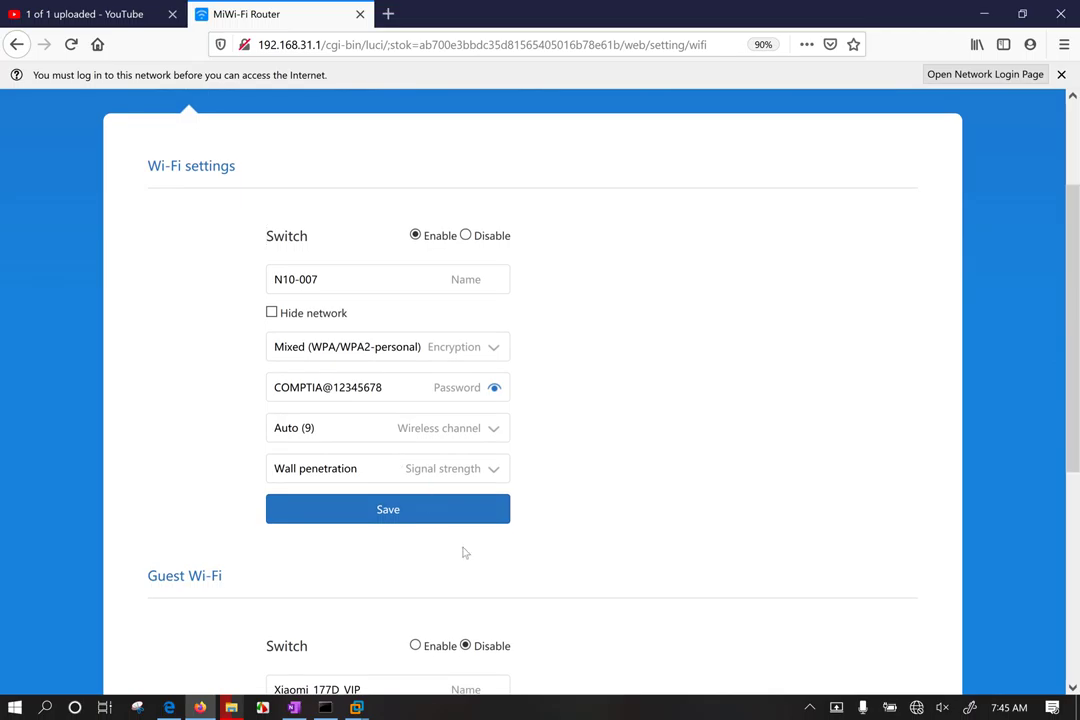
Back out of the first restart warning and copy the new Wi-Fi password.
left_click(364, 517)
left_click(393, 520)
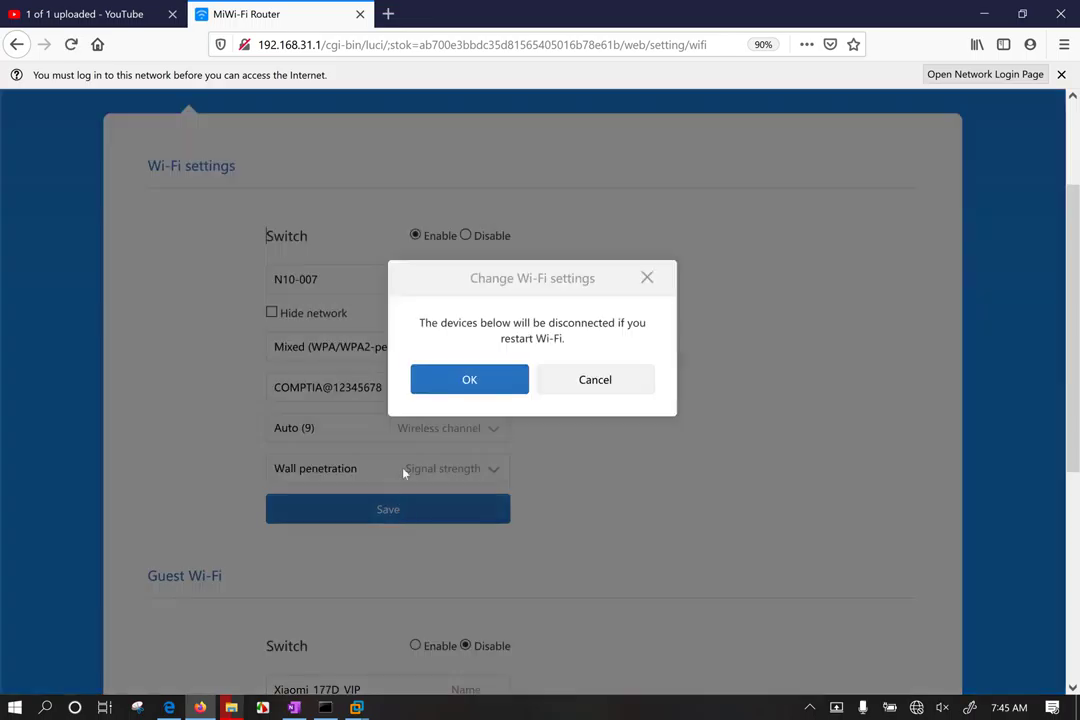
left_click(605, 379)
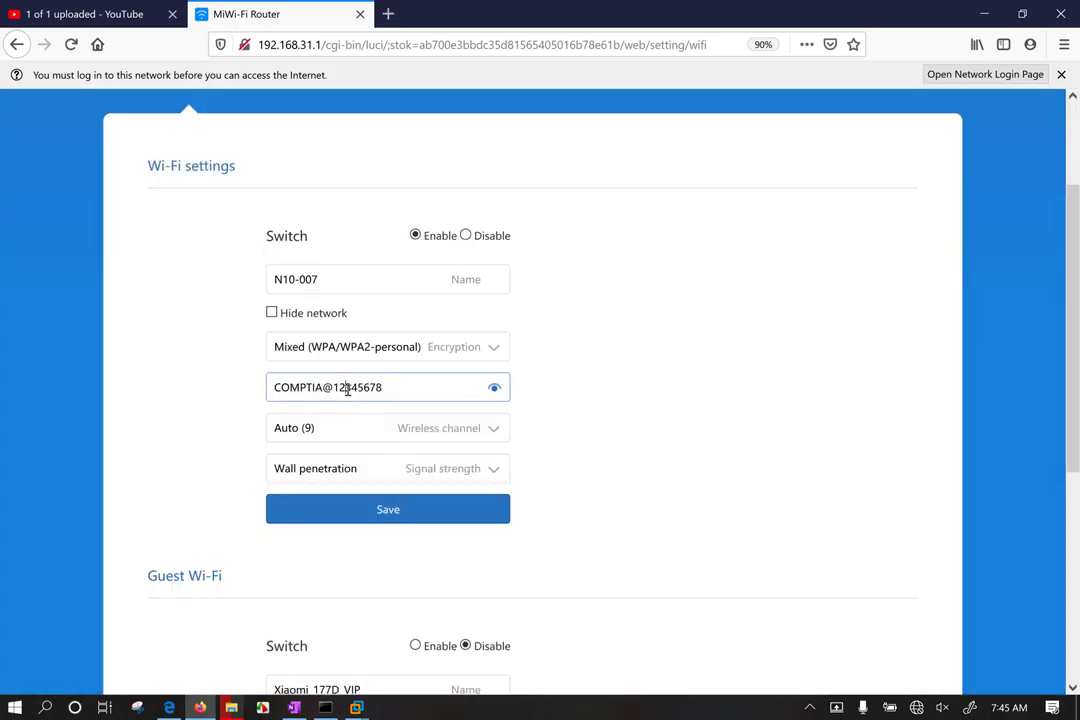
double_click(347, 389)
triple_click(347, 389)
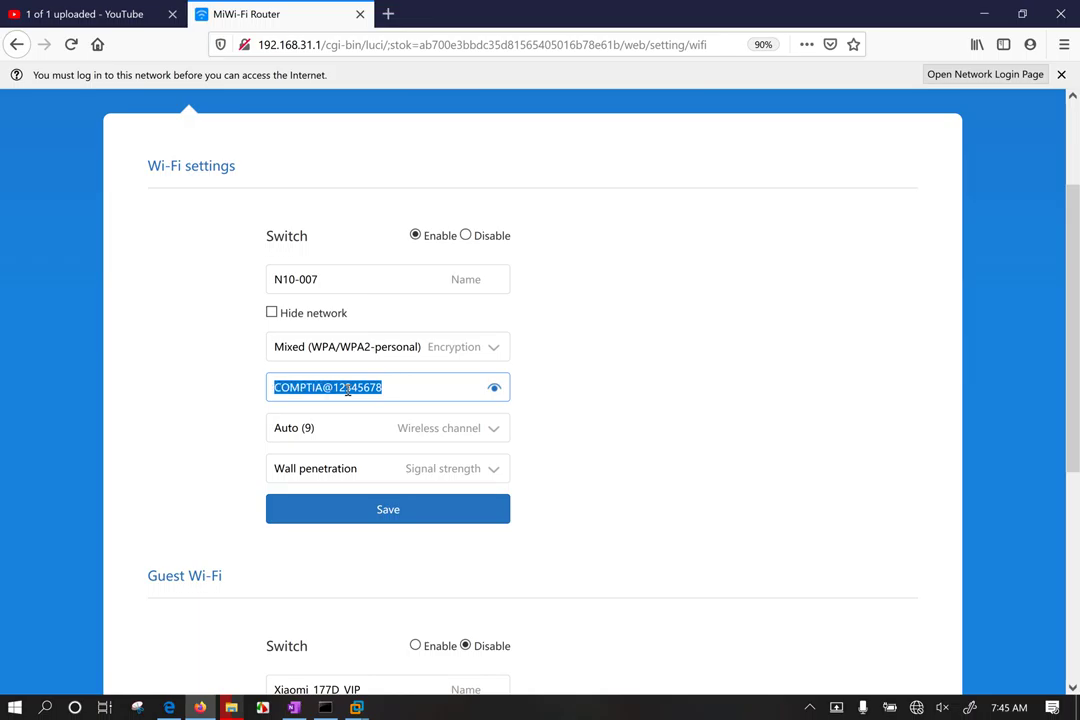
right_click(347, 389)
left_click(386, 436)
Save the Wi-Fi settings and confirm restarting Wi-Fi with them.
left_click(369, 512)
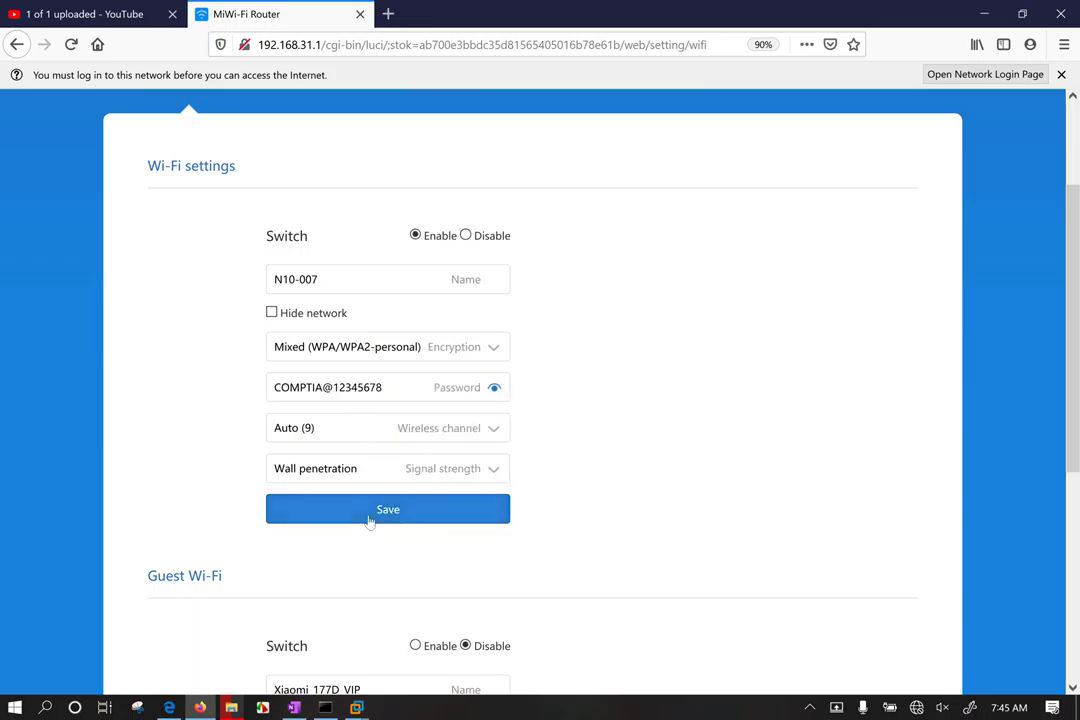
left_click(465, 379)
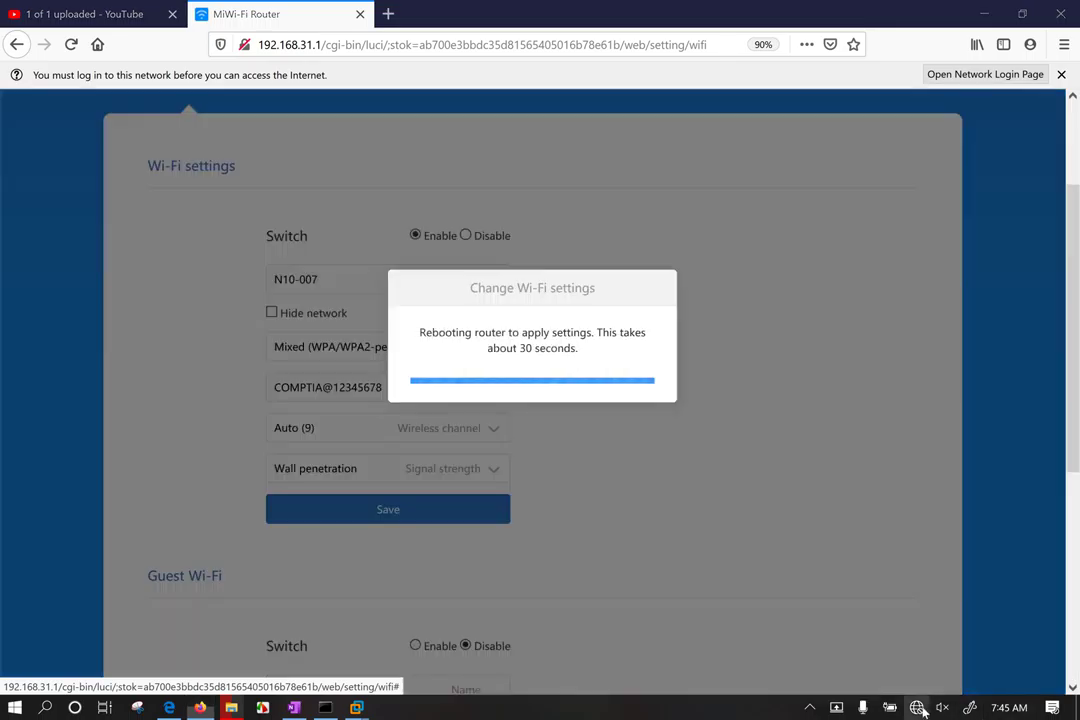
left_click(916, 707)
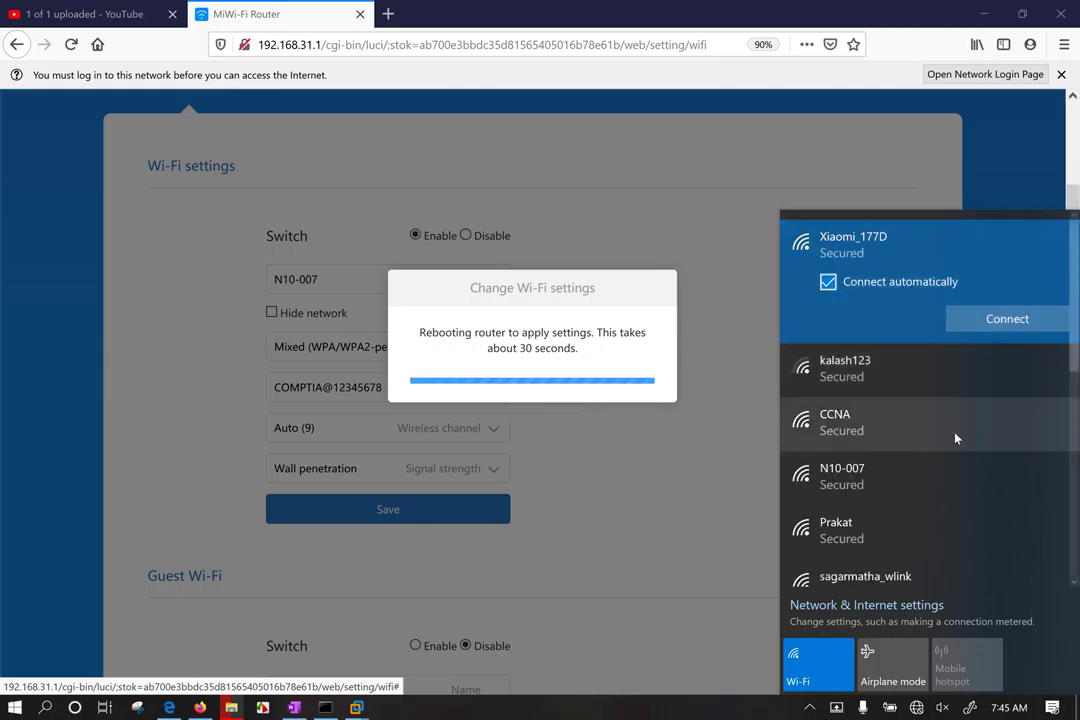
Try joining the CCNA network with the pasted key, then abandon the failed attempt.
scroll(870, 428, "down", 1)
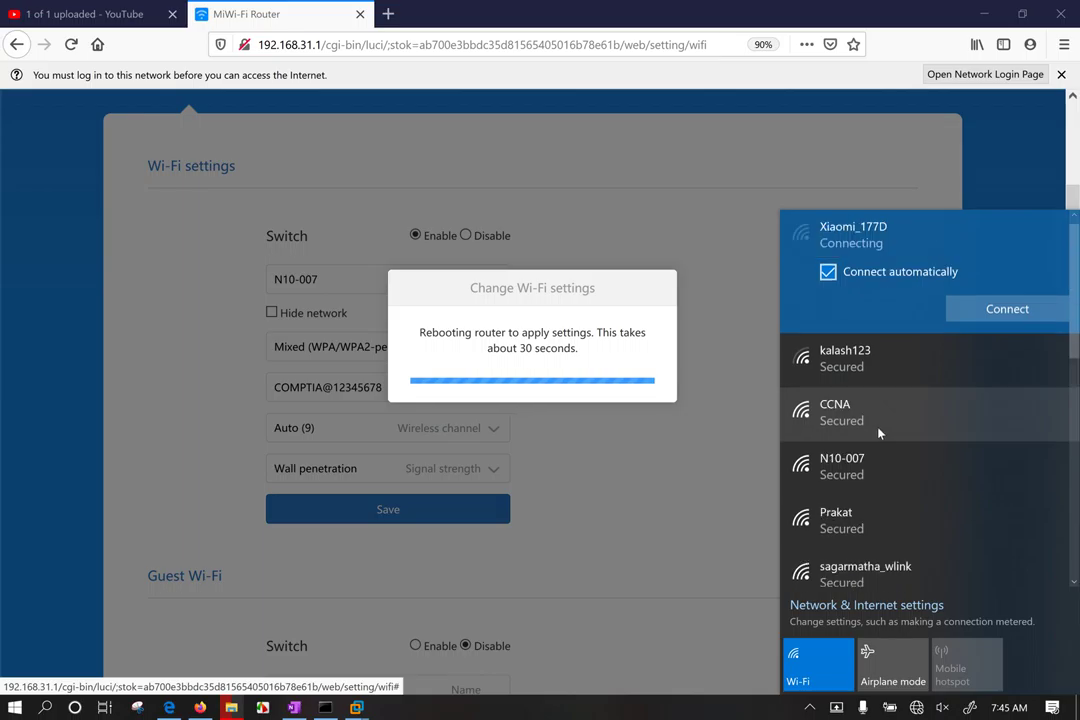
left_click(885, 431)
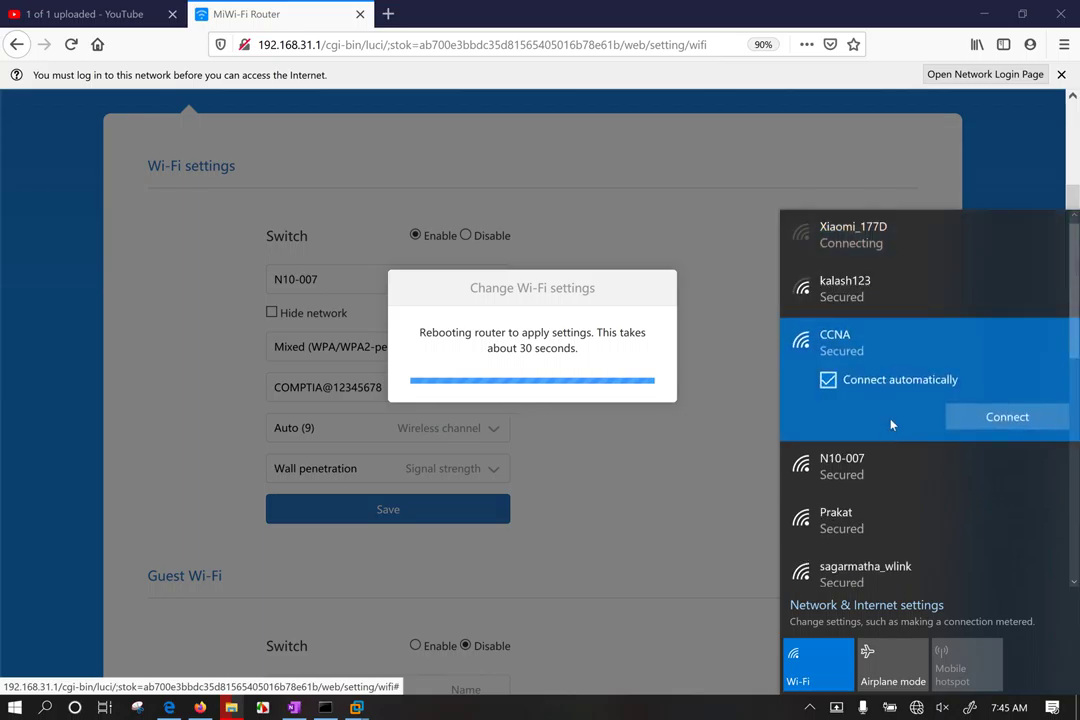
left_click(1012, 415)
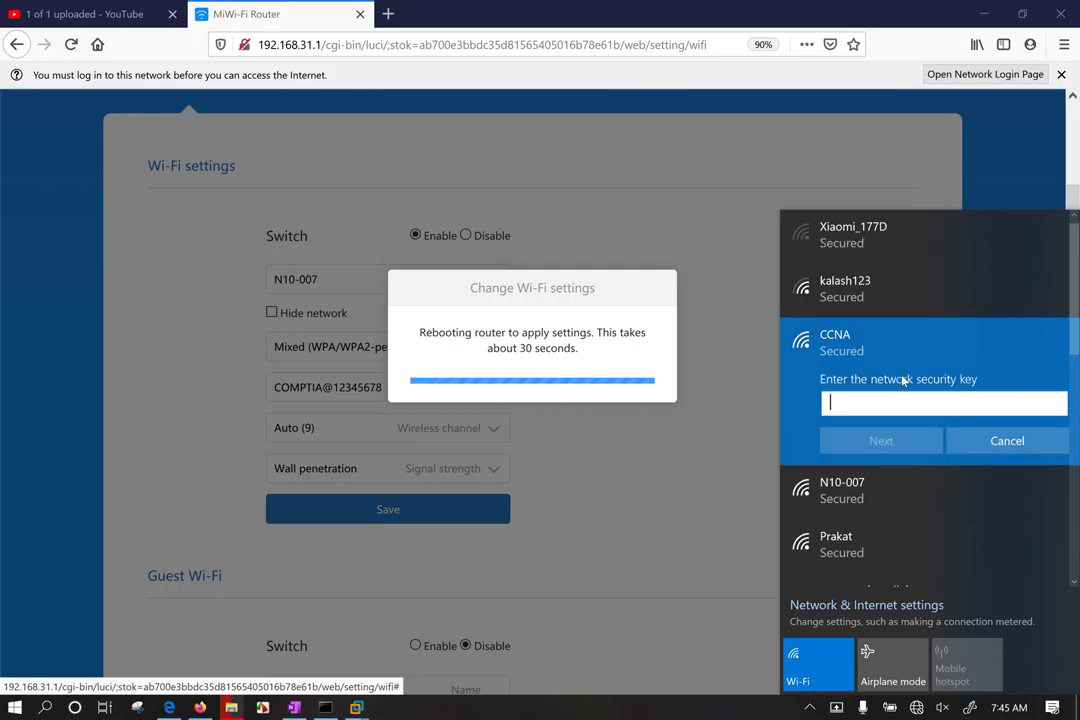
right_click(897, 405)
left_click(938, 418)
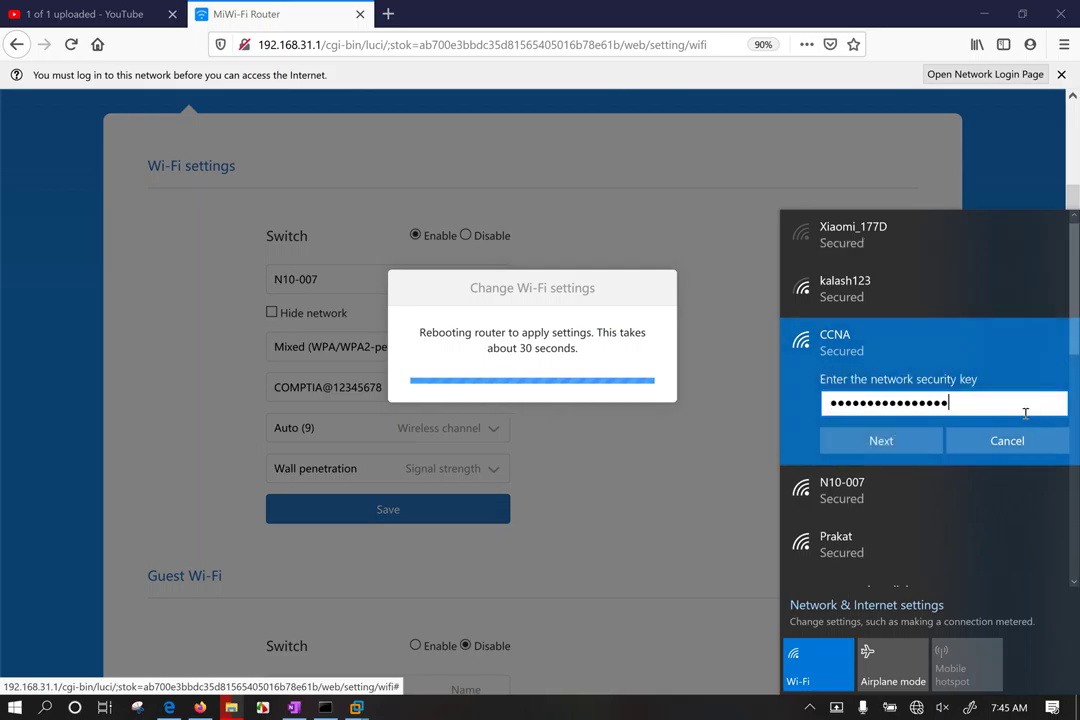
left_click(858, 442)
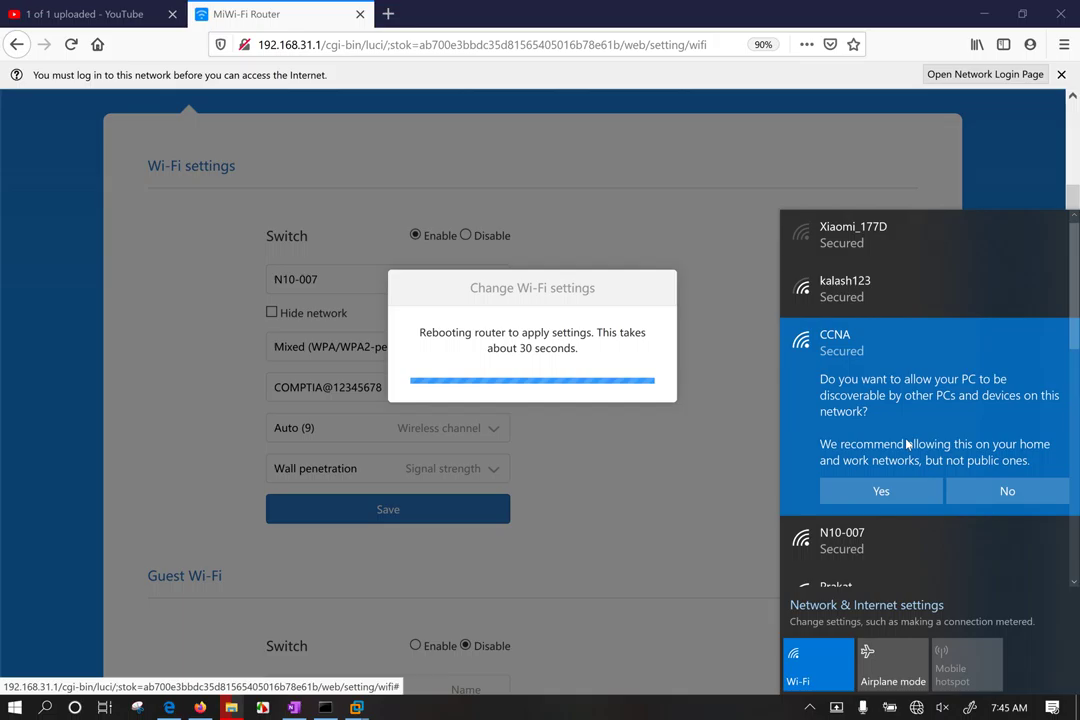
left_click(878, 491)
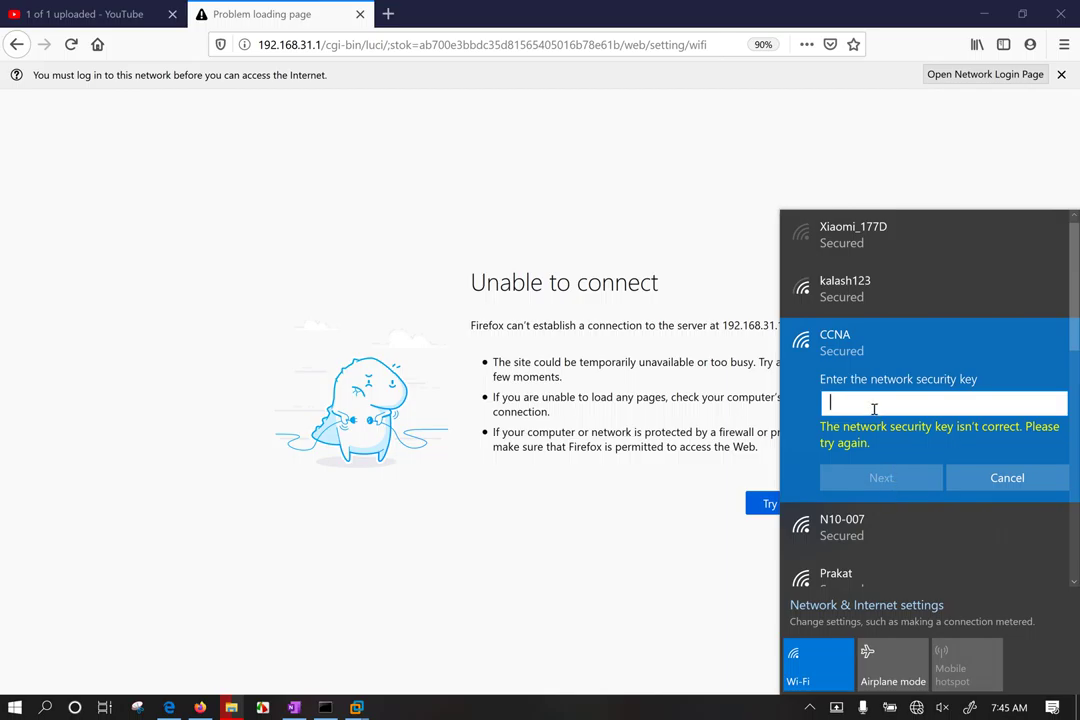
left_click(1005, 477)
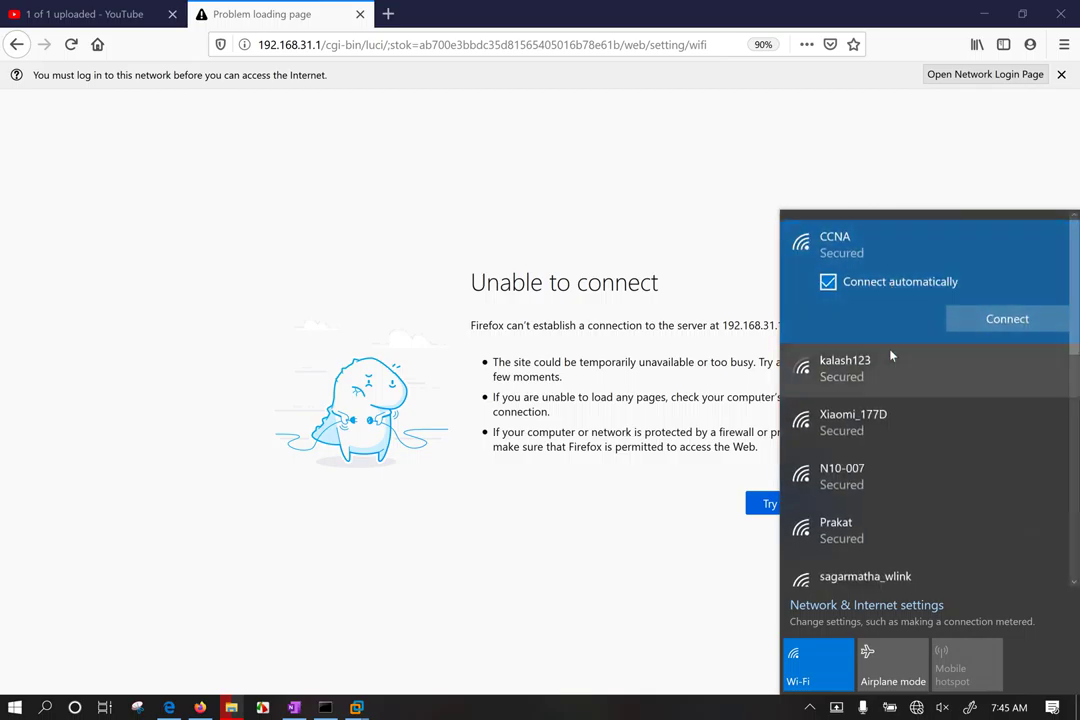
Join N10-007 using the pasted, verified security key and close the Chrome error window.
left_click(880, 424)
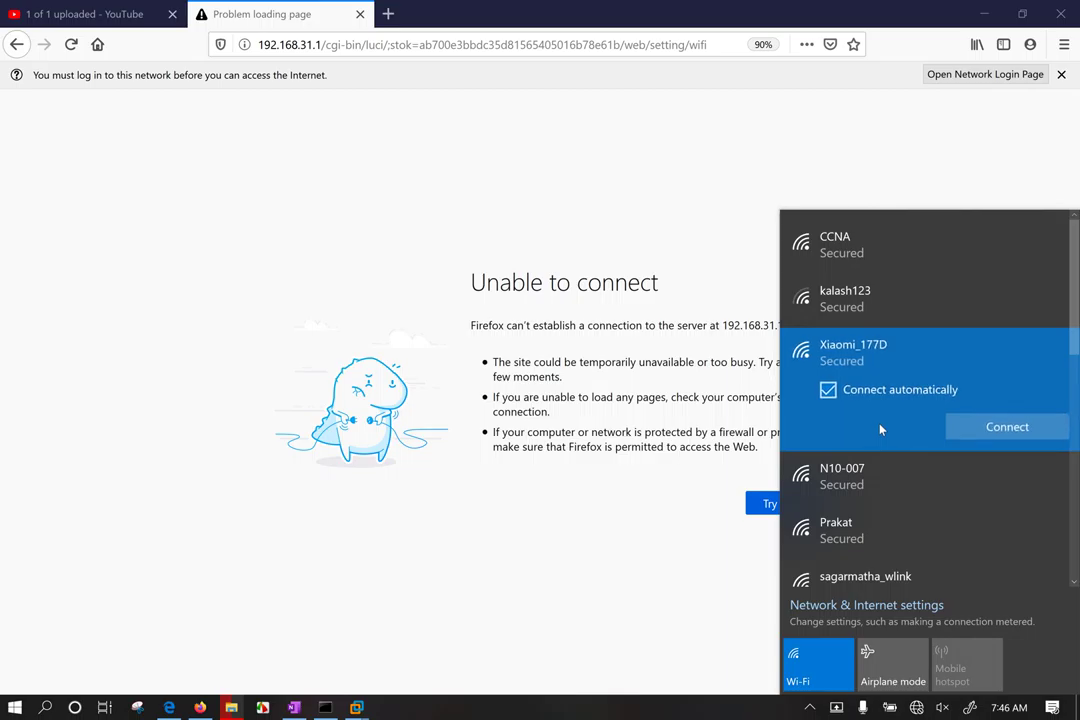
left_click(856, 490)
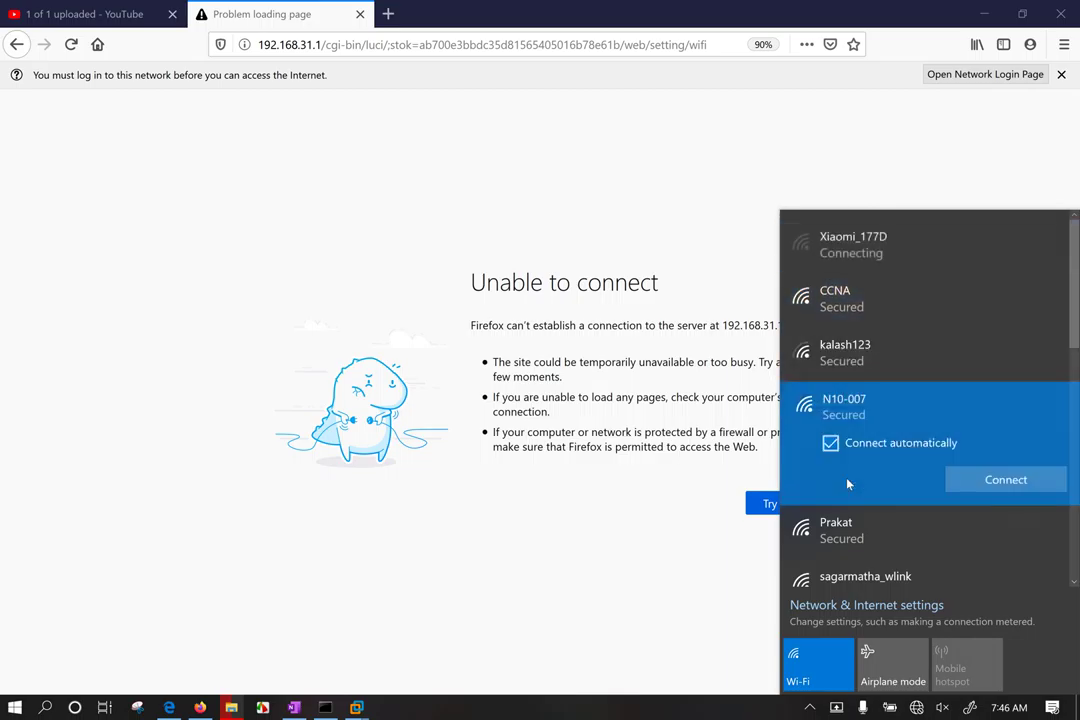
left_click(1005, 480)
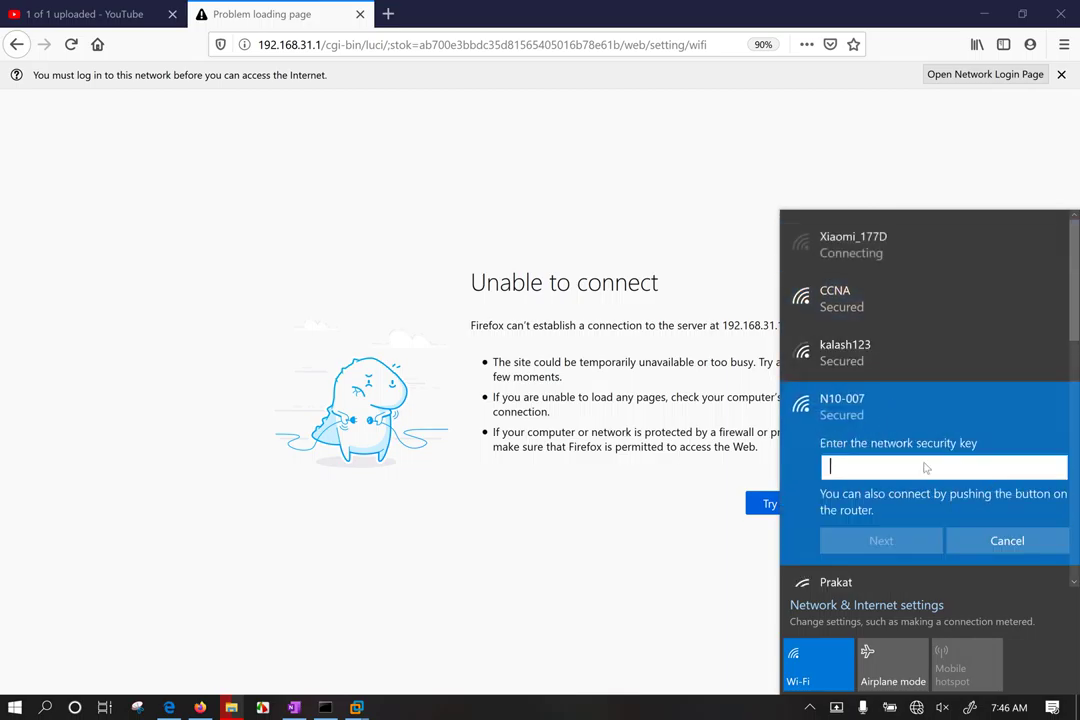
key("ctrl+v")
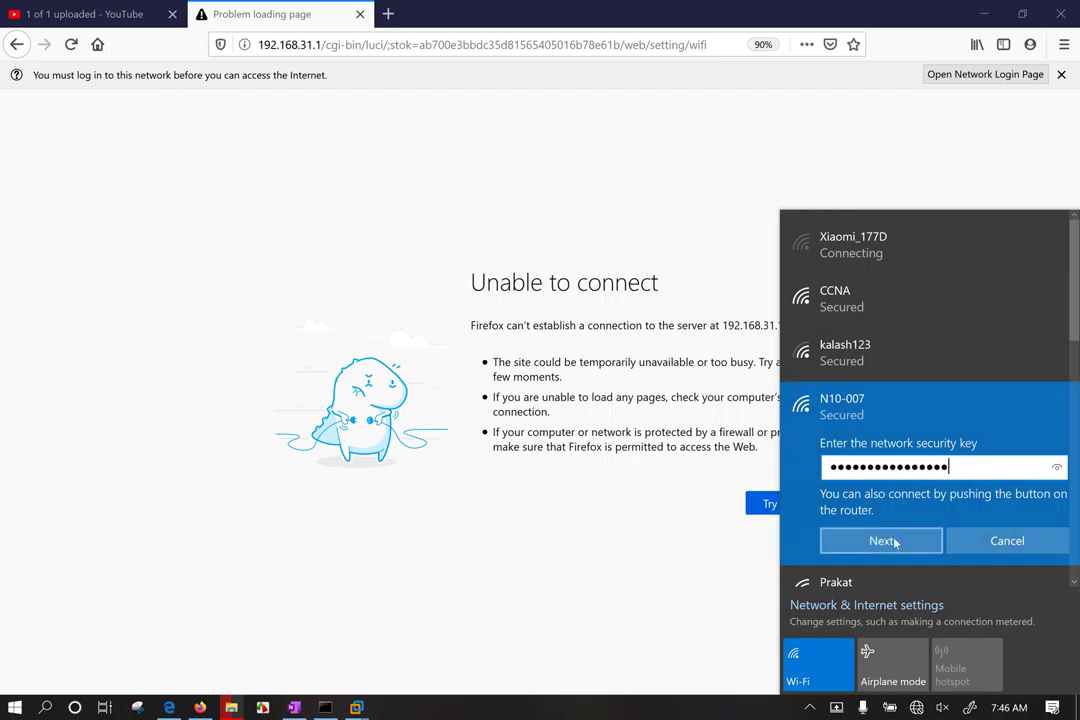
left_click(1058, 470)
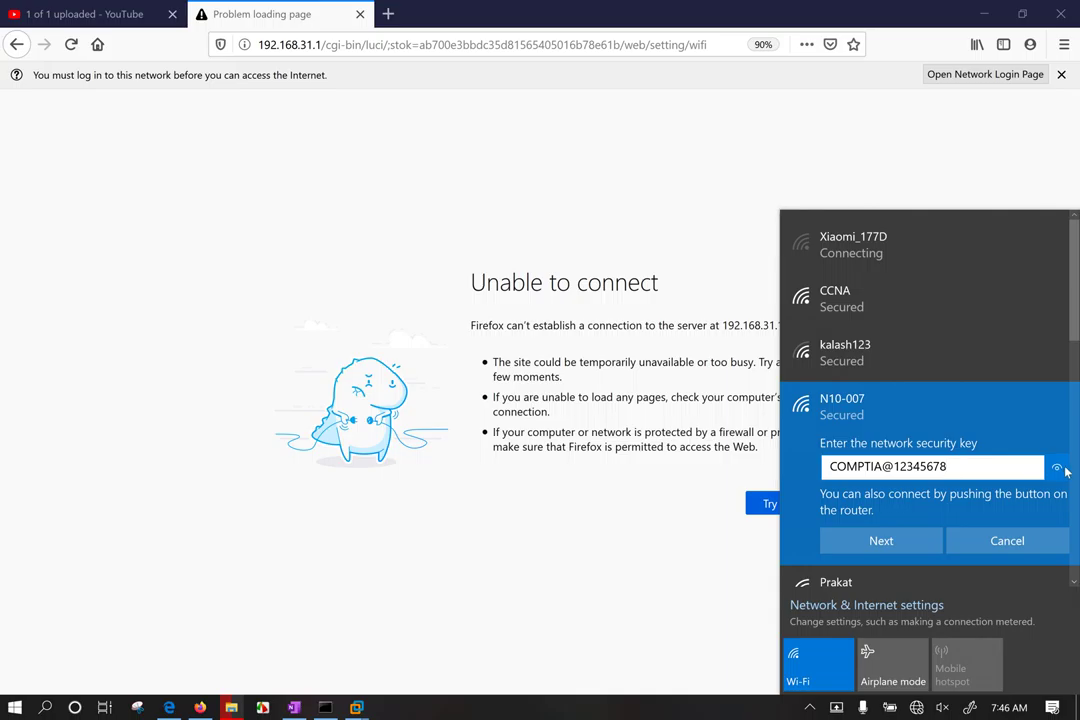
left_click(881, 540)
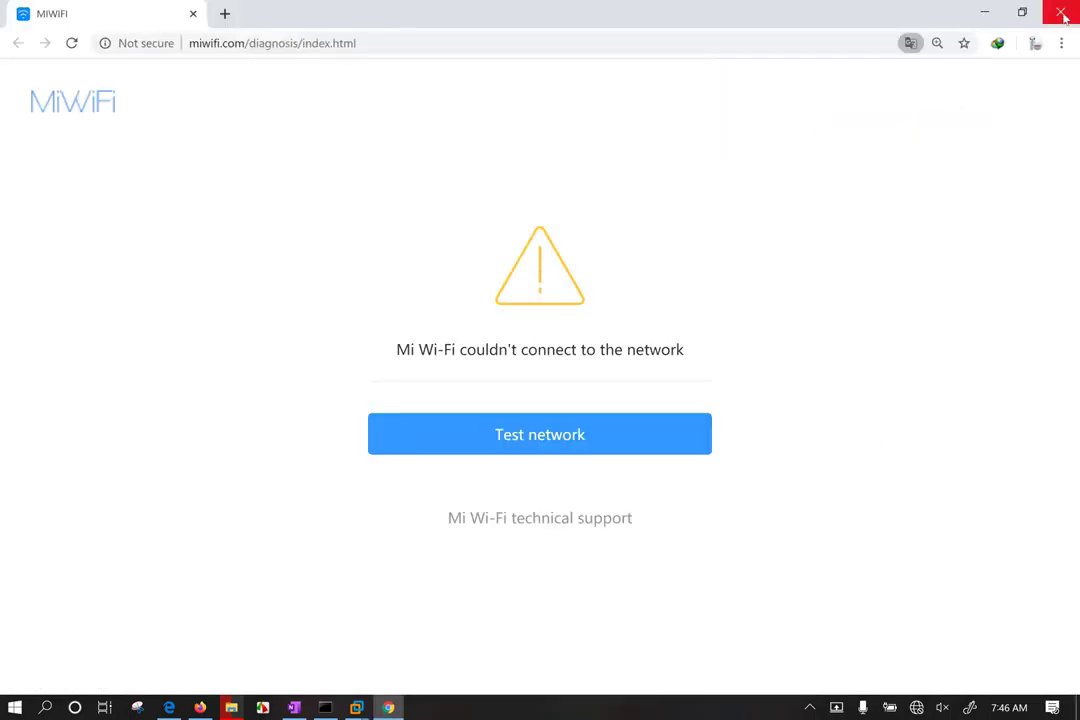
left_click(1060, 11)
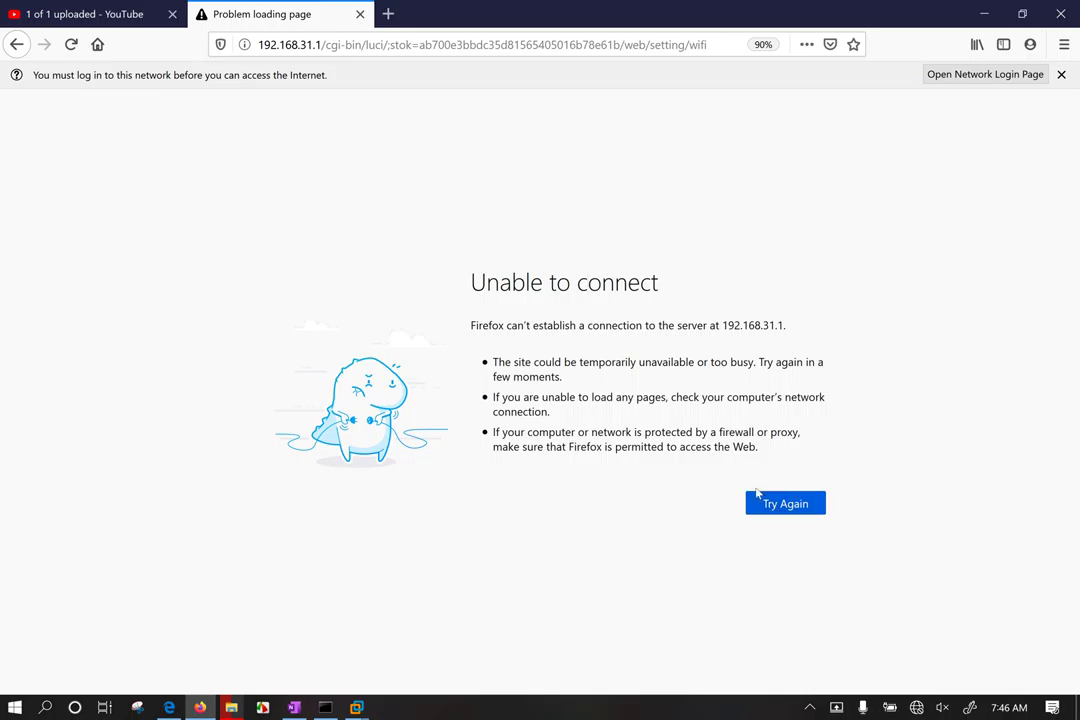
Reload the router admin page in Firefox and head to Network settings.
left_click(786, 506)
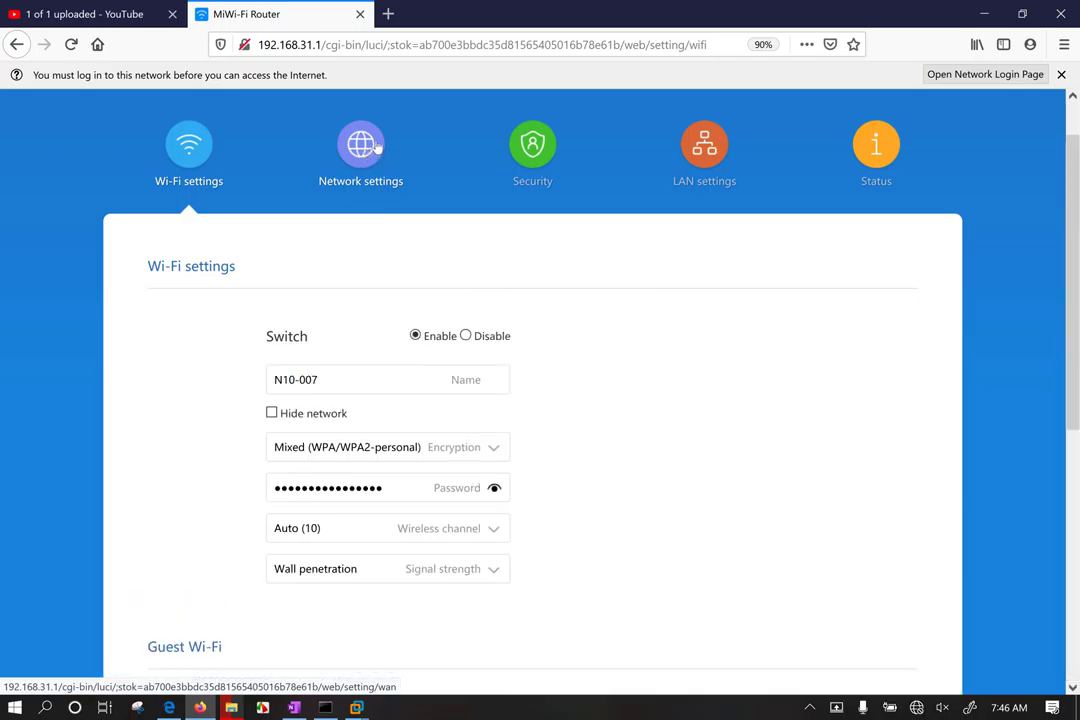
scroll(586, 463, "down", 5)
scroll(586, 463, "up", 6)
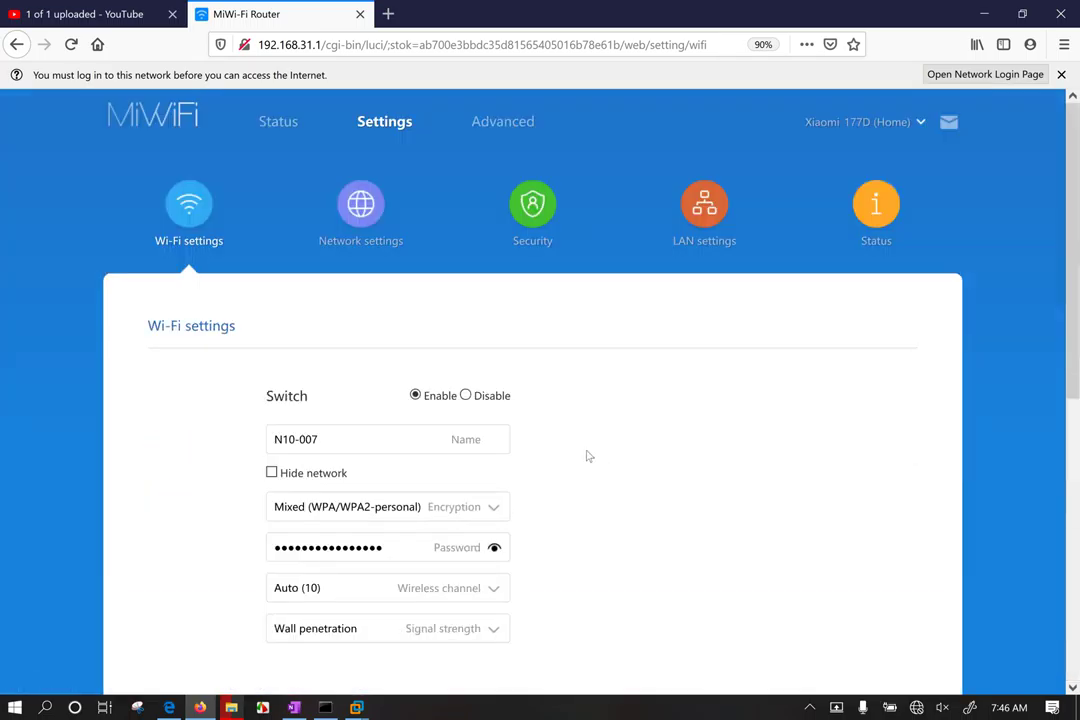
left_click(354, 230)
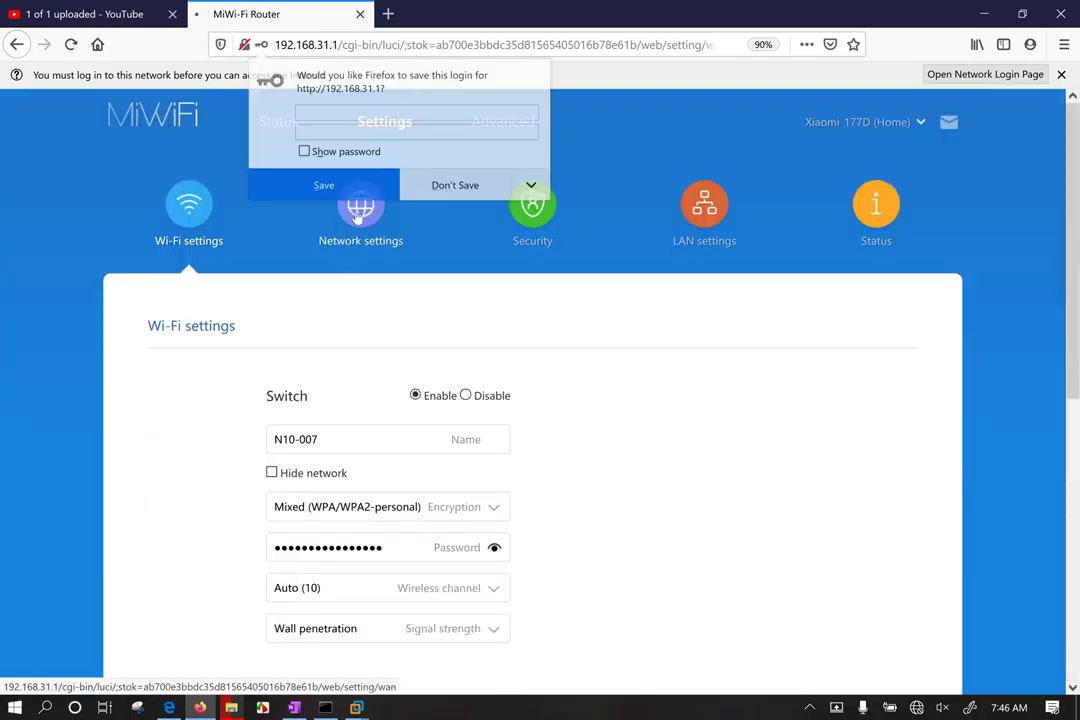
Decline saving the login, then switch the router mode to Wireless amplifier.
left_click(462, 190)
scroll(569, 504, "down", 6)
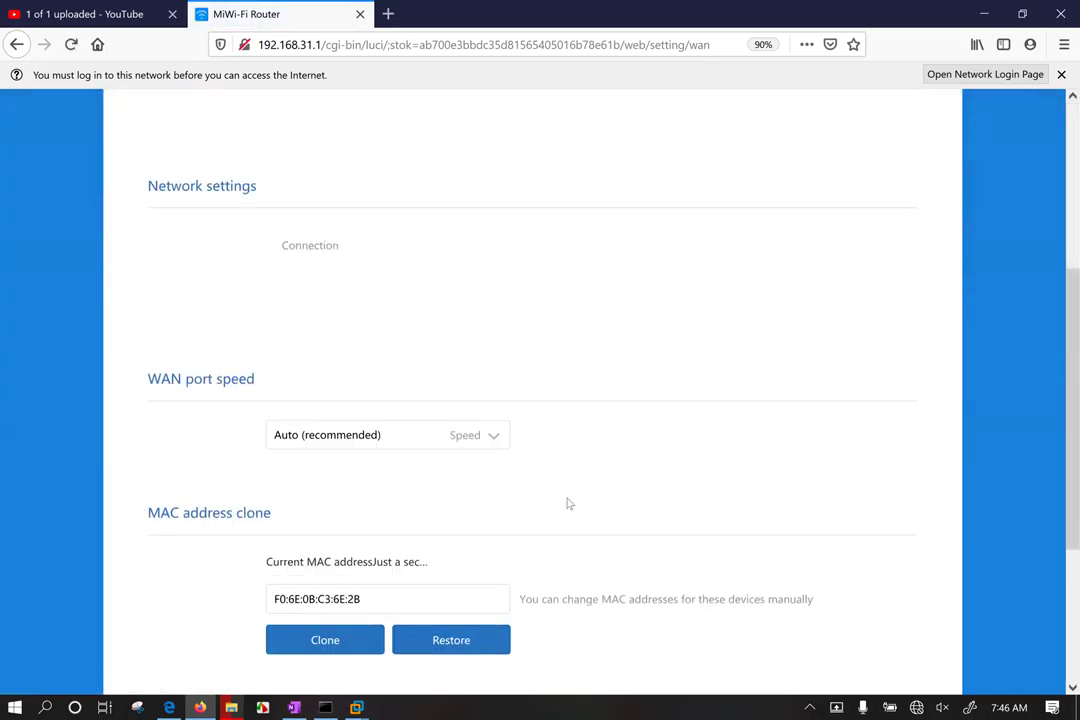
scroll(419, 509, "up", 1)
scroll(475, 480, "up", 5)
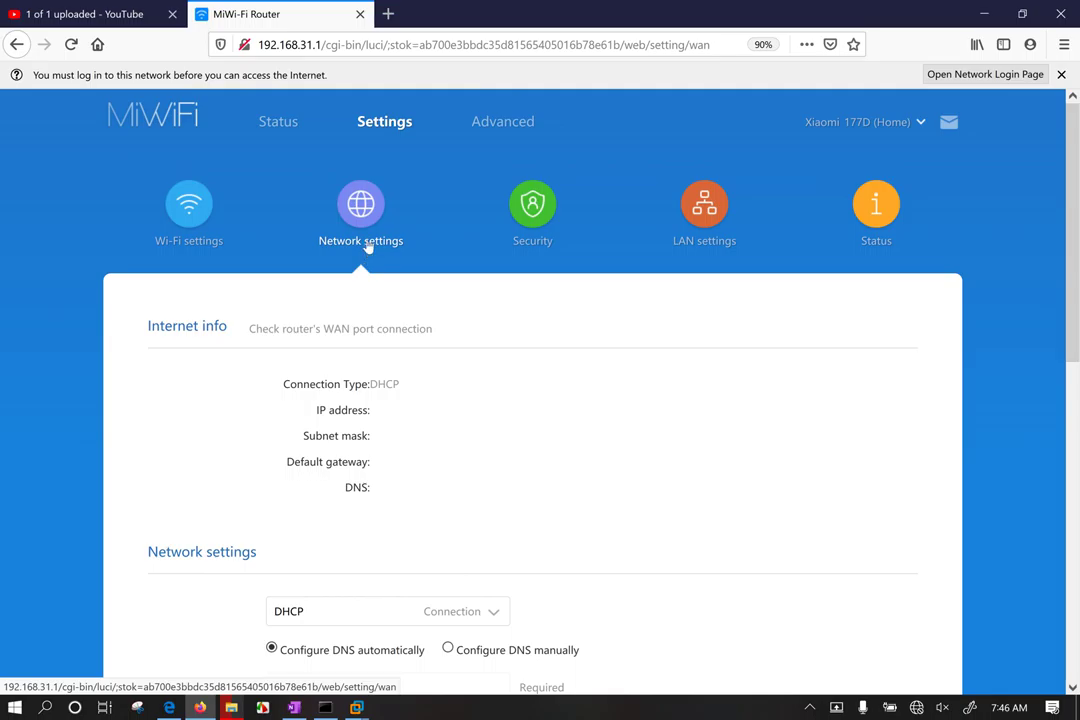
scroll(386, 458, "down", 6)
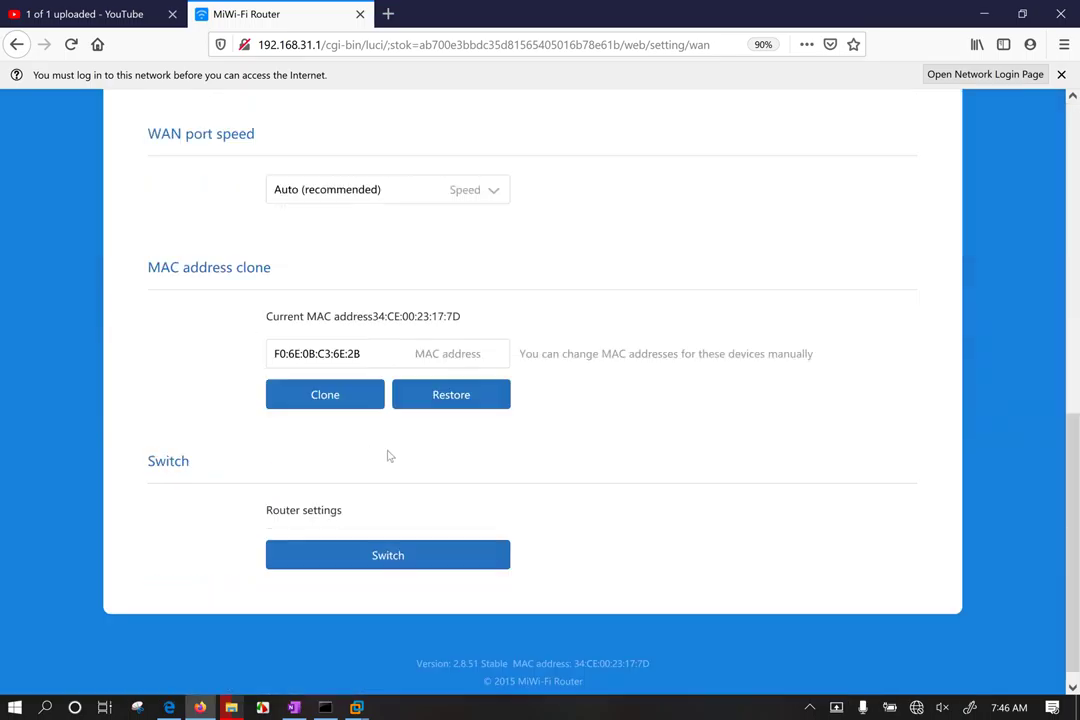
left_click(374, 538)
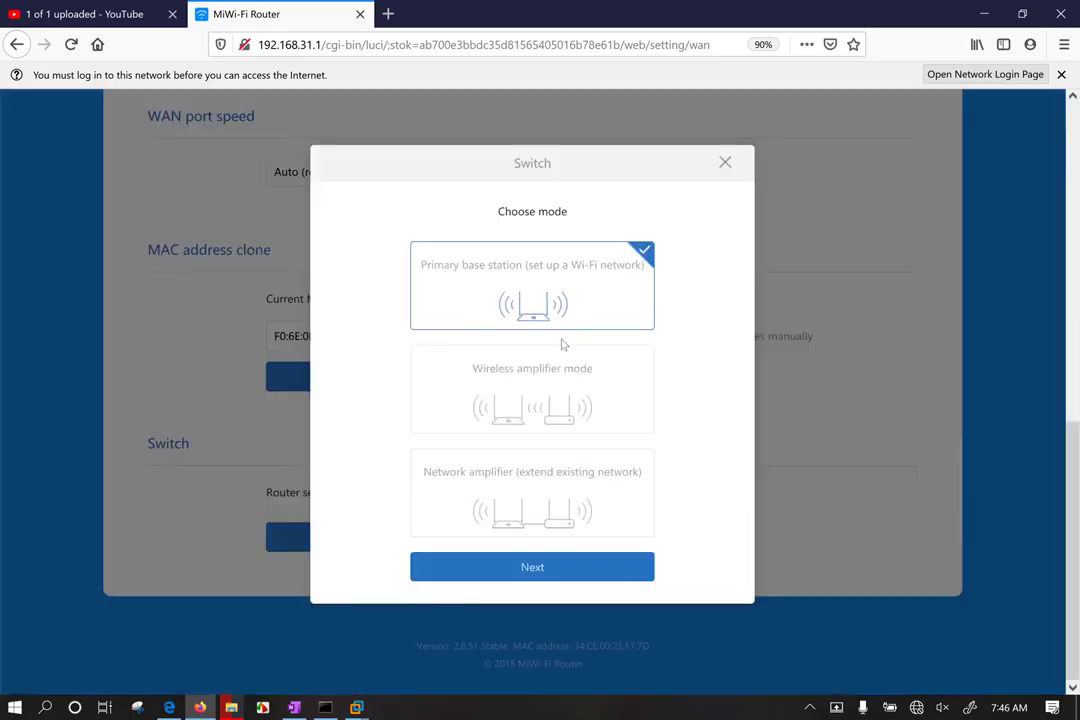
left_click(553, 410)
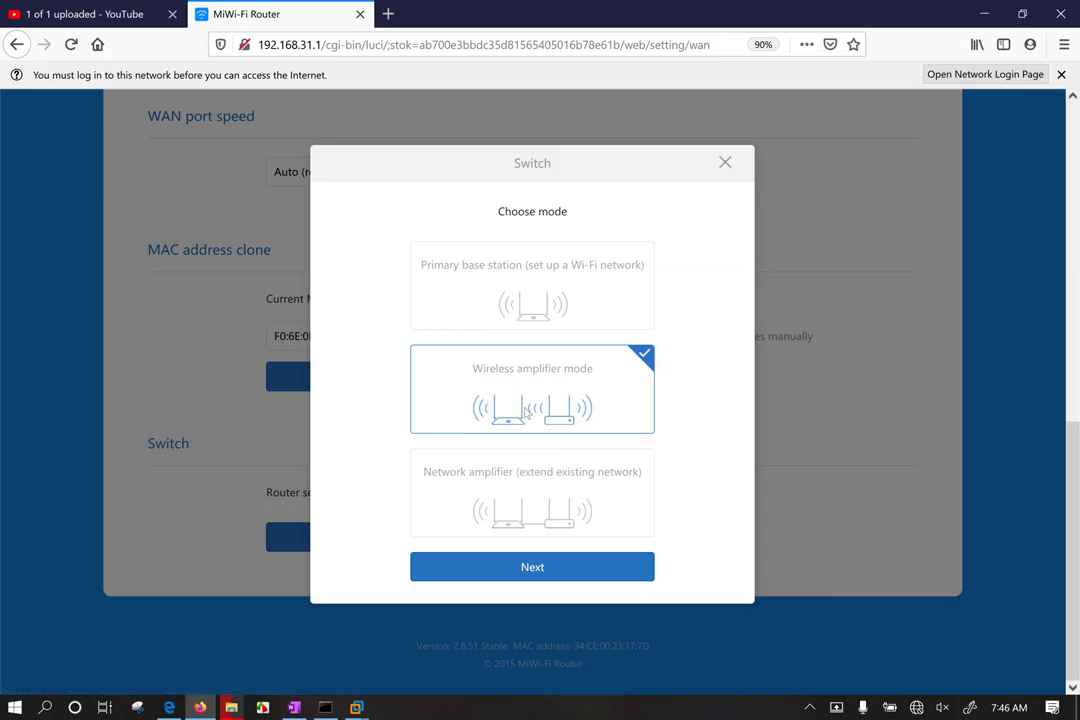
Continue to network selection and repeatedly rescan for nearby Wi-Fi networks.
left_click(532, 576)
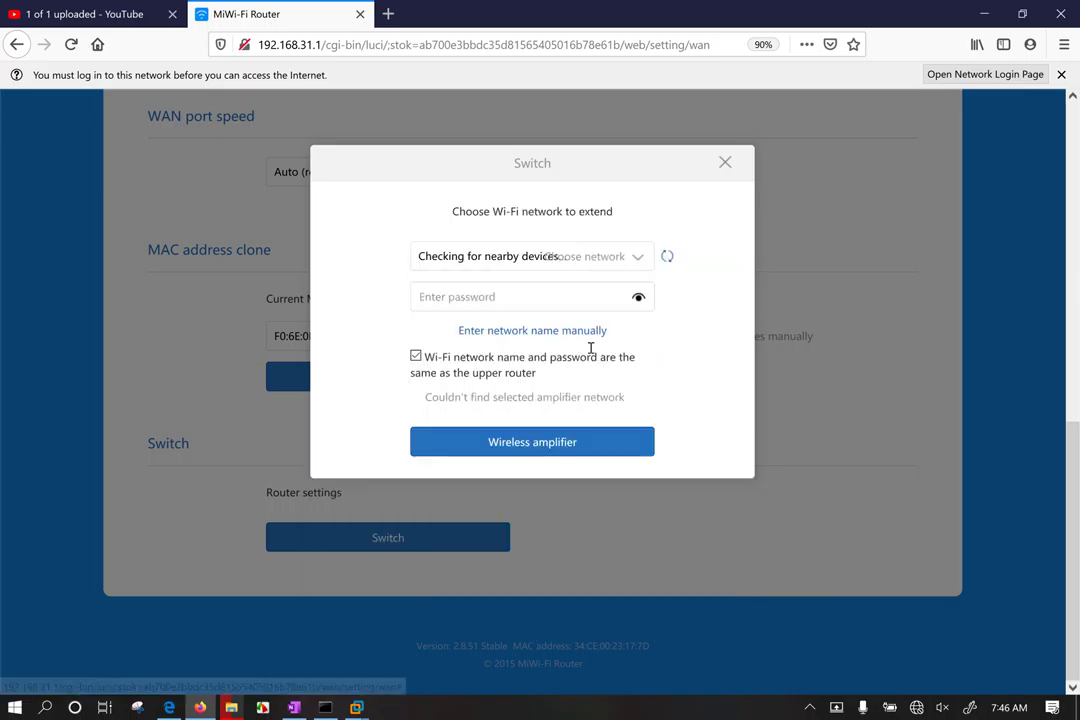
left_click(648, 259)
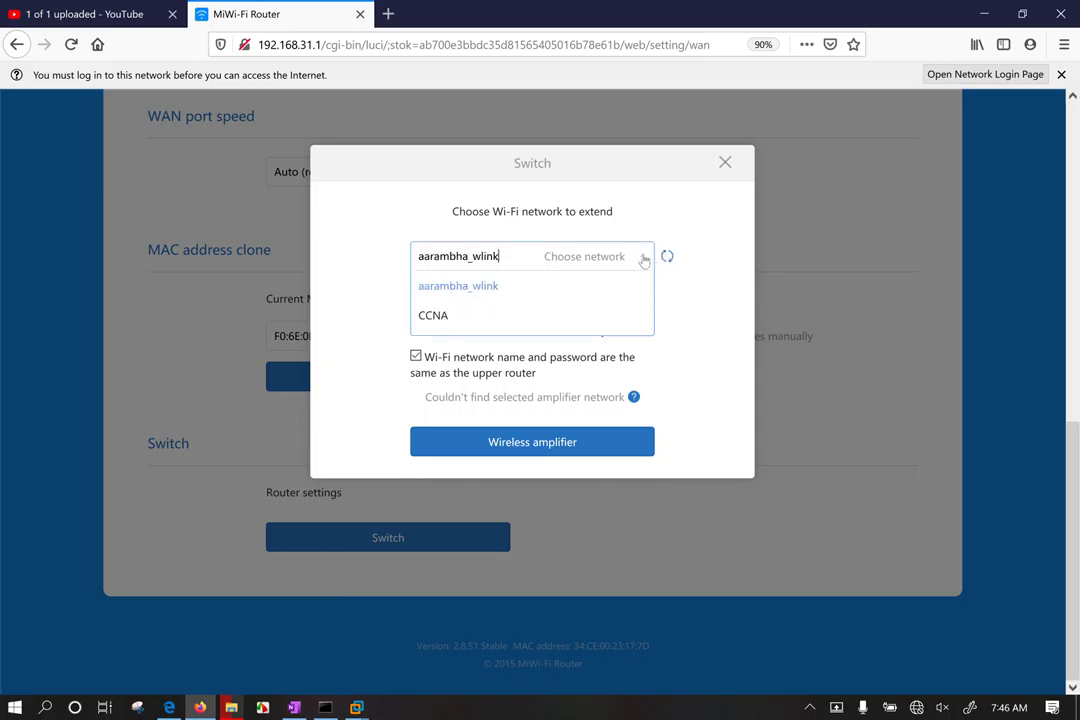
scroll(495, 328, "down", 2)
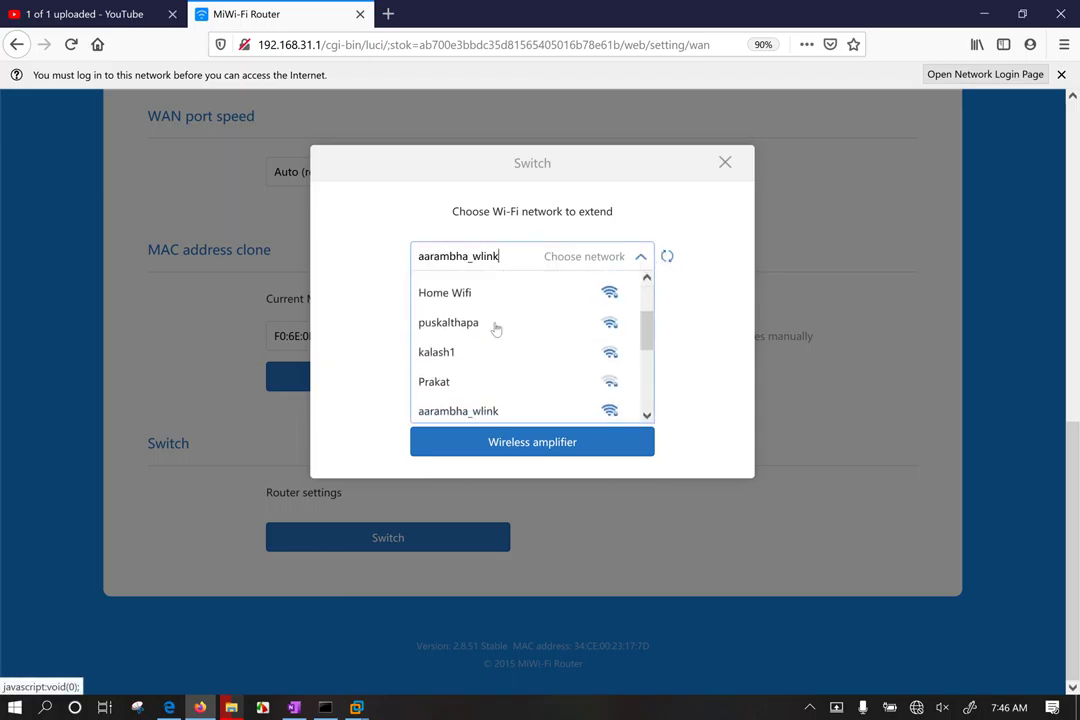
scroll(478, 300, "up", 1)
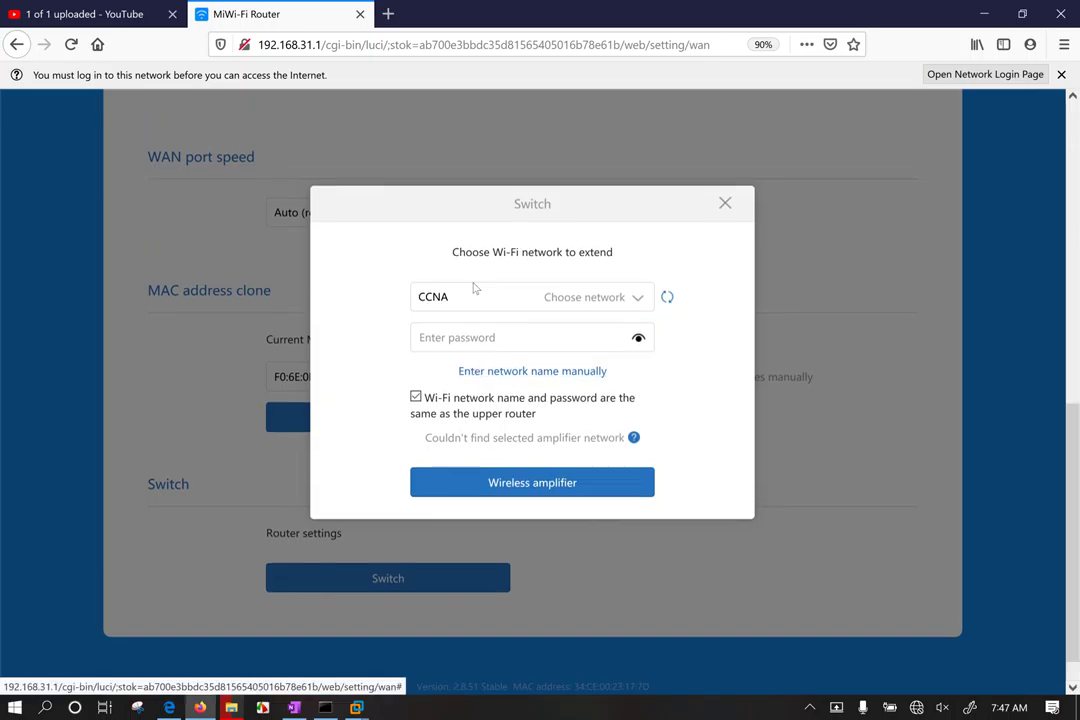
left_click(639, 339)
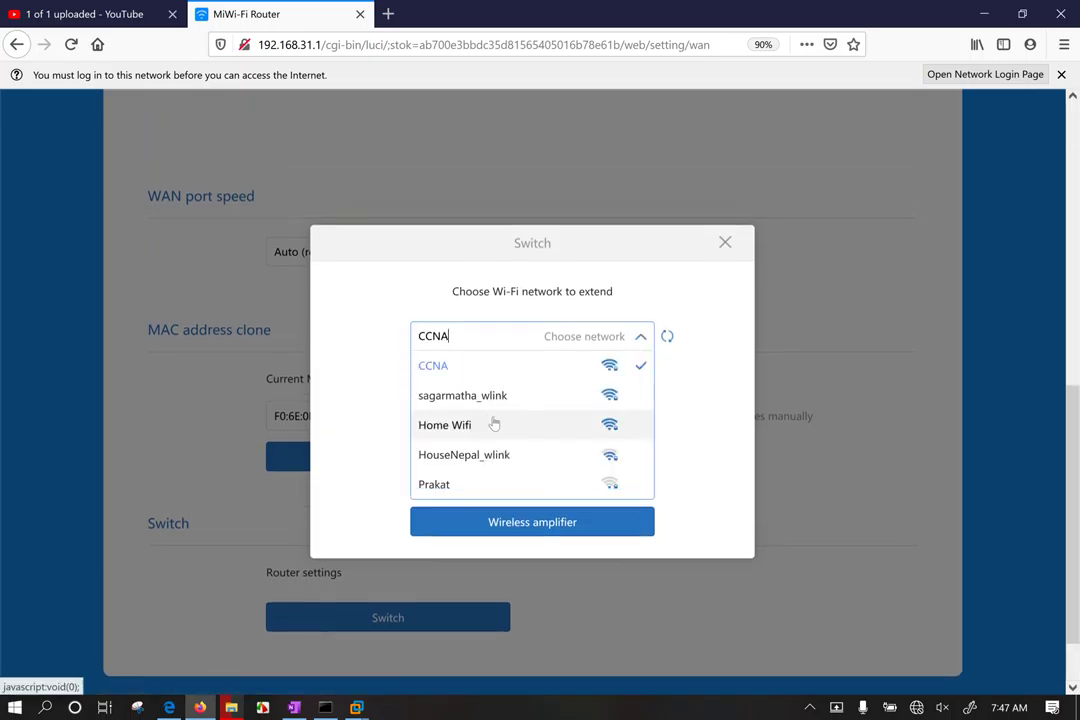
scroll(500, 430, "down", 1)
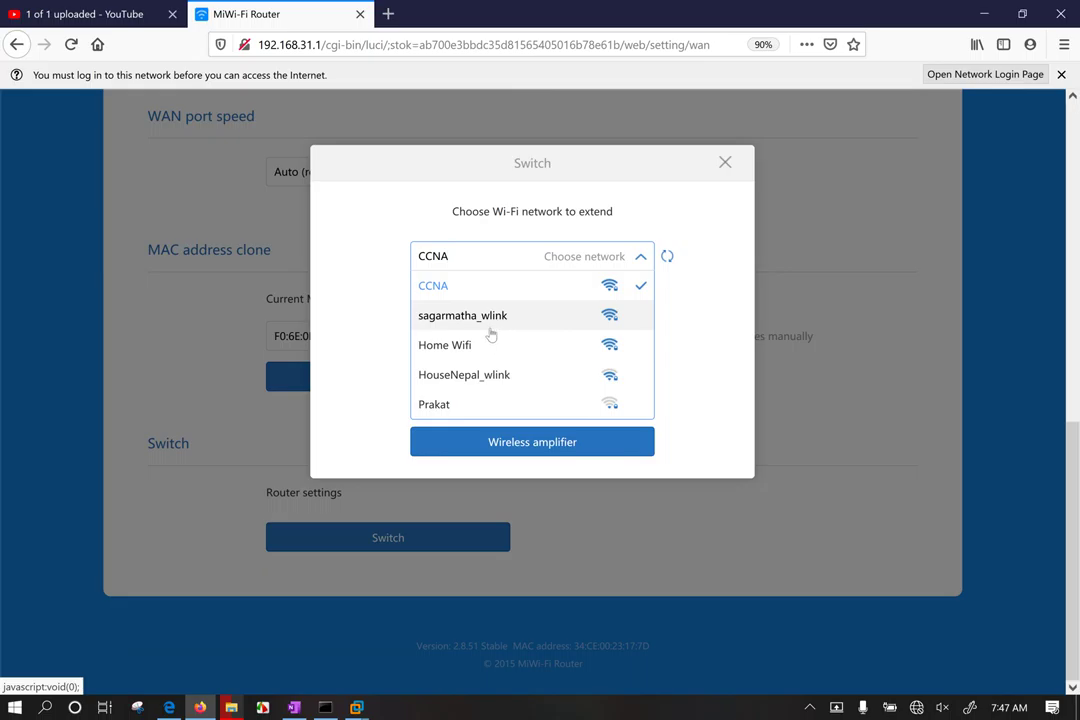
left_click(667, 257)
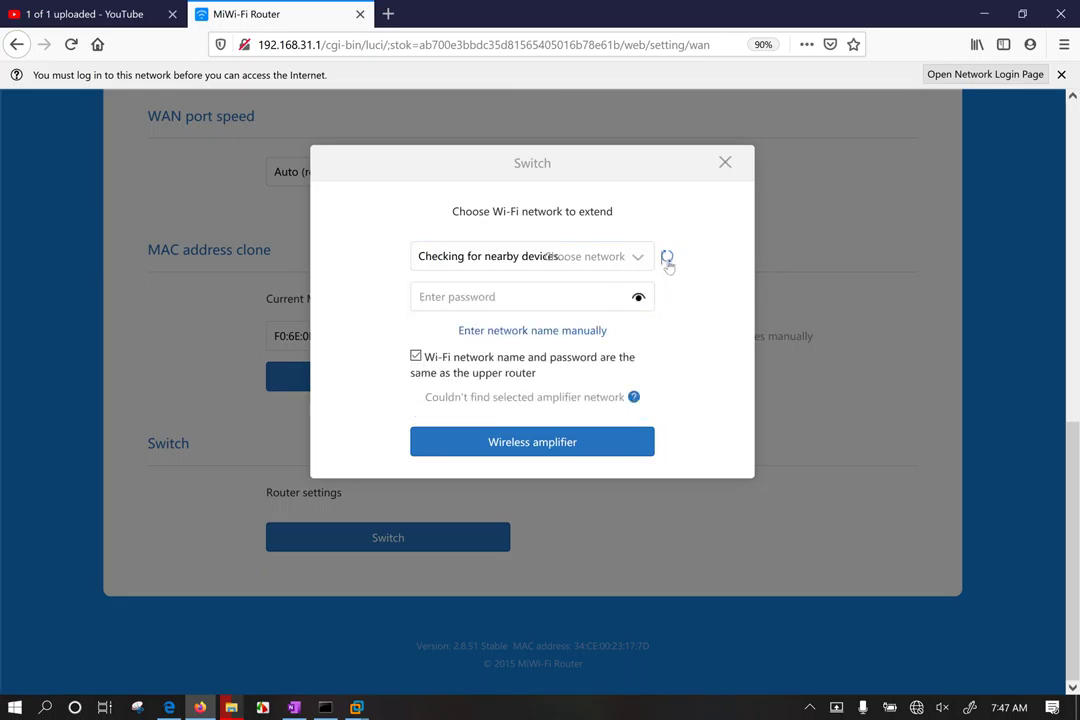
double_click(667, 258)
left_click(667, 258)
double_click(667, 258)
left_click(667, 258)
double_click(668, 260)
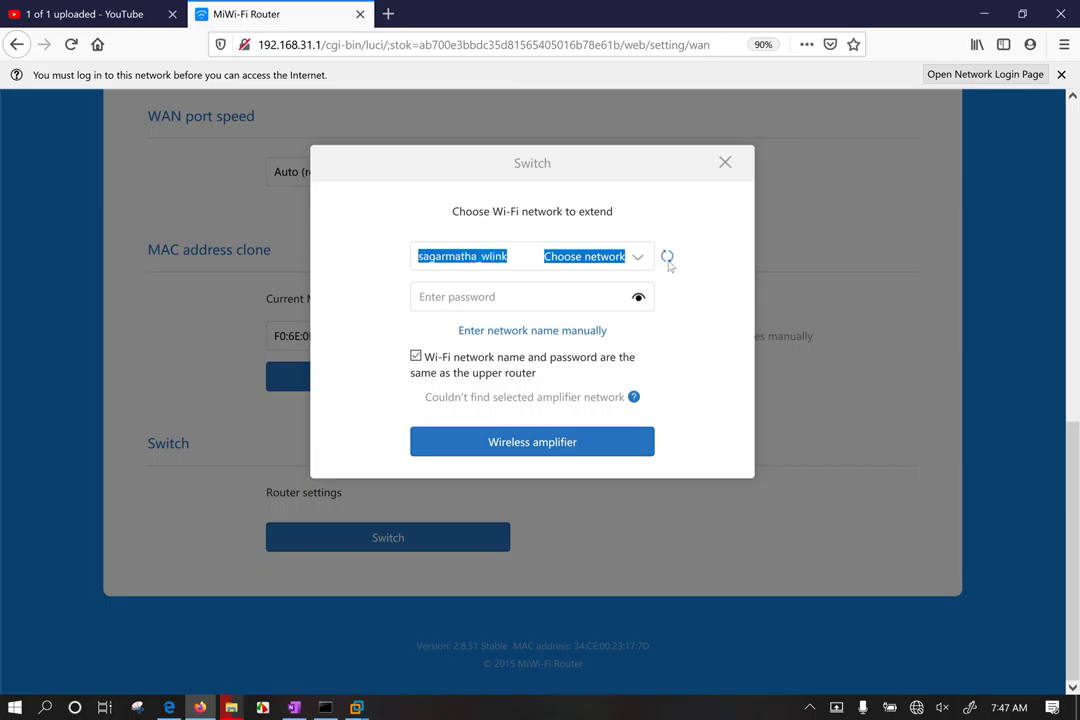
Select kalash123 as the network to extend, dismissing the Can't detect Wi-Fi alert.
left_click(640, 256)
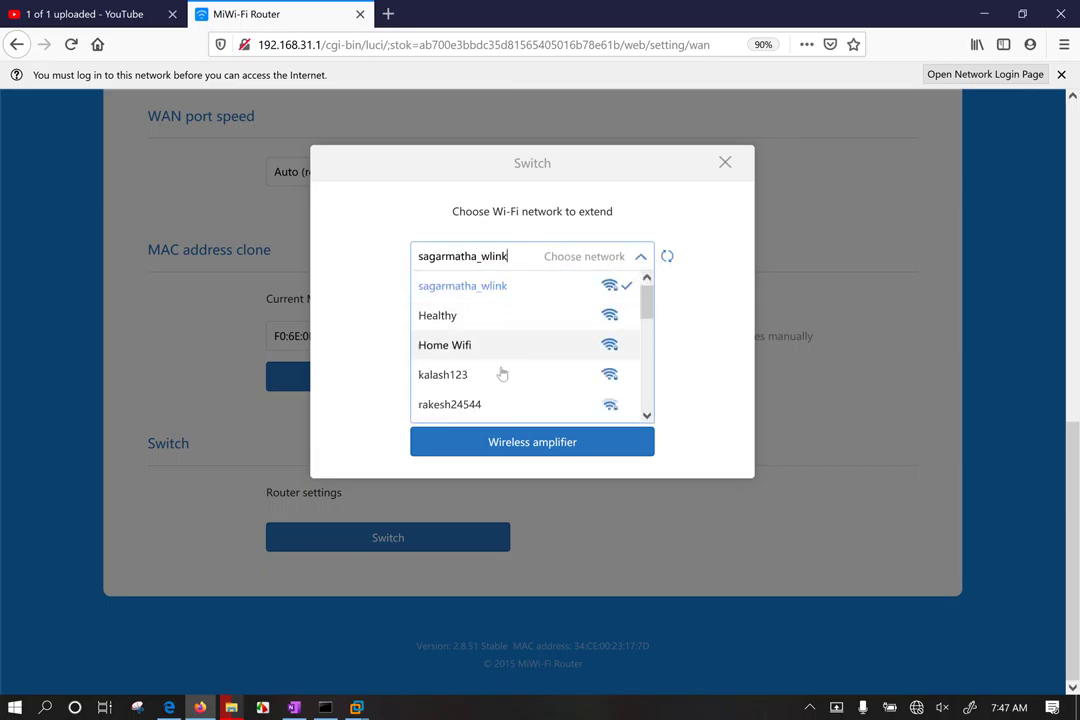
left_click(502, 374)
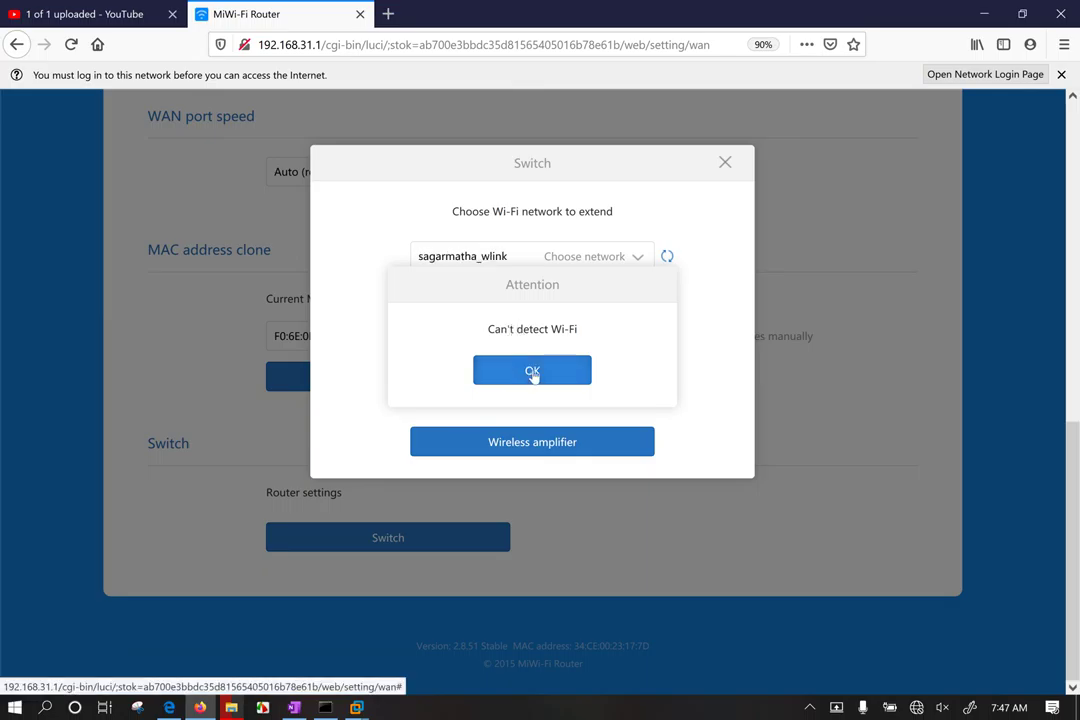
left_click(532, 371)
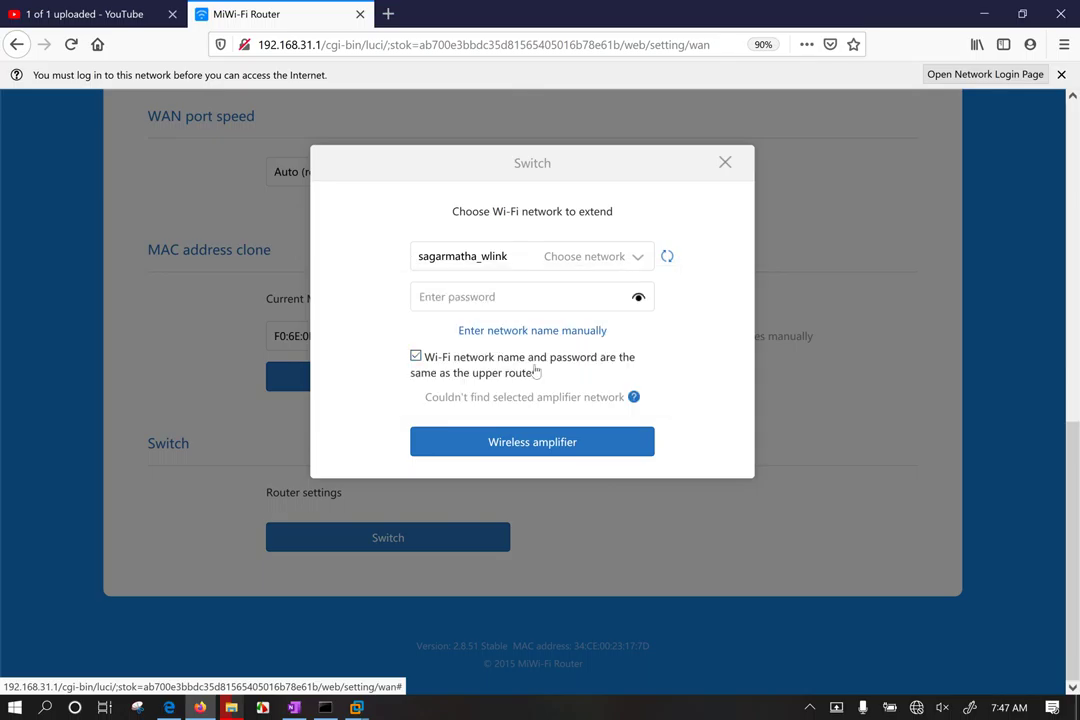
left_click(640, 258)
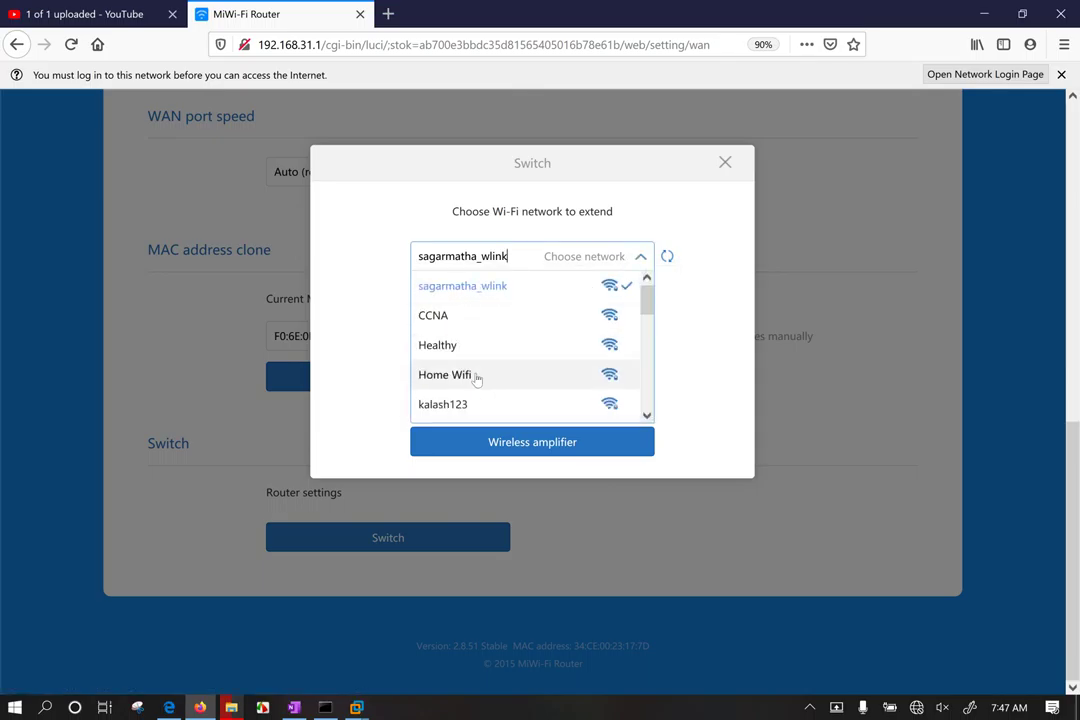
left_click(463, 405)
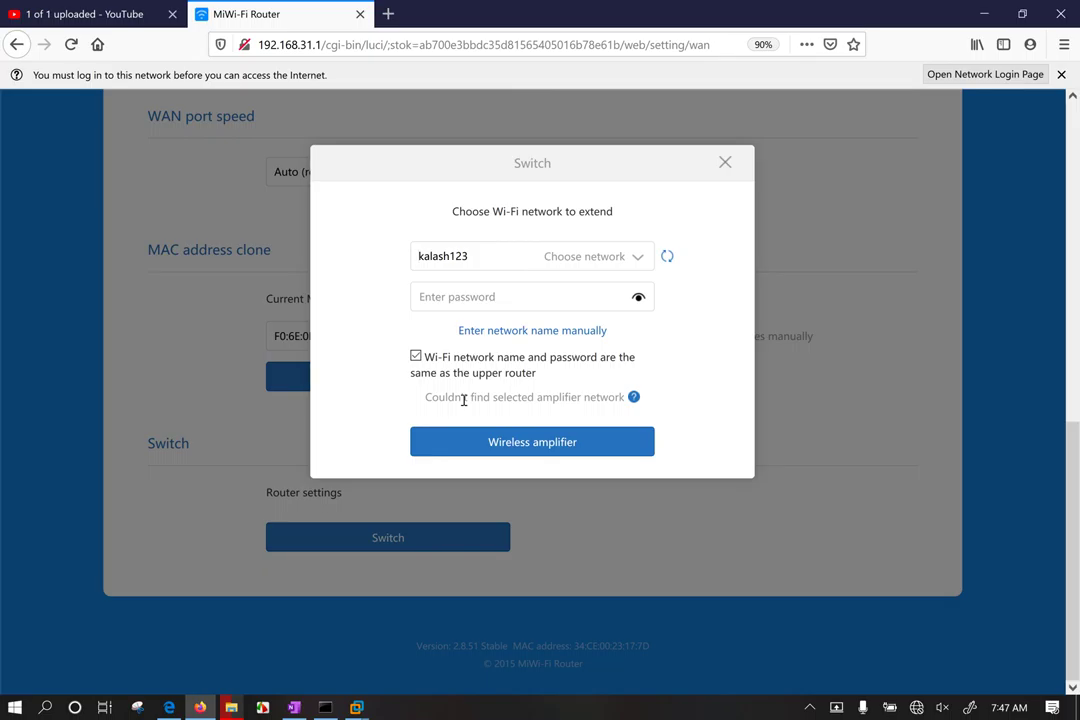
left_click(453, 297)
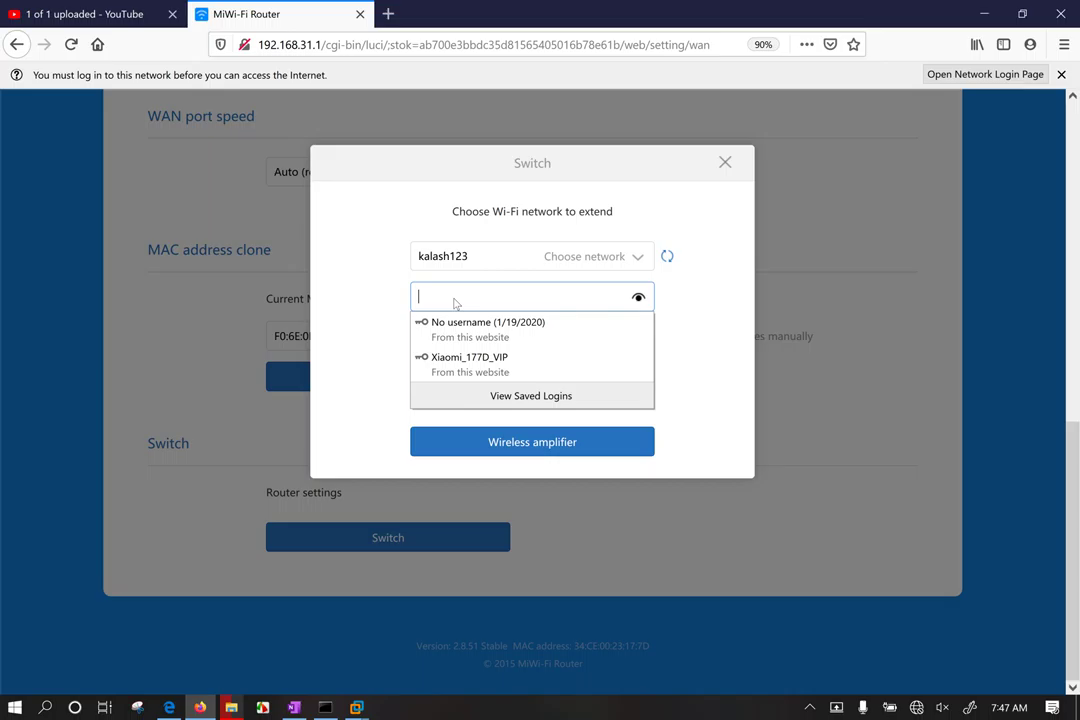
left_click(352, 330)
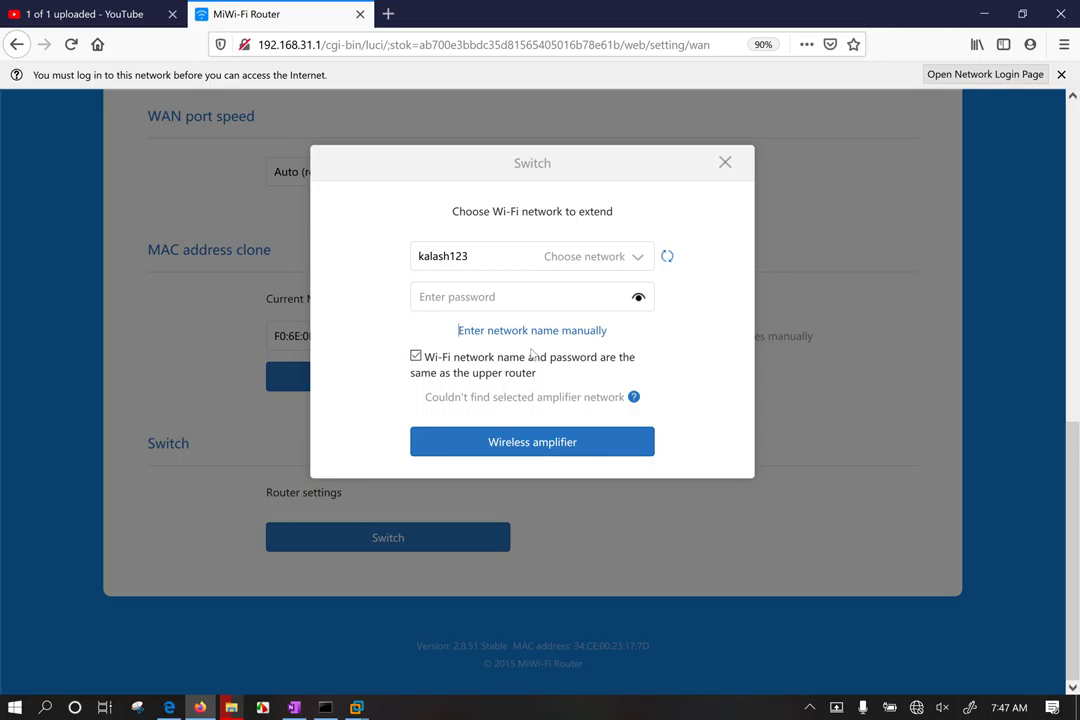
Untick 'same as the upper router' and enter the kalash123 network's password.
left_click(416, 357)
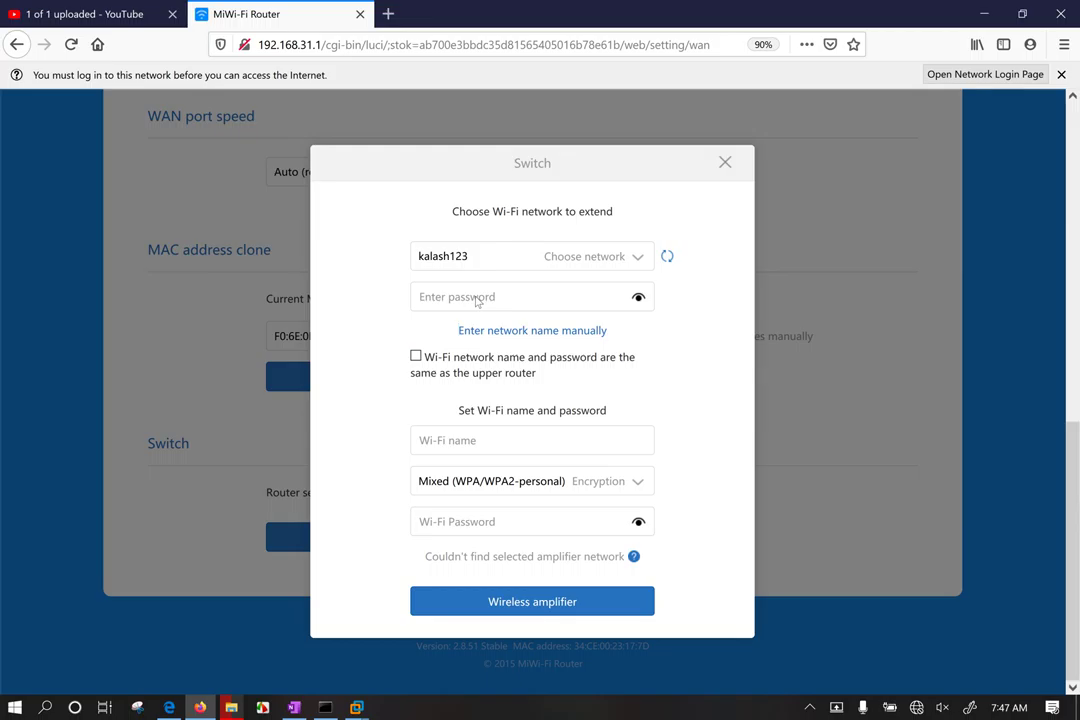
left_click(470, 299)
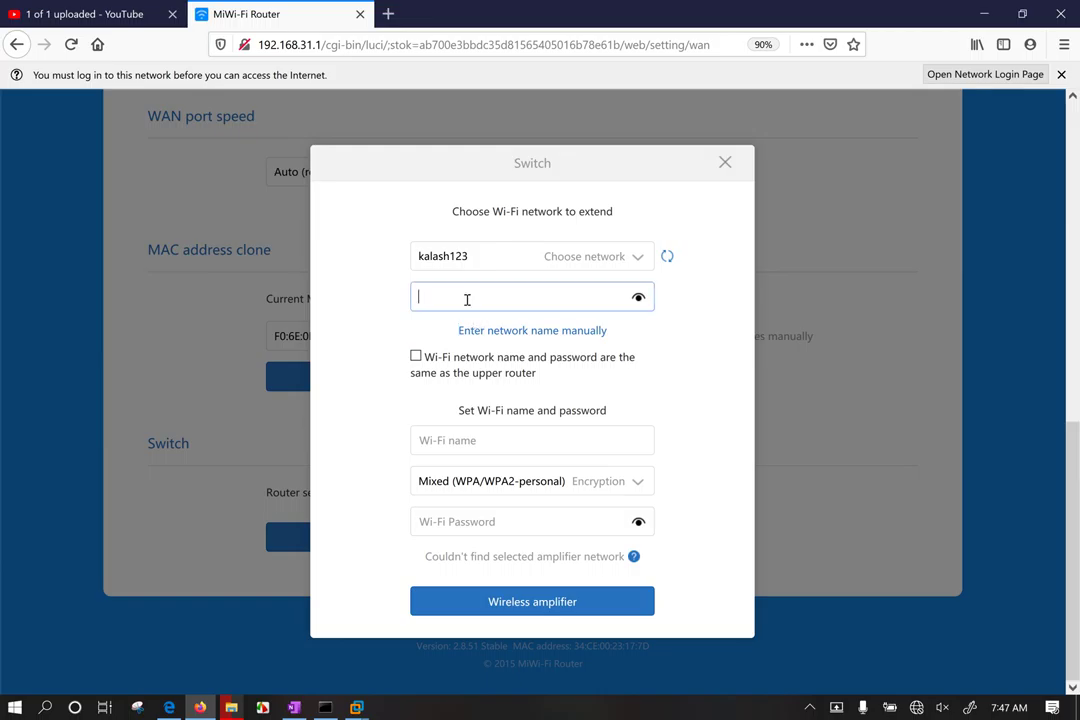
key("BackSpace")
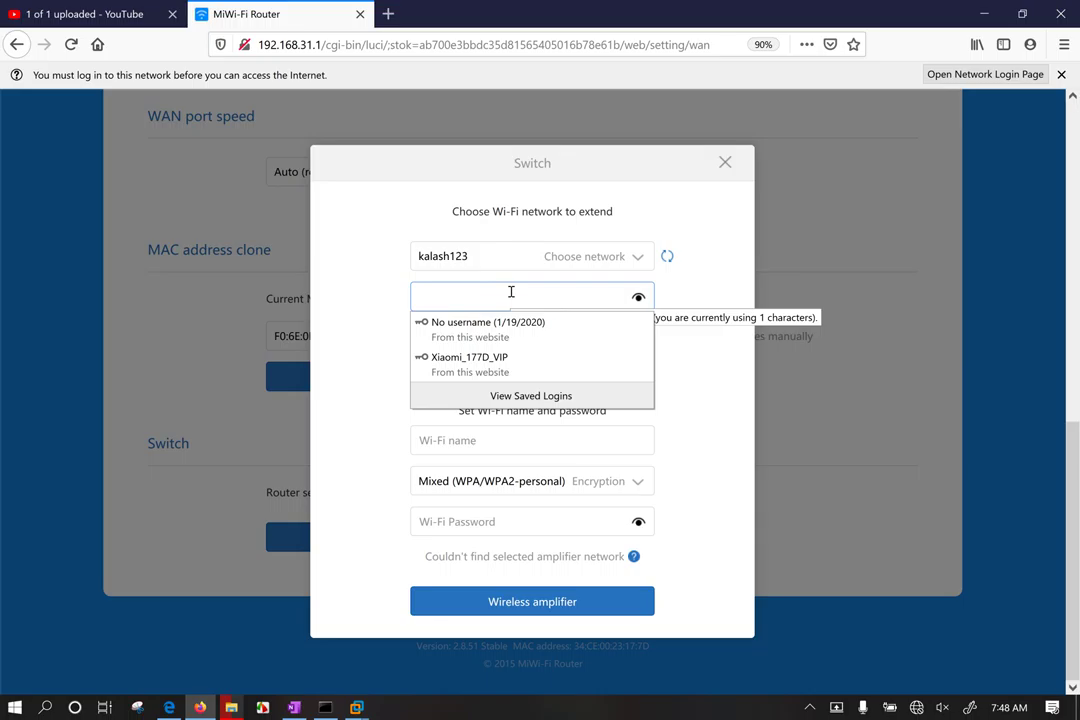
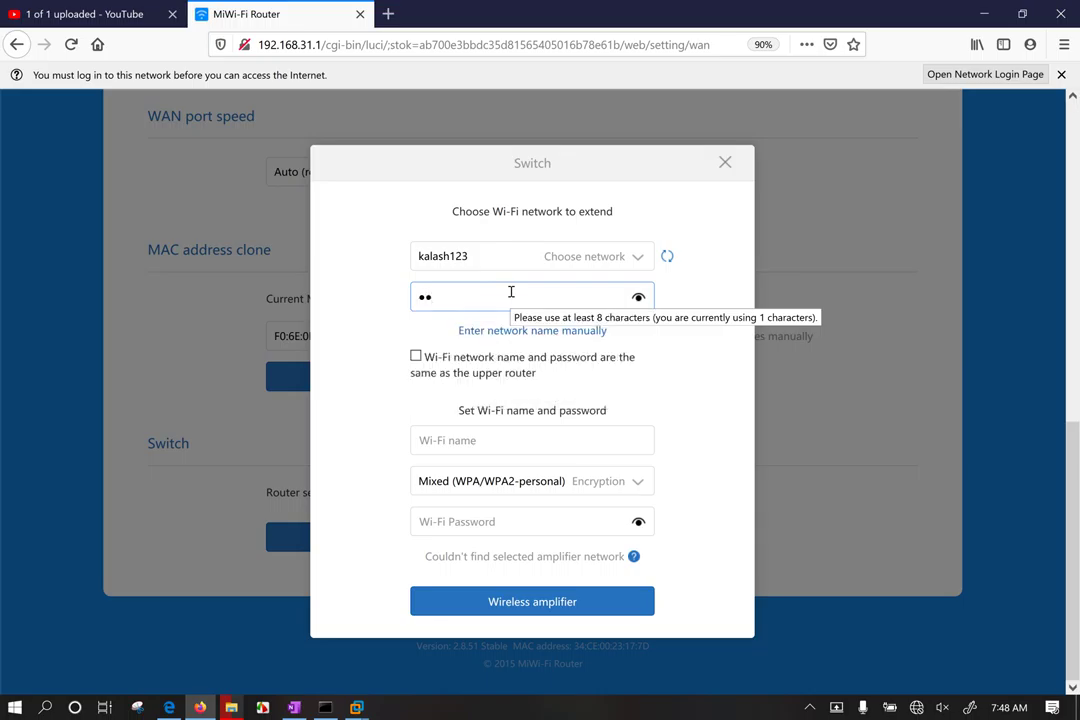
Name the relayed network 'N10-007Comptia Certification', fixing the typed capitals and digits.
left_click(455, 440)
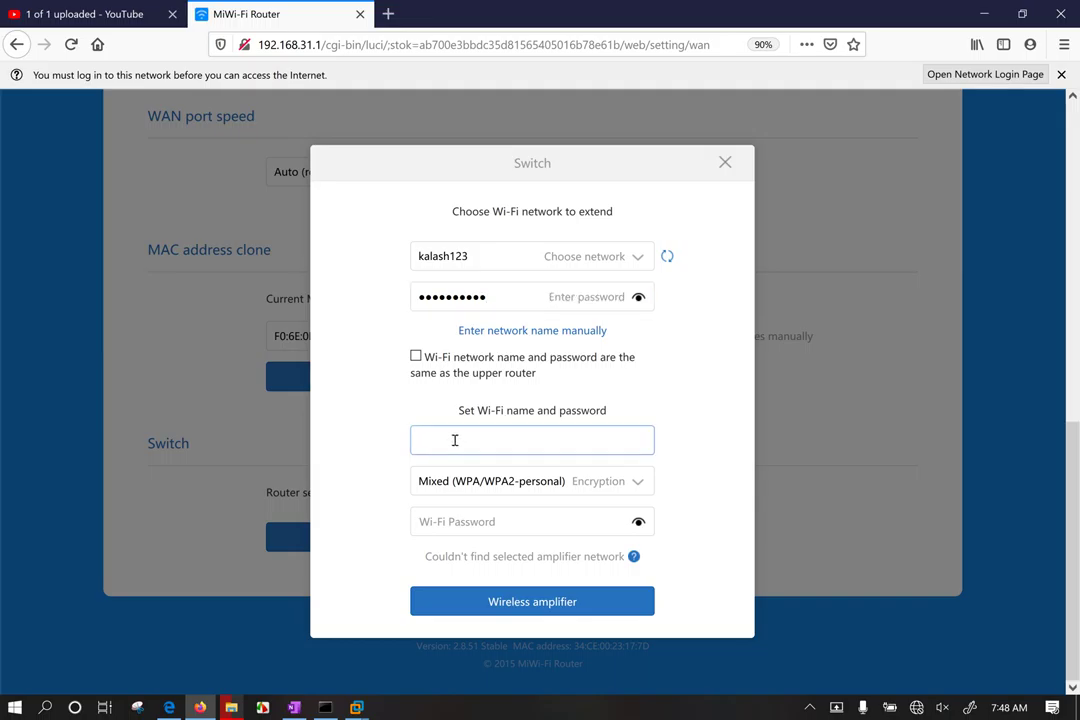
type("n")
type("10-")
type("00")
type("1")
type(" certification")
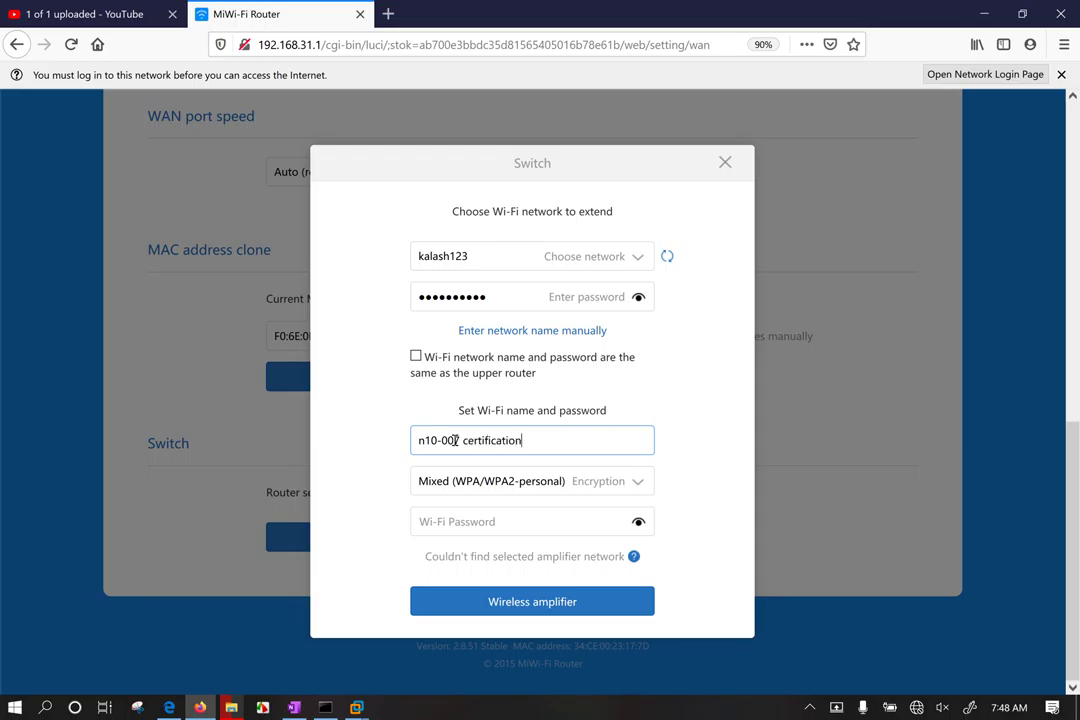
left_click(420, 440)
left_click_drag(418, 440, 425, 441)
type("N")
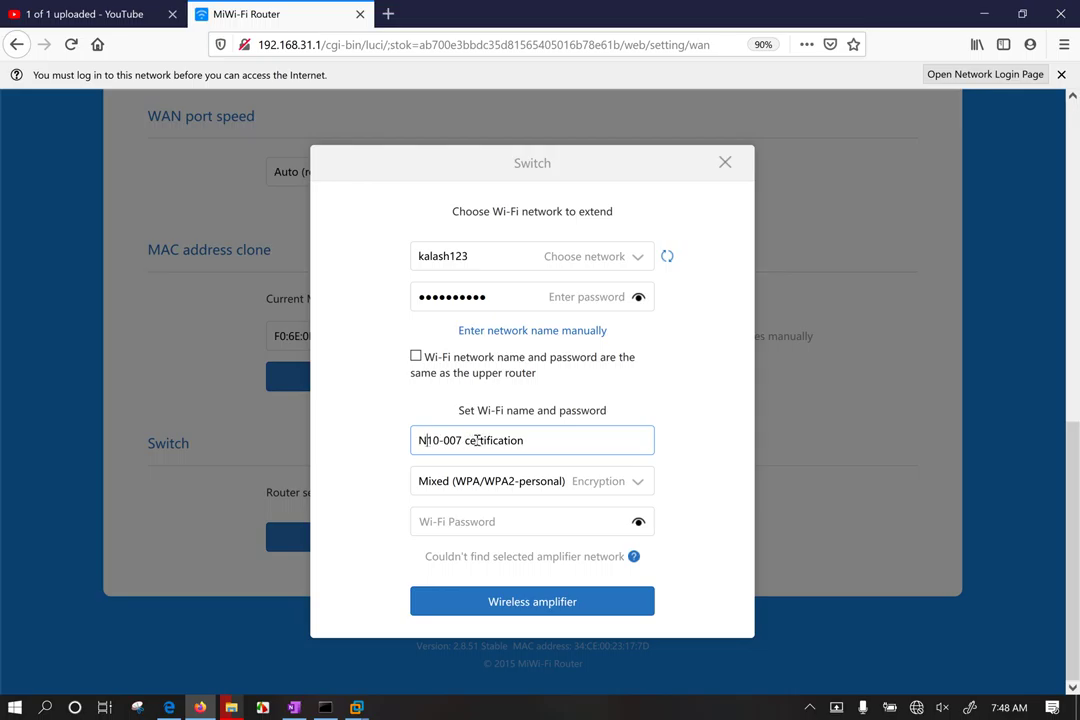
left_click(465, 440)
key("BackSpace")
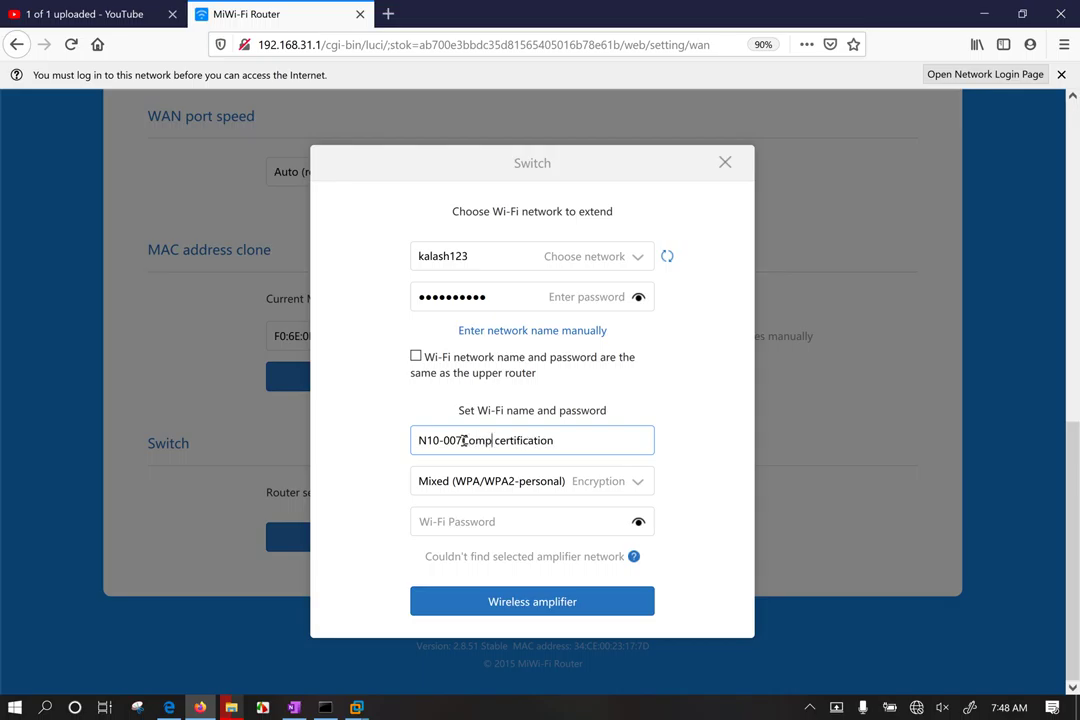
left_click_drag(461, 440, 508, 442)
type("C")
Set encryption to Strong (WPA2-personal) and paste the new network's password.
left_click(577, 490)
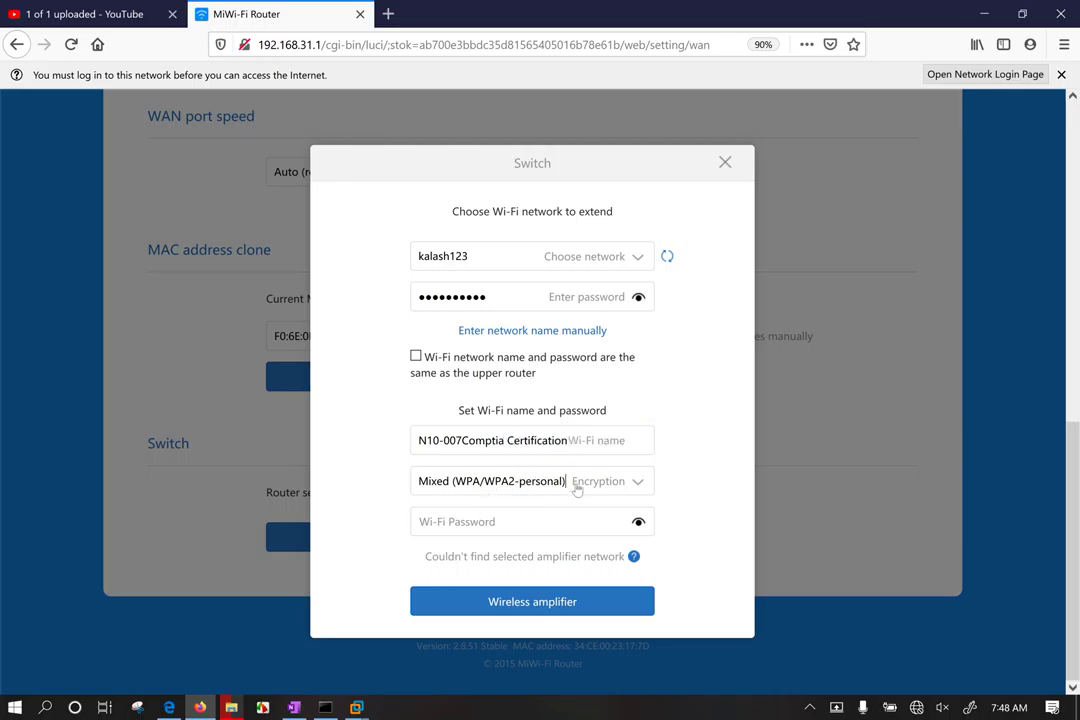
left_click(487, 542)
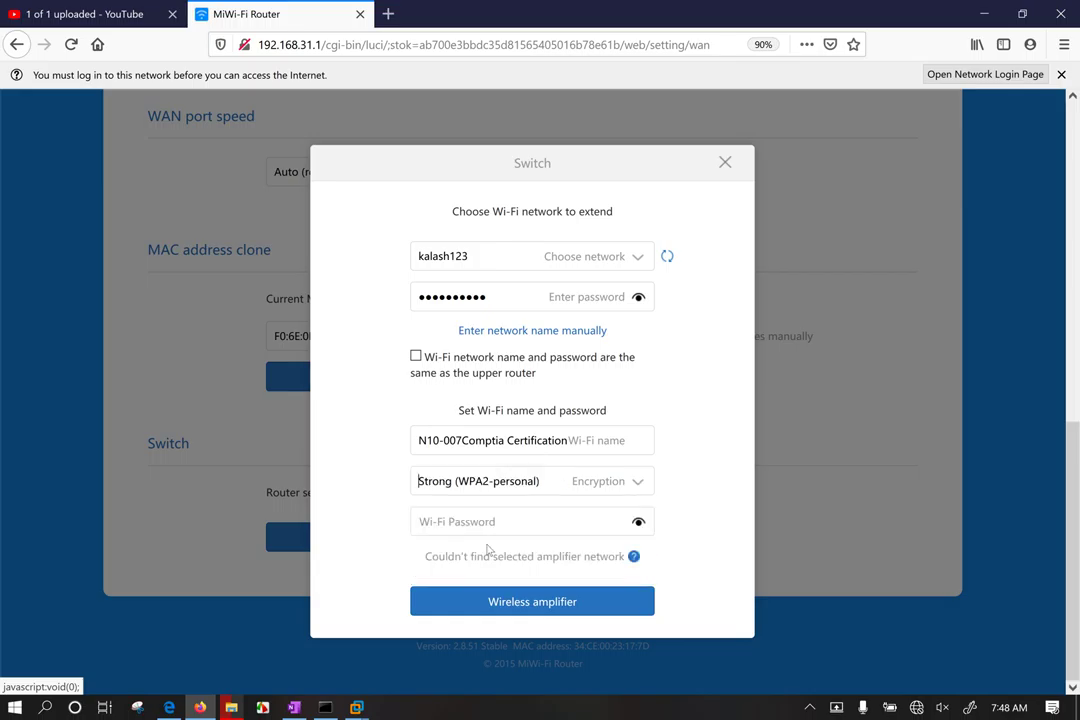
left_click(471, 520)
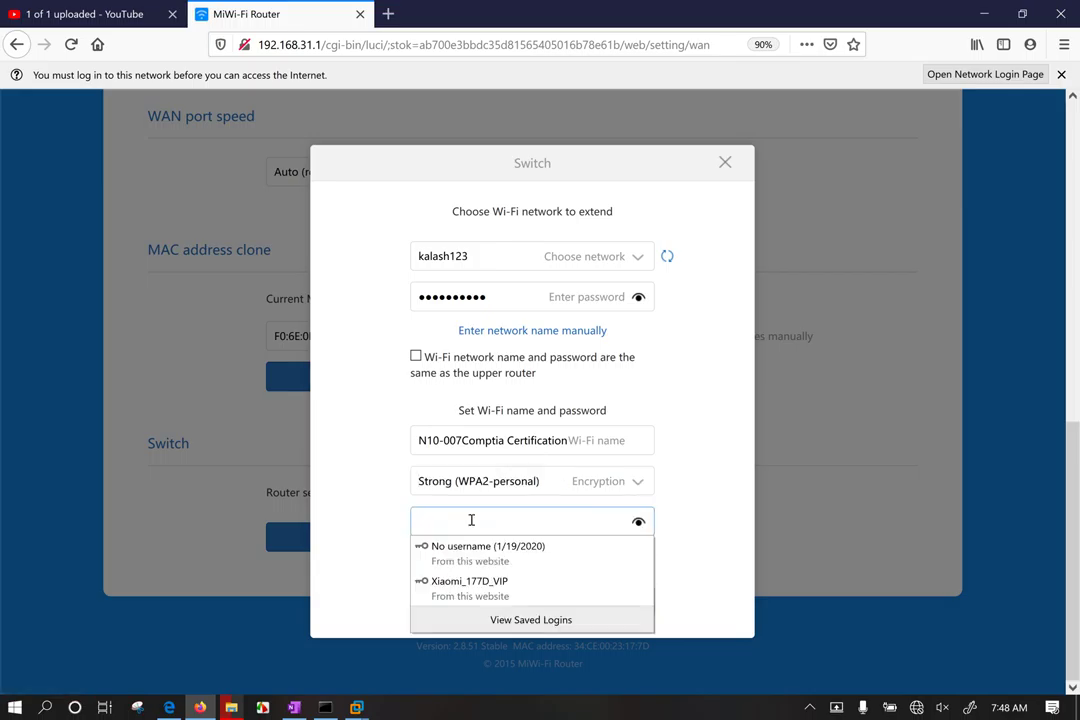
left_click(471, 520)
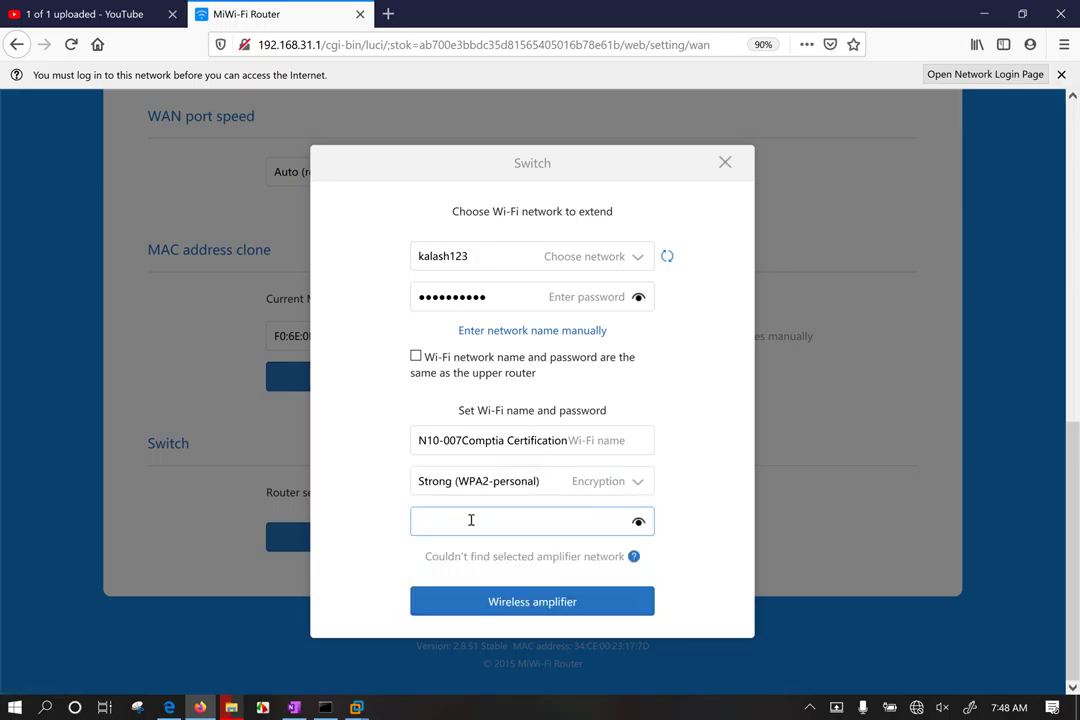
key("ctrl+v")
left_click(638, 522)
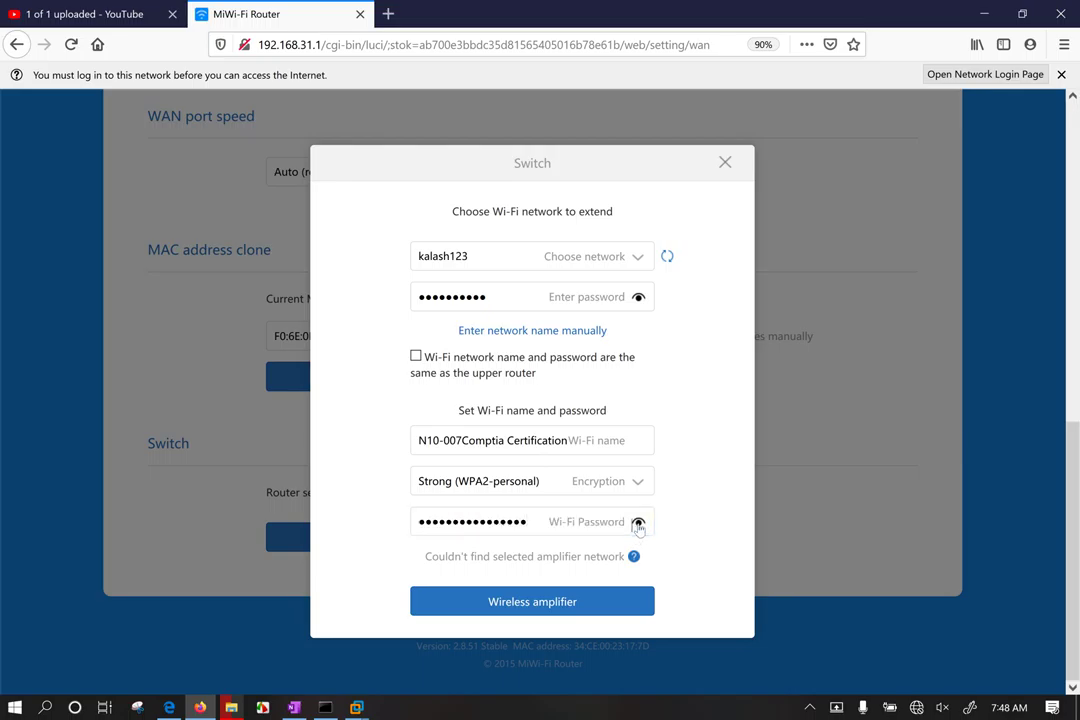
left_click(638, 522)
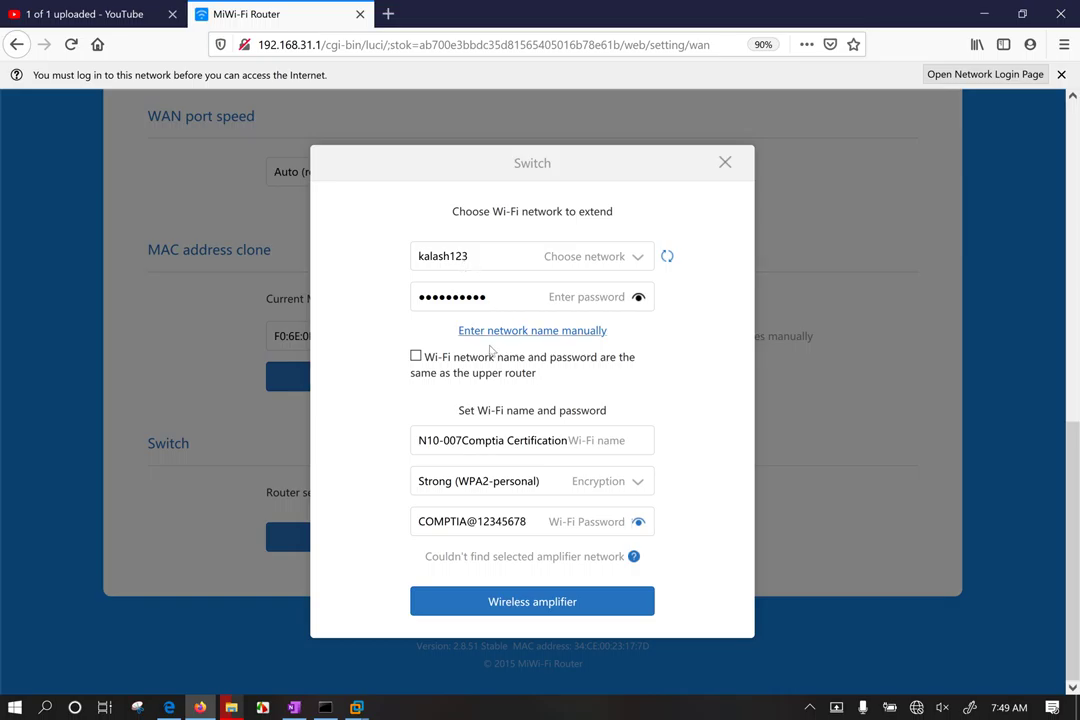
Apply the amplifier setup, dismiss the couldn't-test notice, and check the laptop's Wi-Fi network.
left_click(545, 605)
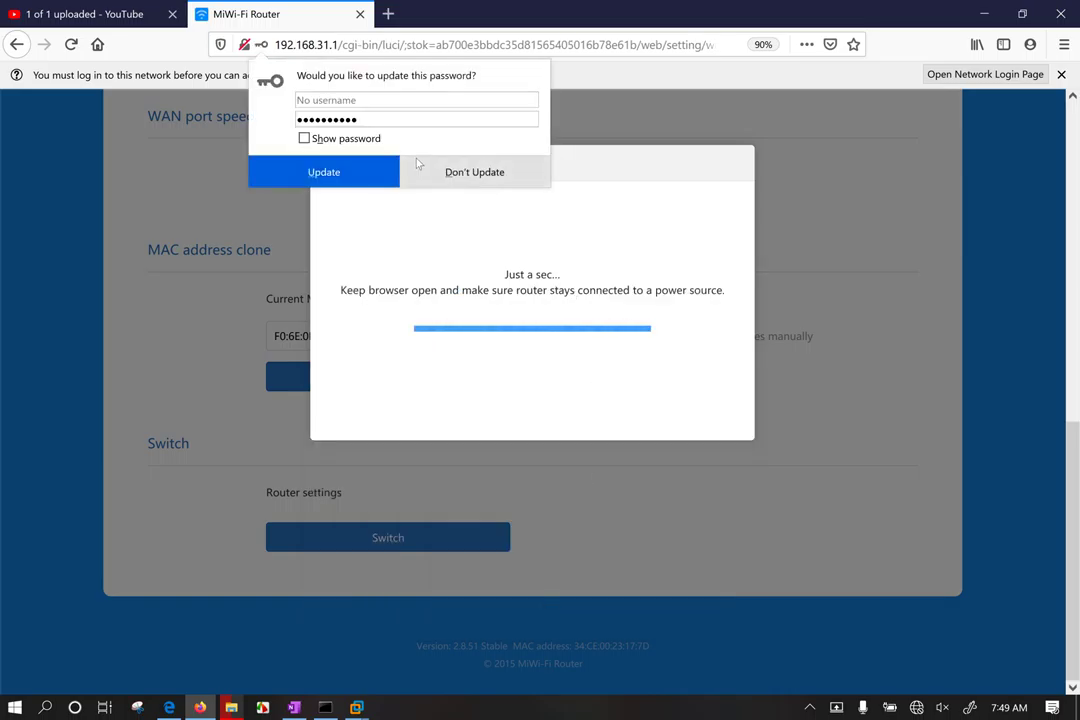
left_click(494, 180)
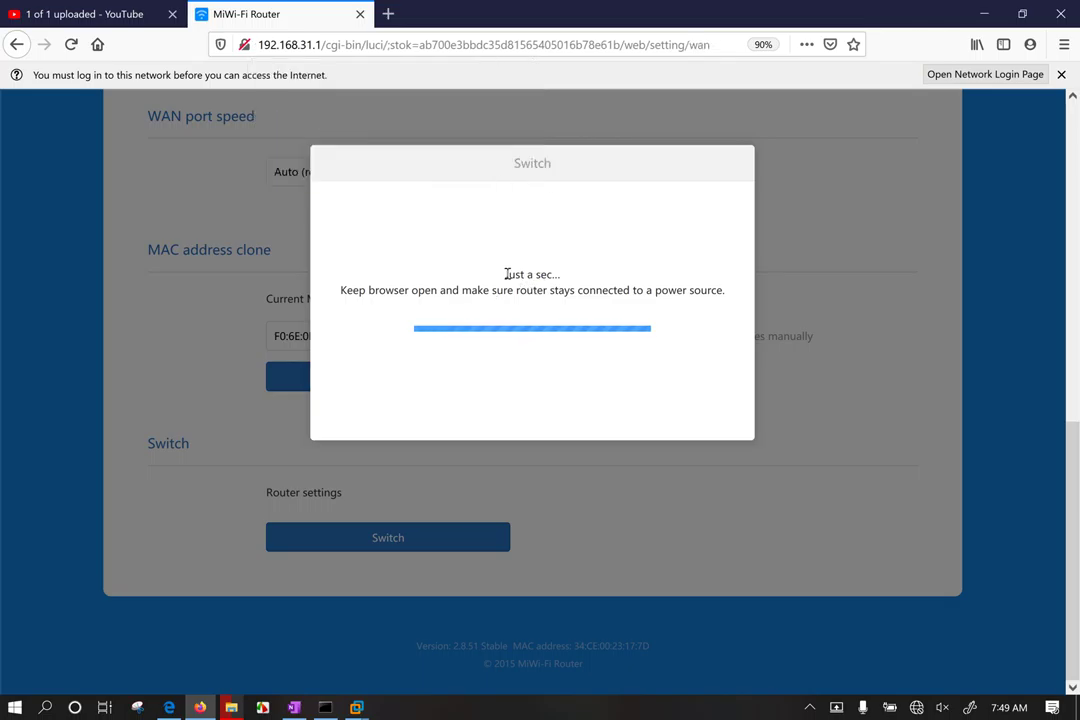
left_click_drag(504, 275, 725, 316)
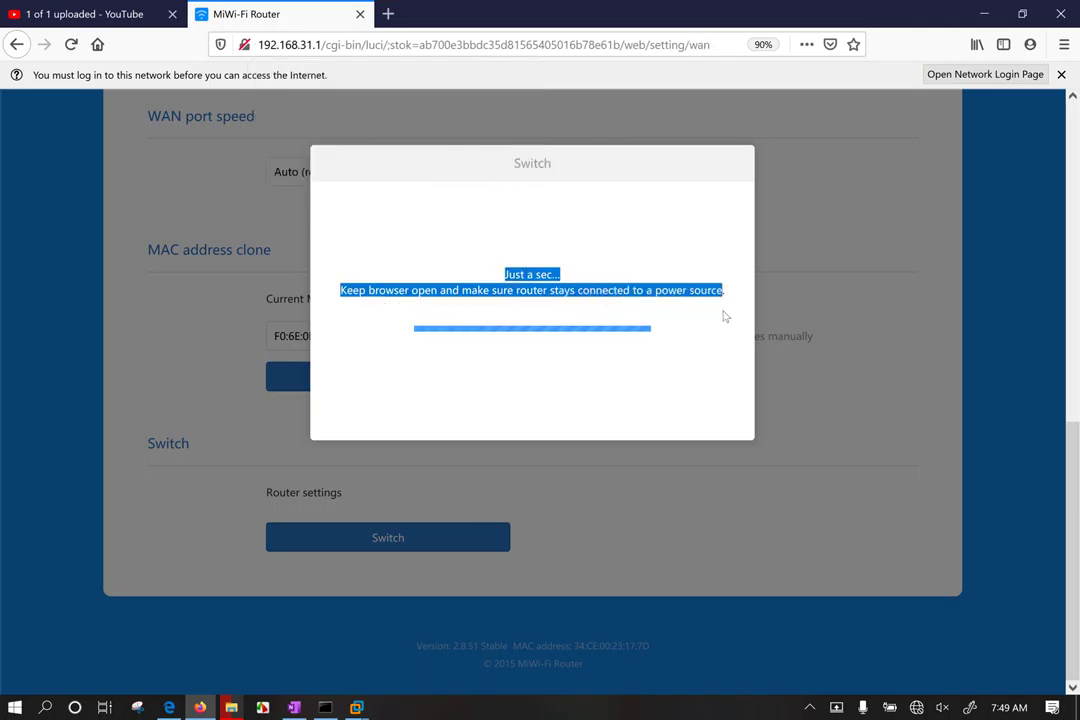
left_click(512, 316)
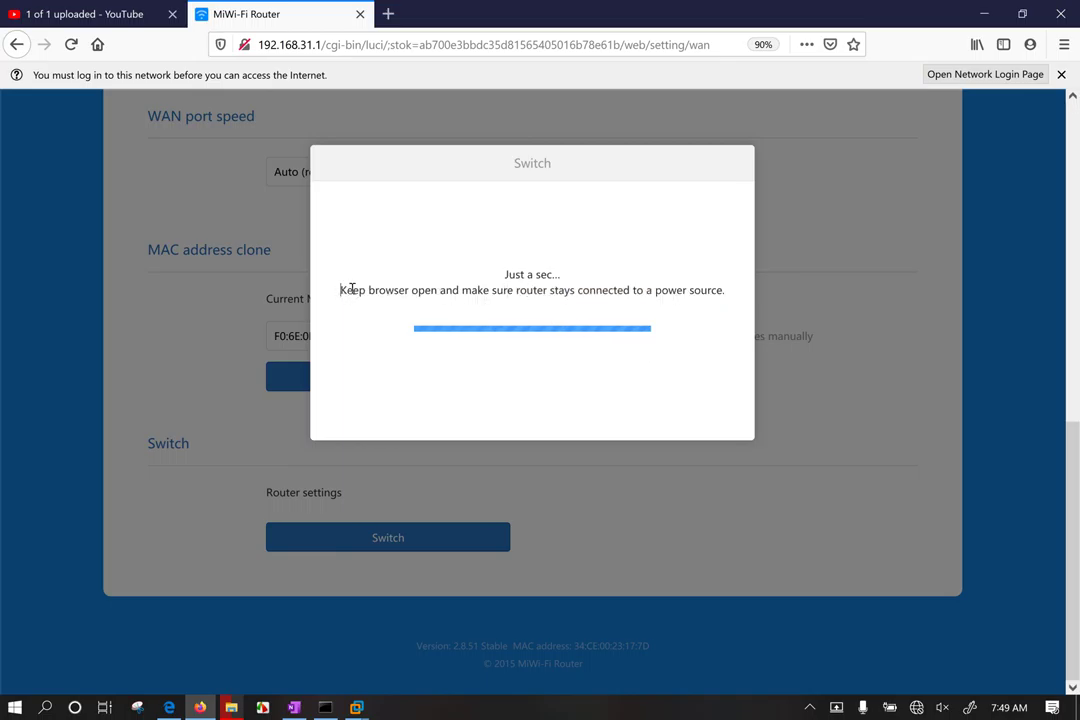
left_click_drag(347, 289, 590, 284)
left_click(590, 286)
left_click(578, 292)
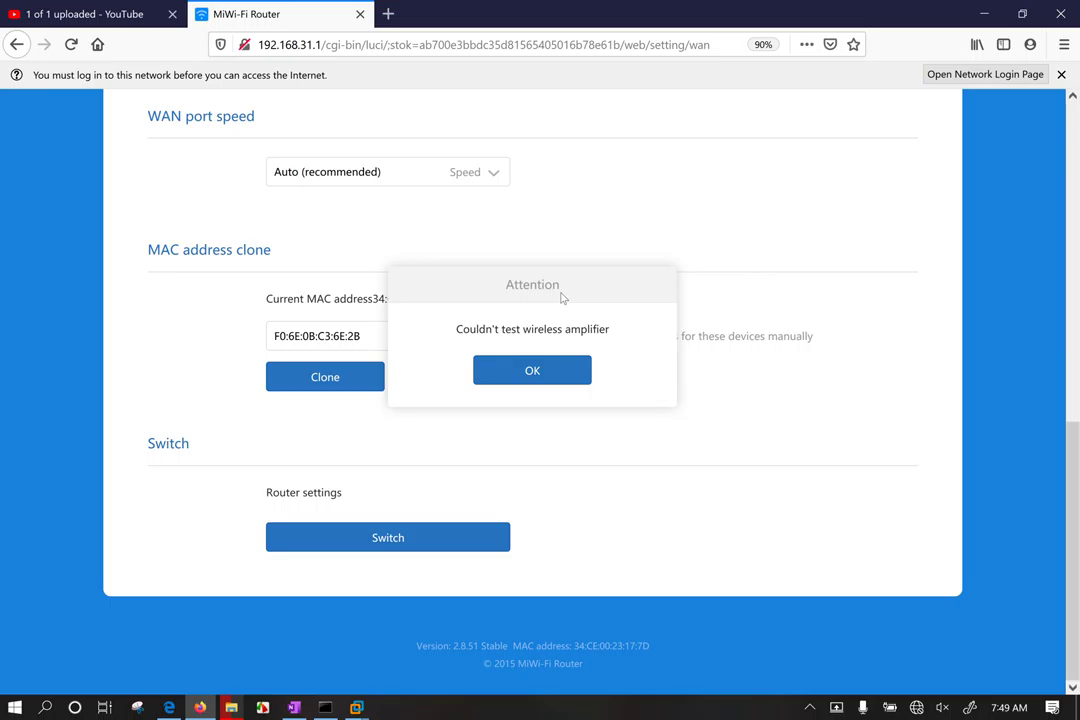
left_click(558, 374)
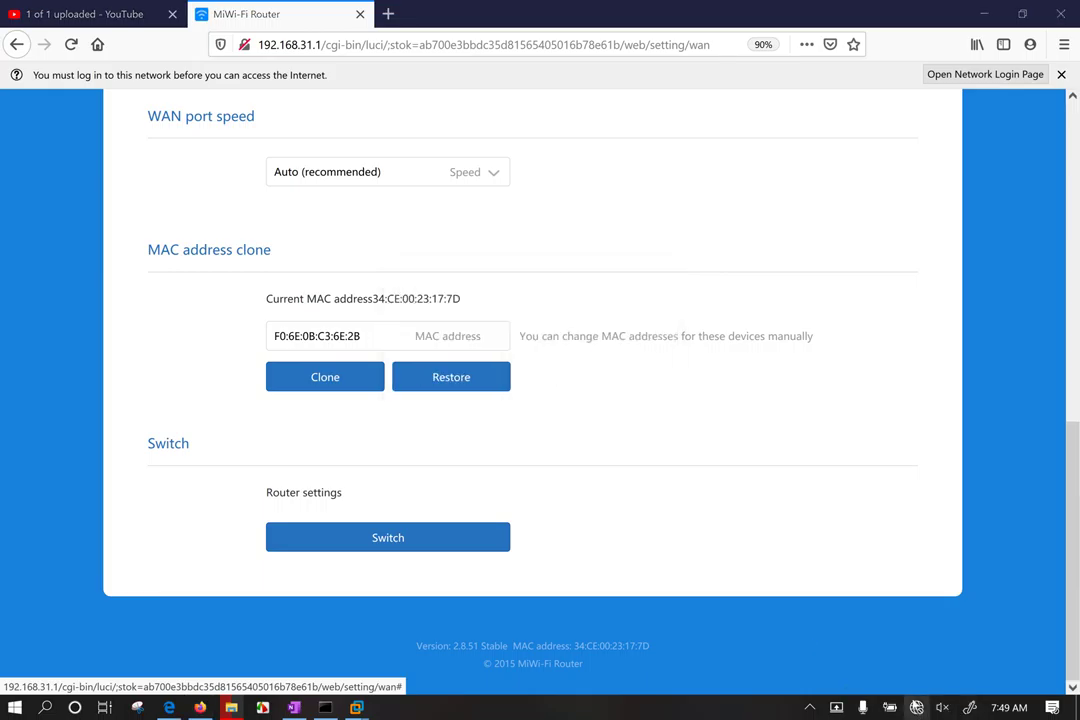
left_click(916, 707)
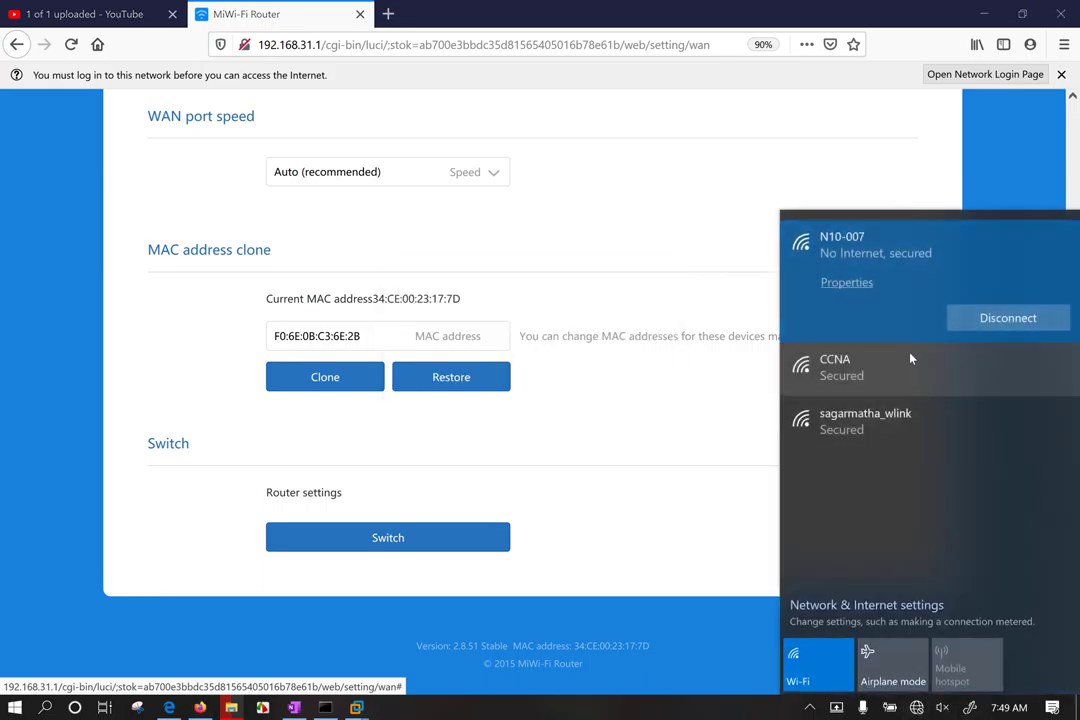
left_click(675, 321)
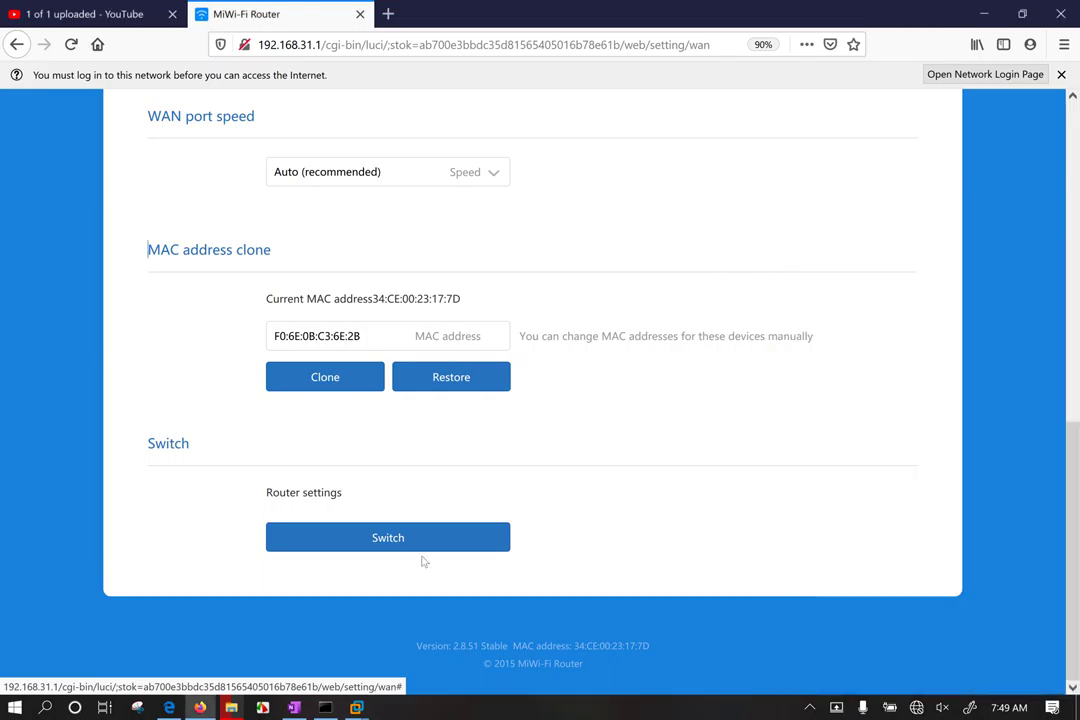
Reselect Wireless amplifier mode and name the relayed network CompTIA.
left_click(375, 544)
left_click(526, 428)
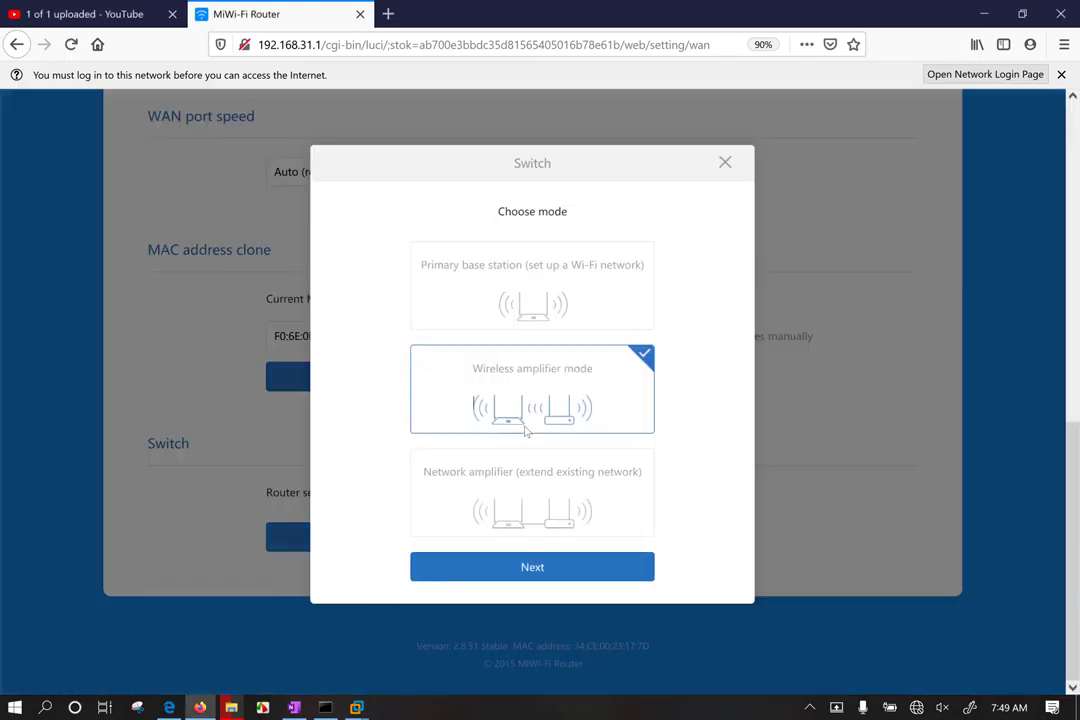
left_click(586, 566)
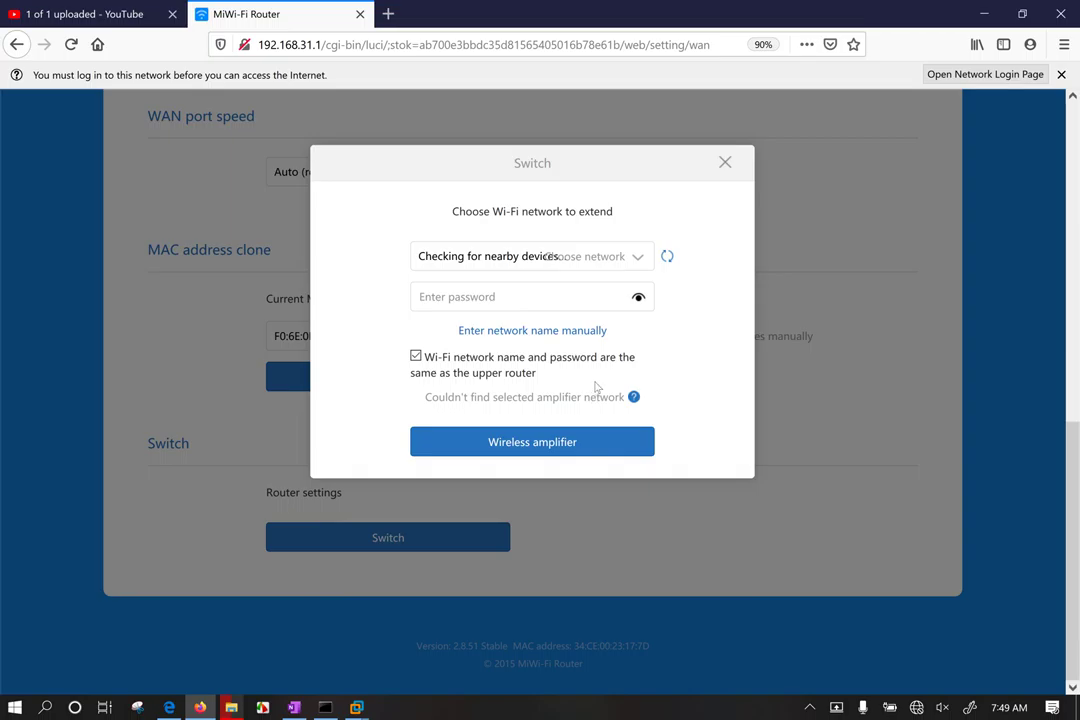
left_click(421, 359)
left_click(450, 442)
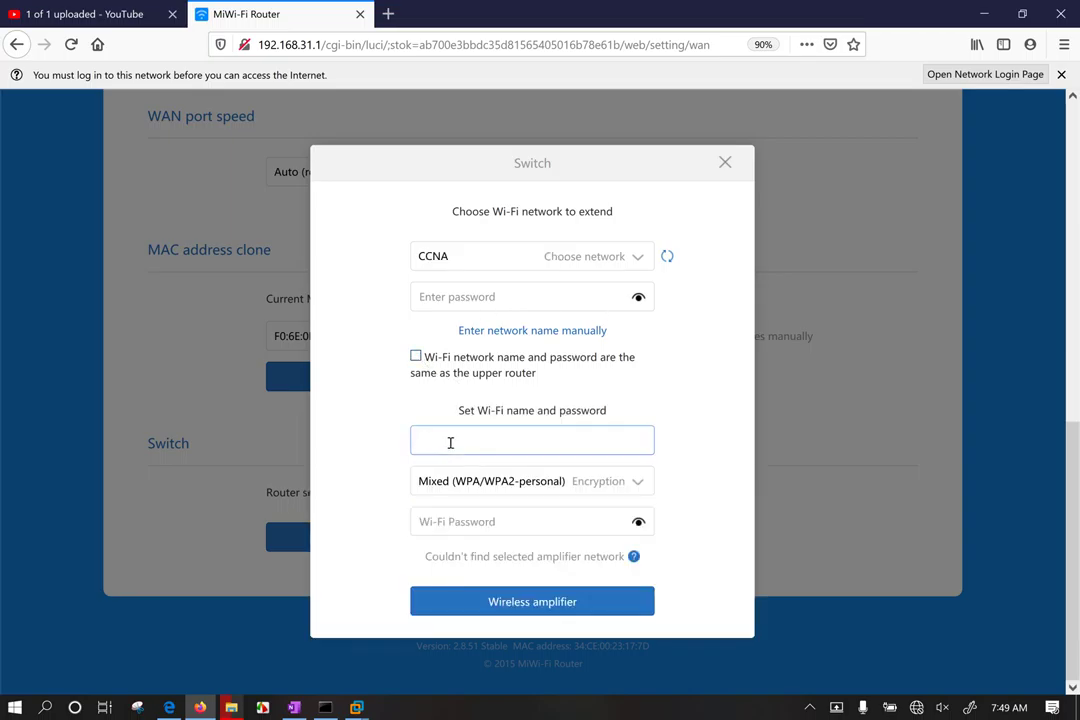
type("CompTIA")
Choose kalash123 again and enter the CompTIA Wi-Fi password and kalash123's password.
left_click(614, 264)
left_click(614, 264)
left_click(458, 345)
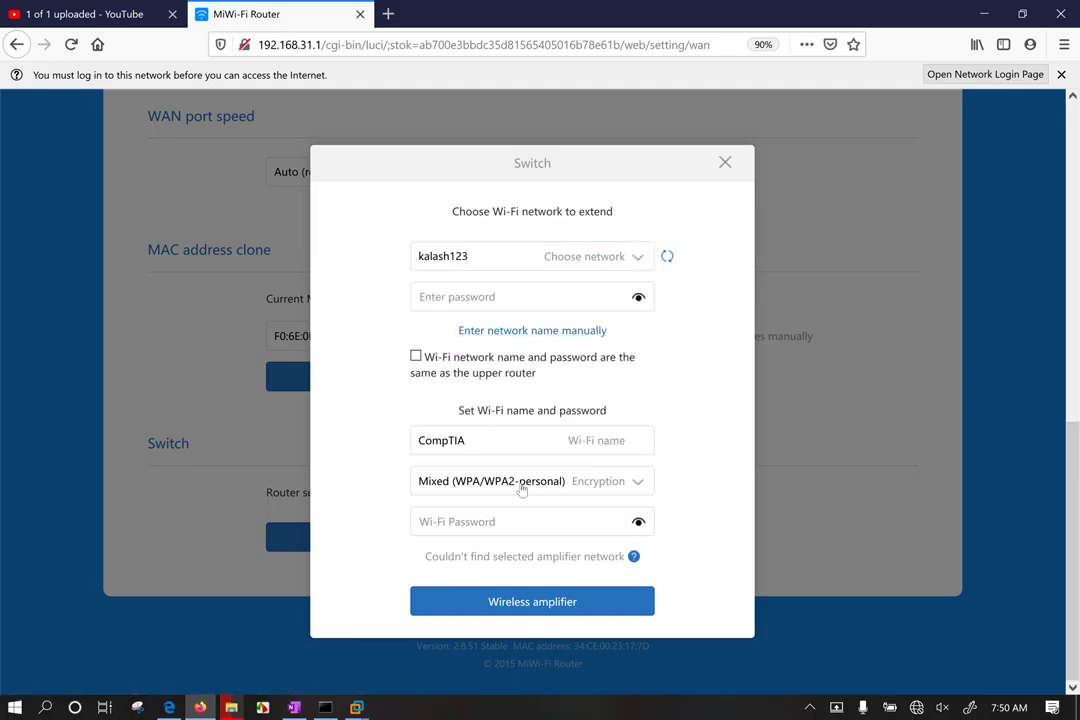
left_click(470, 521)
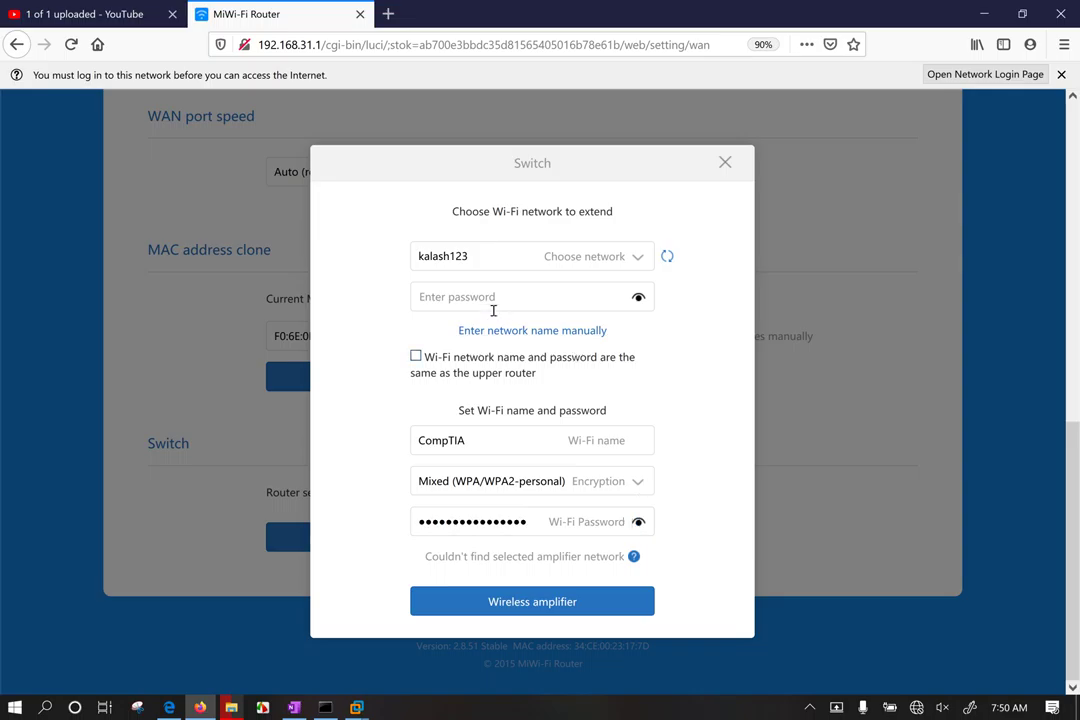
left_click(472, 296)
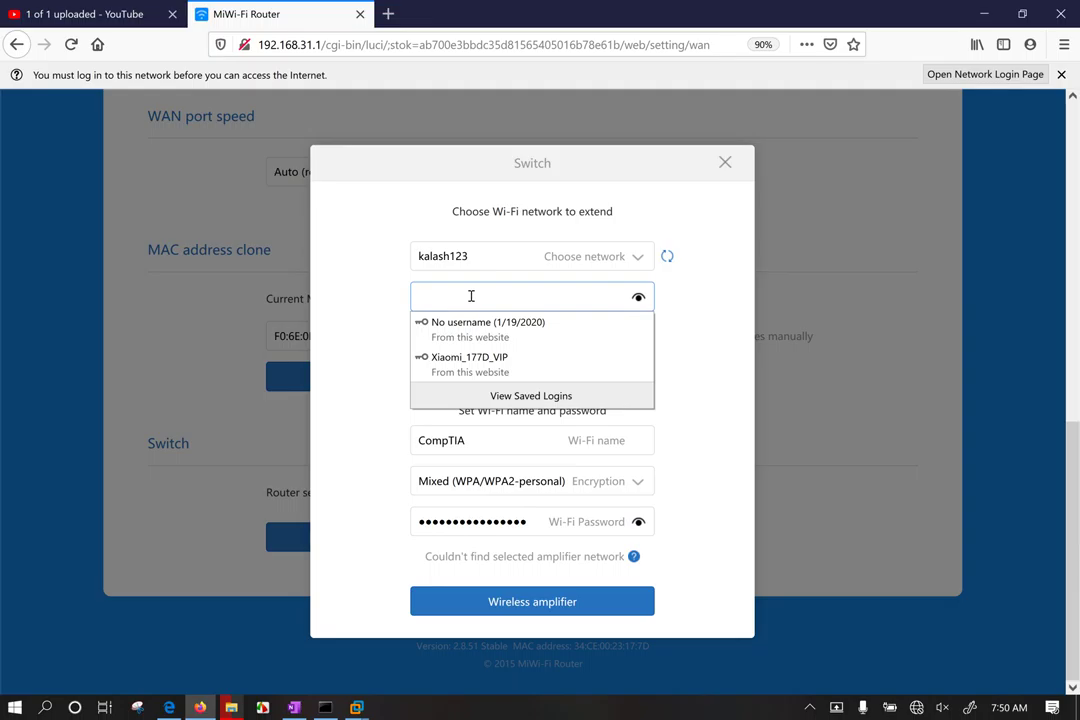
type("***")
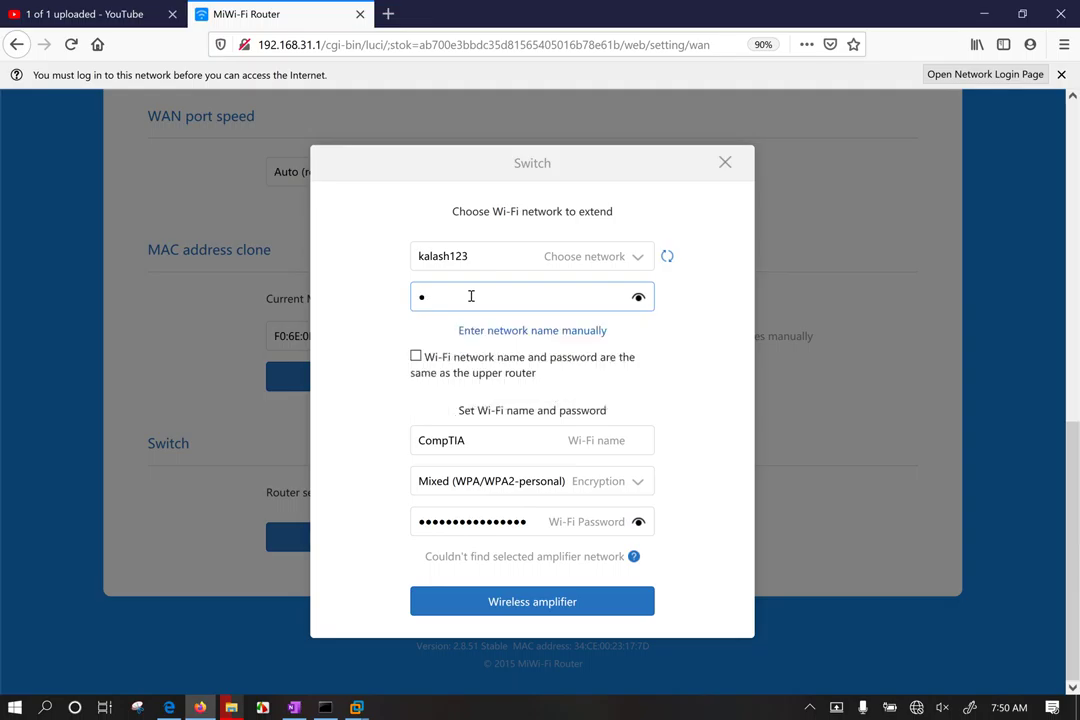
type("*******")
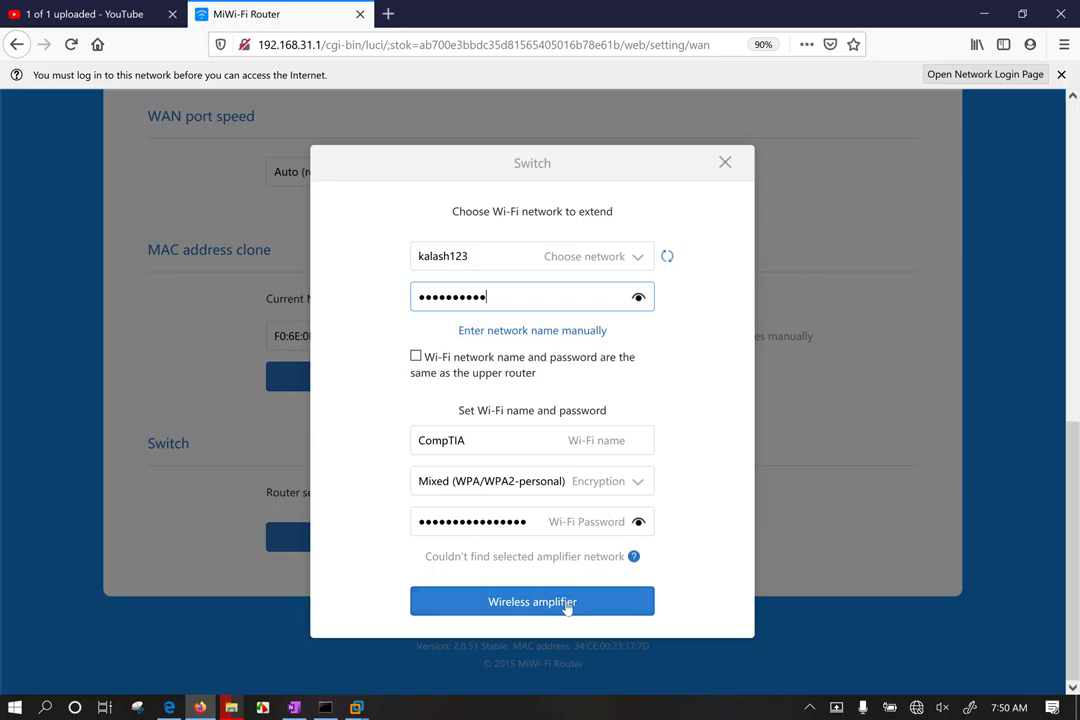
Submit the wireless amplifier setup, check the laptop's Wi-Fi list, then dismiss the 'Couldn't test wireless amplifier' alert.
left_click(563, 605)
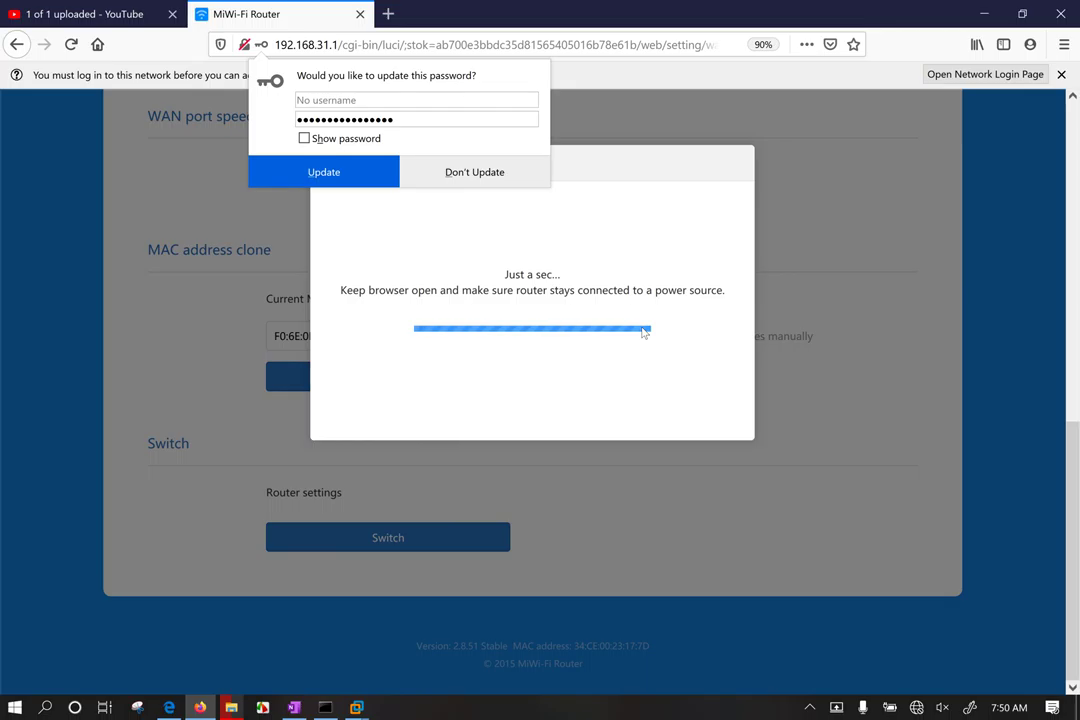
left_click(917, 708)
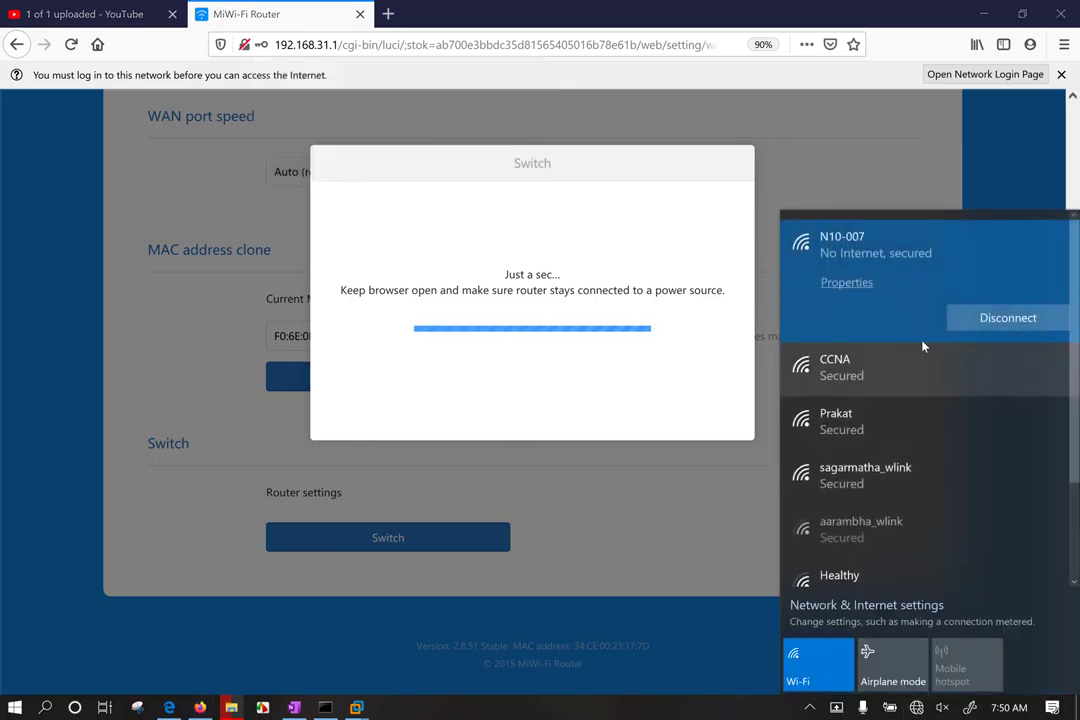
scroll(905, 340, "down", 3)
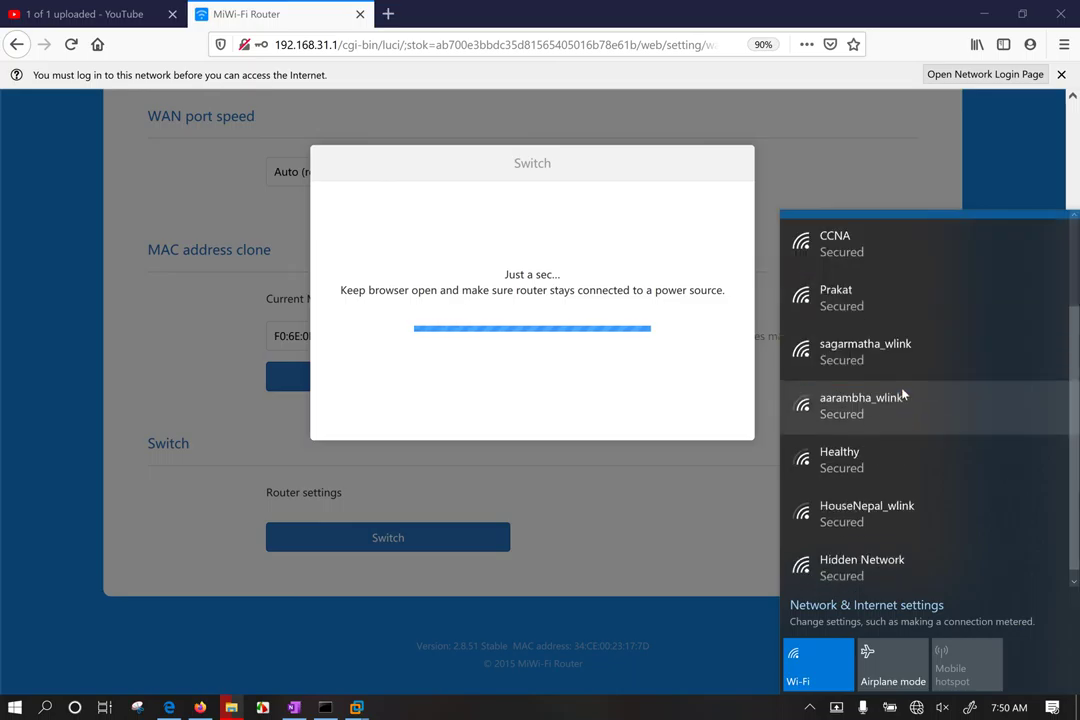
scroll(898, 412, "up", 3)
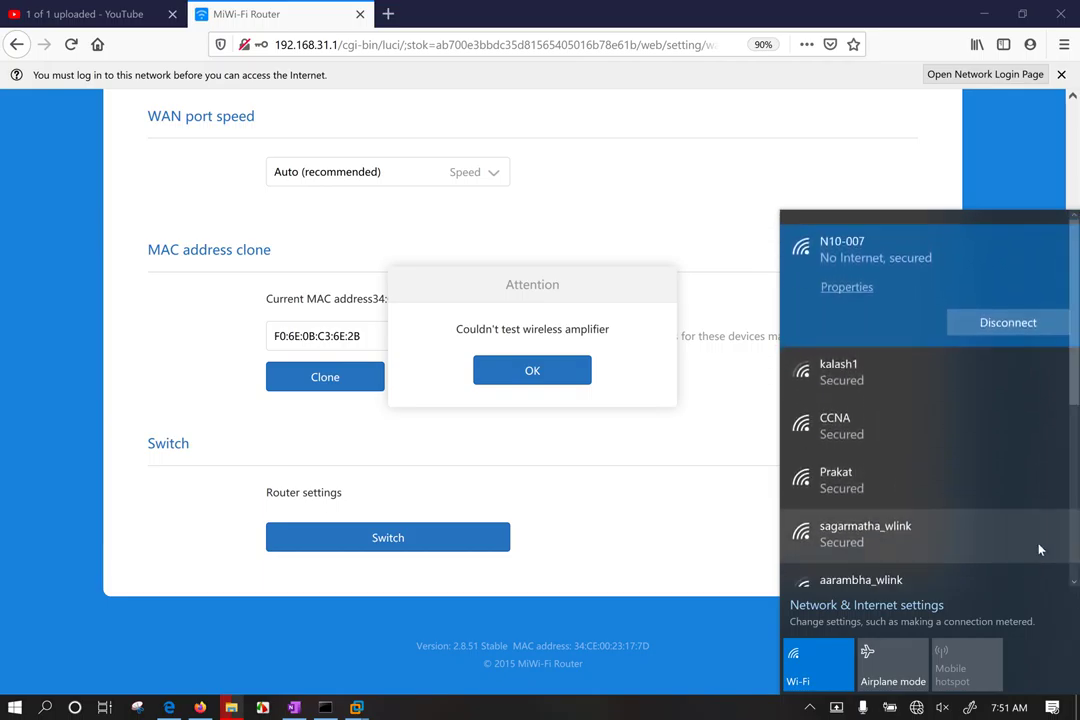
scroll(981, 503, "down", 2)
scroll(981, 503, "down", 6)
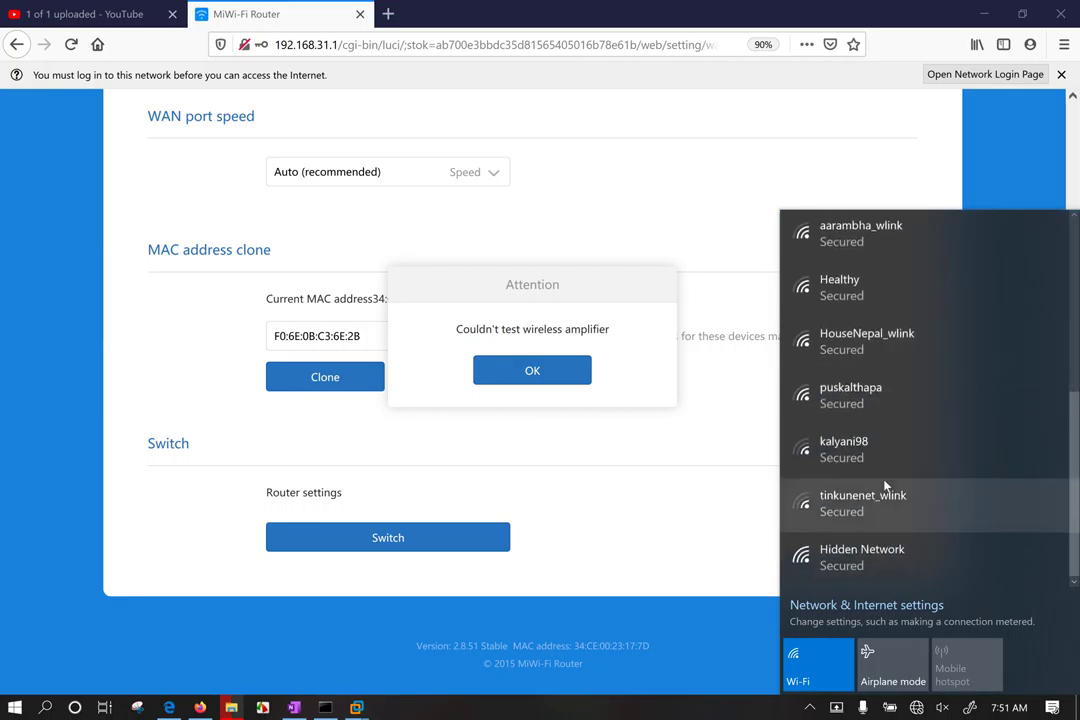
scroll(884, 485, "up", 8)
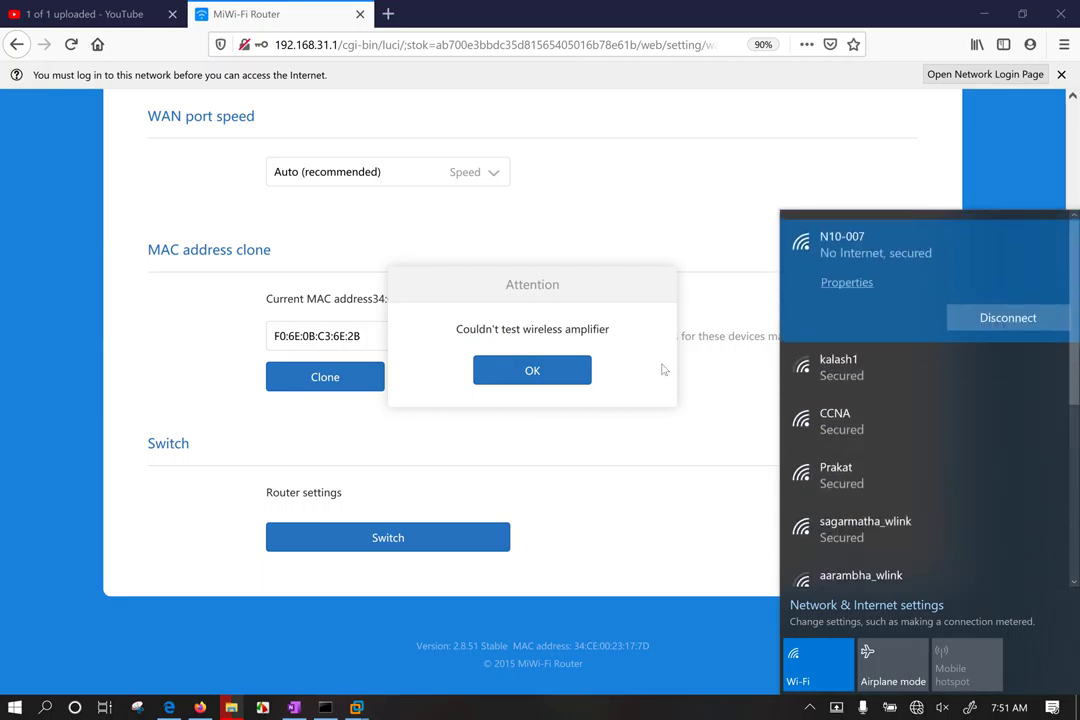
left_click(532, 372)
left_click(532, 372)
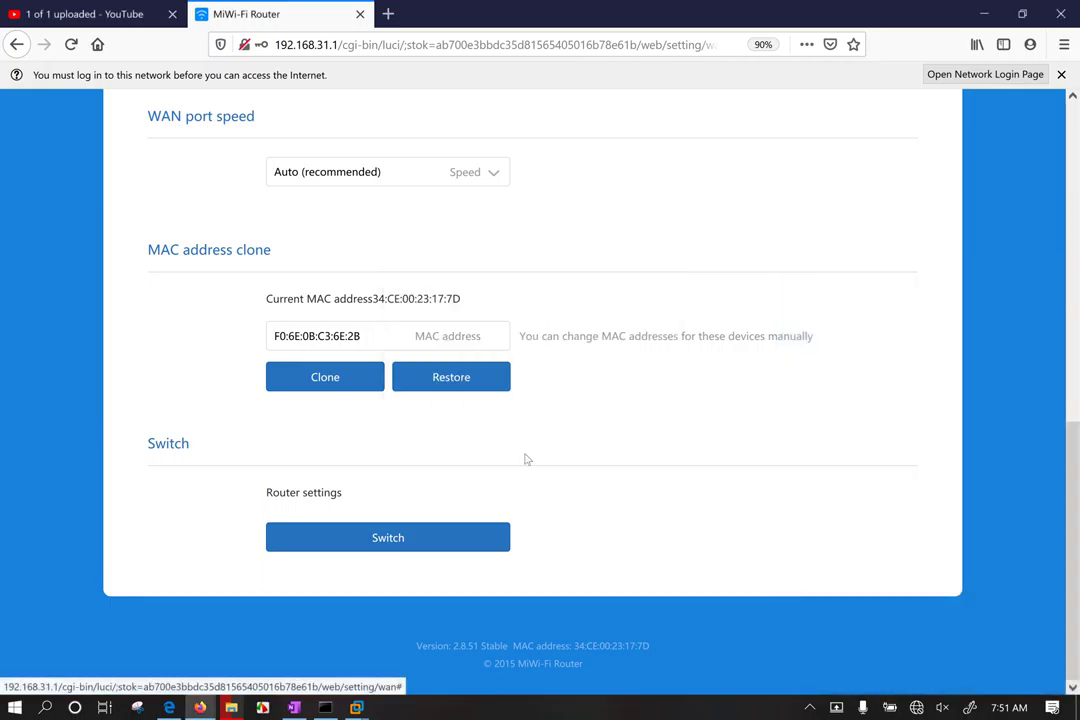
Reload and restart the switch in Wireless amplifier mode with a separate Wi-Fi name and password.
left_click(71, 44)
left_click(409, 540)
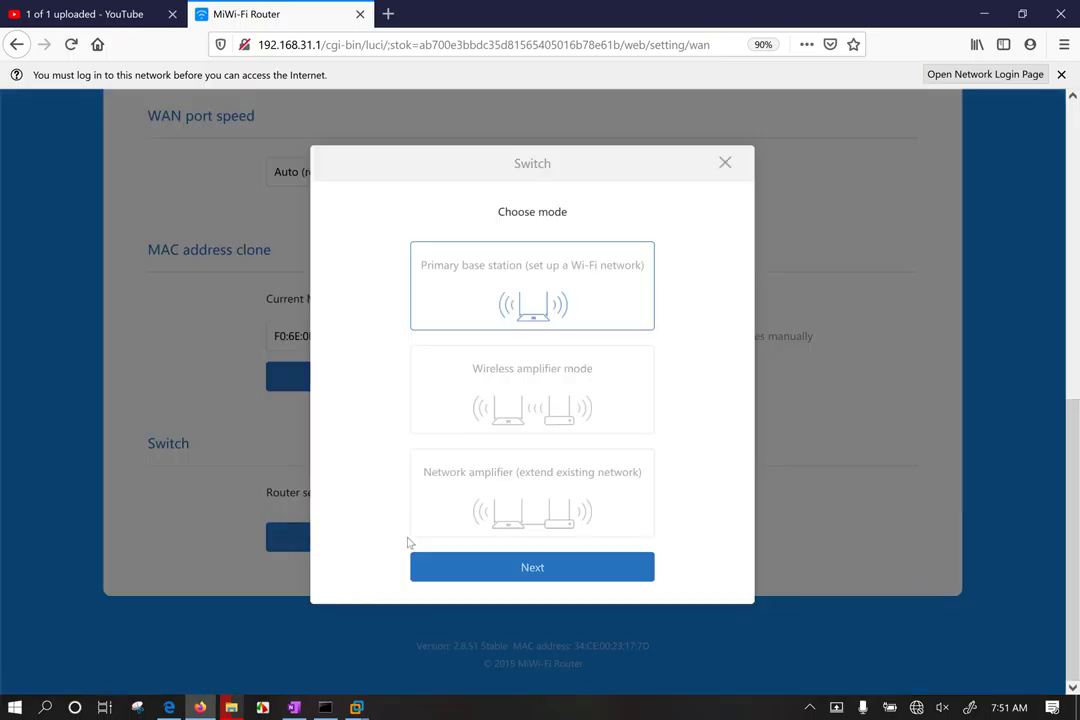
left_click(553, 365)
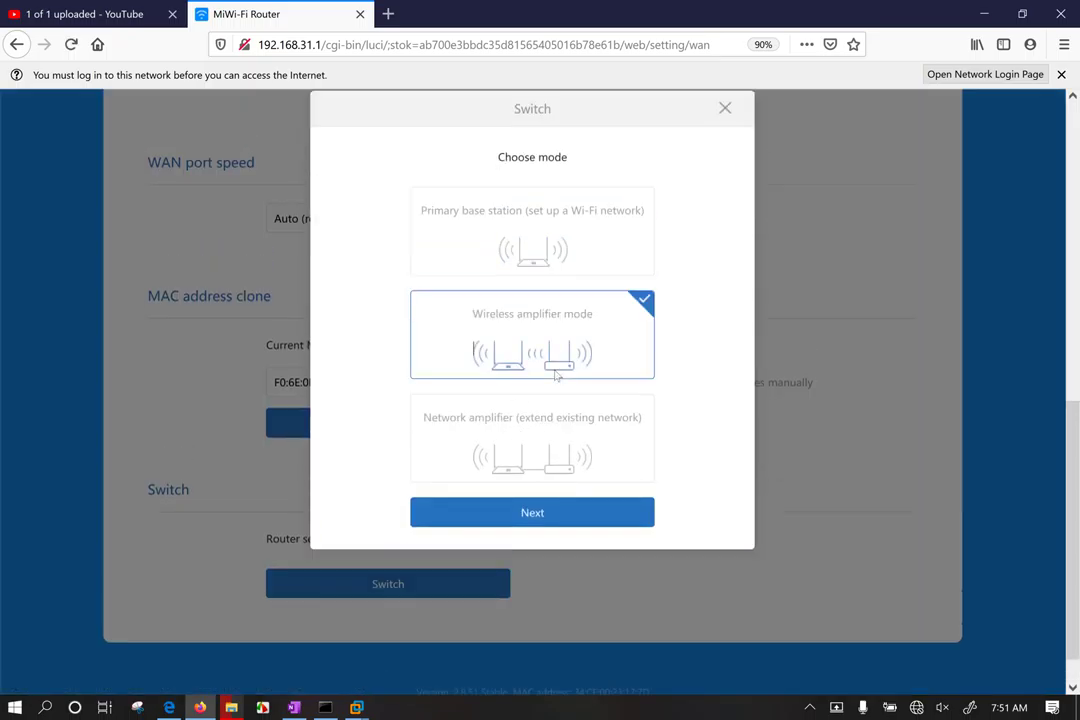
left_click(560, 515)
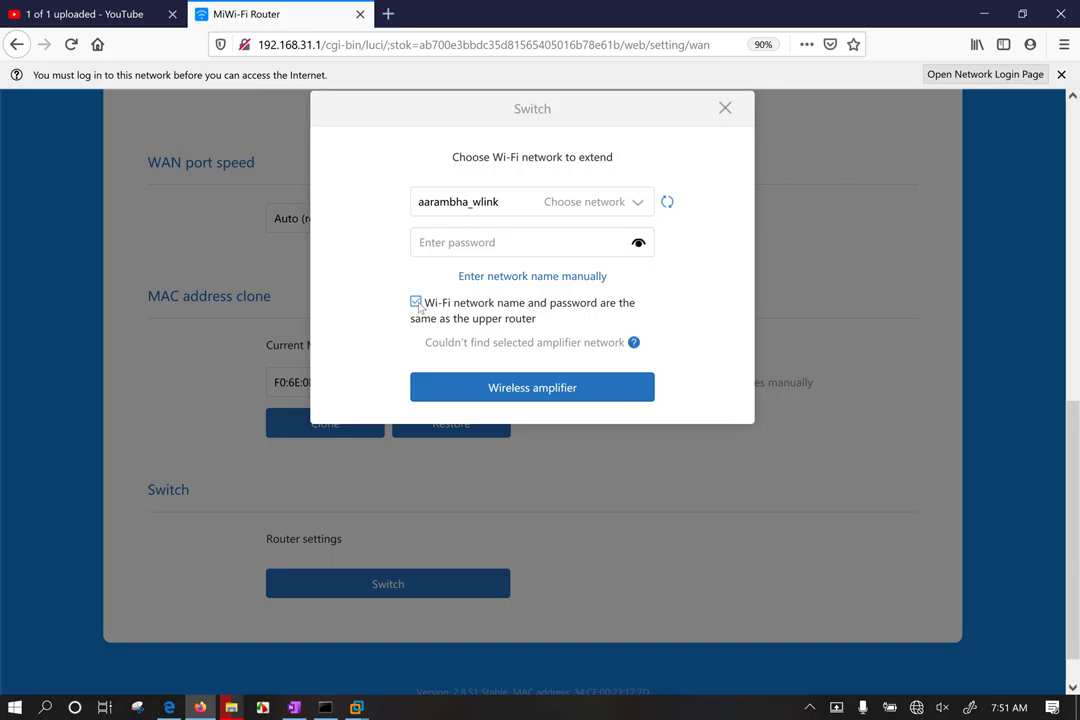
left_click(415, 302)
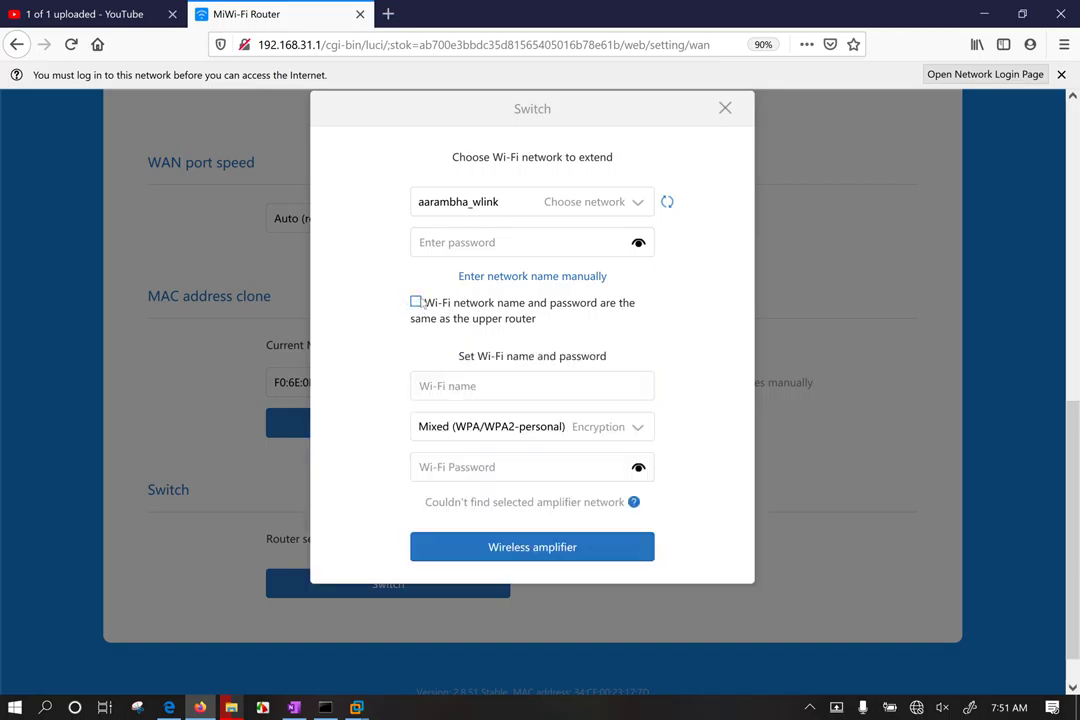
Rescan nearby networks and choose kalash123 as the network to extend.
left_click(538, 207)
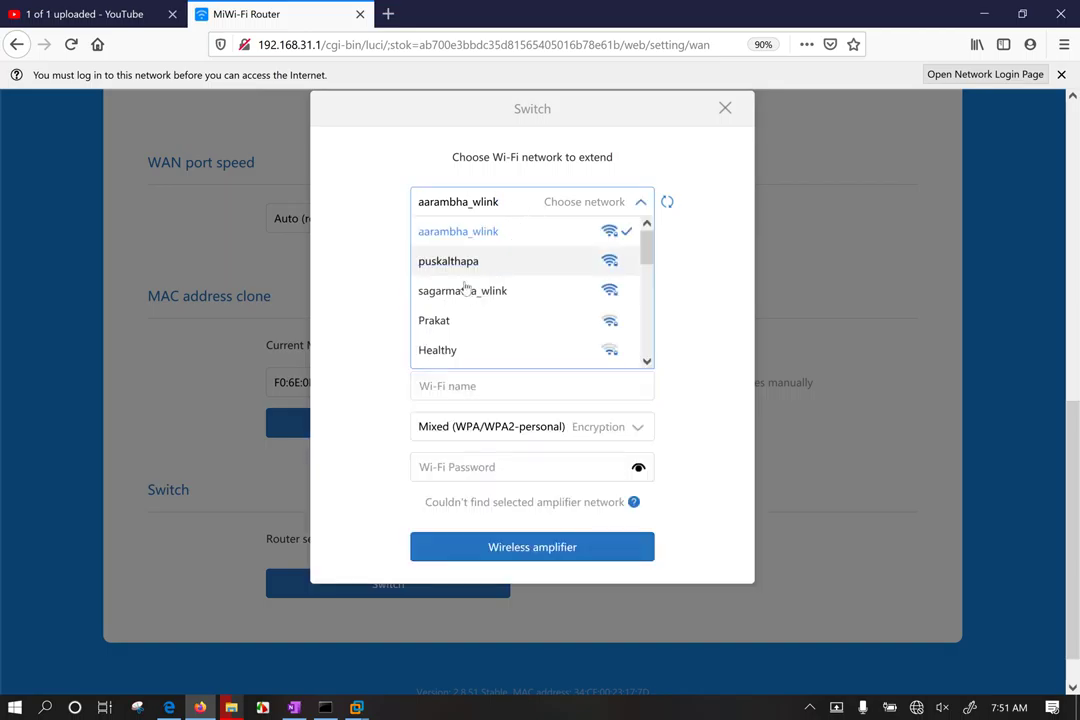
scroll(460, 310, "down", 5)
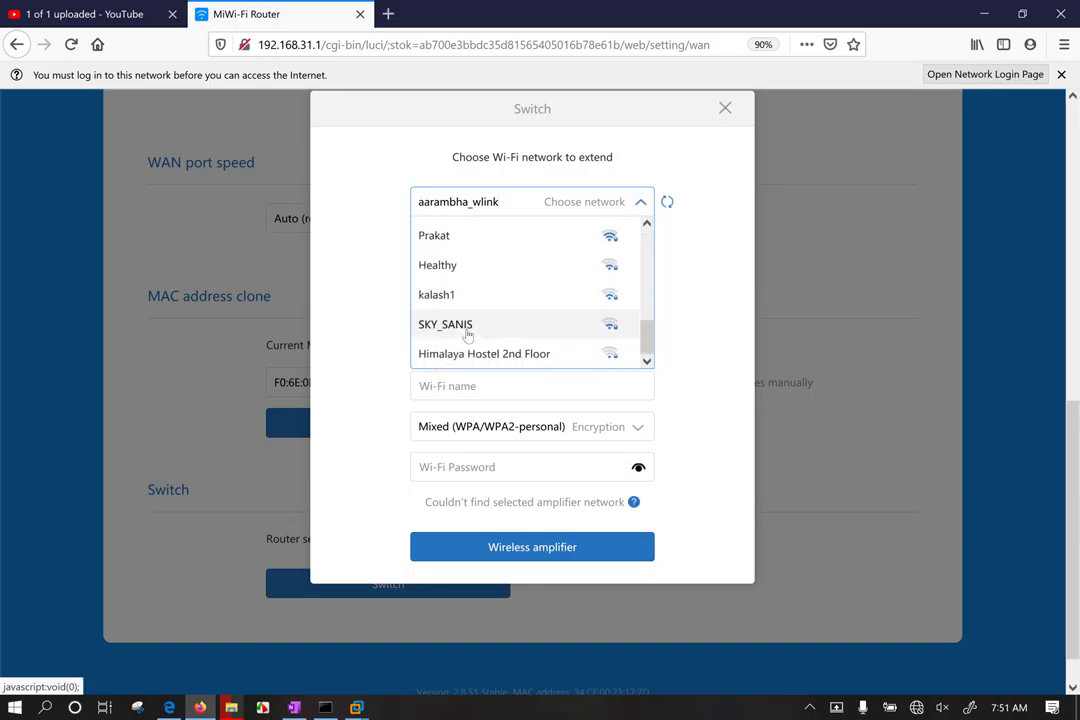
scroll(466, 295, "down", 1)
scroll(482, 260, "up", 5)
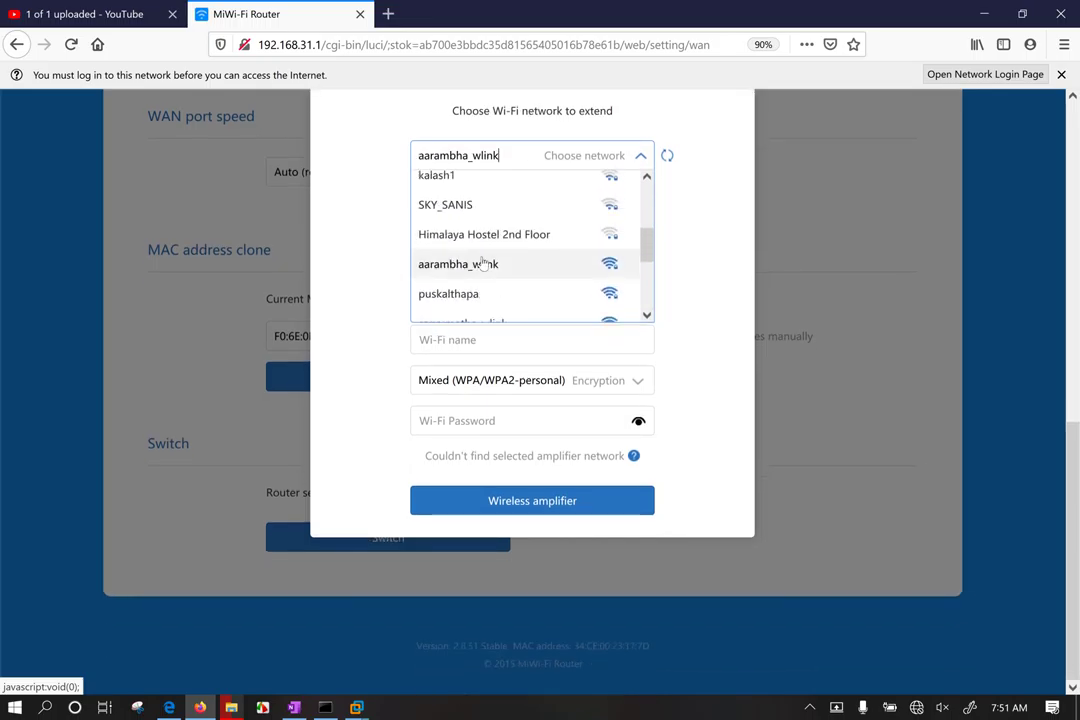
left_click(666, 156)
left_click(666, 157)
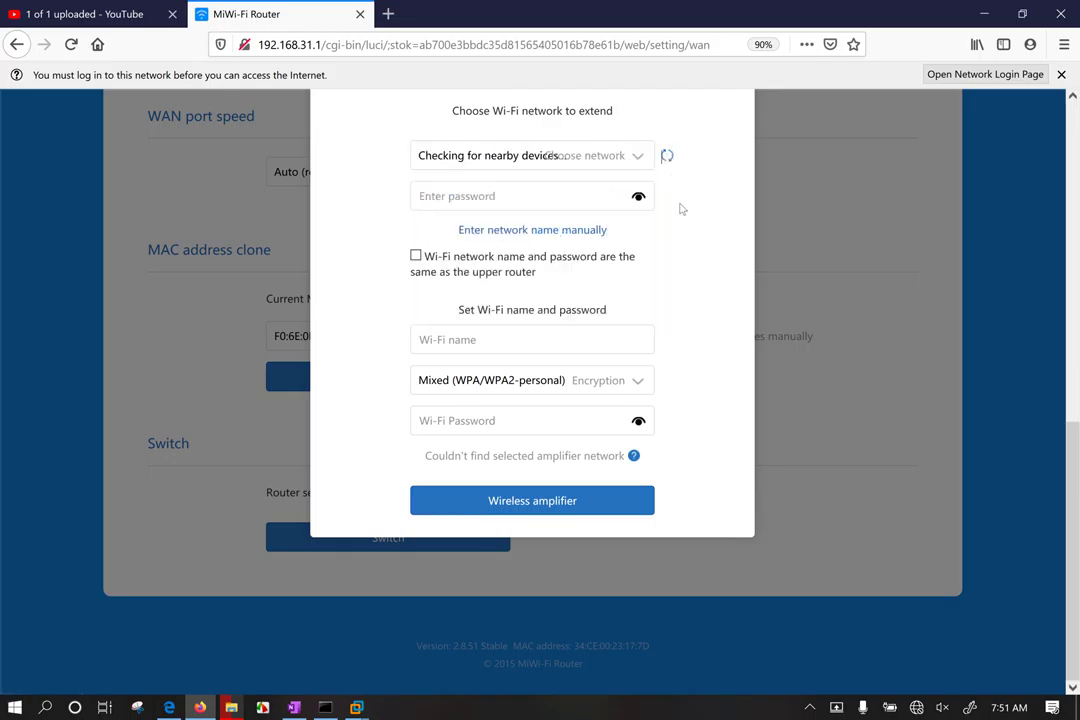
left_click(640, 156)
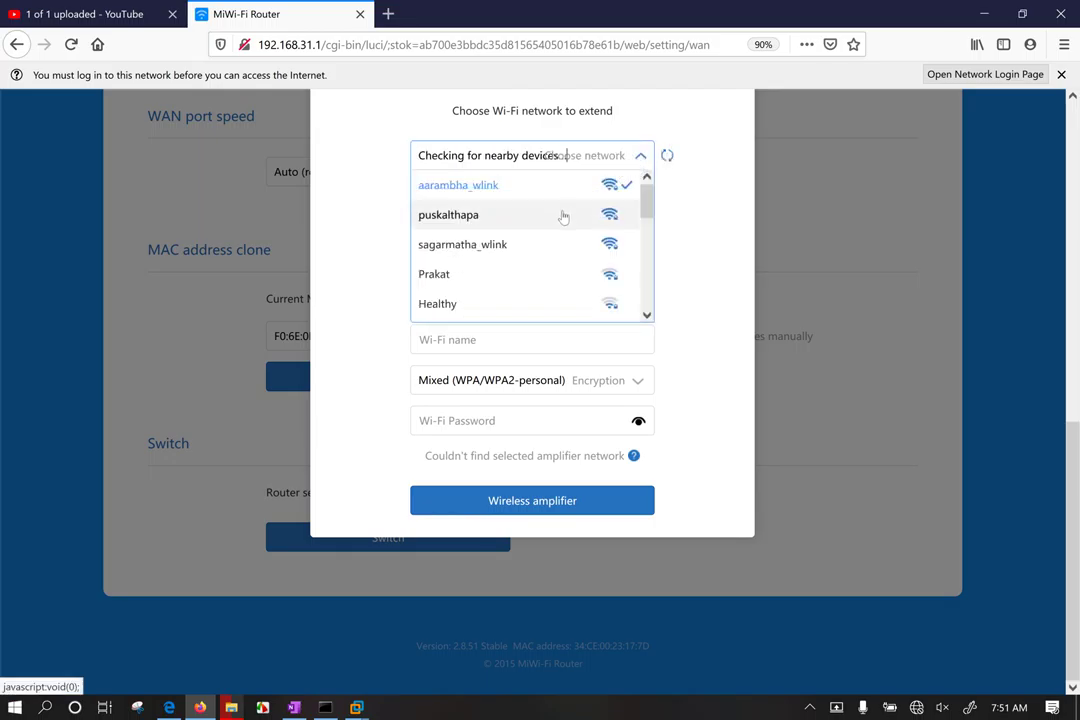
scroll(563, 218, "down", 1)
left_click(640, 155)
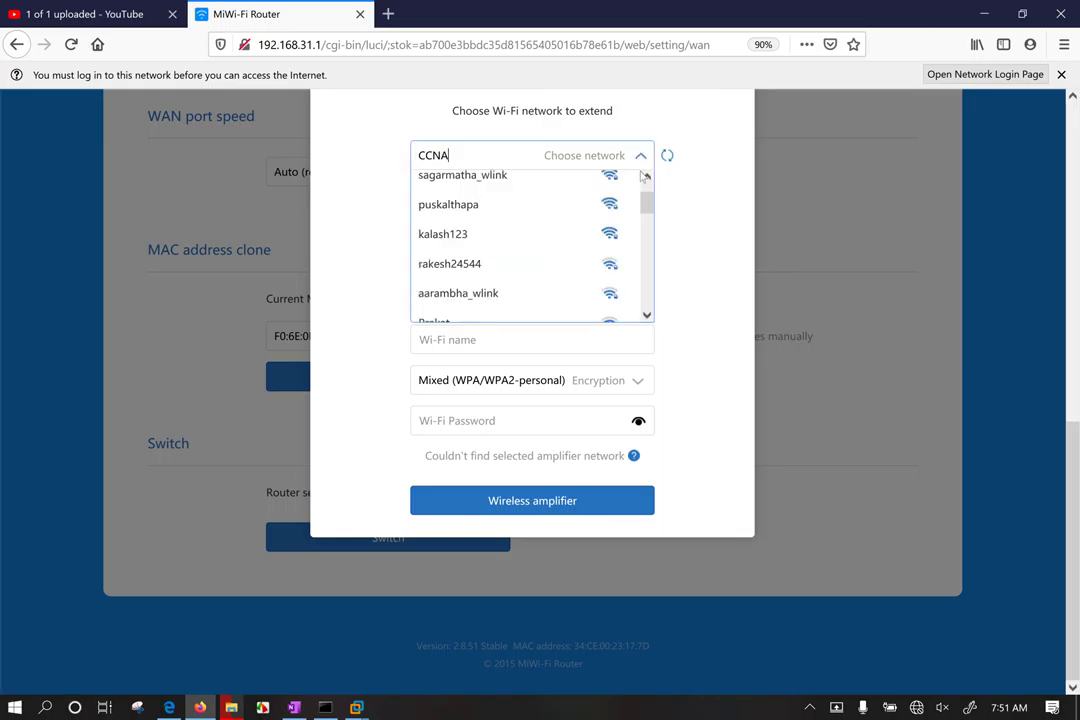
left_click(646, 206)
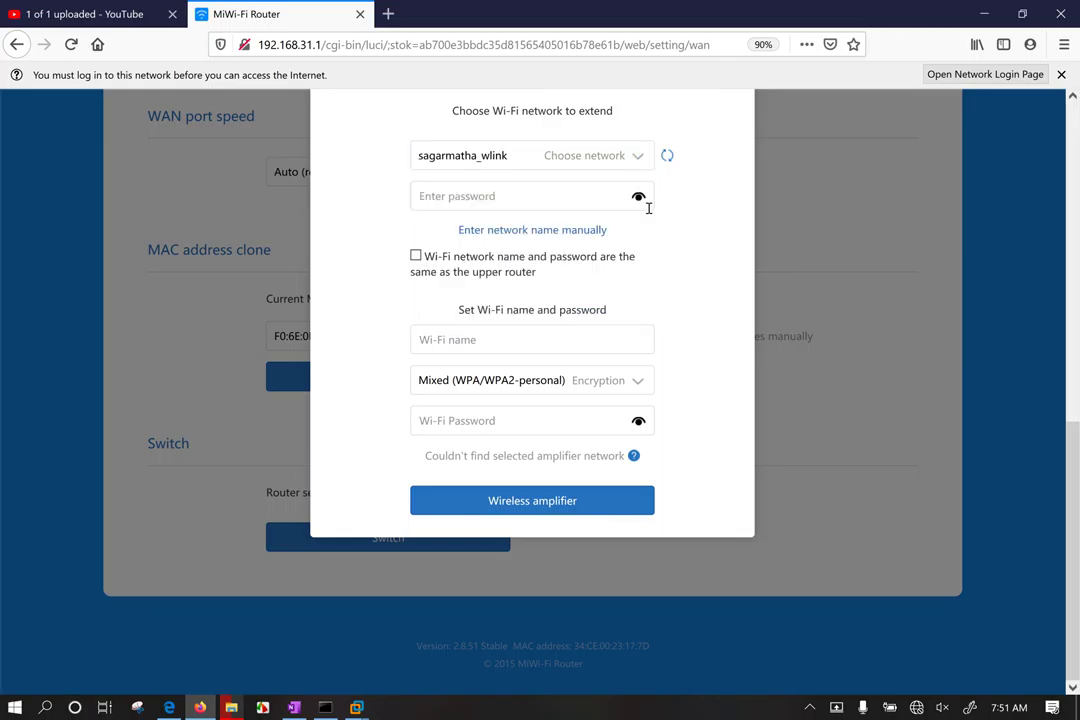
left_click(639, 155)
left_click(478, 181)
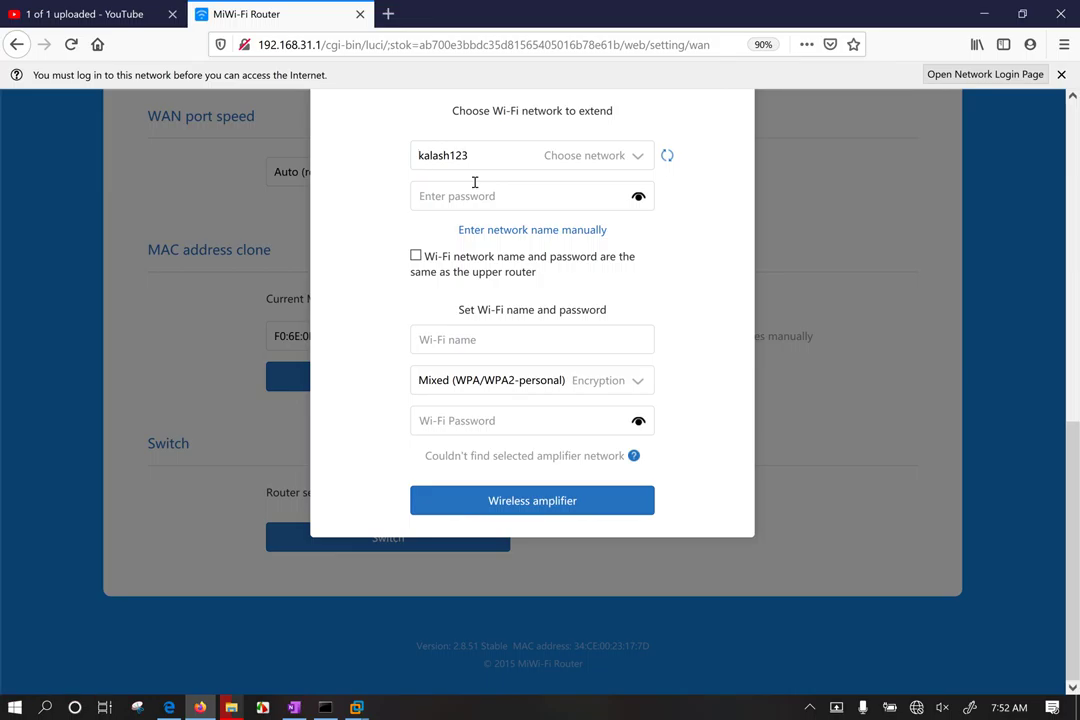
Enter the kalash123 network's password, correcting a mistyped attempt.
left_click(452, 196)
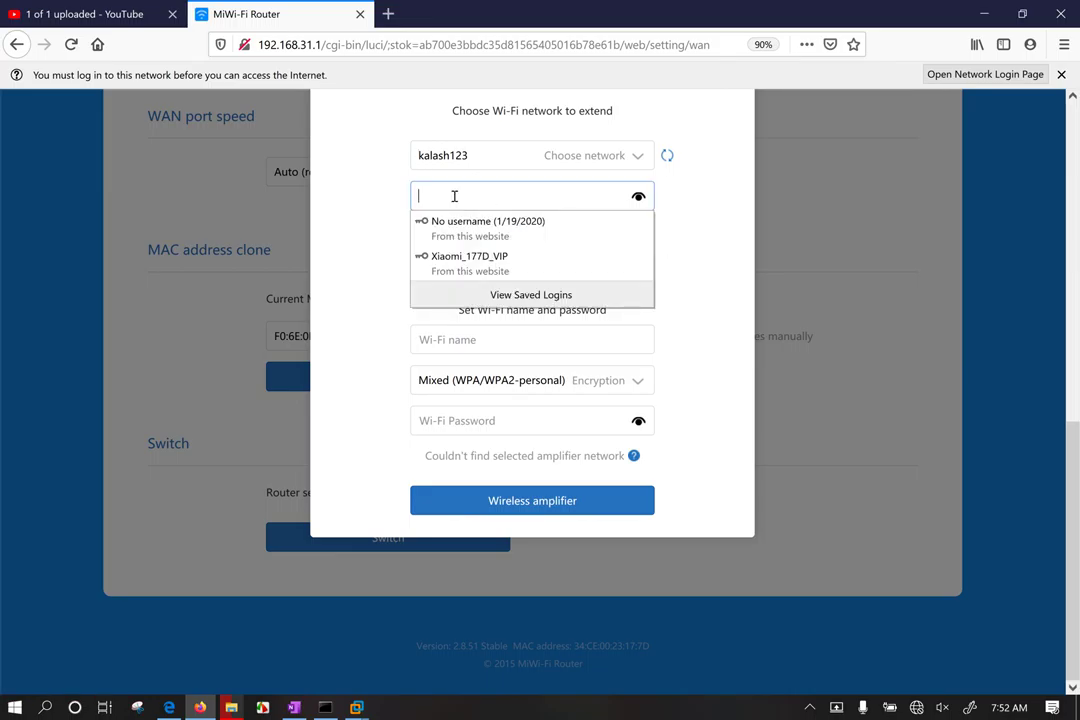
left_click(444, 194)
left_click(440, 196)
left_click(464, 198)
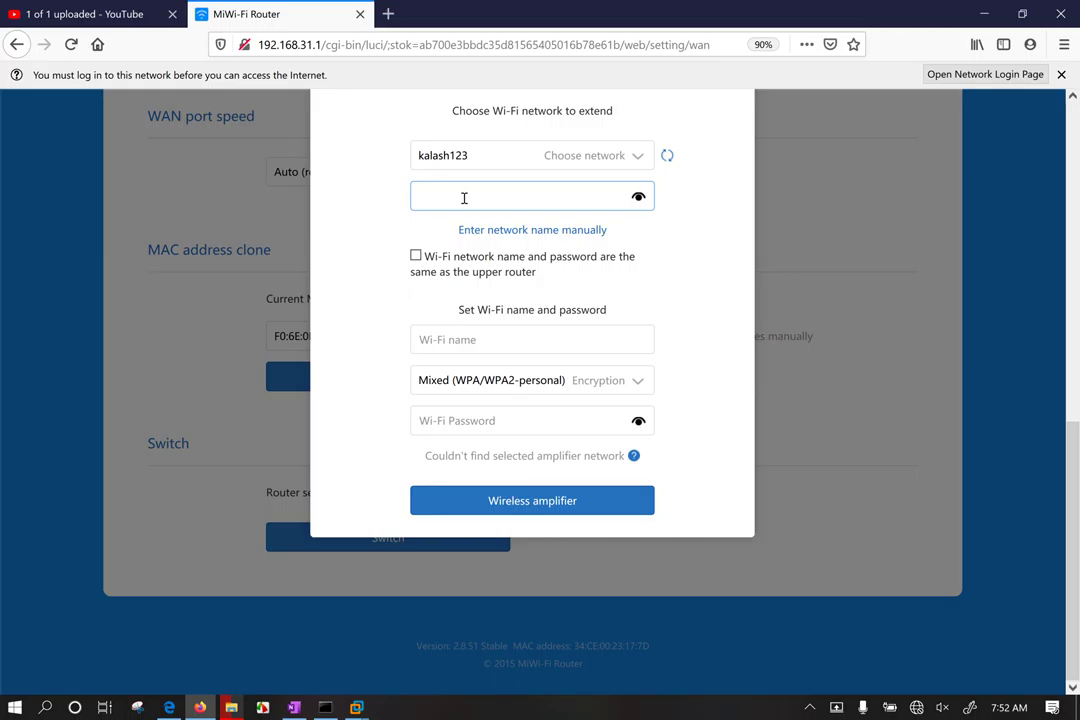
type("••••••")
key("BackSpace")
key("BackSpace")
key("BackSpace")
key("BackSpace")
key("BackSpace")
key("BackSpace")
type("•••••")
type("•••••")
Name the new network COMPTIA, paste its Wi-Fi password, verify it, and apply the relay setup.
left_click(490, 338)
type("C")
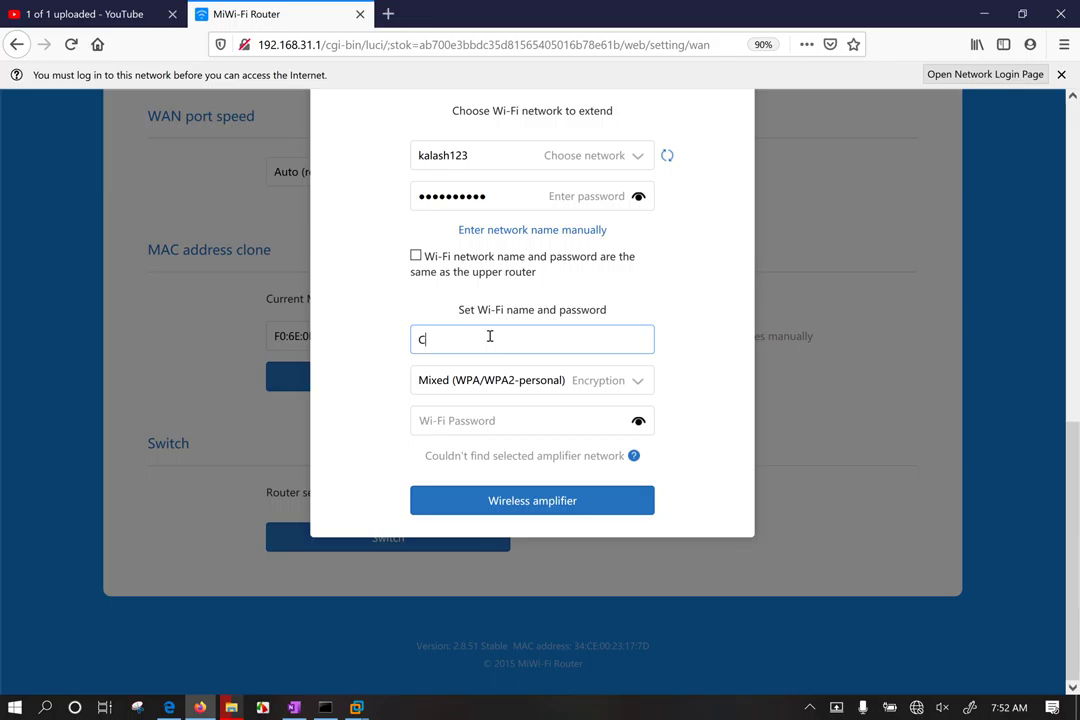
type("OMPTIA")
key("Tab")
key("Tab")
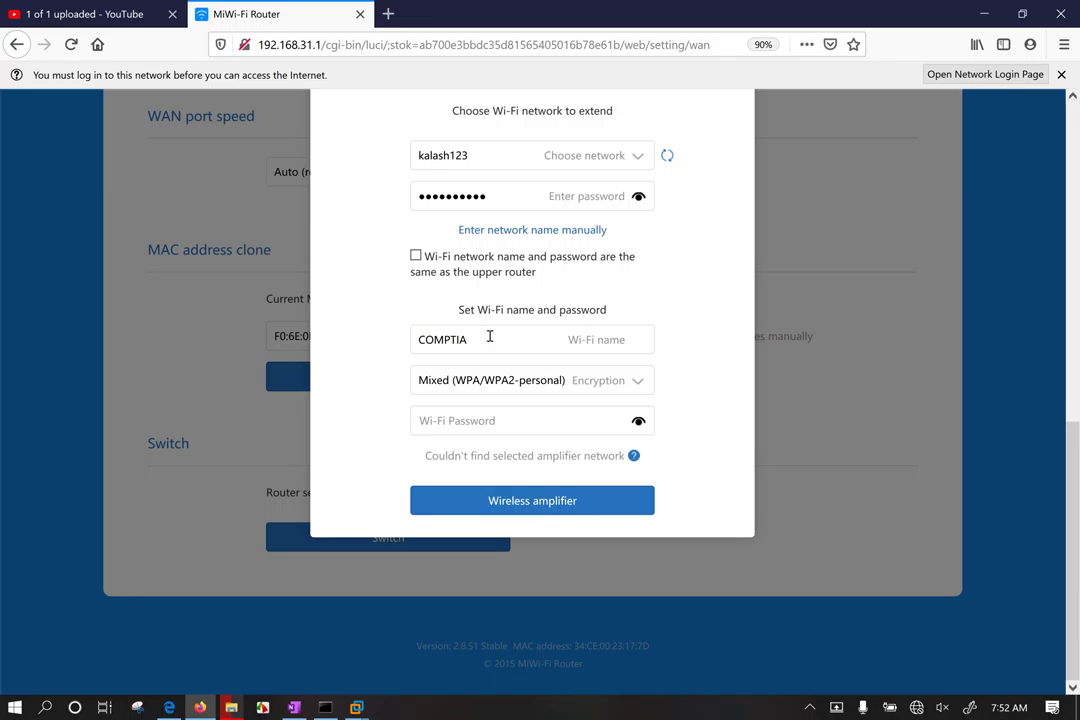
left_click(480, 421)
key("ctrl+v")
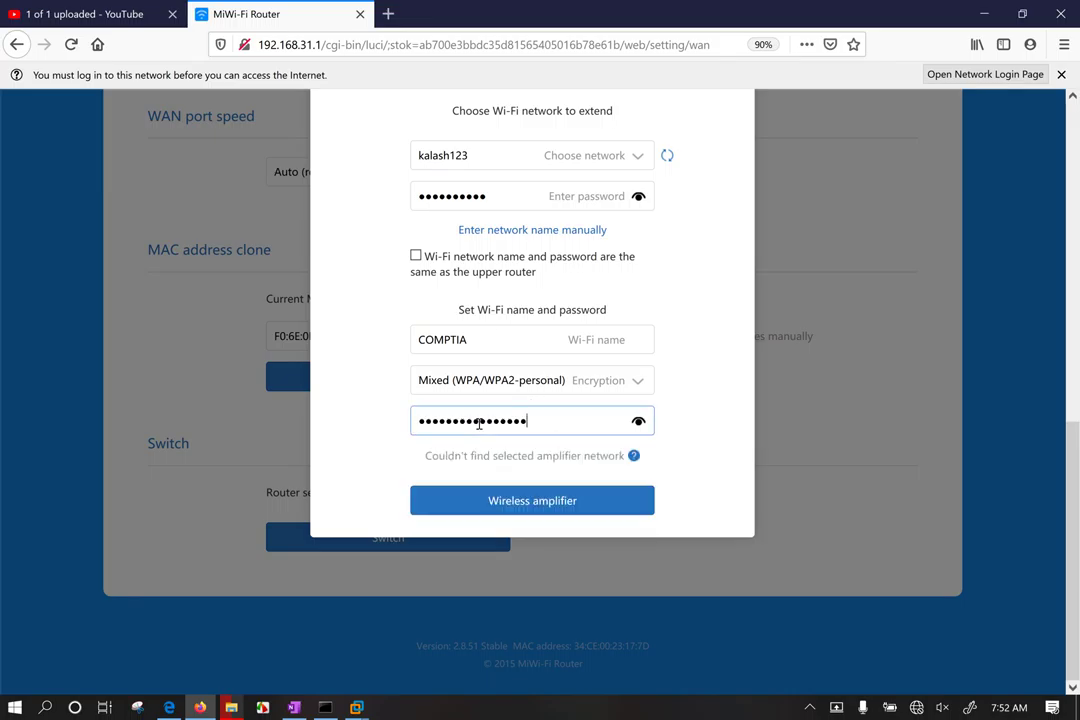
left_click(638, 422)
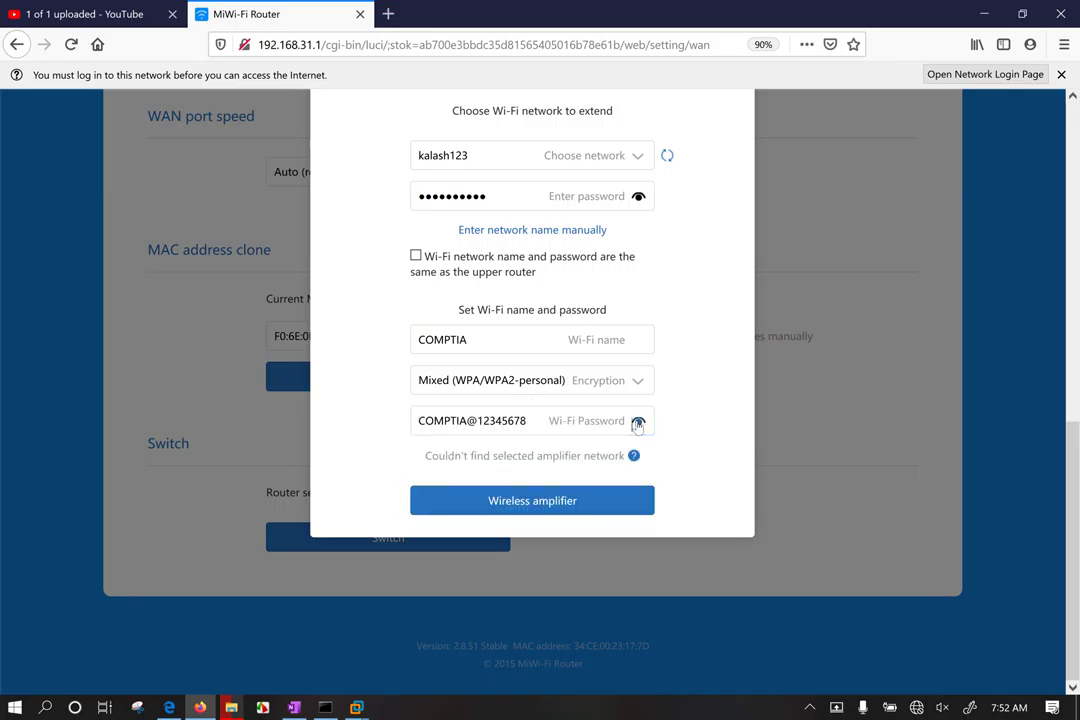
left_click(562, 501)
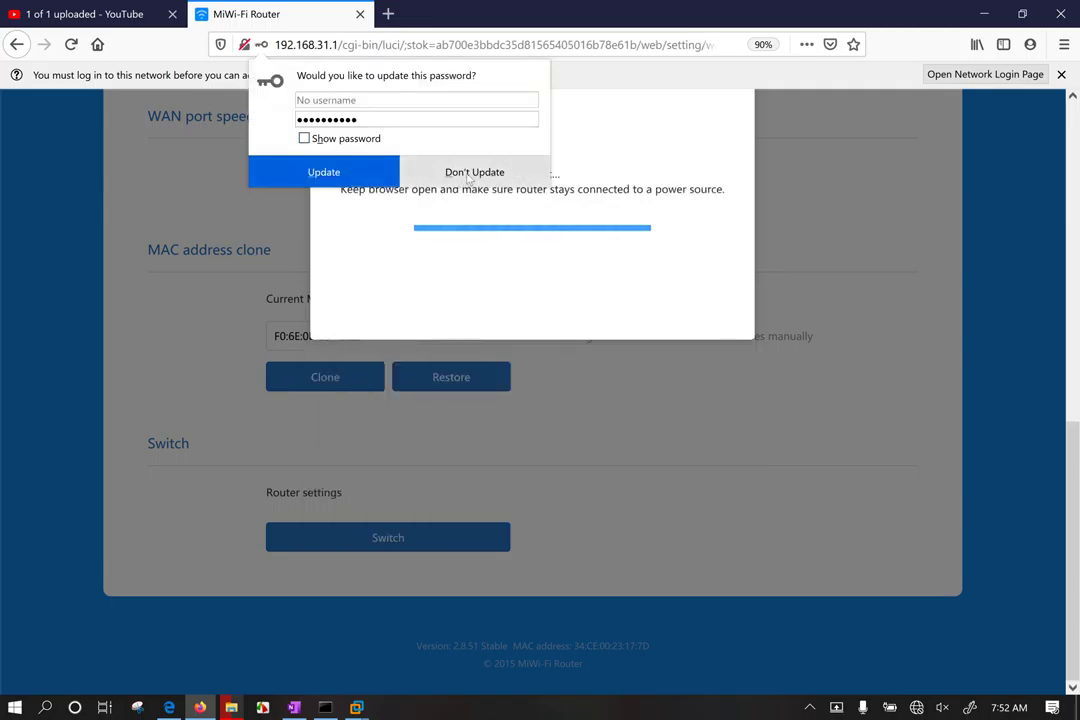
Decline saving the password in Firefox and copy the relay IP 192.168.1.116.
left_click(468, 176)
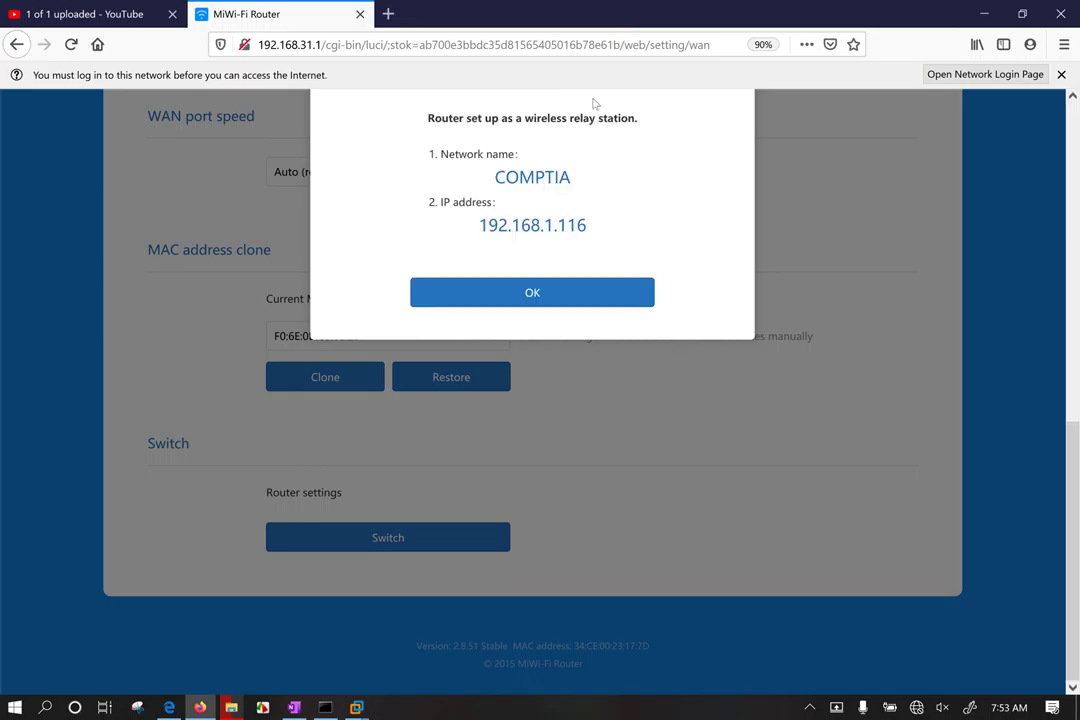
left_click_drag(549, 230, 552, 228)
left_click_drag(481, 225, 590, 235)
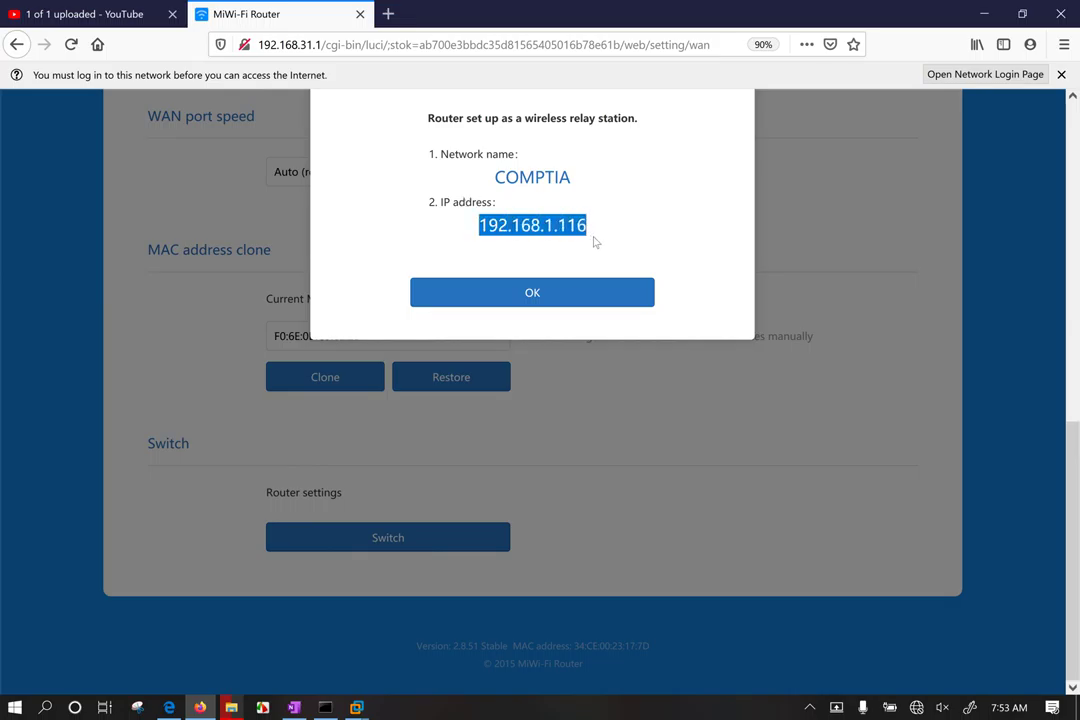
right_click(562, 230)
left_click(582, 240)
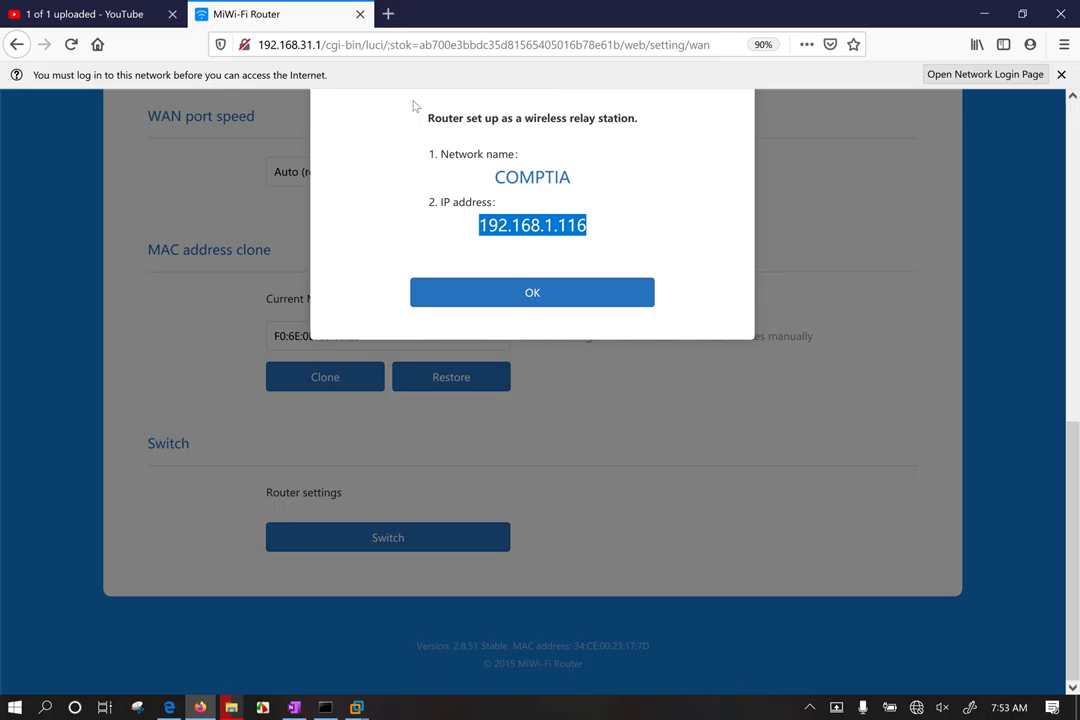
Load 192.168.1.116 in a new browser tab.
left_click(388, 14)
key("ctrl+v")
key("Return")
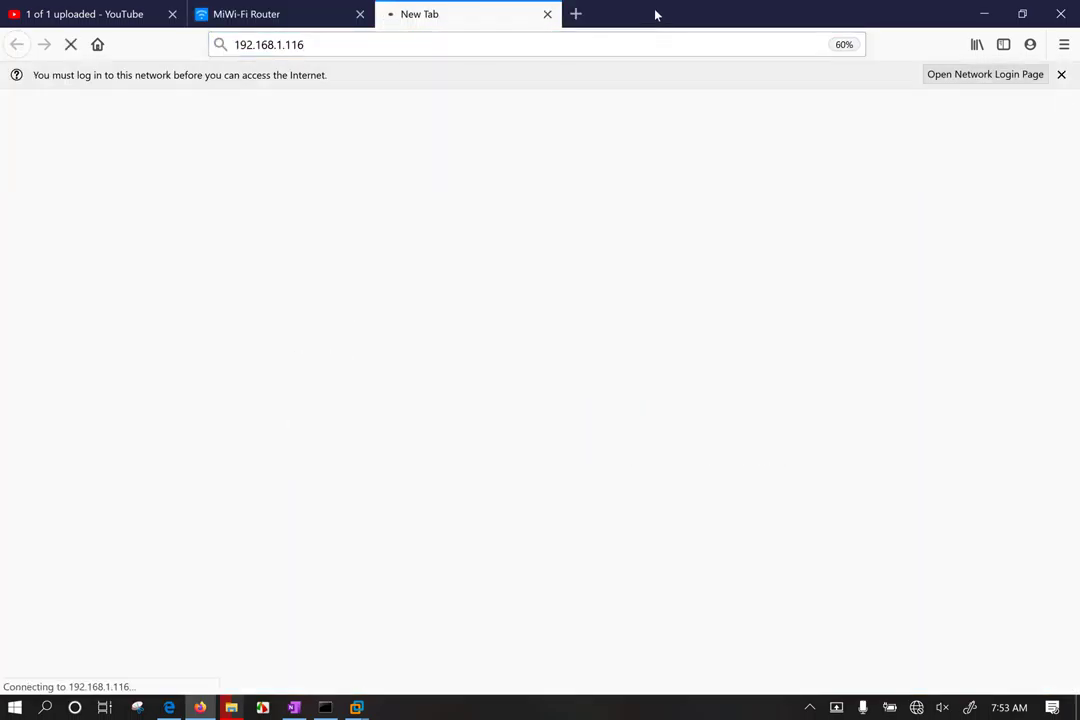
Disconnect from N10-007 and connect to COMPTIA, entering its network security key.
left_click(914, 707)
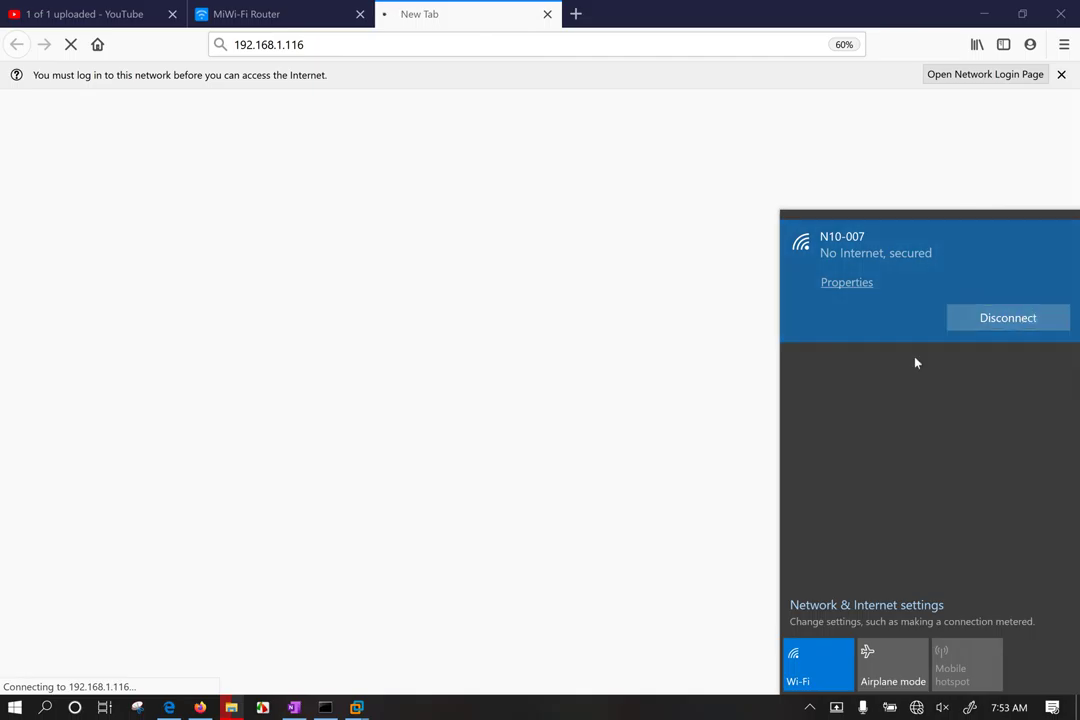
left_click(996, 310)
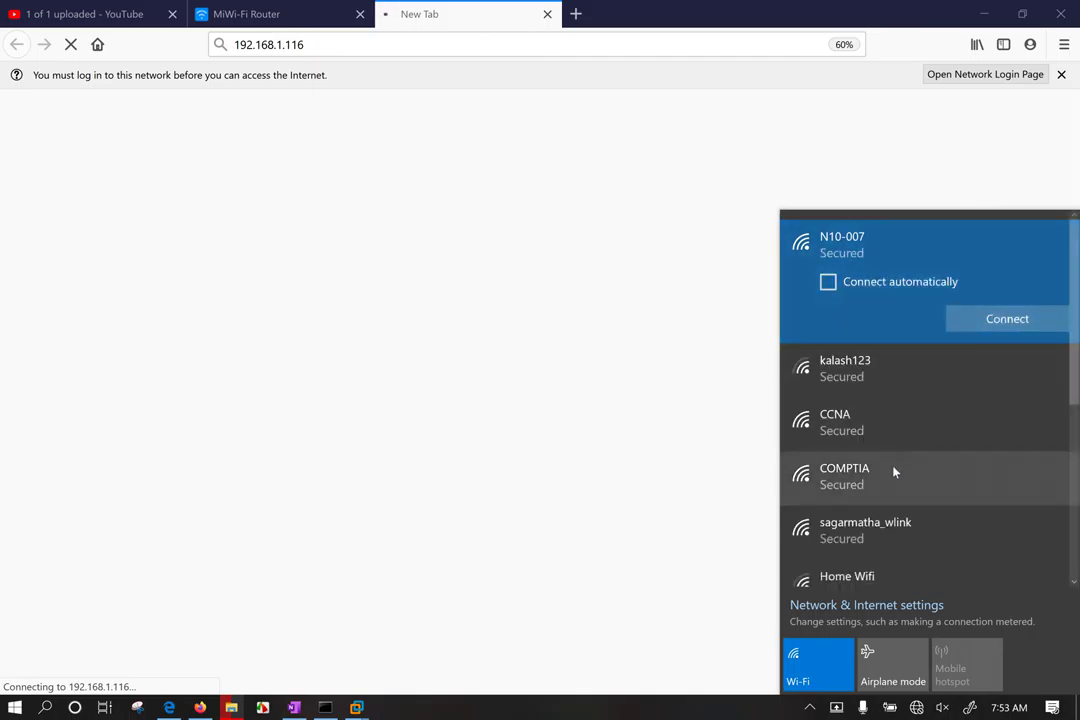
left_click(892, 473)
left_click(1004, 484)
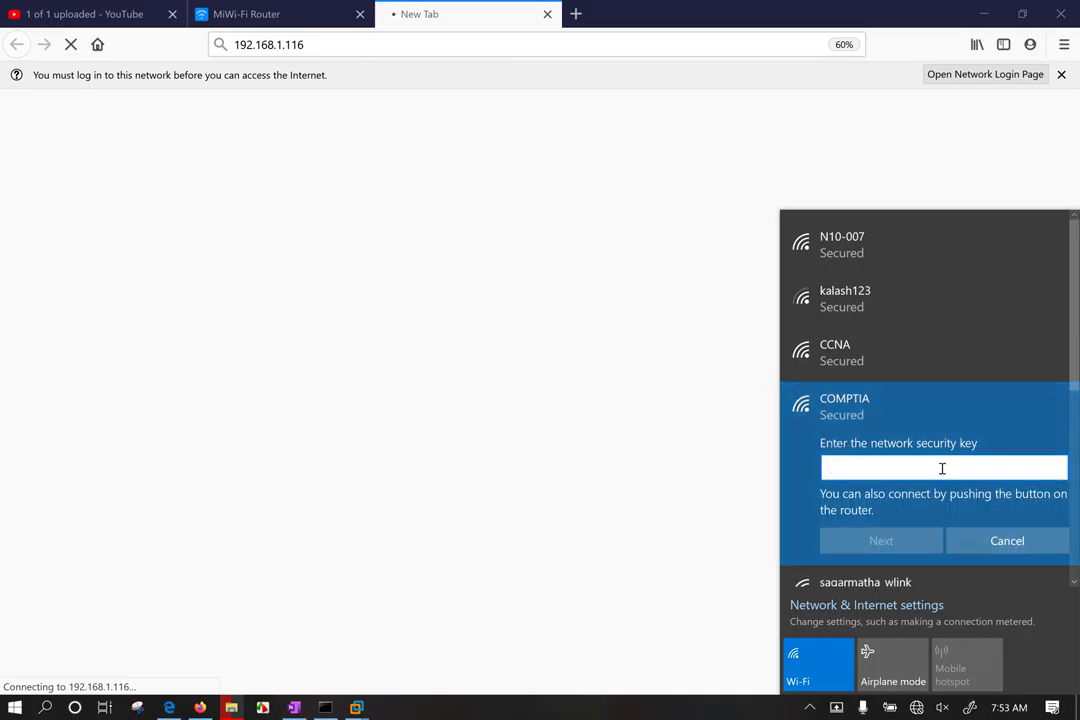
type("****")
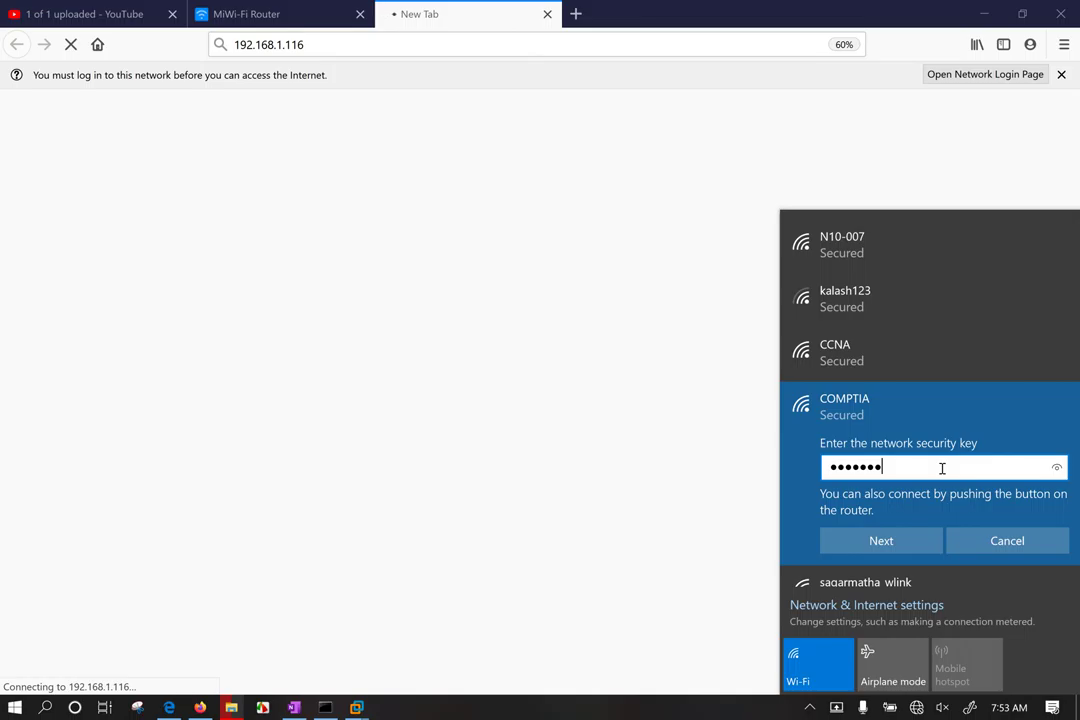
type("••••••")
key("Return")
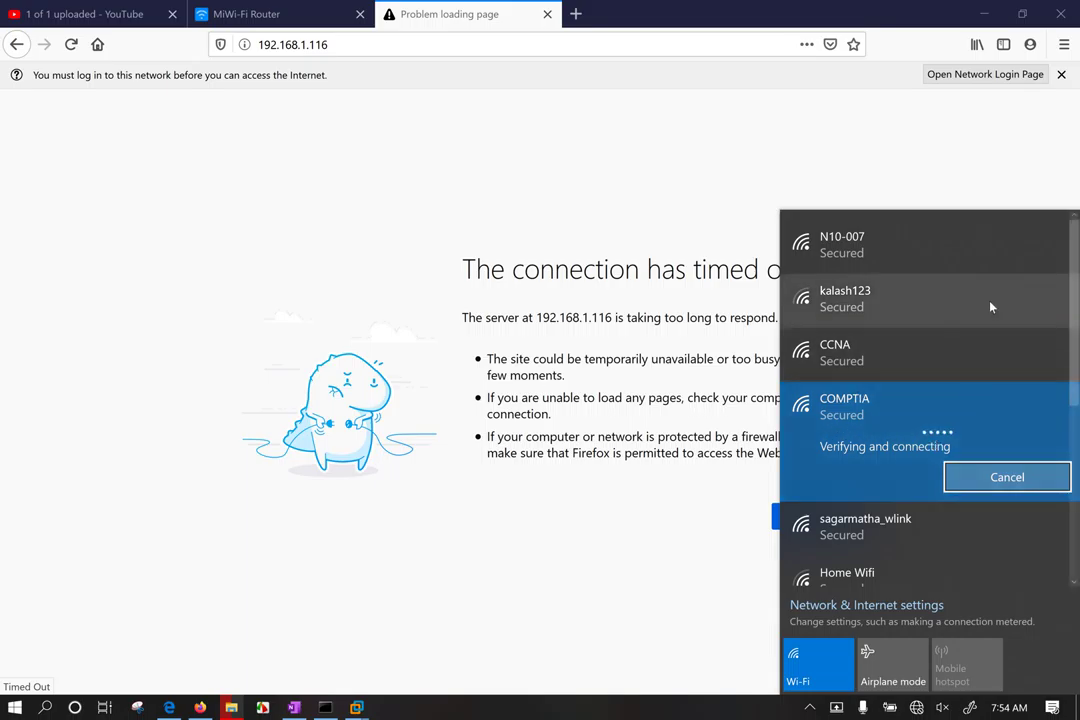
Turn Wi-Fi off and on again and confirm the laptop is connected to COMPTIA.
left_click(843, 668)
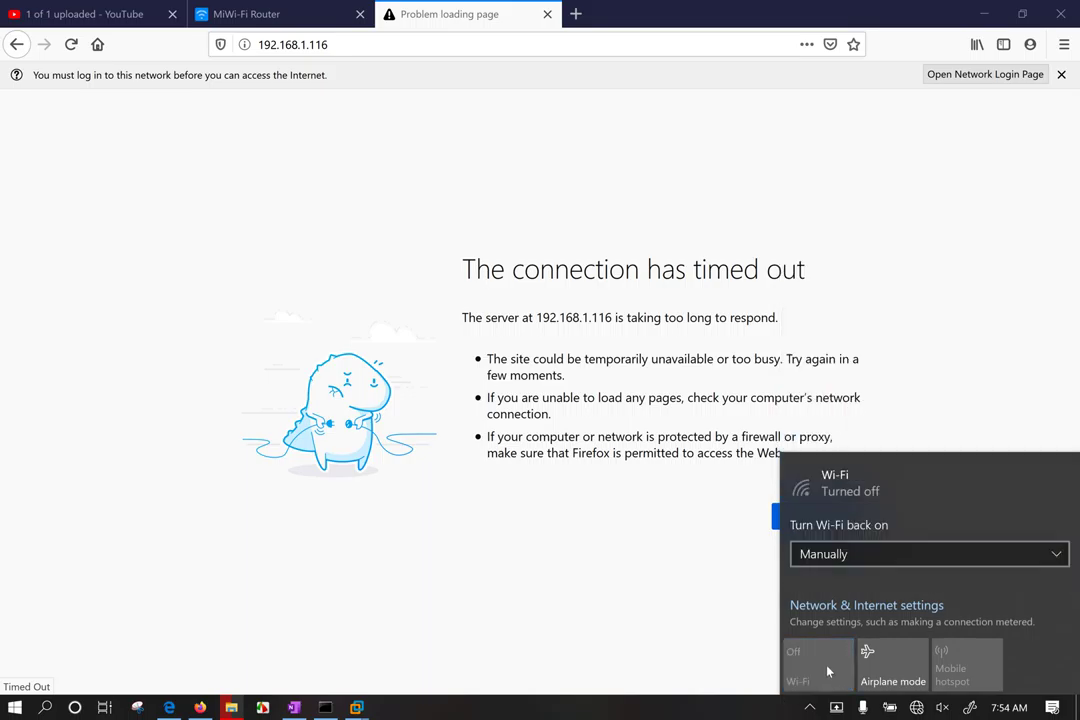
left_click(827, 670)
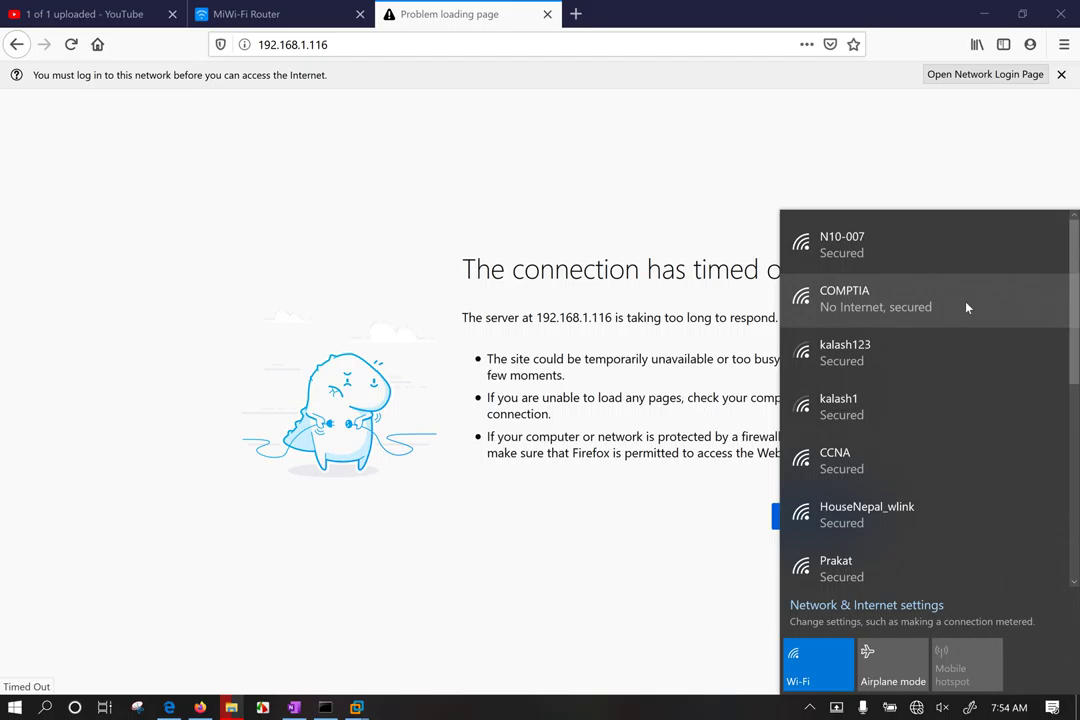
left_click(943, 299)
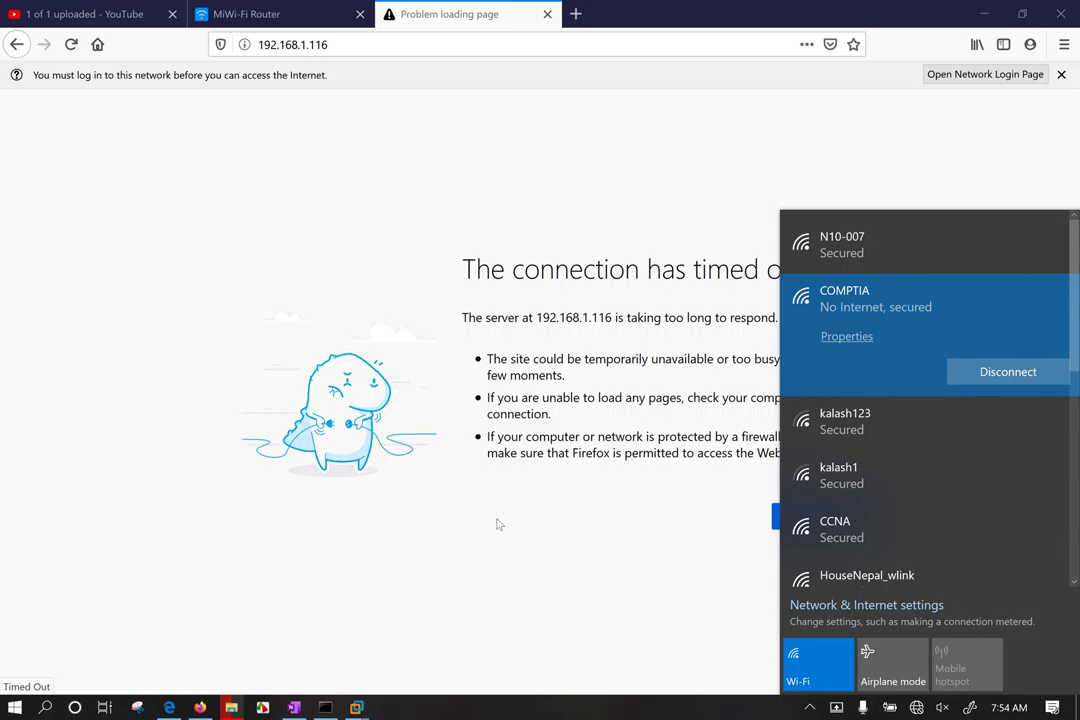
left_click(559, 554)
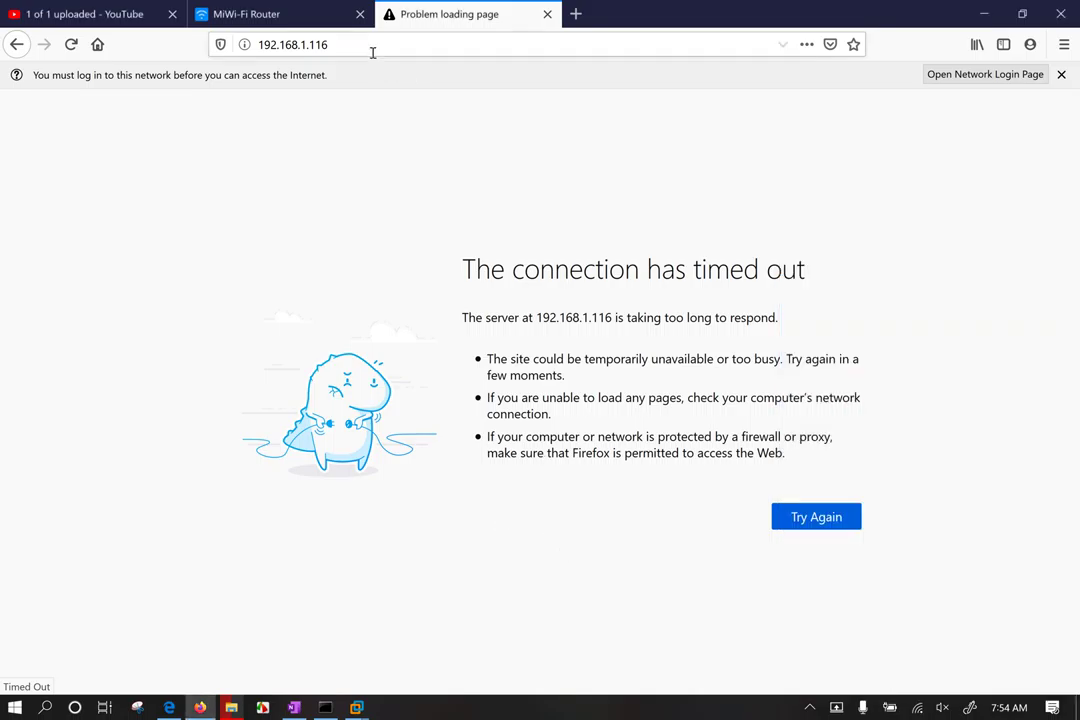
Close the timed-out and router admin tabs and minimize Firefox.
left_click(548, 14)
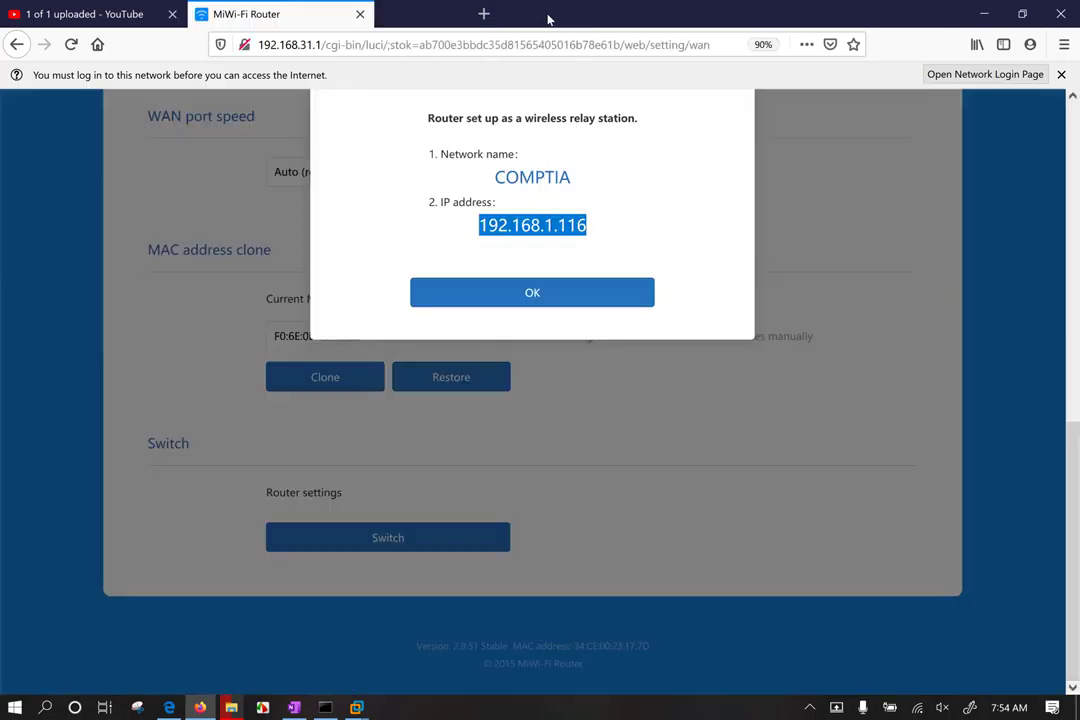
left_click(382, 14)
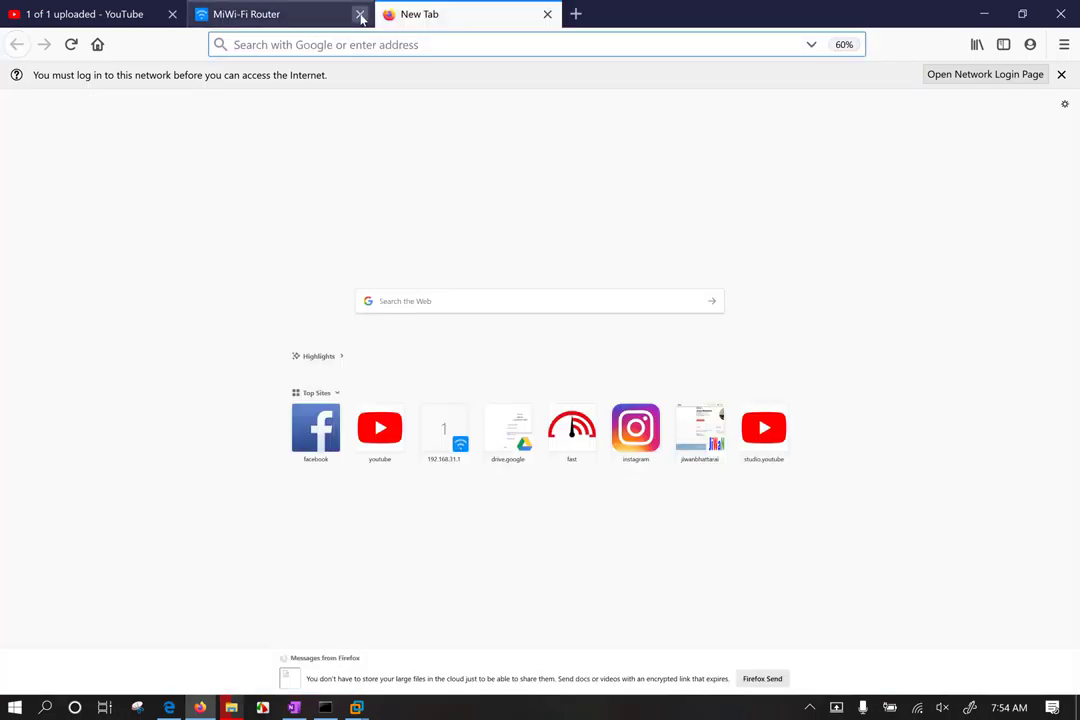
left_click(360, 14)
left_click(984, 14)
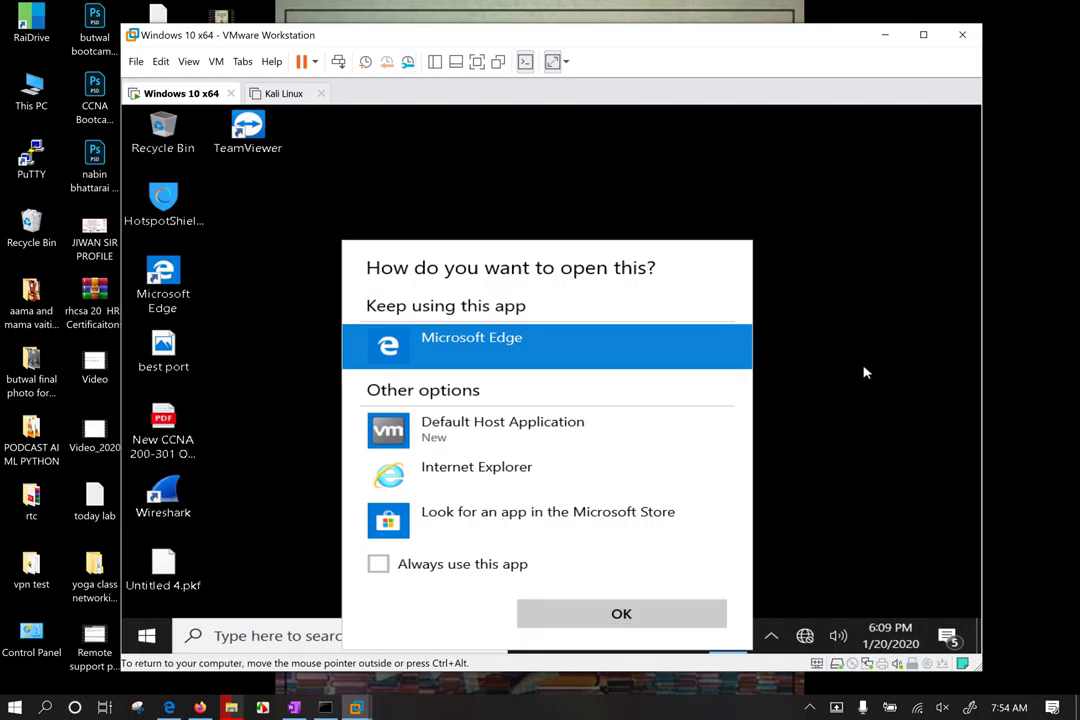
Dismiss the VM's open-with prompt and close the running TeamViewer window.
key("Escape")
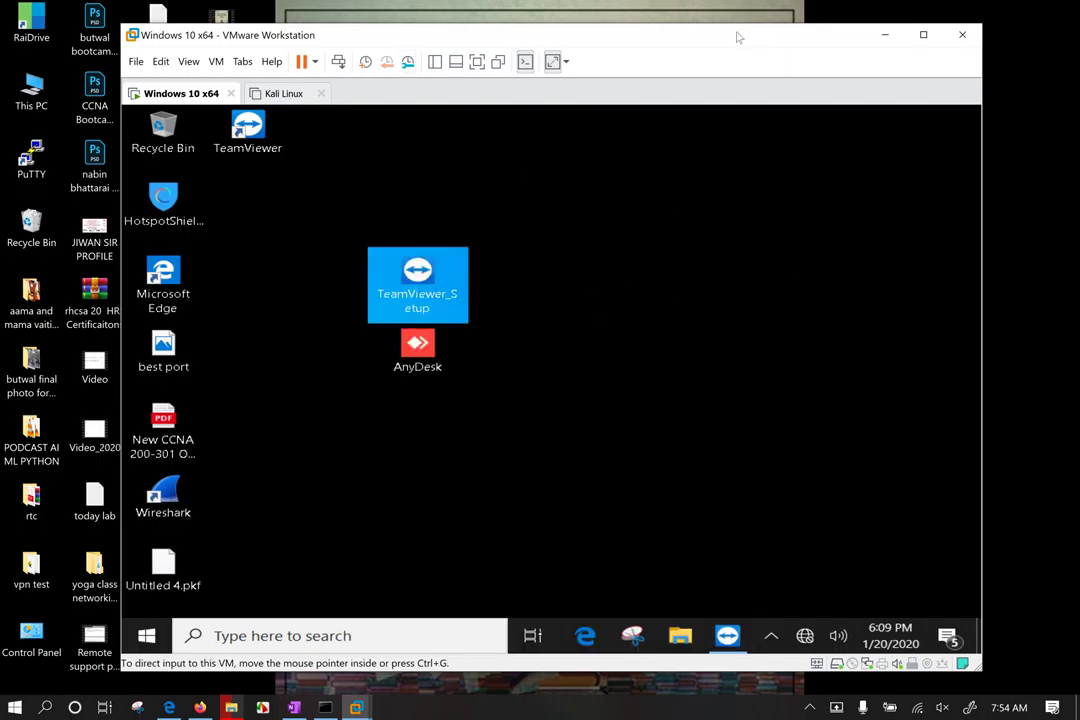
left_click_drag(738, 37, 724, 25)
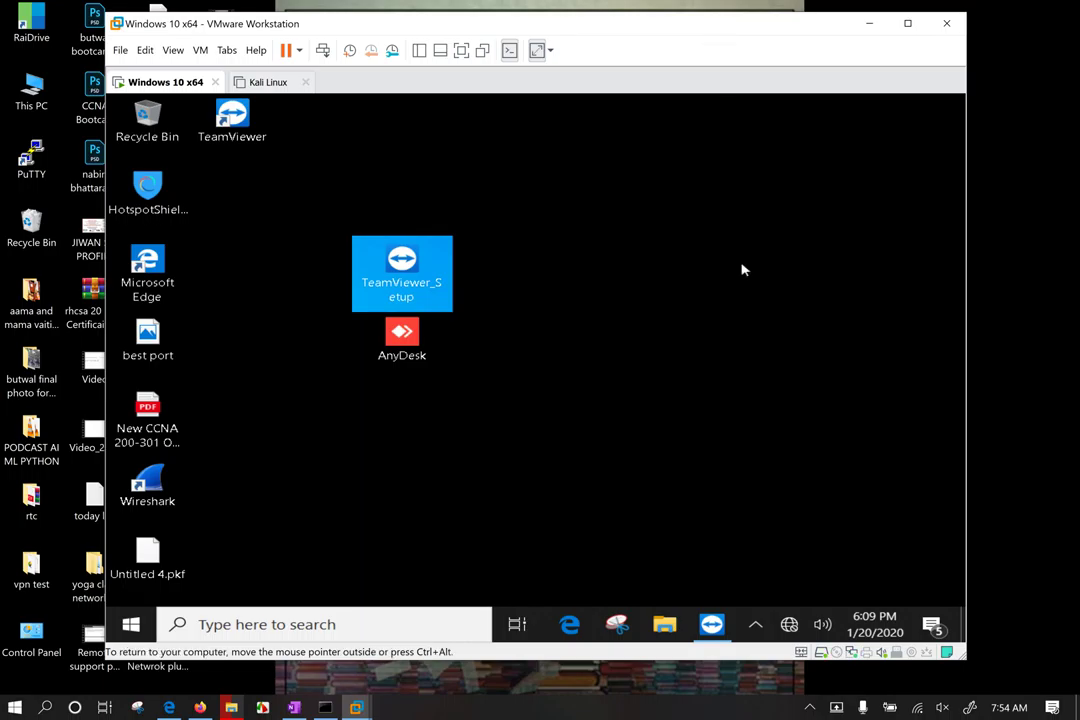
left_click_drag(471, 203, 362, 427)
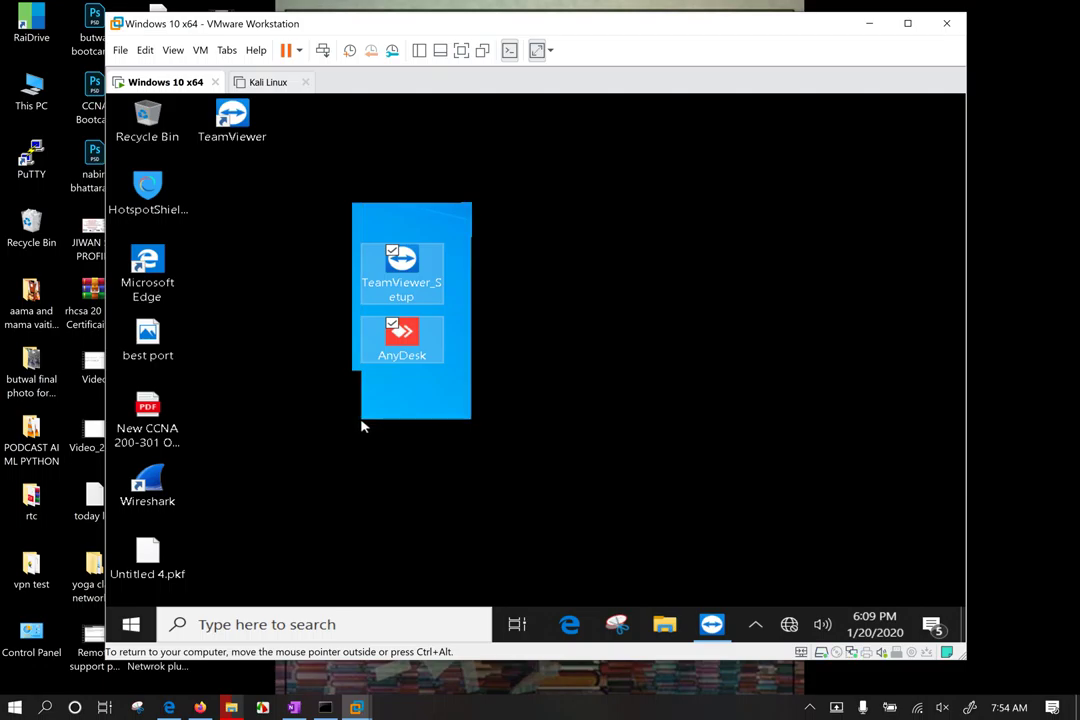
left_click(703, 320)
left_click(755, 628)
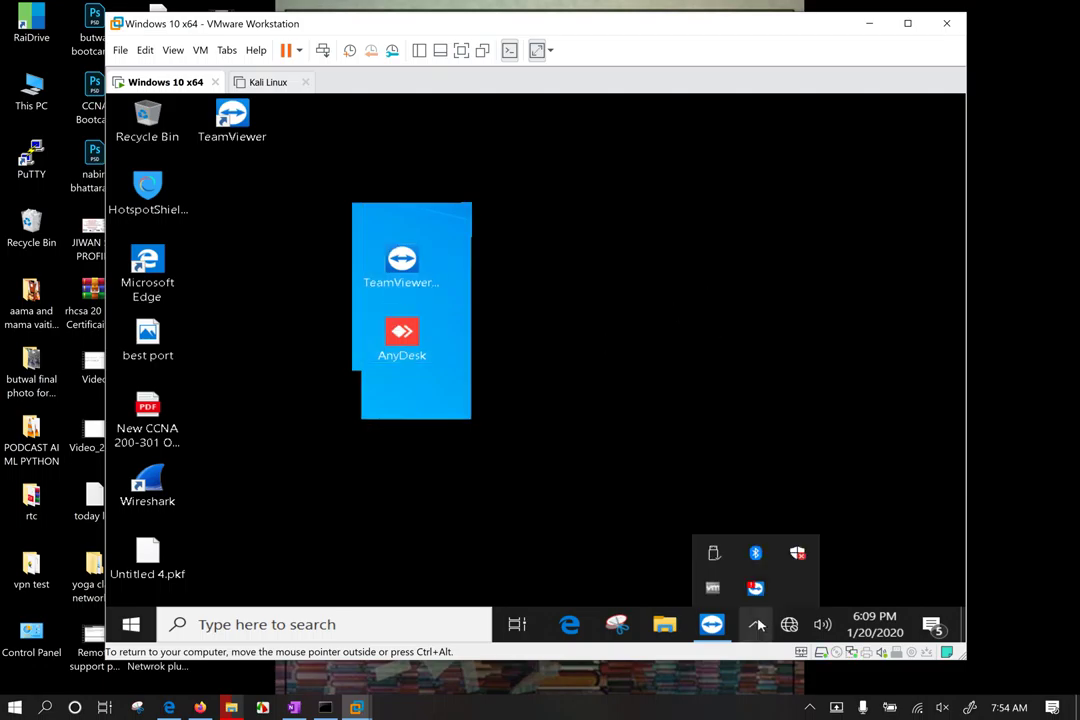
left_click(755, 628)
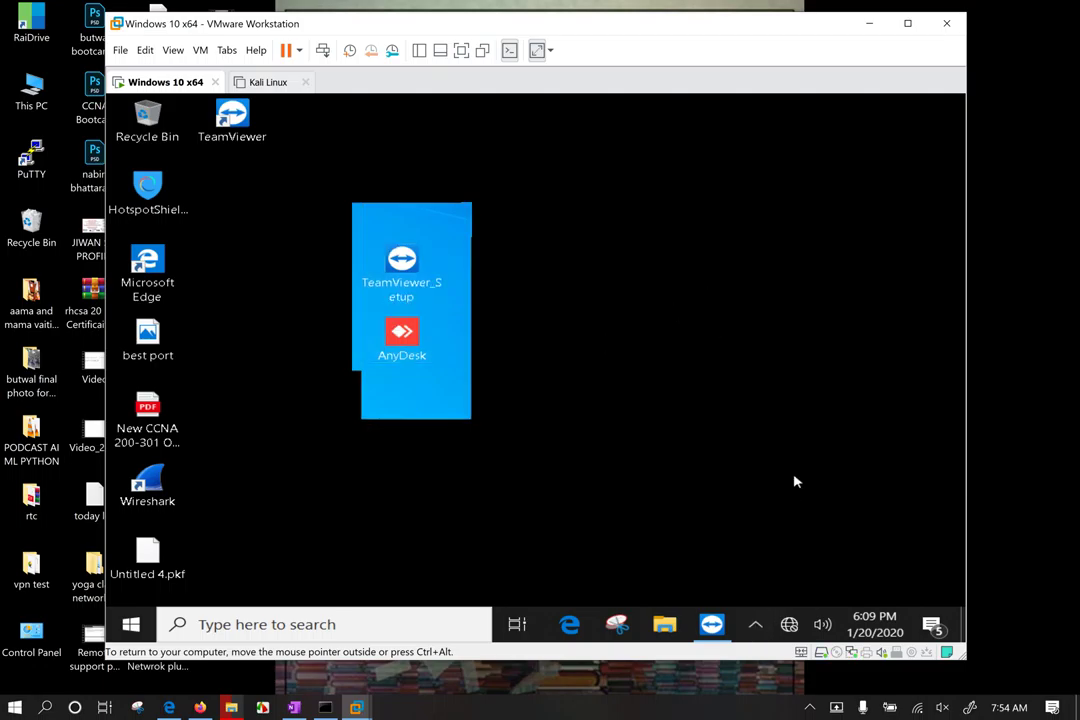
right_click(711, 624)
left_click(659, 587)
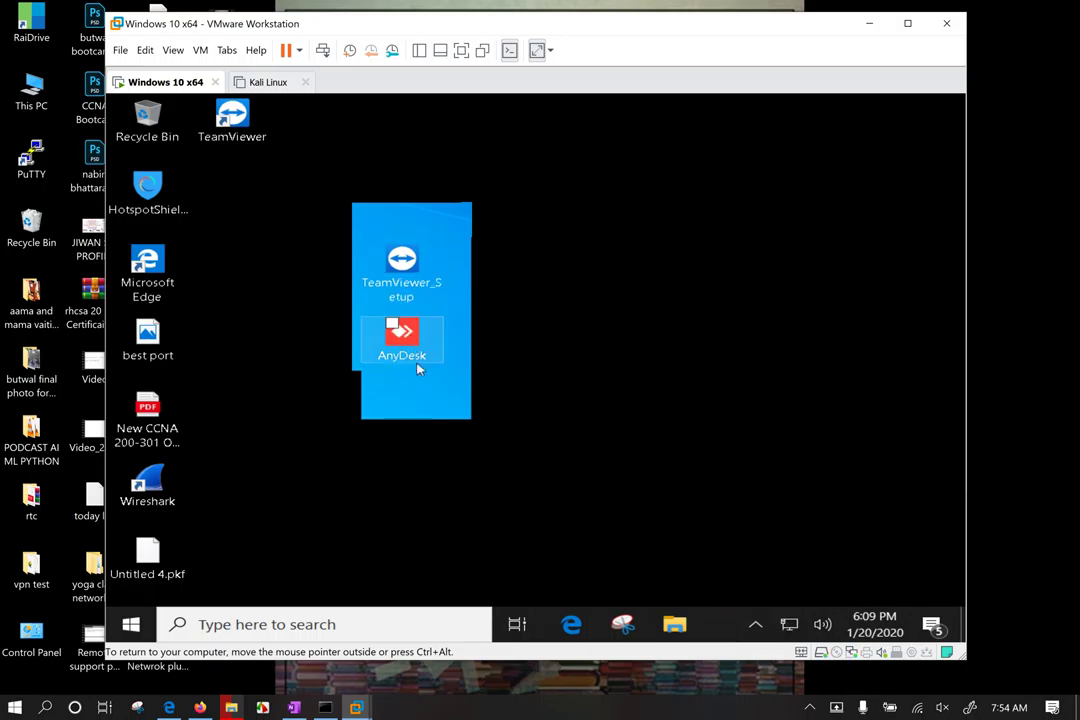
Arrange the TeamViewer_Setup and AnyDesk icons in the VM desktop's left column.
left_click_drag(401, 345, 398, 466)
left_click_drag(565, 212, 592, 319)
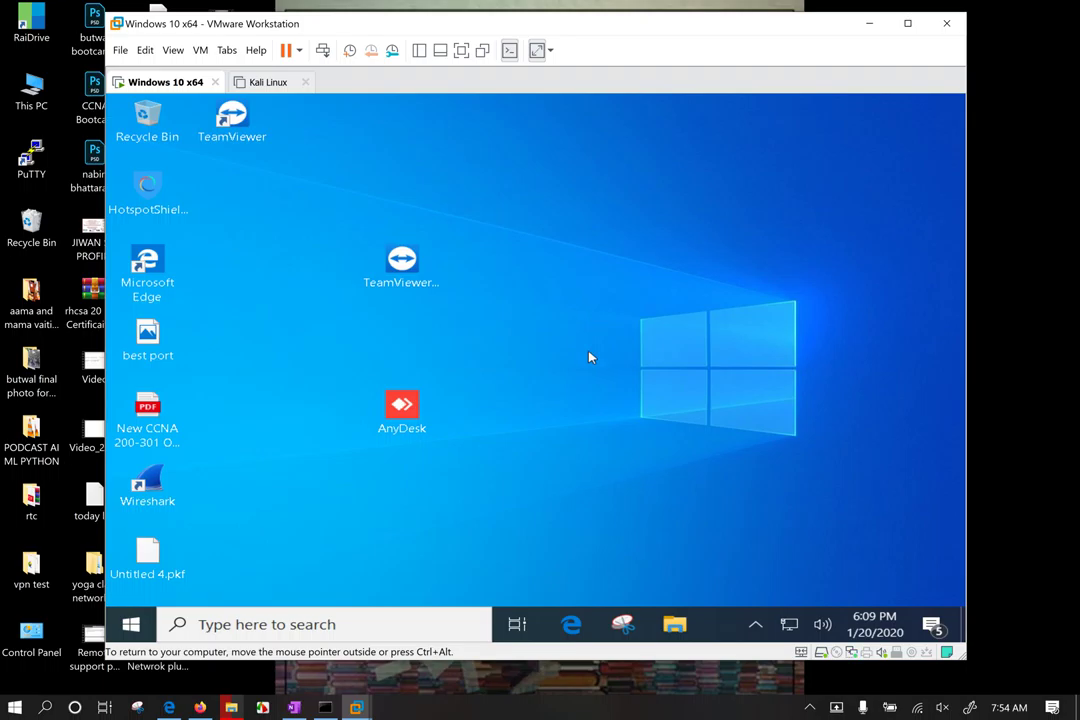
left_click_drag(402, 262, 245, 255)
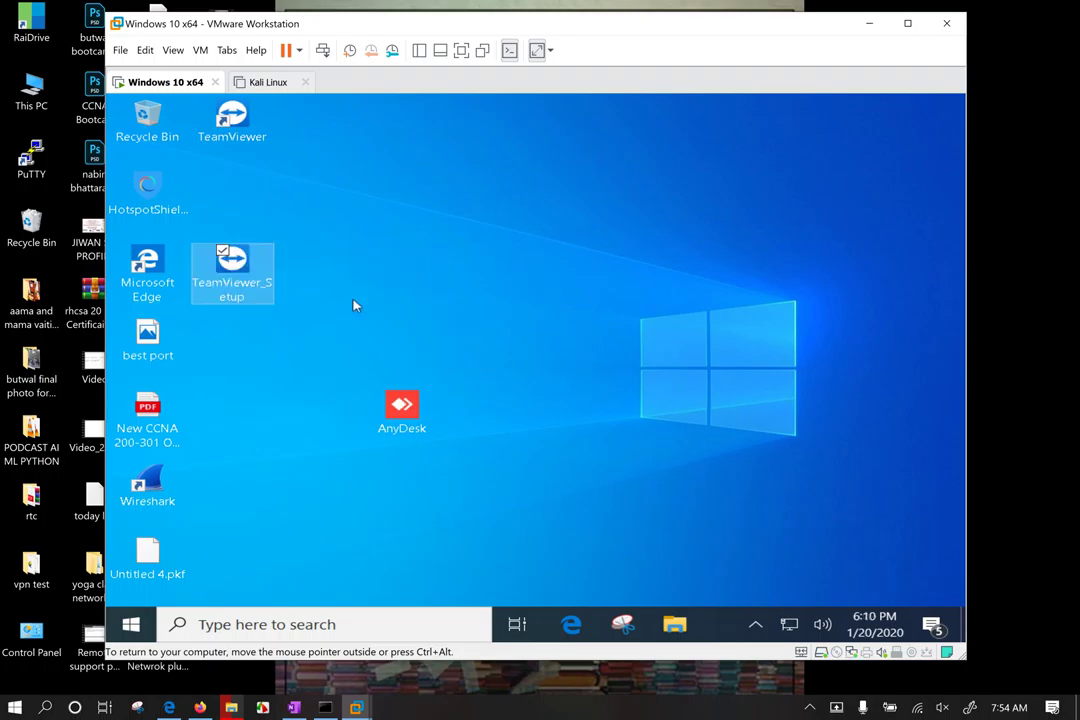
left_click_drag(401, 405, 240, 368)
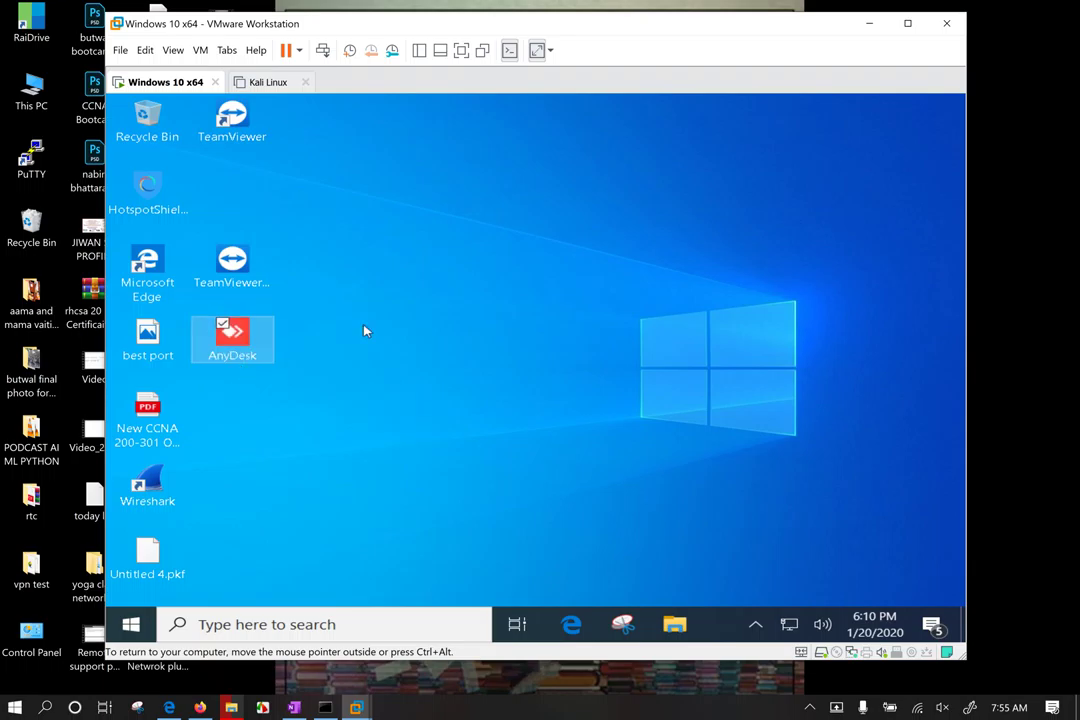
left_click_drag(460, 285, 557, 382)
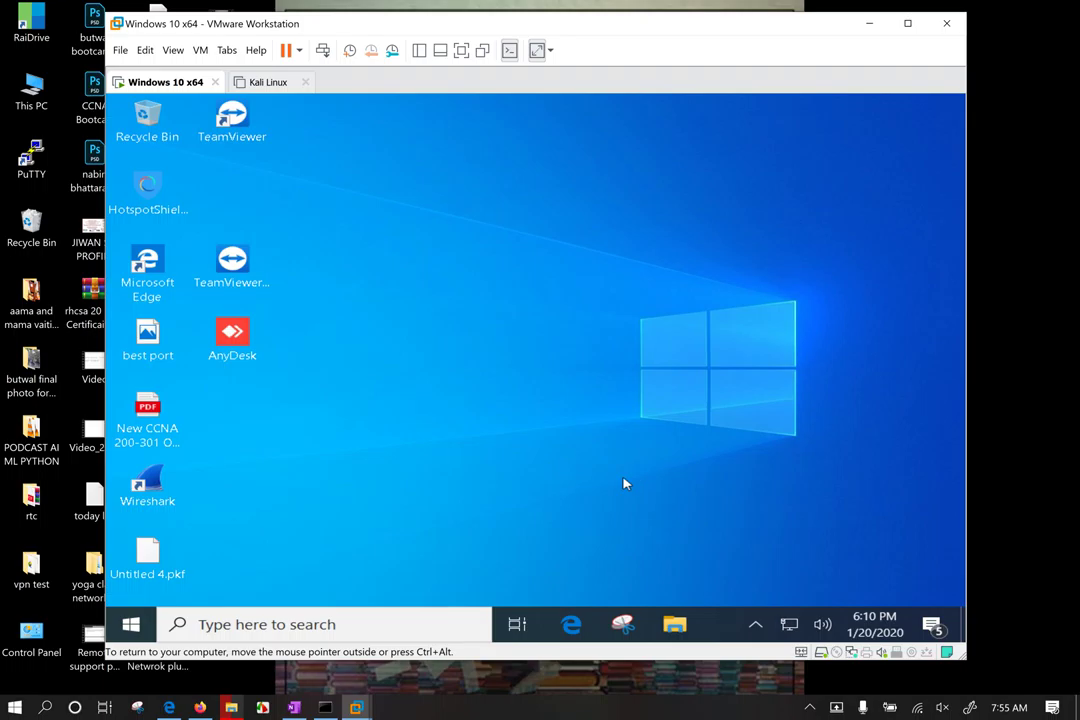
left_click_drag(496, 249, 530, 296)
left_click(757, 624)
left_click(698, 437)
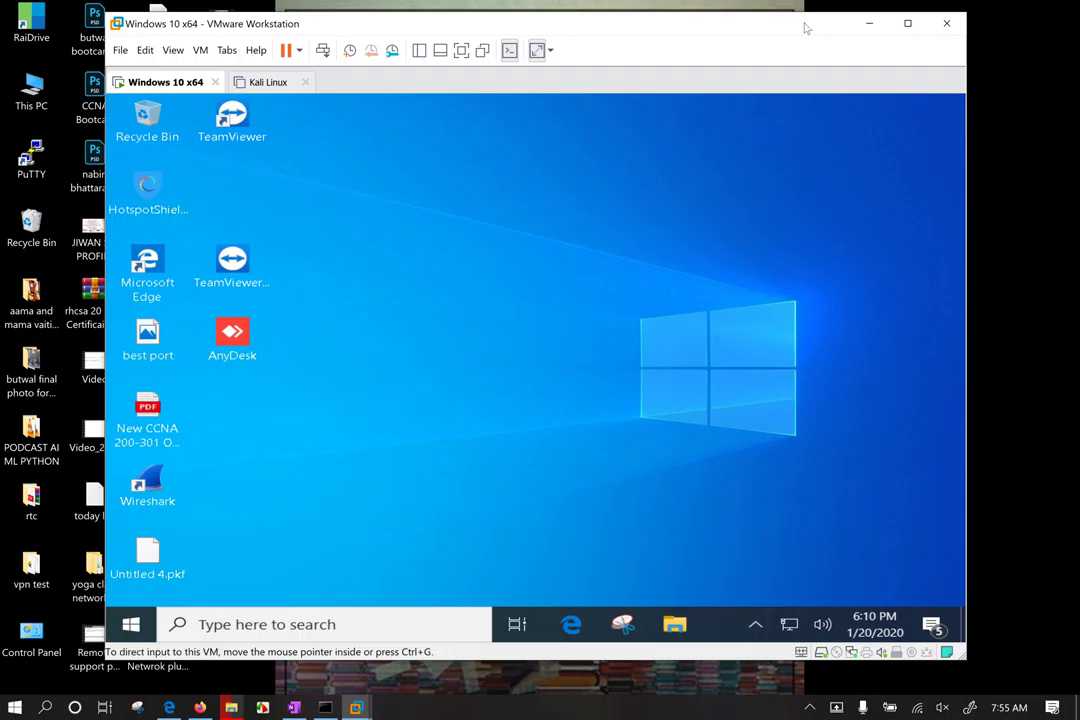
Minimize VMware and restore the Windows 10 x64 VM window.
left_click_drag(795, 30, 829, 39)
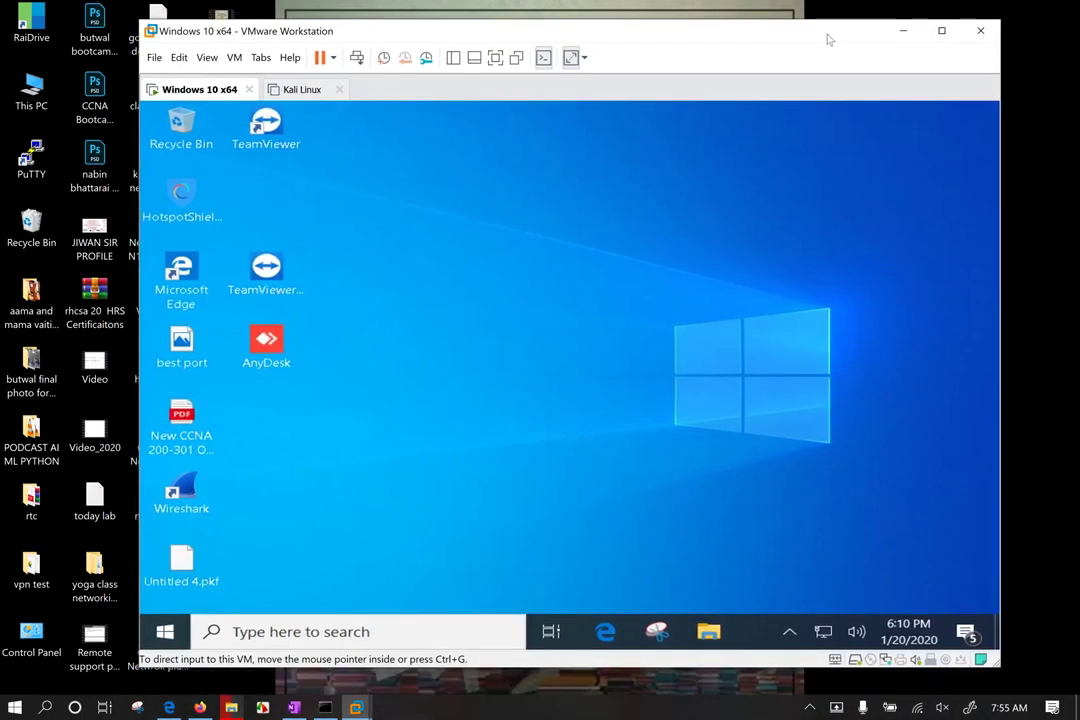
left_click(903, 30)
left_click_drag(361, 89, 620, 400)
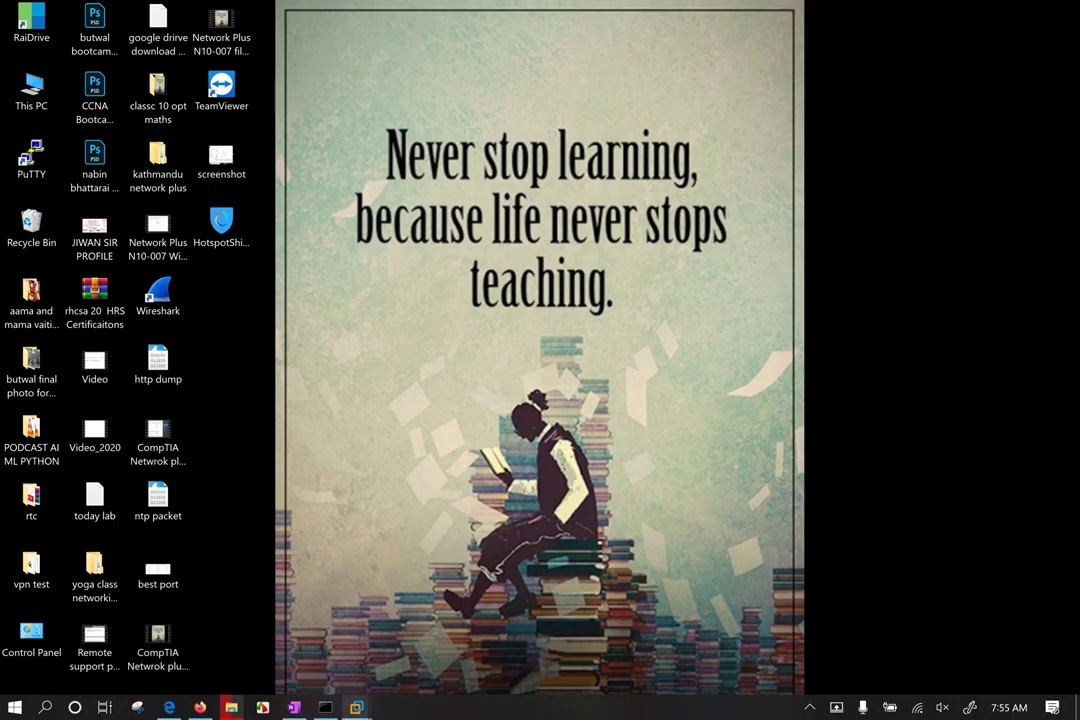
mouse_move(356, 707)
left_click(435, 608)
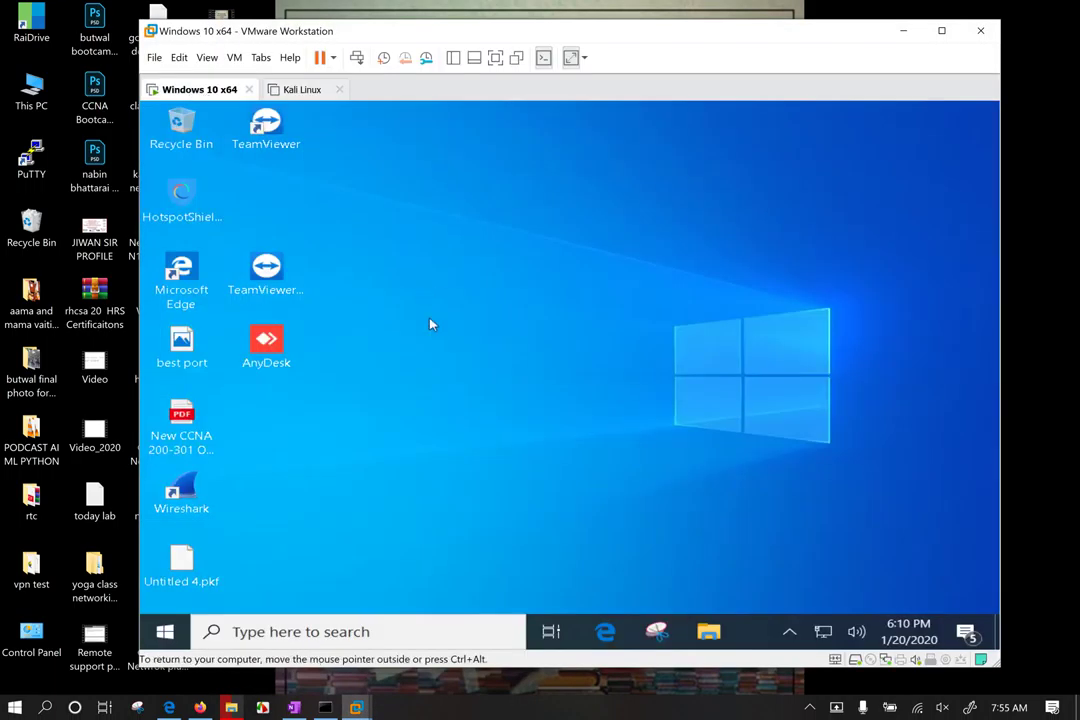
right_click(415, 280)
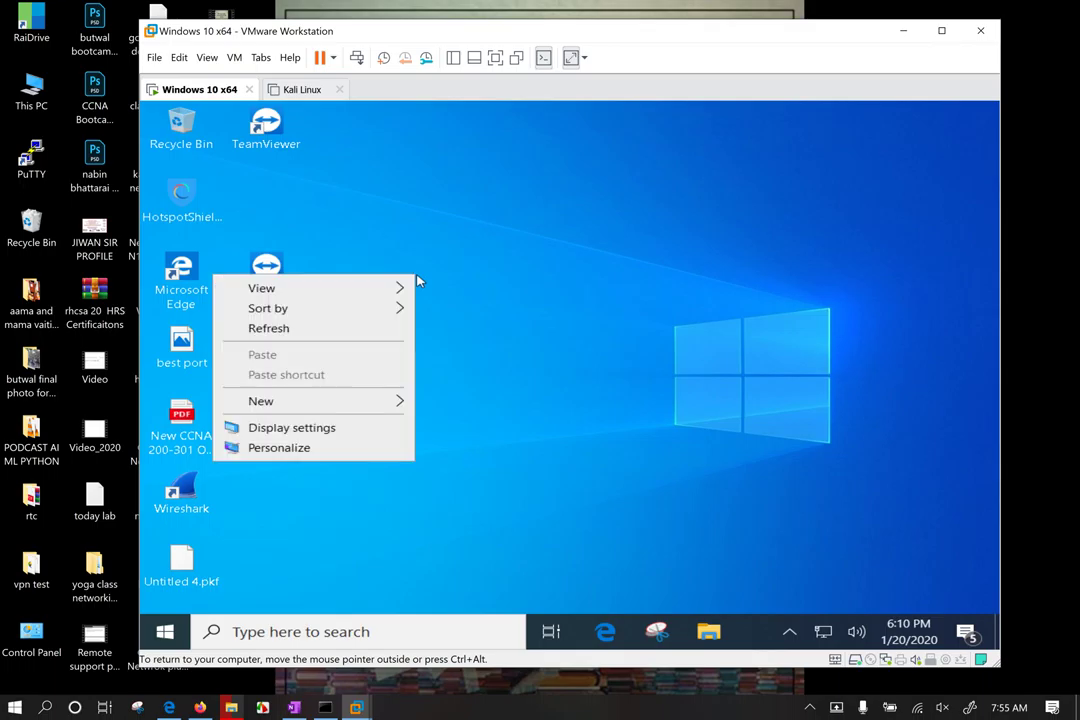
left_click(633, 405)
Run cmd in the VM, execute ipconfig, and mark the IPv4 address 192.168.1.65.
key("super+r")
type("cm,d")
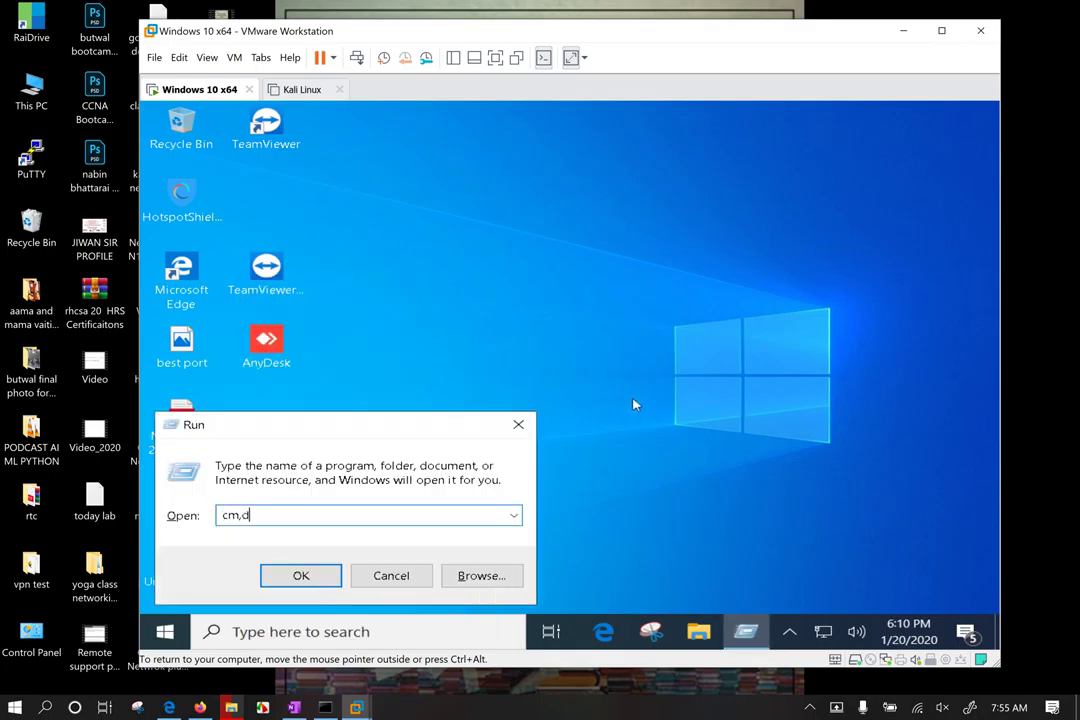
key("Return")
key("Return")
type("cmd")
key("Return")
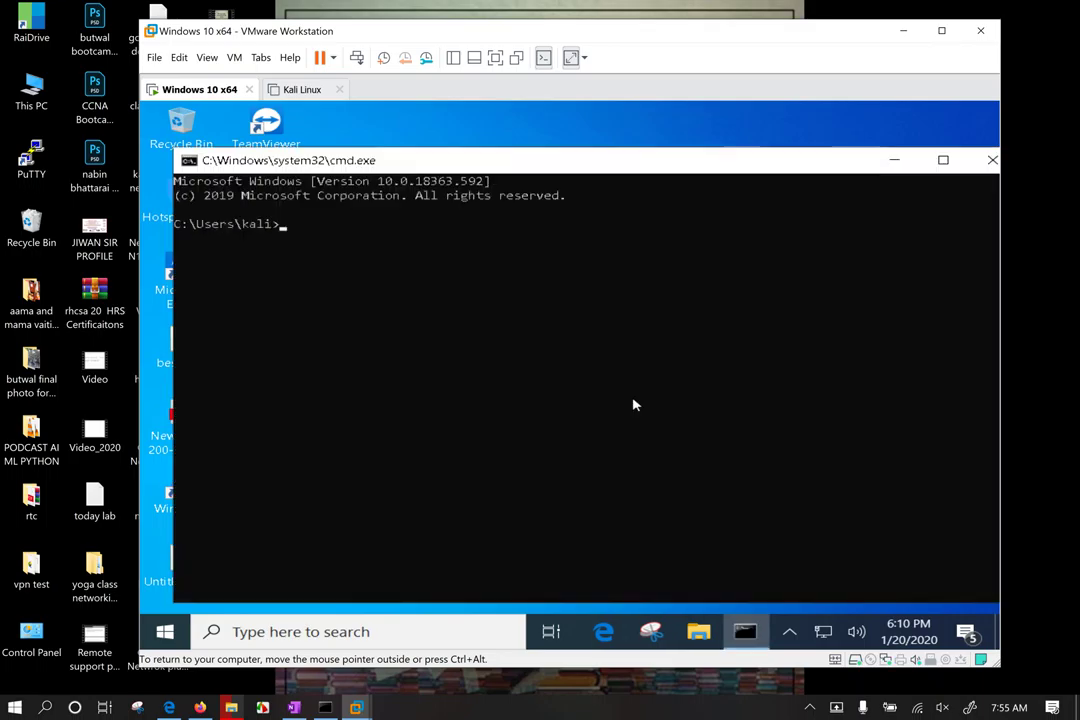
type("ipconfig")
key("Return")
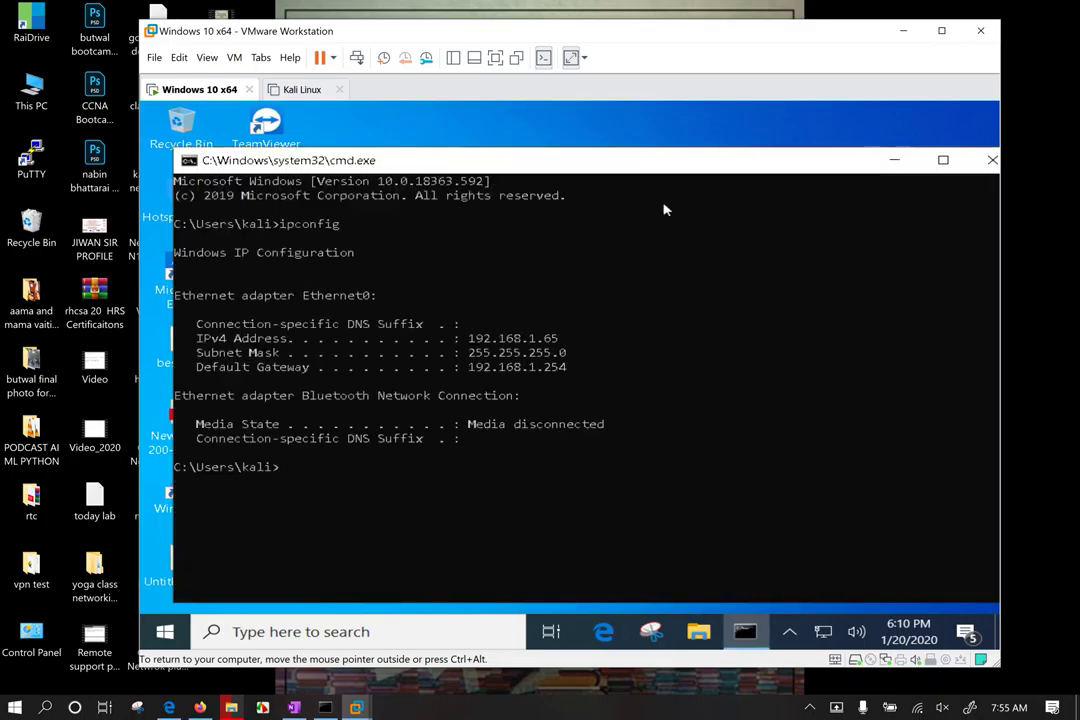
left_click_drag(742, 168, 704, 151)
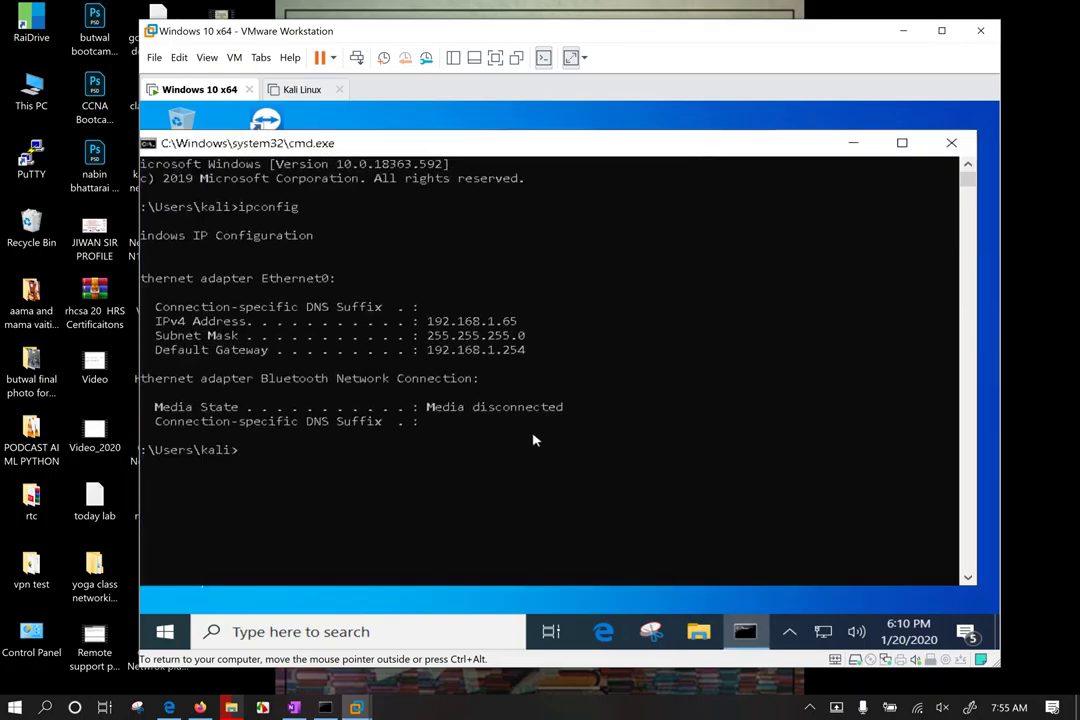
left_click_drag(430, 321, 518, 330)
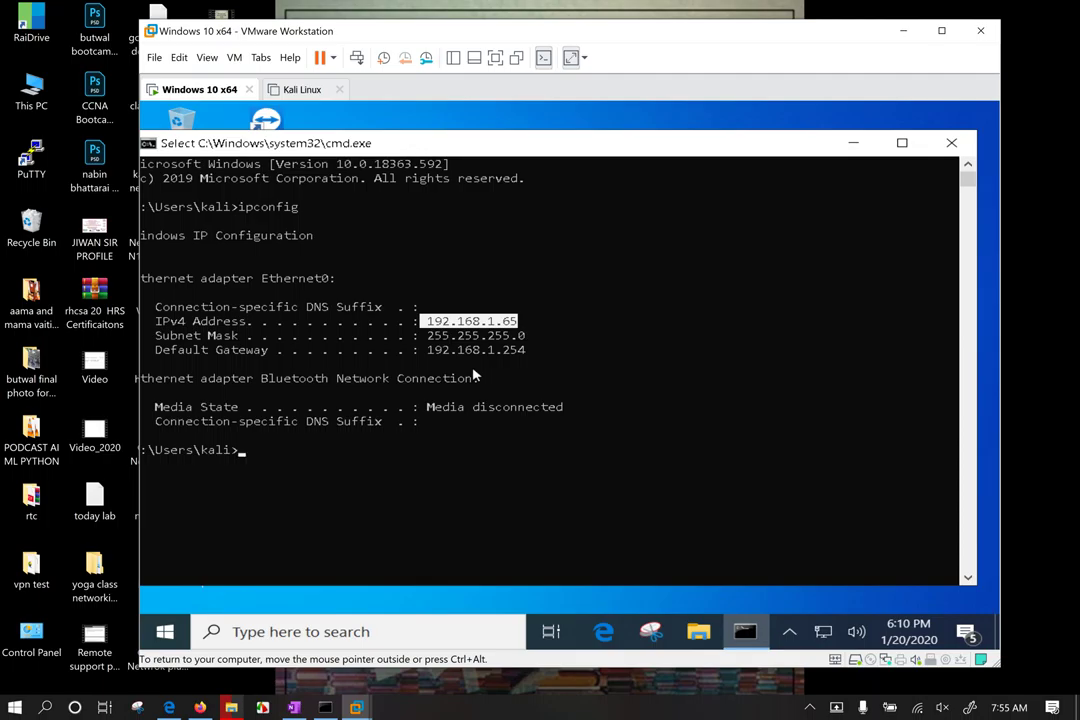
key("super+r")
Open \\192.168.1.65 from Run and enter the CompTIA N10-007 share in File Explorer.
type("\\")
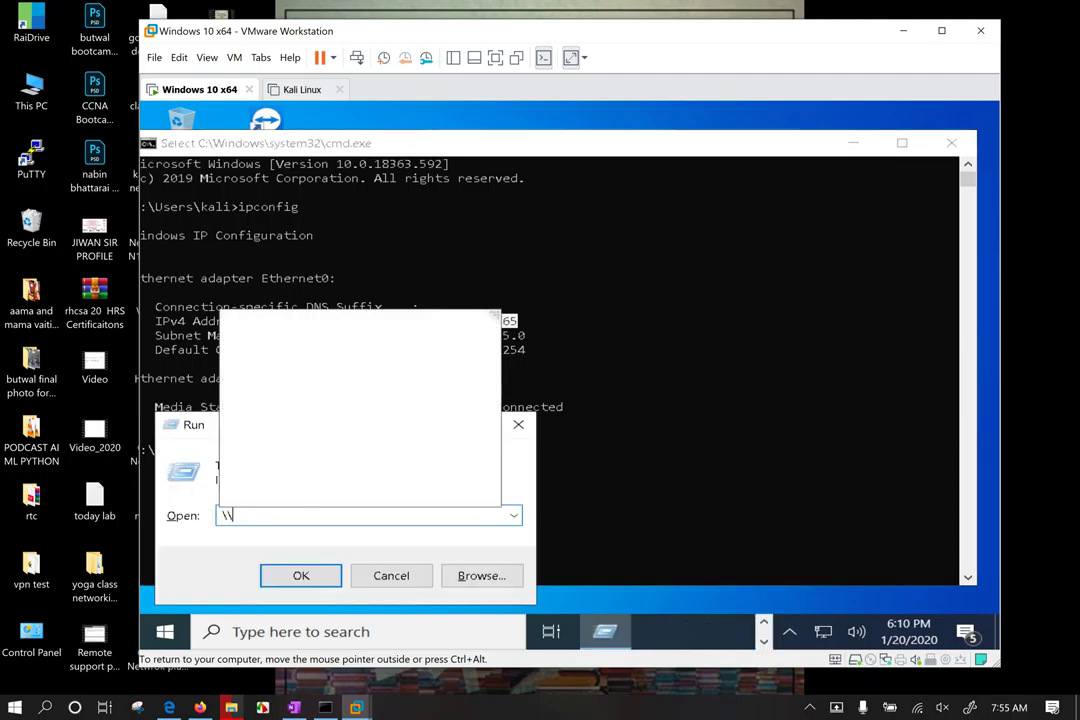
type("192.16")
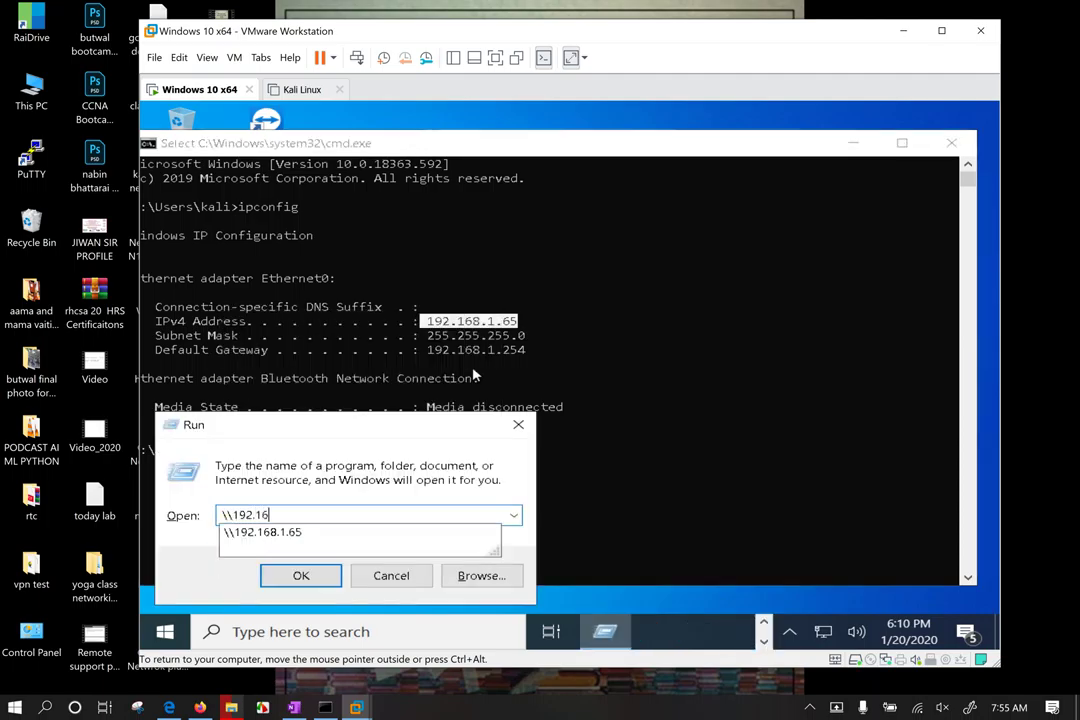
type("8.1.65")
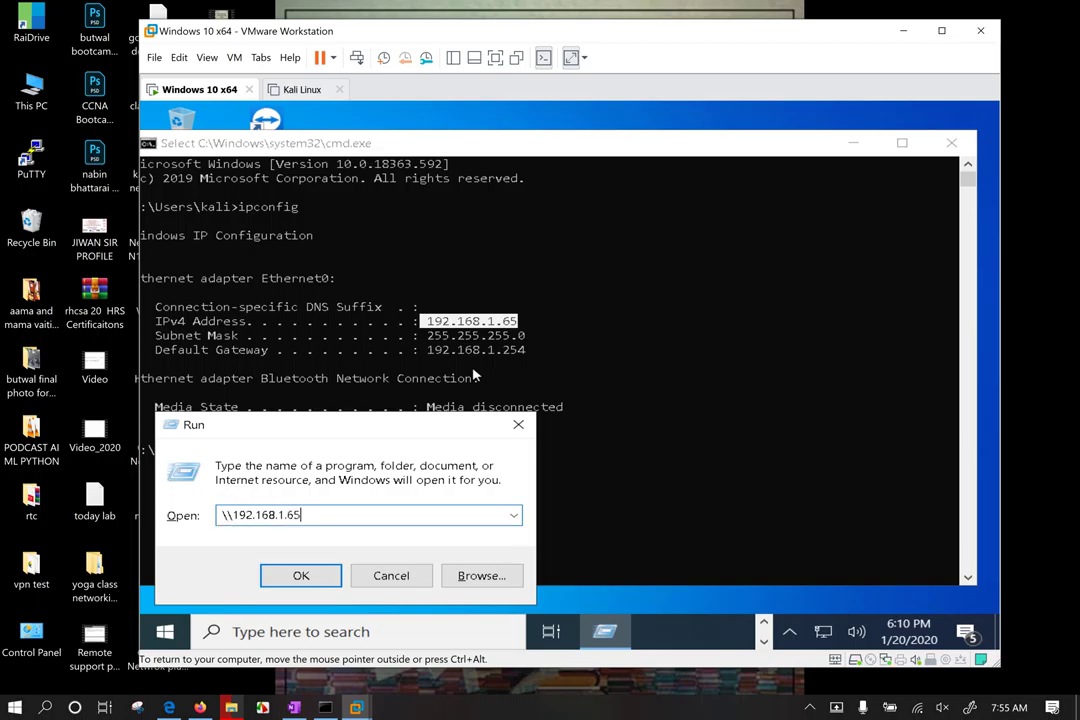
key("Return")
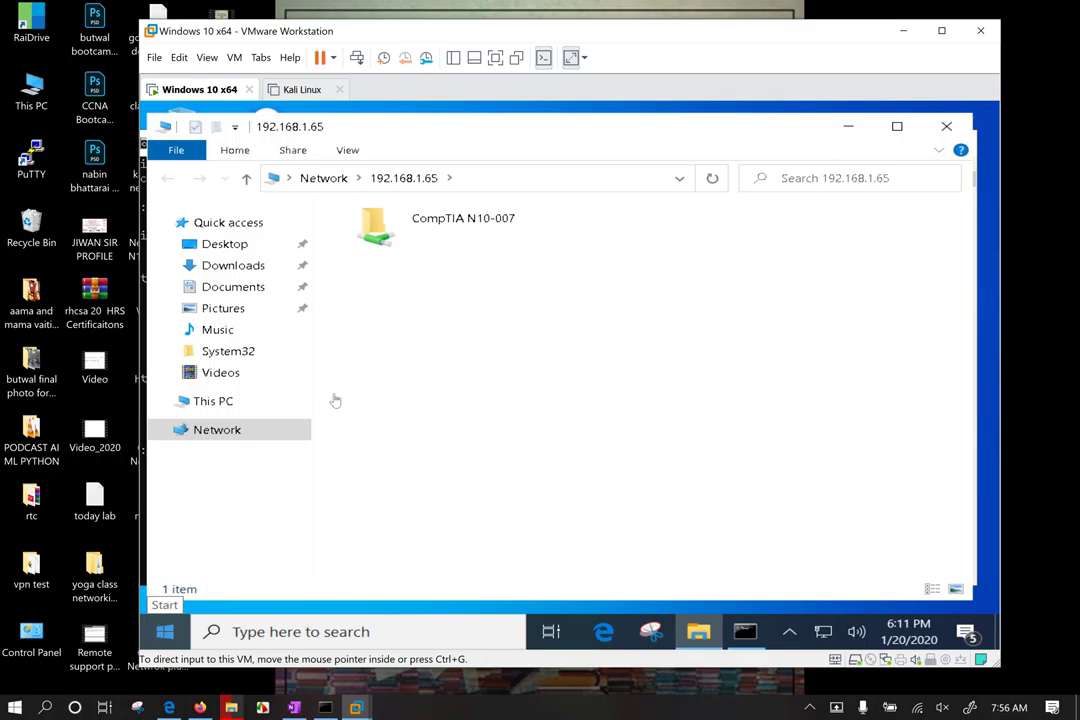
left_click(449, 232)
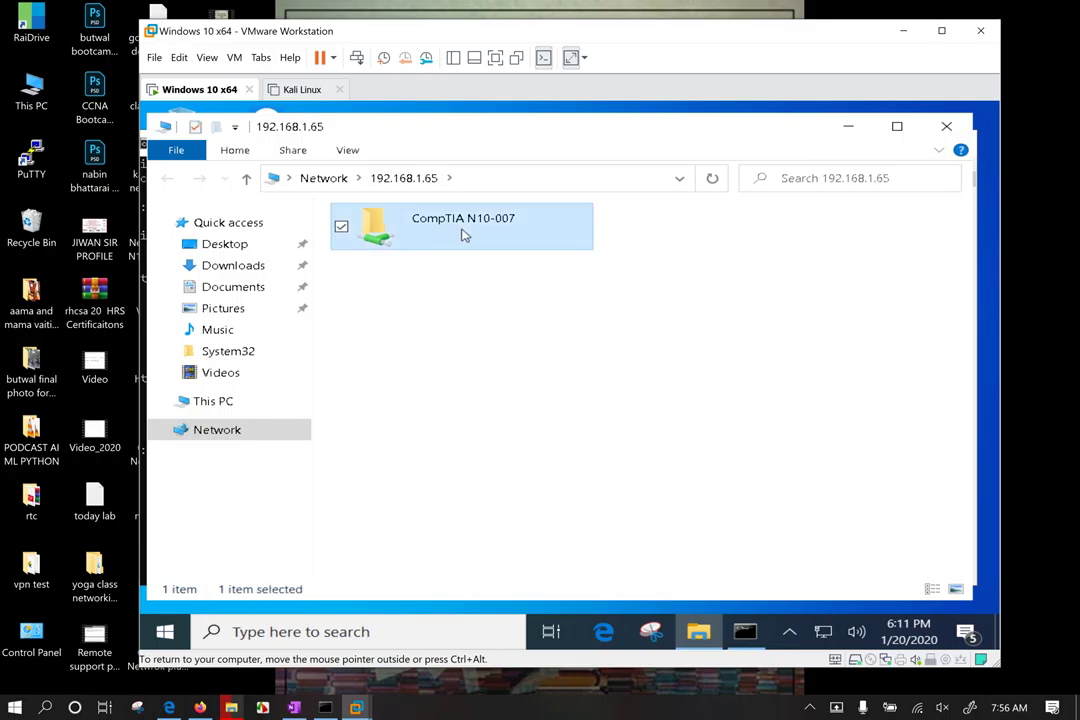
double_click(451, 233)
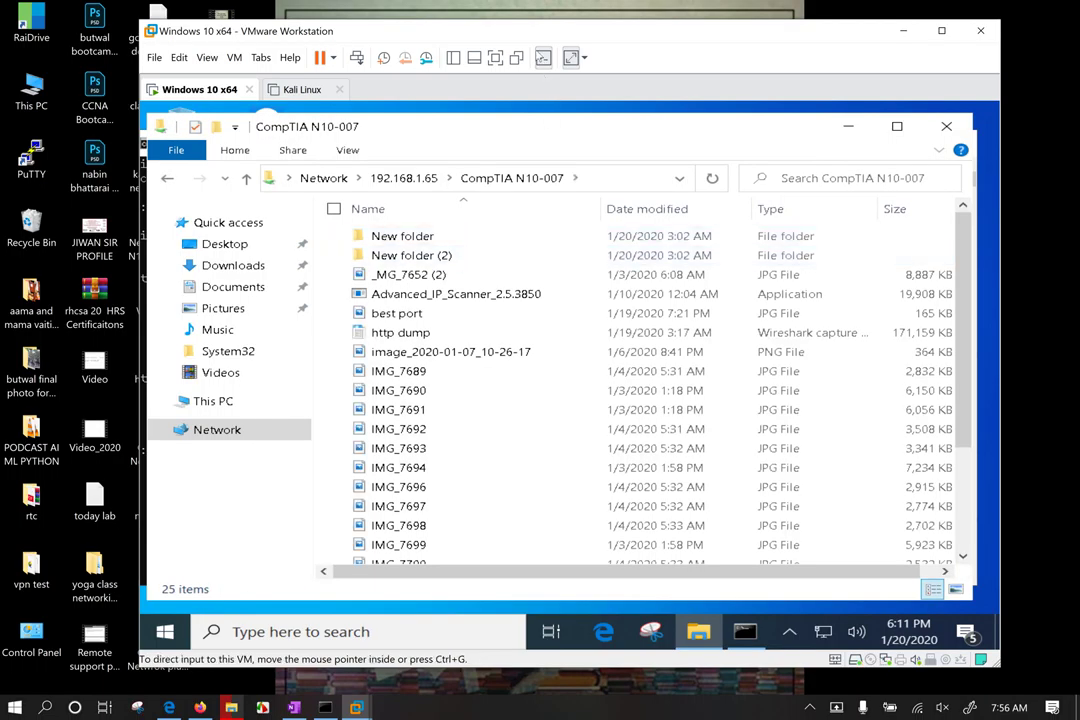
left_click_drag(537, 40, 712, 38)
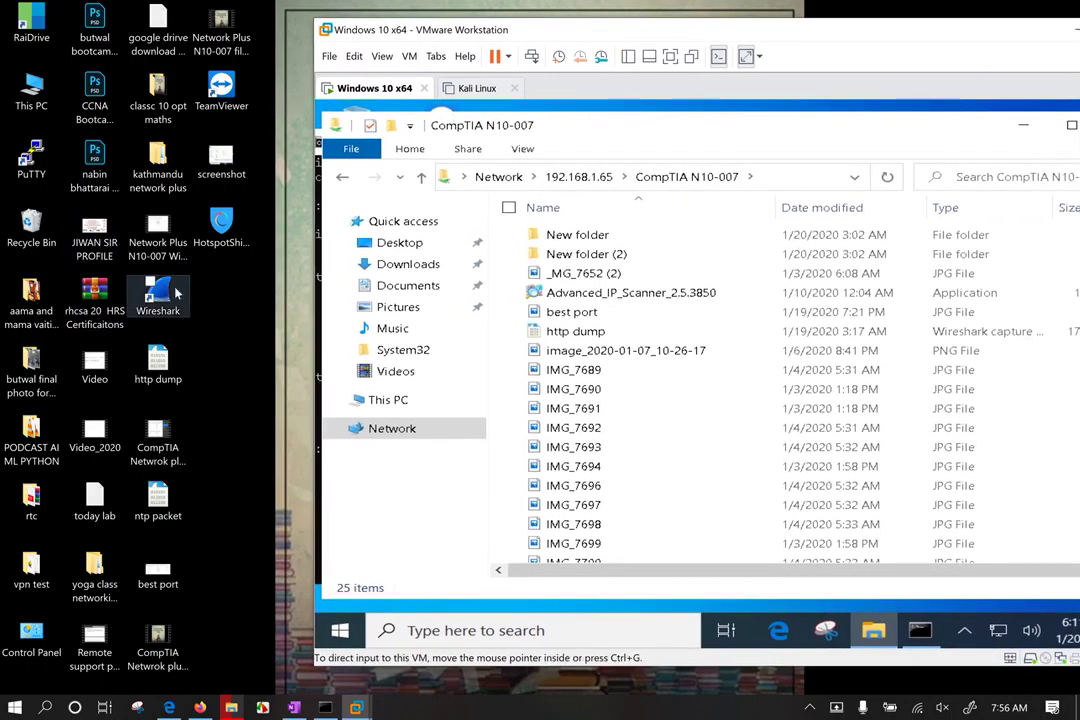
left_click(267, 487)
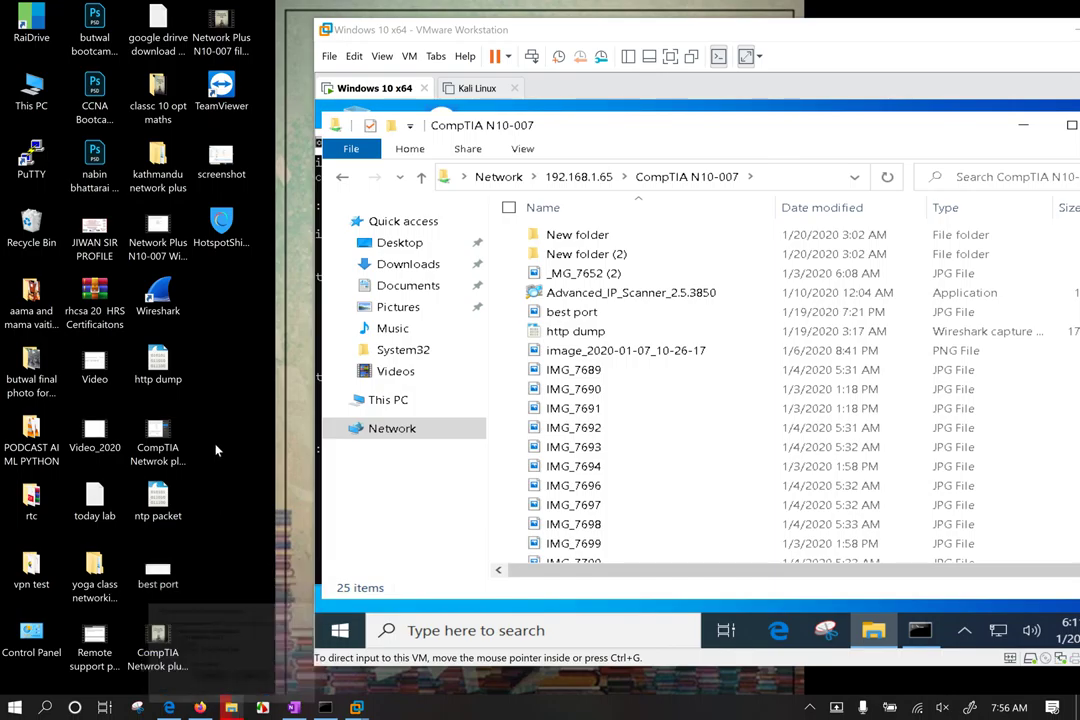
In the host's Downloads\Programs folder, select AnyDesk and TeamViewer_Setup and bring the VM's share window forward.
key("super+e")
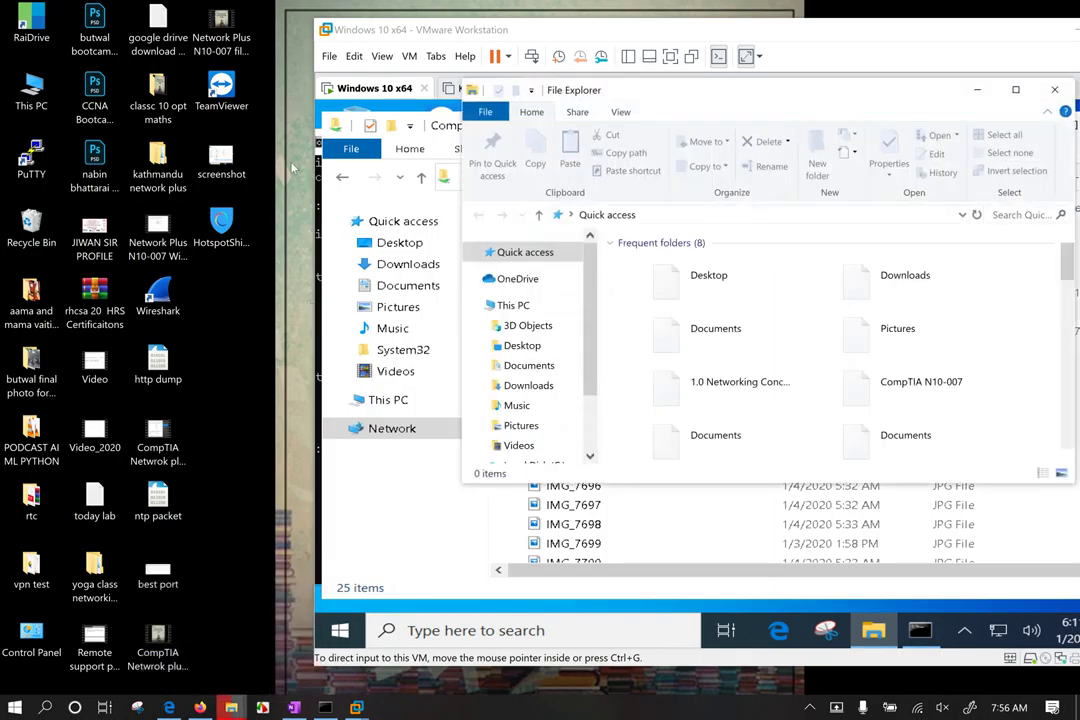
left_click_drag(821, 82, 406, 191)
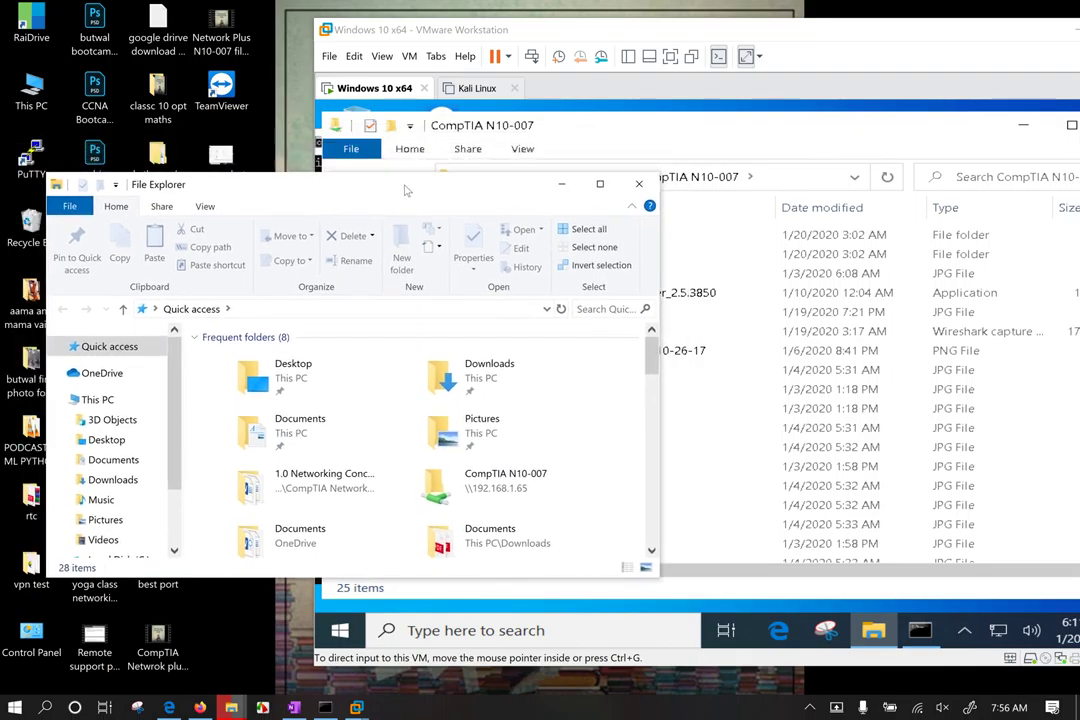
left_click(104, 480)
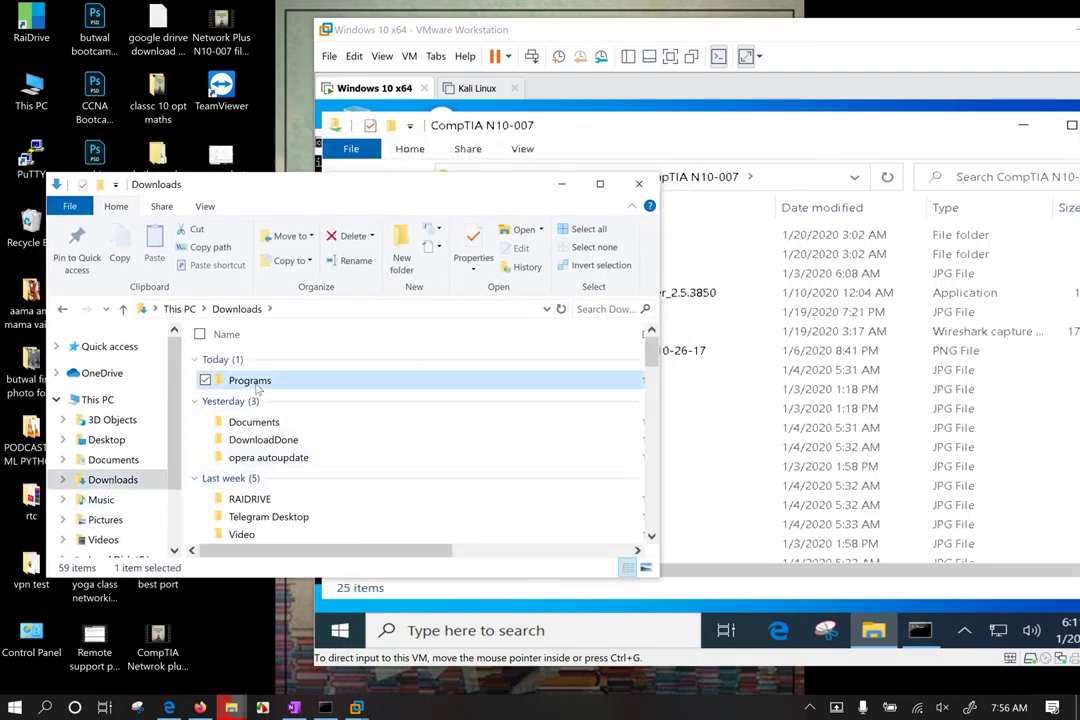
double_click(249, 380)
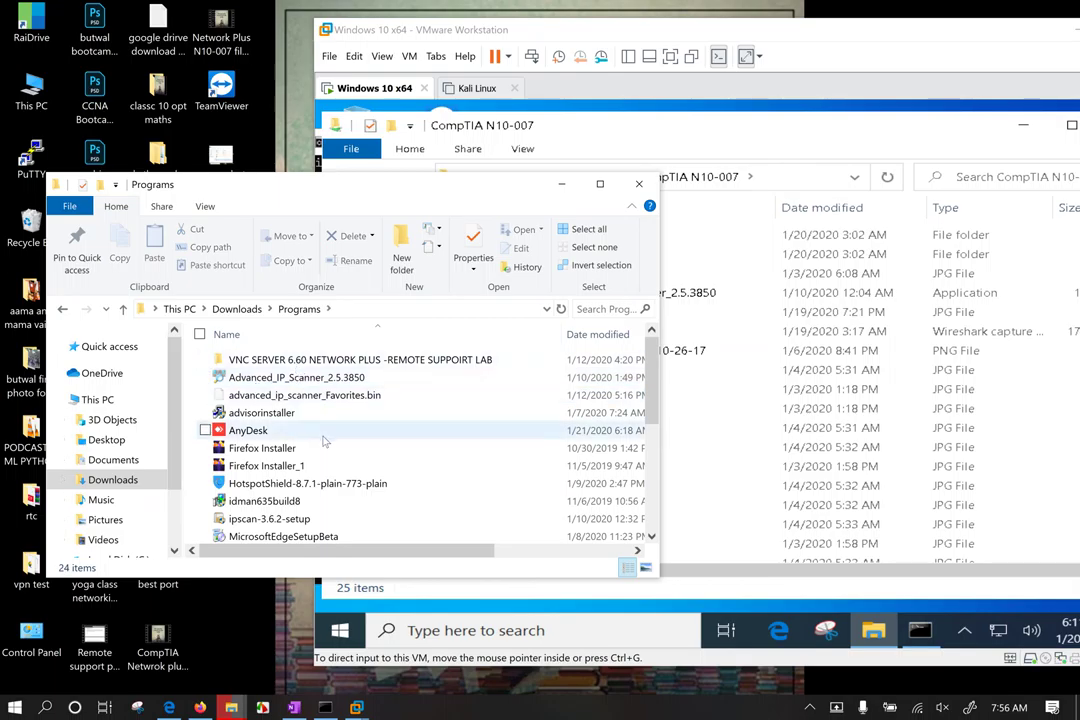
left_click(248, 430)
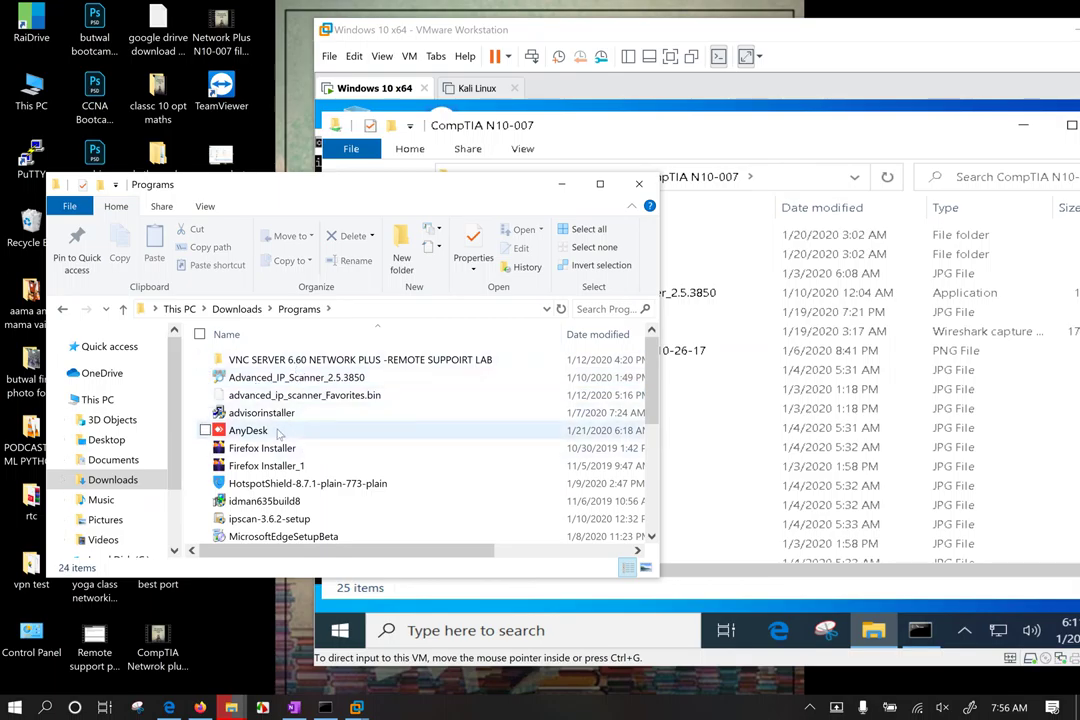
scroll(276, 500, "down", 2)
left_click(276, 512)
scroll(277, 511, "down", 2)
left_click(282, 466, "ctrl")
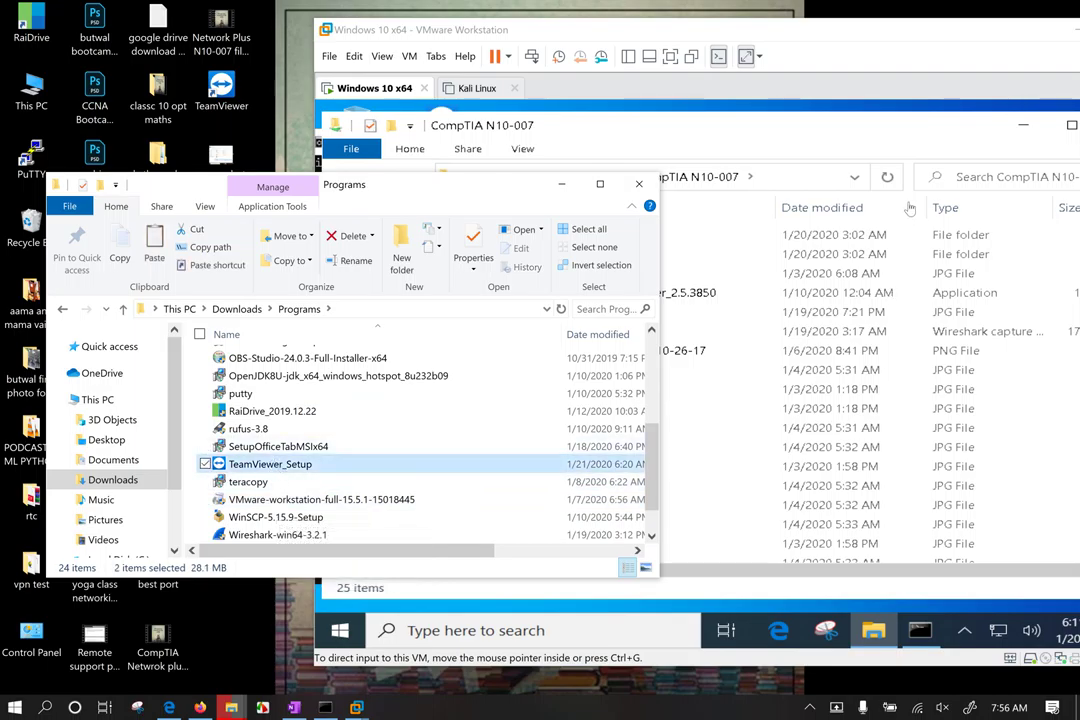
left_click(668, 472)
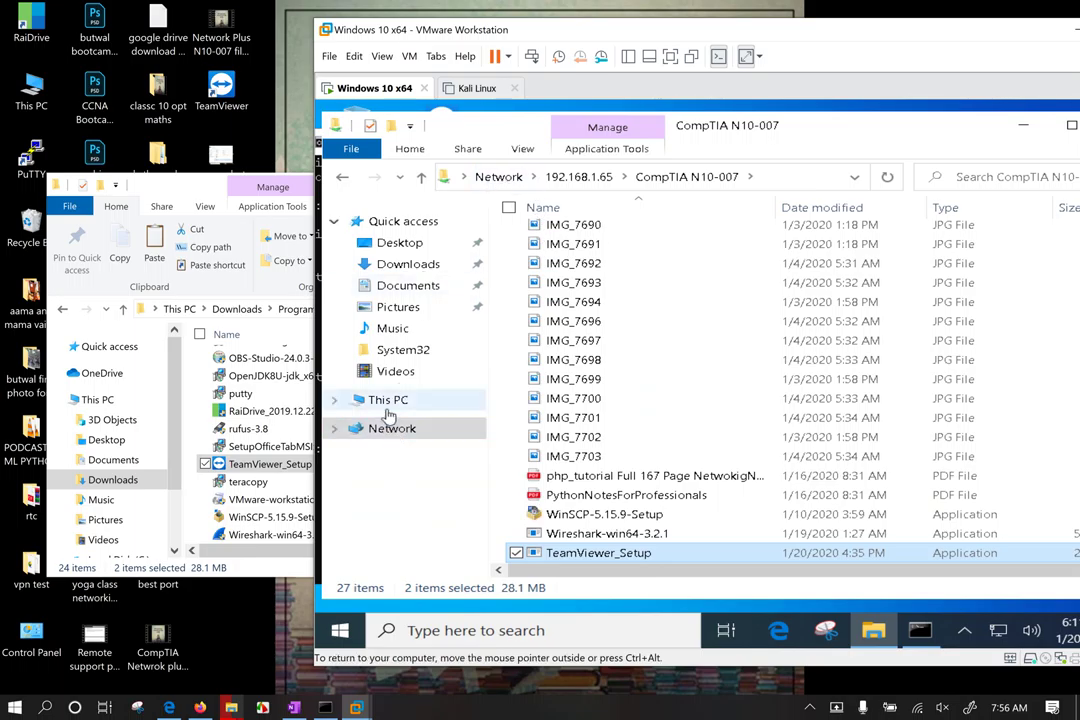
Open the properties of the CompTIA N10-007 folder on the VM's Local Disk (C:).
left_click(389, 402)
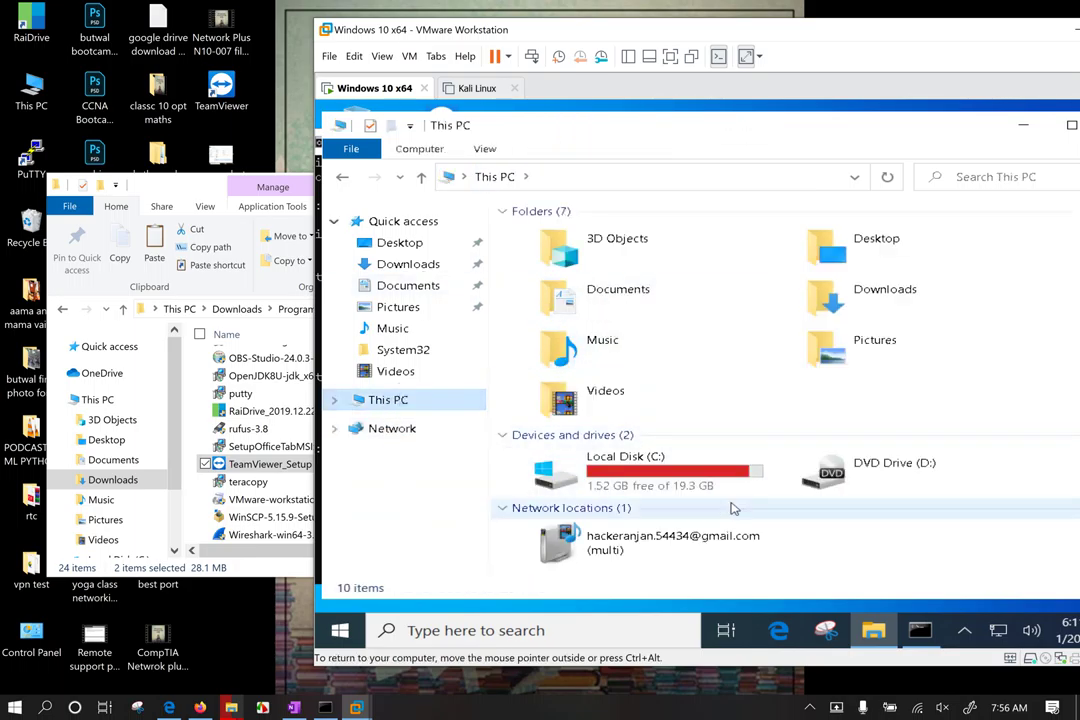
double_click(710, 488)
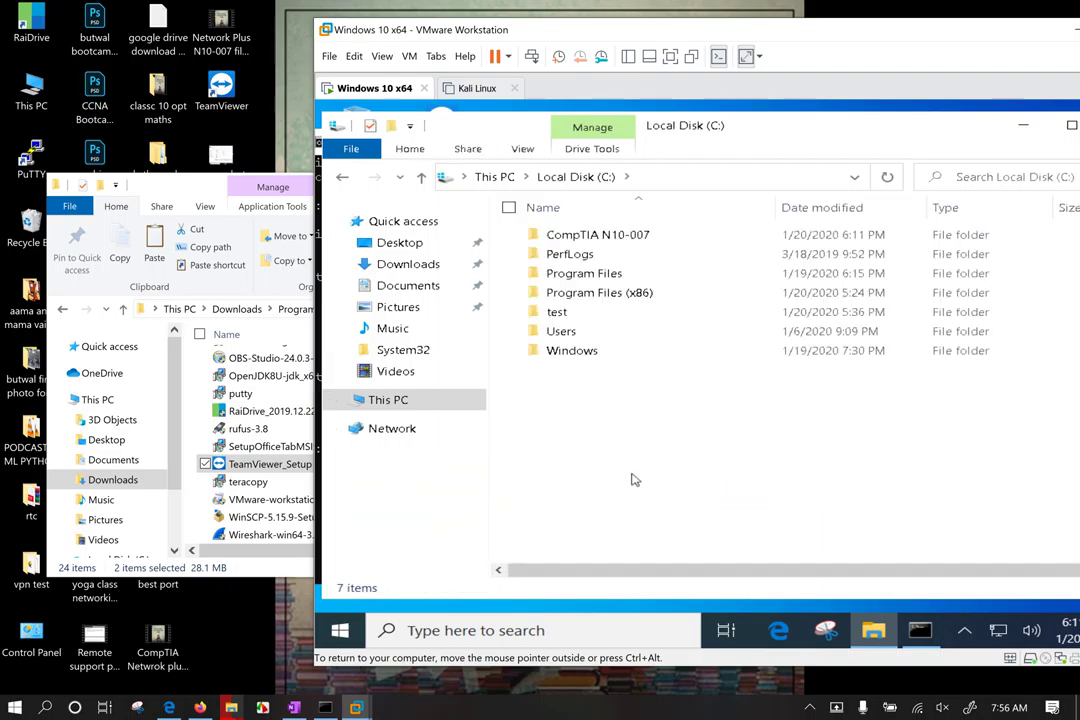
double_click(631, 236)
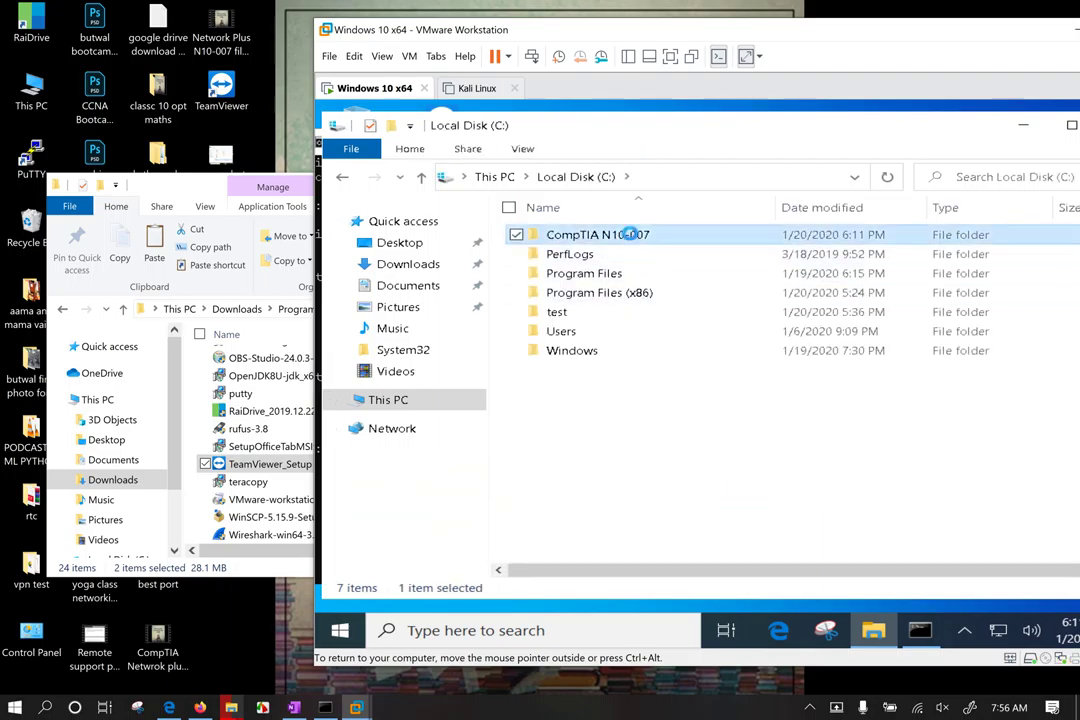
right_click(631, 236)
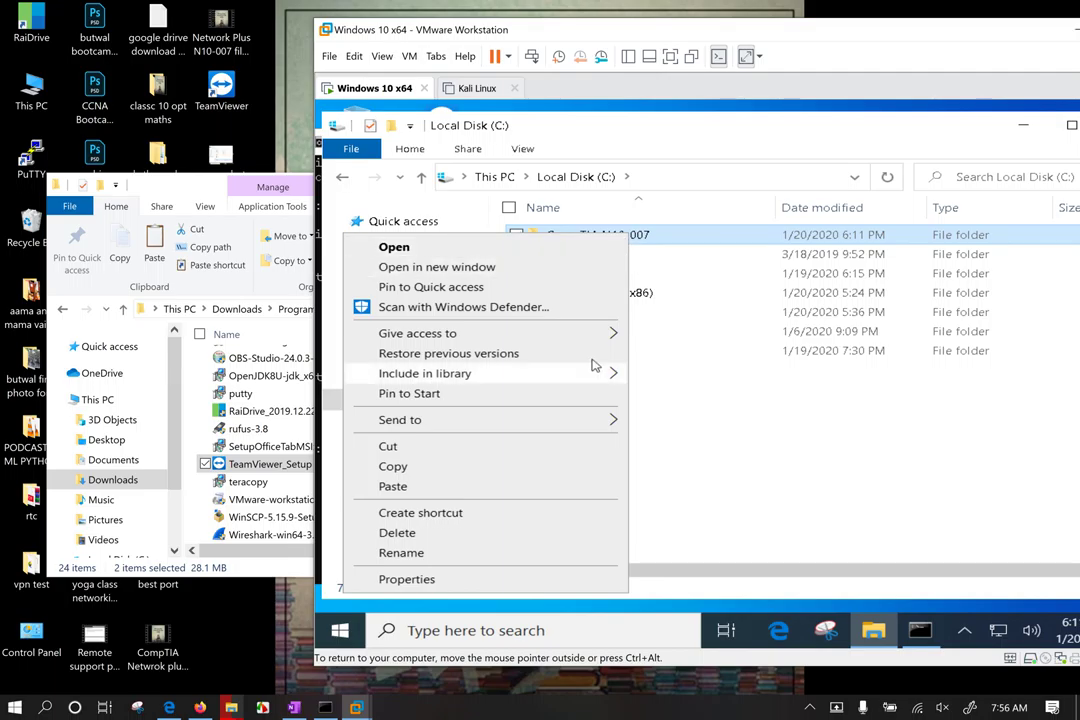
left_click(463, 578)
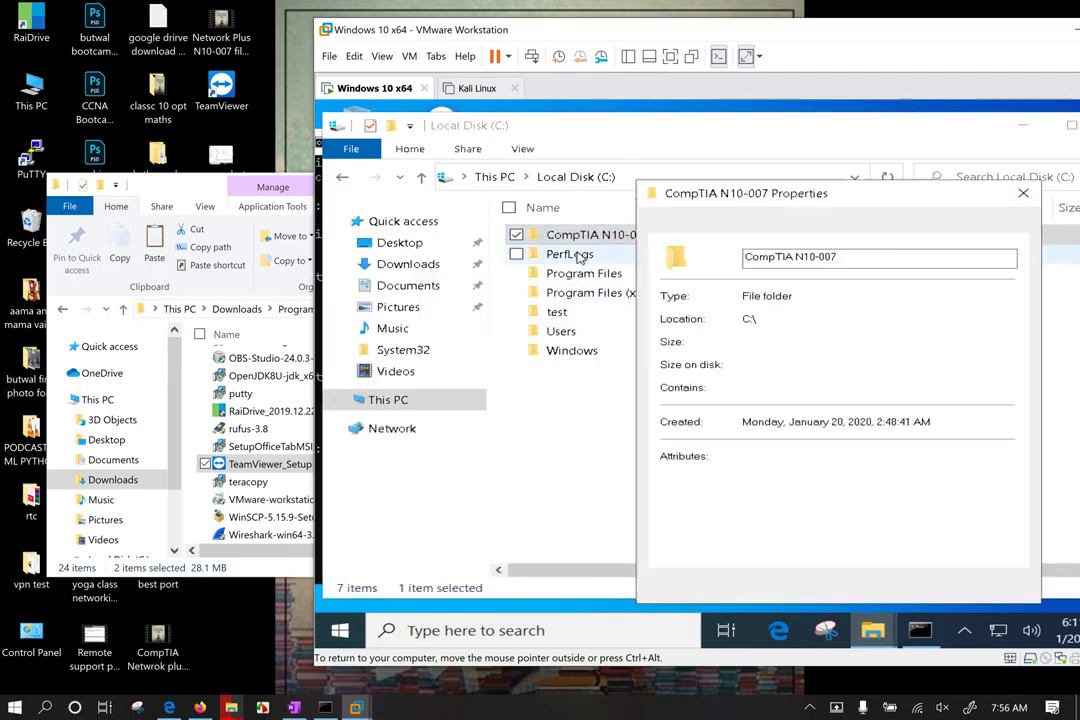
Confirm Everyone has Full Control, Change and Read share permissions, then close the folder properties.
left_click(728, 224)
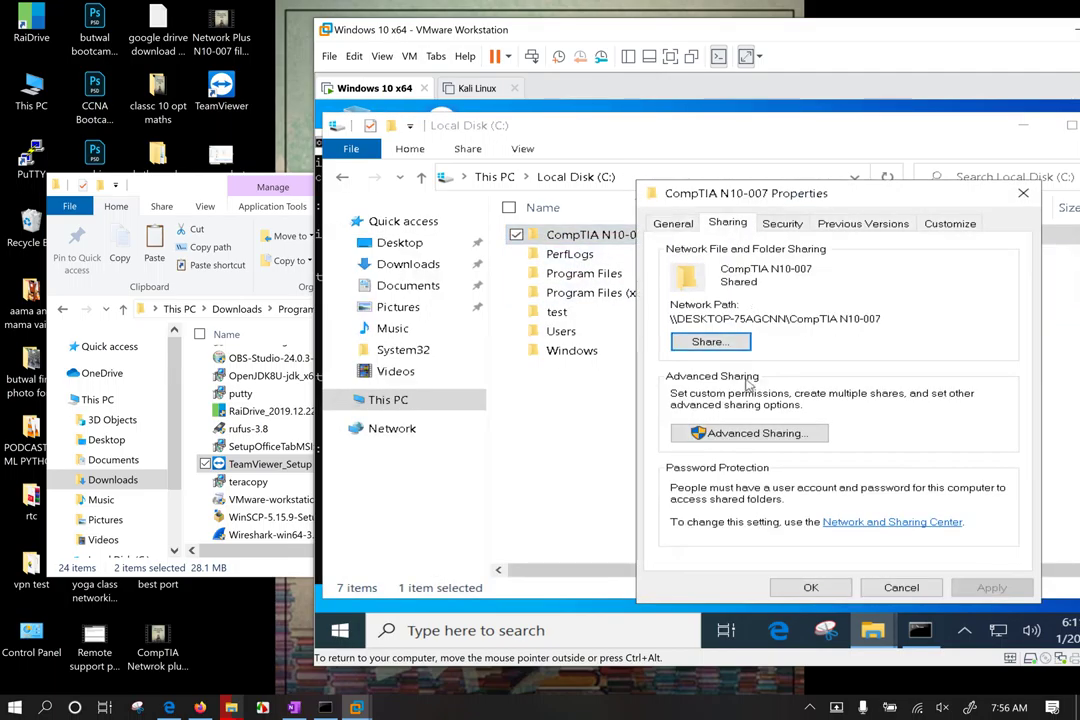
left_click(745, 435)
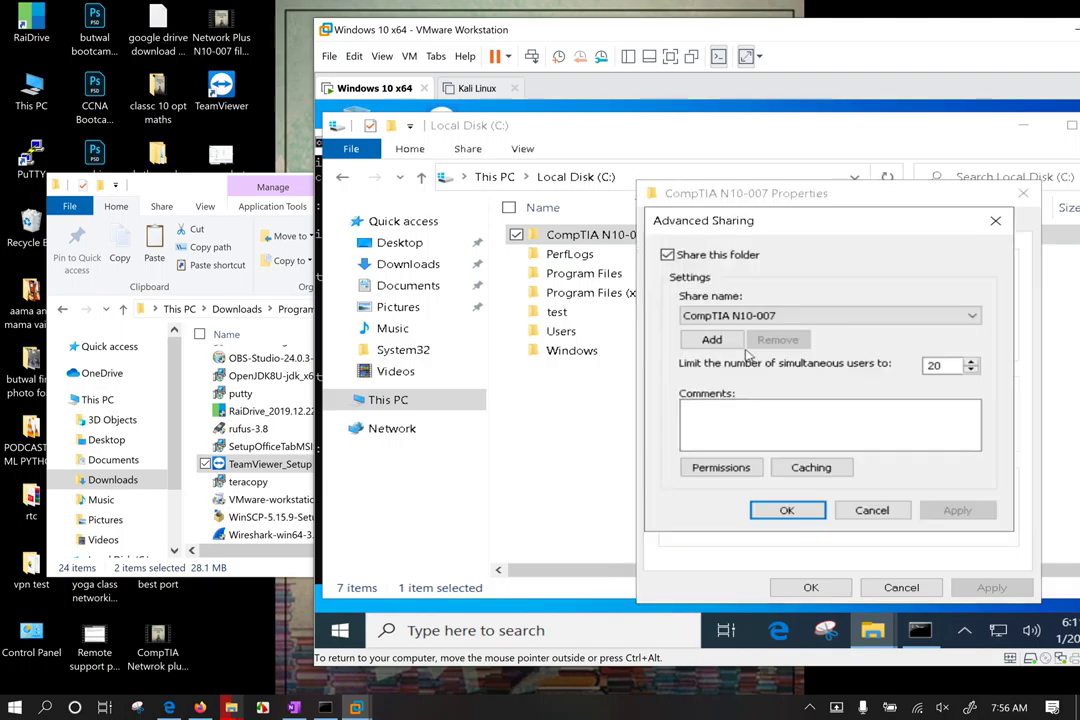
left_click(721, 467)
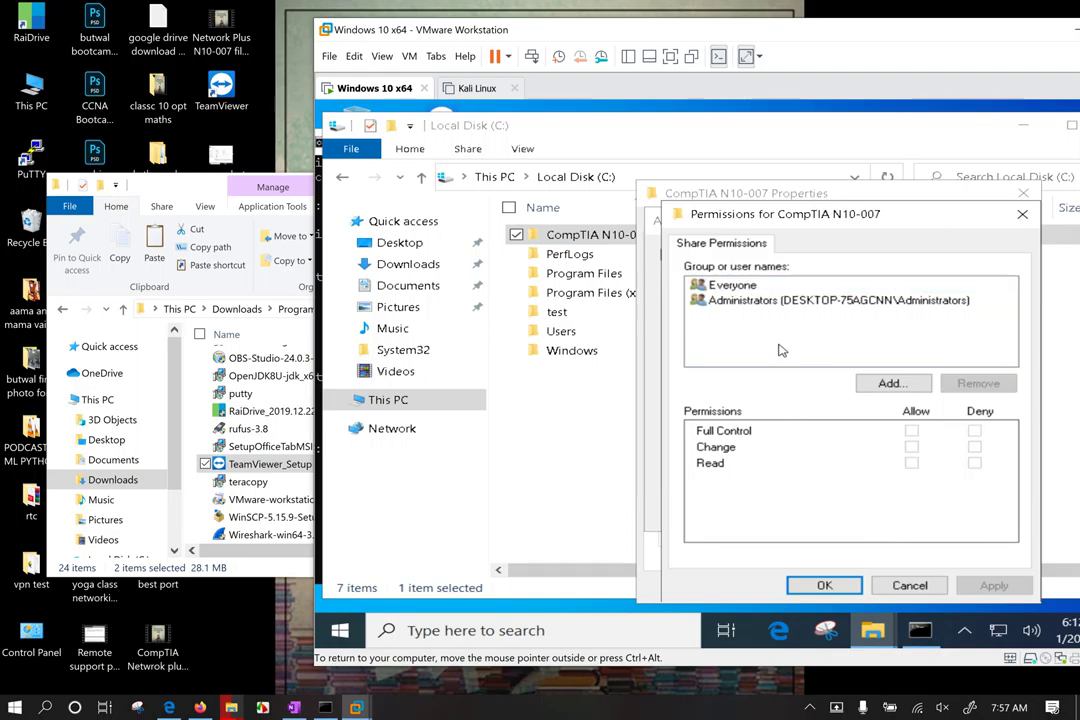
left_click(780, 302)
left_click(735, 285)
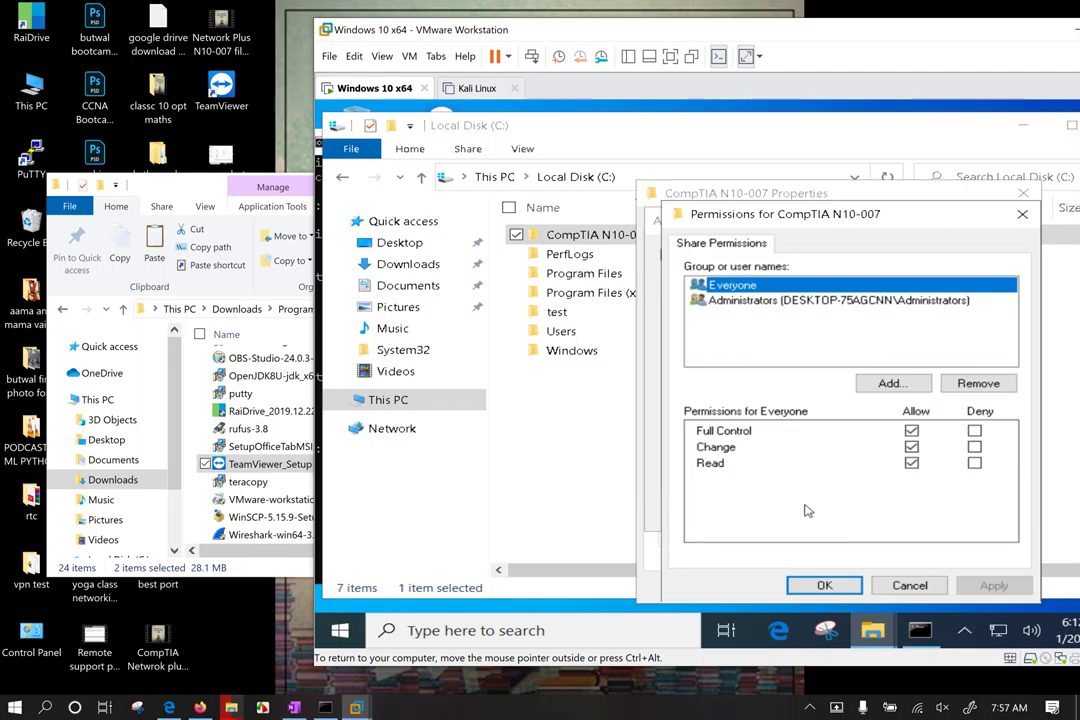
left_click(824, 585)
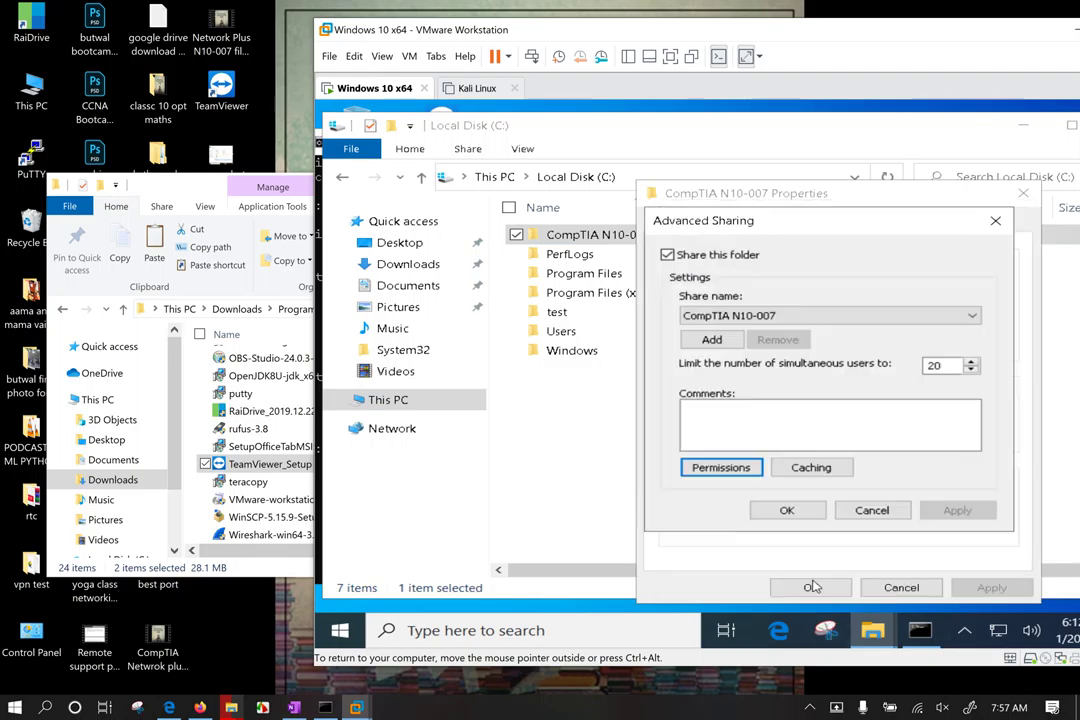
left_click(805, 515)
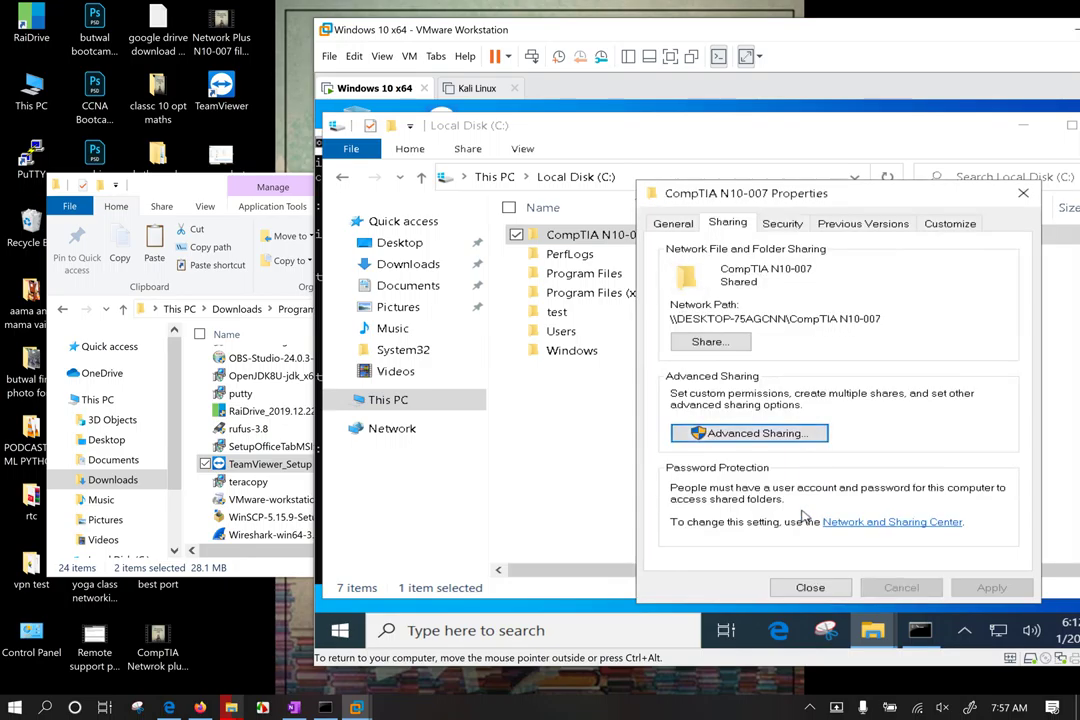
left_click(808, 587)
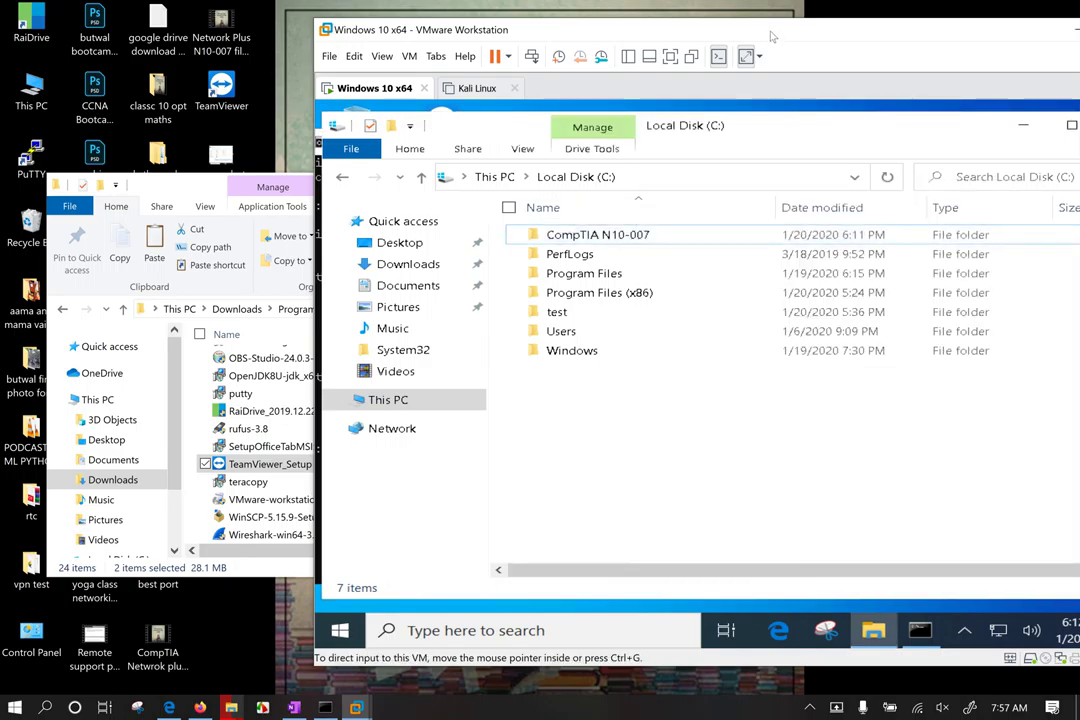
Shift the VM window left, narrow its navigation pane, and close the host's Downloads window.
left_click_drag(771, 38, 796, 43)
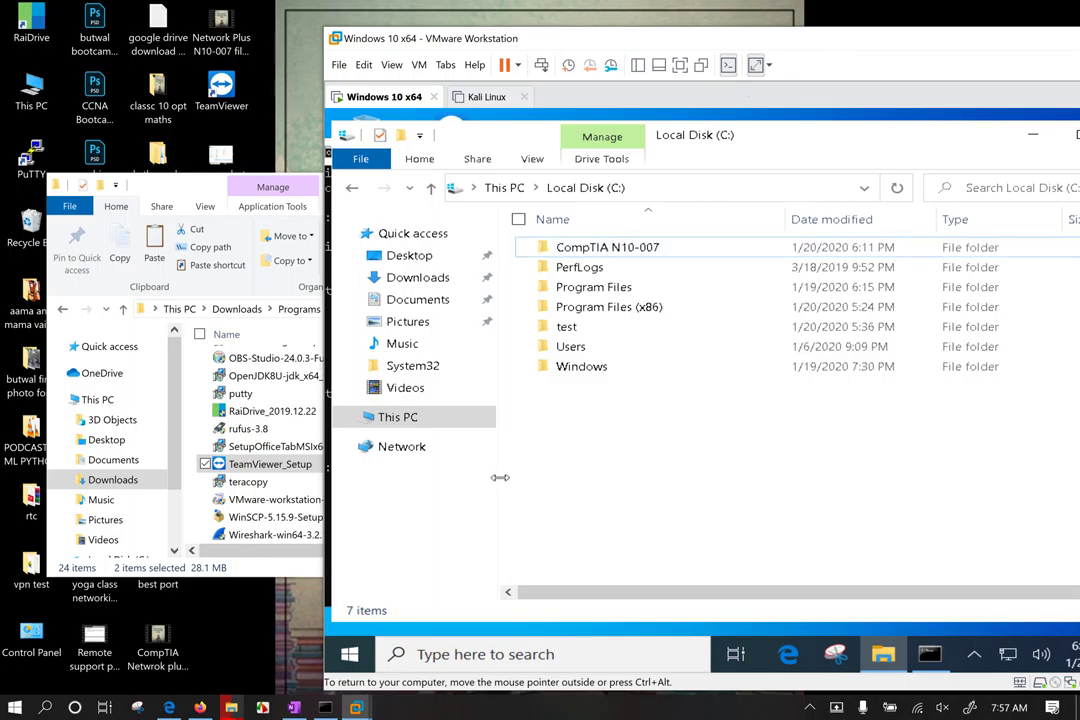
left_click_drag(497, 477, 438, 486)
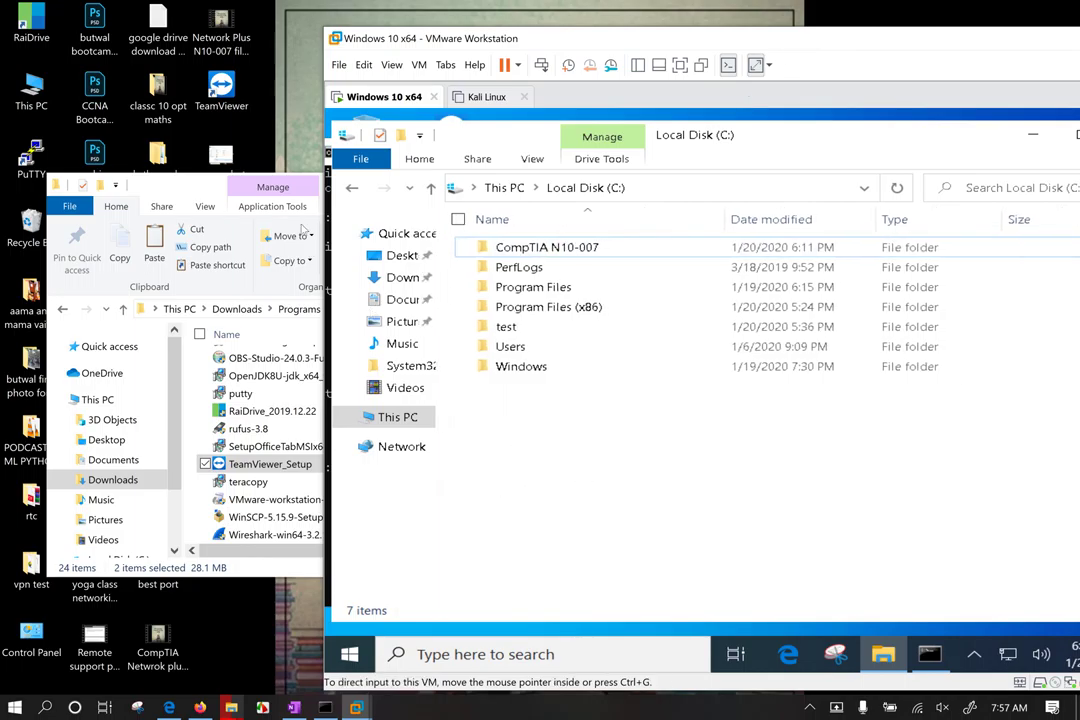
left_click(255, 190)
left_click(638, 183)
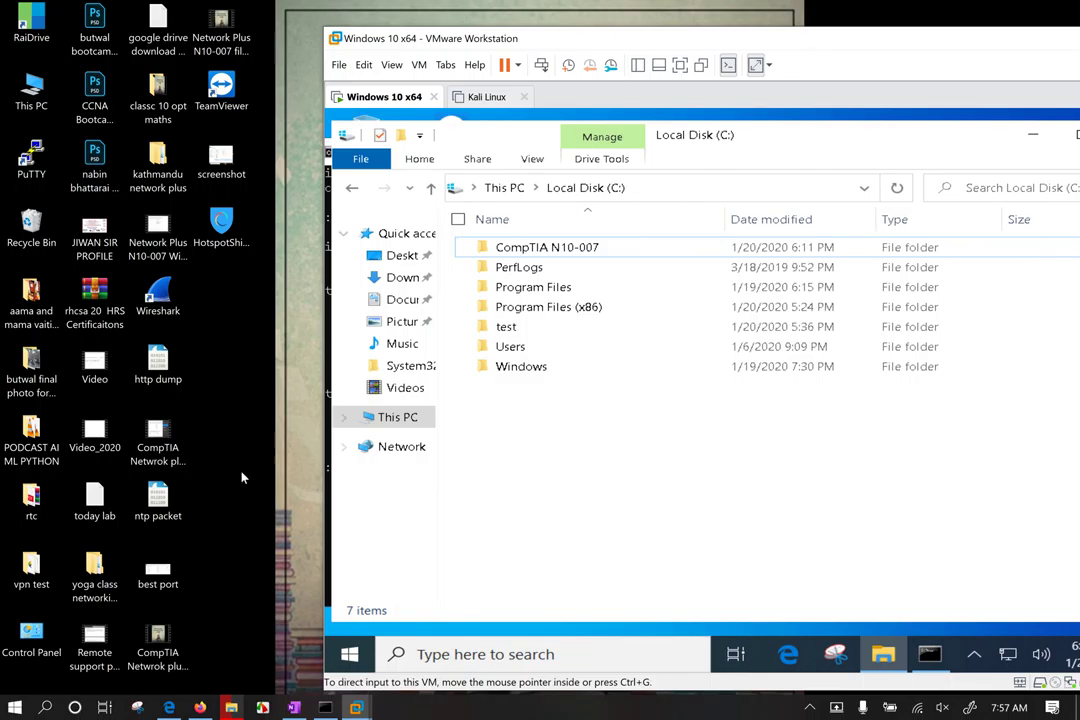
Bring up the Run prompt holding \\192.168.1.65 and highlight the backslashes before the IP.
key("super+r")
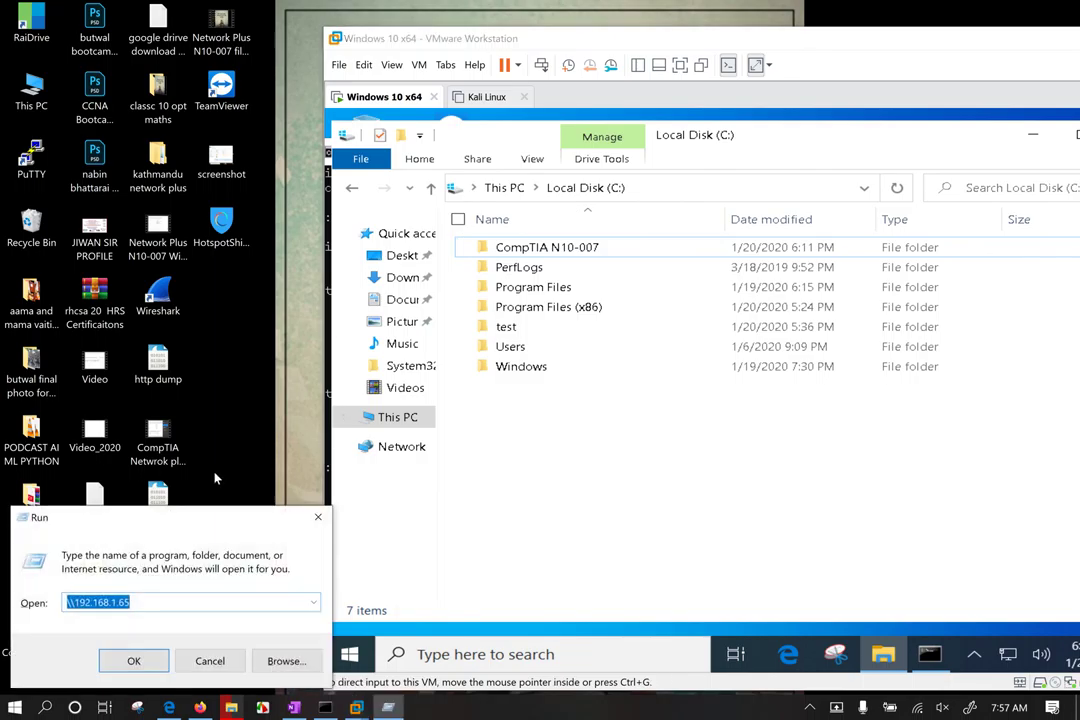
left_click(146, 609)
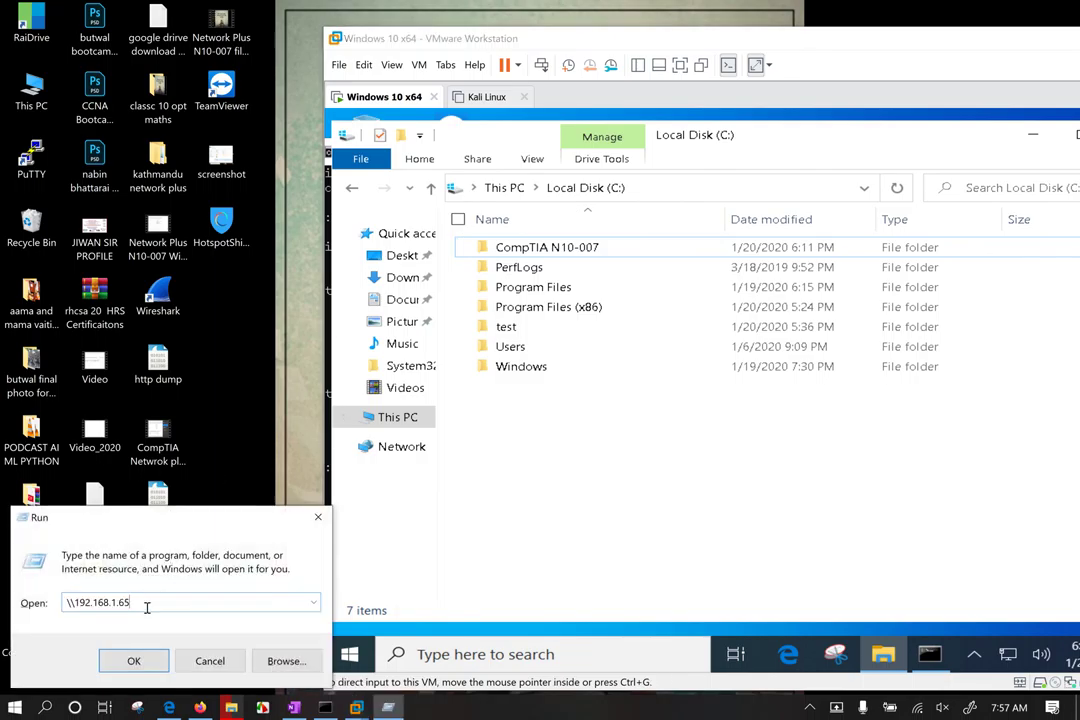
left_click_drag(150, 603, 40, 600)
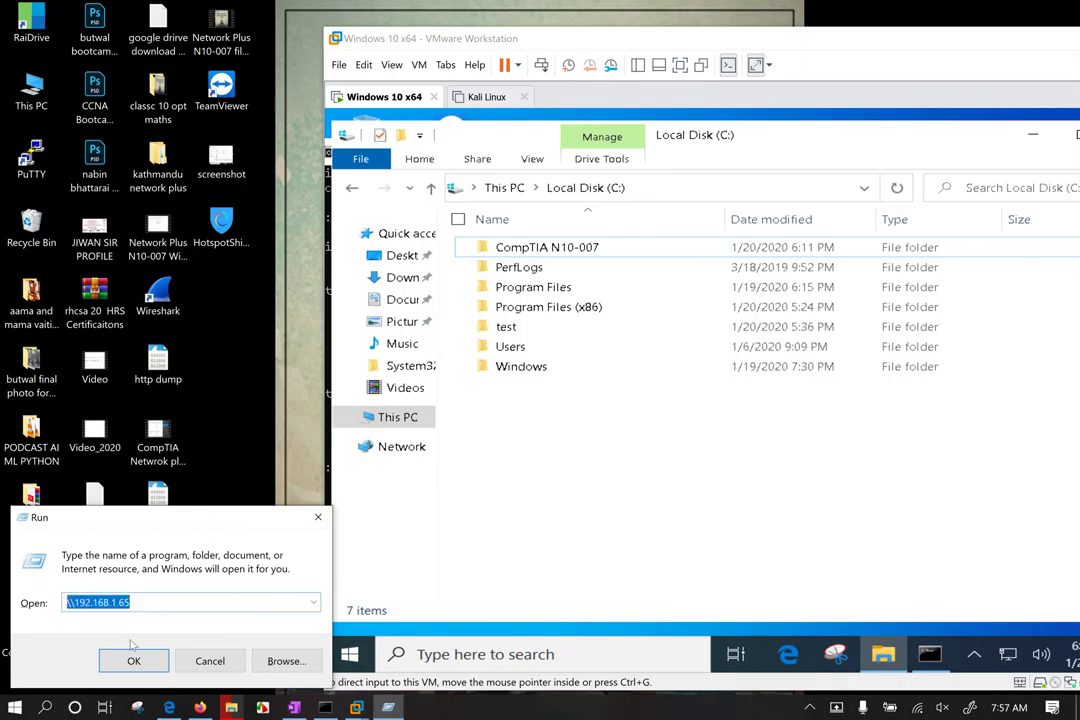
left_click(178, 600)
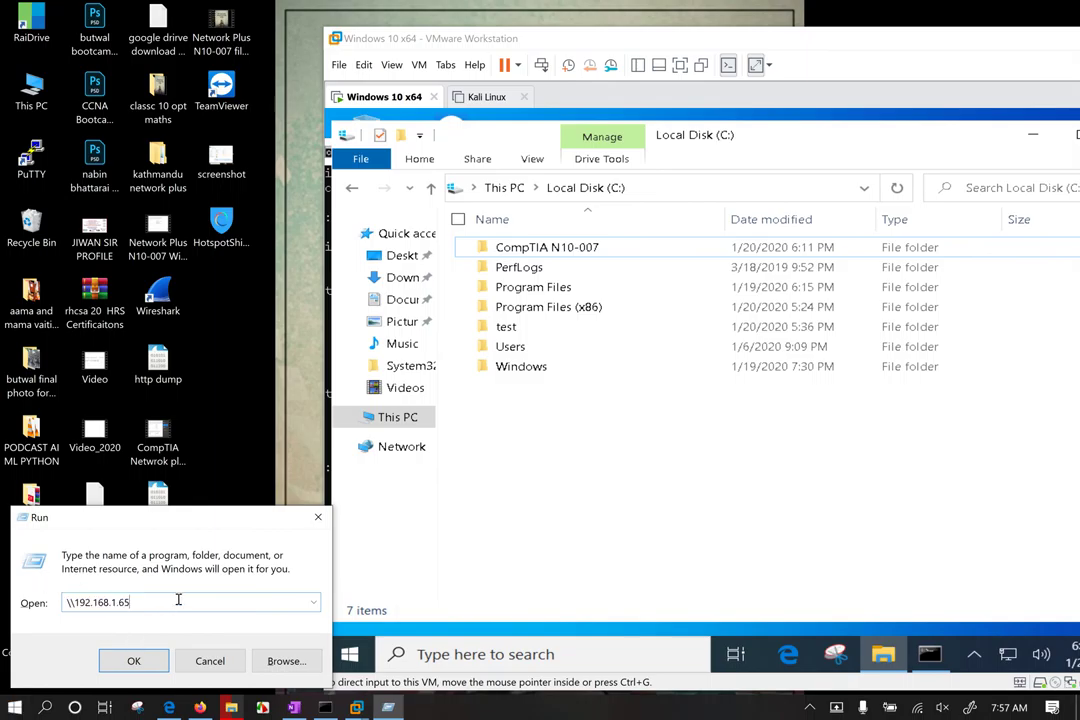
left_click_drag(78, 603, 38, 600)
Open the VM's CompTIA N10-007 folder showing its 27 items, then return to the Run prompt.
double_click(637, 250)
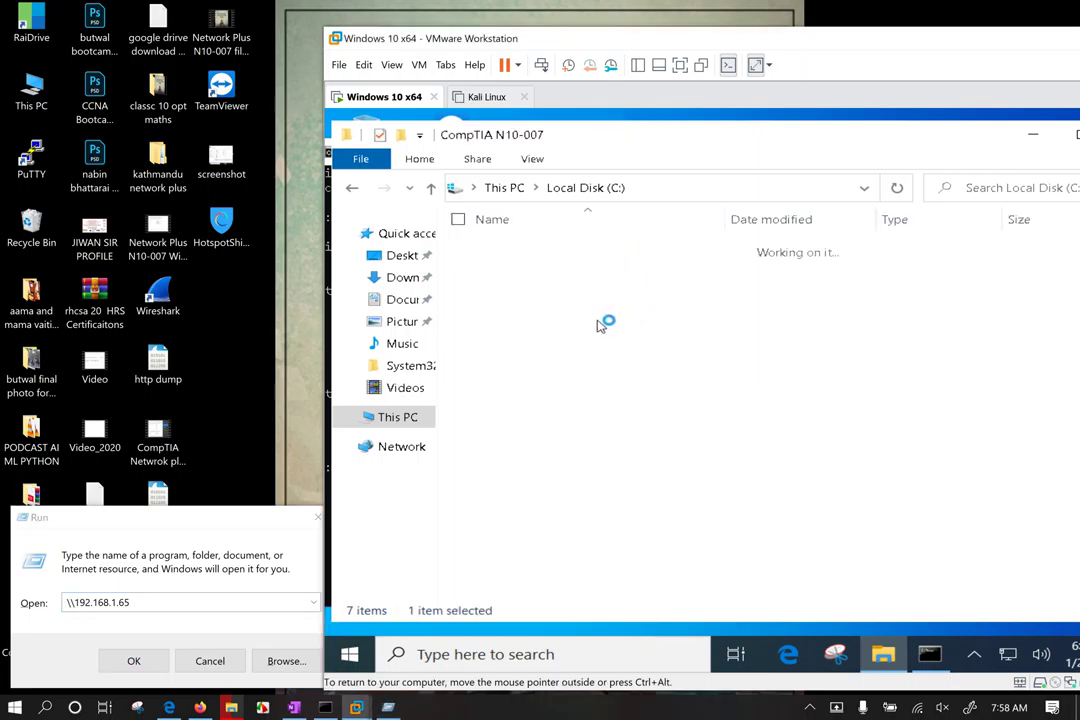
scroll(600, 360, "down", 3)
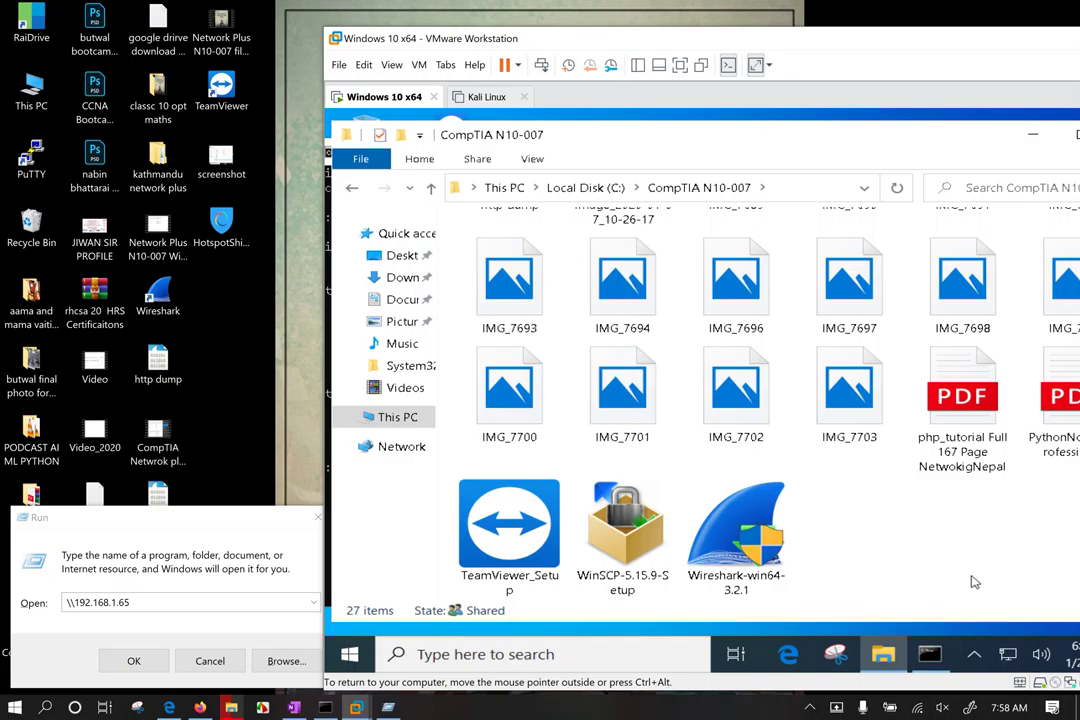
left_click(158, 555)
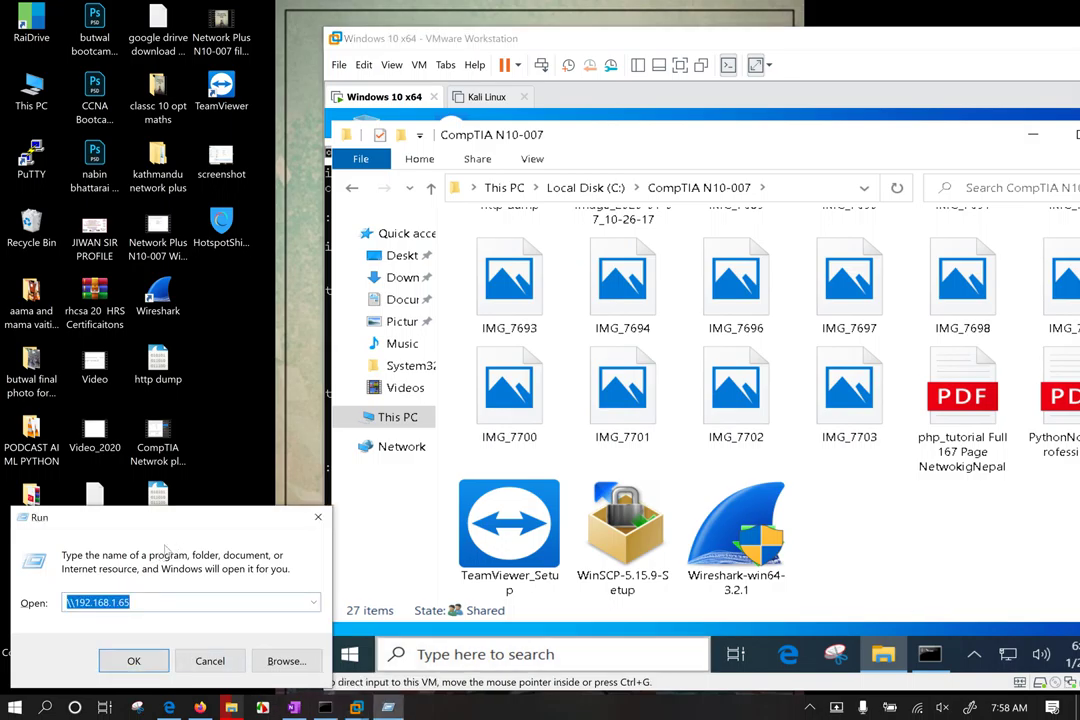
left_click(163, 601)
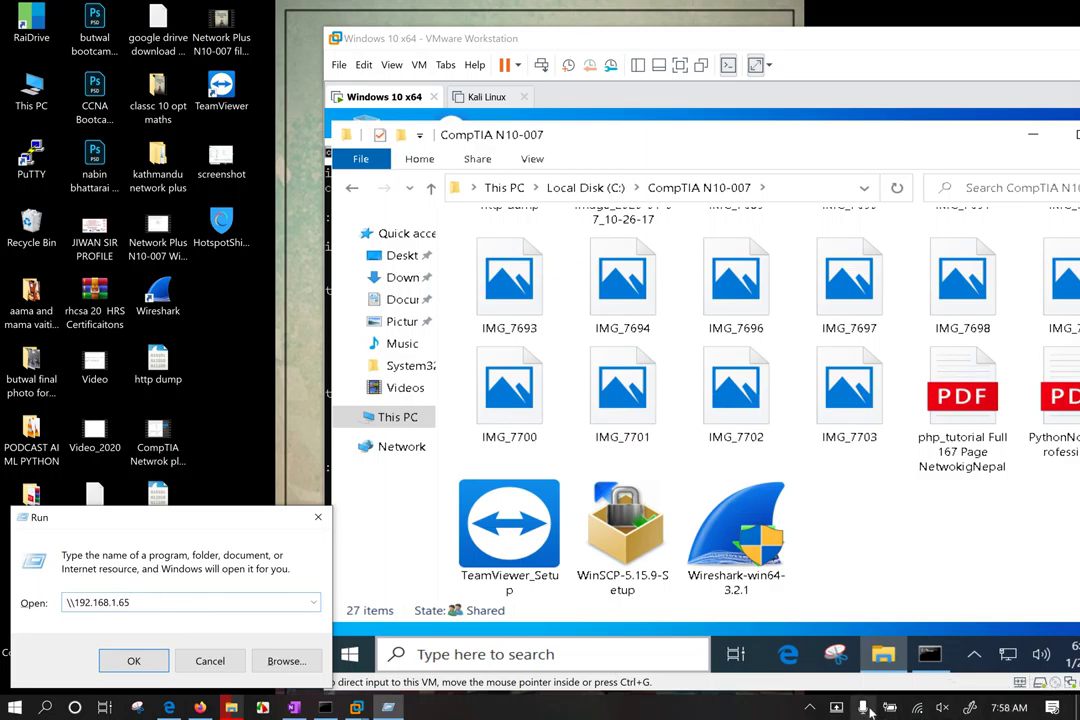
left_click(970, 708)
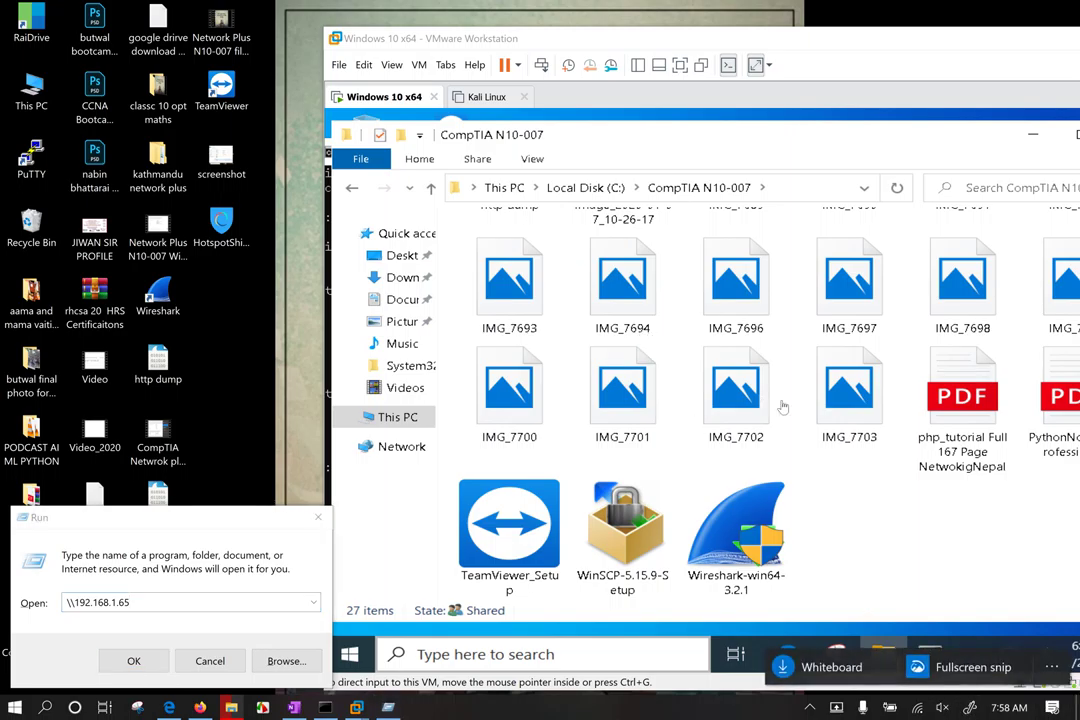
Take a fullscreen snip and zoom into the capture in Snip & Sketch.
left_click(828, 667)
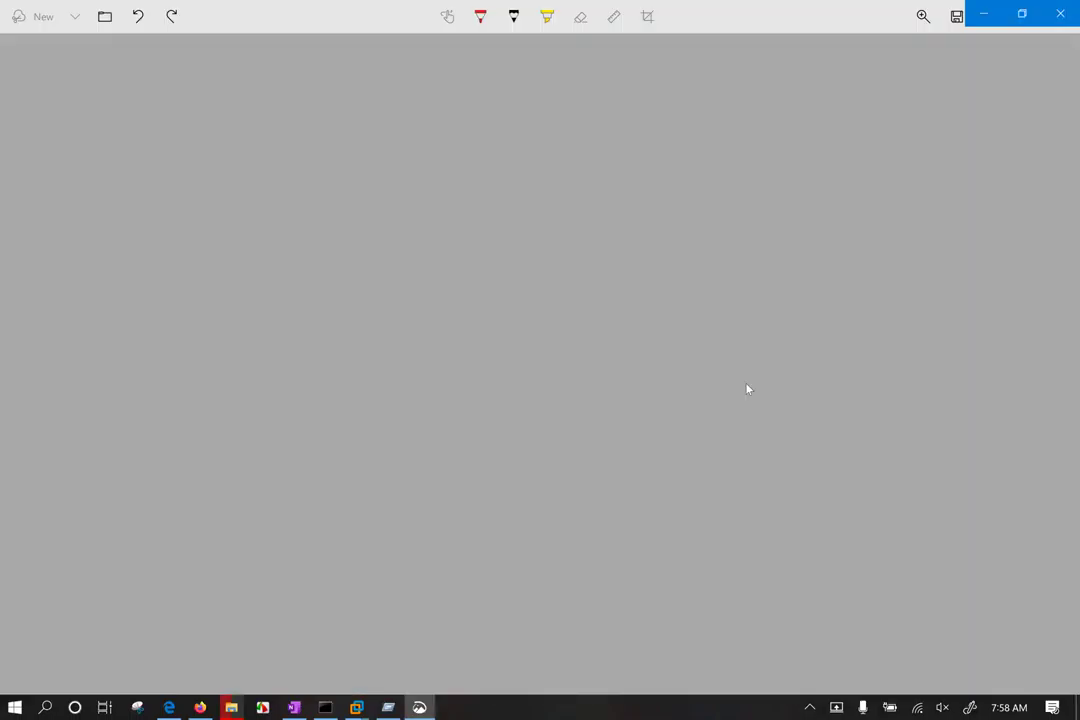
scroll(752, 391, "up", 5)
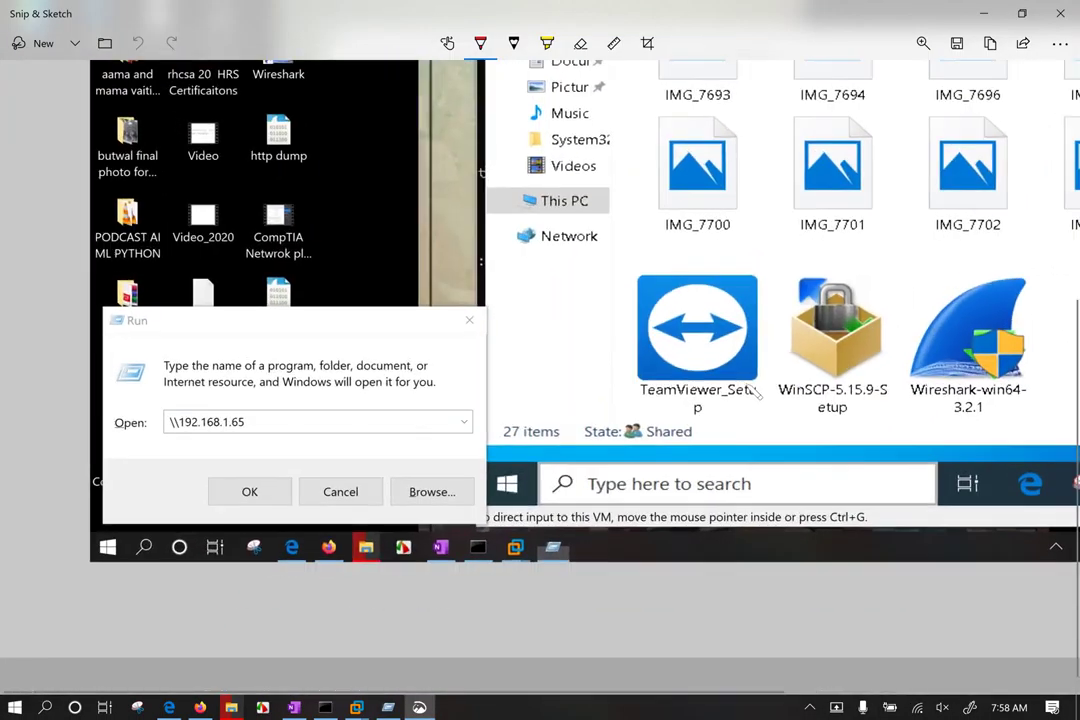
scroll(754, 389, "up", 3)
scroll(754, 389, "down", 3)
scroll(754, 389, "up", 1)
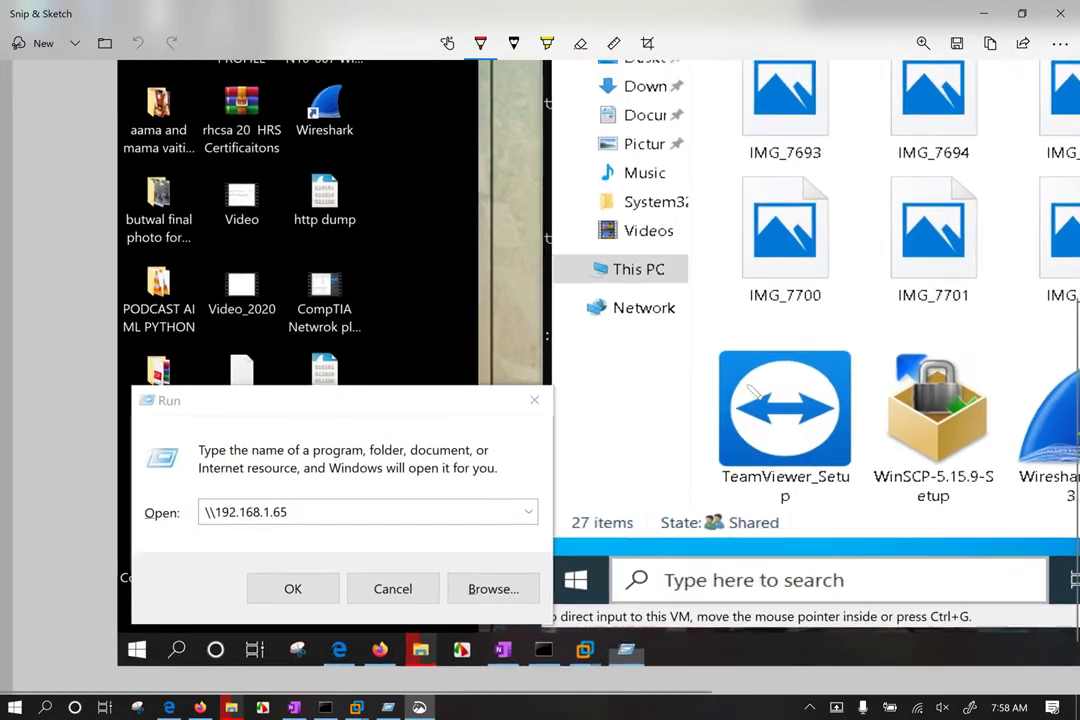
scroll(754, 391, "right", 1)
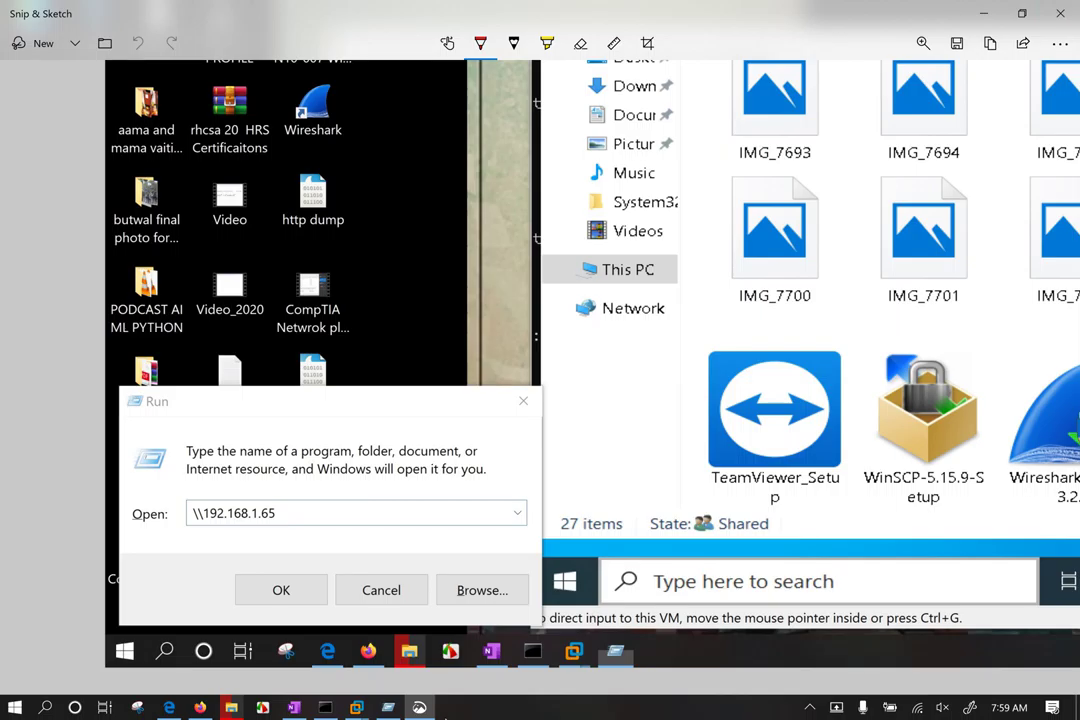
Bring the VM to the front and move the ipconfig window aside to reveal its desktop.
mouse_move(356, 707)
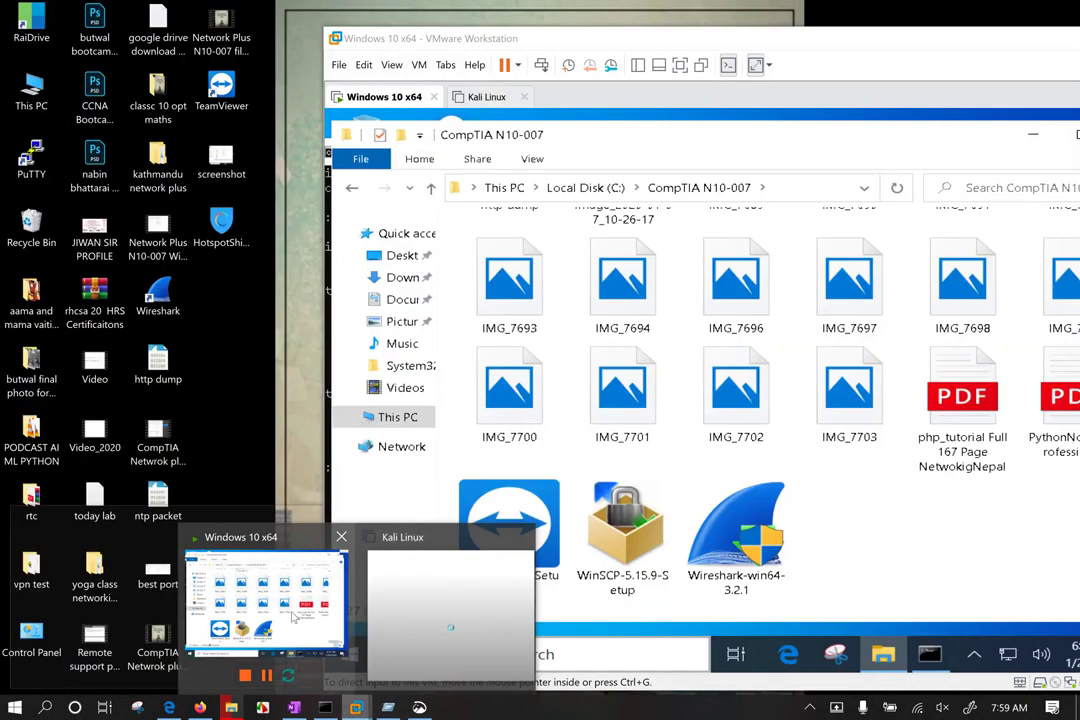
left_click(295, 617)
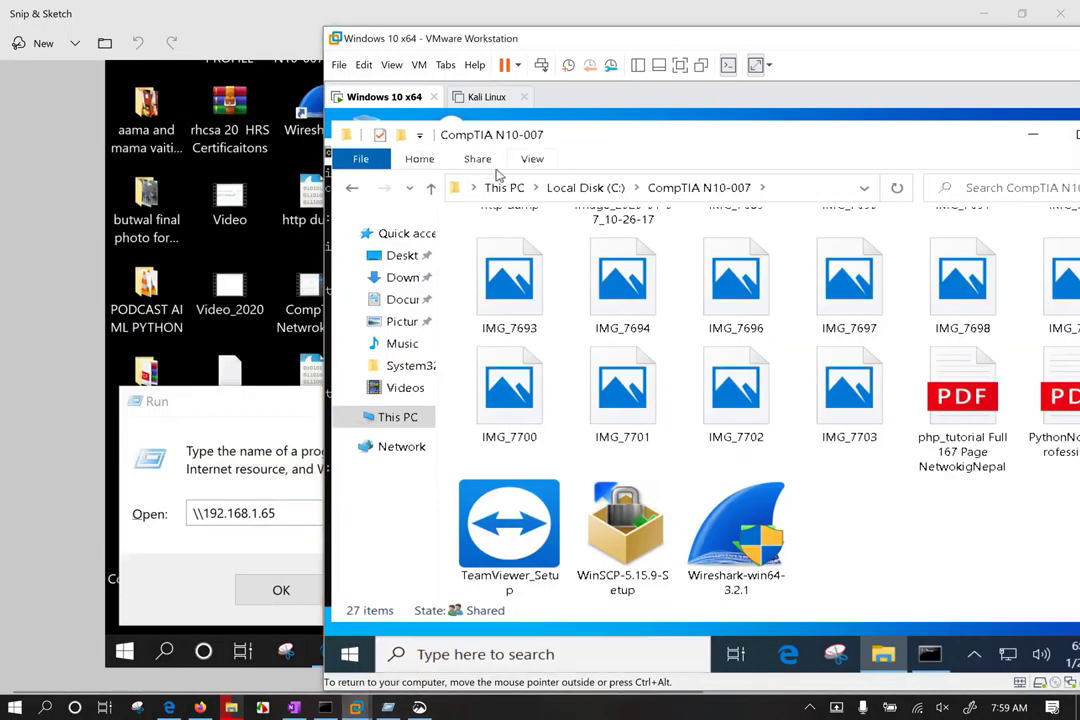
left_click(1033, 134)
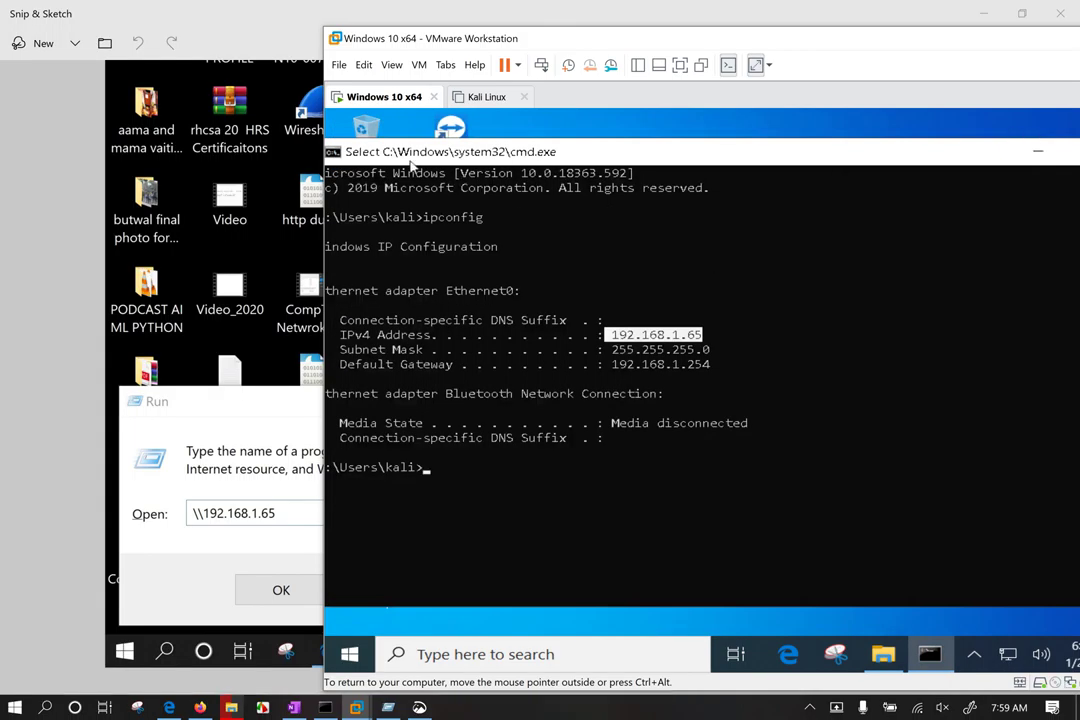
left_click(403, 126)
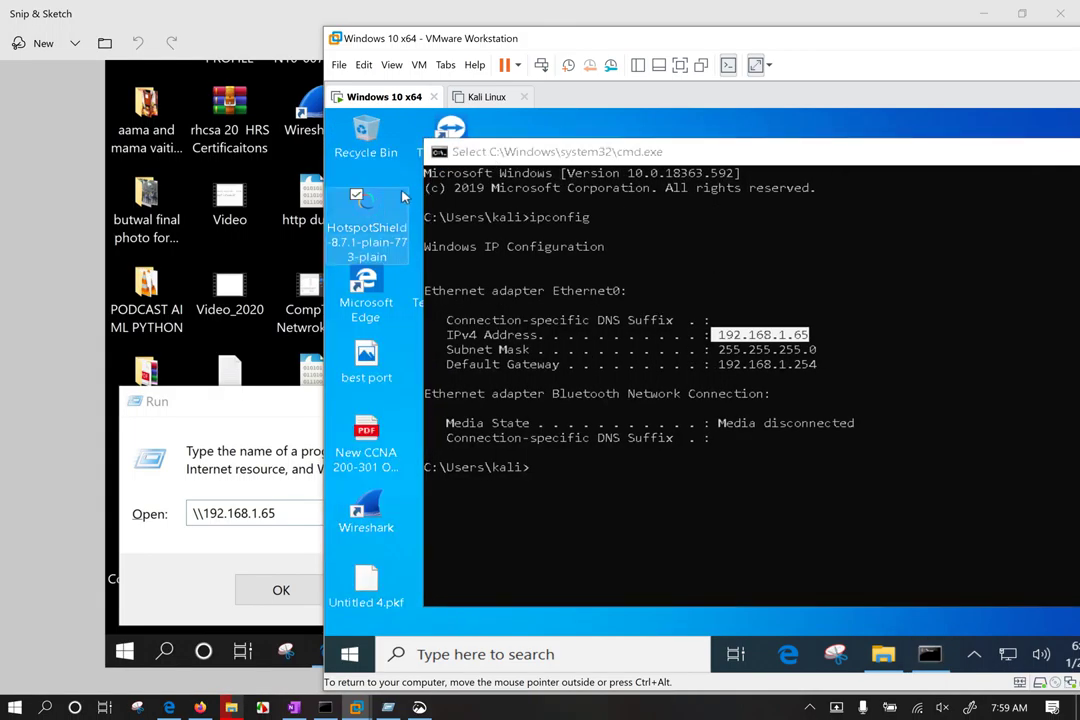
key("super+r")
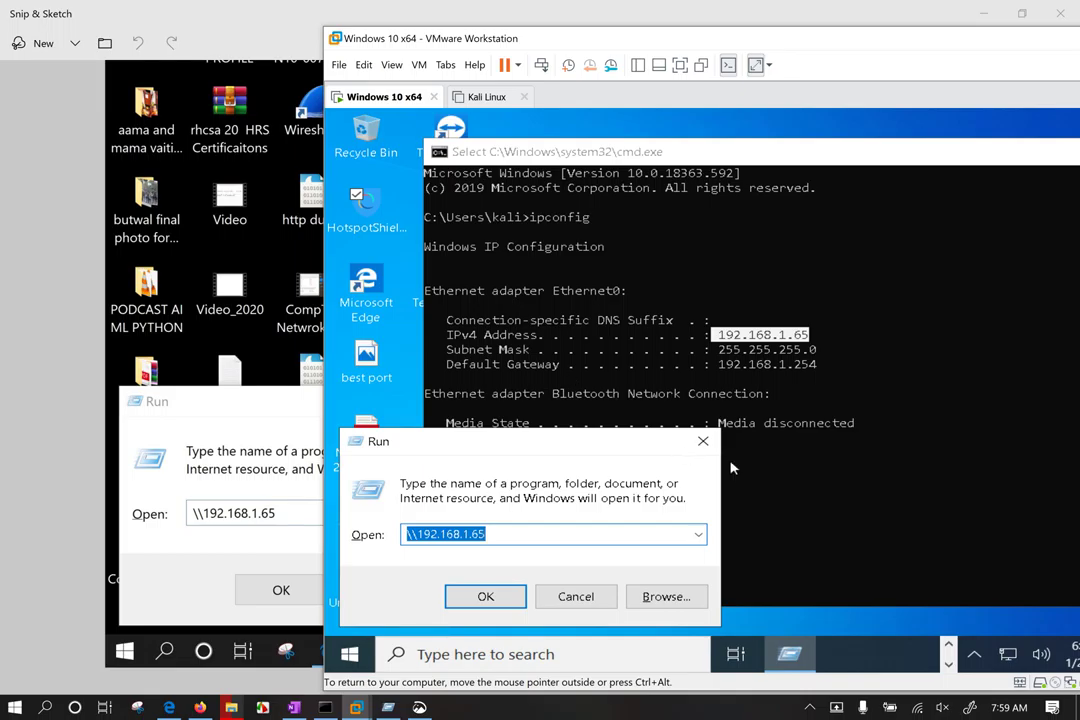
left_click(704, 450)
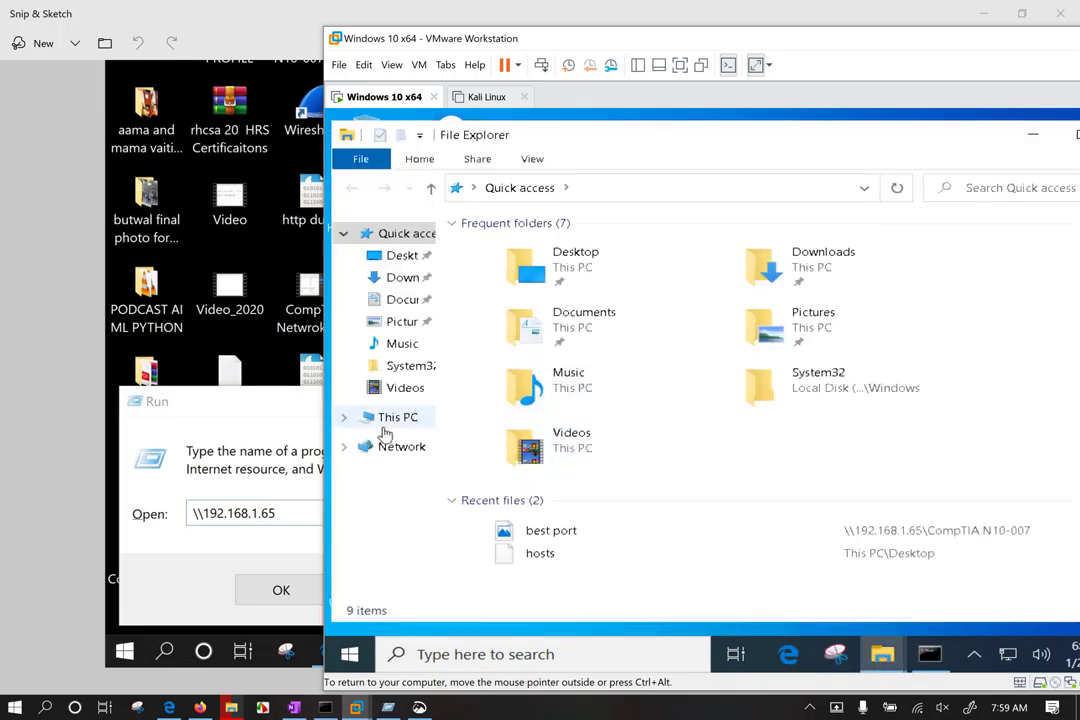
Open Computer Management from This PC and list the local user accounts.
right_click(387, 428)
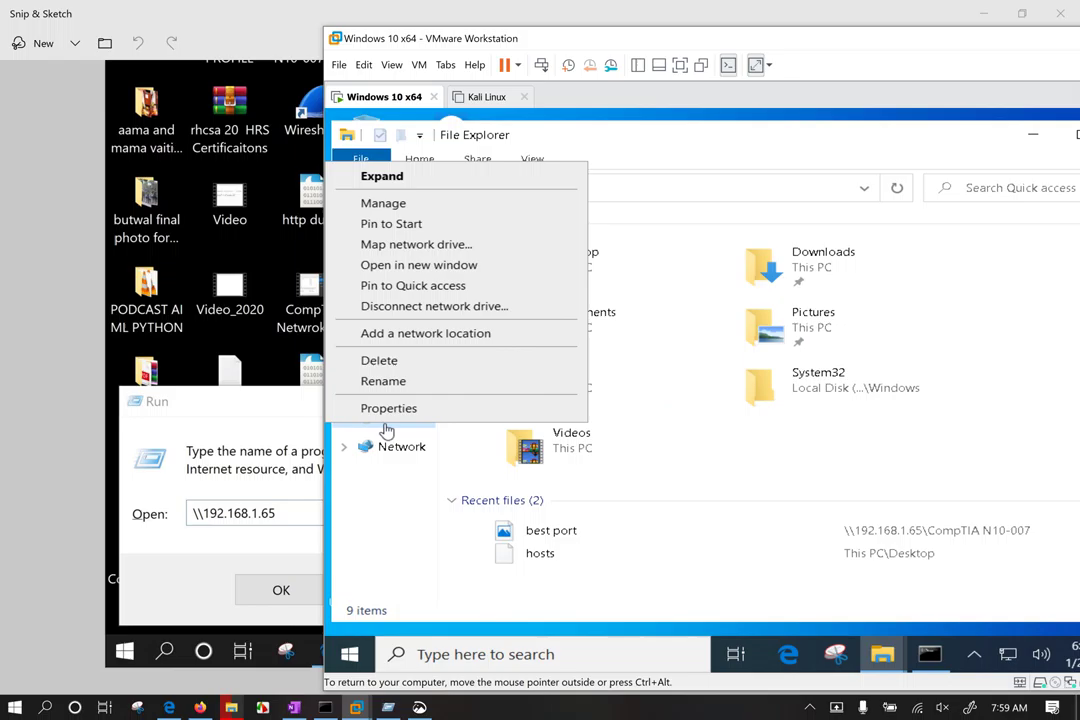
left_click(413, 205)
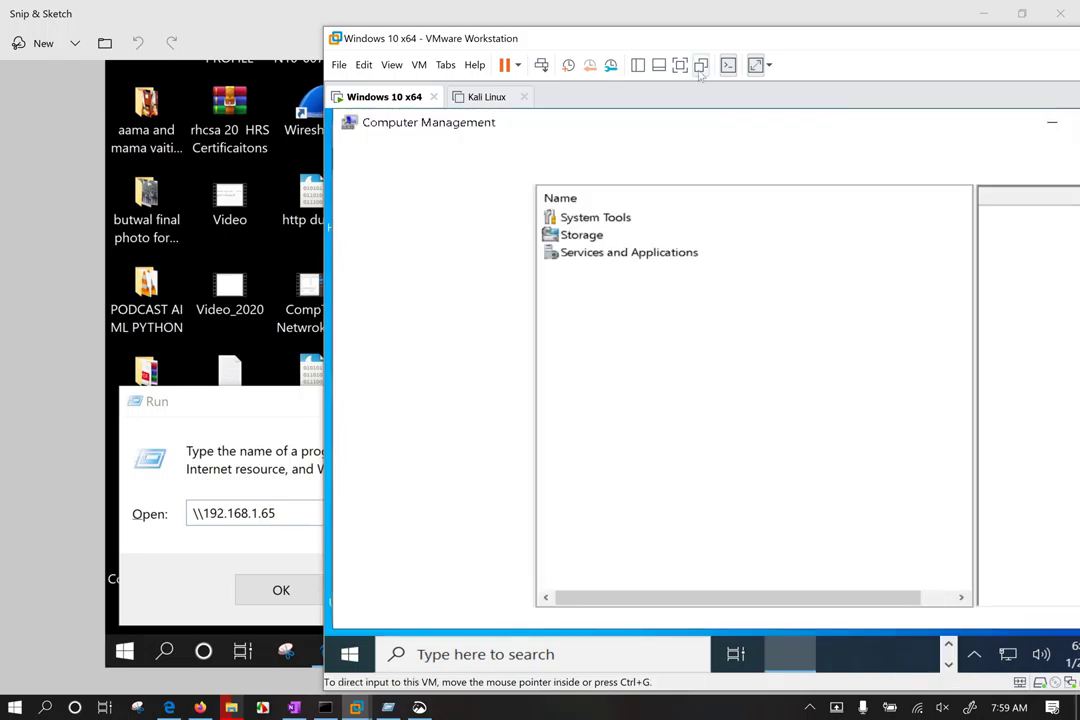
double_click(435, 280)
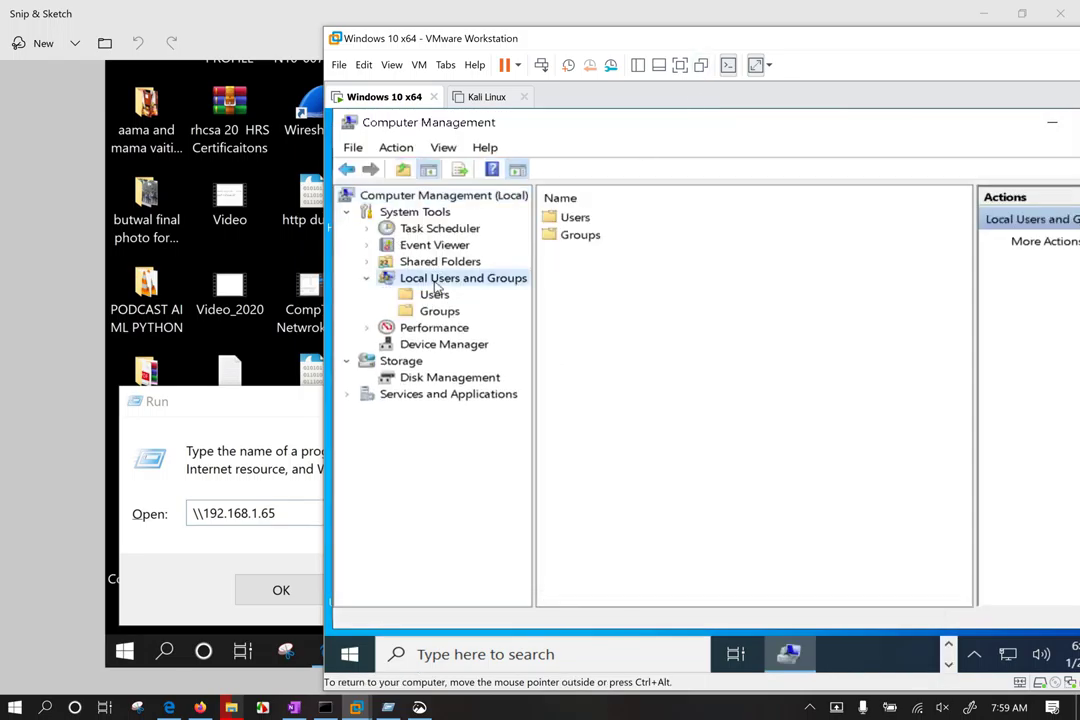
left_click(436, 295)
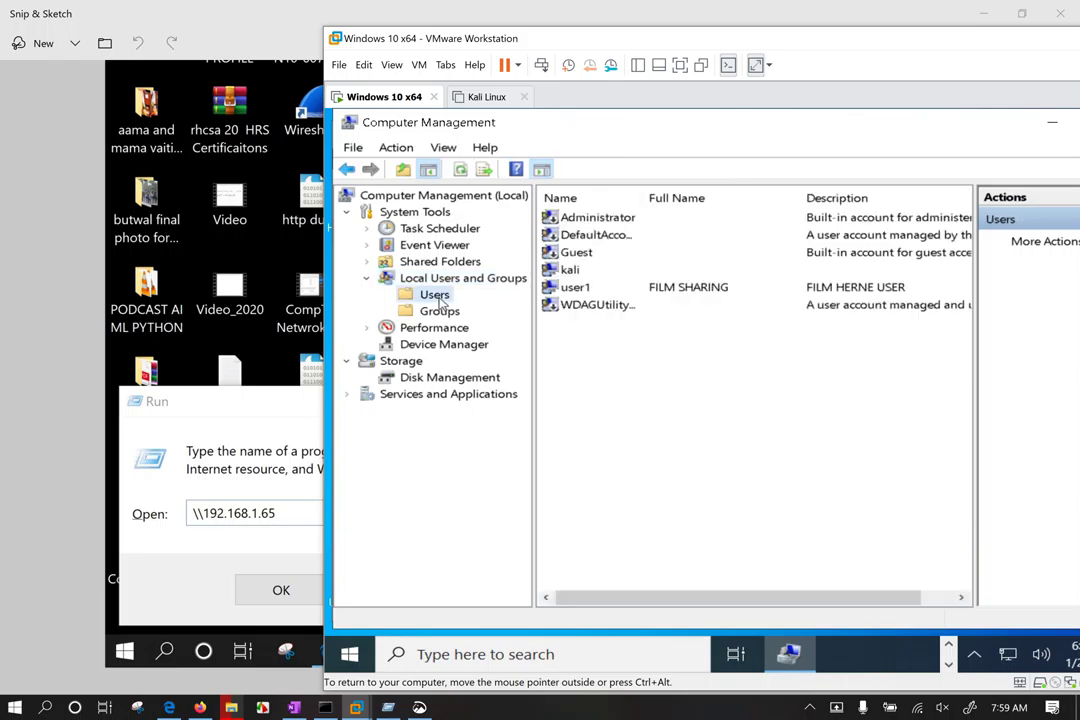
left_click(570, 270)
right_click(596, 370)
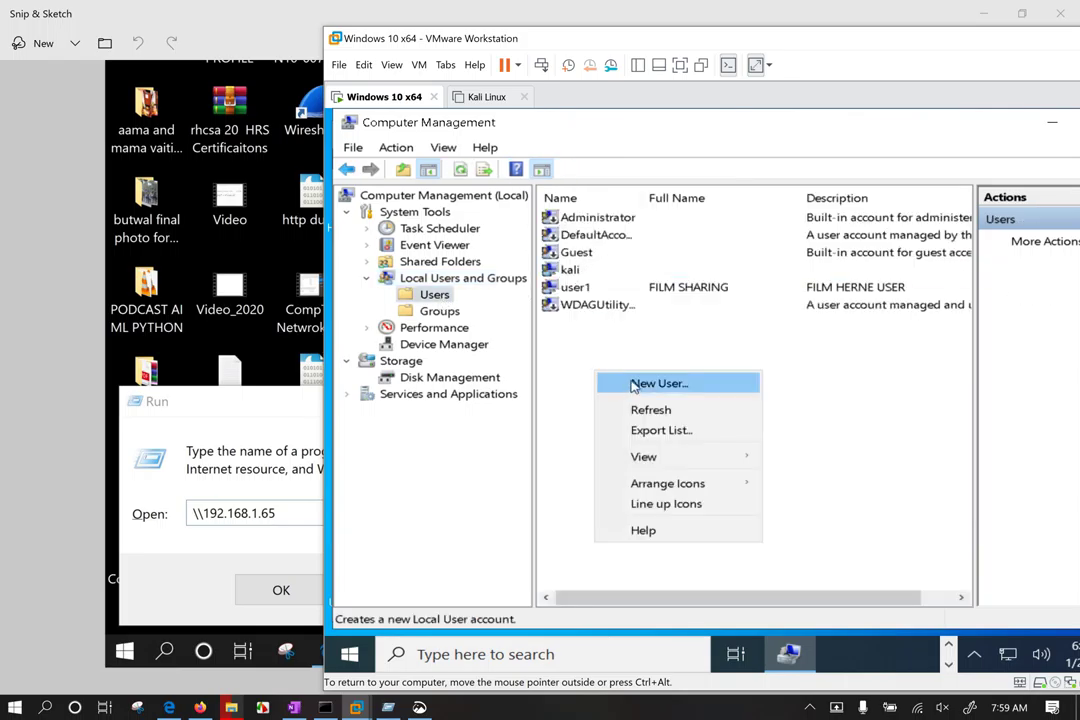
left_click(595, 330)
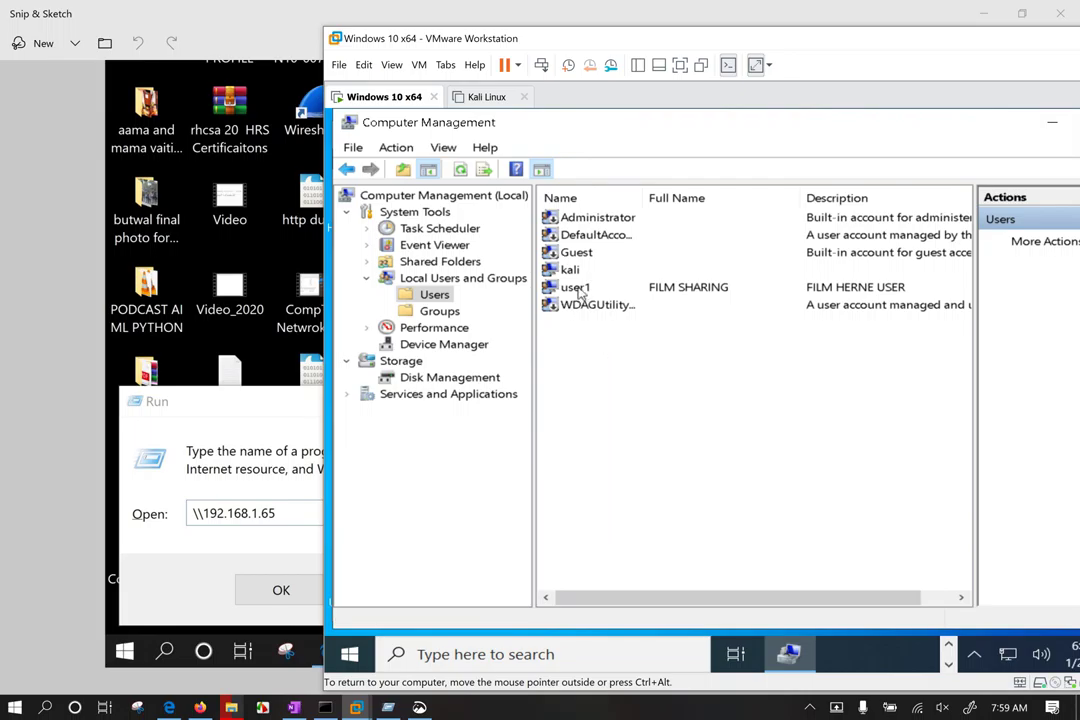
Set and confirm a new password for the kali user account.
left_click(572, 270)
right_click(572, 270)
left_click(629, 284)
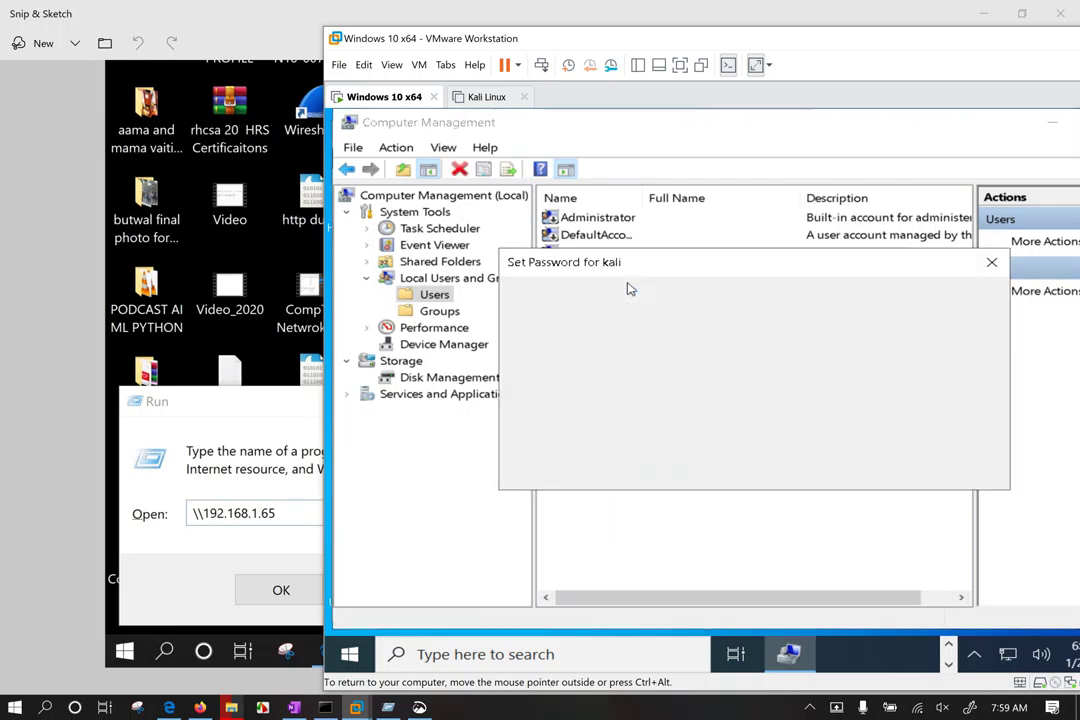
left_click(660, 467)
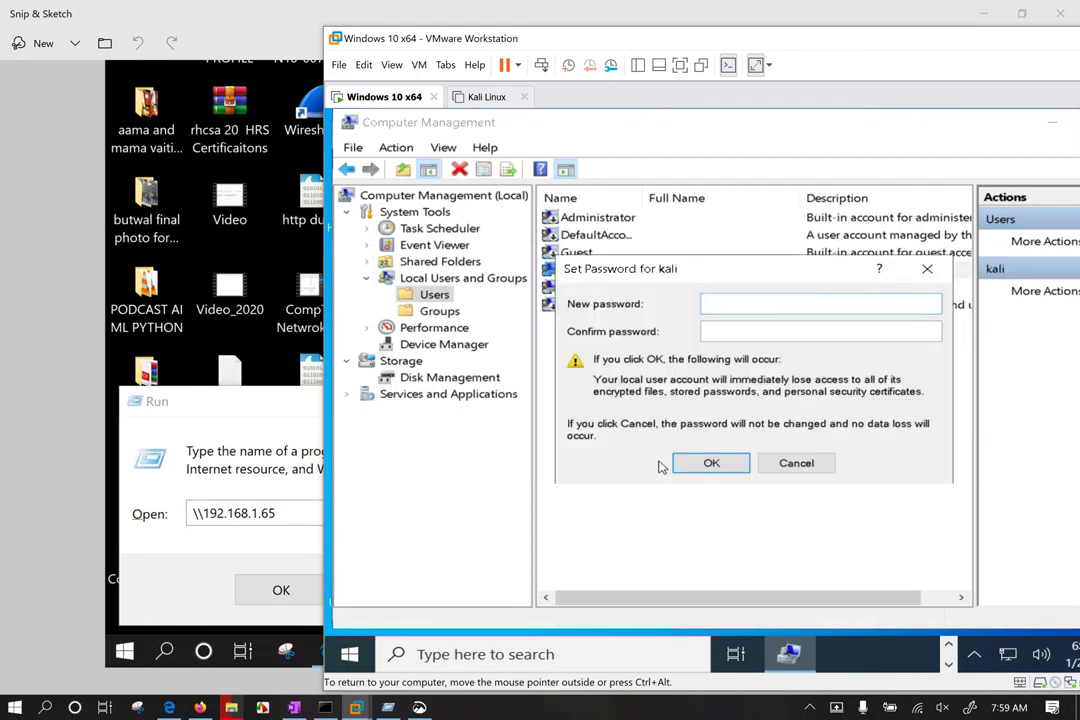
type("••••••")
key("Tab")
type("••••••")
left_click(711, 463)
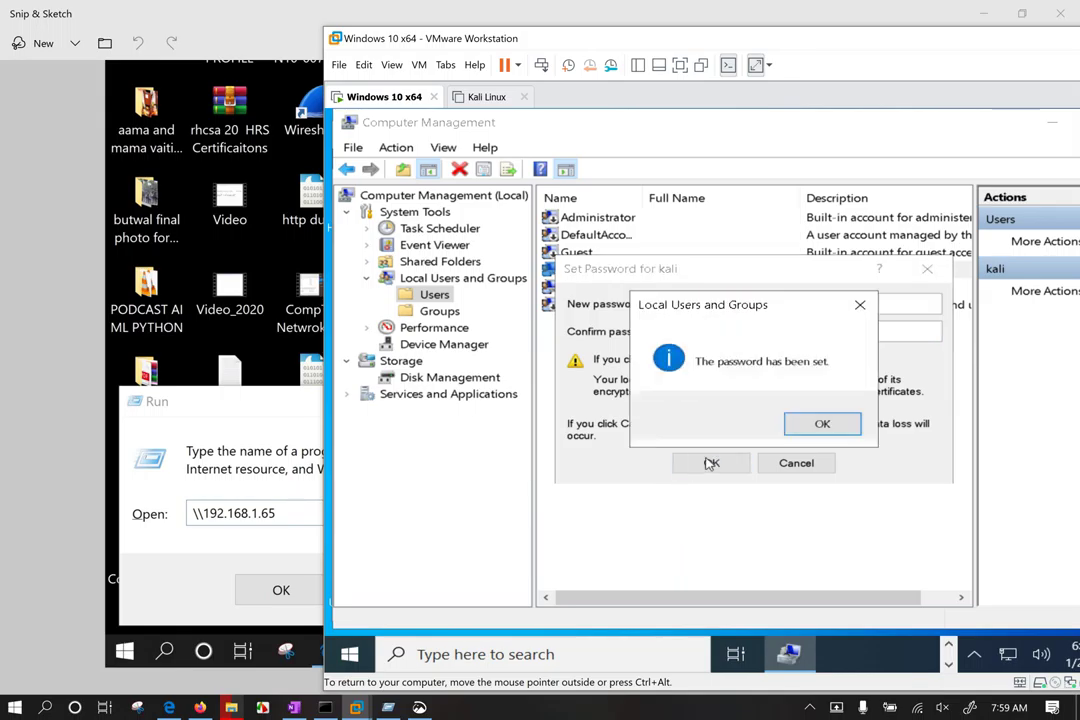
left_click(795, 426)
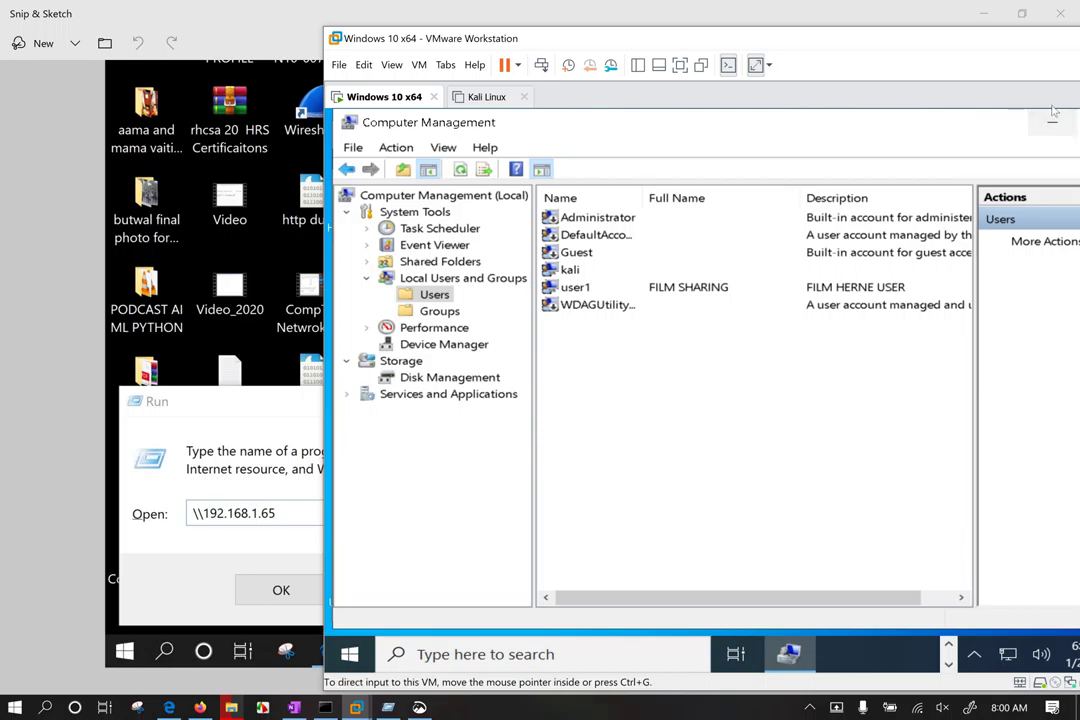
Close Computer Management and the VM's Explorer, then circle \\192.168.1.65 in red with an arrow to IMG_7700.
left_click_drag(993, 42, 837, 46)
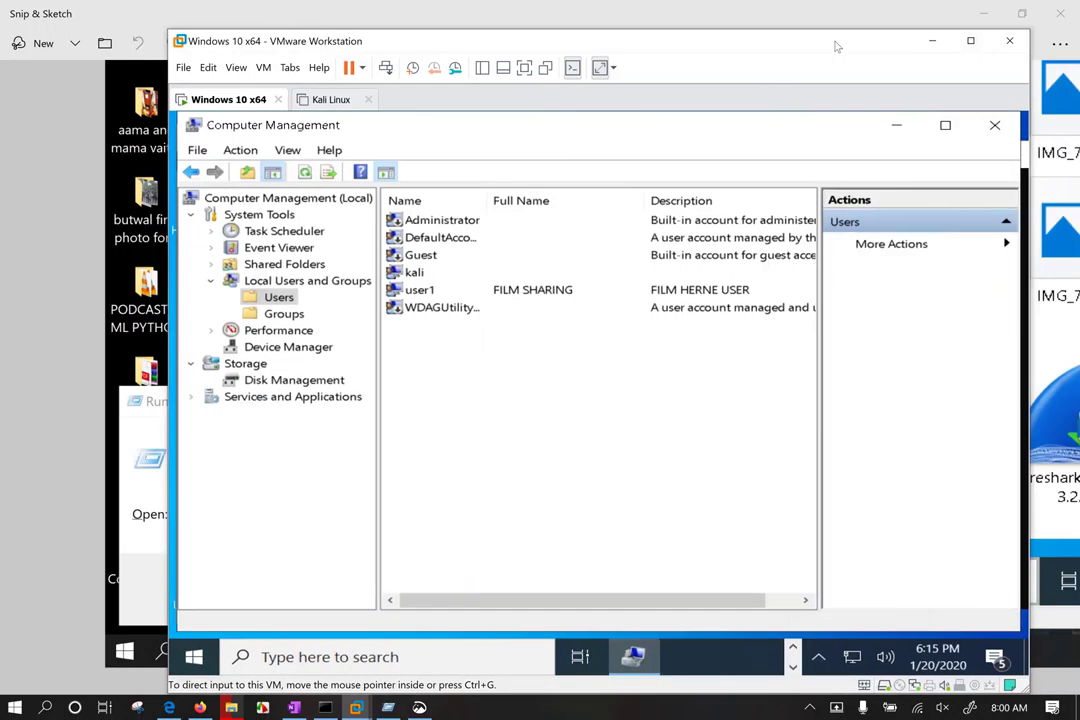
left_click(994, 125)
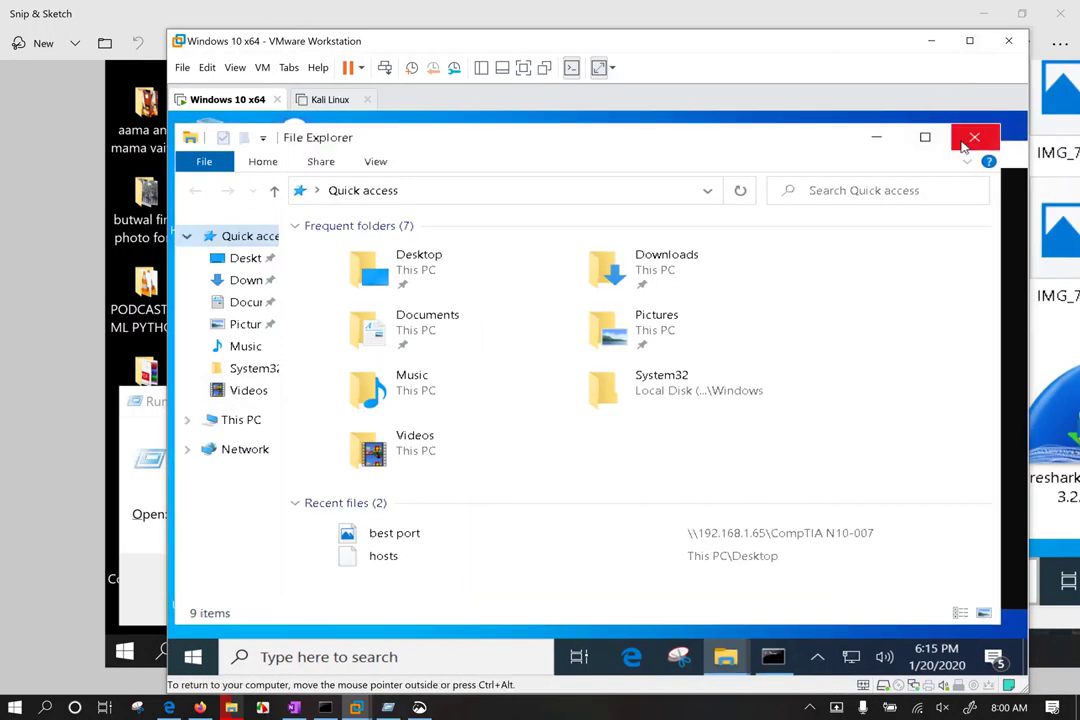
left_click(965, 145)
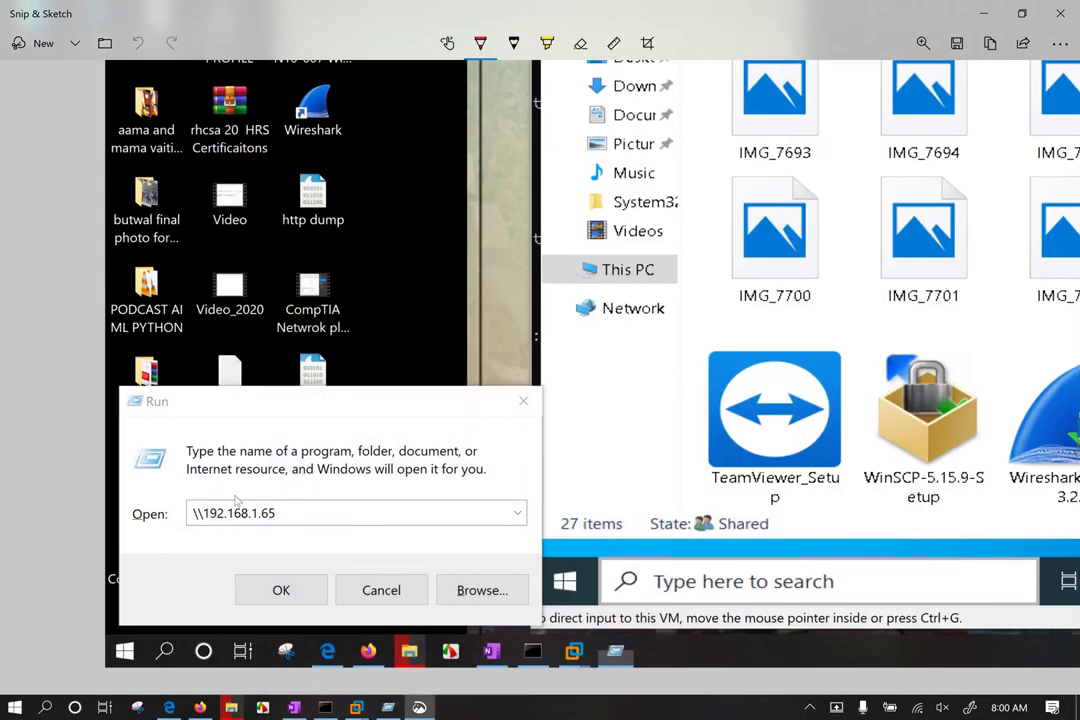
mouse_move(240, 492)
left_mouse_down()
mouse_move(192, 496)
mouse_move(185, 530)
mouse_move(240, 537)
mouse_move(293, 512)
mouse_move(240, 489)
mouse_move(415, 312)
mouse_move(765, 215)
left_mouse_up()
left_click_drag(720, 190, 765, 215)
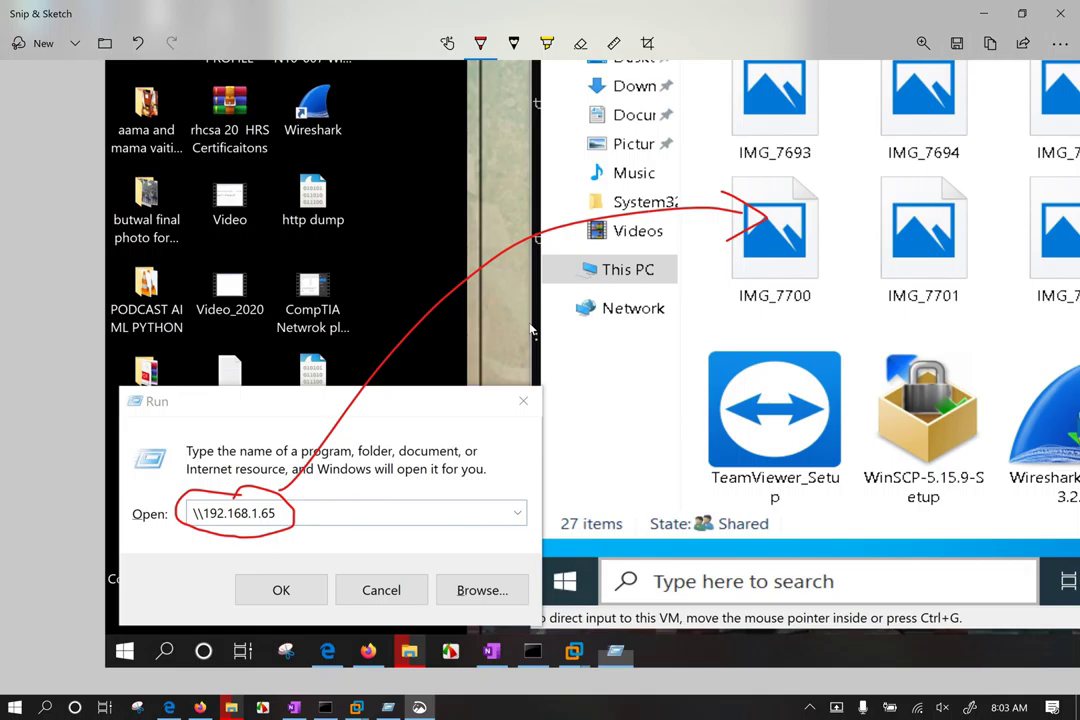
Open the list of available Wi-Fi networks.
left_click(920, 709)
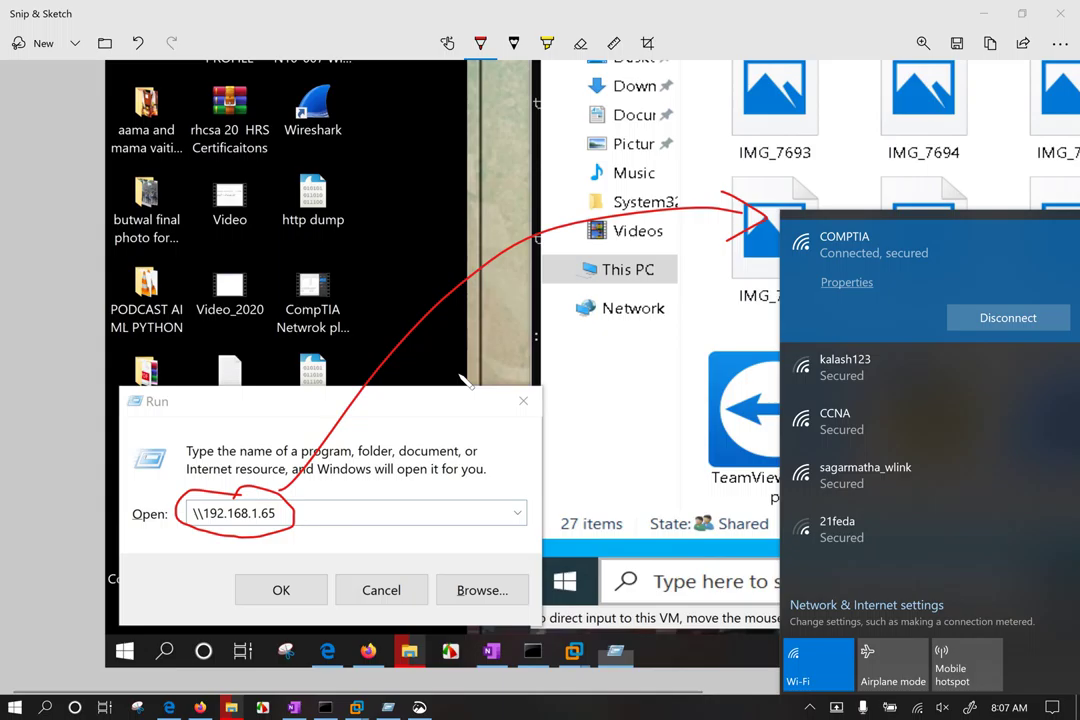
Close the annotated Snip & Sketch screenshot and dismiss the Run dialog.
left_click(273, 513)
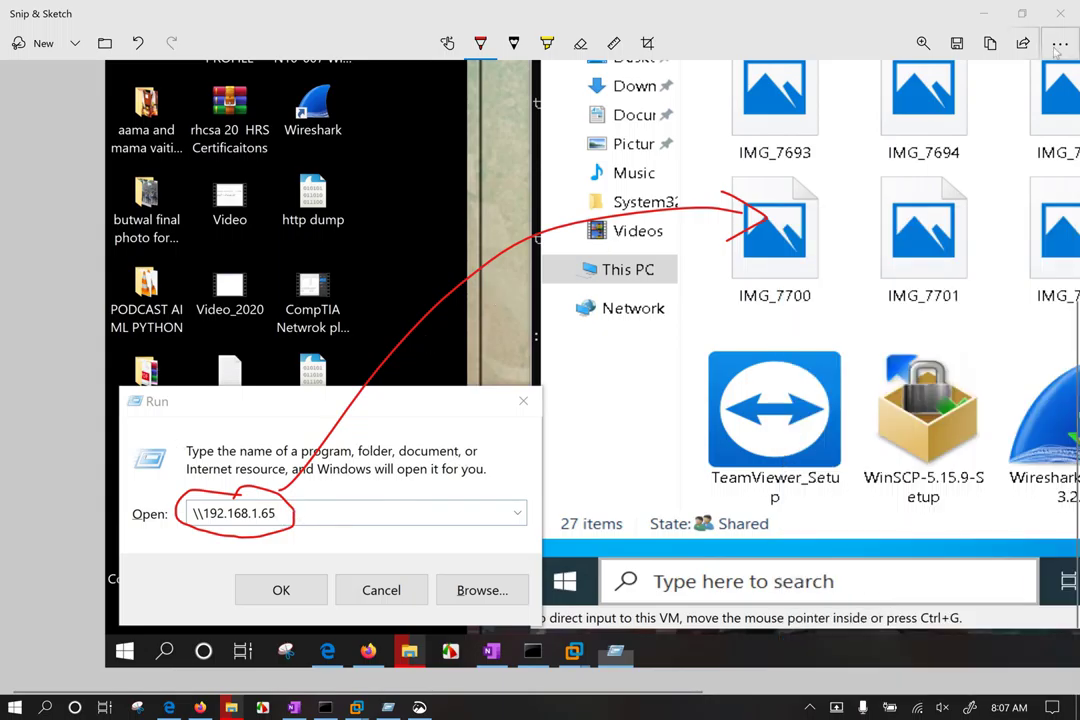
left_click(1061, 13)
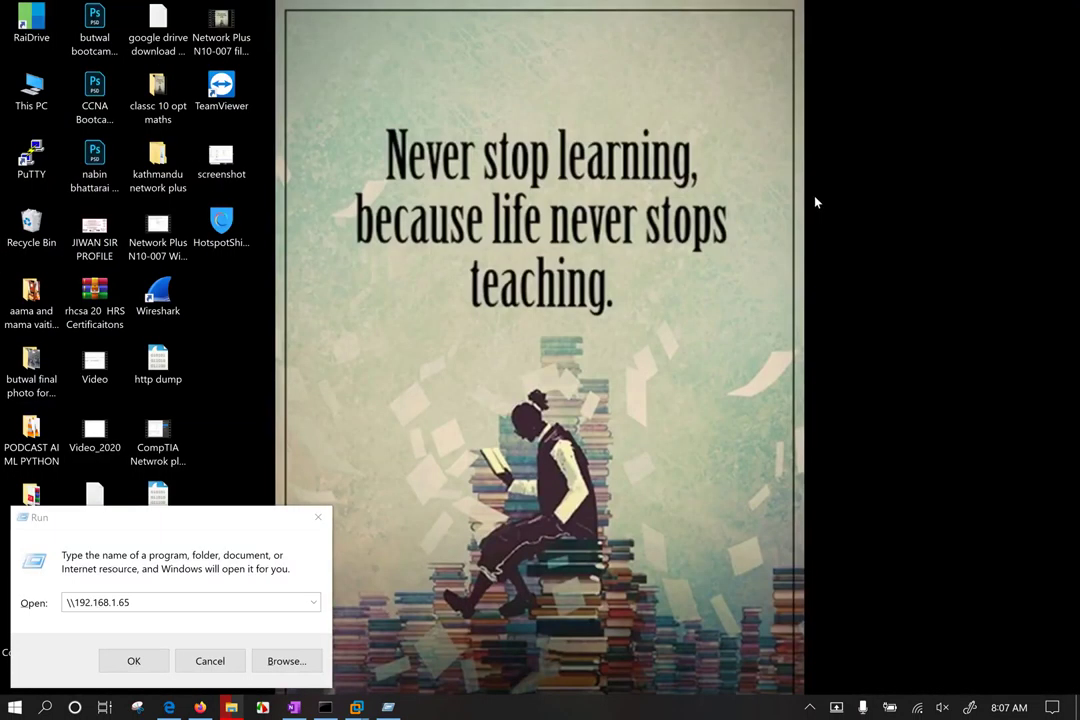
left_click(316, 518)
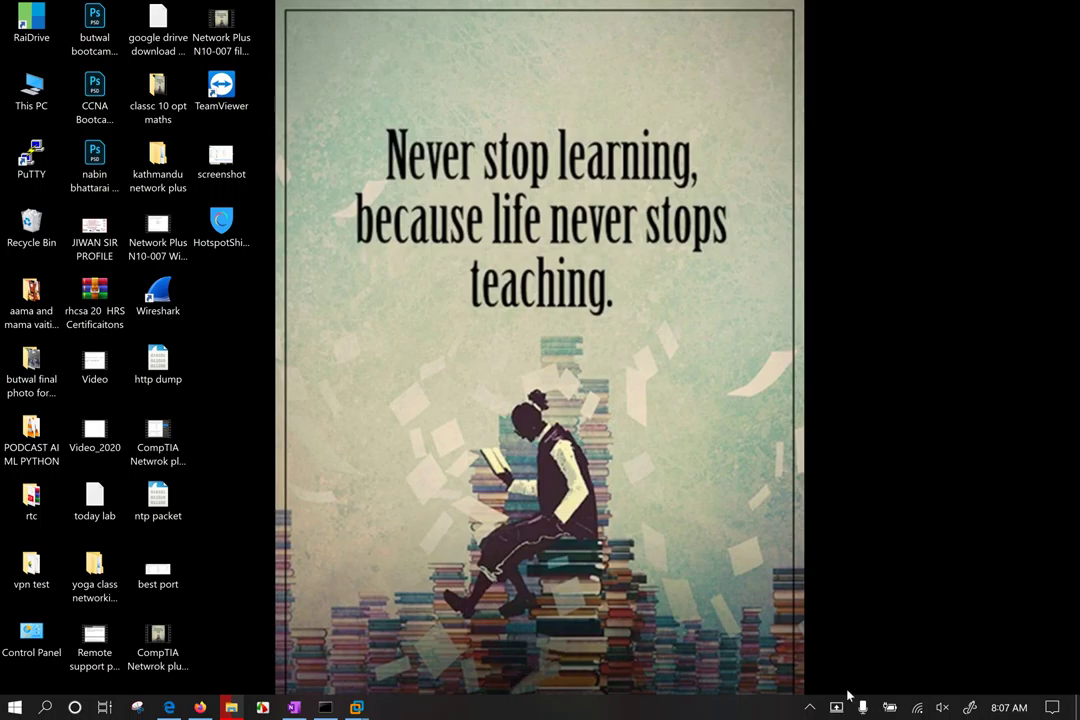